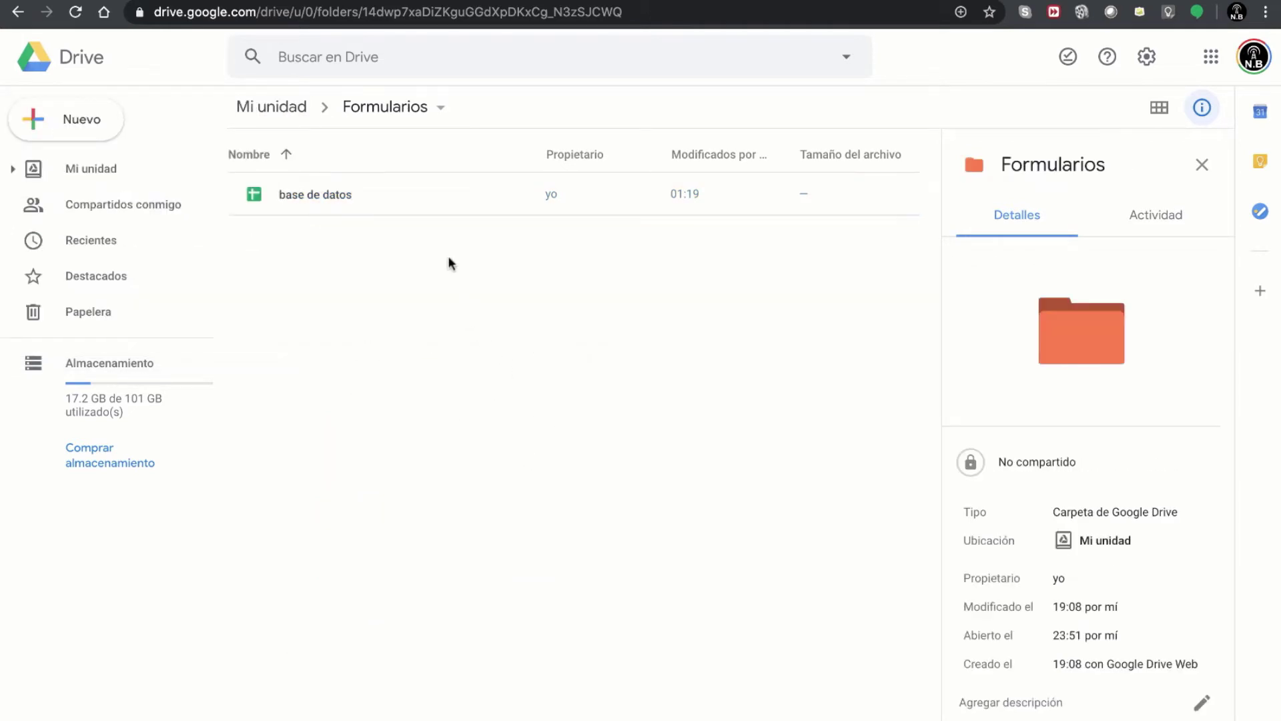
- Create a blank Google Form in the Formularios Drive folder through Más > Formularios de Google
{"action": "right_click", "coordinate": [491, 343]}
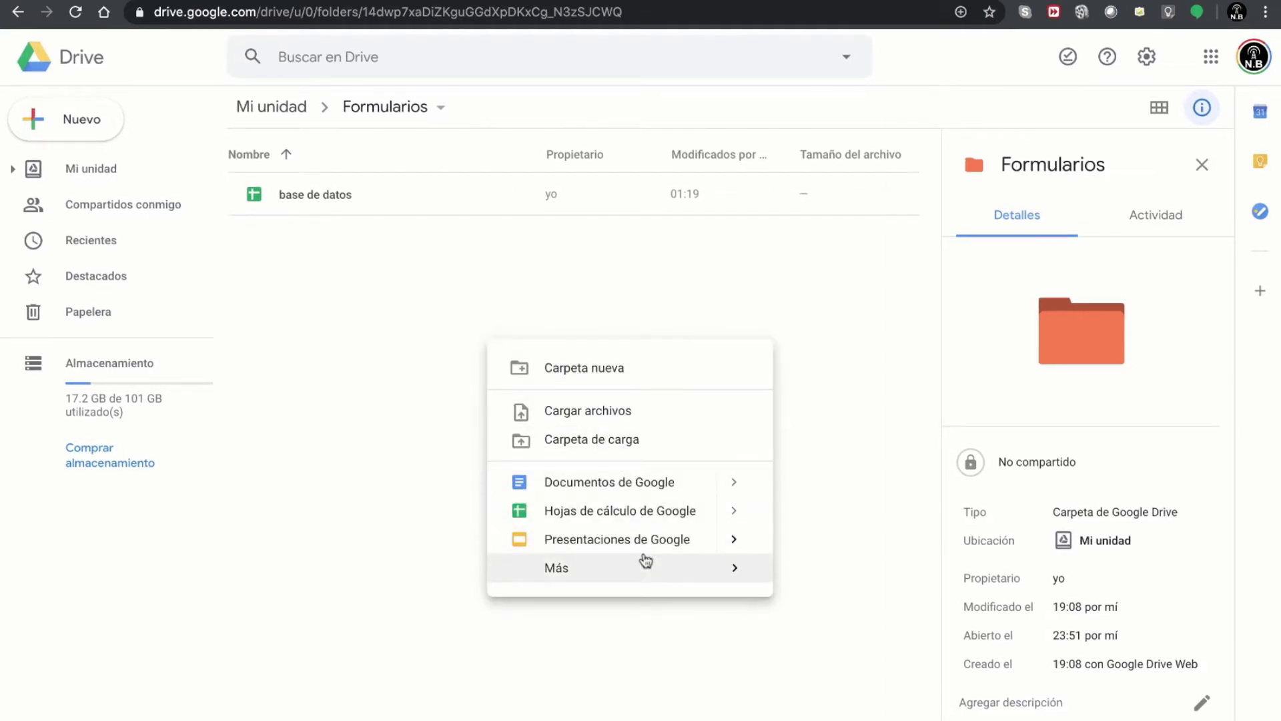
{"action": "mouse_move", "coordinate": [646, 566]}
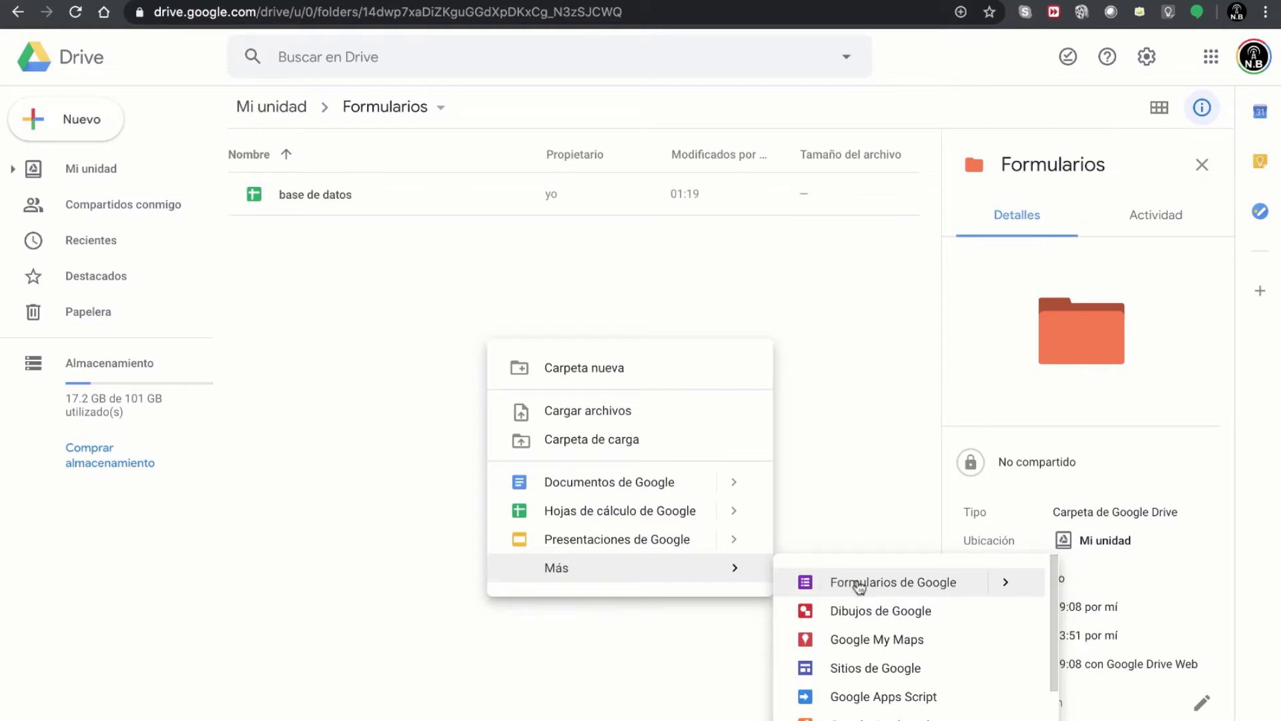
{"action": "left_click", "coordinate": [859, 583]}
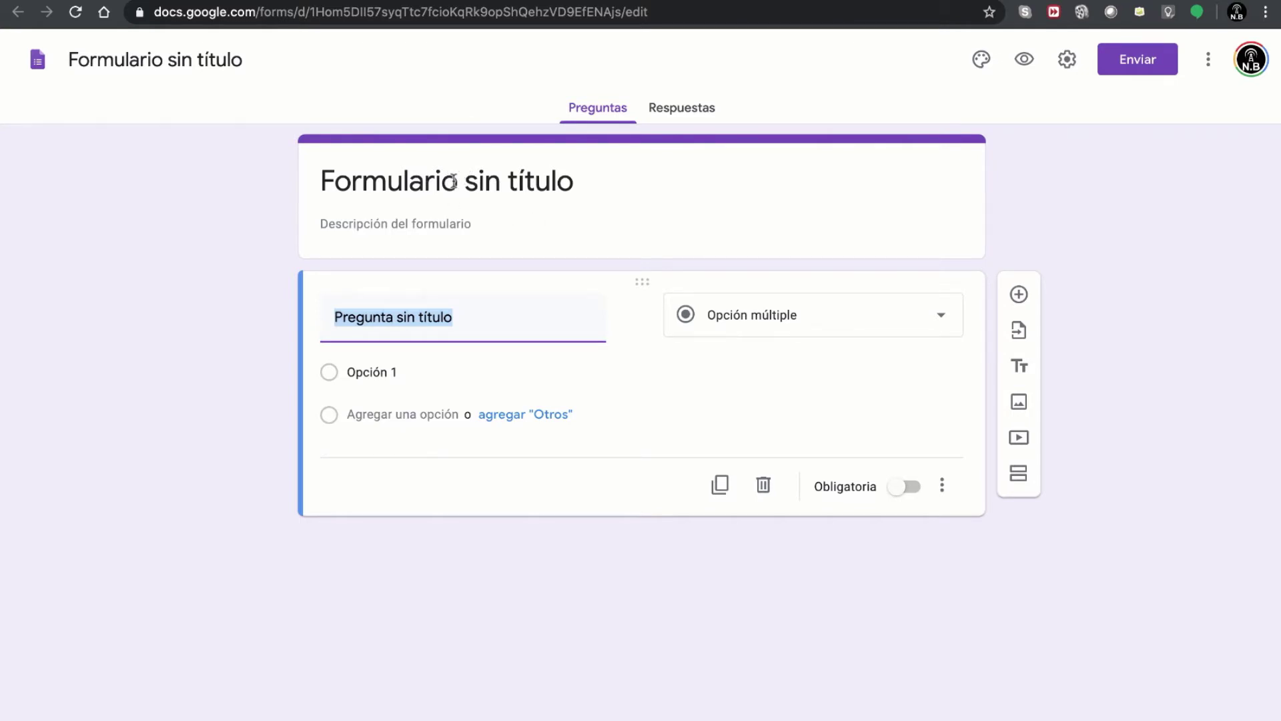
- Title the form 'Base de datos de aprendices' and describe it as 'ponemos una descripción de lo que es este formulario'
{"action": "left_click", "coordinate": [453, 182]}
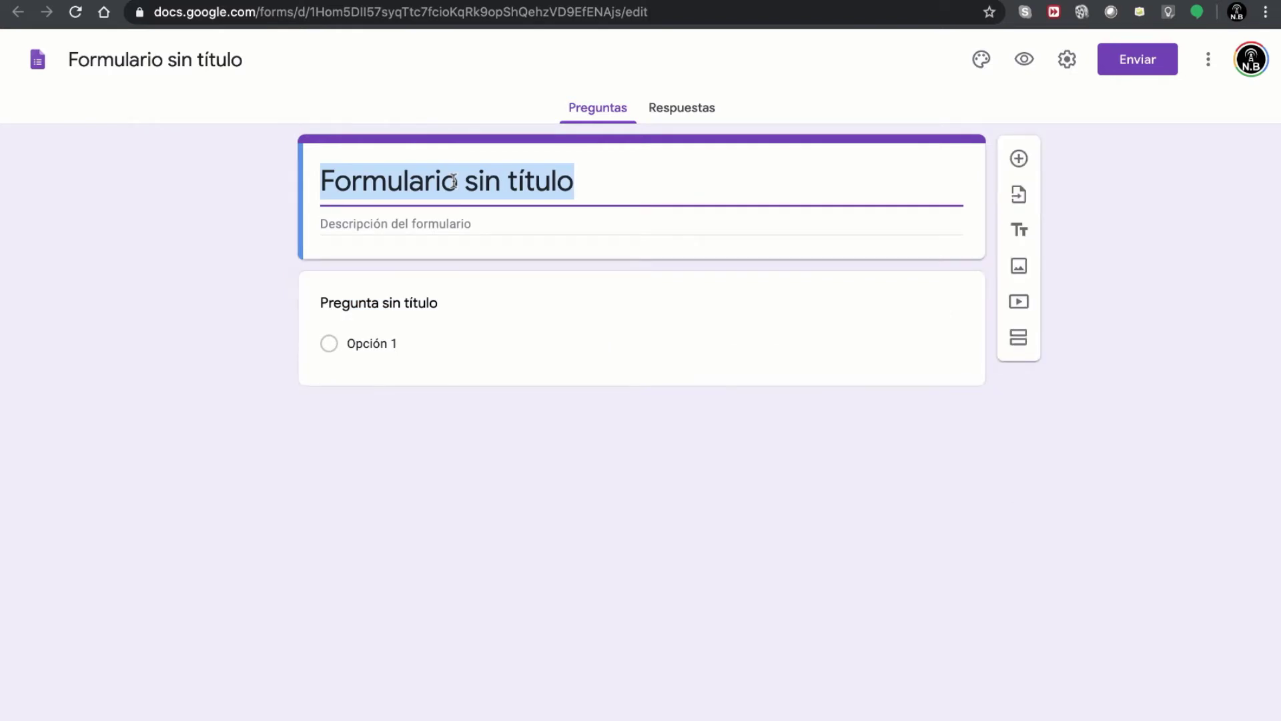
{"action": "type", "text": "Base de "}
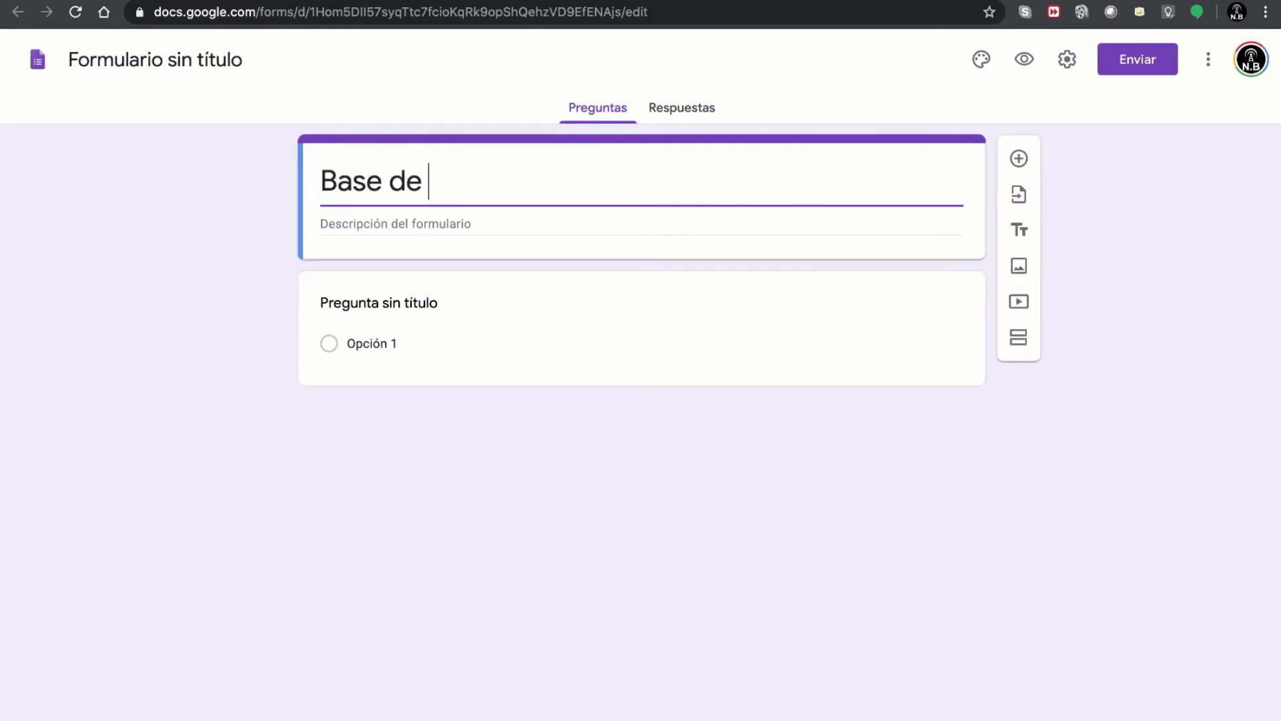
{"action": "type", "text": "datos de a"}
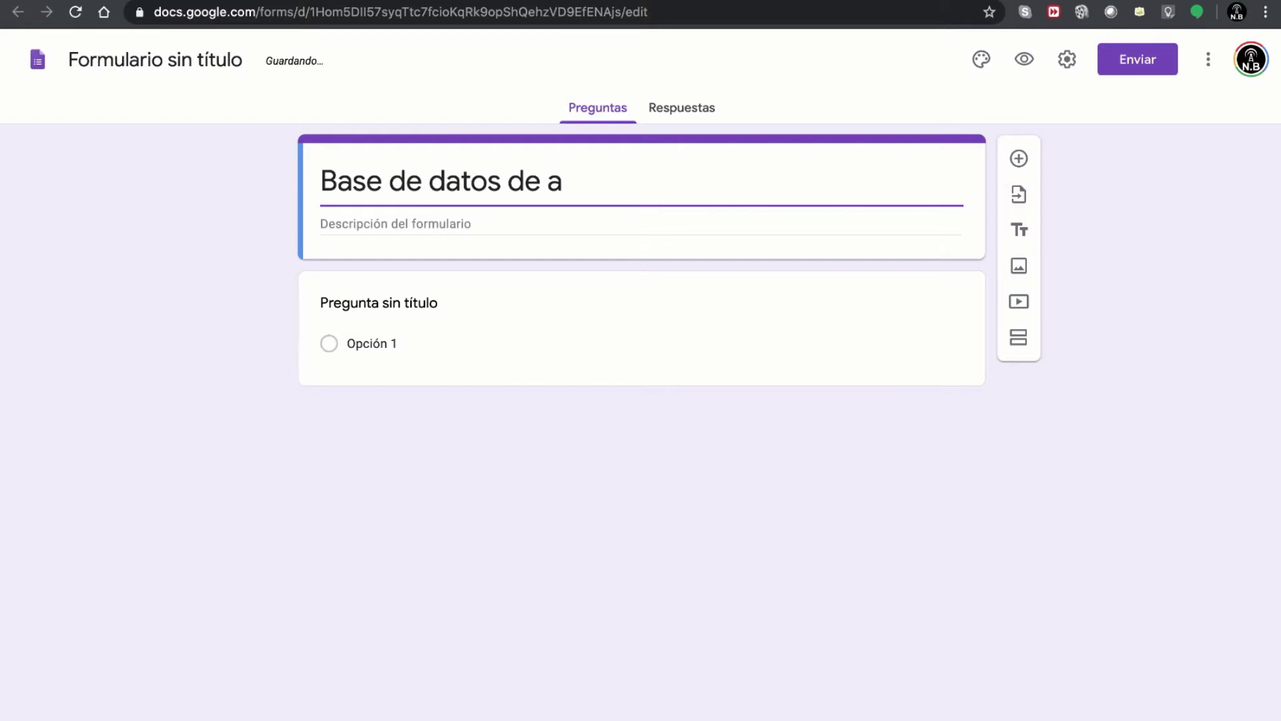
{"action": "type", "text": "prendices"}
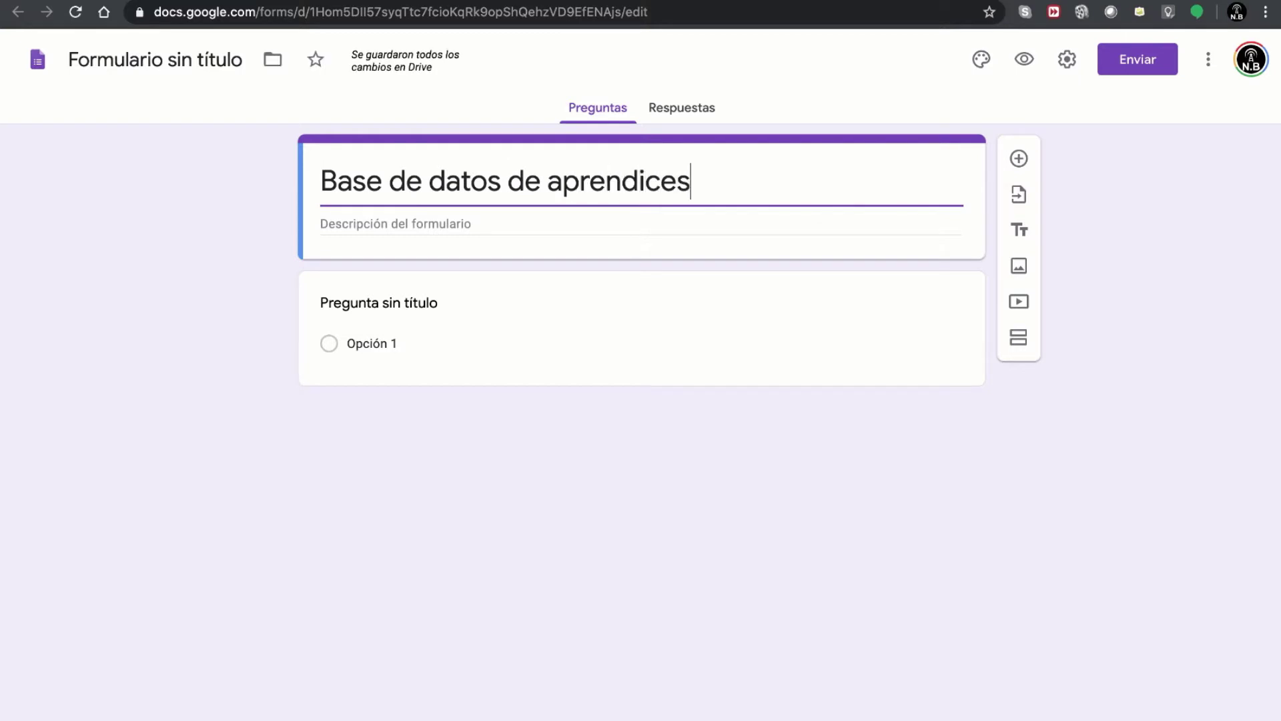
{"action": "left_click", "coordinate": [470, 224]}
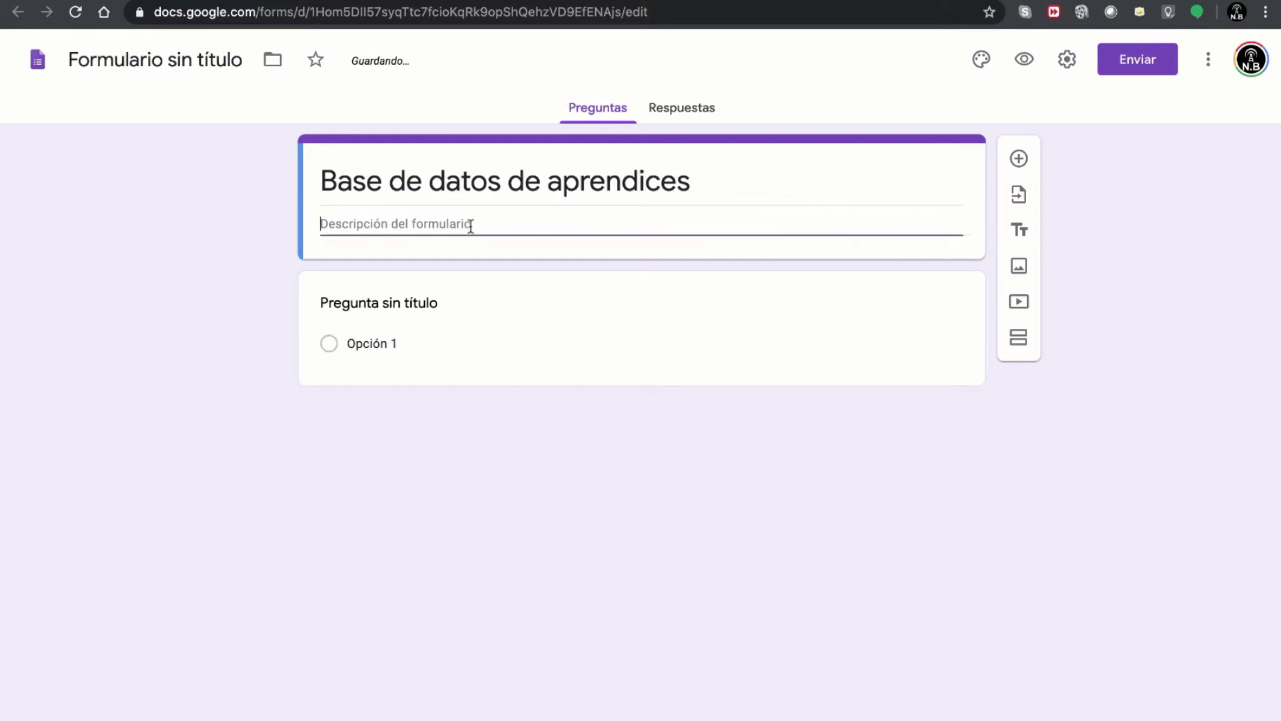
{"action": "type", "text": "pon"}
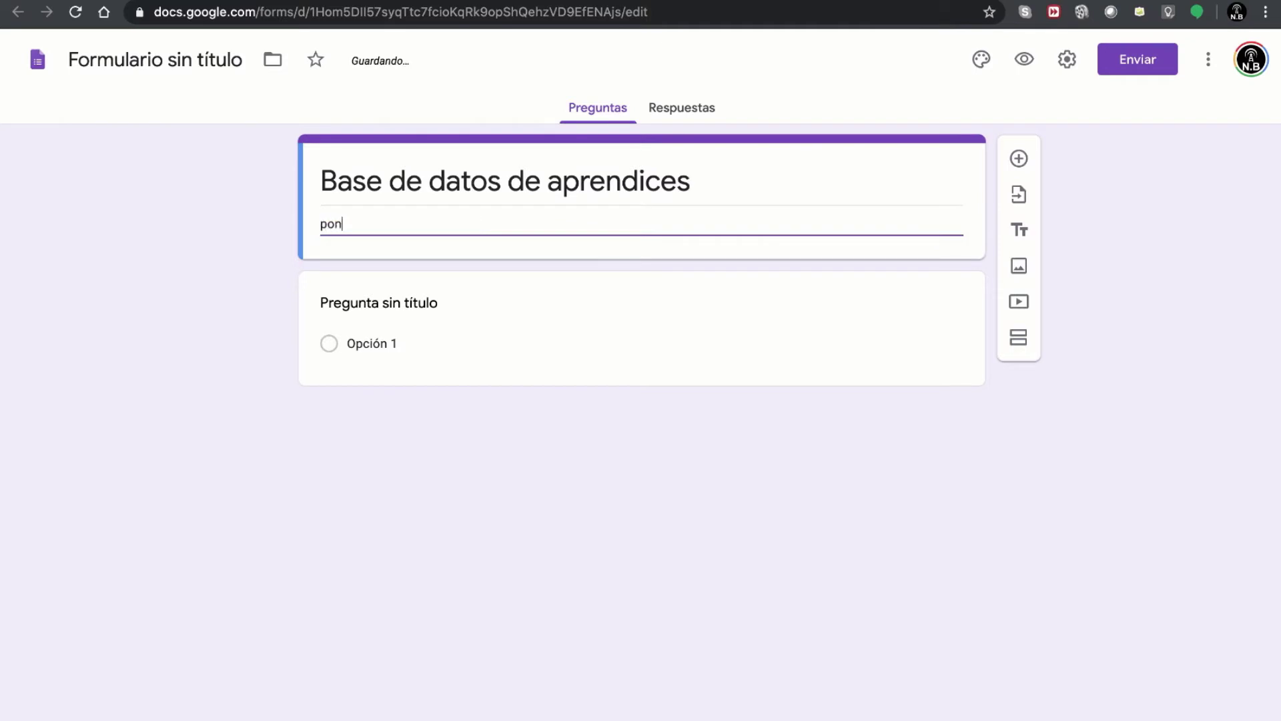
{"action": "type", "text": "emos una des"}
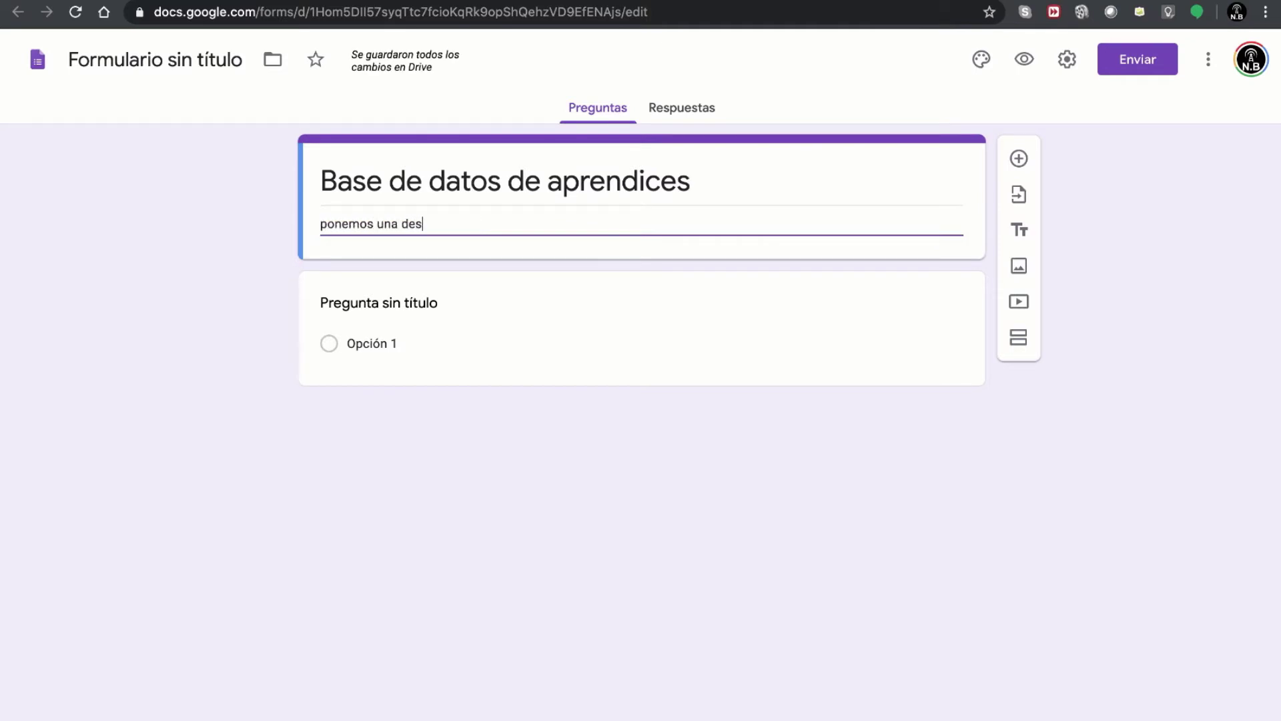
{"action": "type", "text": "cripción de lo que es este"}
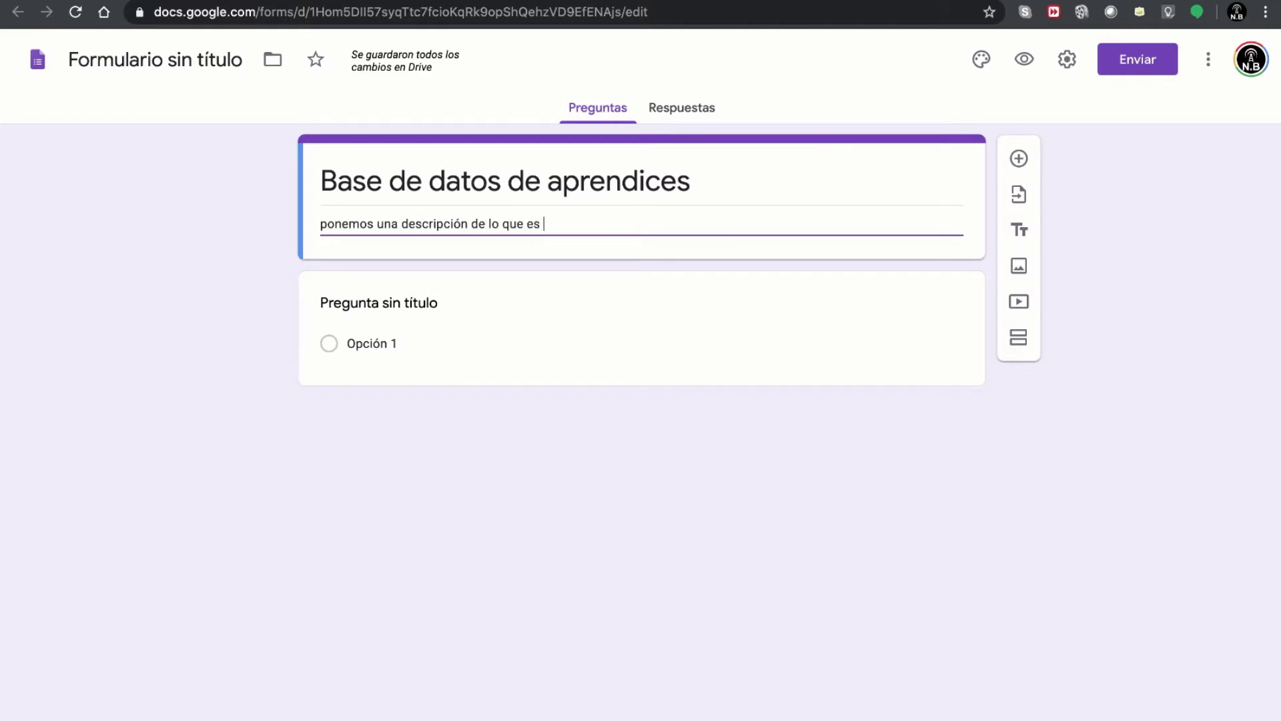
{"action": "type", "text": " formulario"}
{"action": "left_click", "coordinate": [620, 552]}
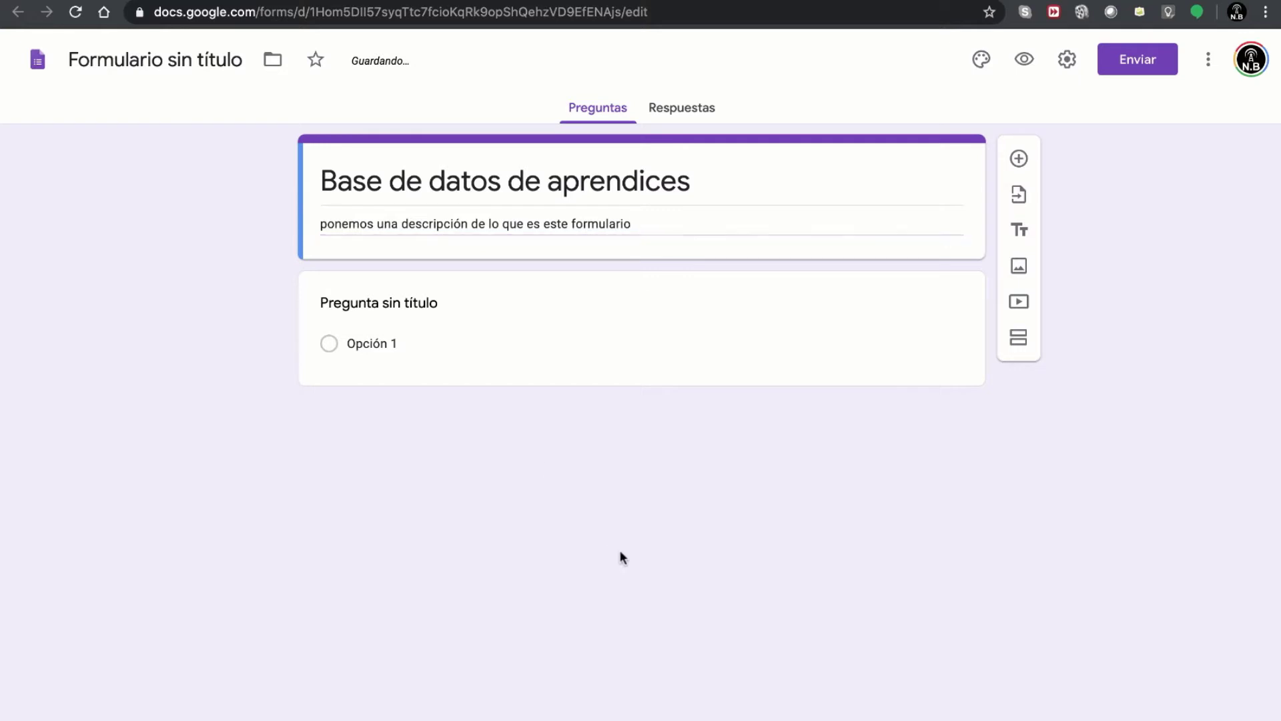
- Make the first question Respuesta breve, worded 'Describa en 160 caracteres que es un formulario'
{"action": "left_click", "coordinate": [617, 290]}
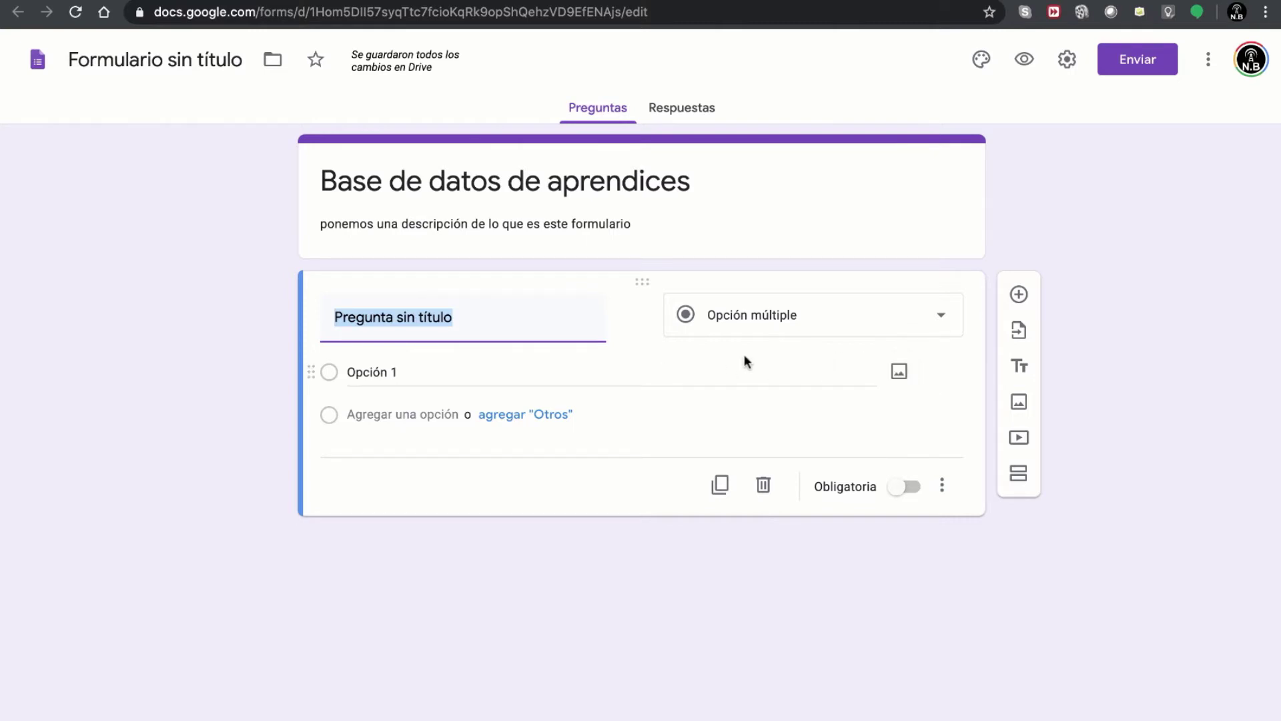
{"action": "left_click", "coordinate": [778, 318]}
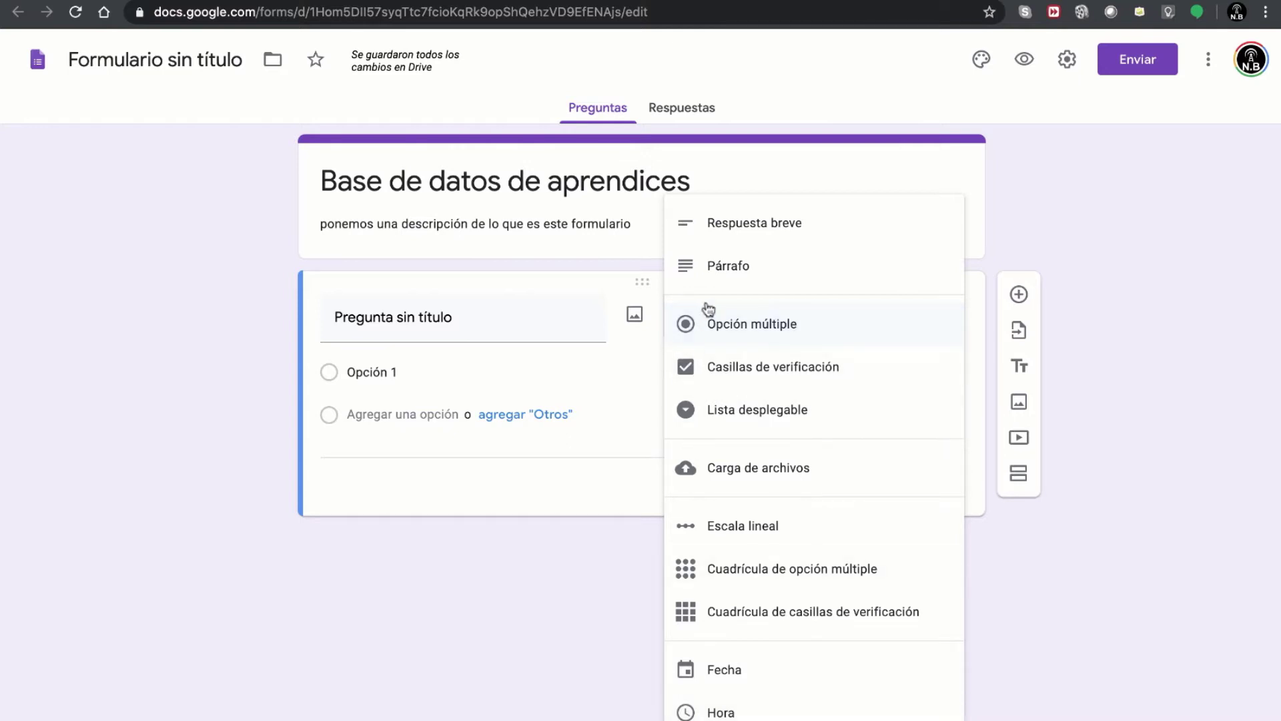
{"action": "left_click", "coordinate": [761, 233]}
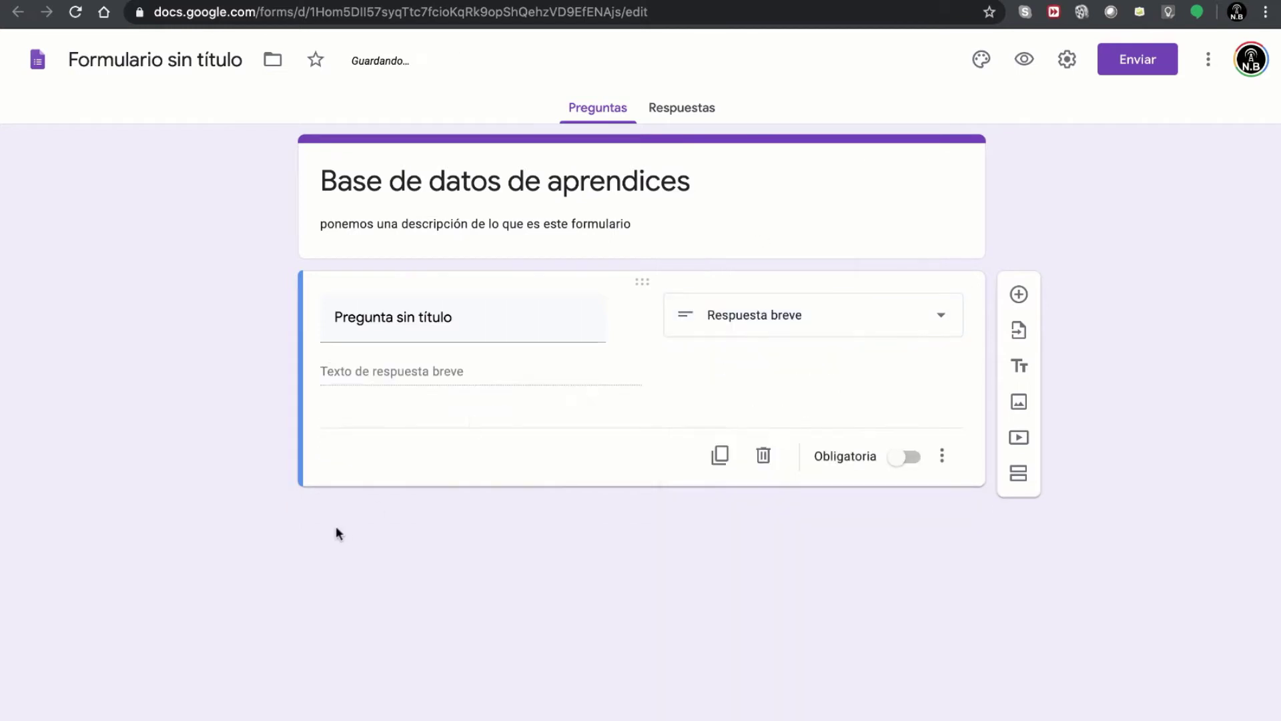
{"action": "left_click", "coordinate": [465, 324]}
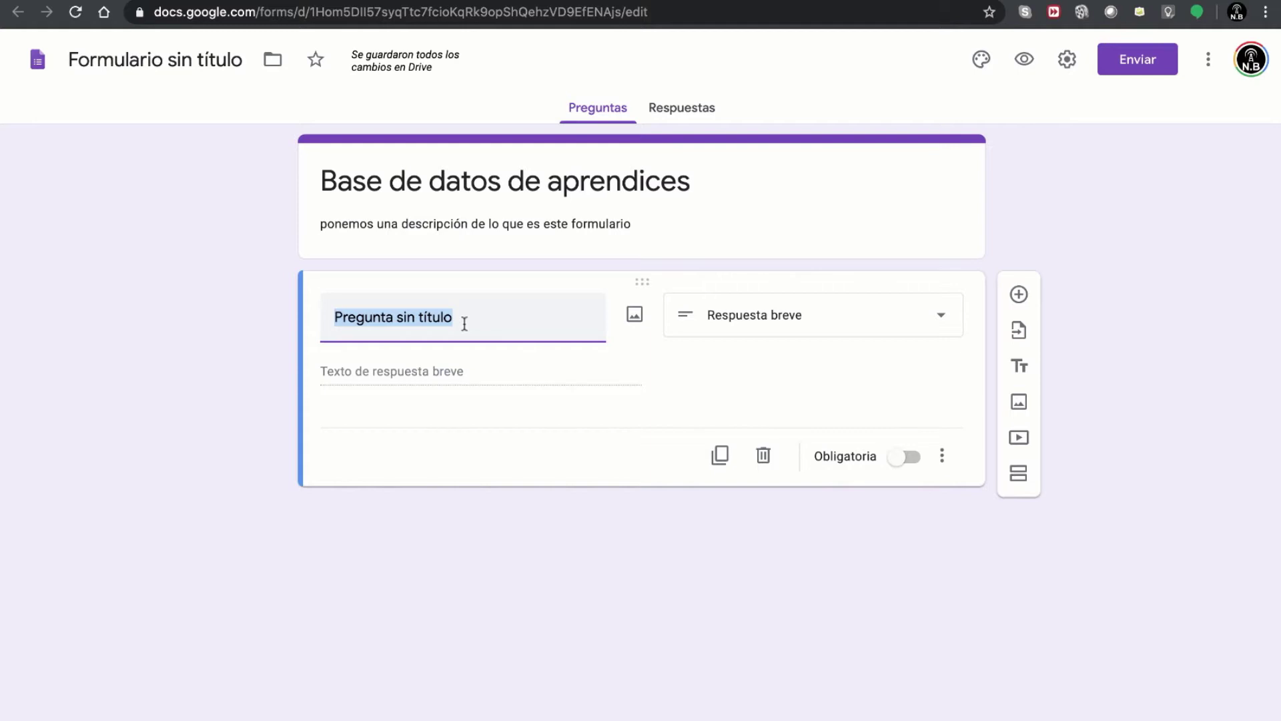
{"action": "type", "text": "Describa en 16"}
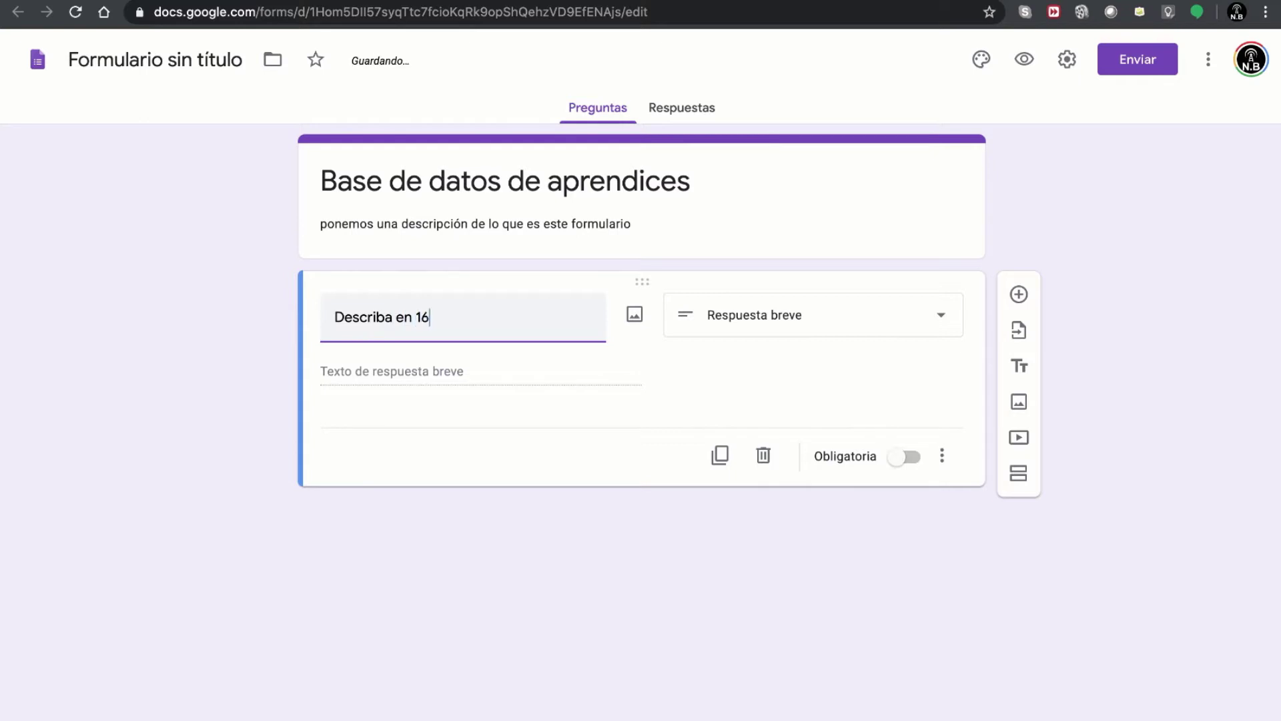
{"action": "type", "text": "0 caracteres que"}
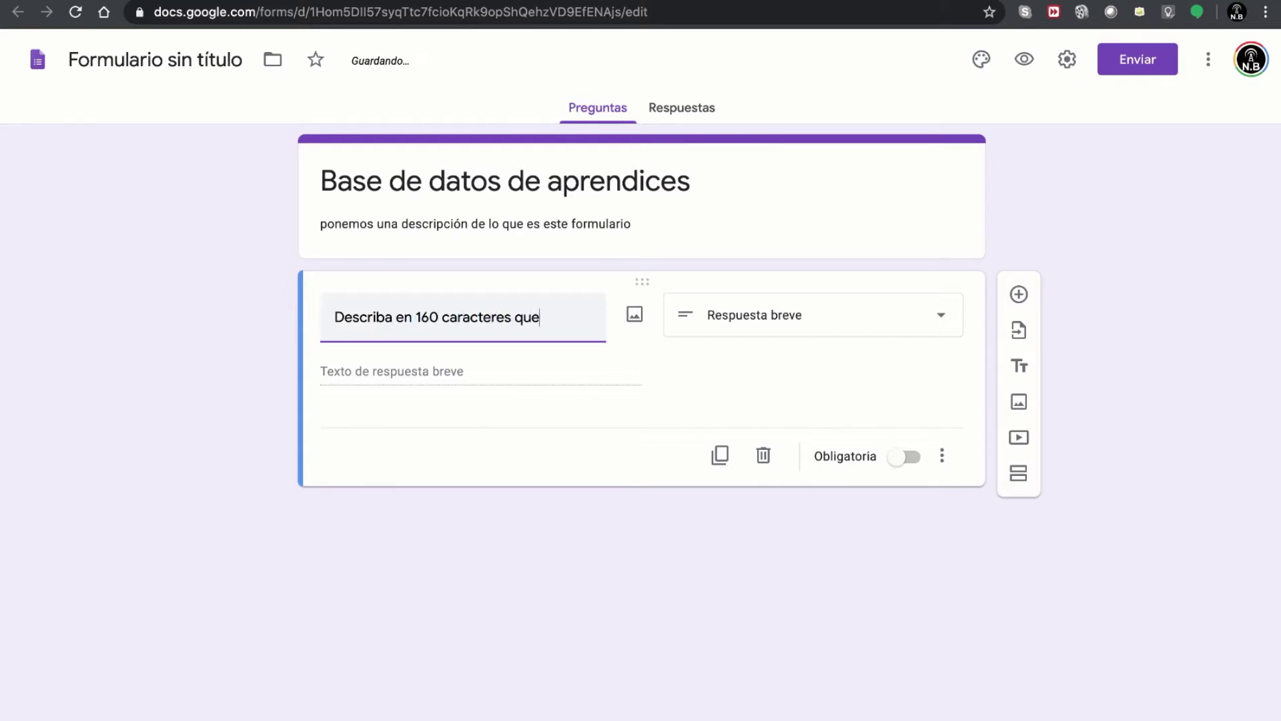
{"action": "type", "text": " es un formulario"}
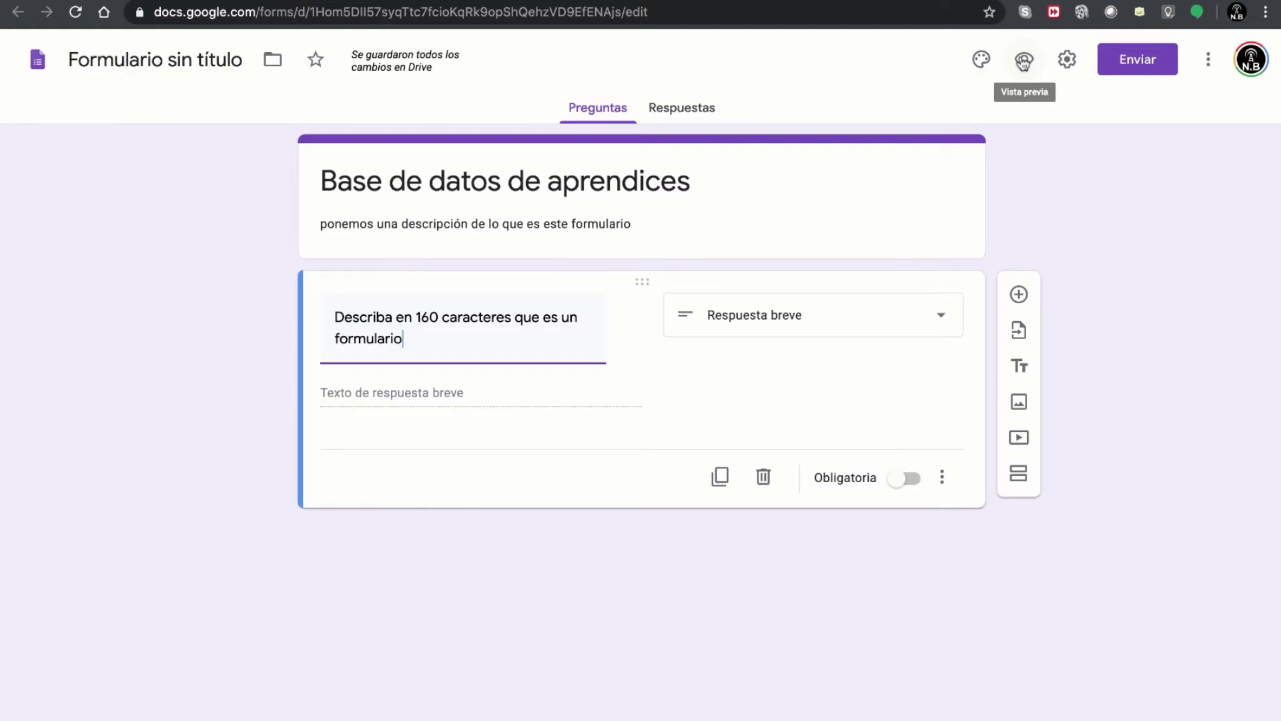
{"action": "left_click", "coordinate": [1023, 62]}
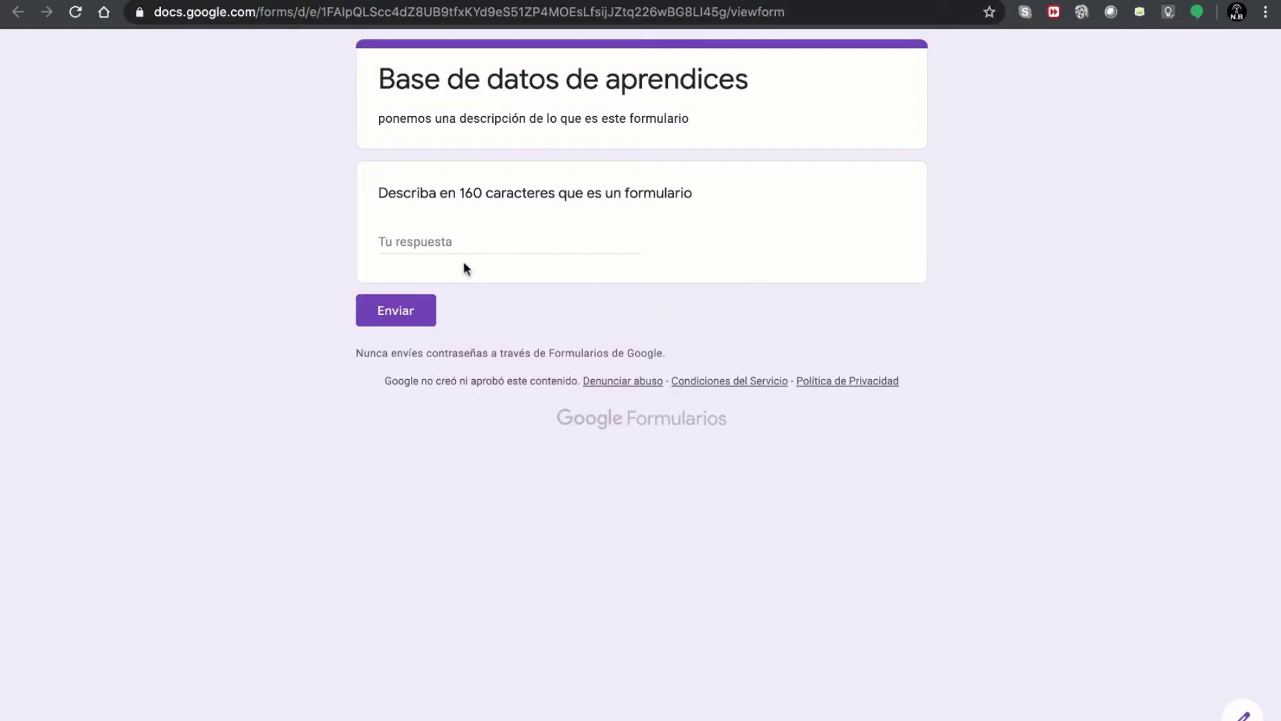
{"action": "left_click_drag", "start_coordinate": [379, 193], "coordinate": [672, 198]}
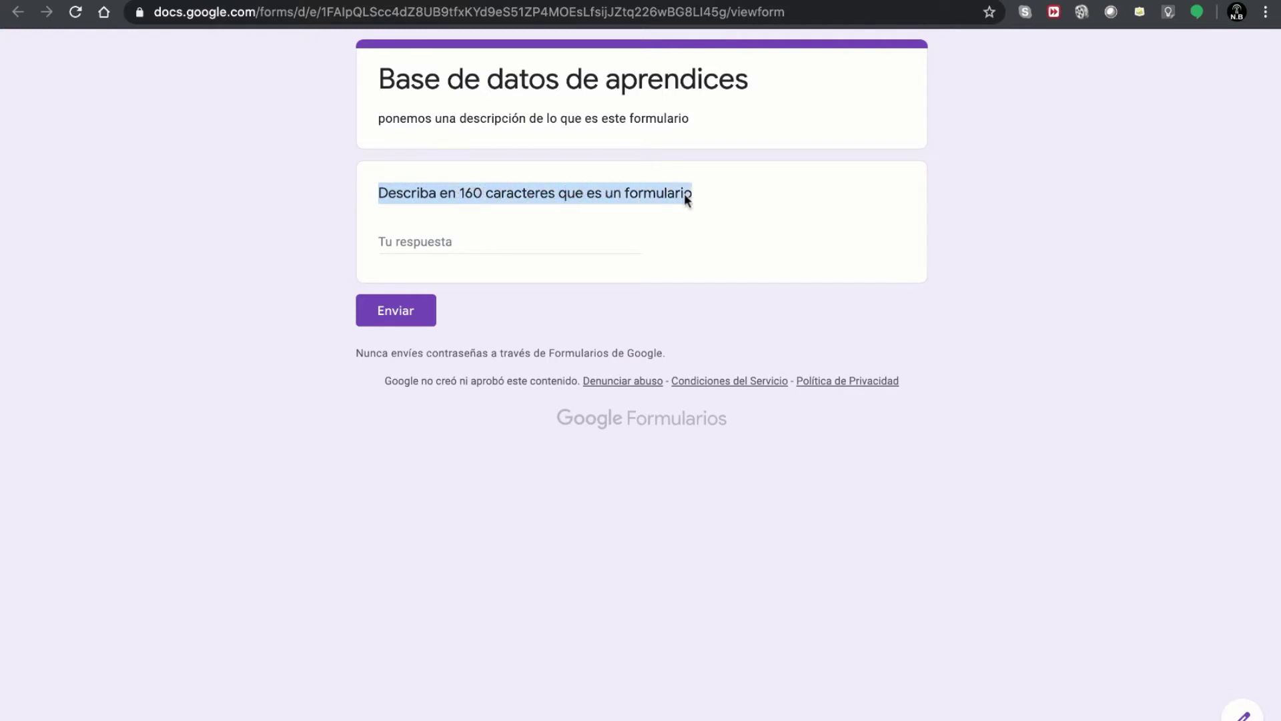
{"action": "left_click", "coordinate": [510, 244]}
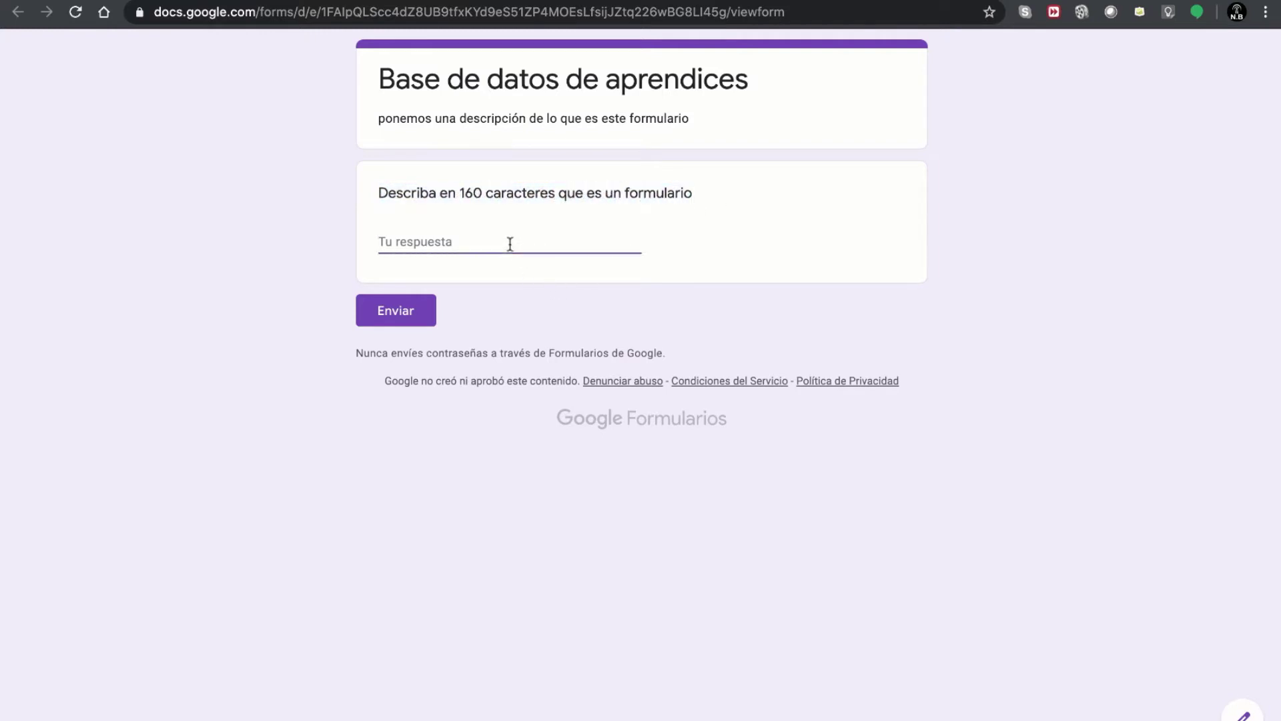
{"action": "type", "text": "Para"}
{"action": "type", "text": " responder"}
{"action": "type", "text": ", solo pued"}
{"action": "type", "text": "o escribir linealmente"}
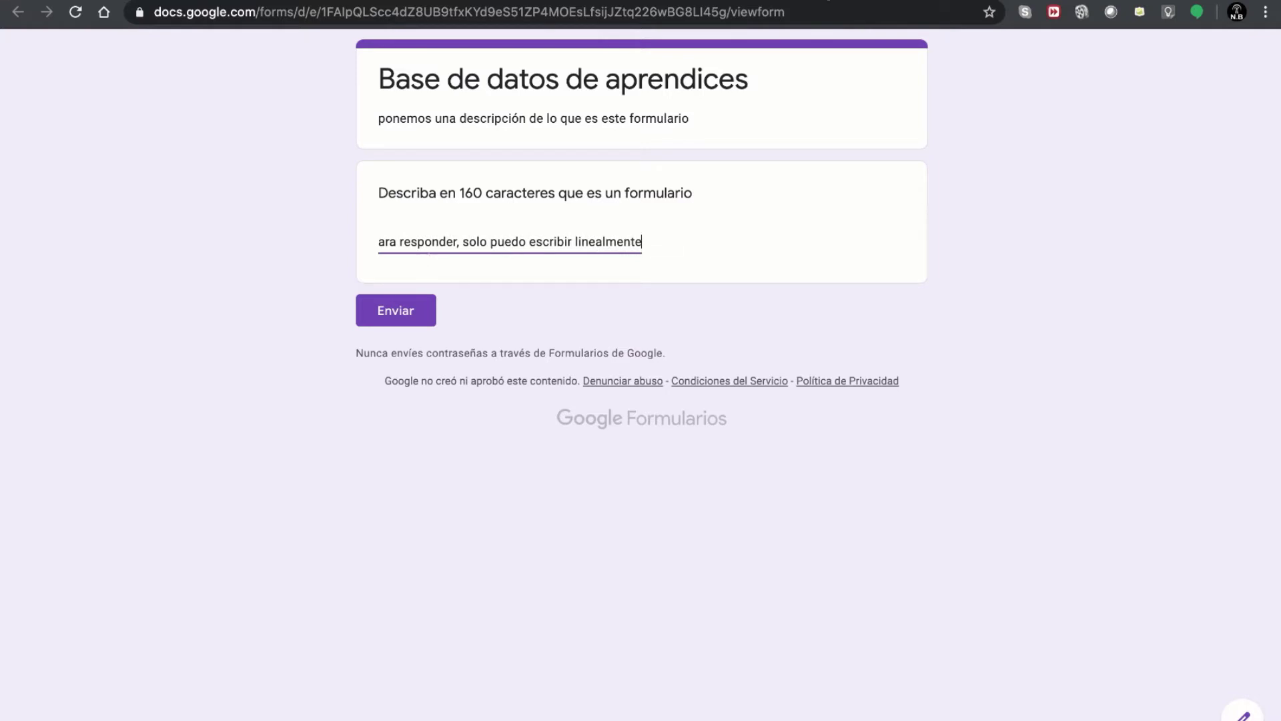
{"action": "key", "text": "super+w"}
- Return to the editor and switch the question from short answer to Párrafo
{"action": "left_click", "coordinate": [750, 240]}
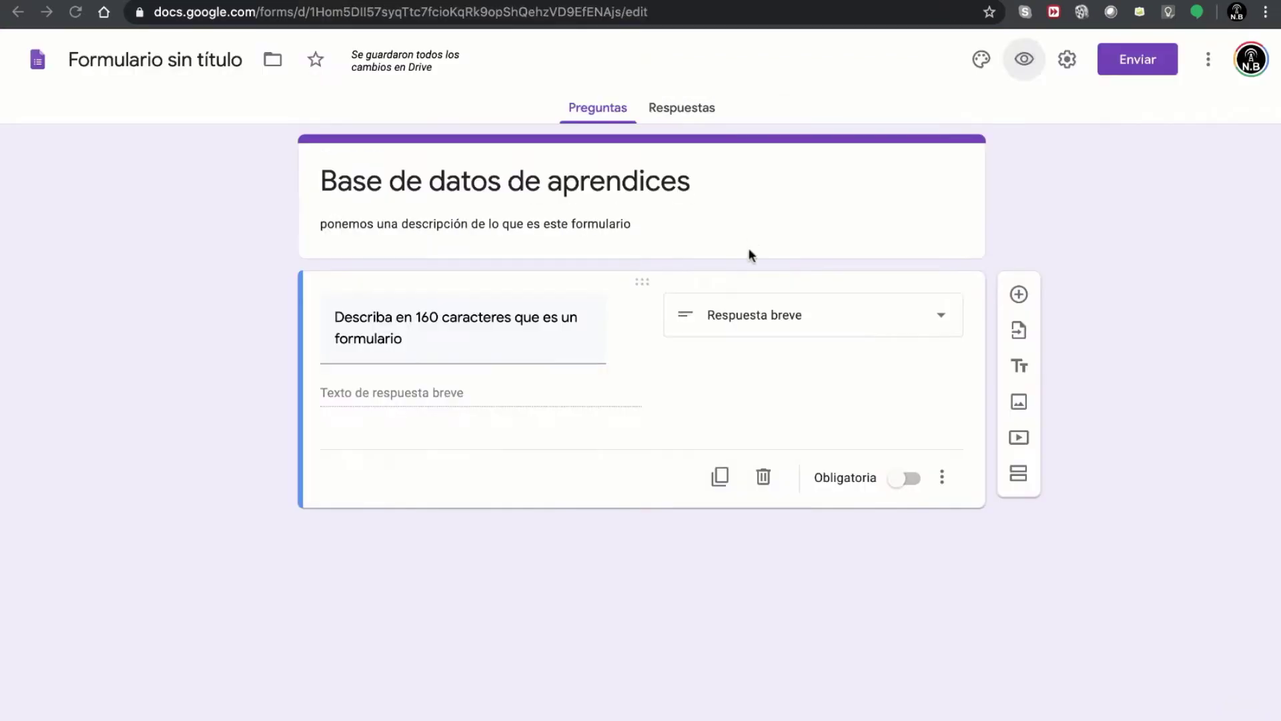
{"action": "left_click", "coordinate": [757, 315]}
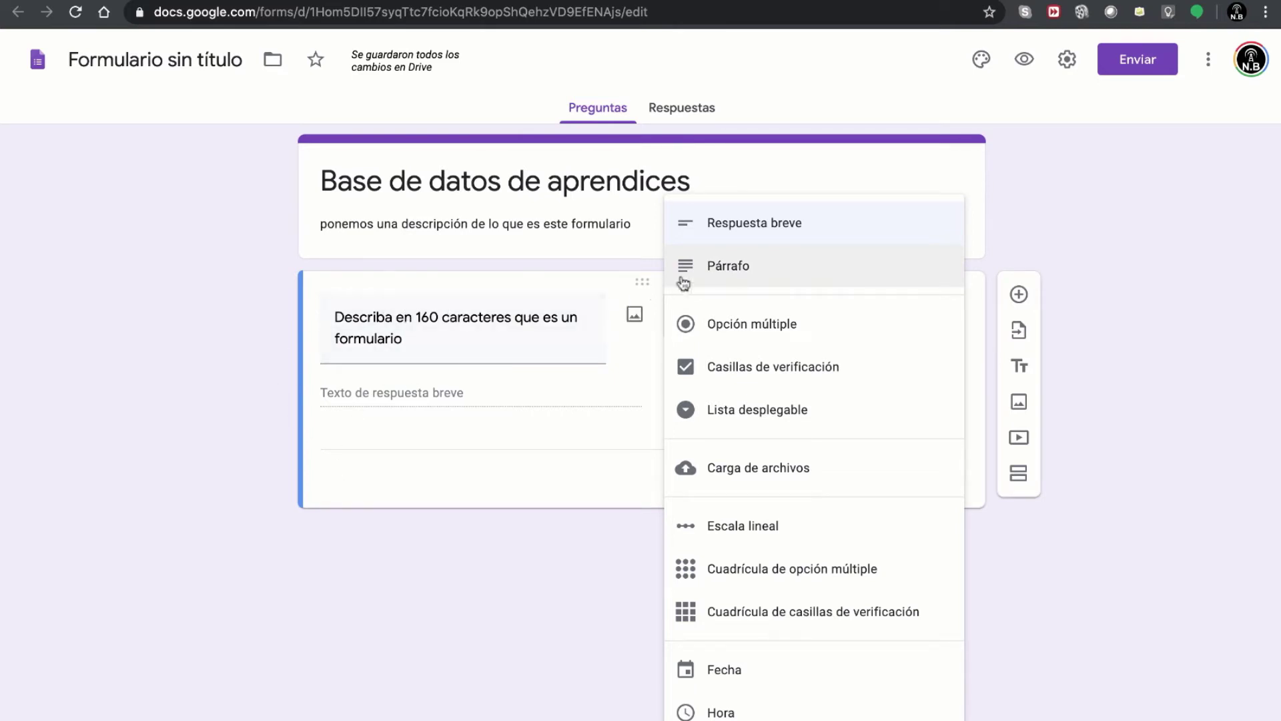
{"action": "left_click", "coordinate": [721, 271]}
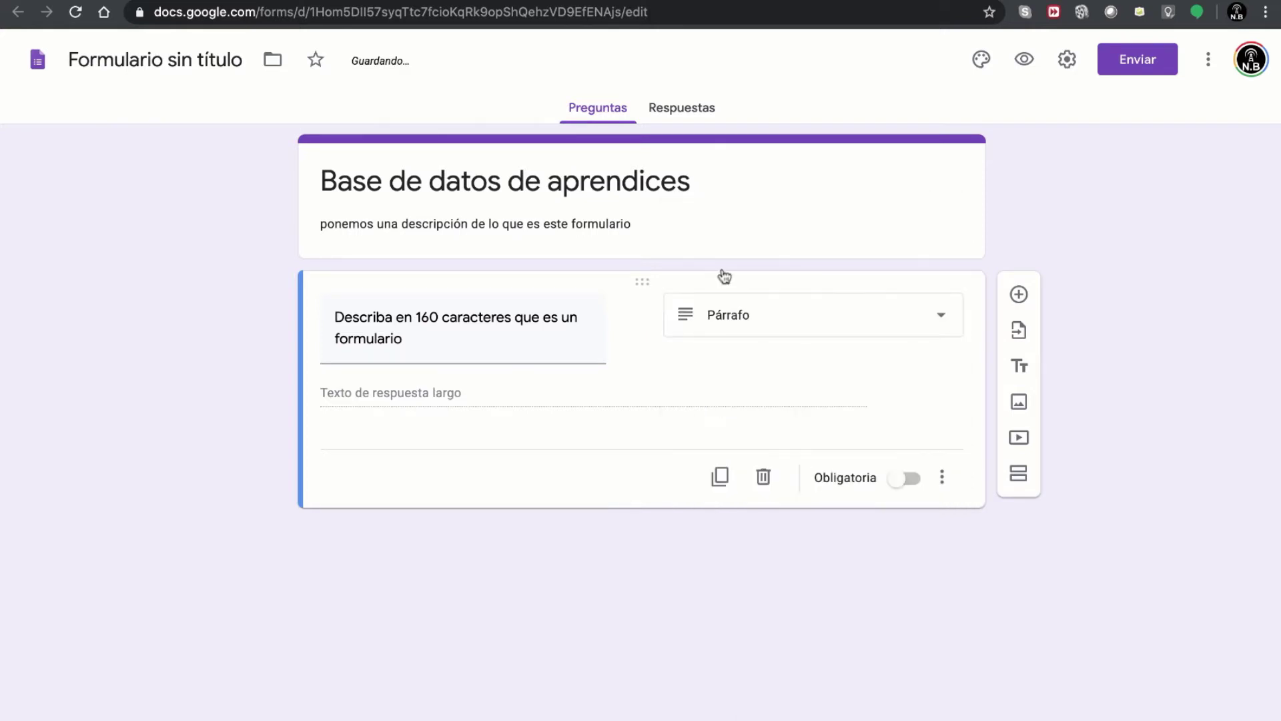
- In the preview, enter the multi-line answer 'en este campo / si puedo / dar / enter', then close it
{"action": "left_click", "coordinate": [1026, 64]}
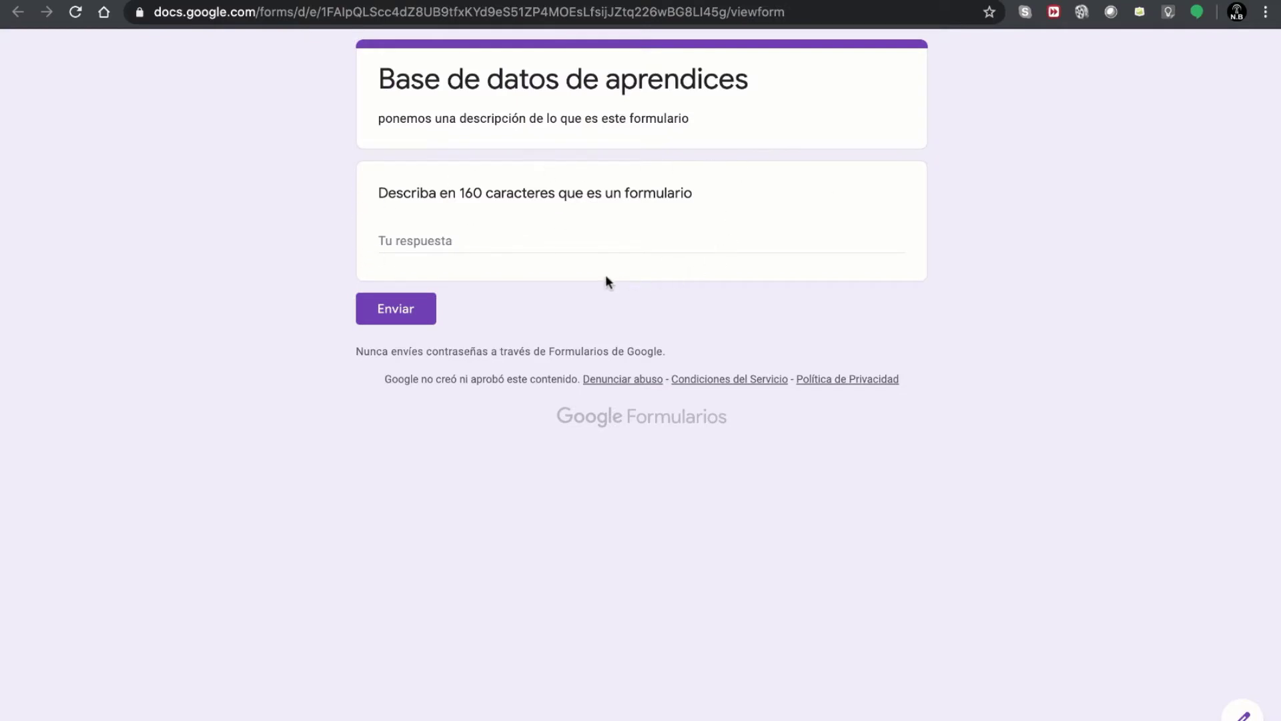
{"action": "left_click", "coordinate": [400, 234]}
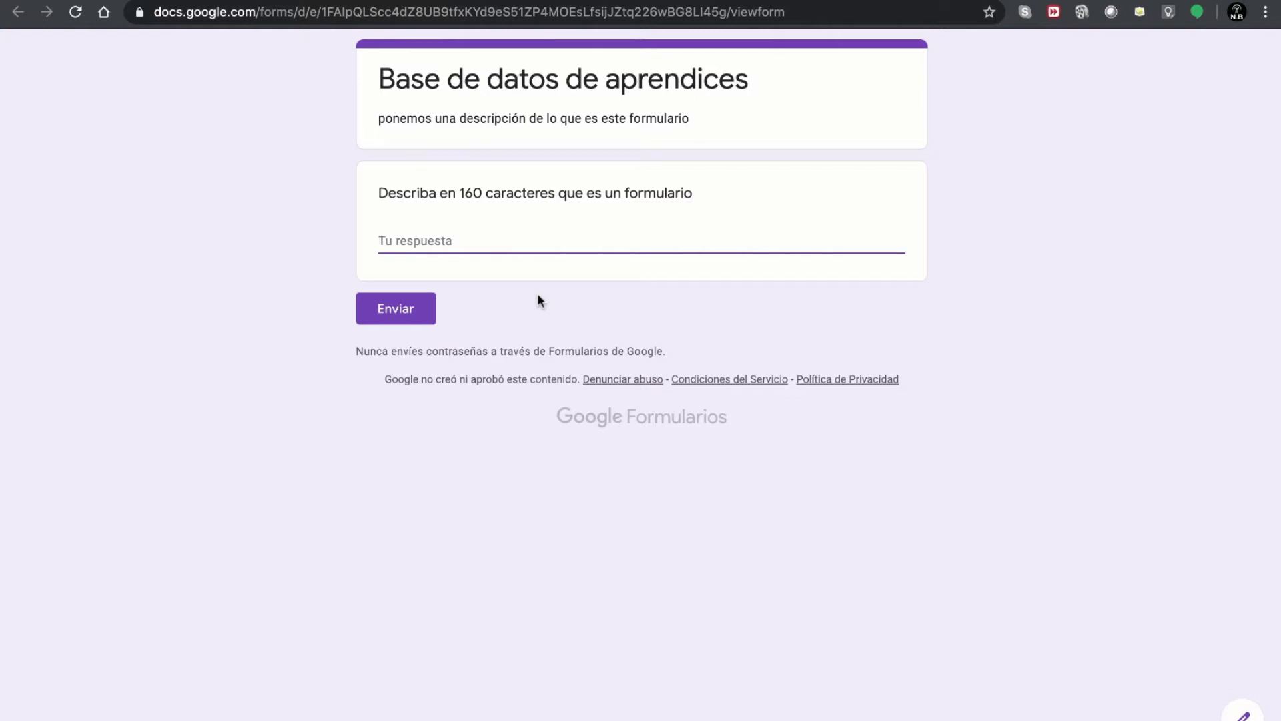
{"action": "type", "text": "en este campo"}
{"action": "key", "text": "Return"}
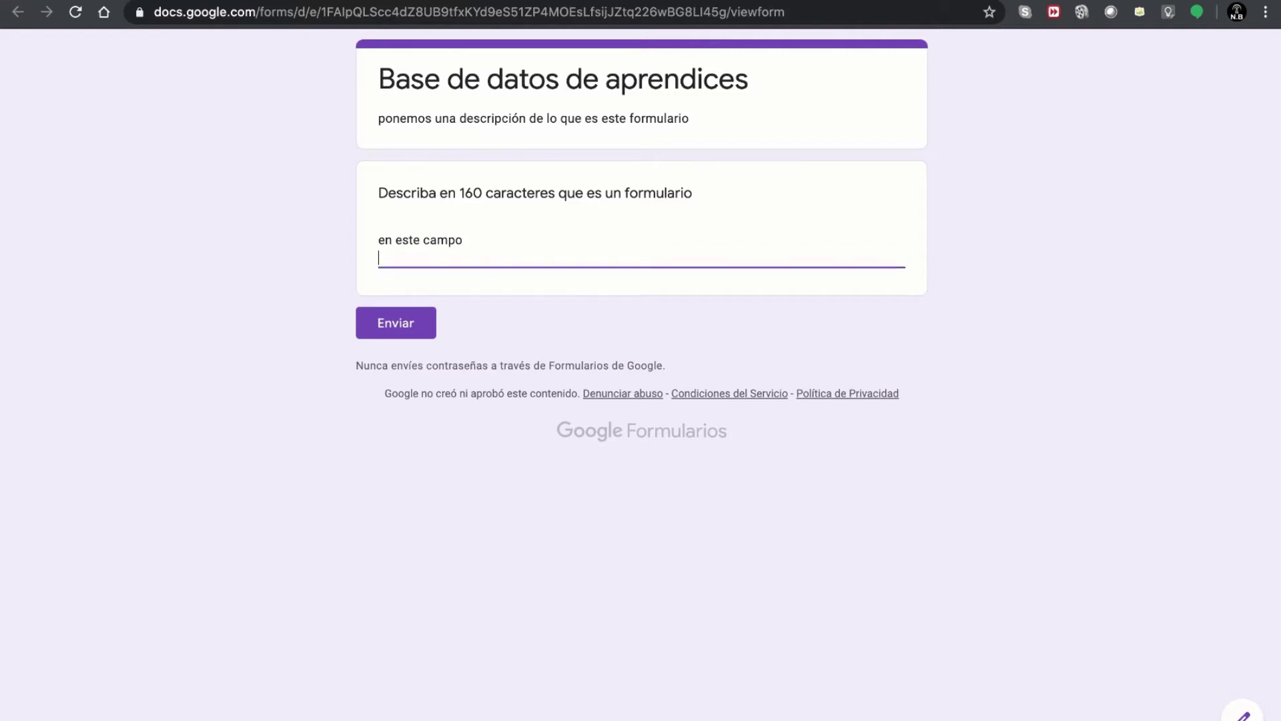
{"action": "type", "text": "si puedo"}
{"action": "key", "text": "Return"}
{"action": "type", "text": "dar"}
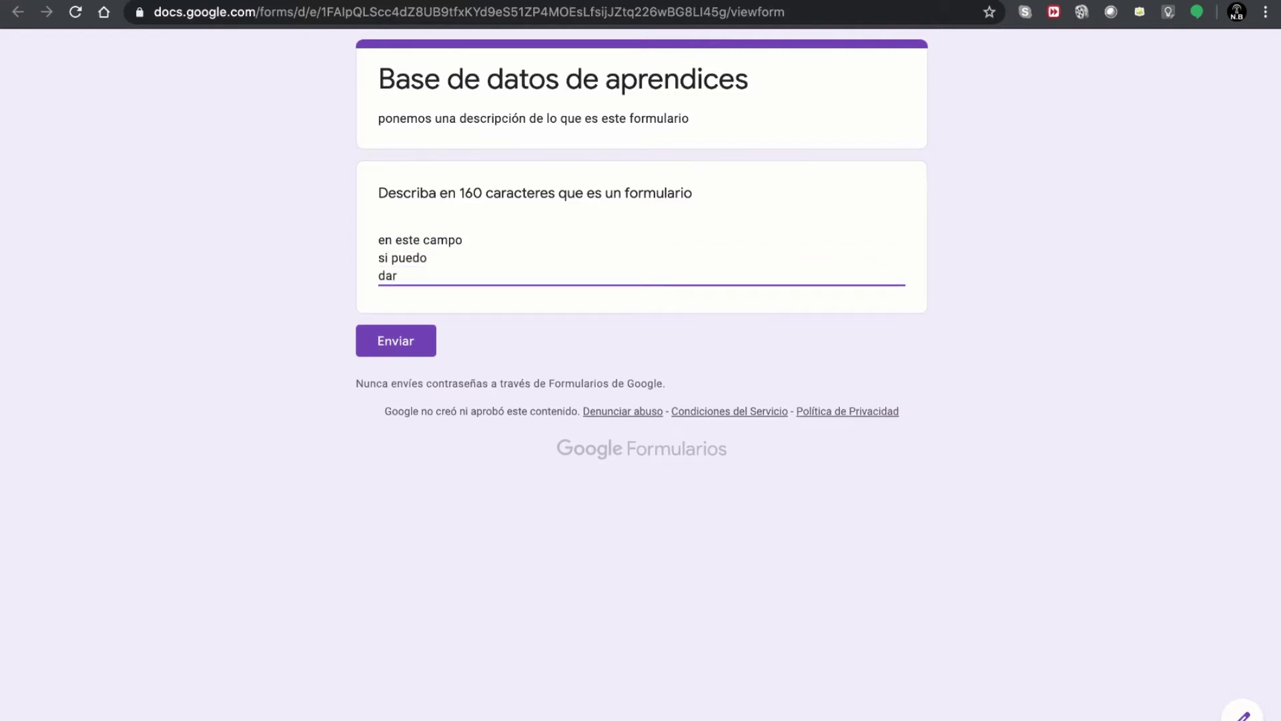
{"action": "key", "text": "Return"}
{"action": "type", "text": "enter"}
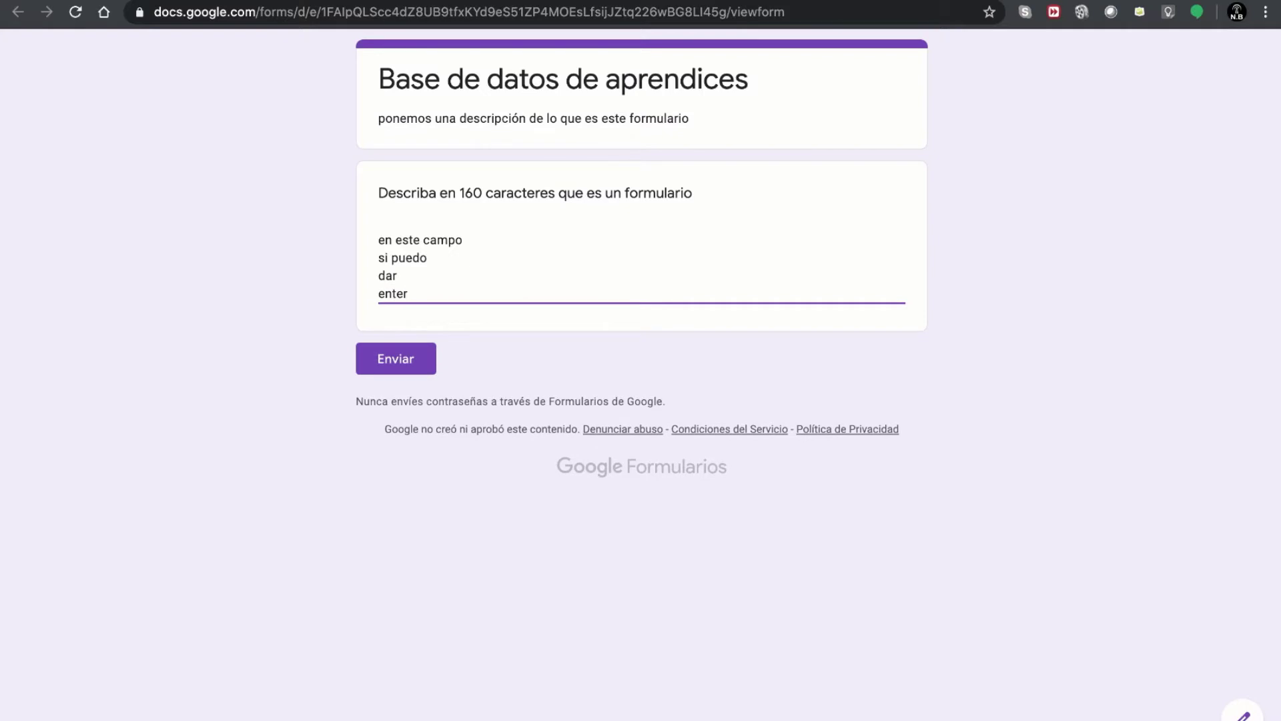
{"action": "key", "text": "Return"}
{"action": "key", "text": "Return"}
{"action": "key", "text": "Return"}
{"action": "key", "text": "Return"}
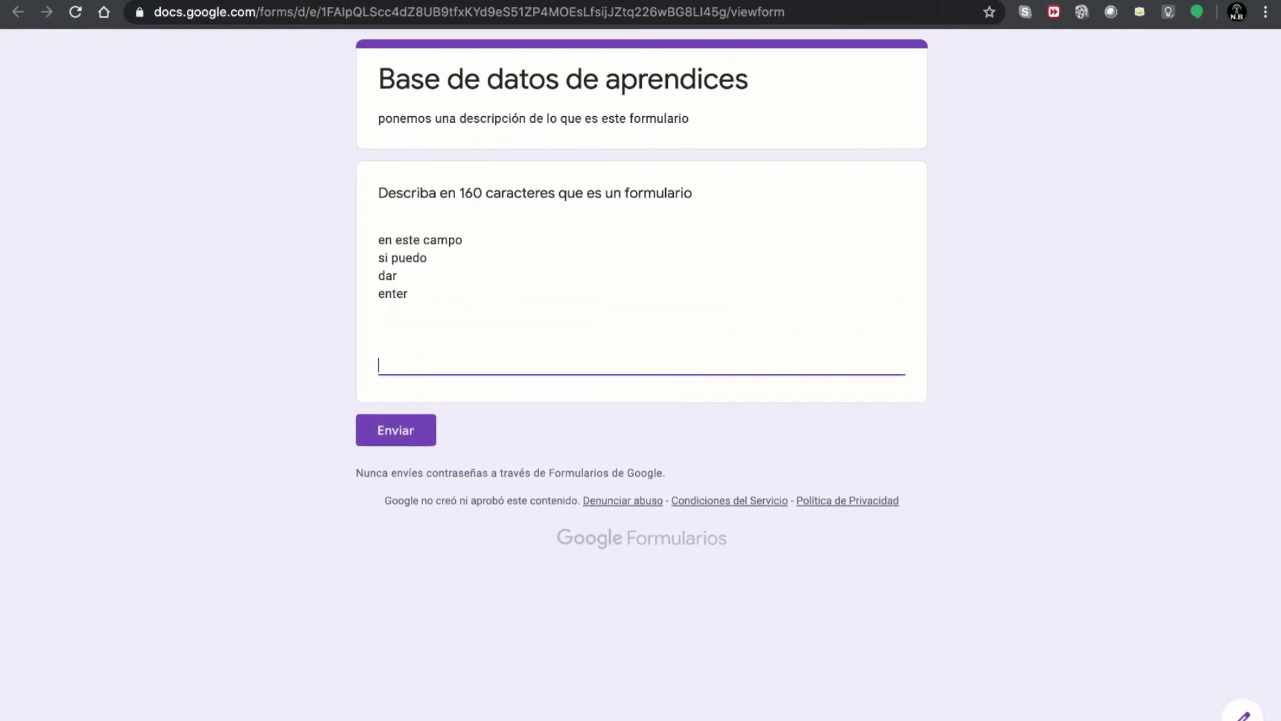
{"action": "key", "text": "Return"}
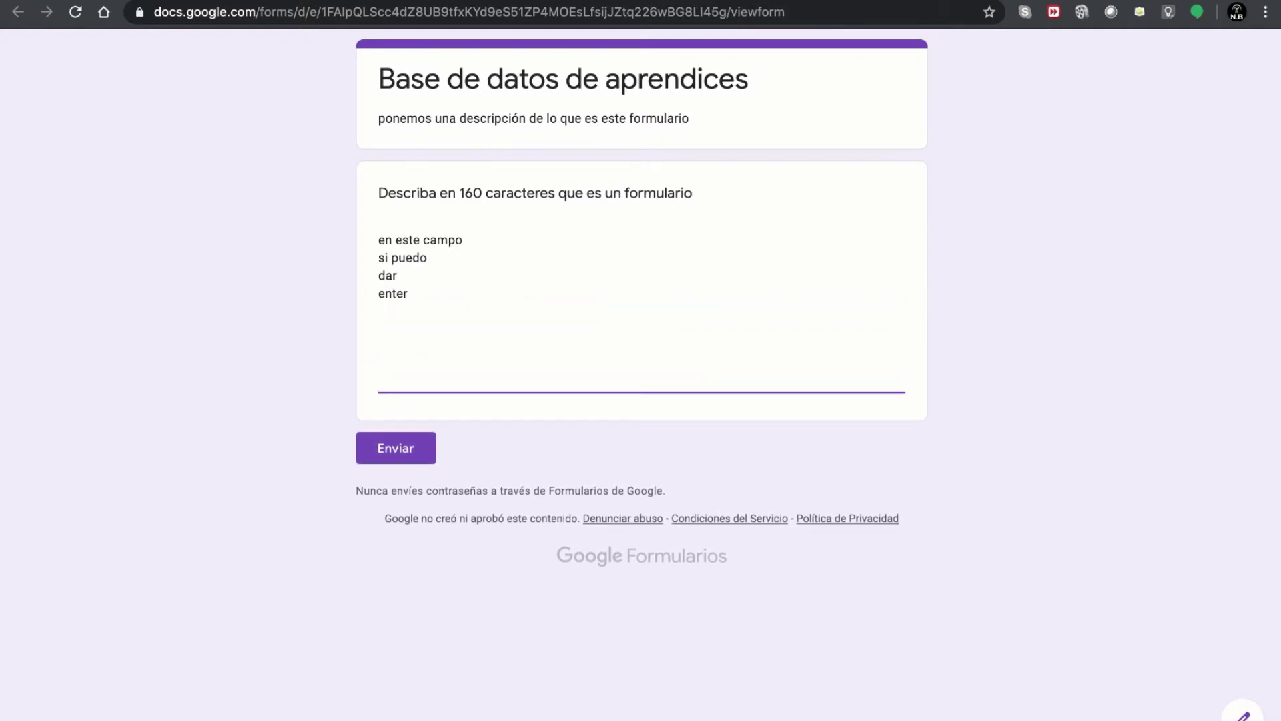
{"action": "key", "text": "super+r"}
- Make the question Opción múltiple titled 'Seleccione la respuesta correcta'
{"action": "left_click", "coordinate": [752, 236]}
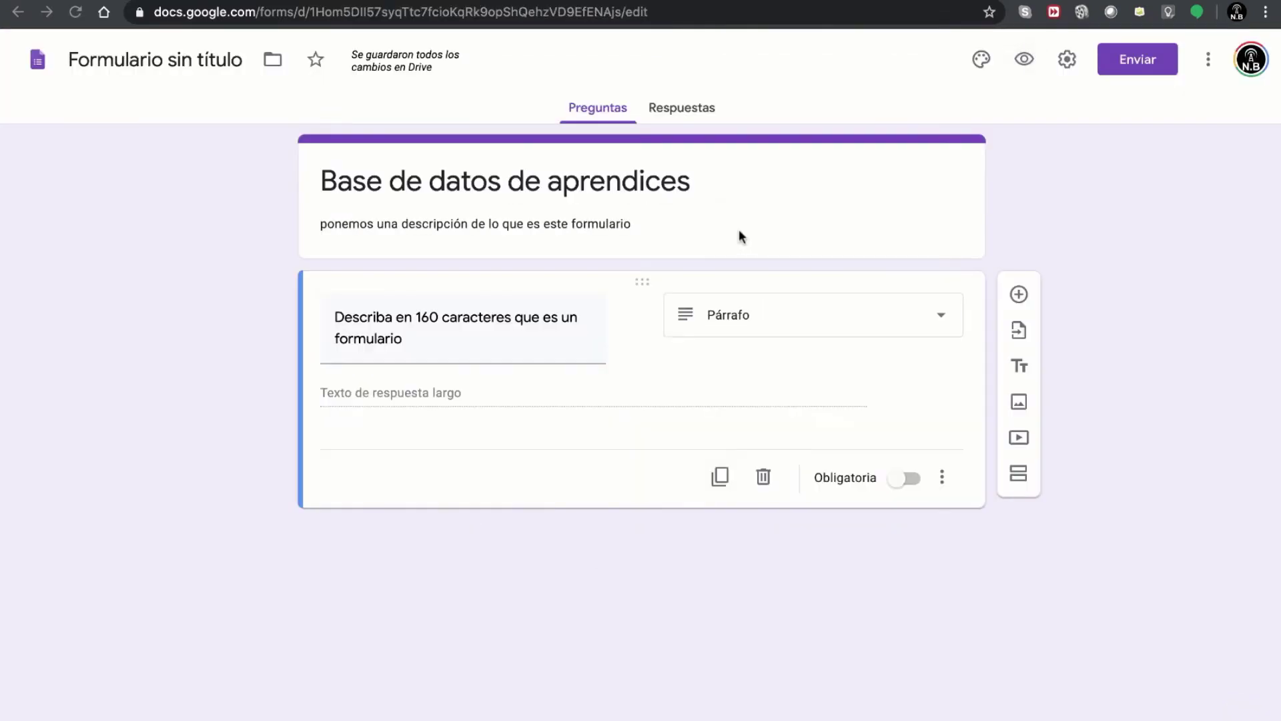
{"action": "left_click", "coordinate": [820, 327]}
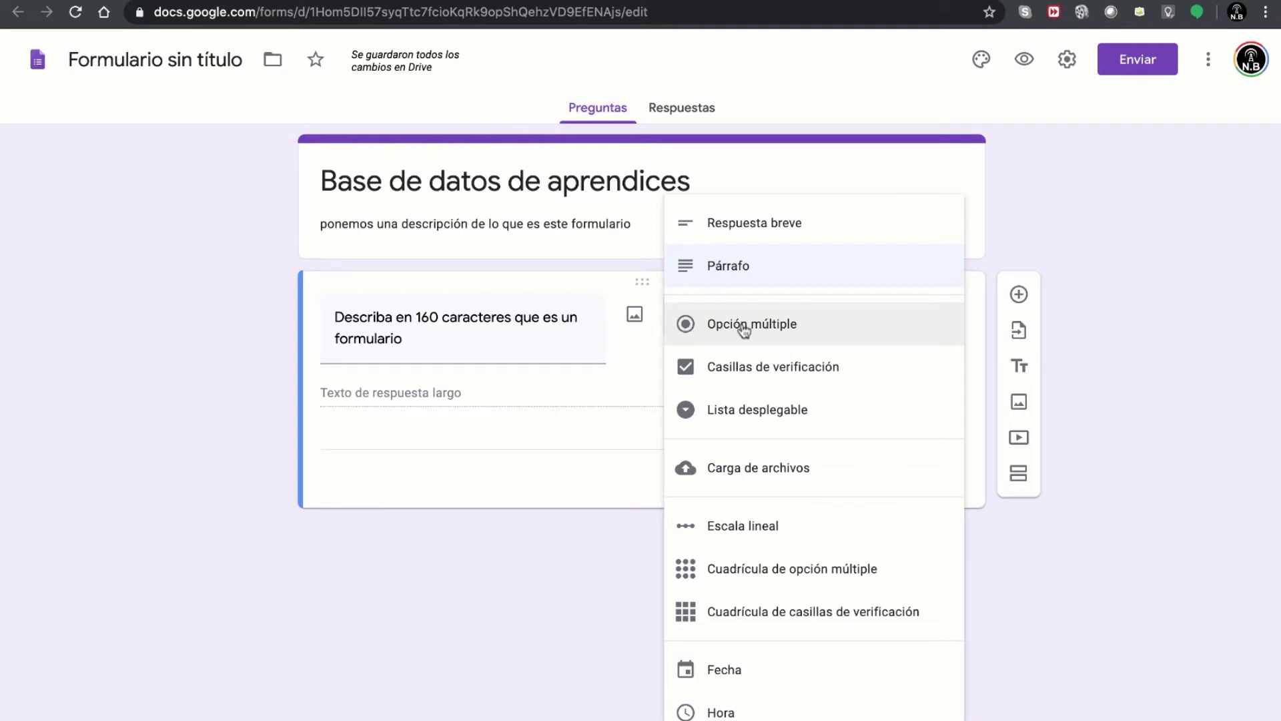
{"action": "left_click", "coordinate": [734, 327]}
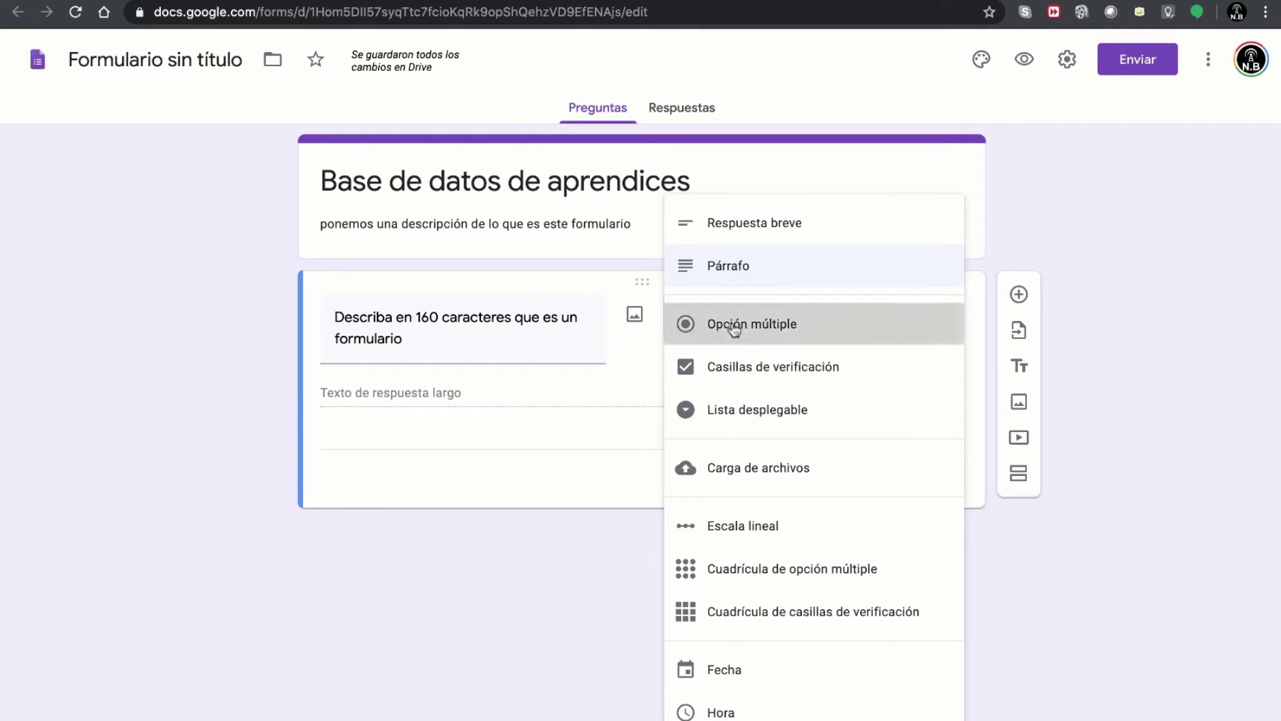
{"action": "left_click", "coordinate": [481, 340]}
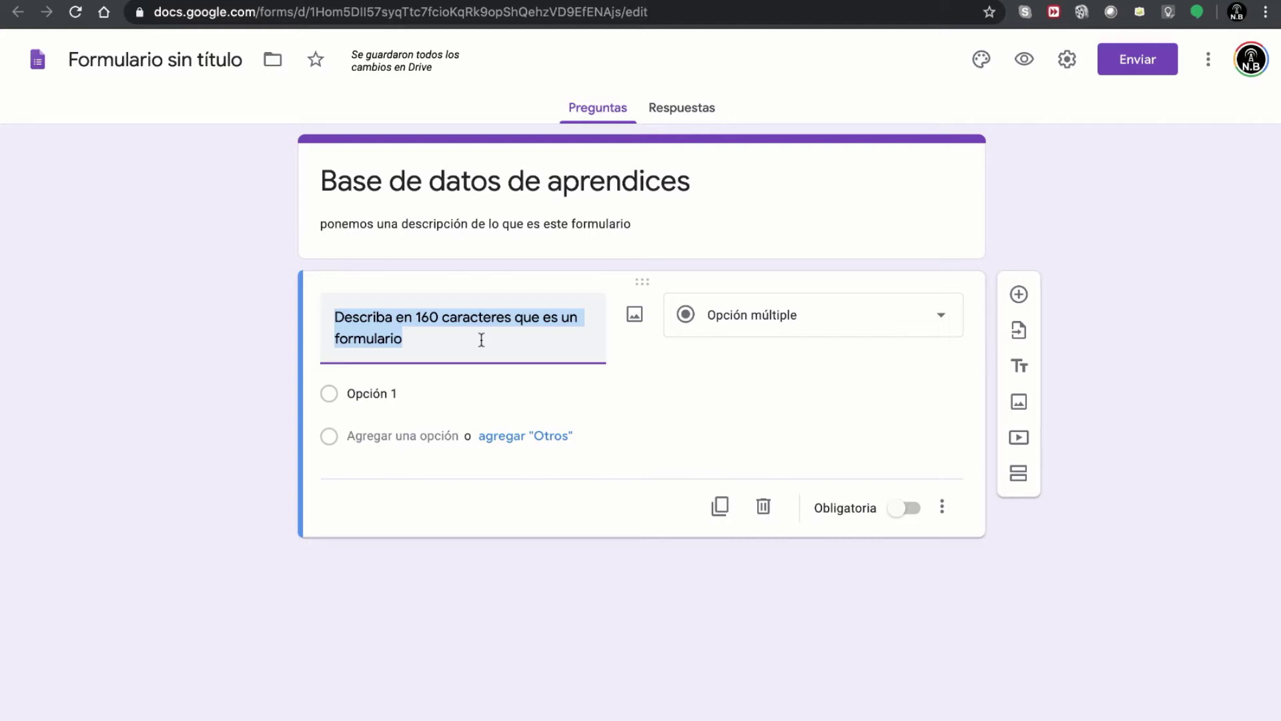
{"action": "type", "text": "Es"}
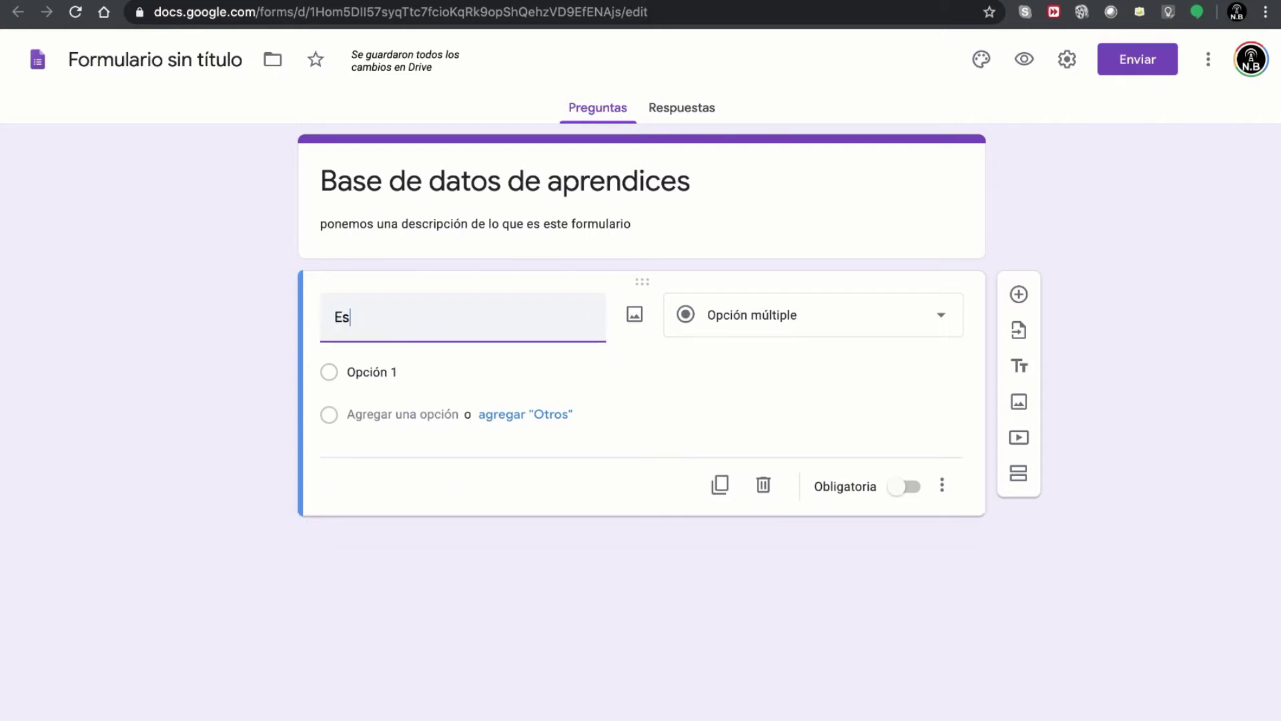
{"action": "type", "text": "criba la res"}
{"action": "key", "text": "ctrl+a"}
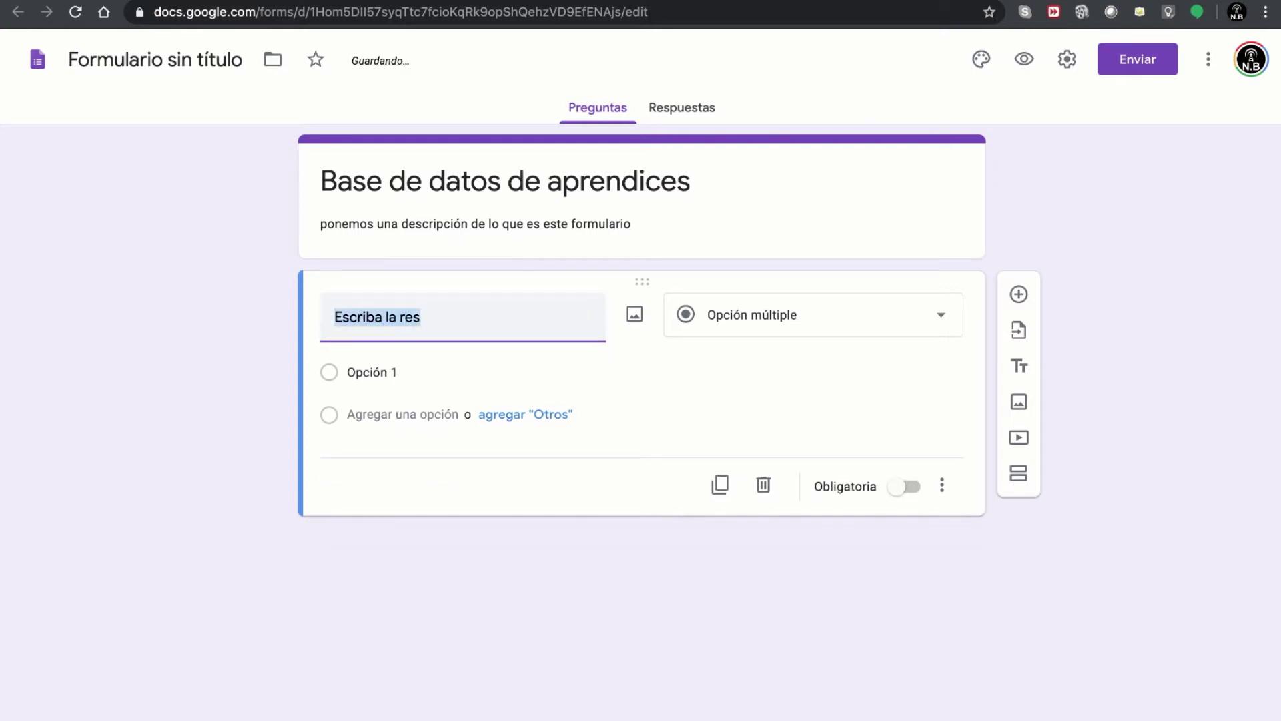
{"action": "type", "text": "Seleccione la respuesta correcta"}
- Give it the options respuesta 1, respuesta 2 and respuesta 3
{"action": "left_click", "coordinate": [484, 367]}
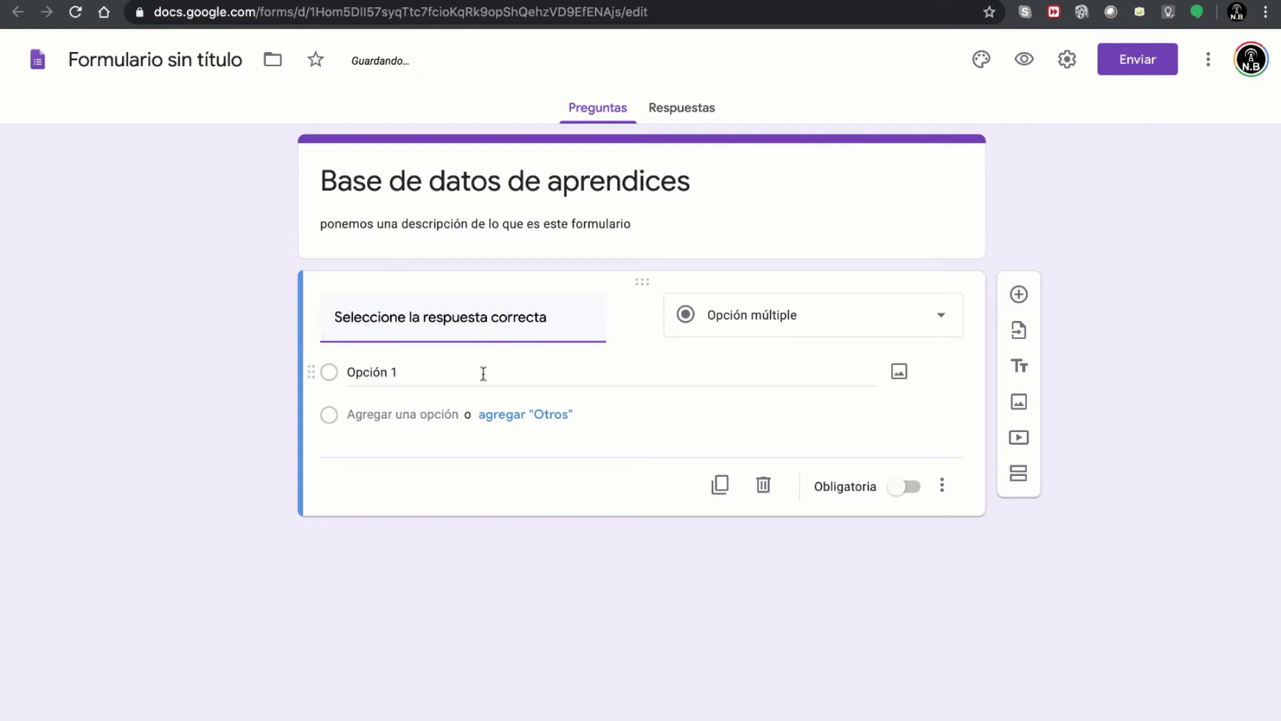
{"action": "left_click", "coordinate": [434, 371]}
{"action": "type", "text": "respuesta 1"}
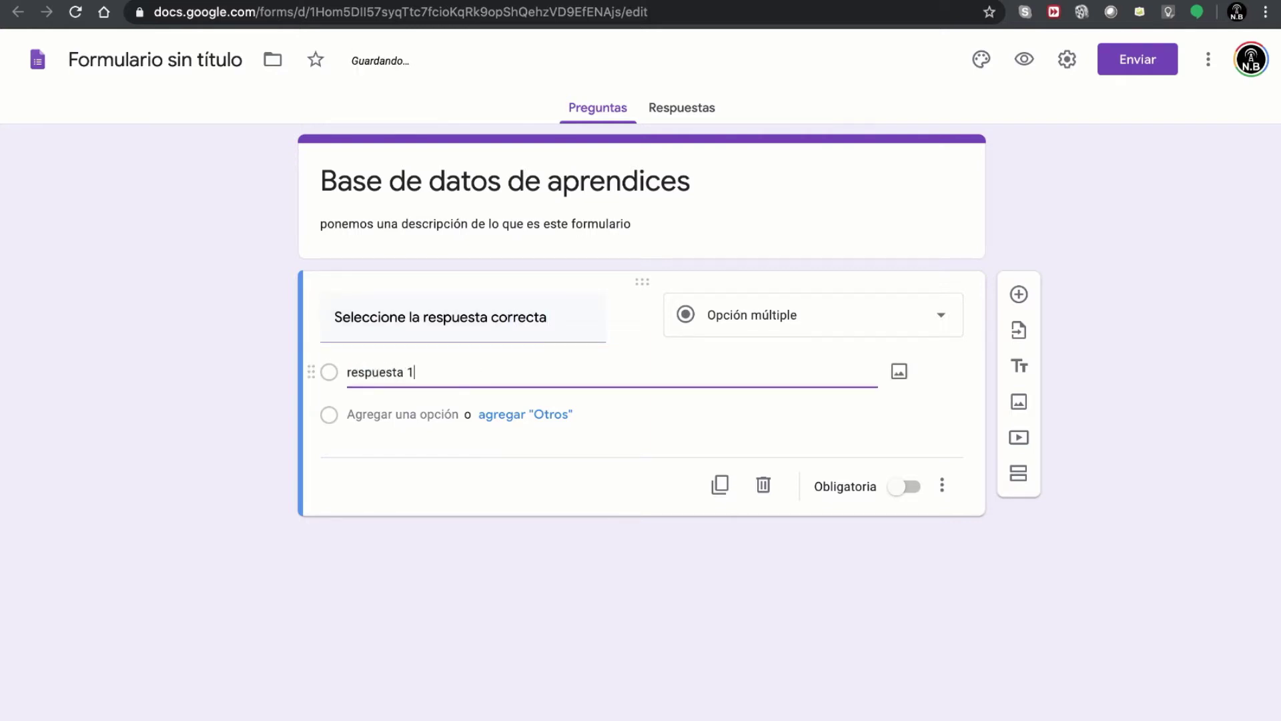
{"action": "key", "text": "Tab"}
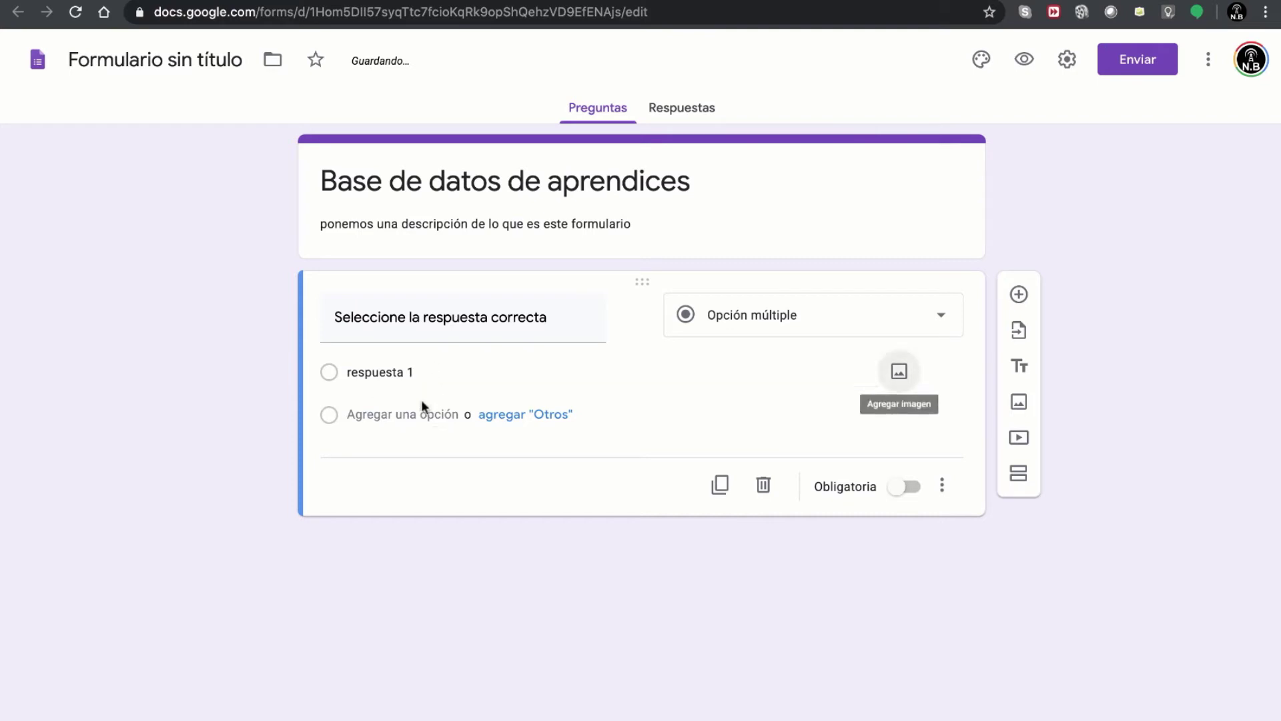
{"action": "left_click", "coordinate": [422, 403]}
{"action": "type", "text": "res"}
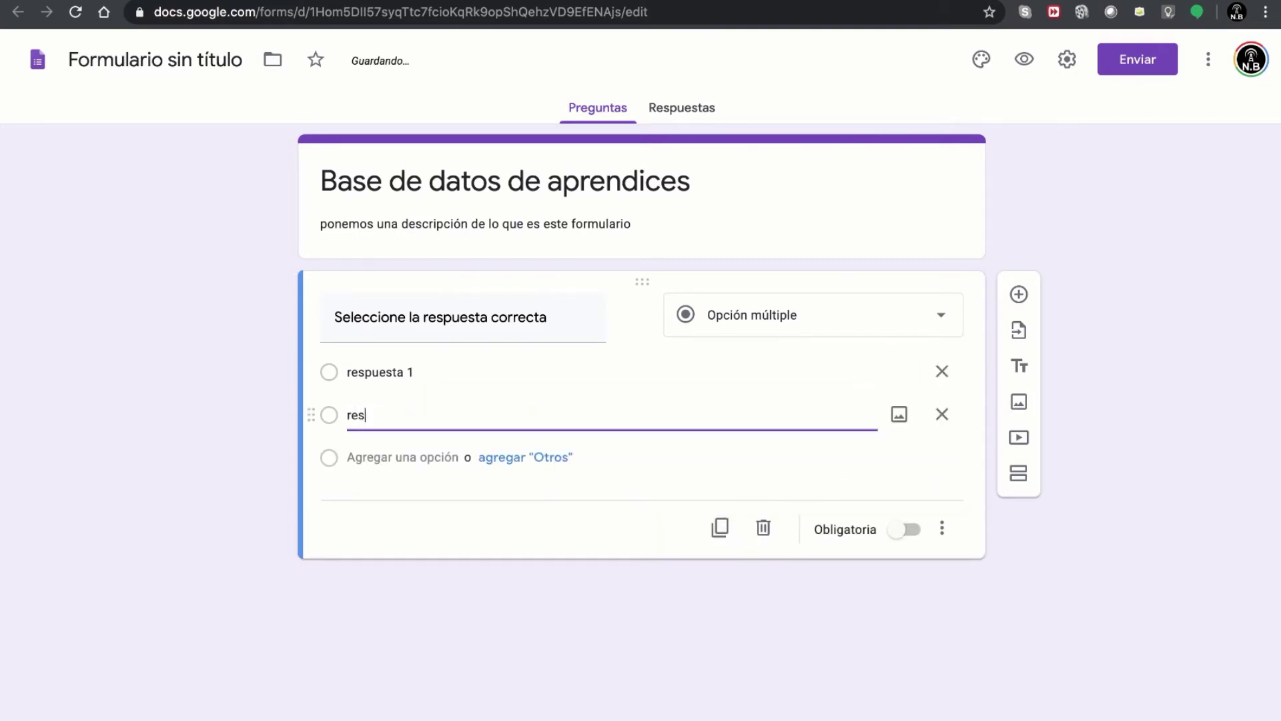
{"action": "type", "text": "puesta 2"}
{"action": "left_click", "coordinate": [422, 457]}
{"action": "type", "text": "respuesta 3"}
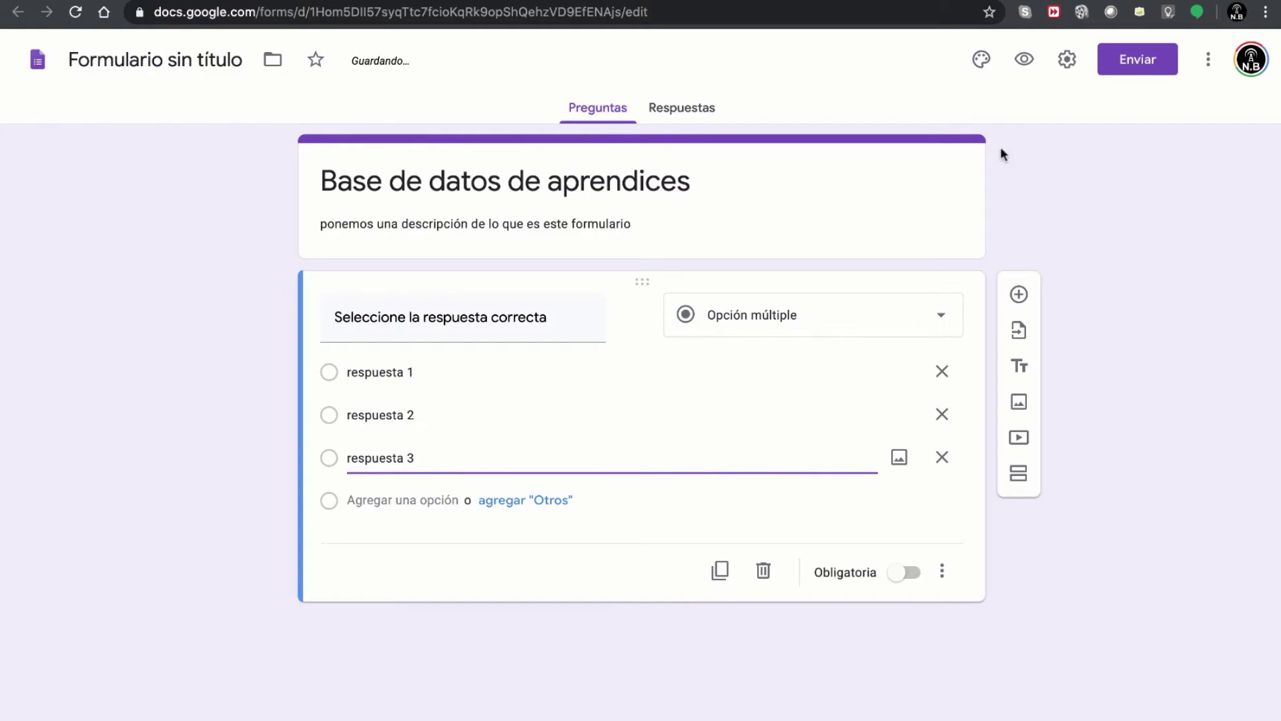
{"action": "left_click", "coordinate": [1024, 58]}
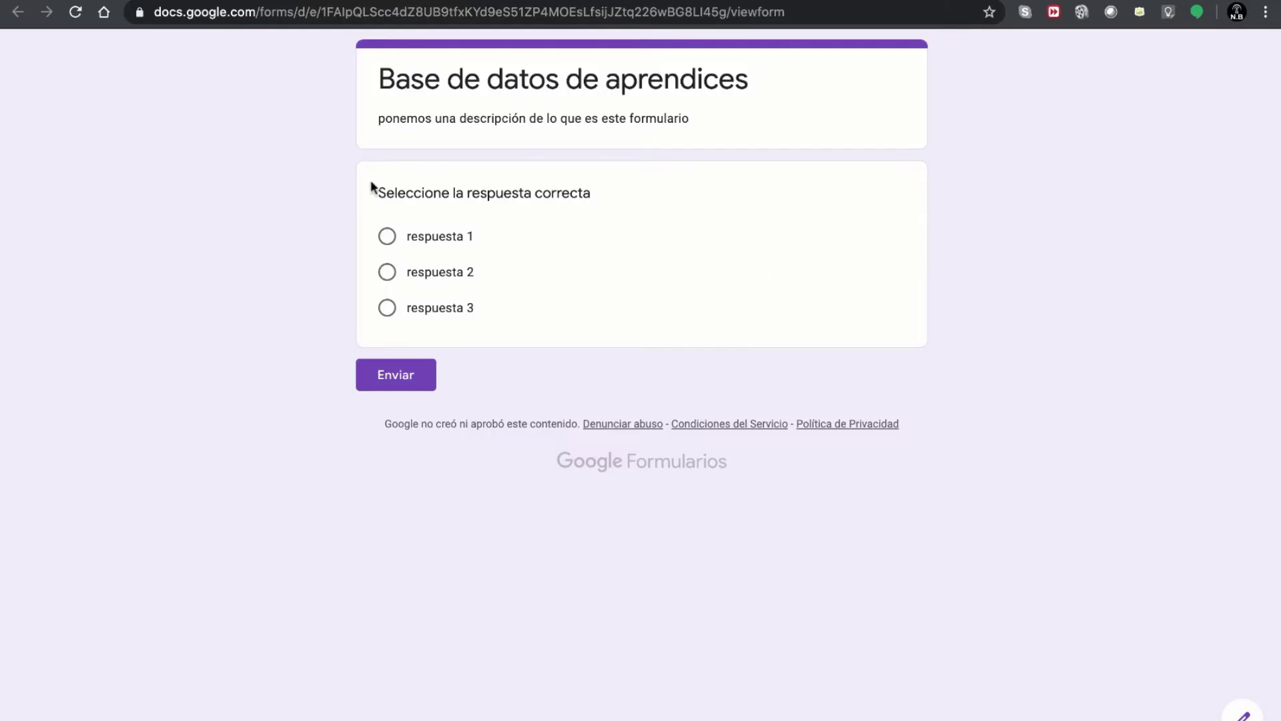
{"action": "left_click", "coordinate": [387, 236]}
{"action": "left_click", "coordinate": [387, 271]}
{"action": "left_click", "coordinate": [387, 307]}
{"action": "left_click", "coordinate": [389, 273]}
{"action": "left_click", "coordinate": [392, 239]}
{"action": "key", "text": "super+w"}
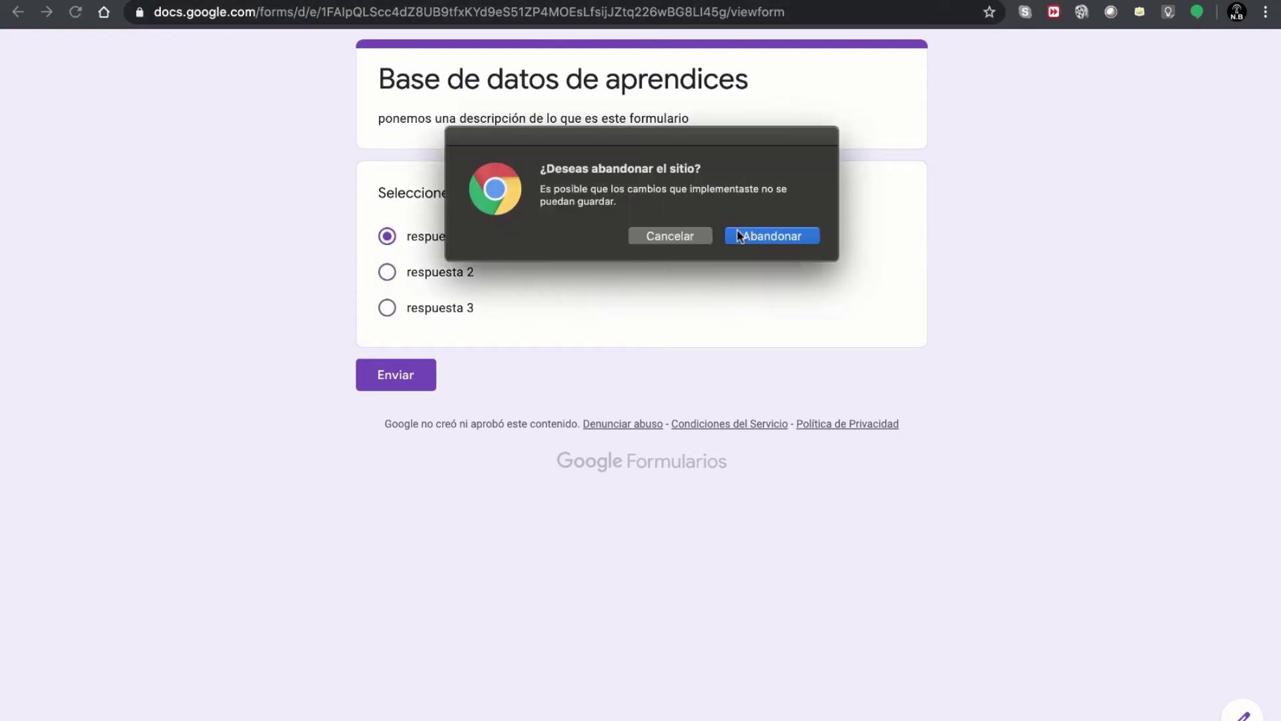
{"action": "left_click", "coordinate": [768, 236]}
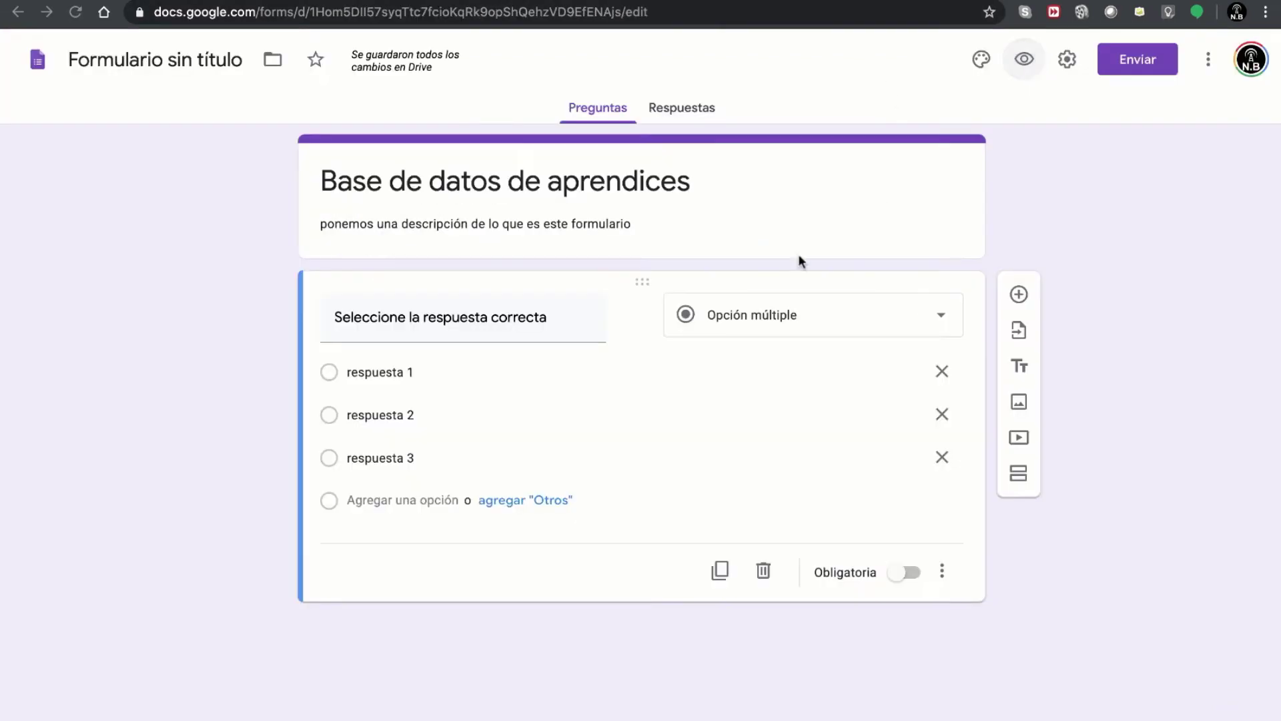
- Switch the question to Casillas de verificación and preview the form
{"action": "left_click", "coordinate": [803, 323]}
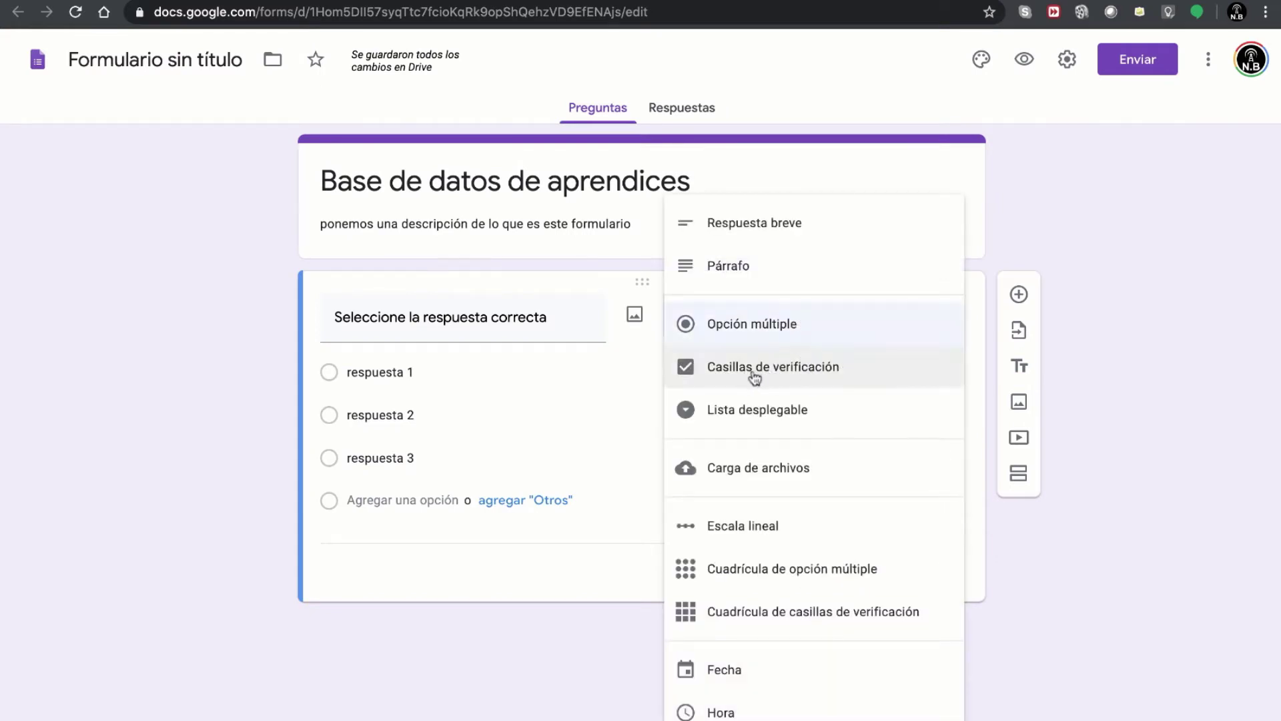
{"action": "left_click", "coordinate": [776, 375]}
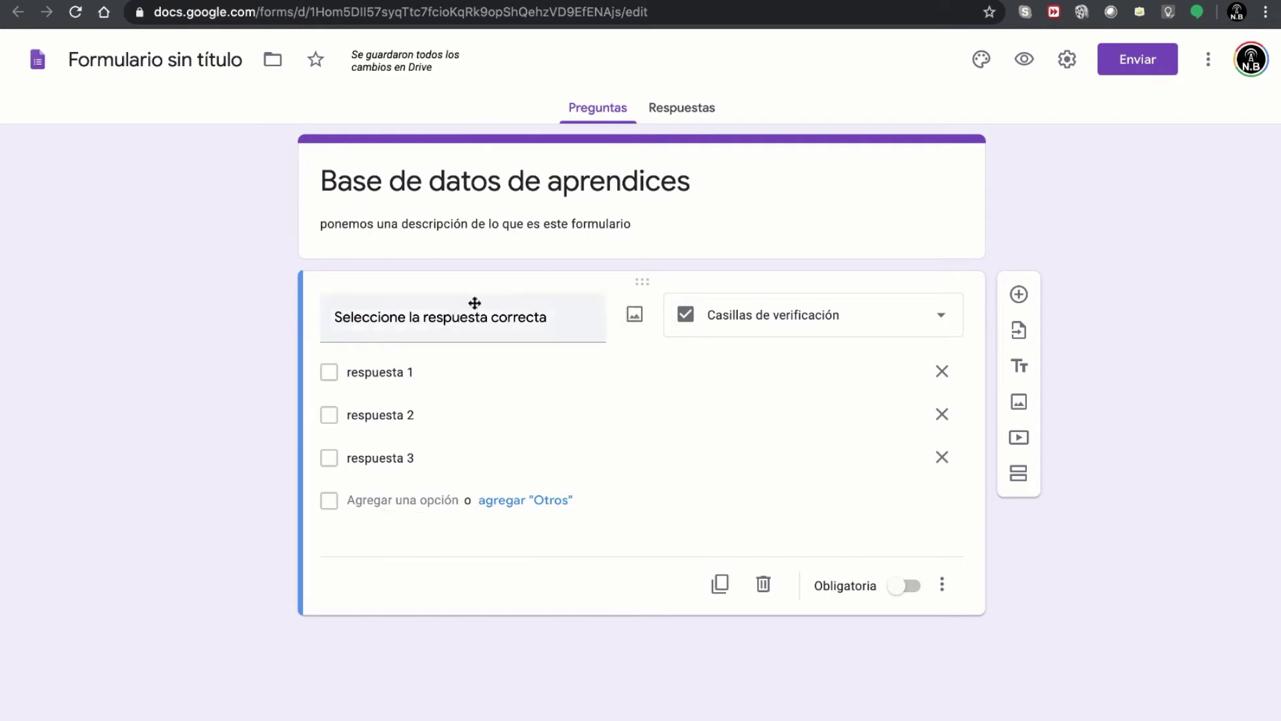
{"action": "left_click", "coordinate": [1024, 60]}
- Tick and untick respuesta 1, 2 and 3 repeatedly, then leave the preview for the editor
{"action": "left_click", "coordinate": [388, 236]}
{"action": "left_click", "coordinate": [389, 297]}
{"action": "left_click", "coordinate": [387, 266]}
{"action": "left_click", "coordinate": [387, 267]}
{"action": "left_click", "coordinate": [387, 236]}
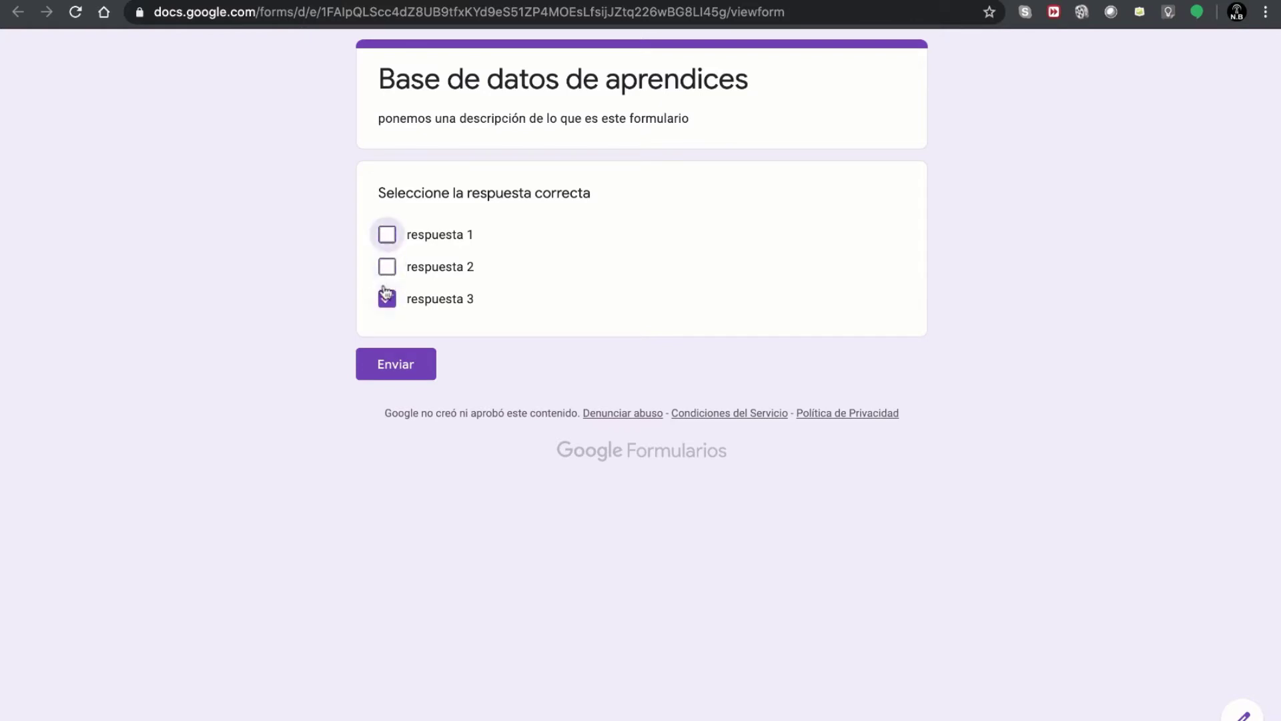
{"action": "left_click", "coordinate": [387, 299]}
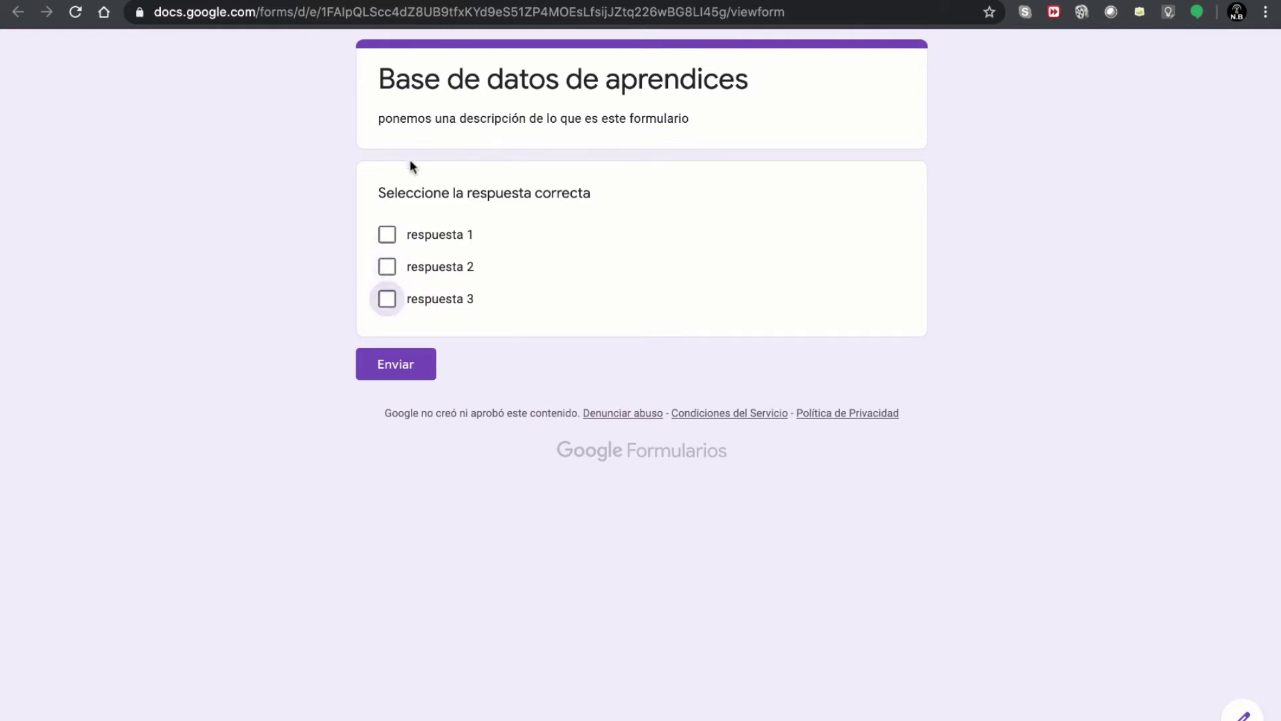
{"action": "left_click", "coordinate": [387, 300]}
{"action": "left_click", "coordinate": [390, 270]}
{"action": "left_click", "coordinate": [387, 235]}
{"action": "left_click", "coordinate": [387, 267]}
{"action": "left_click", "coordinate": [387, 299]}
{"action": "left_click", "coordinate": [423, 247]}
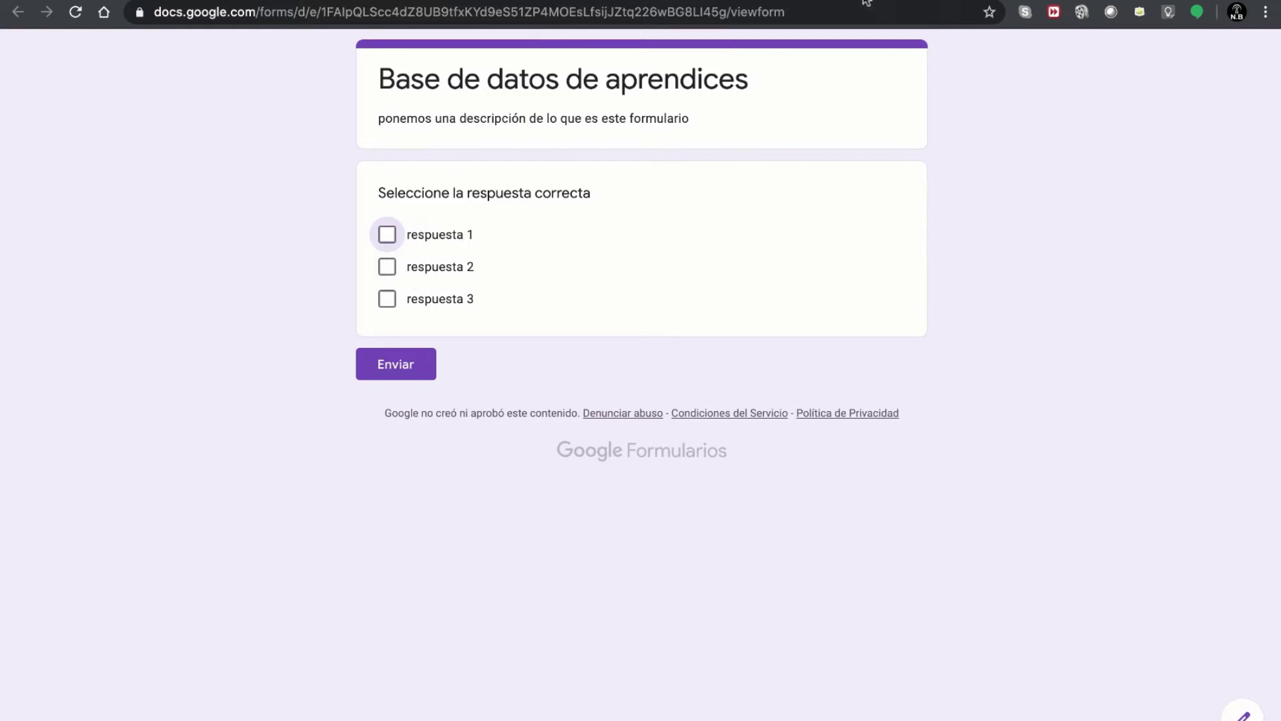
{"action": "left_click", "coordinate": [18, 12]}
{"action": "left_click", "coordinate": [767, 232]}
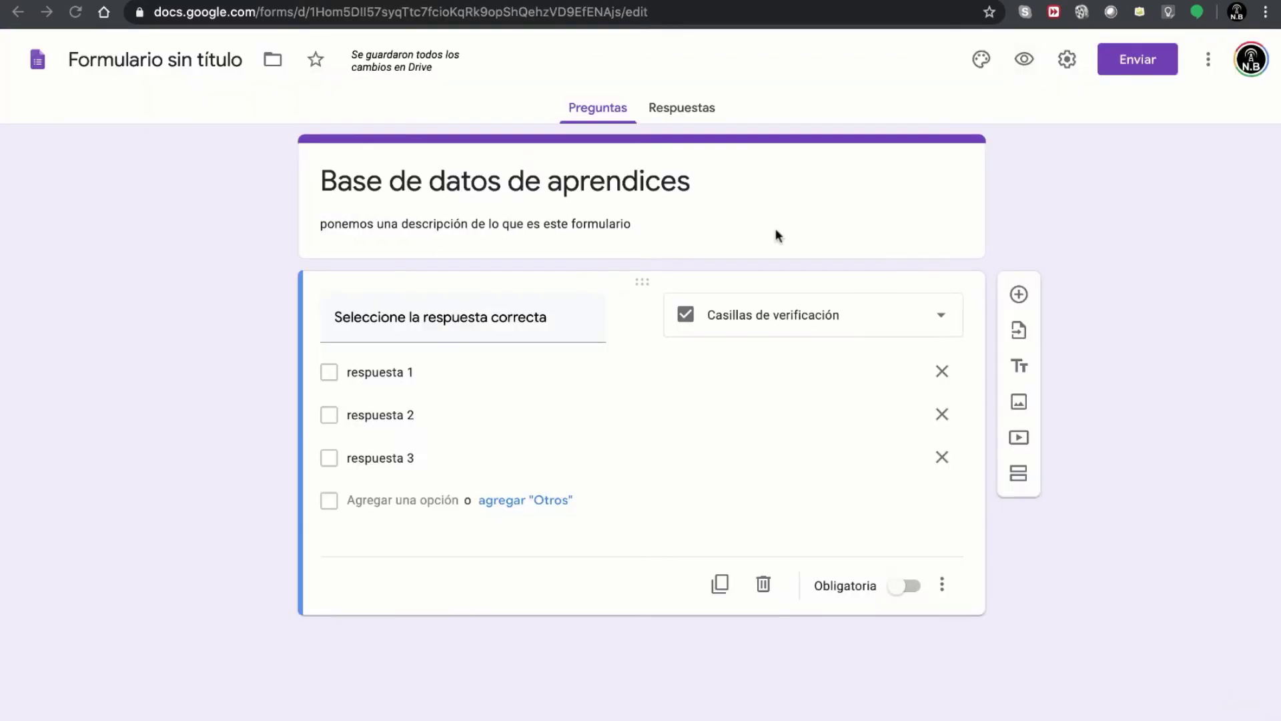
- Change the question to Lista desplegable and preview its answer list
{"action": "left_click", "coordinate": [942, 319]}
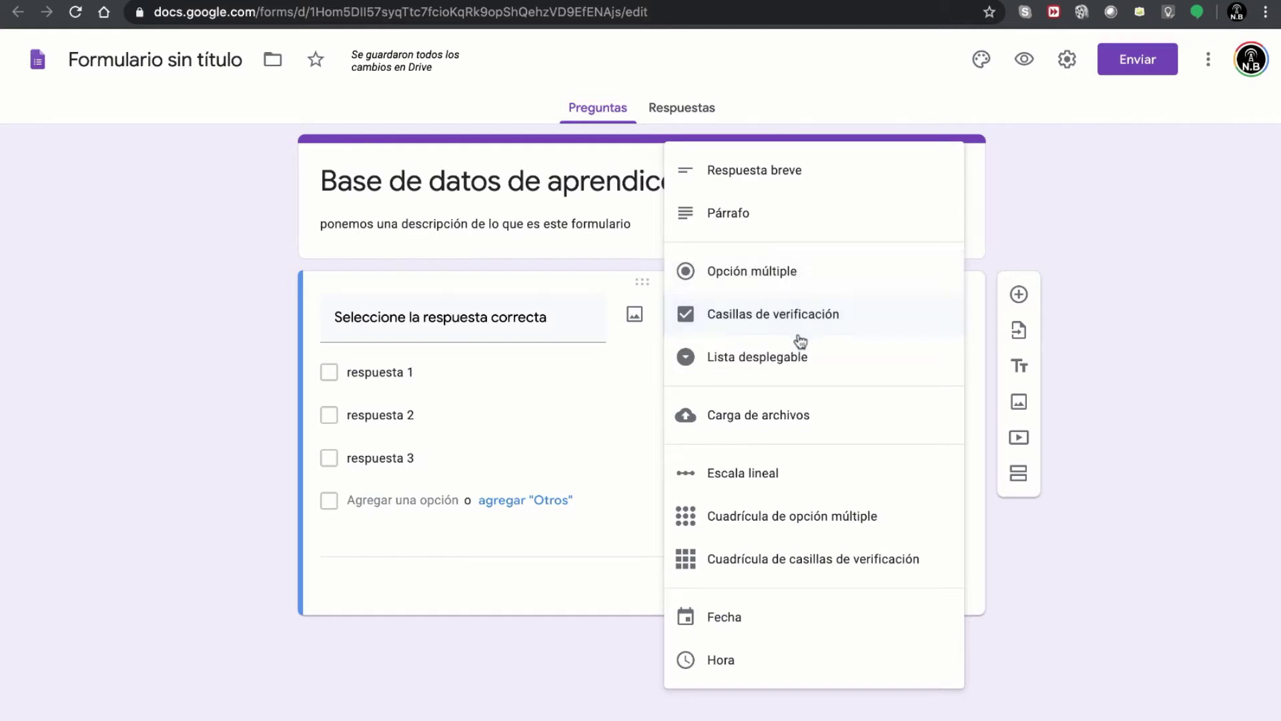
{"action": "left_click", "coordinate": [765, 364]}
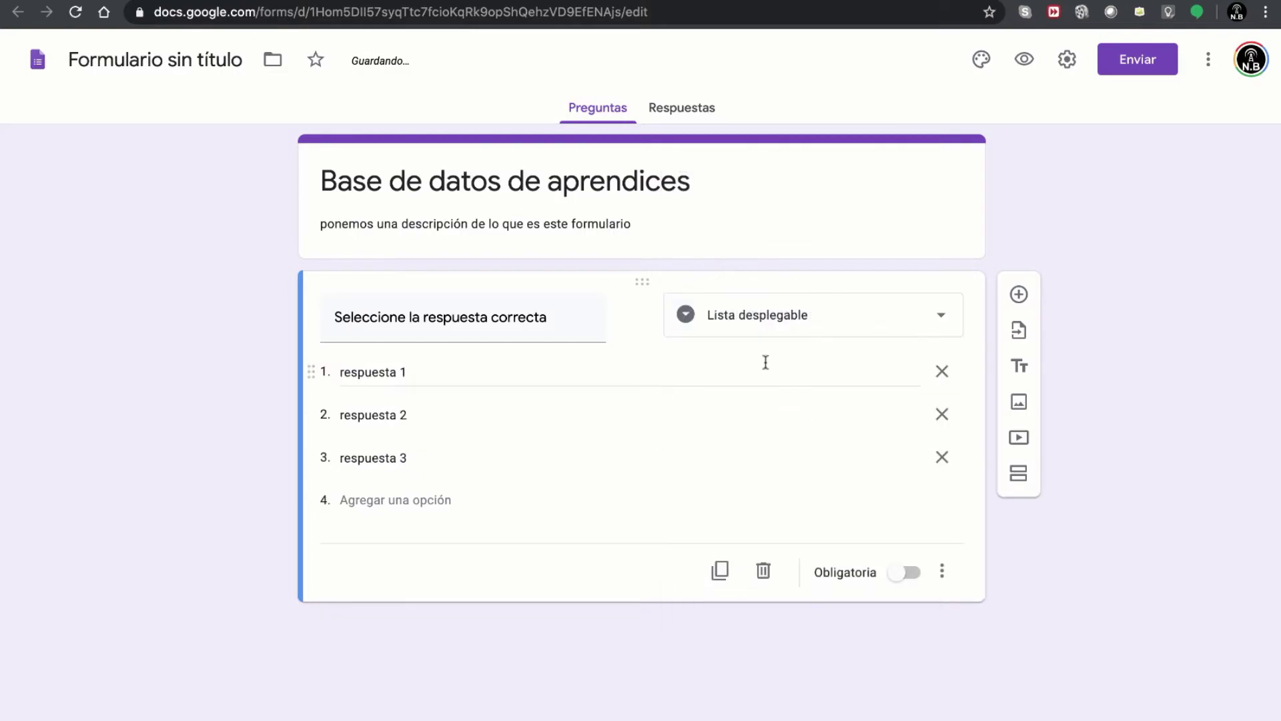
{"action": "left_click", "coordinate": [1024, 58]}
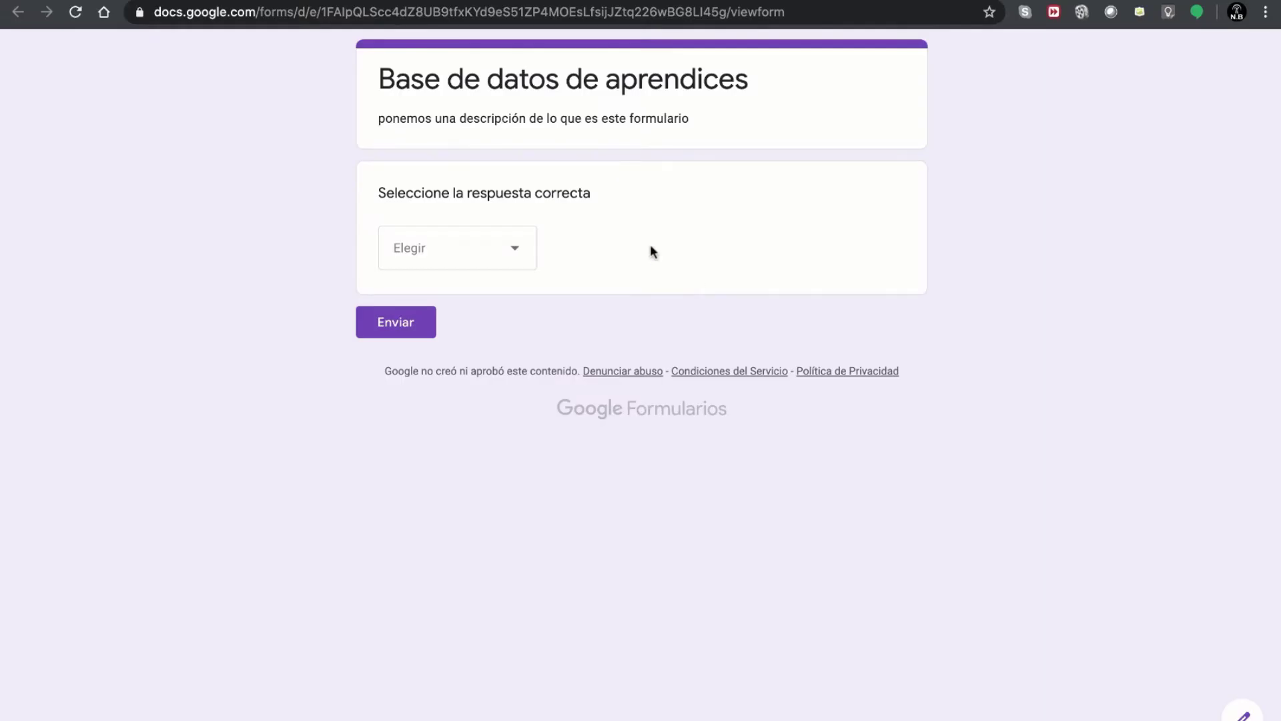
{"action": "left_click", "coordinate": [518, 254]}
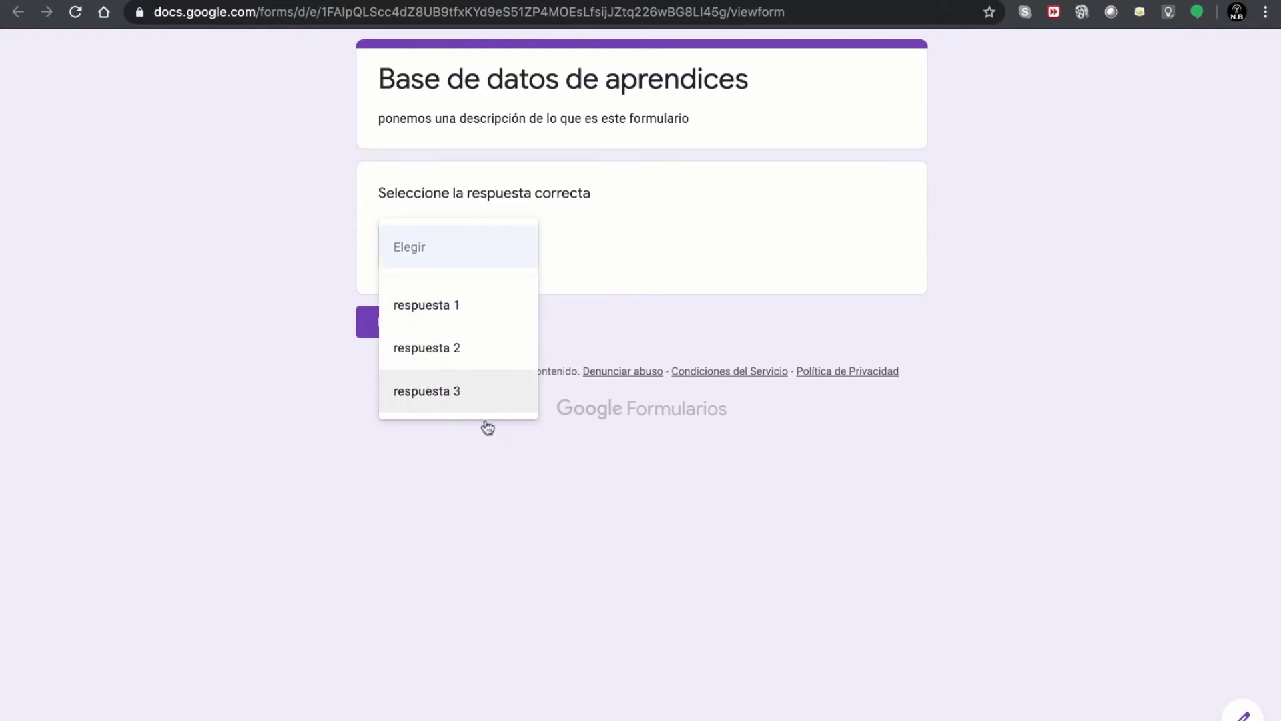
{"action": "left_click", "coordinate": [612, 241]}
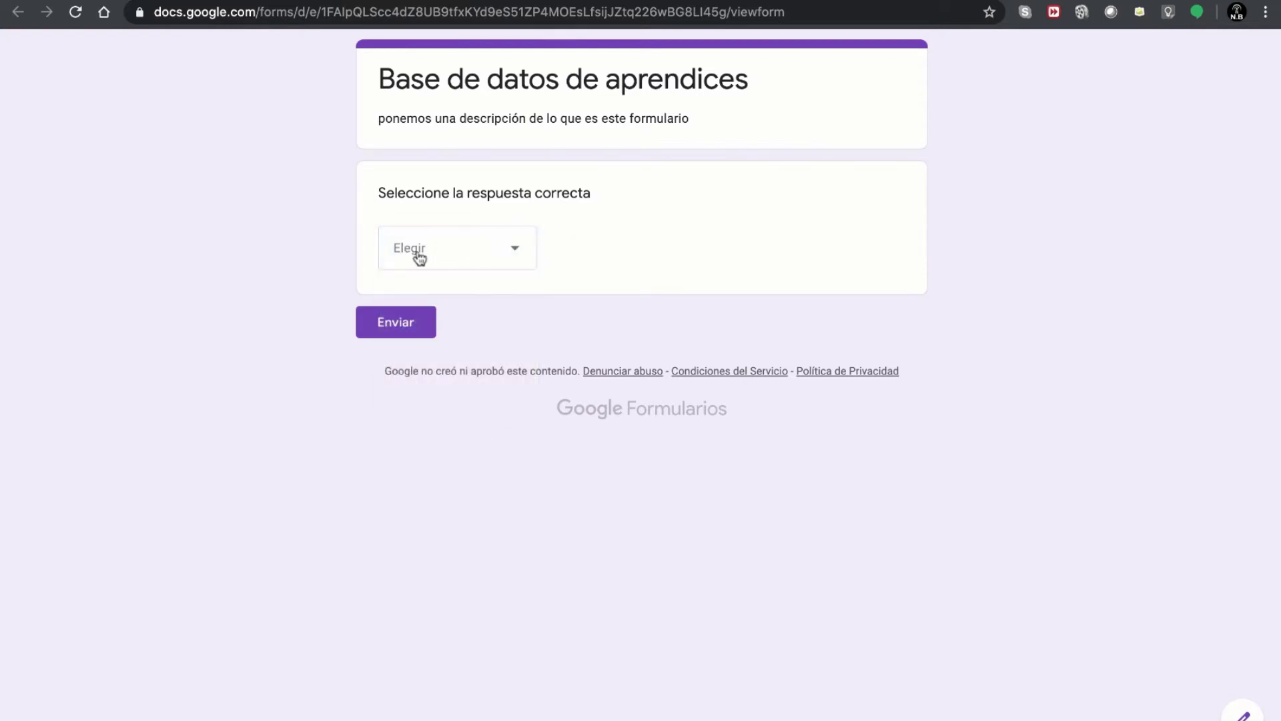
- Pick respuesta 3, then 2, 1 and 2 from the dropdown, then return to the editor
{"action": "left_click", "coordinate": [510, 251]}
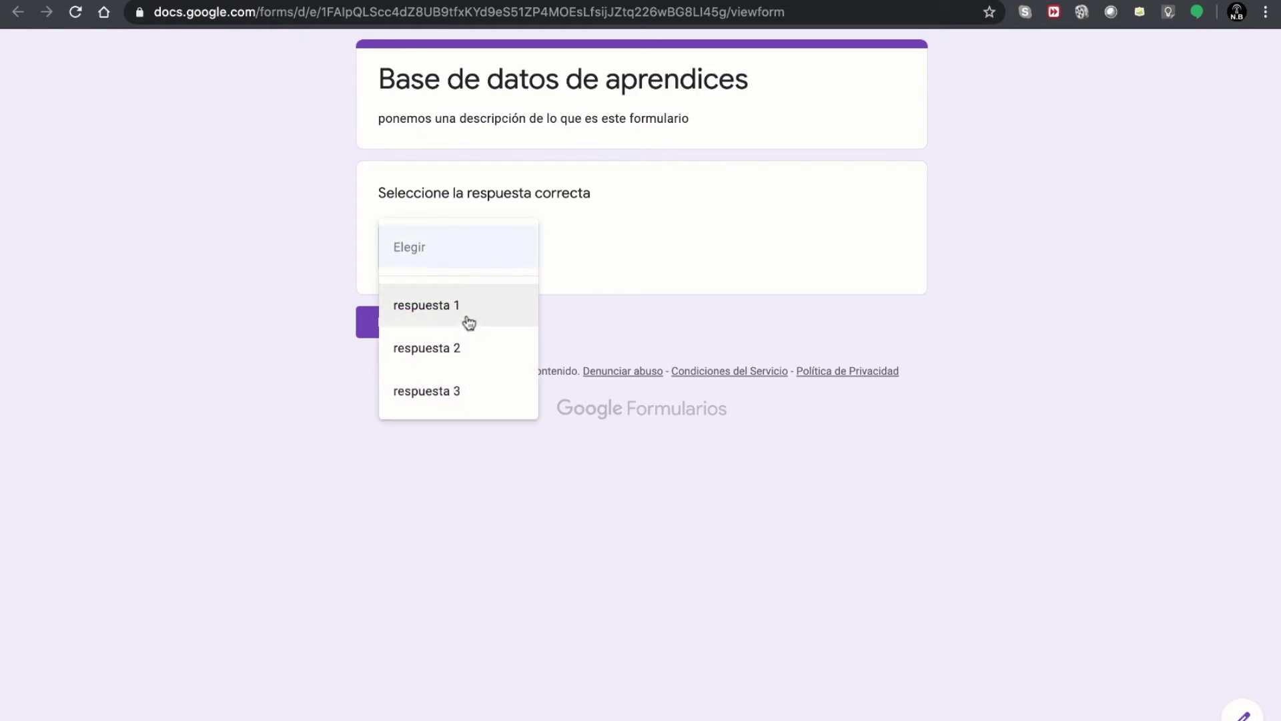
{"action": "left_click", "coordinate": [473, 391]}
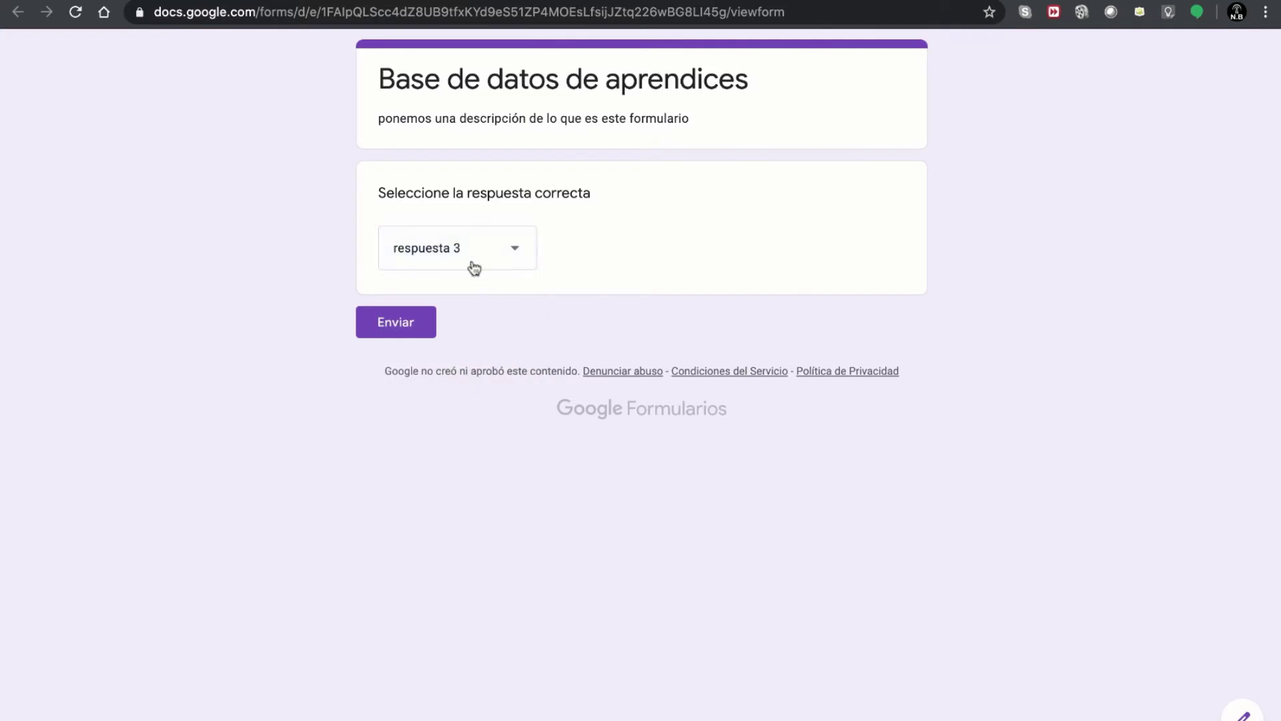
{"action": "left_click", "coordinate": [473, 258]}
{"action": "left_click", "coordinate": [452, 204]}
{"action": "left_click", "coordinate": [476, 264]}
{"action": "left_click", "coordinate": [463, 211]}
{"action": "left_click", "coordinate": [481, 262]}
{"action": "left_click", "coordinate": [478, 289]}
{"action": "key", "text": "super+w"}
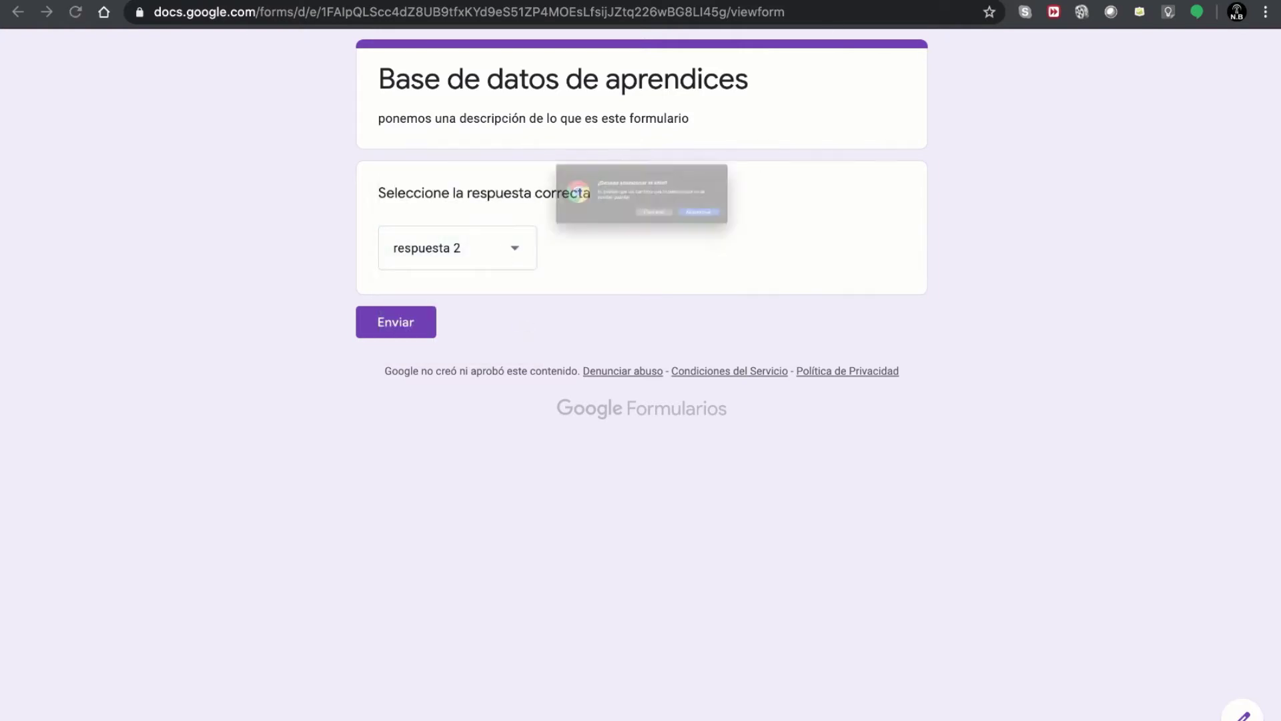
{"action": "left_click", "coordinate": [750, 239]}
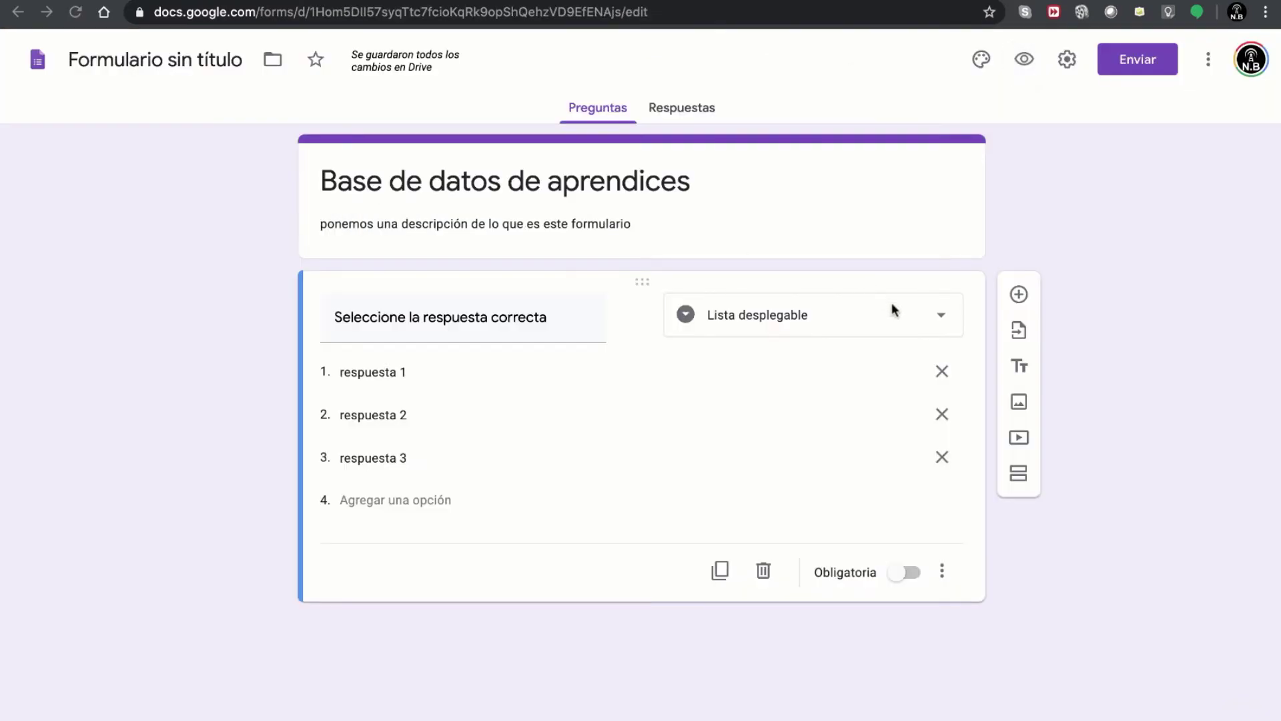
- Switch the question to Carga de archivos and accept storing uploaded files in Drive
{"action": "left_click", "coordinate": [939, 320]}
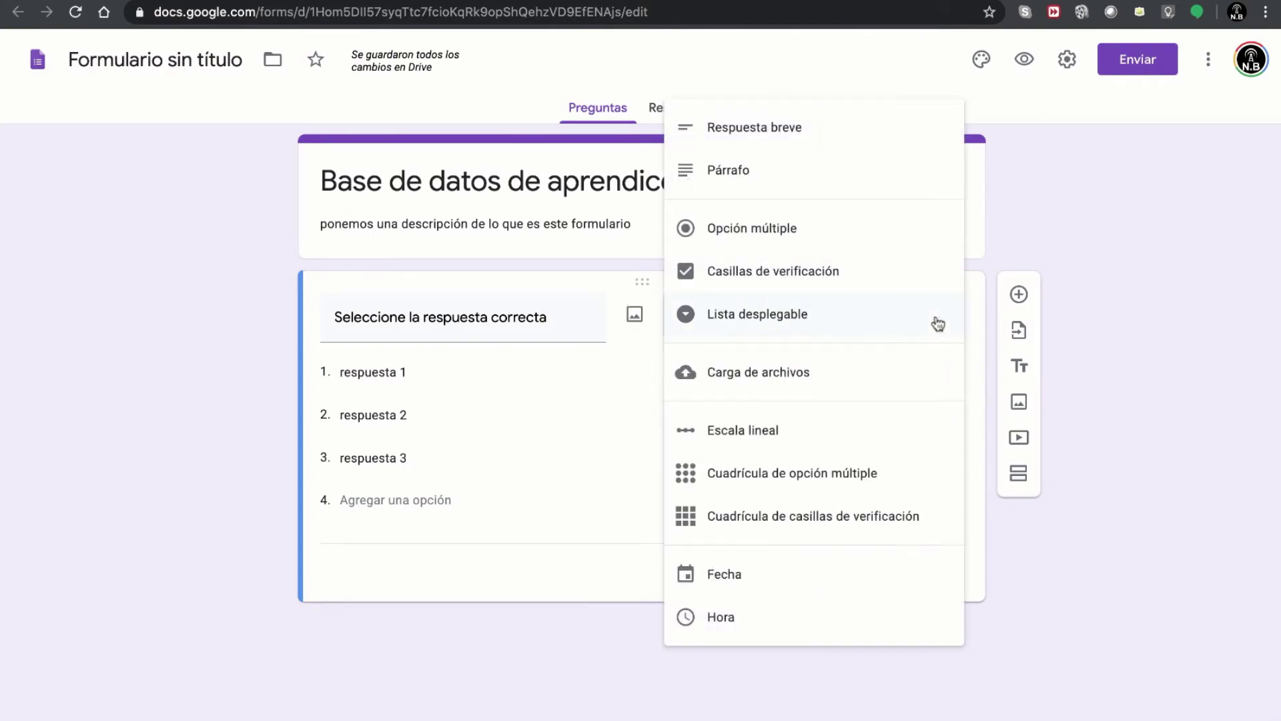
{"action": "left_click", "coordinate": [776, 380]}
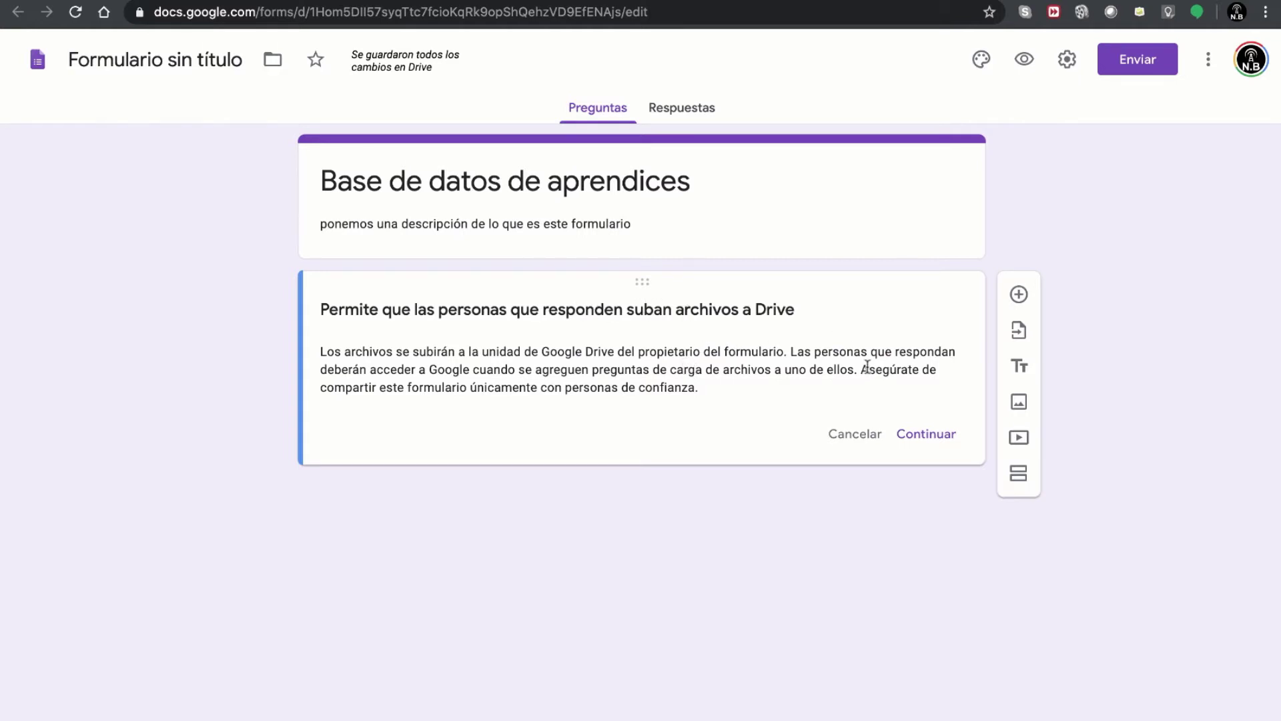
{"action": "left_click", "coordinate": [927, 435]}
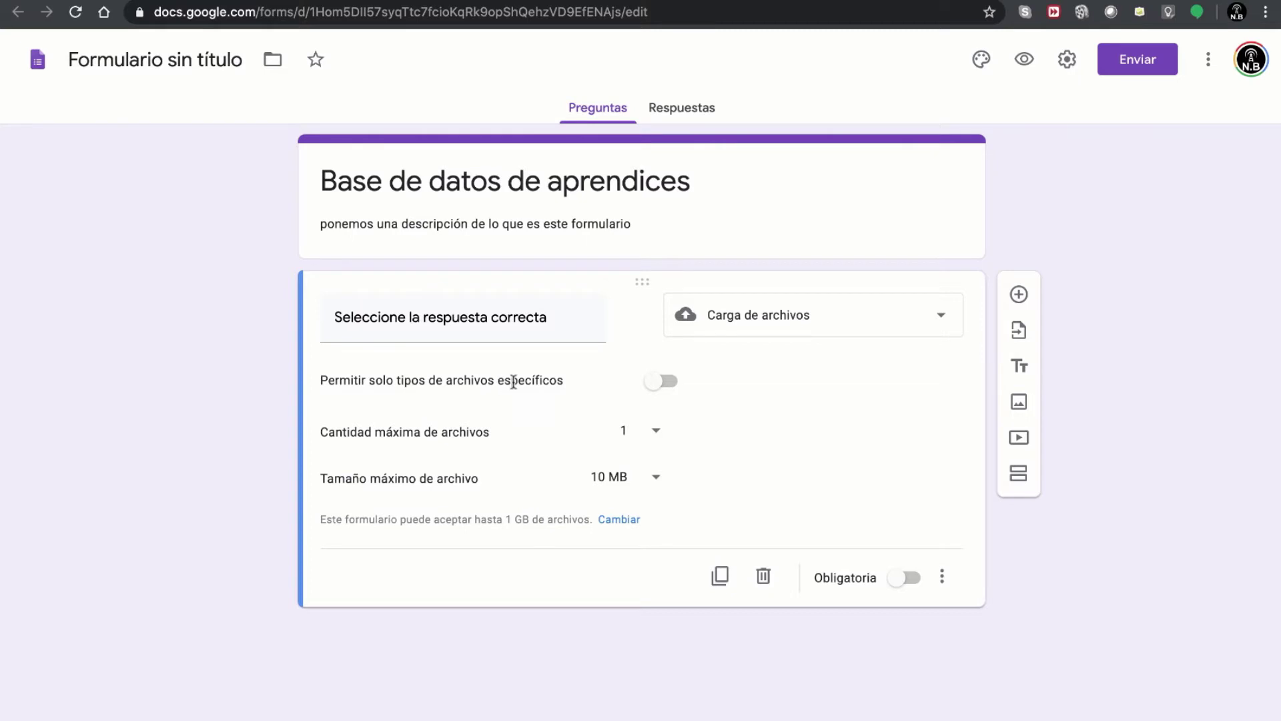
{"action": "left_click", "coordinate": [663, 381]}
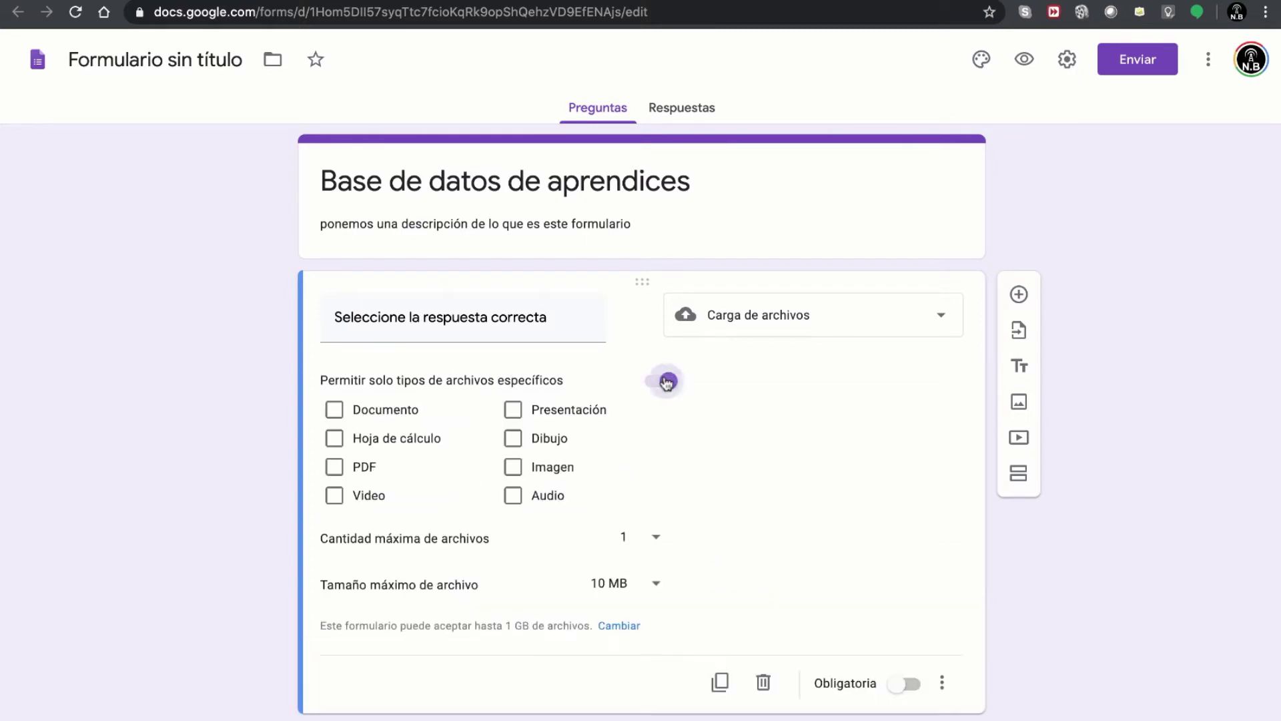
{"action": "left_click", "coordinate": [335, 469]}
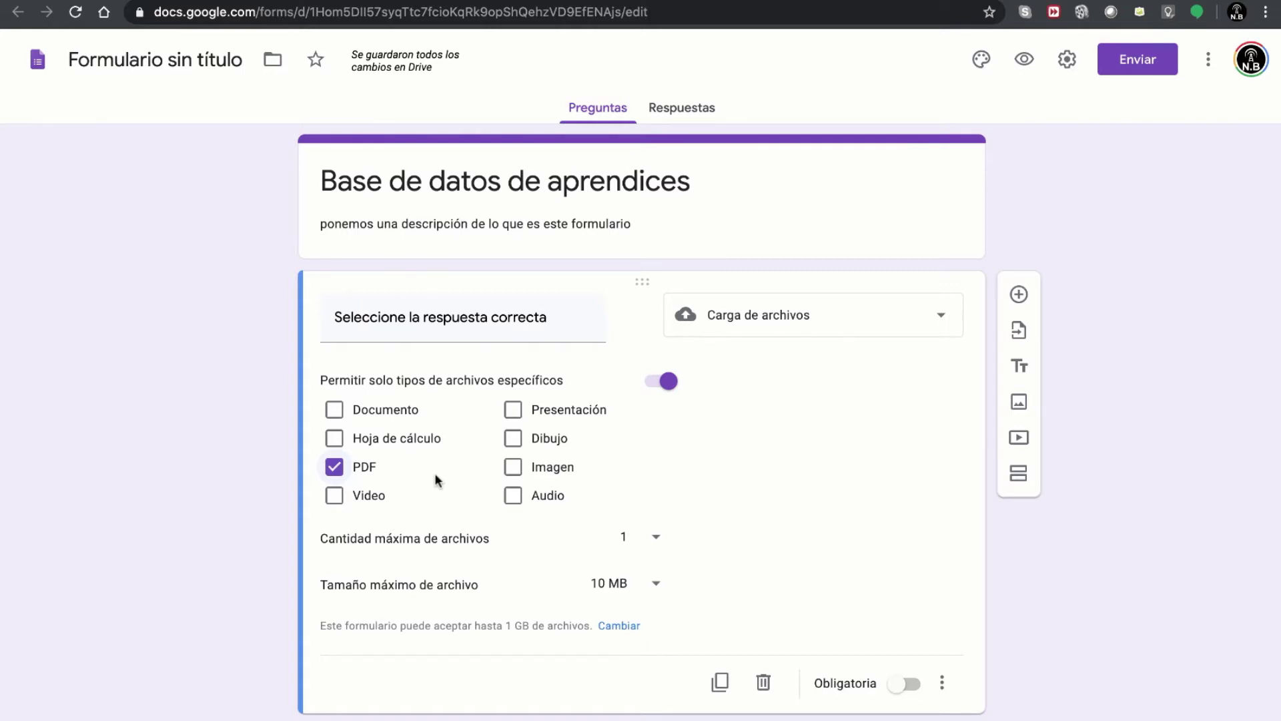
{"action": "left_click", "coordinate": [336, 469]}
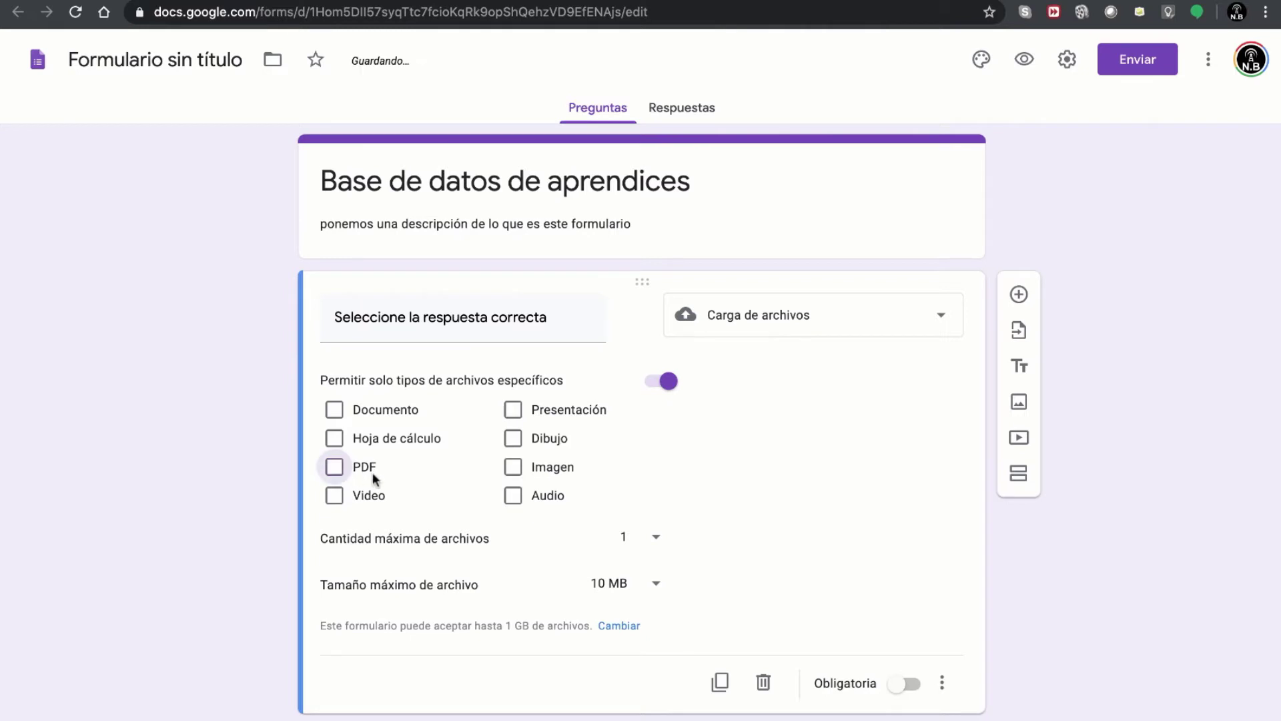
{"action": "left_click", "coordinate": [337, 443]}
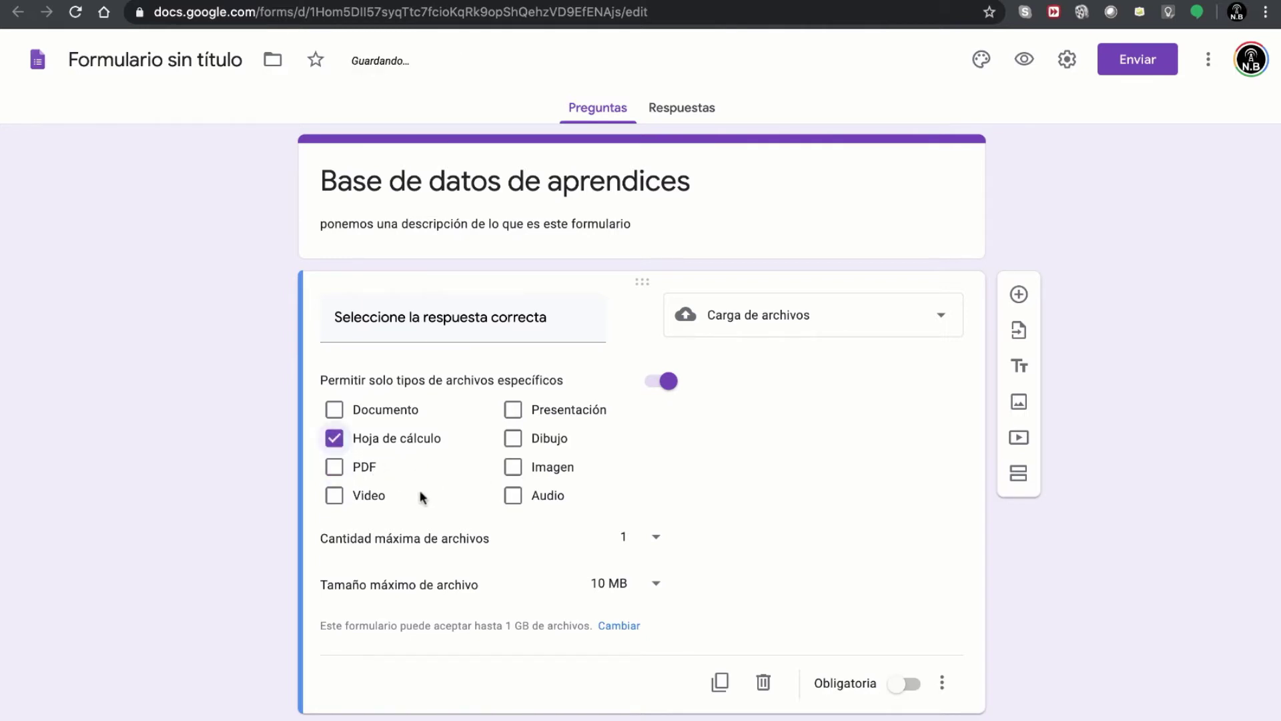
{"action": "left_click", "coordinate": [333, 445]}
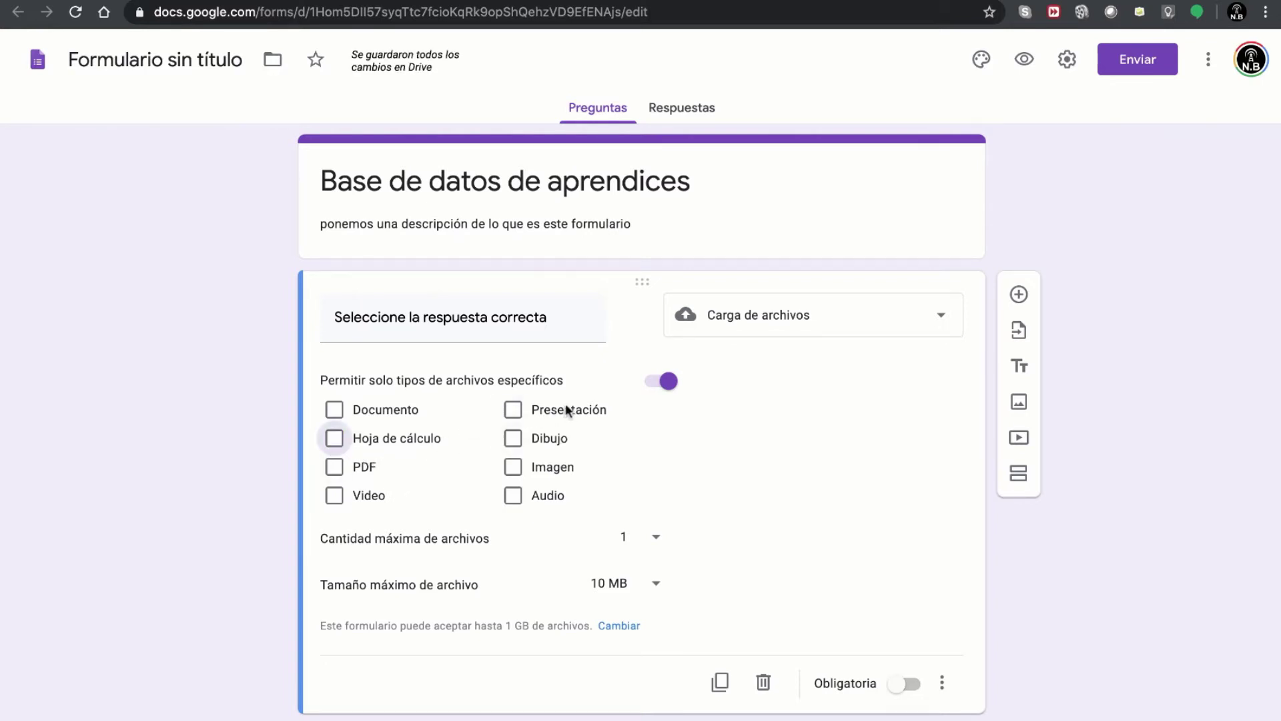
{"action": "left_click", "coordinate": [663, 383]}
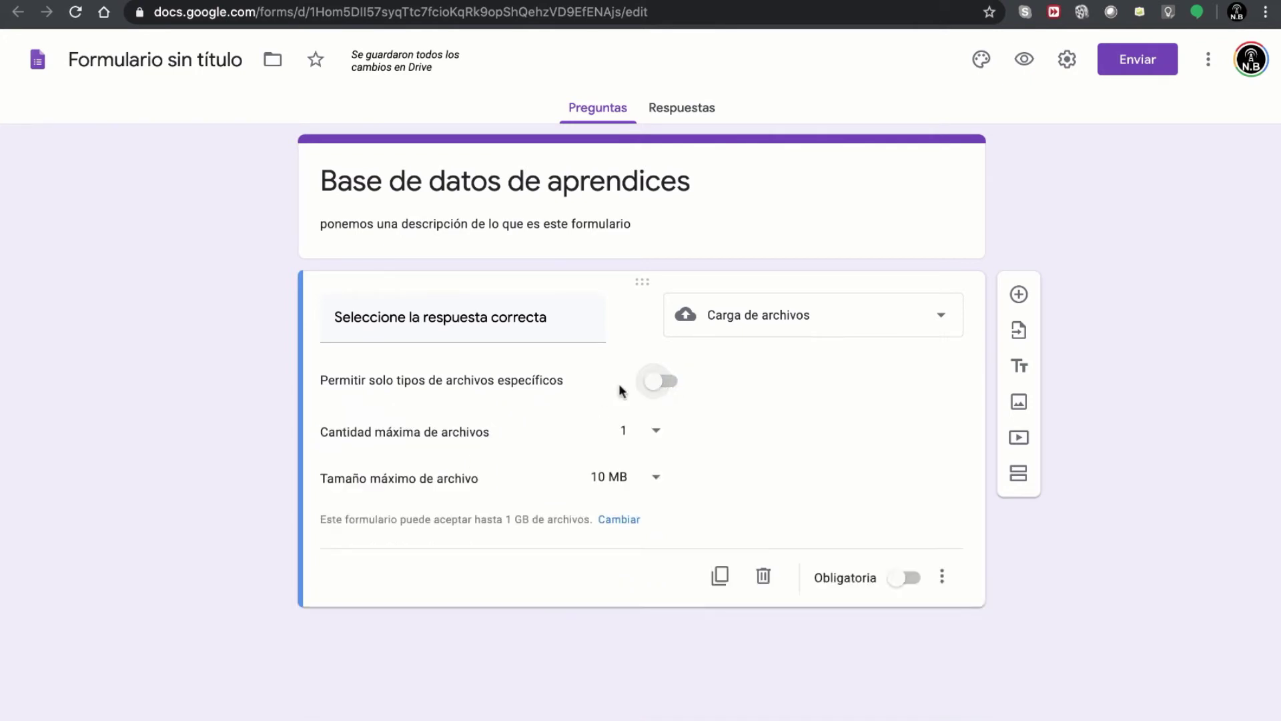
{"action": "mouse_move", "coordinate": [318, 436]}
{"action": "left_mouse_down"}
{"action": "mouse_move", "coordinate": [449, 435]}
{"action": "mouse_move", "coordinate": [302, 441]}
{"action": "left_mouse_up"}
{"action": "left_click", "coordinate": [304, 442]}
{"action": "left_click", "coordinate": [655, 432]}
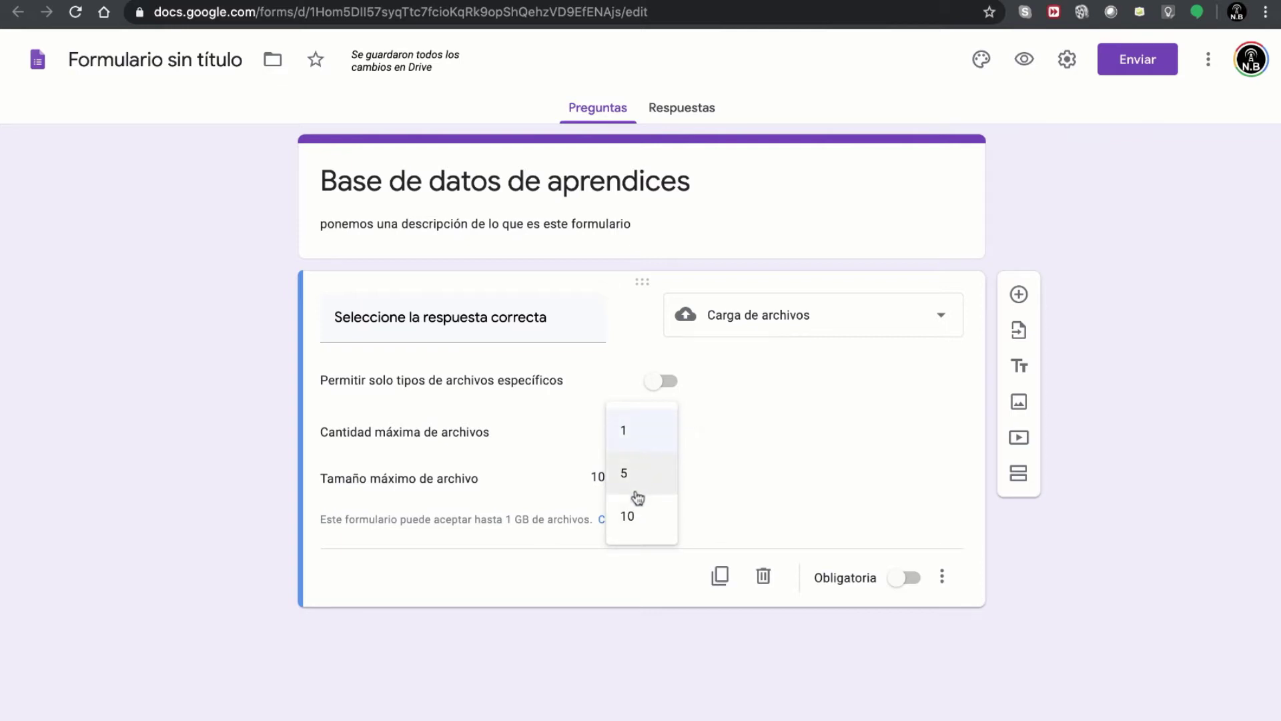
{"action": "left_click", "coordinate": [698, 442]}
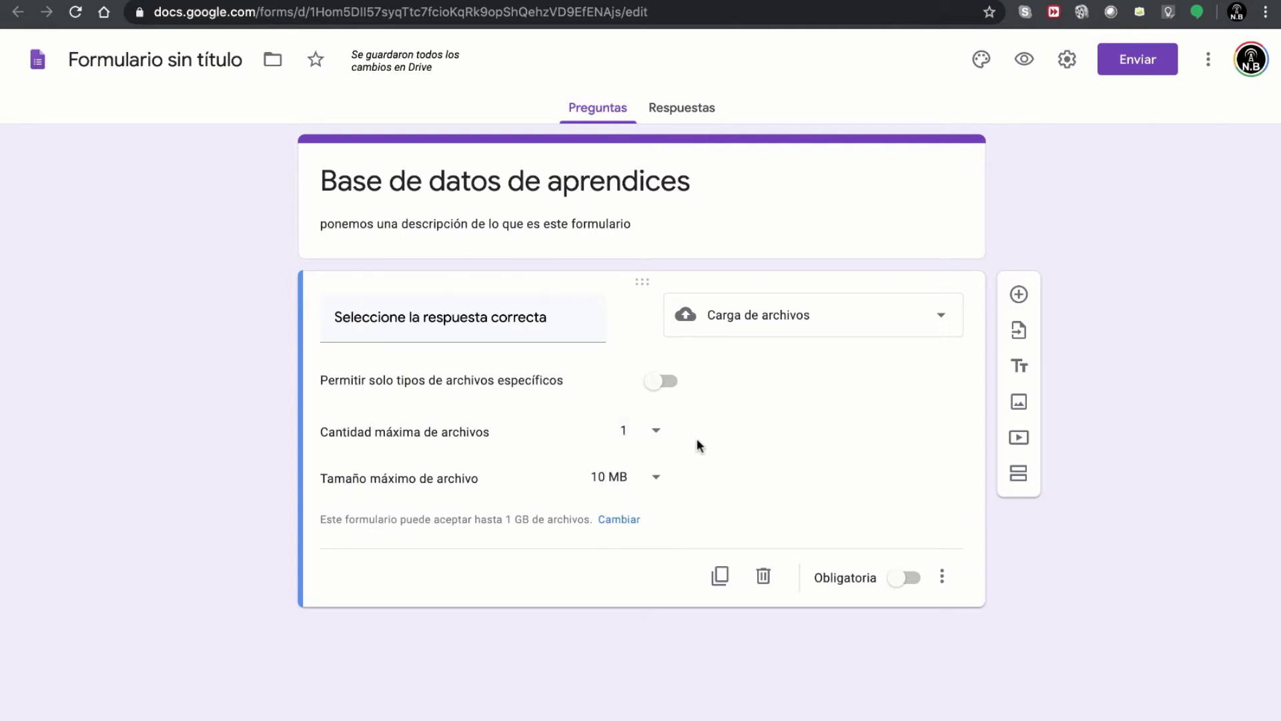
{"action": "left_click", "coordinate": [632, 438]}
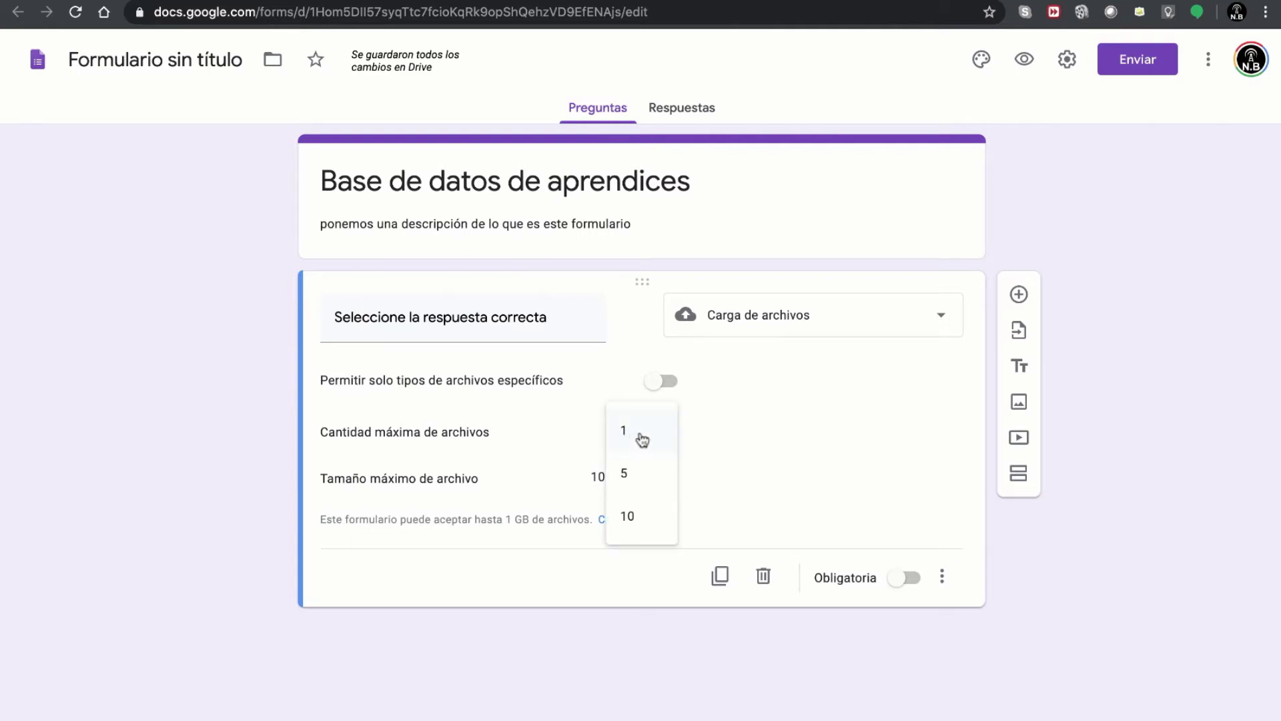
{"action": "left_click", "coordinate": [400, 513]}
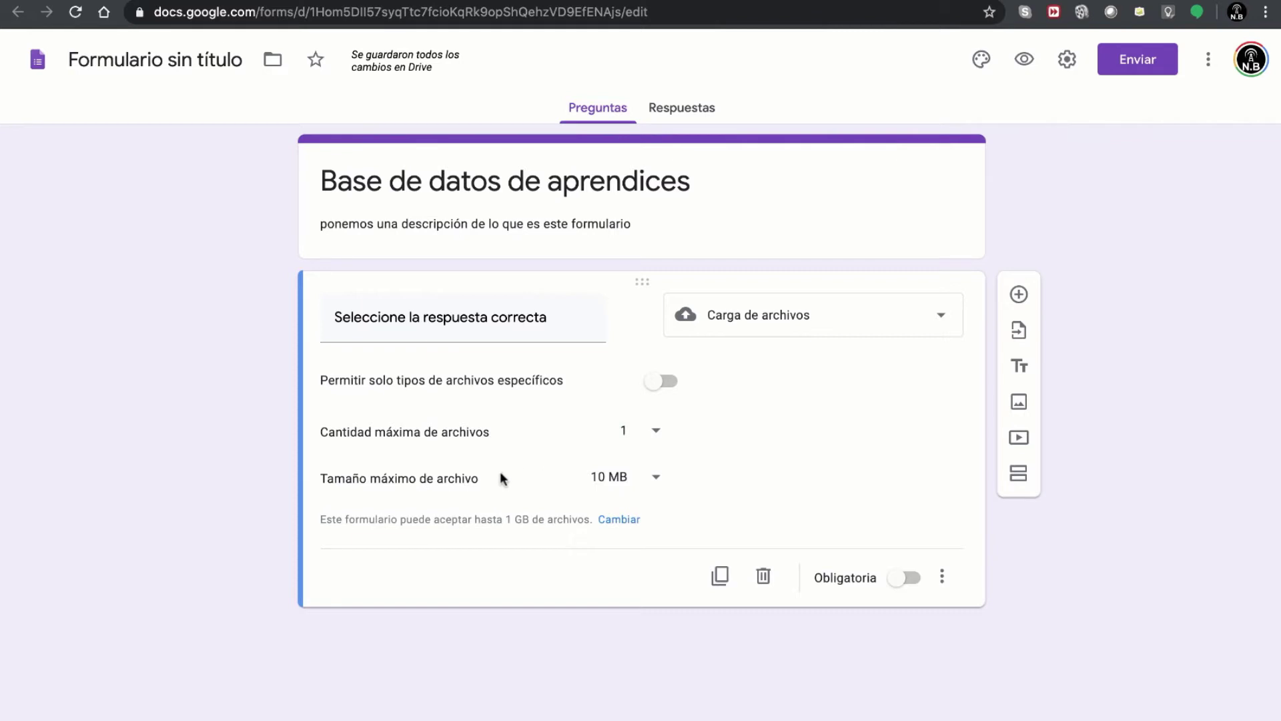
{"action": "left_click", "coordinate": [657, 480]}
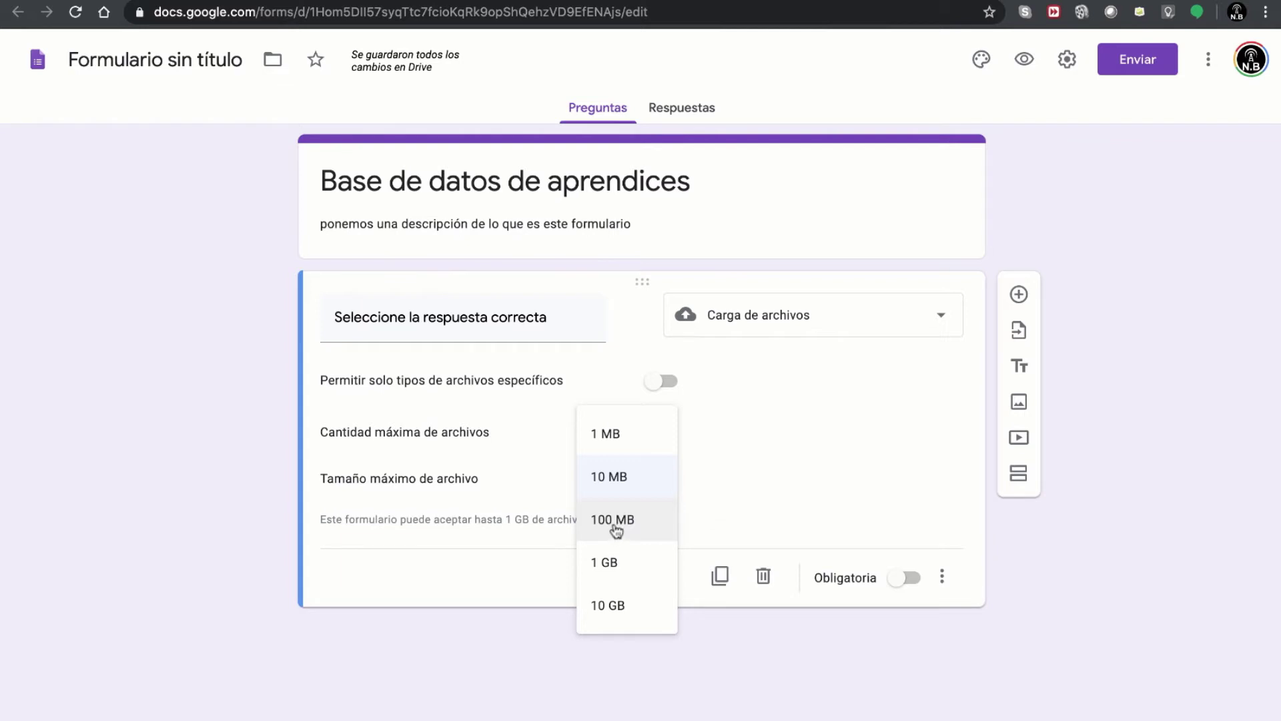
{"action": "left_click", "coordinate": [709, 489]}
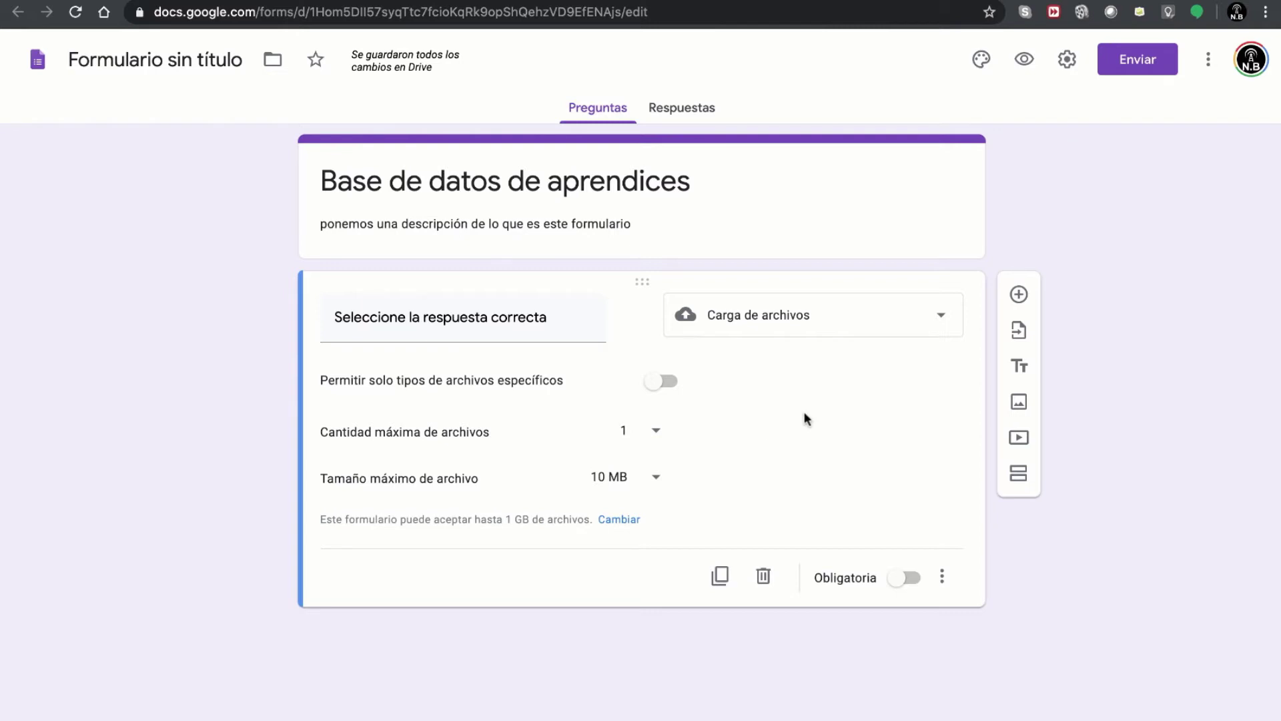
{"action": "left_click", "coordinate": [1025, 61]}
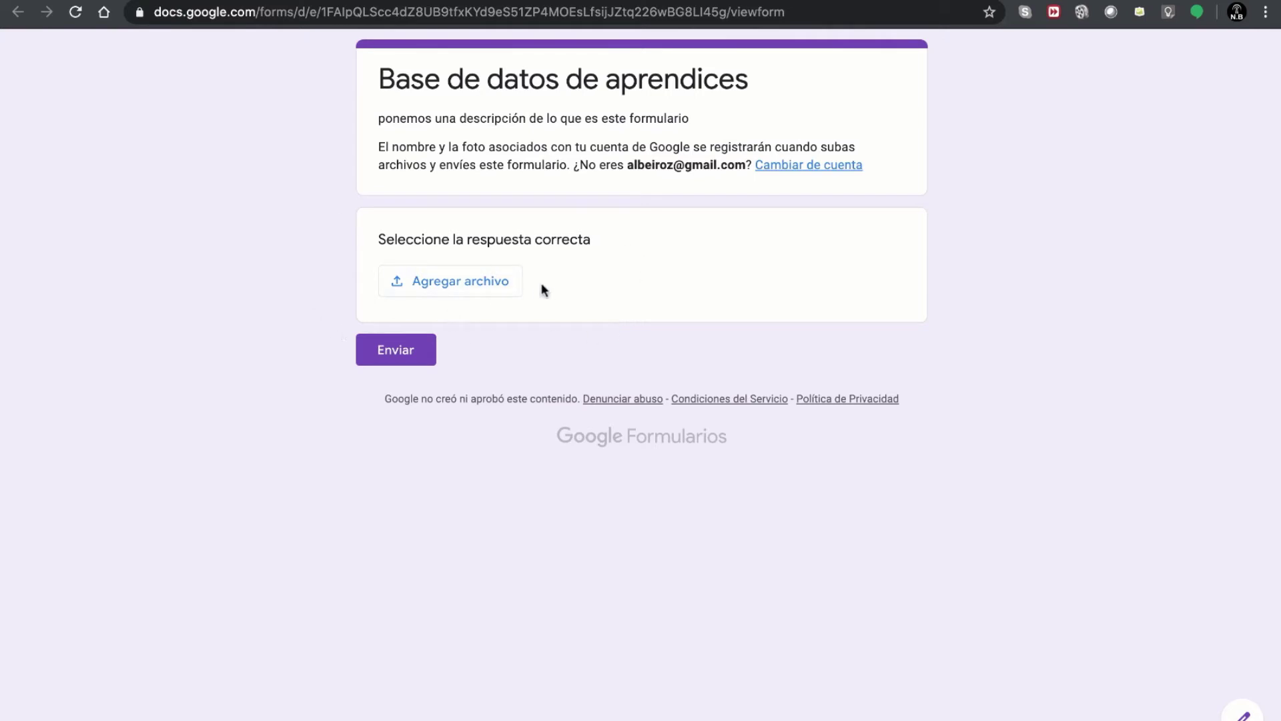
{"action": "left_click", "coordinate": [450, 286]}
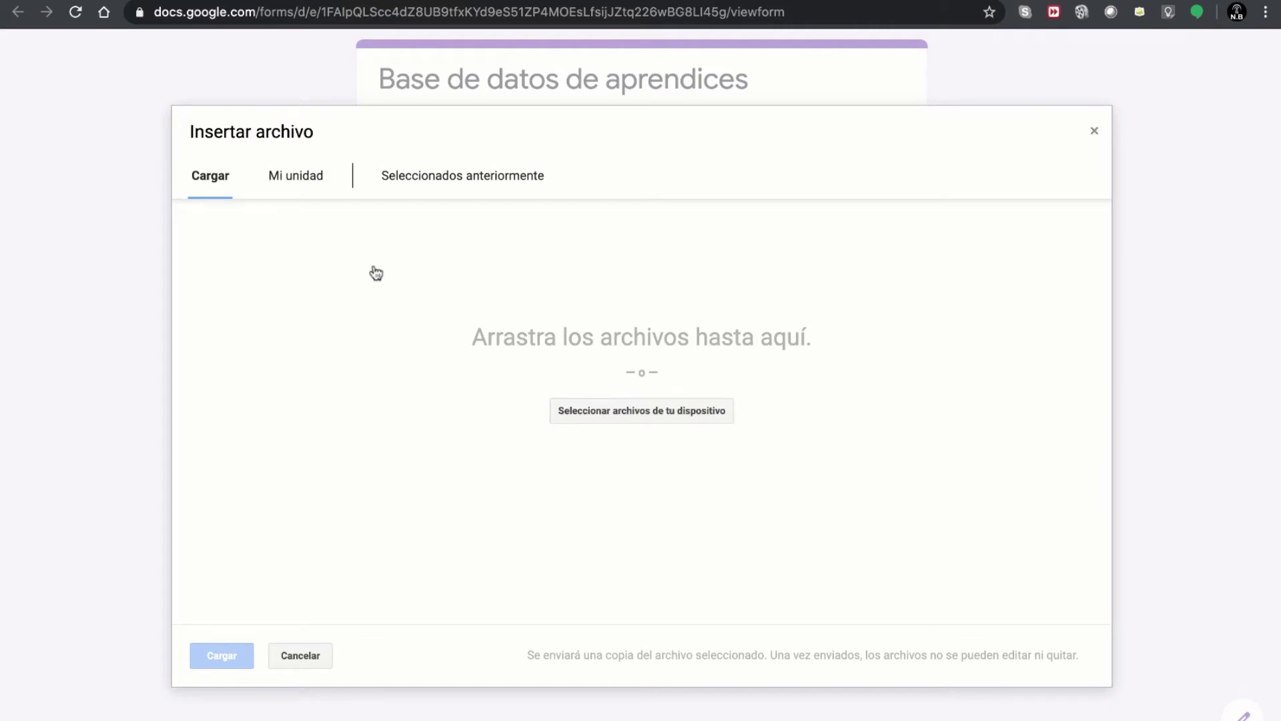
{"action": "left_click", "coordinate": [618, 411]}
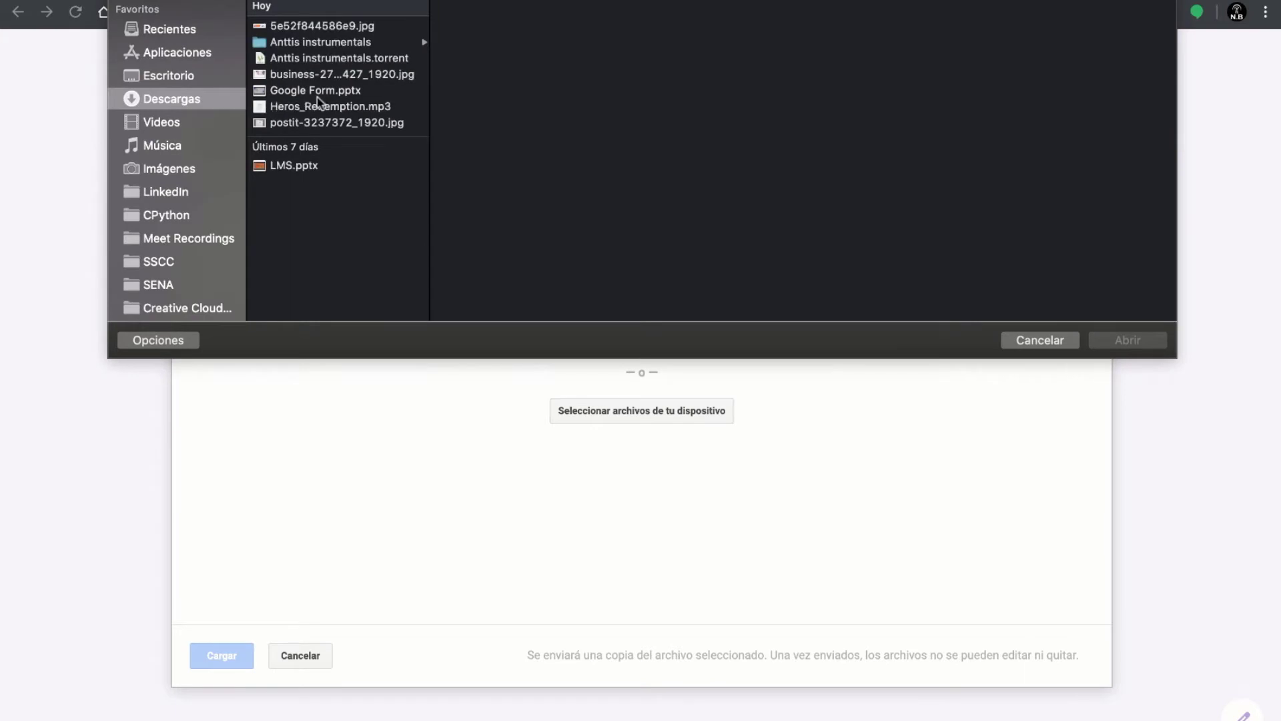
{"action": "left_click", "coordinate": [1074, 339]}
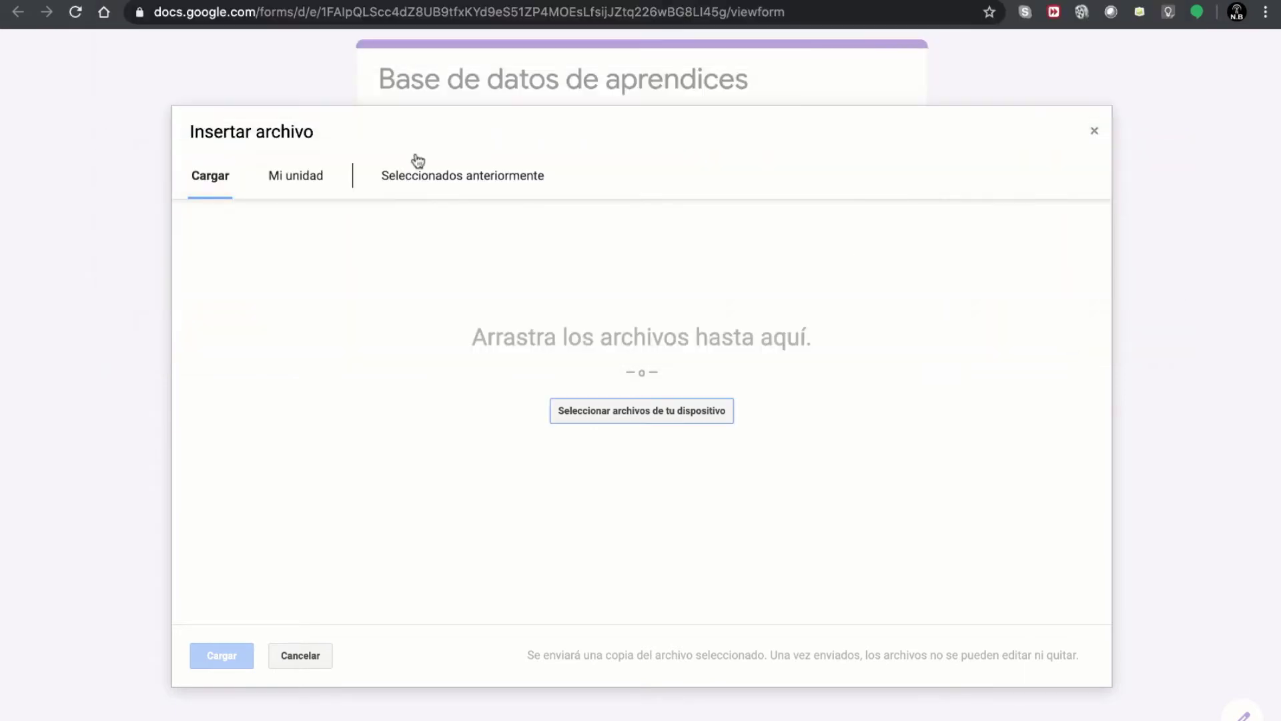
{"action": "left_click", "coordinate": [310, 177]}
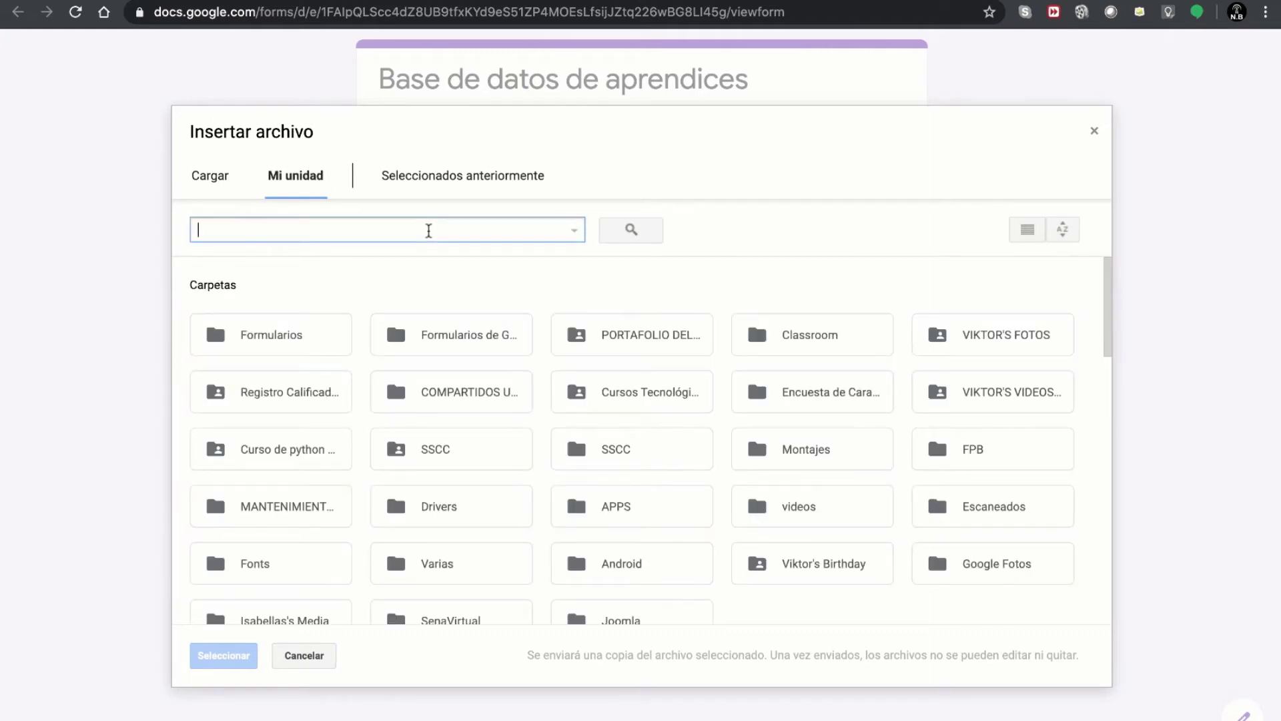
{"action": "type", "text": "form"}
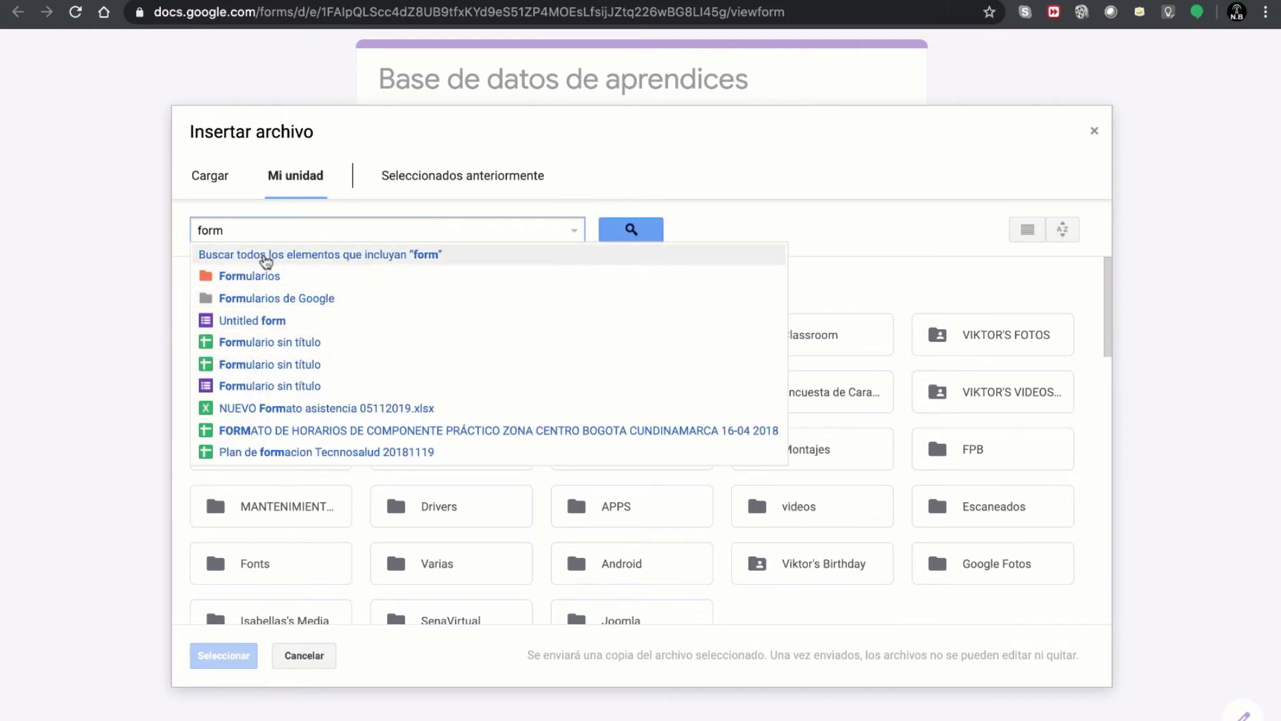
{"action": "left_click", "coordinate": [490, 182]}
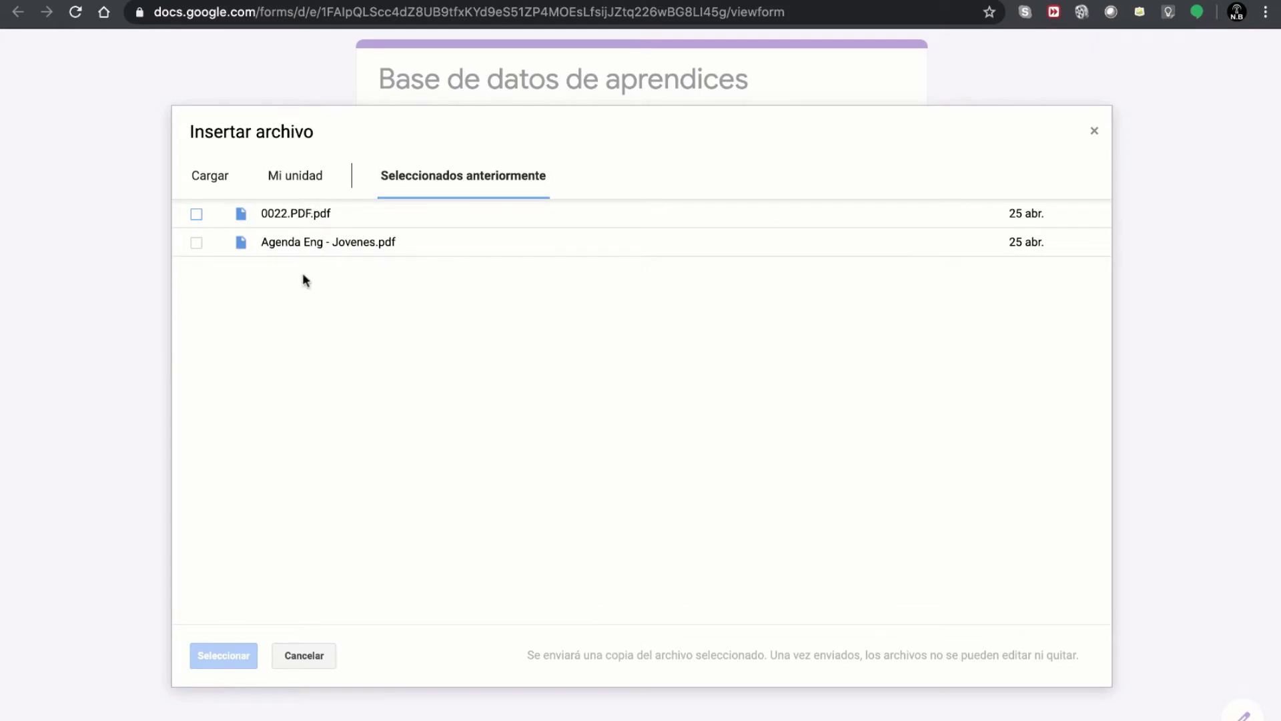
{"action": "left_click", "coordinate": [210, 176]}
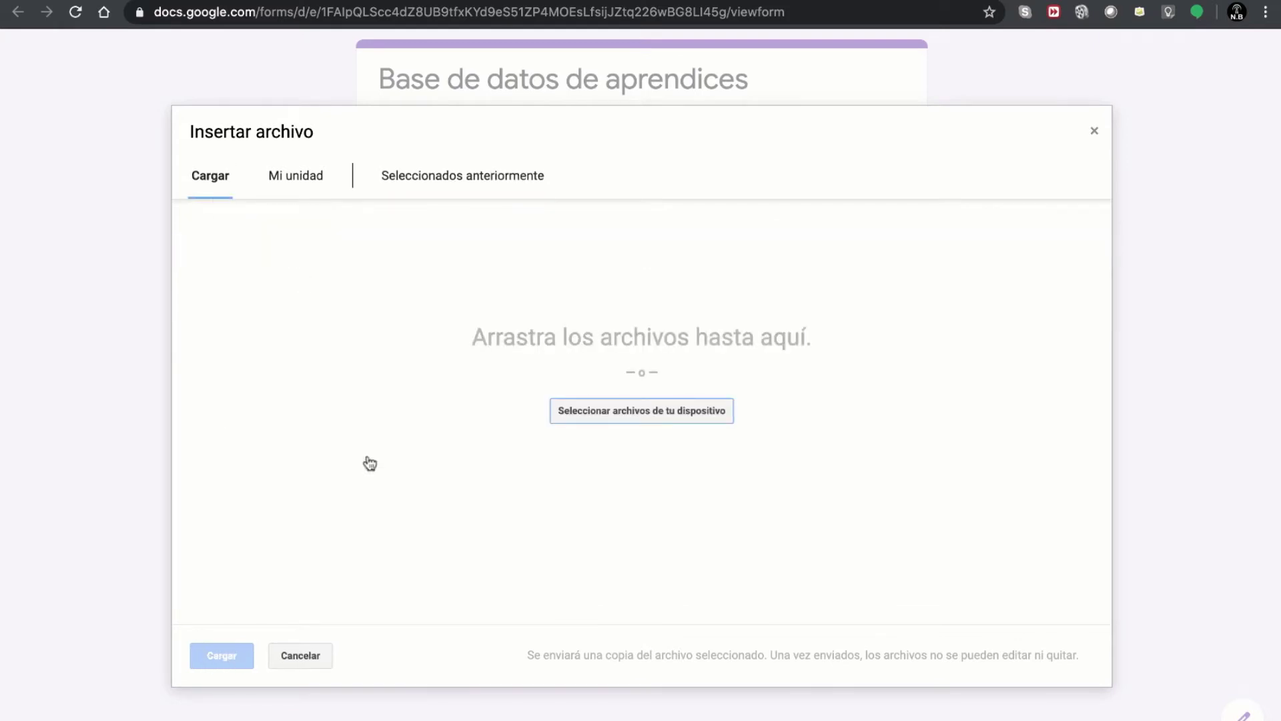
{"action": "left_click", "coordinate": [1092, 130]}
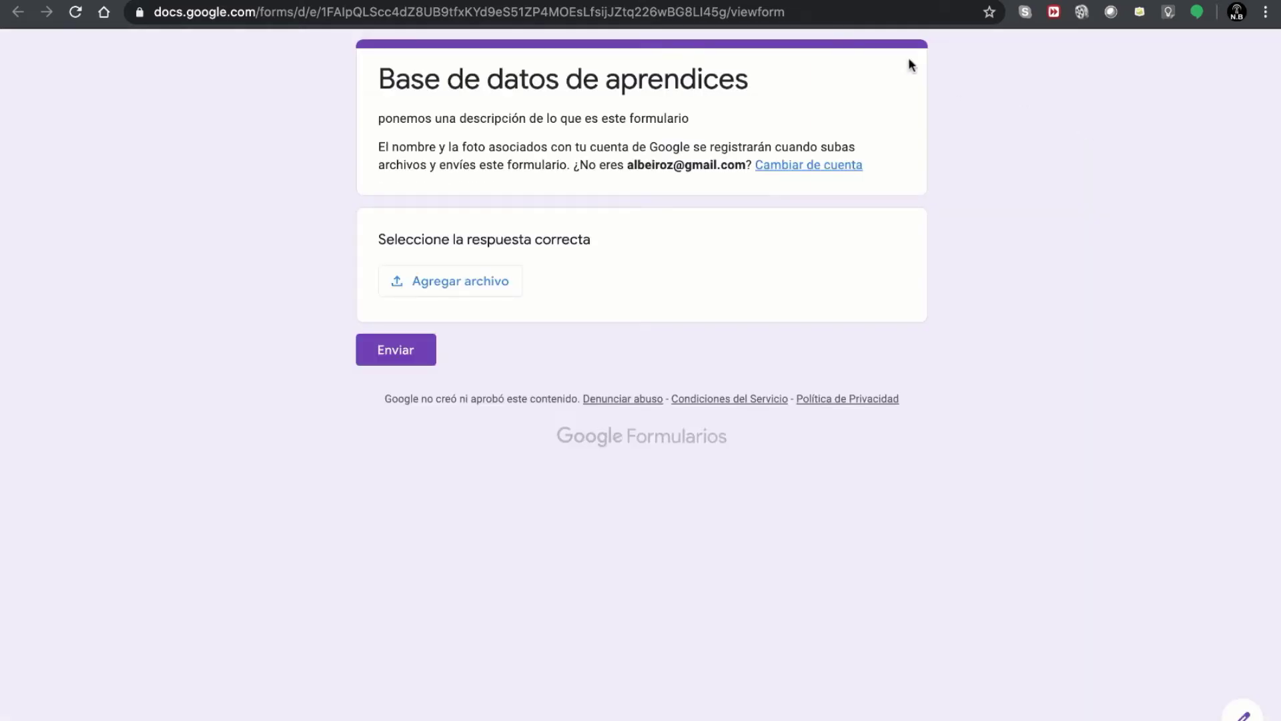
{"action": "left_click", "coordinate": [782, 1]}
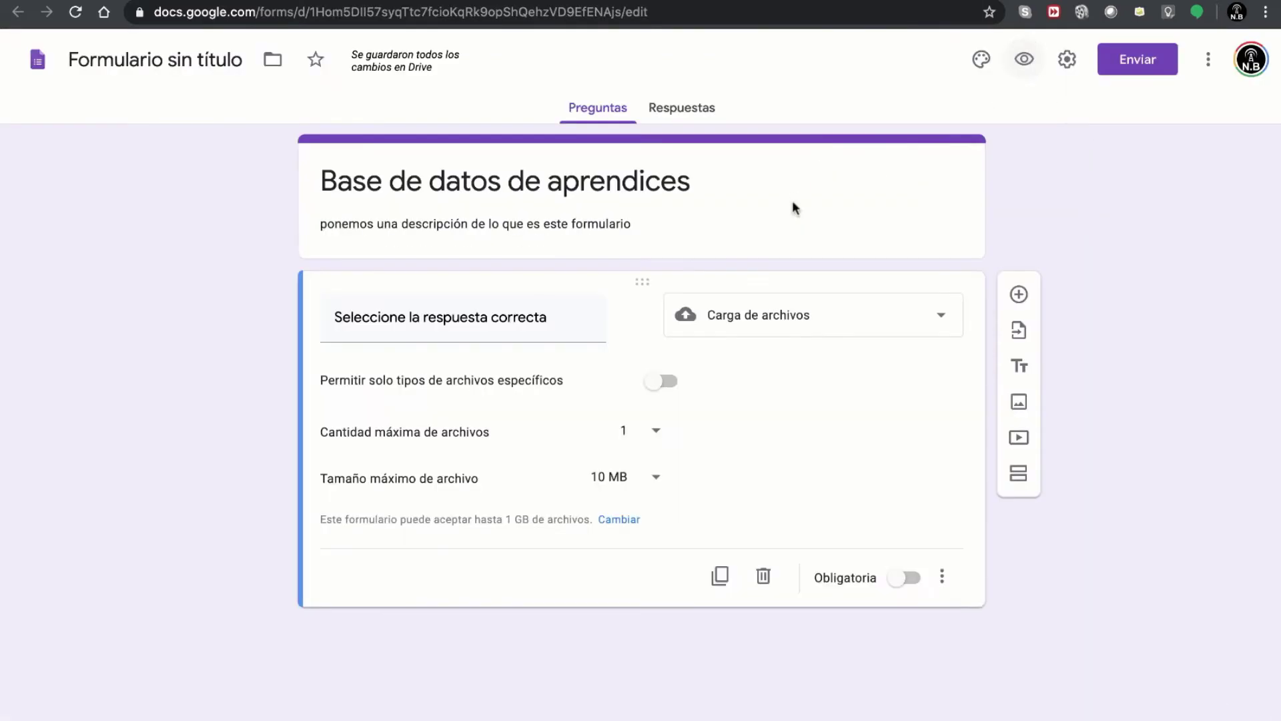
- Make the question an Escala lineal reading 'Califique de 1 a 5 el servicio recibido, siendo 1 lo más bajo…'
{"action": "left_click", "coordinate": [894, 325]}
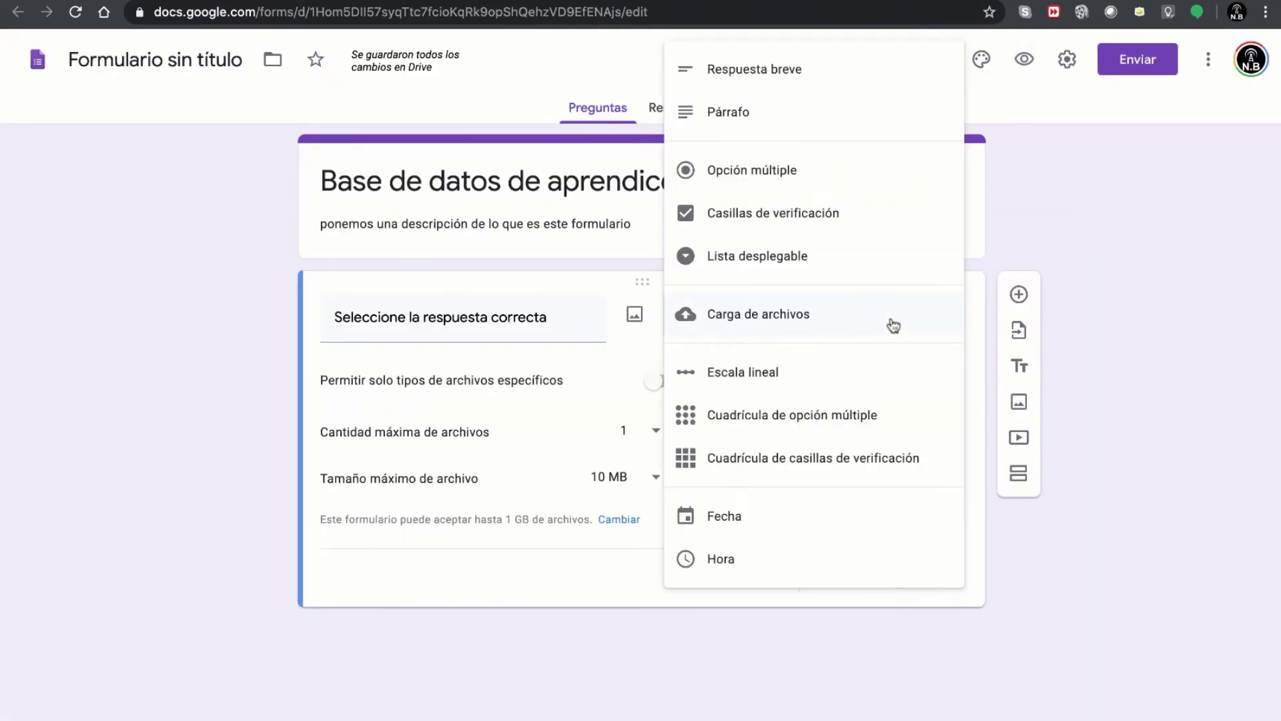
{"action": "left_click", "coordinate": [848, 389]}
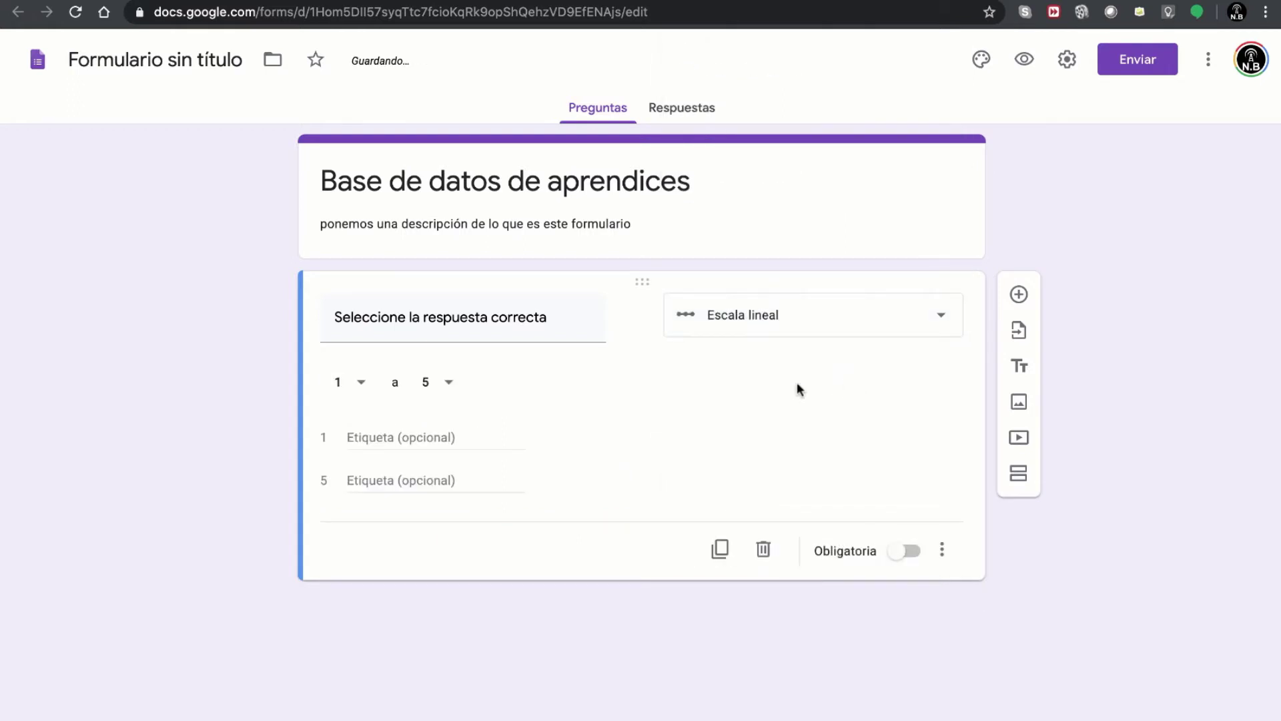
{"action": "left_click", "coordinate": [548, 317]}
{"action": "triple_click", "coordinate": [549, 318]}
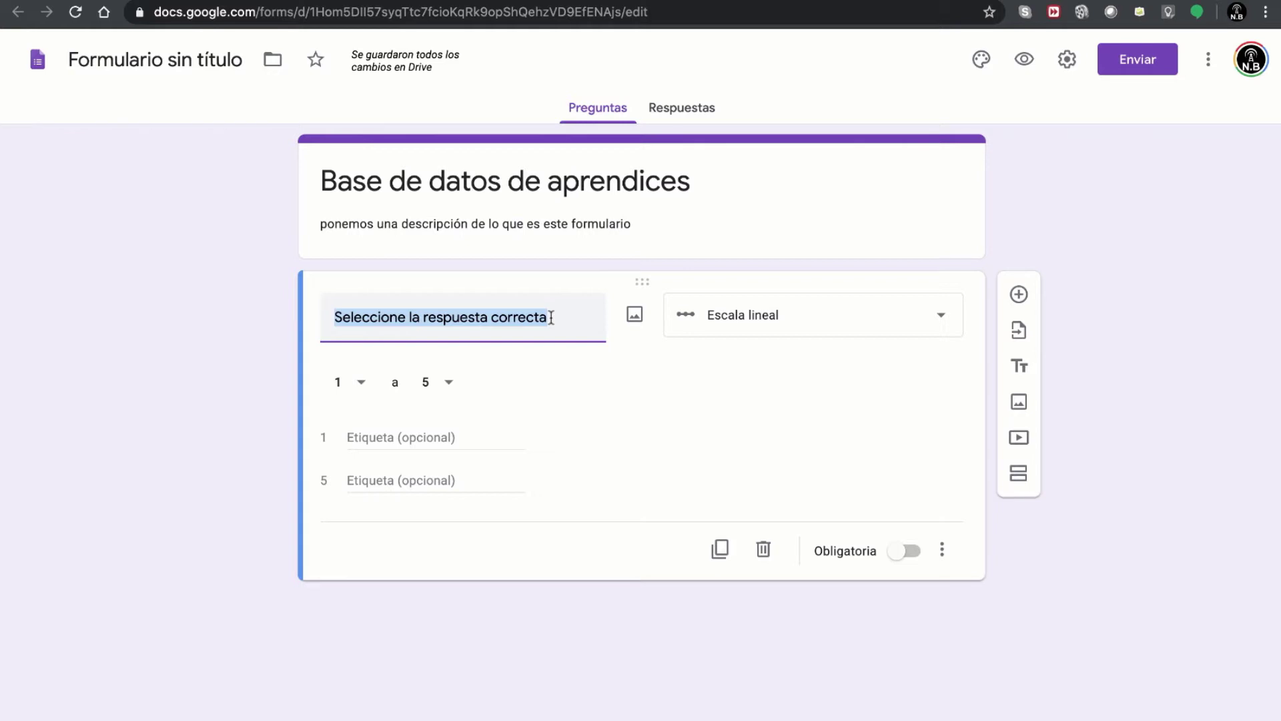
{"action": "type", "text": "C"}
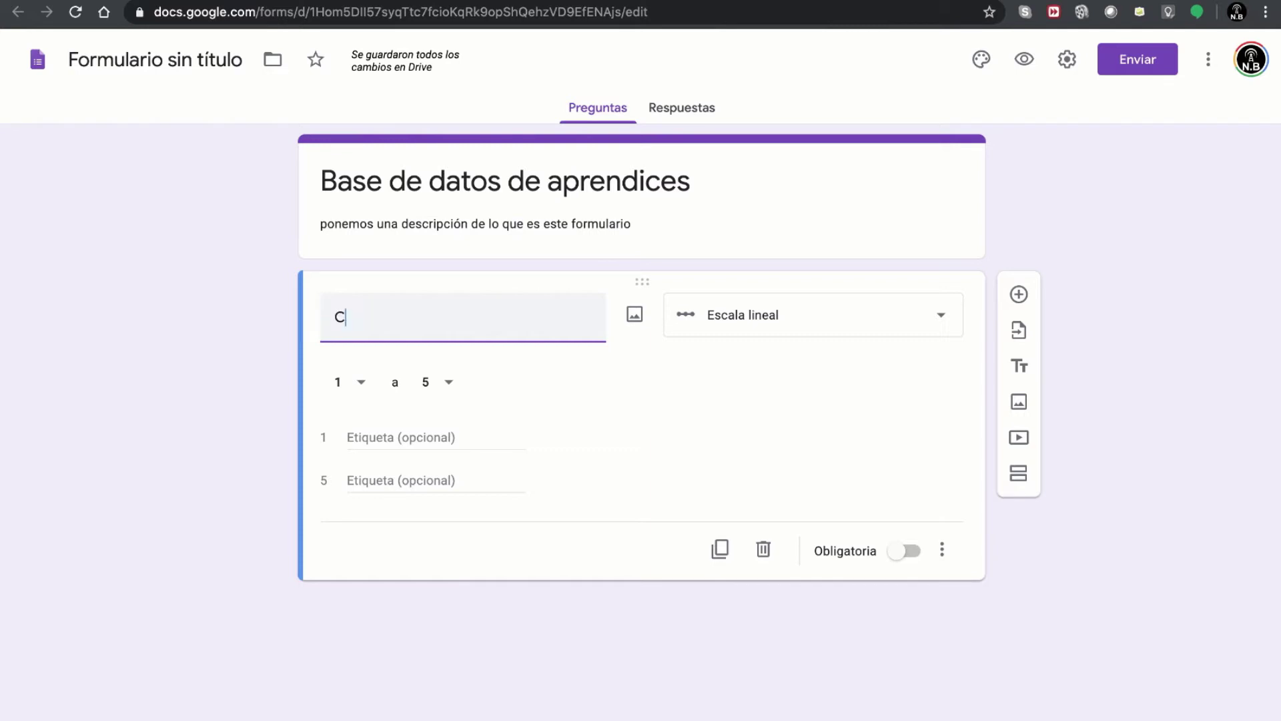
{"action": "type", "text": "alifique de "}
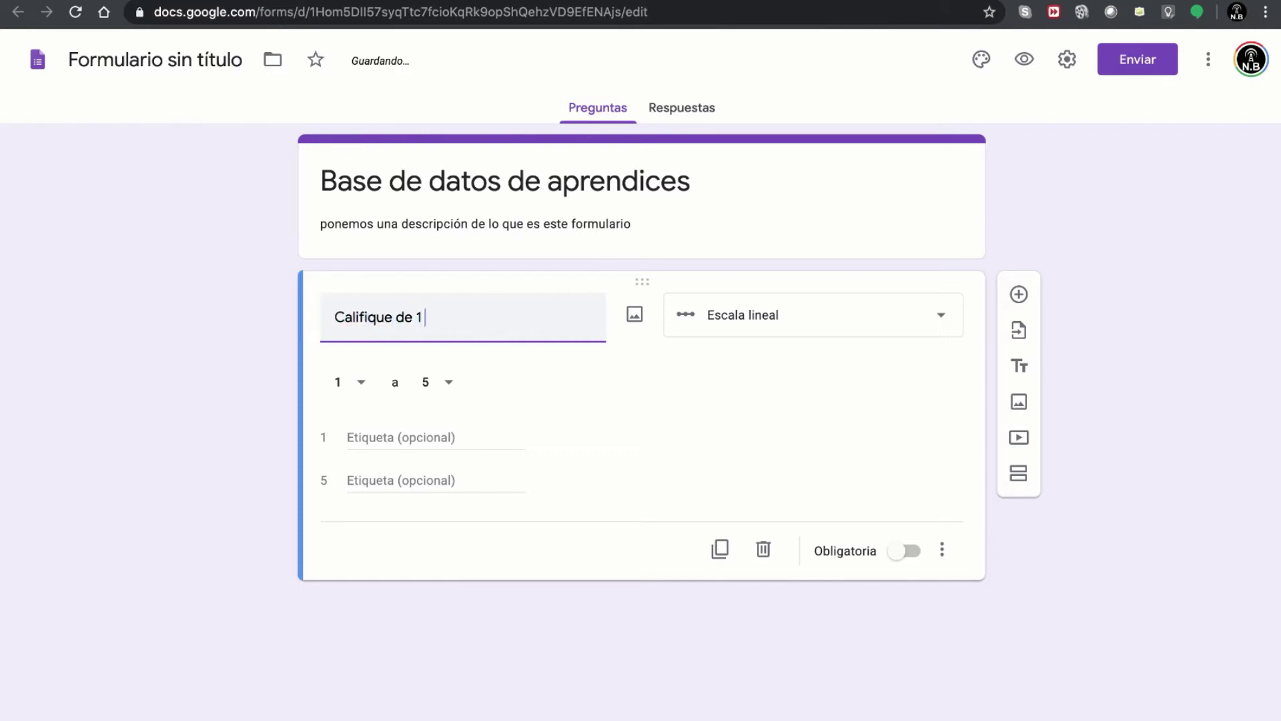
{"action": "type", "text": "1 a 5 el servicio recibido"}
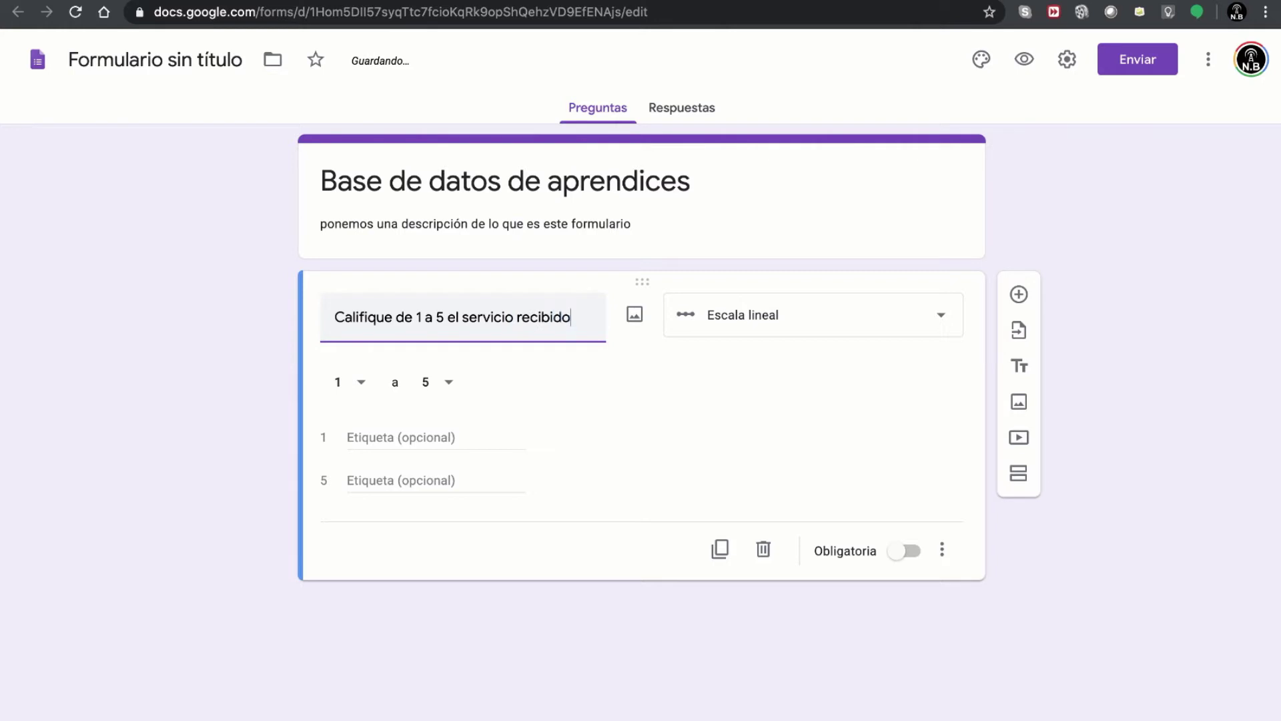
{"action": "type", "text": ", siendo "}
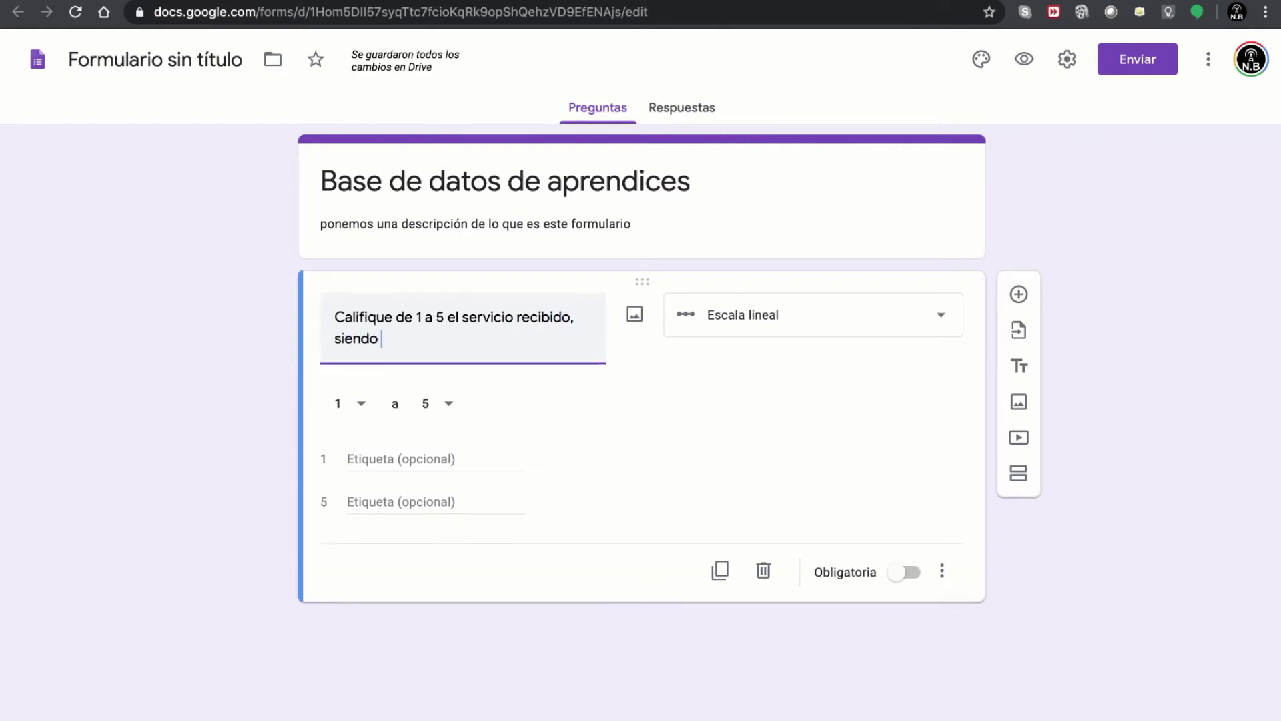
{"action": "type", "text": "1 lo m"}
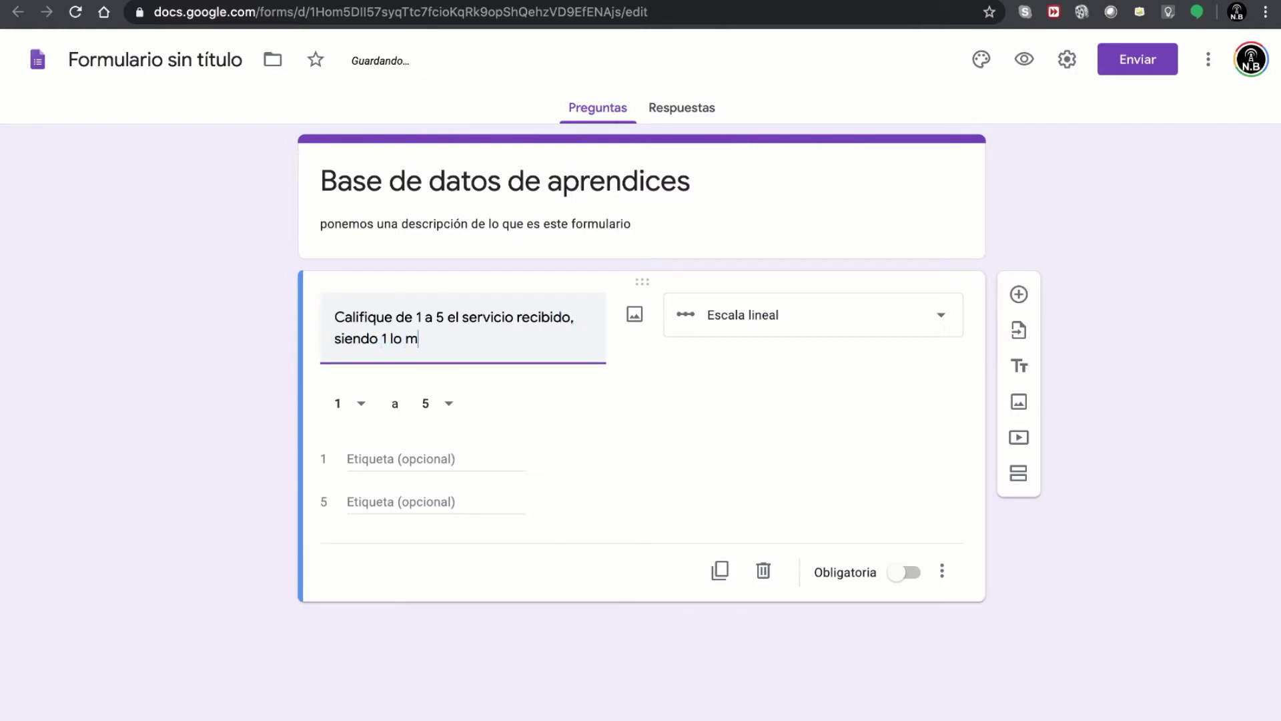
{"action": "type", "text": "ás bajo o 5 lo más alto"}
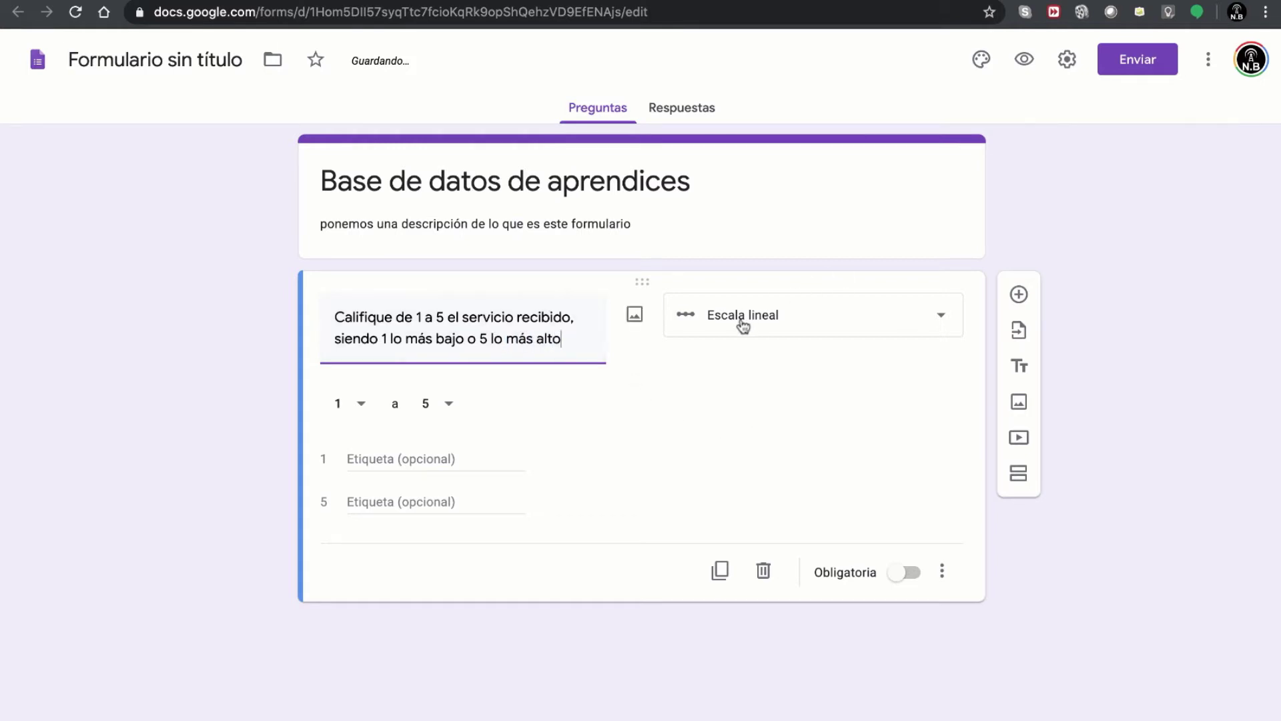
{"action": "left_click", "coordinate": [1024, 59]}
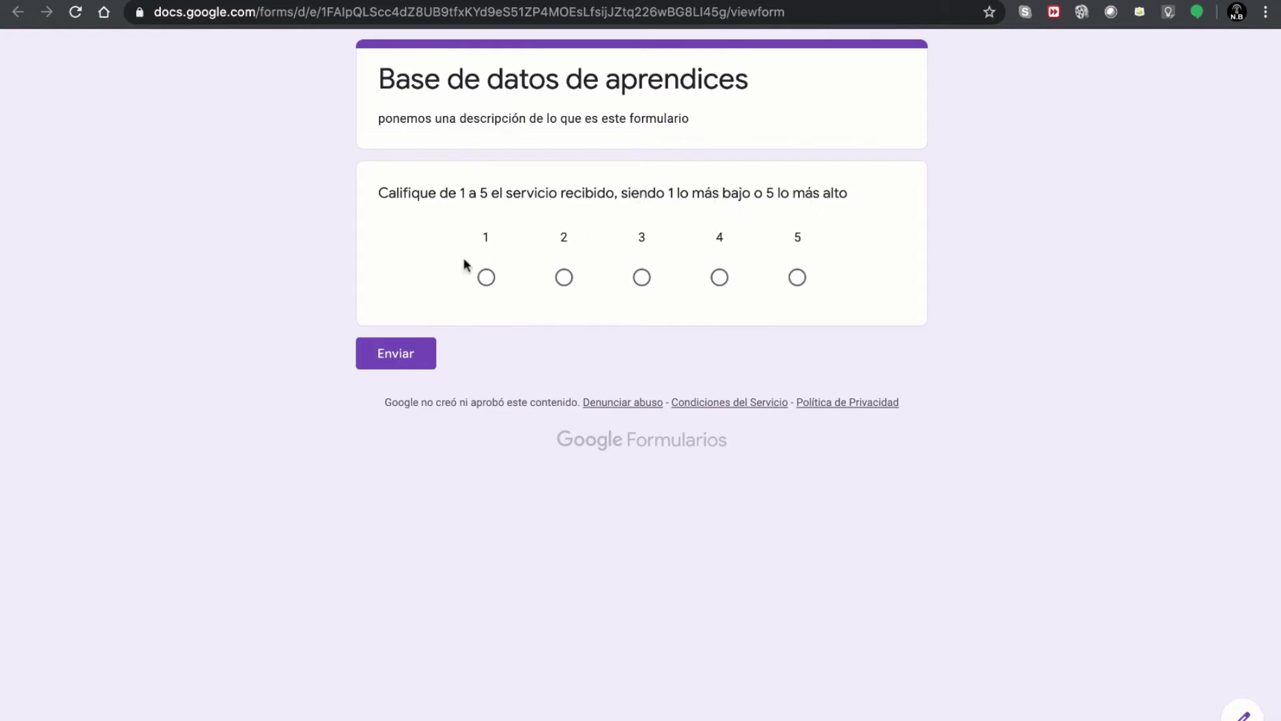
{"action": "left_click", "coordinate": [486, 276]}
{"action": "left_click", "coordinate": [565, 279]}
{"action": "left_click", "coordinate": [641, 281]}
{"action": "left_click", "coordinate": [718, 279]}
{"action": "left_click", "coordinate": [796, 279]}
{"action": "left_click", "coordinate": [713, 282]}
{"action": "left_click", "coordinate": [640, 279]}
{"action": "left_click", "coordinate": [565, 279]}
{"action": "left_click", "coordinate": [851, 0]}
{"action": "left_click", "coordinate": [756, 241]}
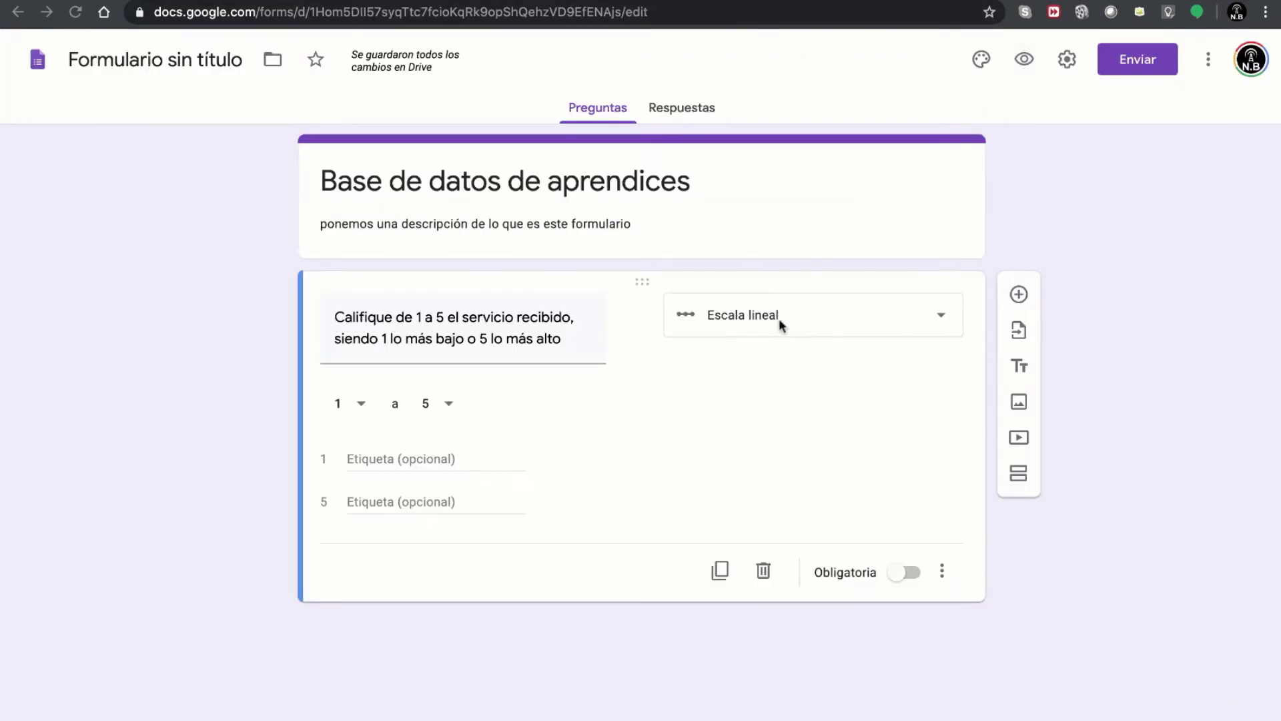
- Switch the question to Cuadrícula de opción múltiple and title it 'Califique como percibió el servicio recibido'
{"action": "left_click", "coordinate": [802, 327]}
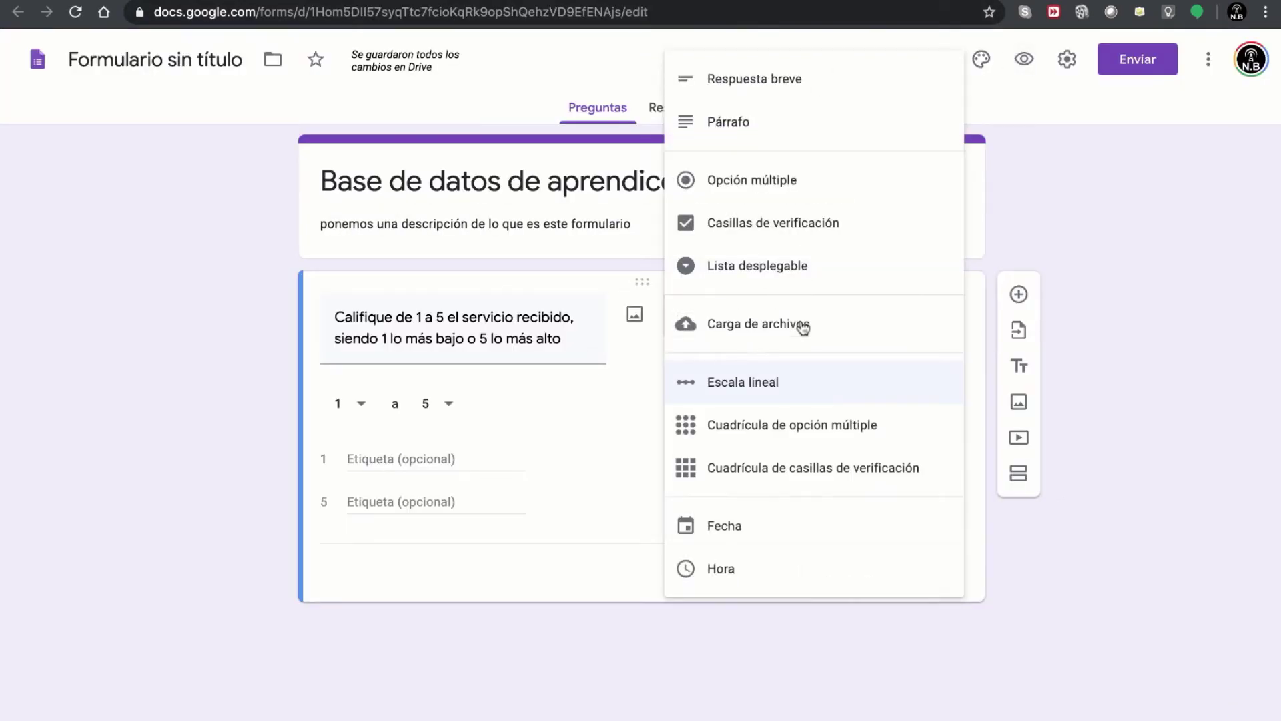
{"action": "left_click", "coordinate": [765, 437]}
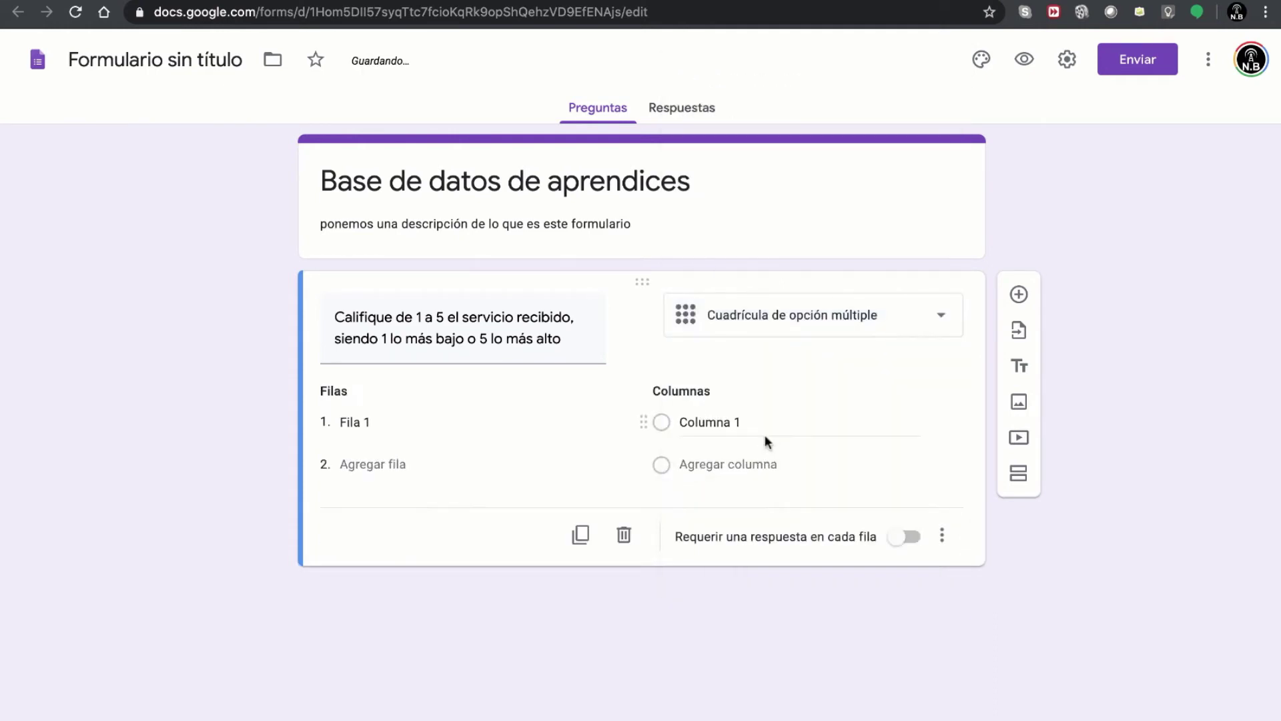
{"action": "left_click", "coordinate": [480, 428]}
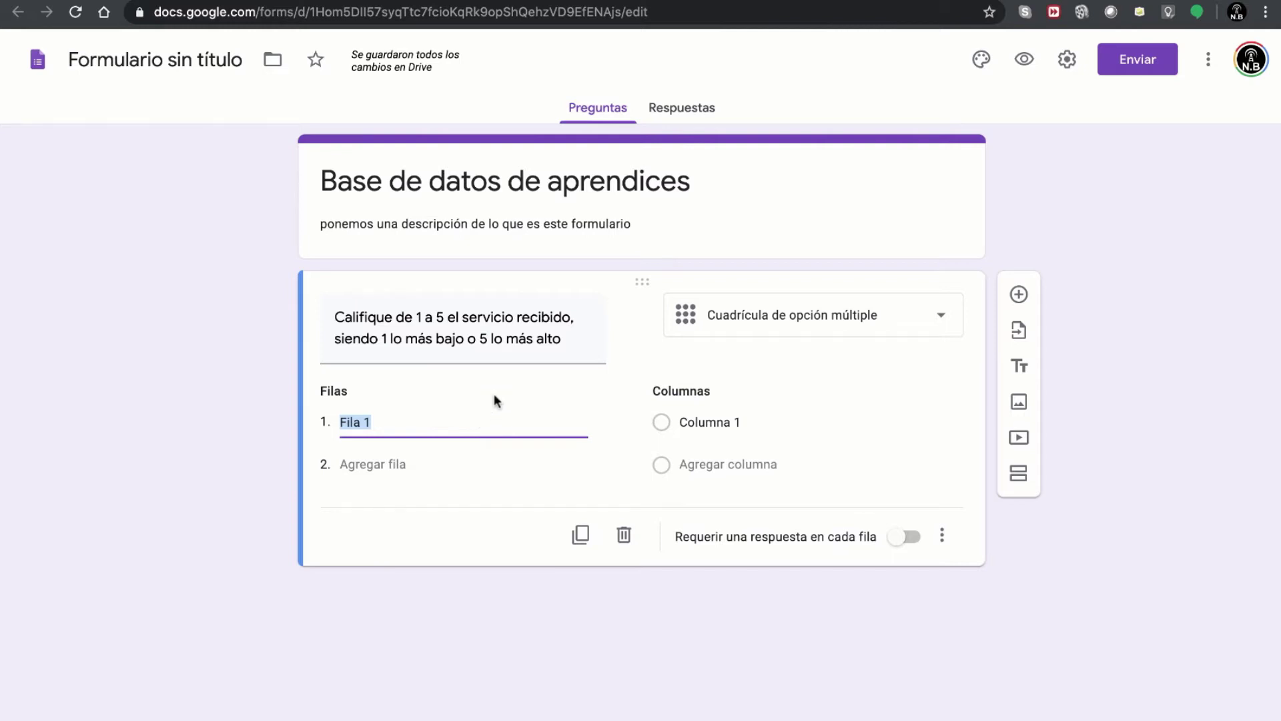
{"action": "left_click", "coordinate": [431, 357]}
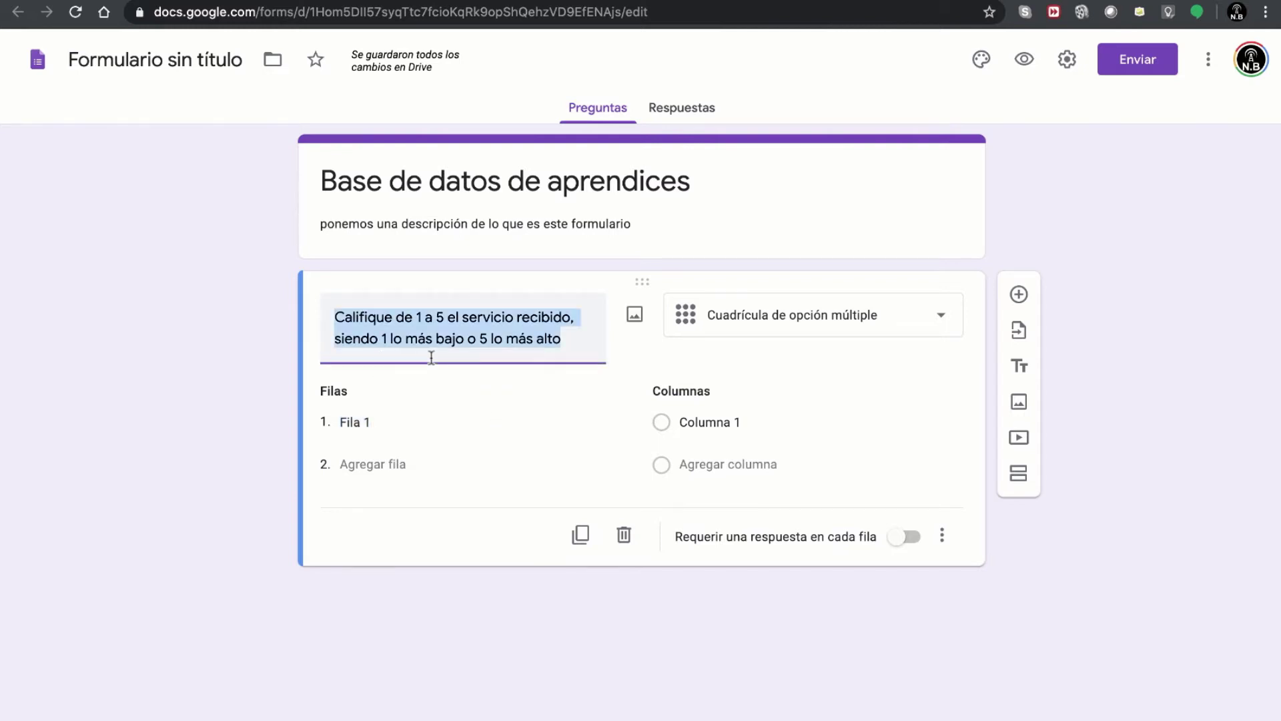
{"action": "type", "text": "Califique"}
{"action": "type", "text": "com"}
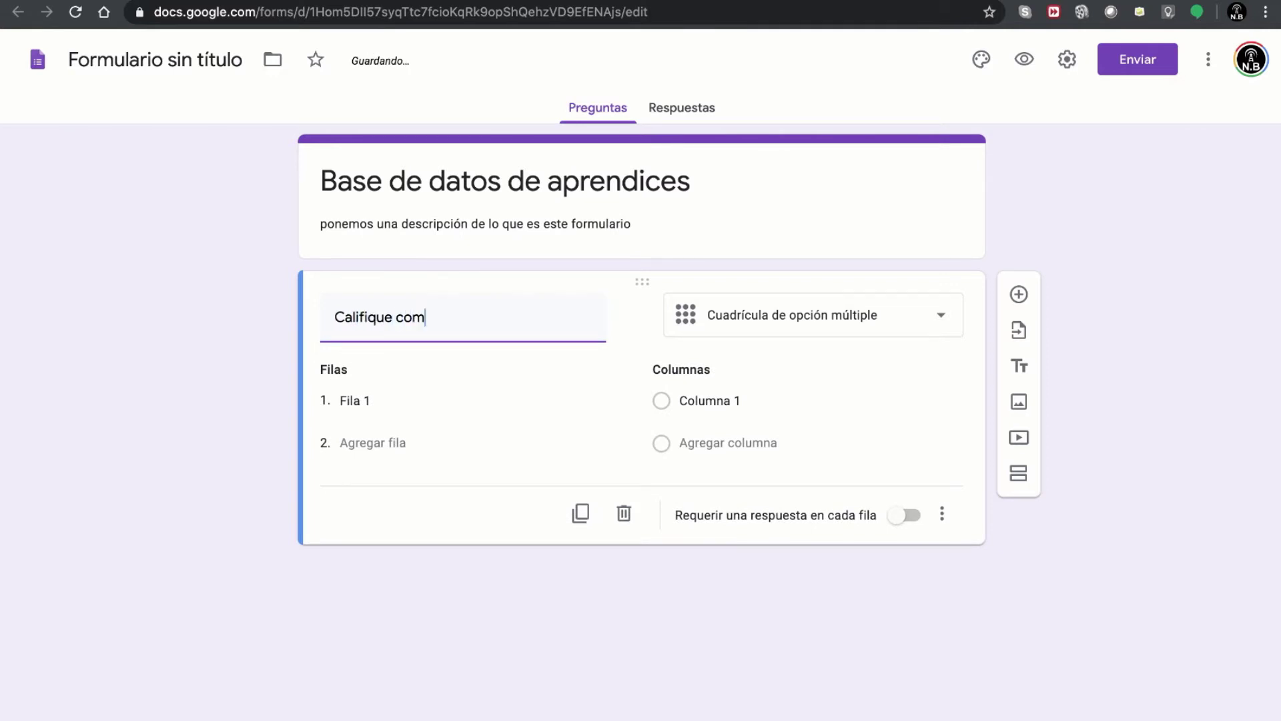
{"action": "type", "text": "o percibió el "}
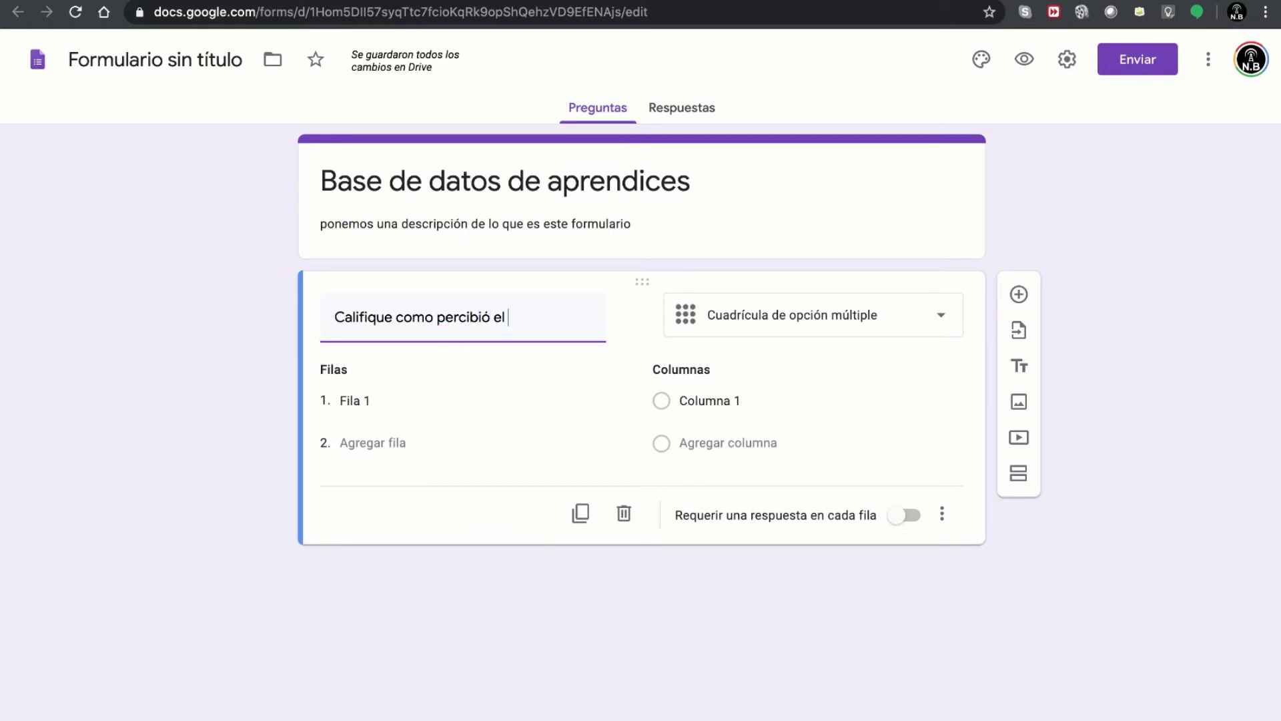
{"action": "type", "text": "servicio re"}
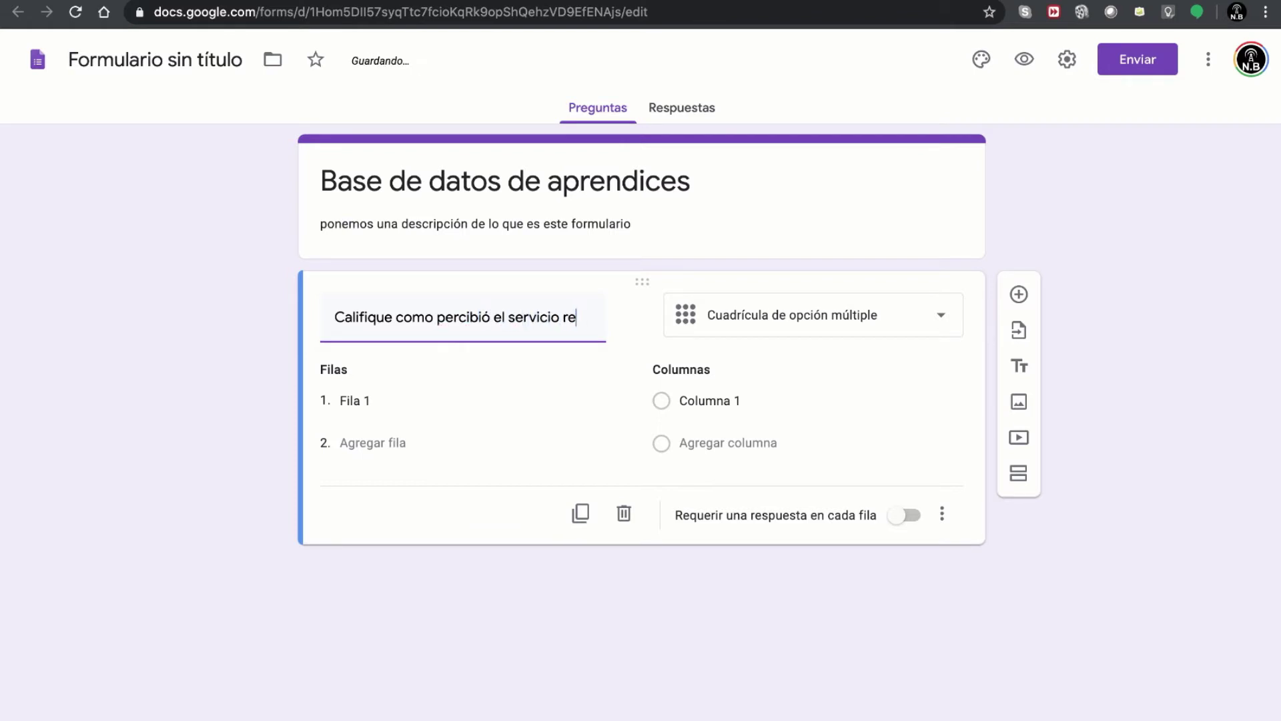
{"action": "type", "text": "cibido"}
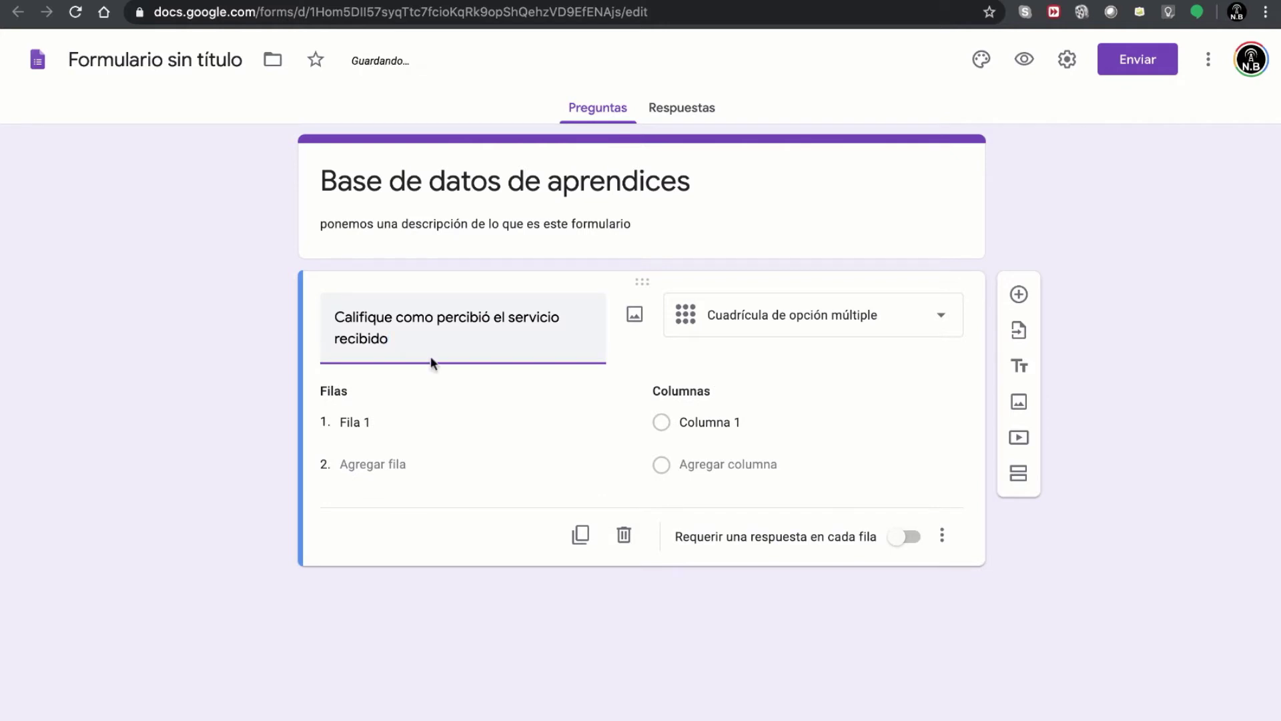
- Name the grid rows Cafetería, Gimnasio and Internet
{"action": "left_click", "coordinate": [413, 423]}
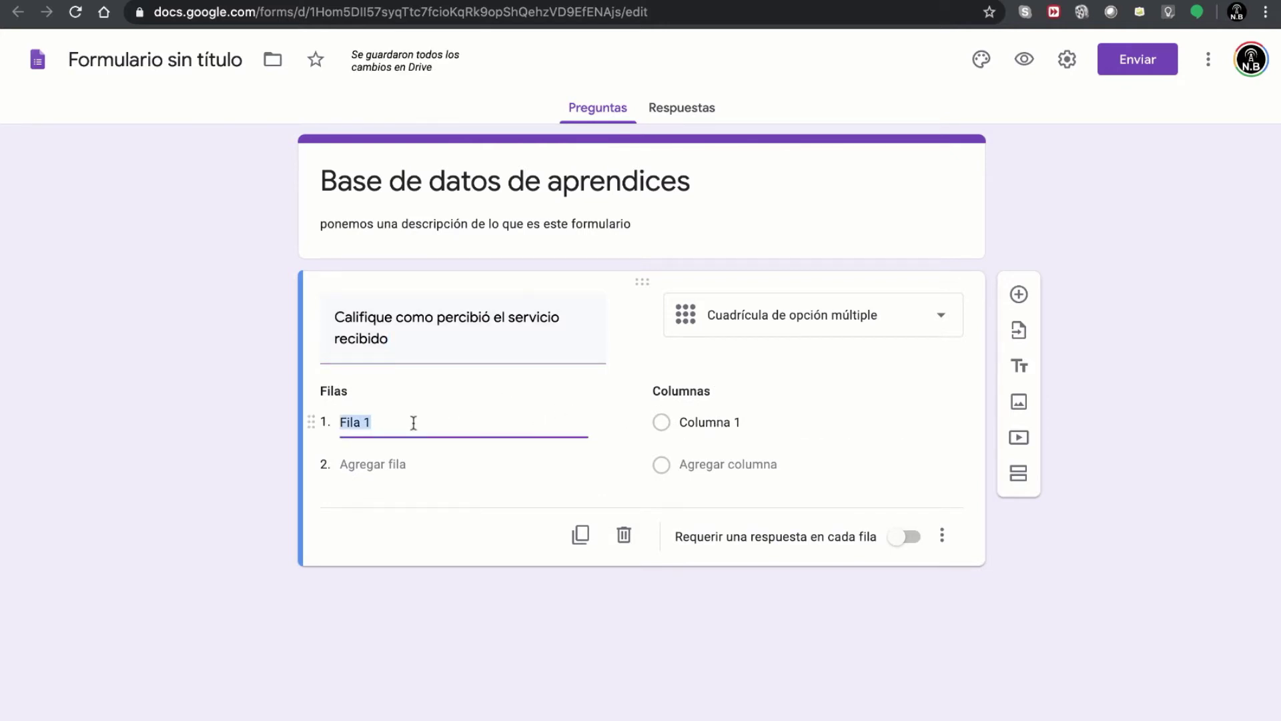
{"action": "type", "text": "Cafetería"}
{"action": "left_click", "coordinate": [398, 465]}
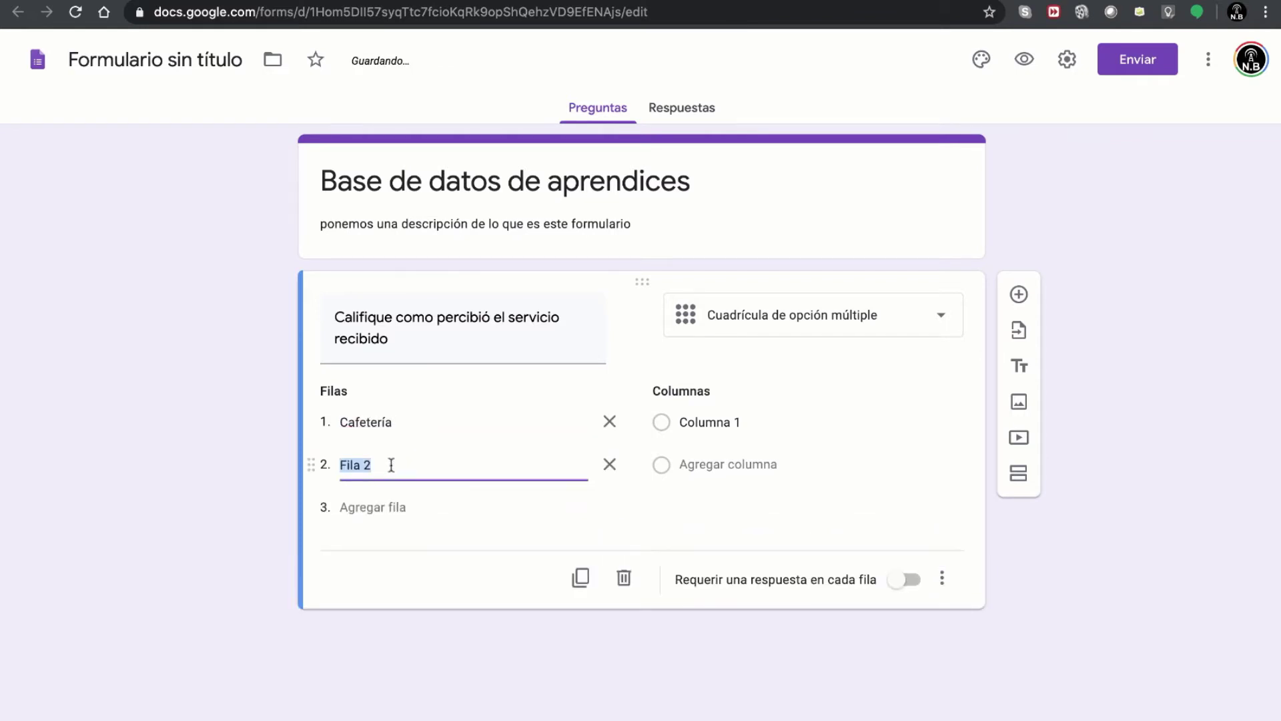
{"action": "type", "text": "Gimnasio"}
{"action": "left_click", "coordinate": [384, 507]}
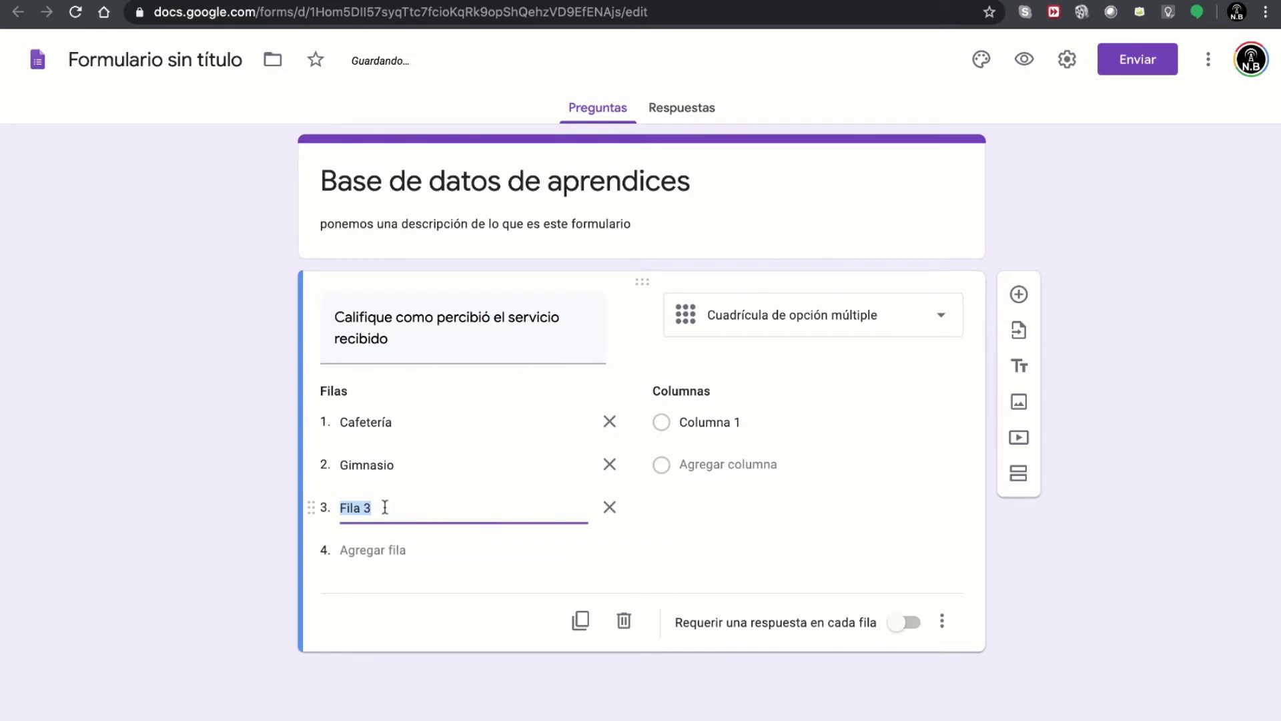
{"action": "type", "text": "Internet"}
- Add grid columns Pésimo, Malo, Regular, Bueno and Excelente, then preview the question
{"action": "left_click", "coordinate": [685, 434]}
{"action": "left_click", "coordinate": [686, 425]}
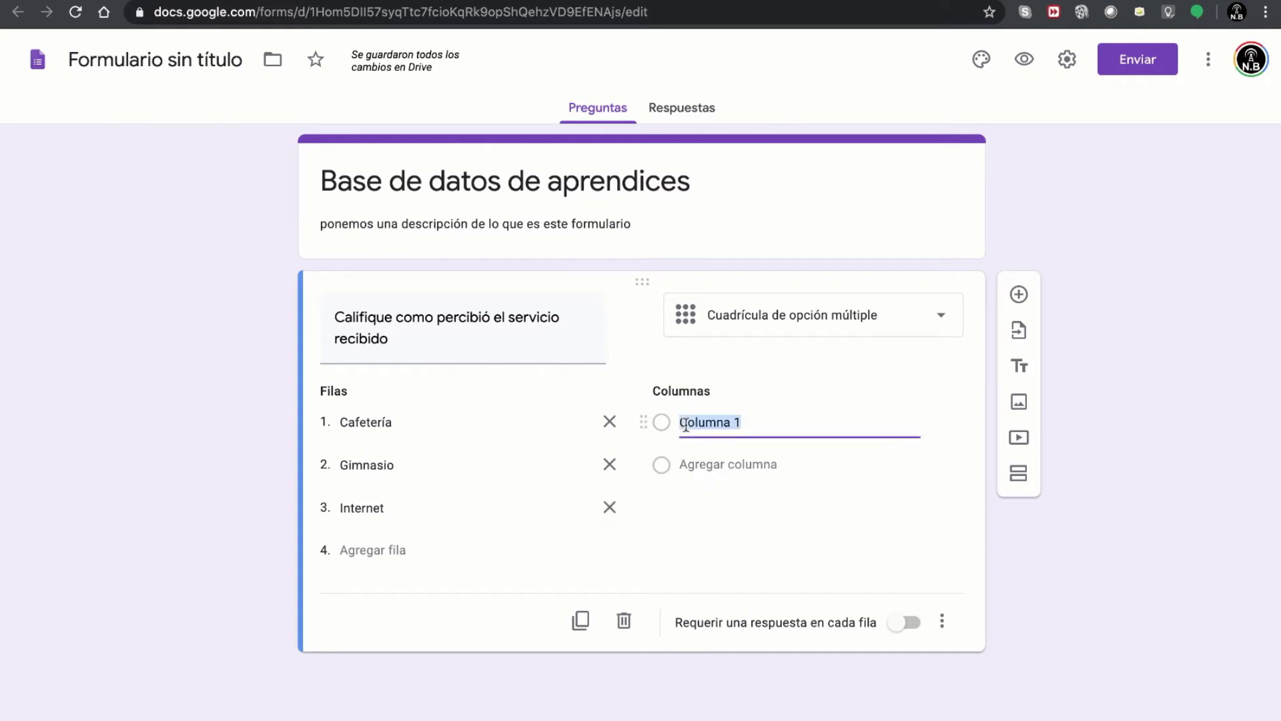
{"action": "type", "text": "Pésimo"}
{"action": "left_click", "coordinate": [701, 461]}
{"action": "type", "text": "Malo"}
{"action": "left_click", "coordinate": [718, 504]}
{"action": "type", "text": "reg"}
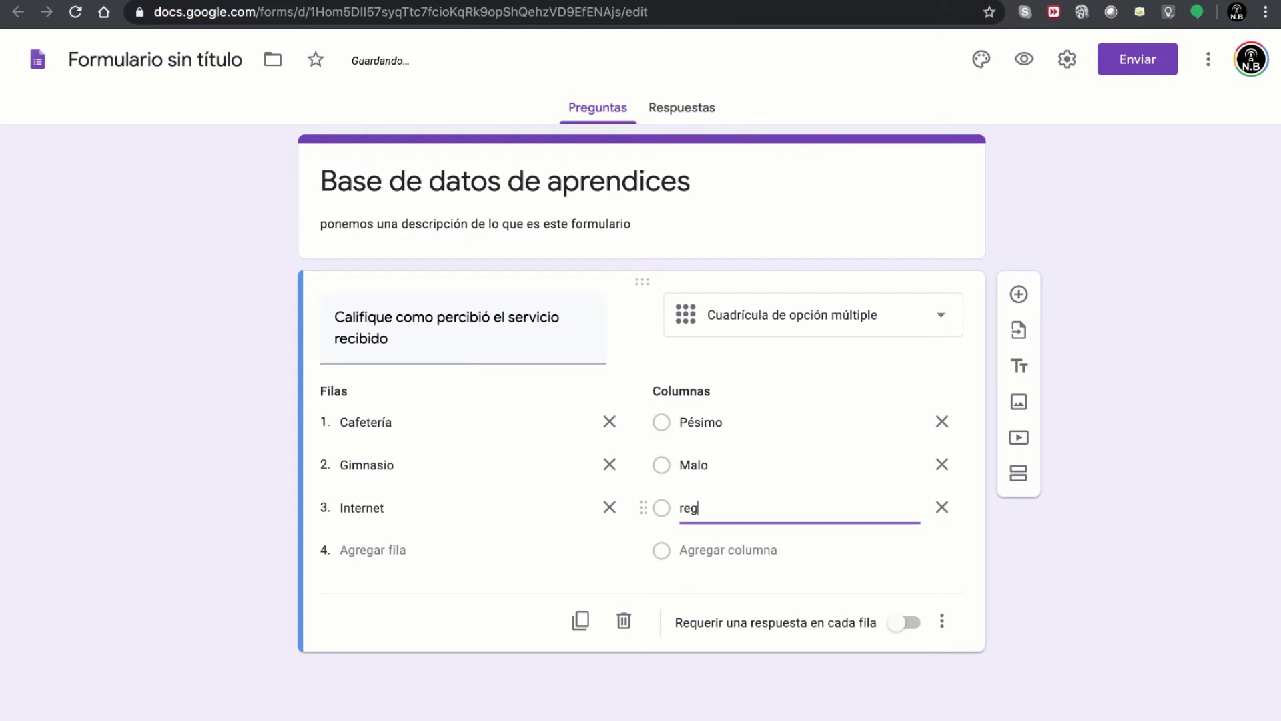
{"action": "type", "text": "ularR"}
{"action": "key", "text": "Delete"}
{"action": "left_click", "coordinate": [741, 539]}
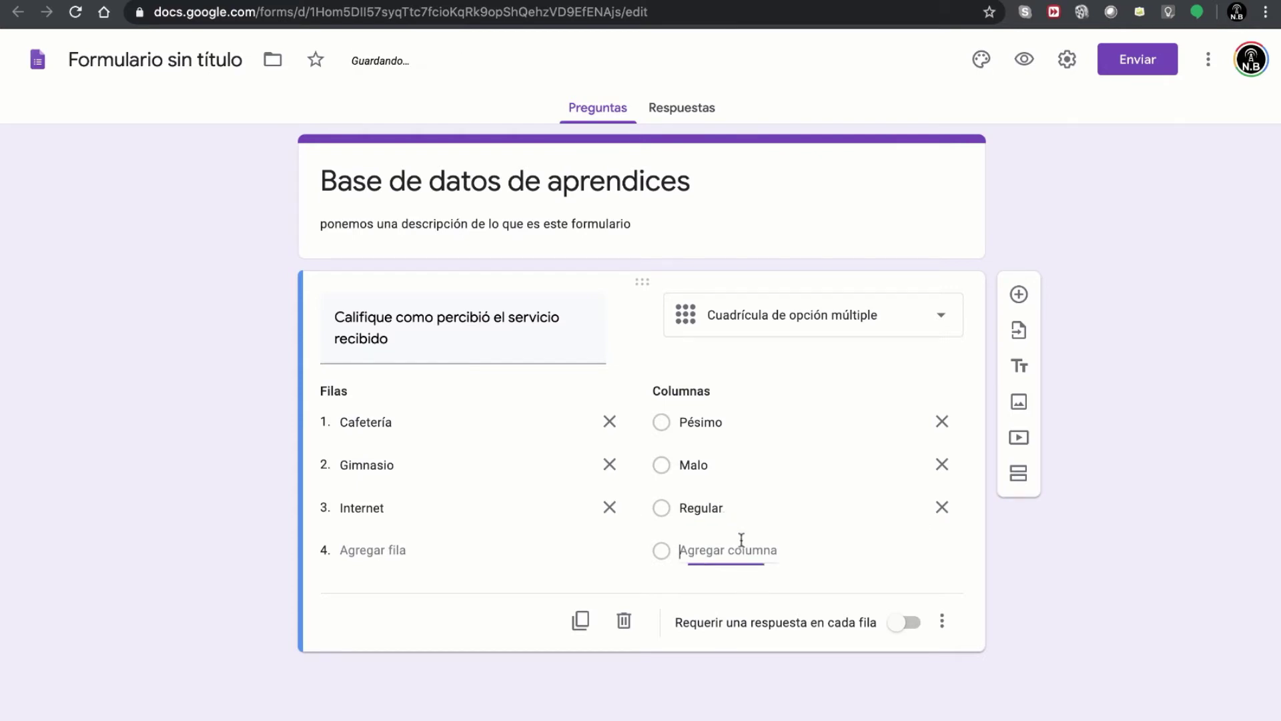
{"action": "type", "text": "Bueno"}
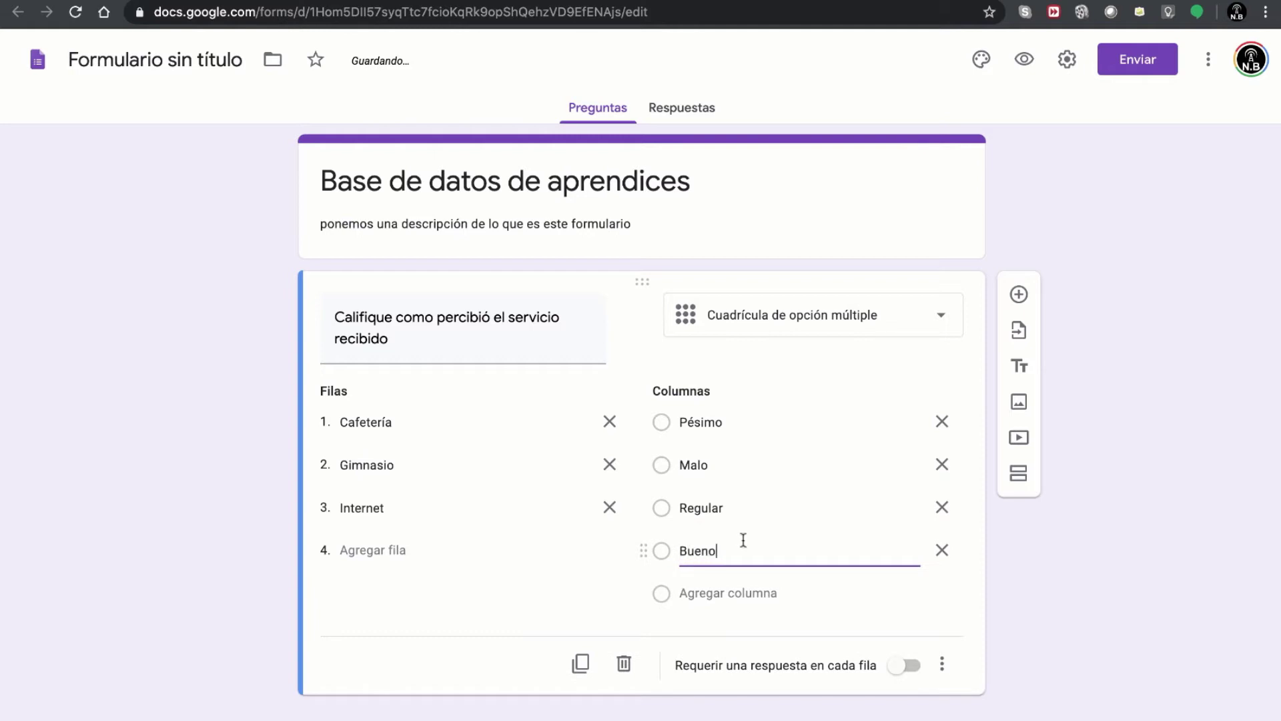
{"action": "left_click", "coordinate": [759, 591]}
{"action": "type", "text": "Excelente"}
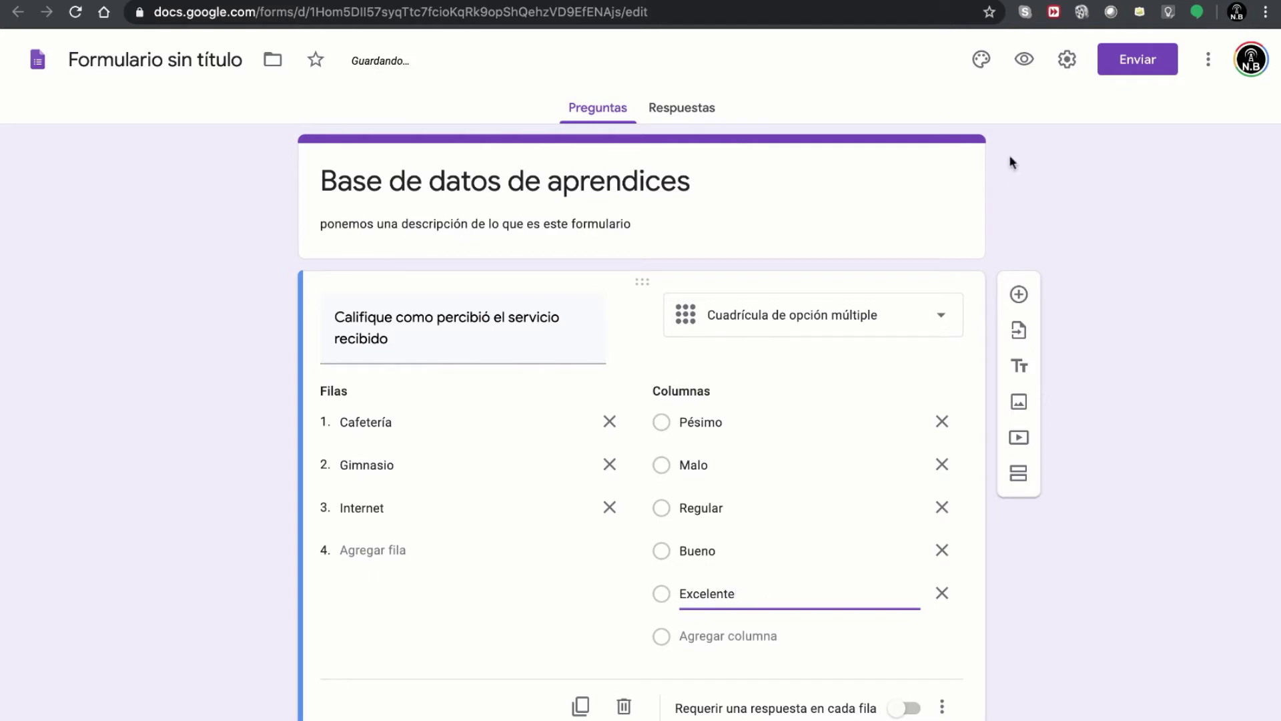
{"action": "left_click", "coordinate": [1024, 61]}
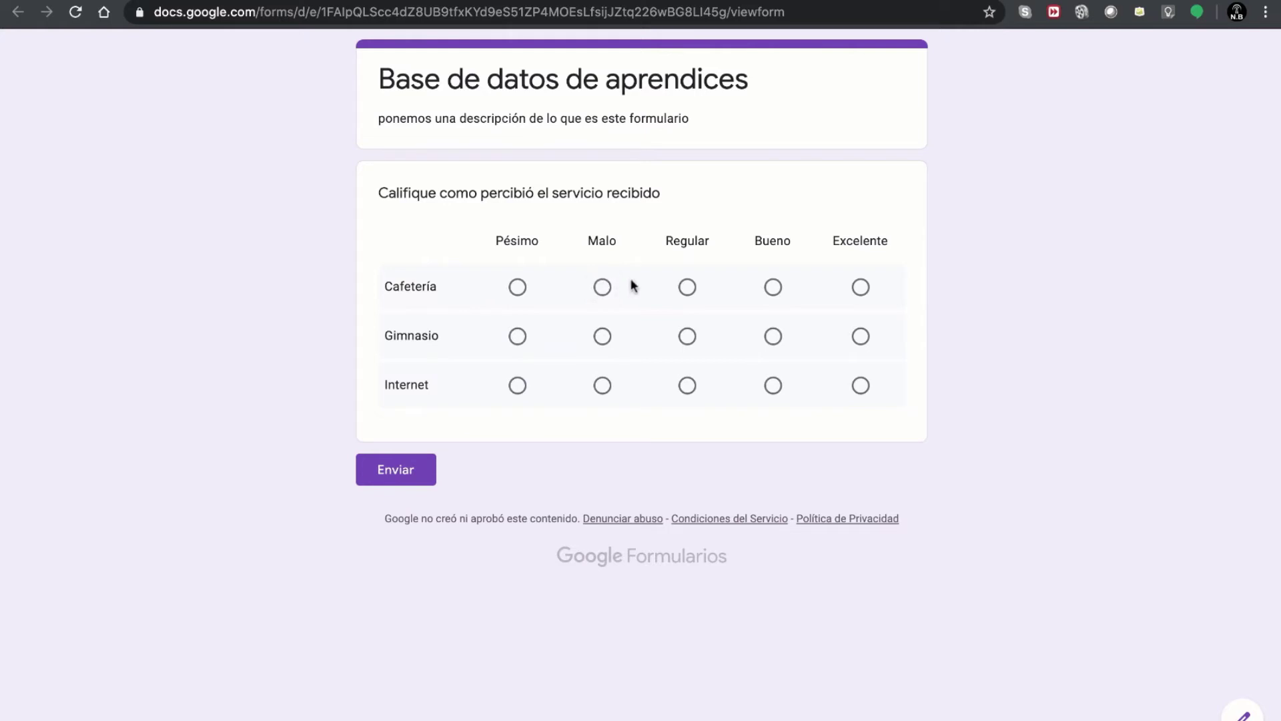
{"action": "left_click", "coordinate": [603, 287]}
{"action": "left_click", "coordinate": [861, 336]}
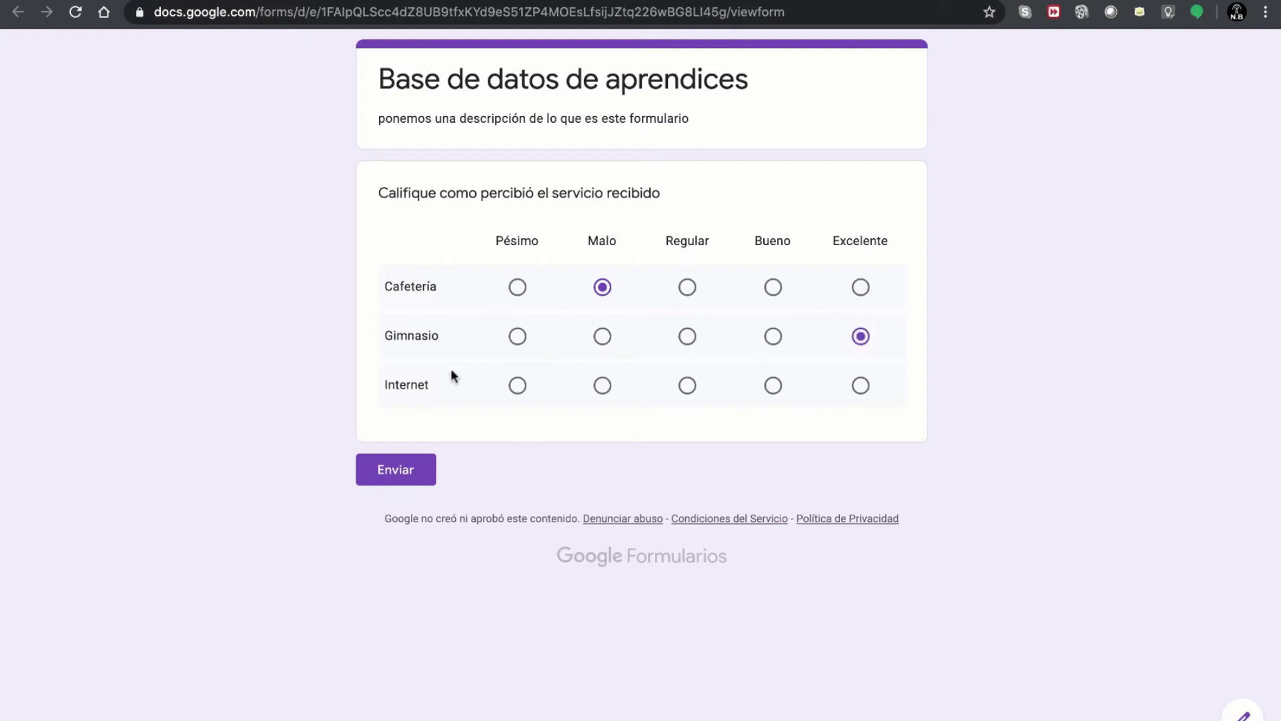
{"action": "left_click", "coordinate": [691, 387]}
{"action": "left_click", "coordinate": [850, 1]}
{"action": "left_click", "coordinate": [761, 234]}
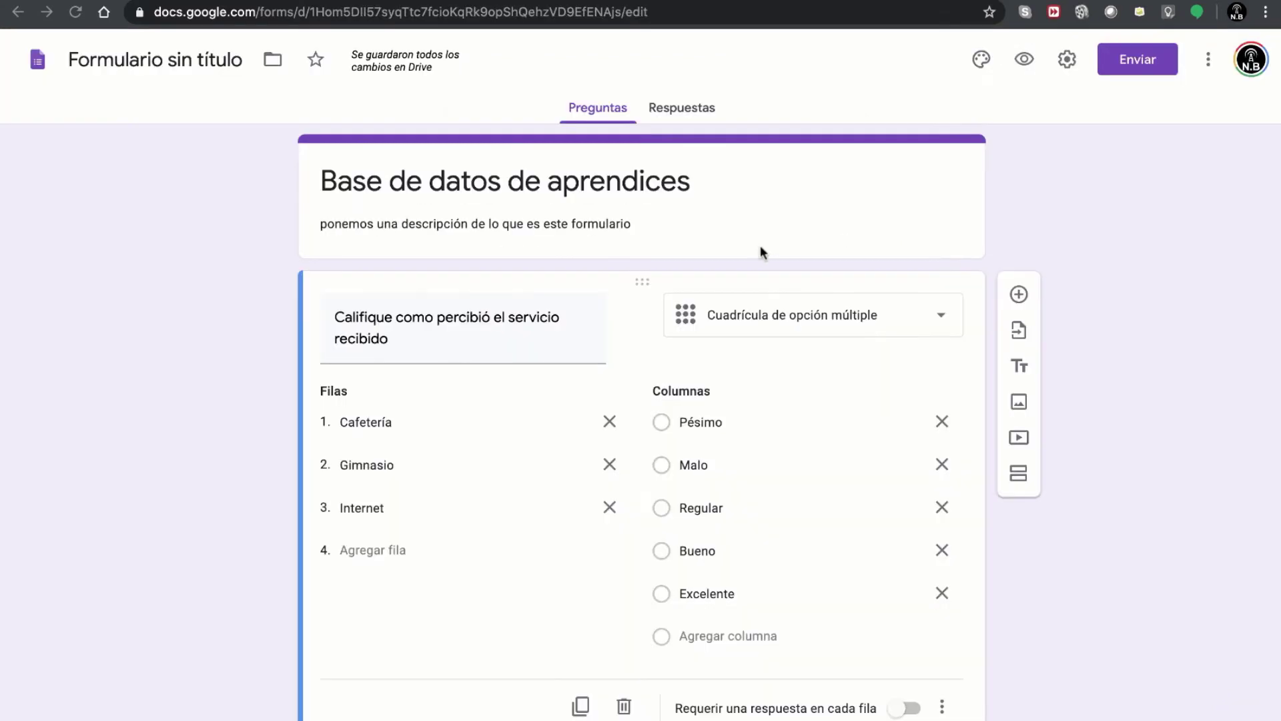
- Change the question to Cuadrícula de casillas de verificación and preview the form
{"action": "left_click", "coordinate": [894, 324]}
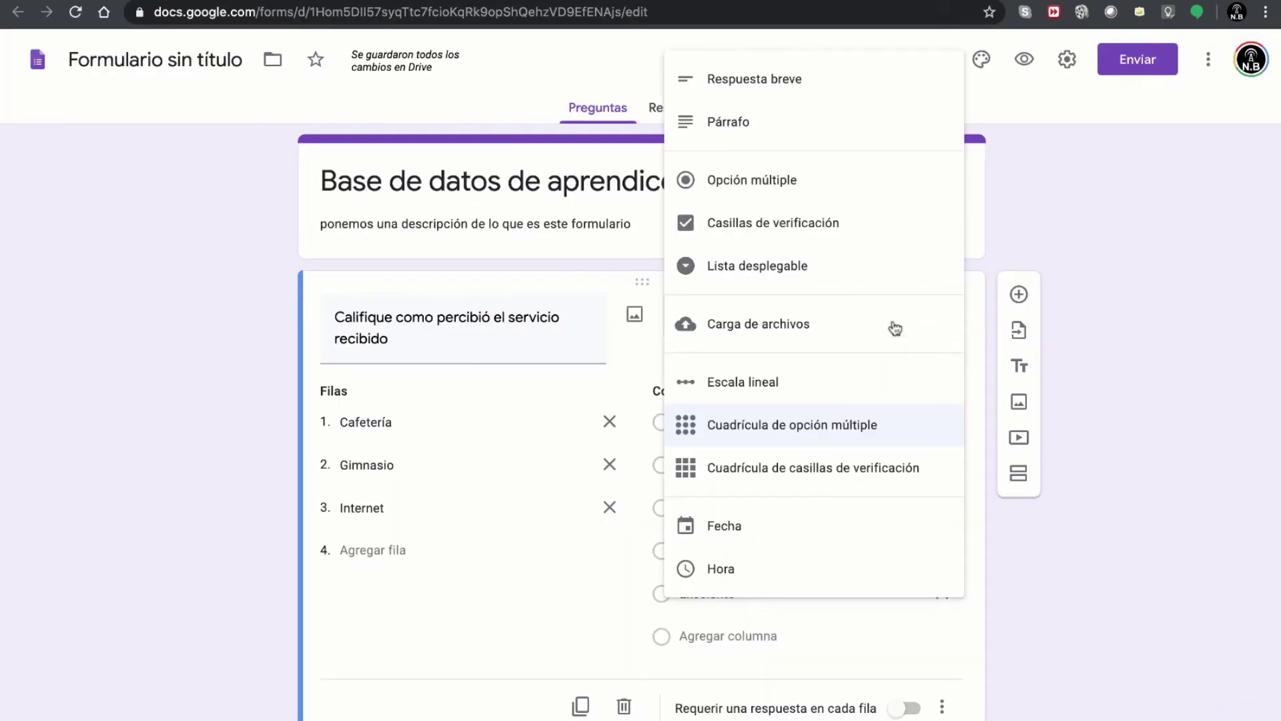
{"action": "left_click", "coordinate": [814, 470]}
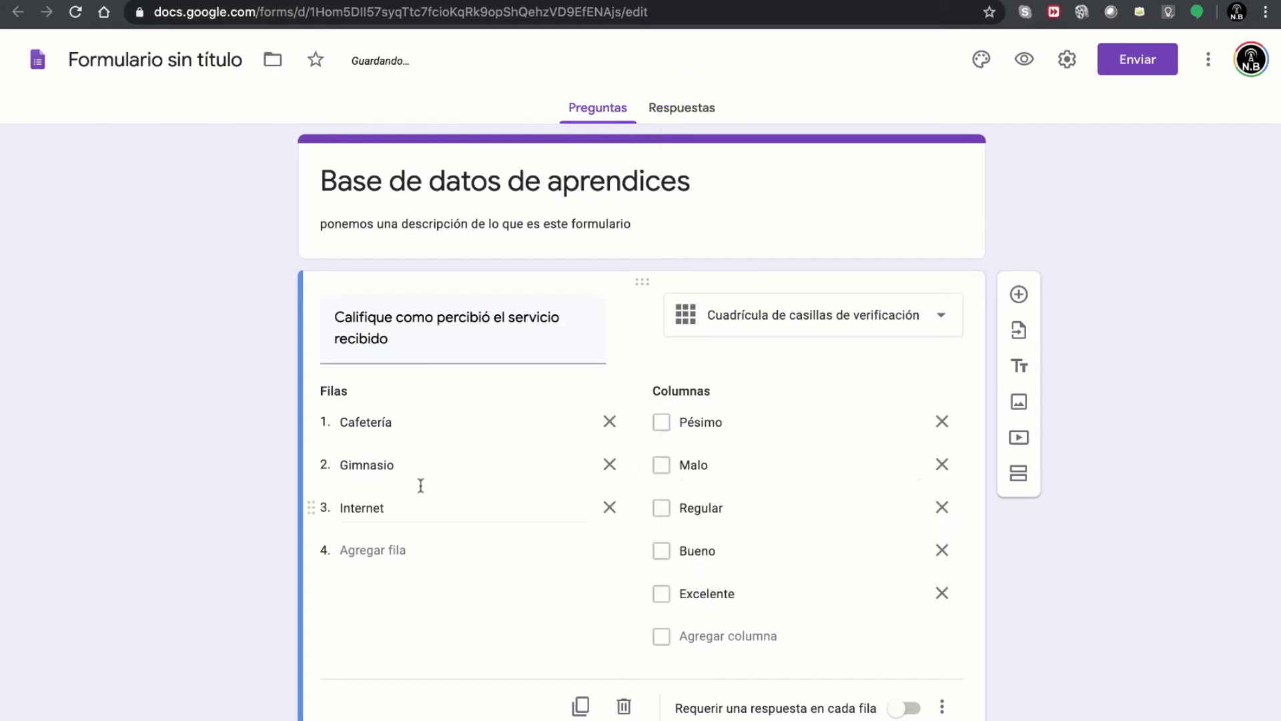
{"action": "left_click", "coordinate": [1028, 59]}
- Tick and untick Pésimo and Malo for Cafetería and Gimnasio, then leave the preview
{"action": "left_click", "coordinate": [517, 289]}
{"action": "left_click", "coordinate": [601, 288]}
{"action": "left_click", "coordinate": [522, 291]}
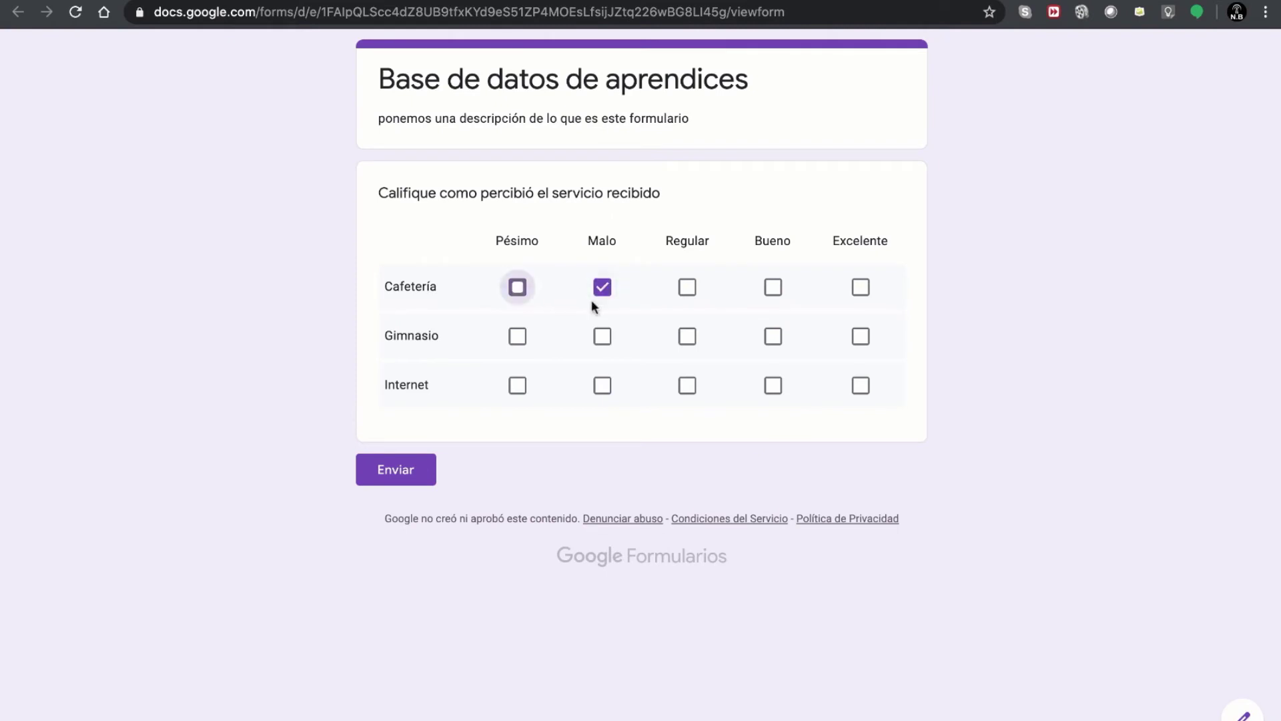
{"action": "left_click", "coordinate": [602, 336]}
{"action": "left_click", "coordinate": [518, 335]}
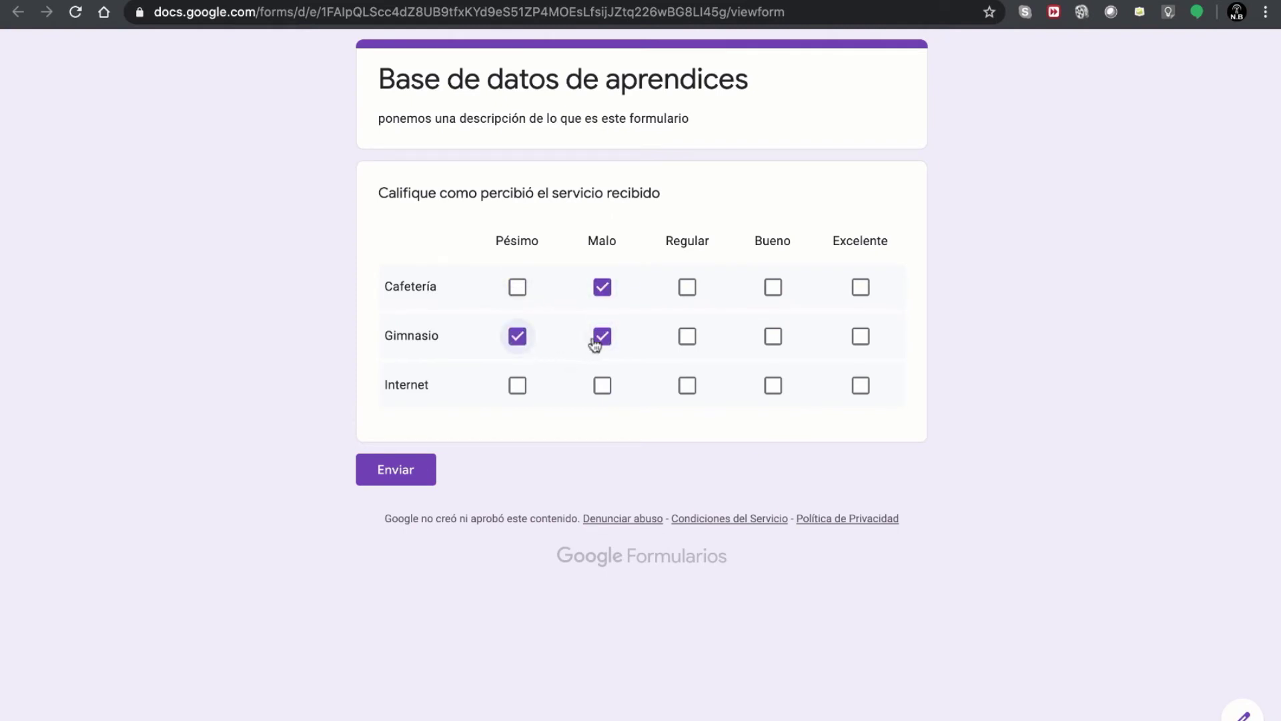
{"action": "left_click", "coordinate": [525, 338]}
{"action": "left_click", "coordinate": [601, 336]}
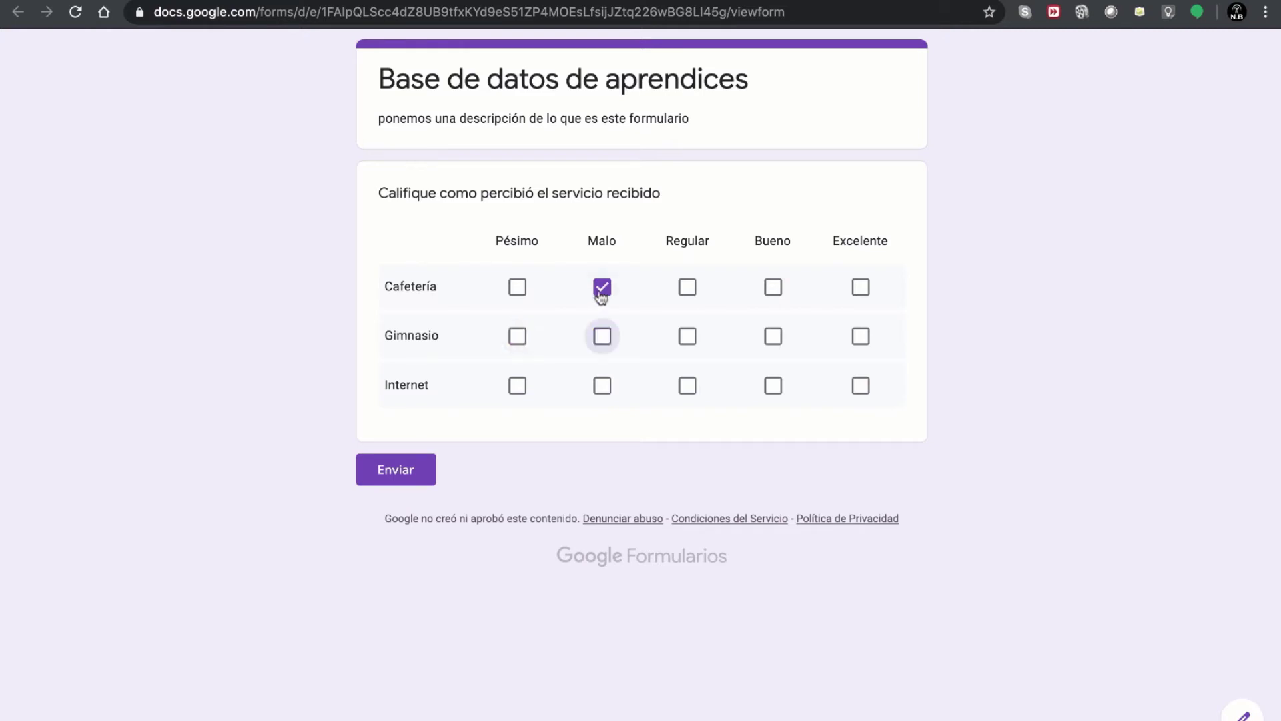
{"action": "left_click", "coordinate": [602, 292]}
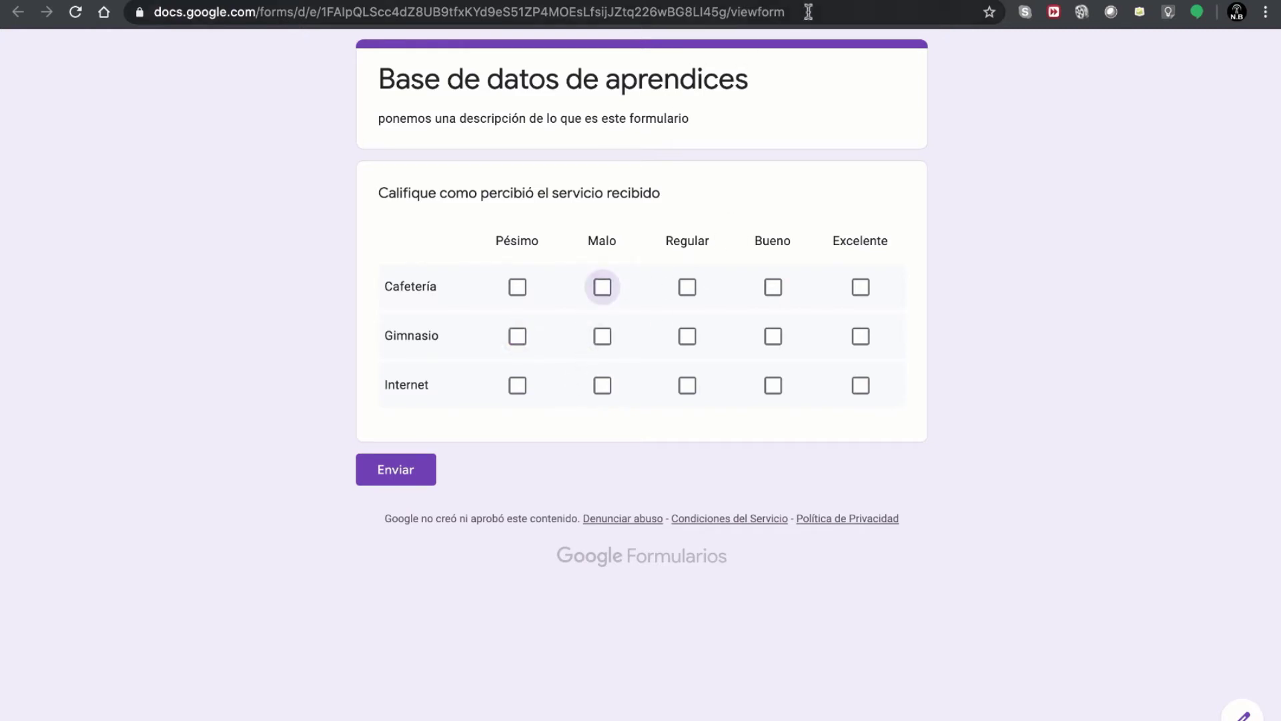
{"action": "key", "text": "super+r"}
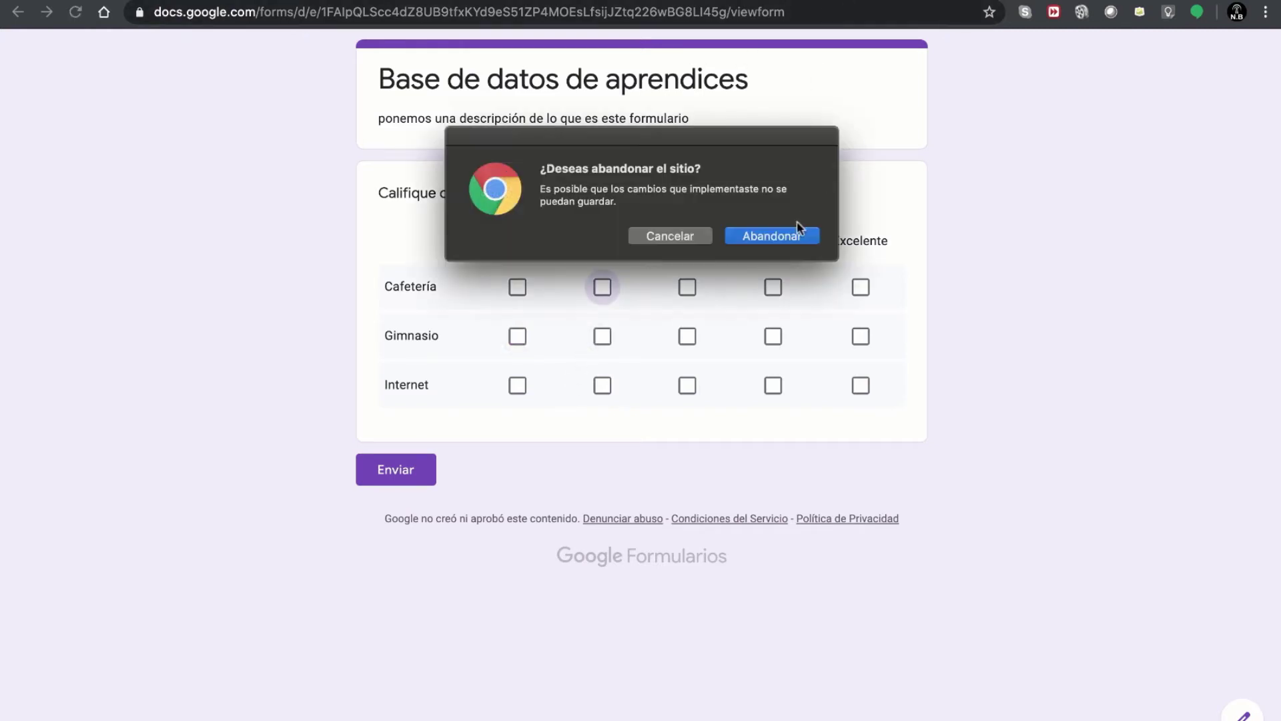
{"action": "left_click", "coordinate": [788, 235]}
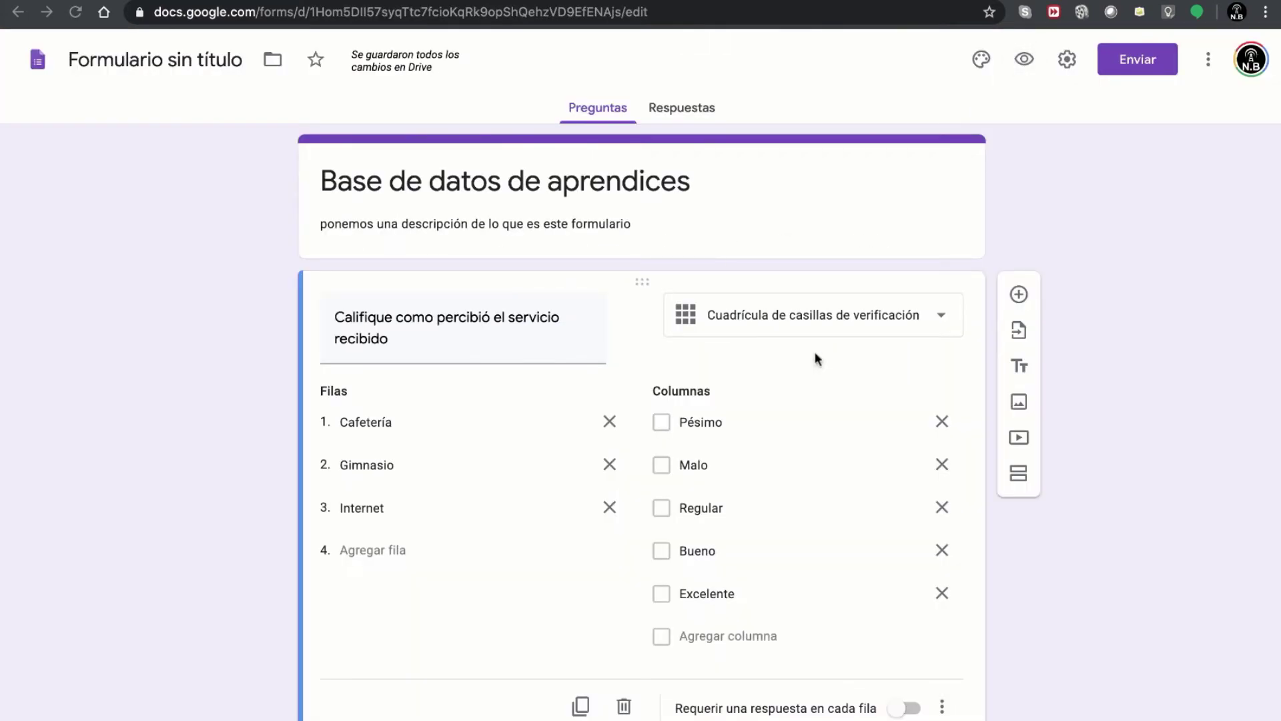
- Make it a Fecha question titled 'Indique la fecha de su nacimiento' and preview the form
{"action": "left_click", "coordinate": [941, 315]}
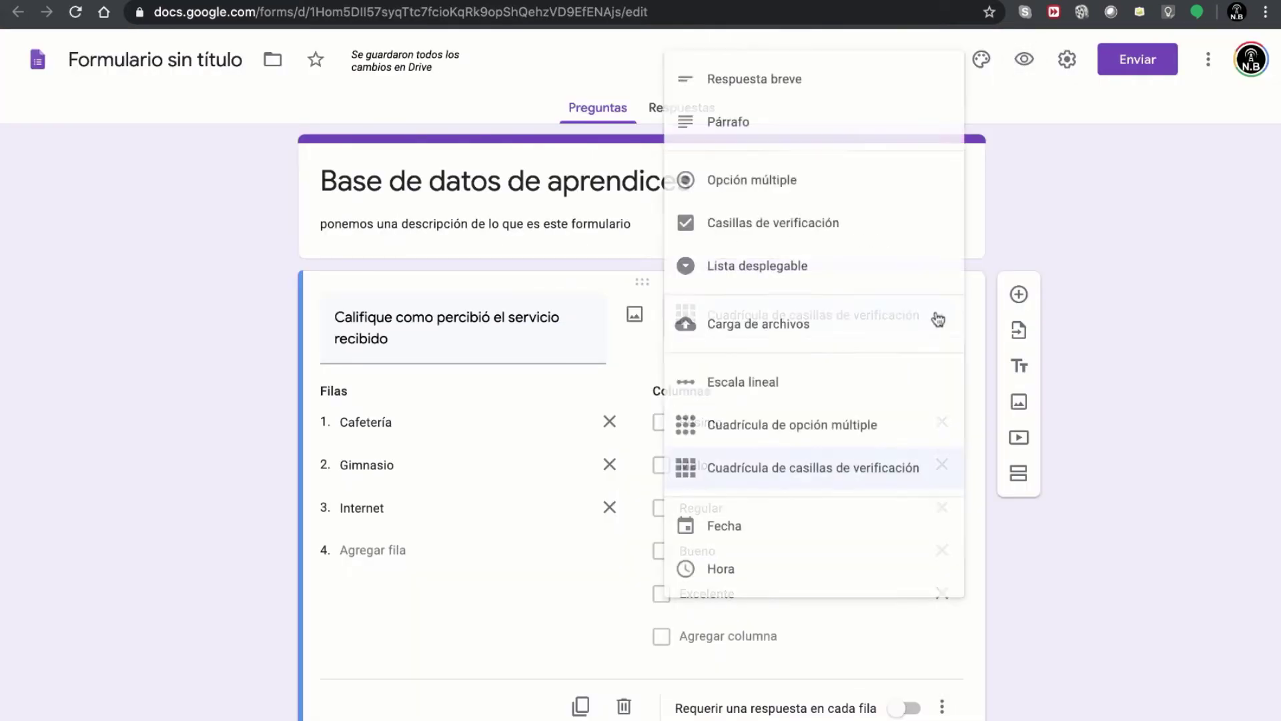
{"action": "left_click", "coordinate": [738, 524]}
{"action": "left_click", "coordinate": [493, 337]}
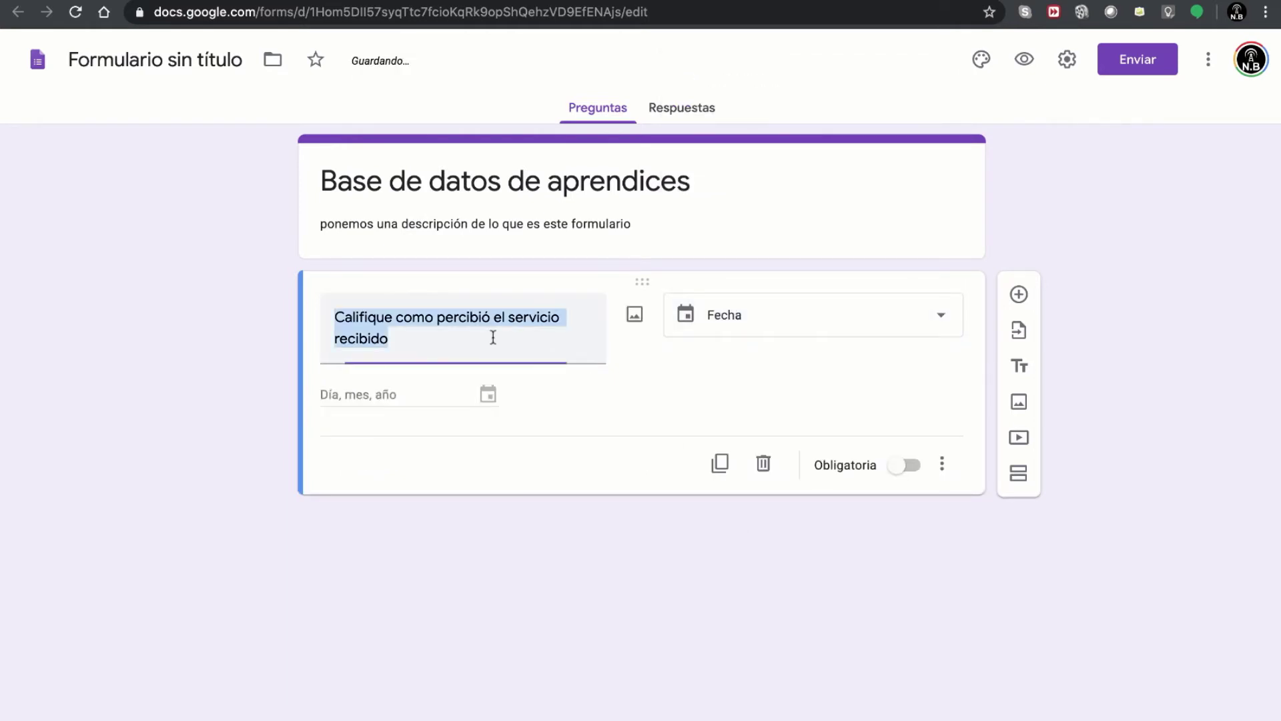
{"action": "type", "text": "Indique ala"}
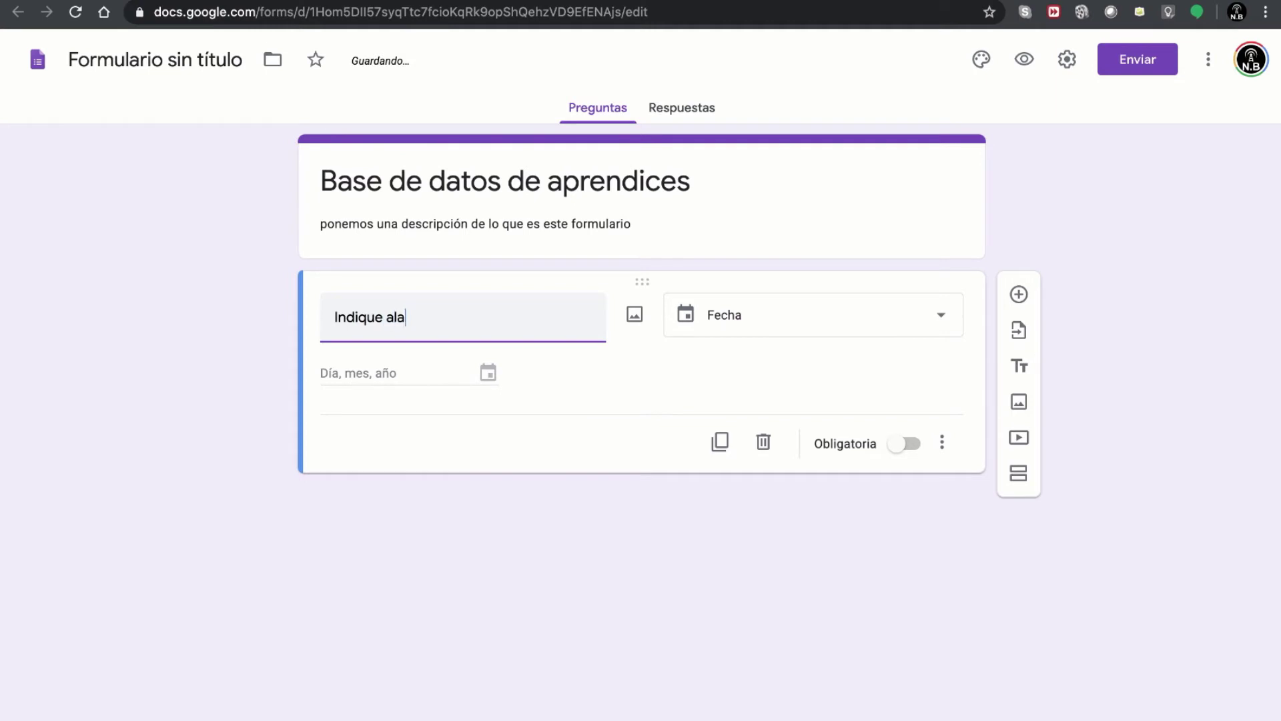
{"action": "key", "text": "BackSpace"}
{"action": "key", "text": "BackSpace"}
{"action": "key", "text": "BackSpace"}
{"action": "type", "text": "la fecha de"}
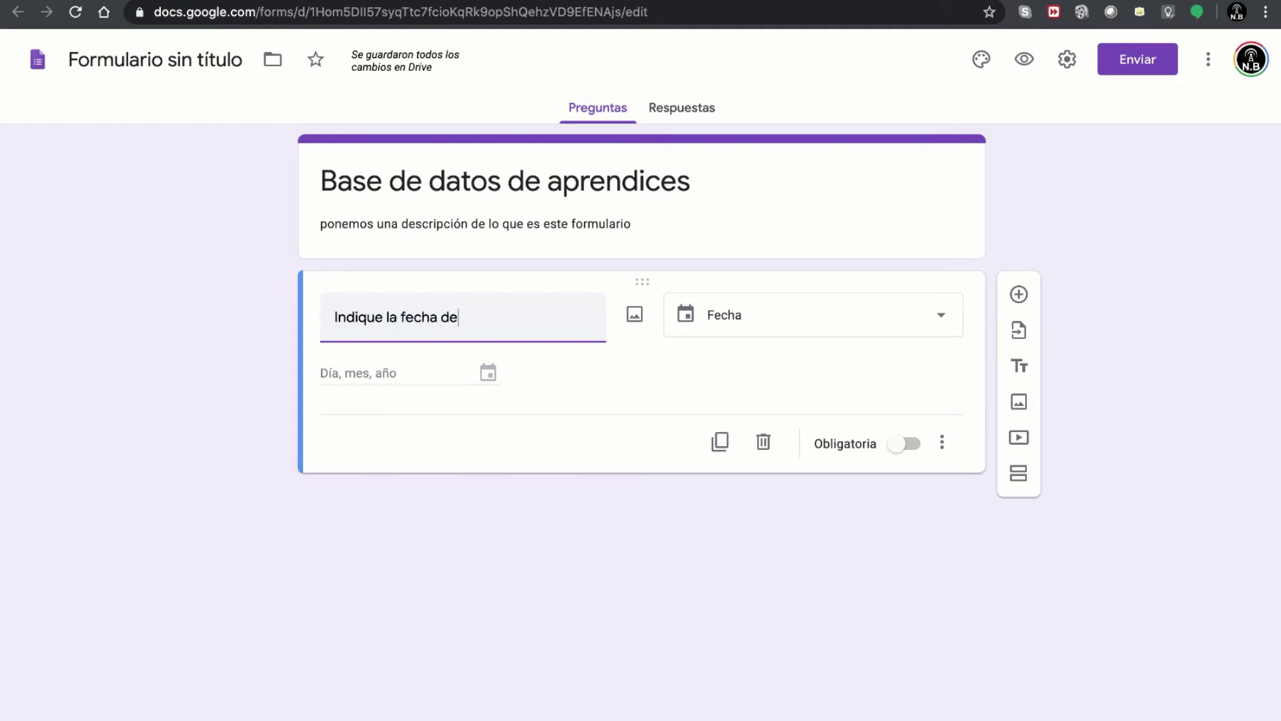
{"action": "type", "text": " su nacim"}
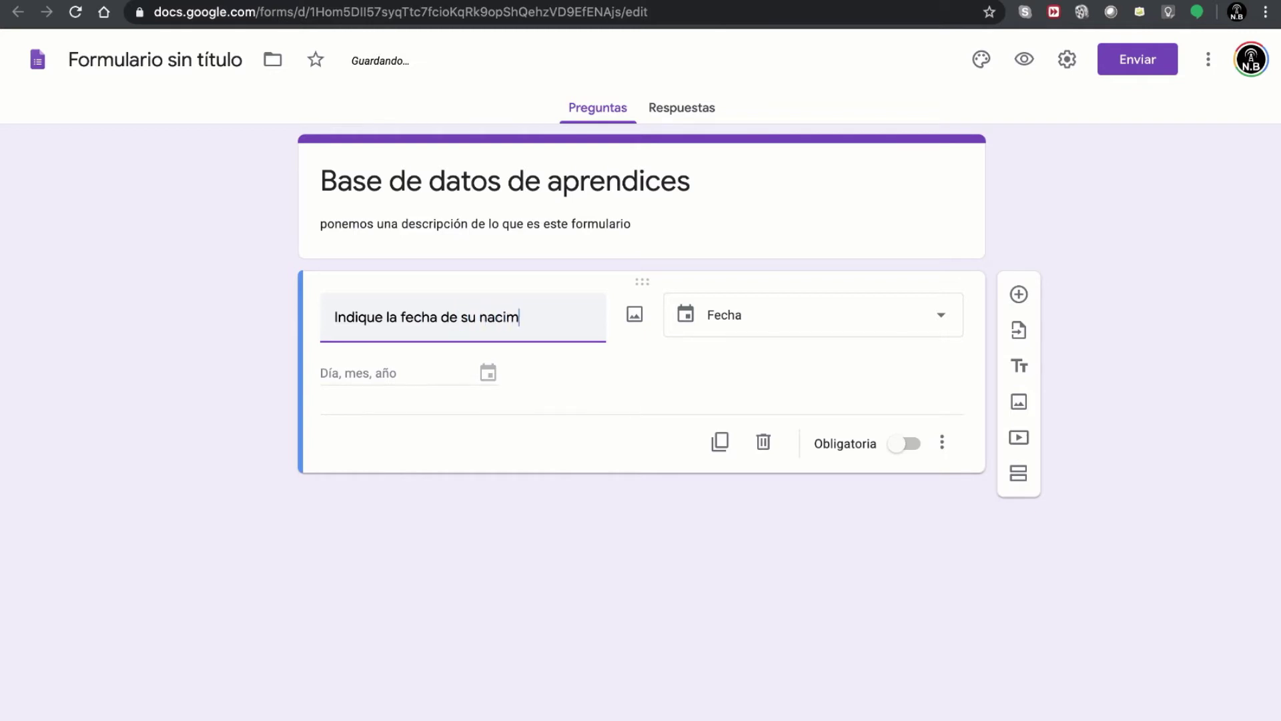
{"action": "type", "text": "iento"}
{"action": "left_click", "coordinate": [806, 411]}
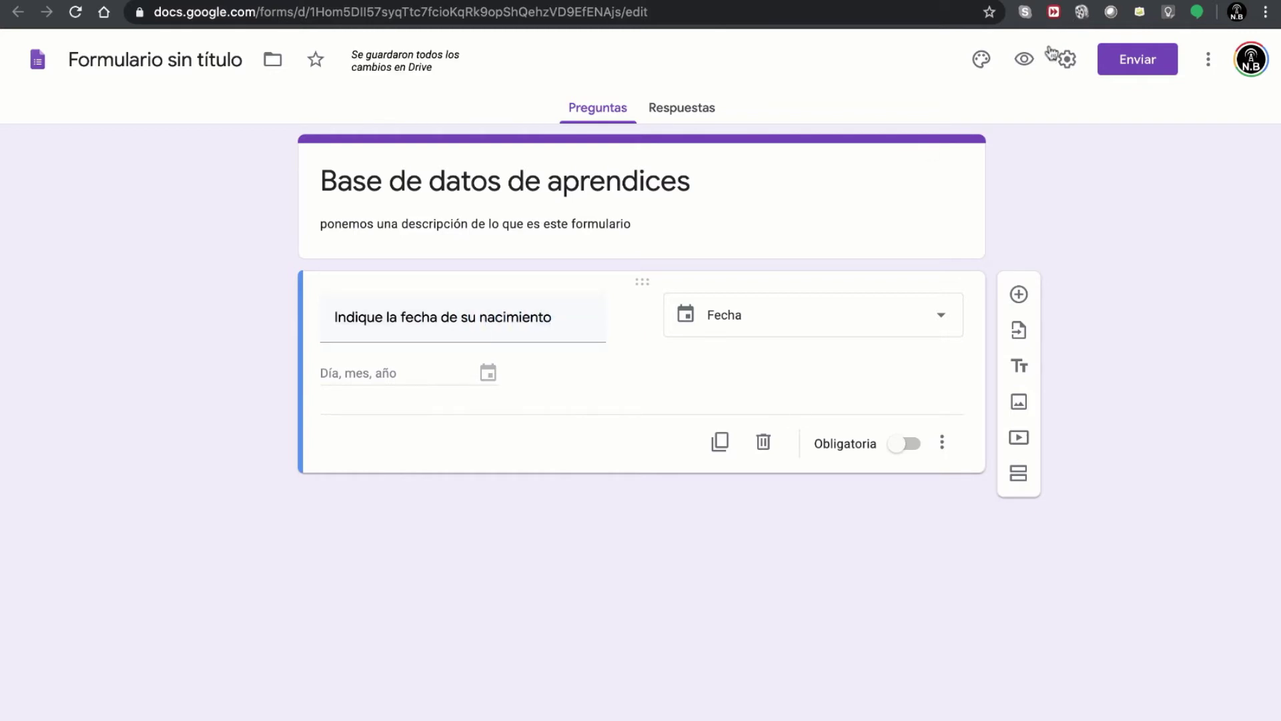
{"action": "left_click", "coordinate": [1024, 59]}
- Pick 12 July 2013 in the preview's date picker, then leave the preview for the editor
{"action": "left_click", "coordinate": [427, 258]}
{"action": "left_click", "coordinate": [466, 255]}
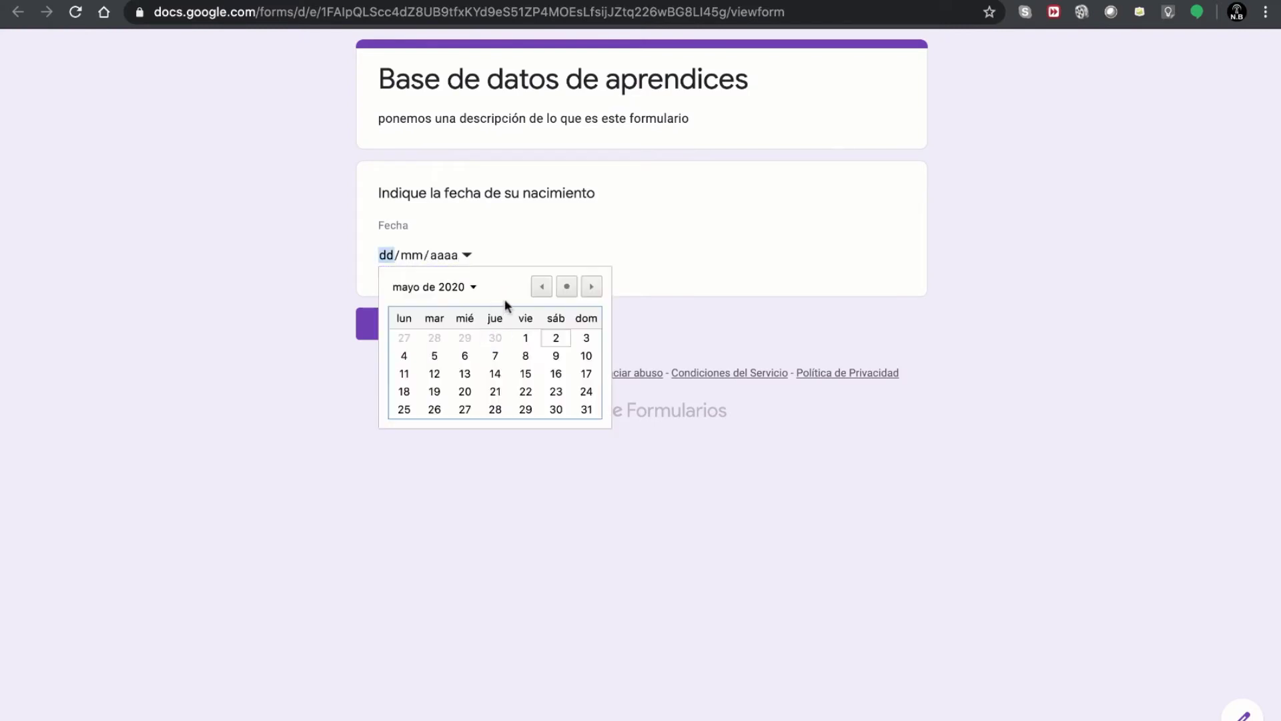
{"action": "left_click", "coordinate": [455, 292]}
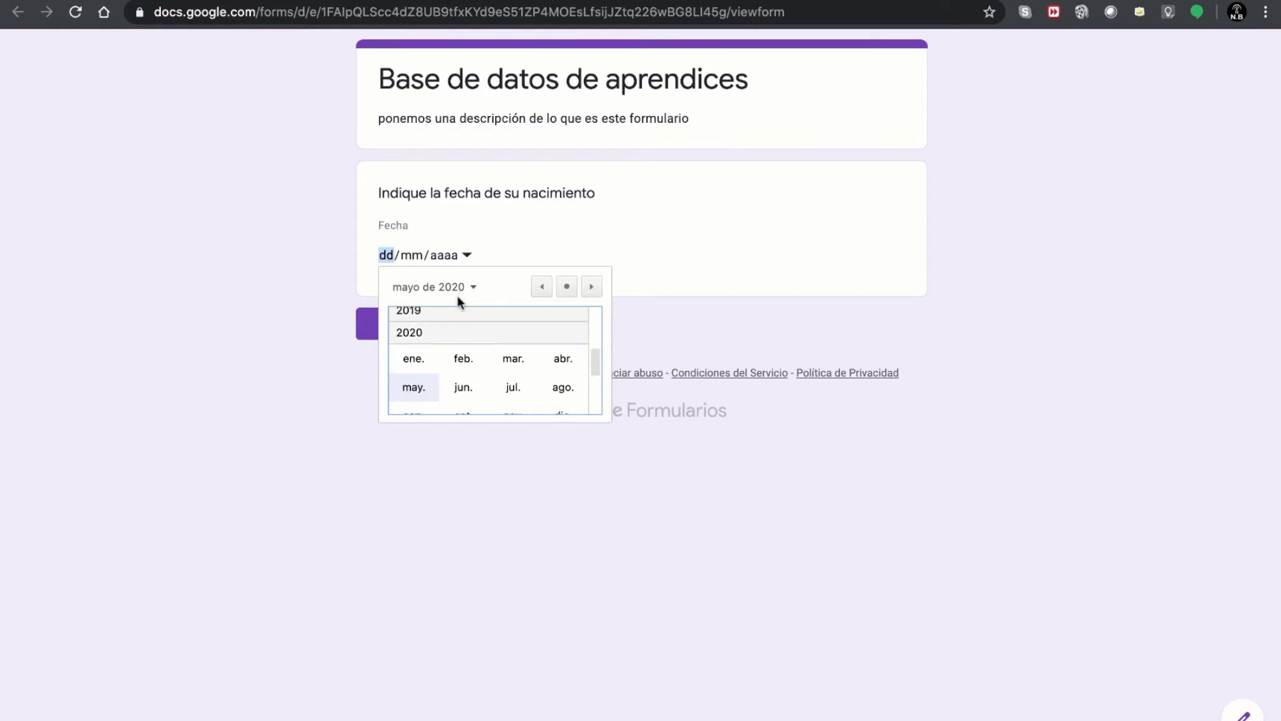
{"action": "scroll", "coordinate": [425, 331], "scroll_direction": "up", "scroll_amount": 6}
{"action": "left_click", "coordinate": [427, 324]}
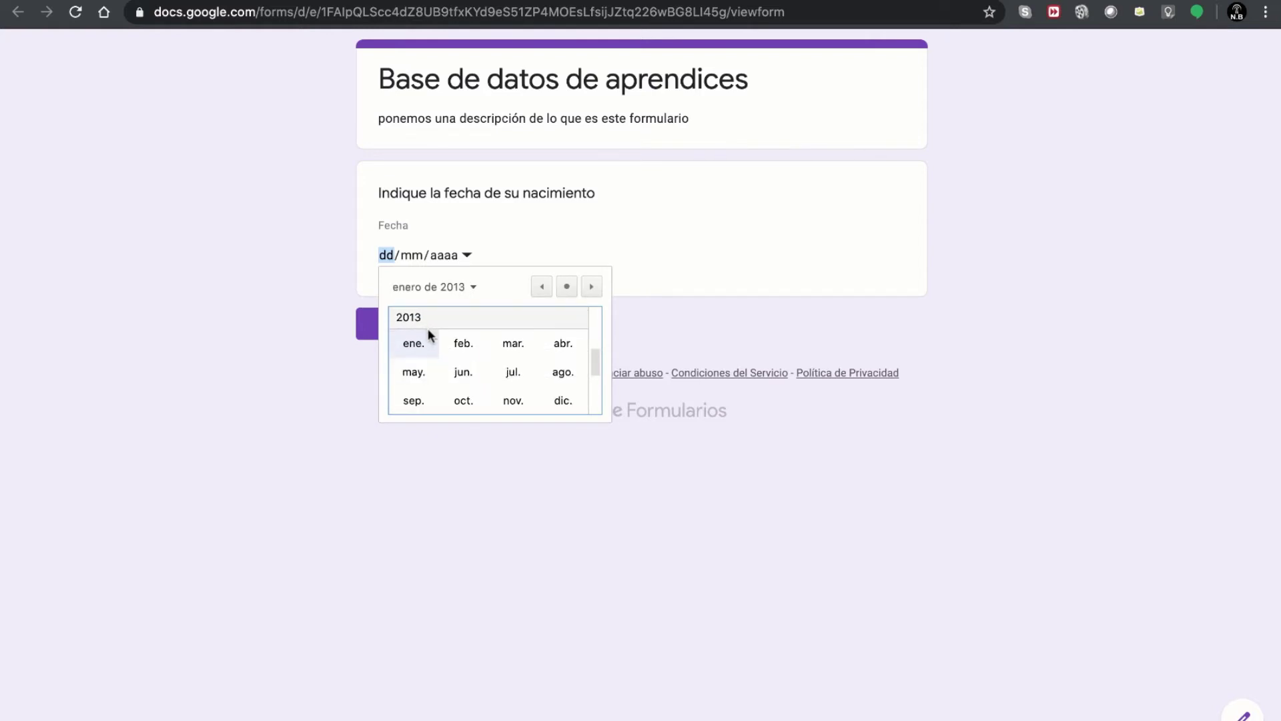
{"action": "left_click", "coordinate": [511, 372]}
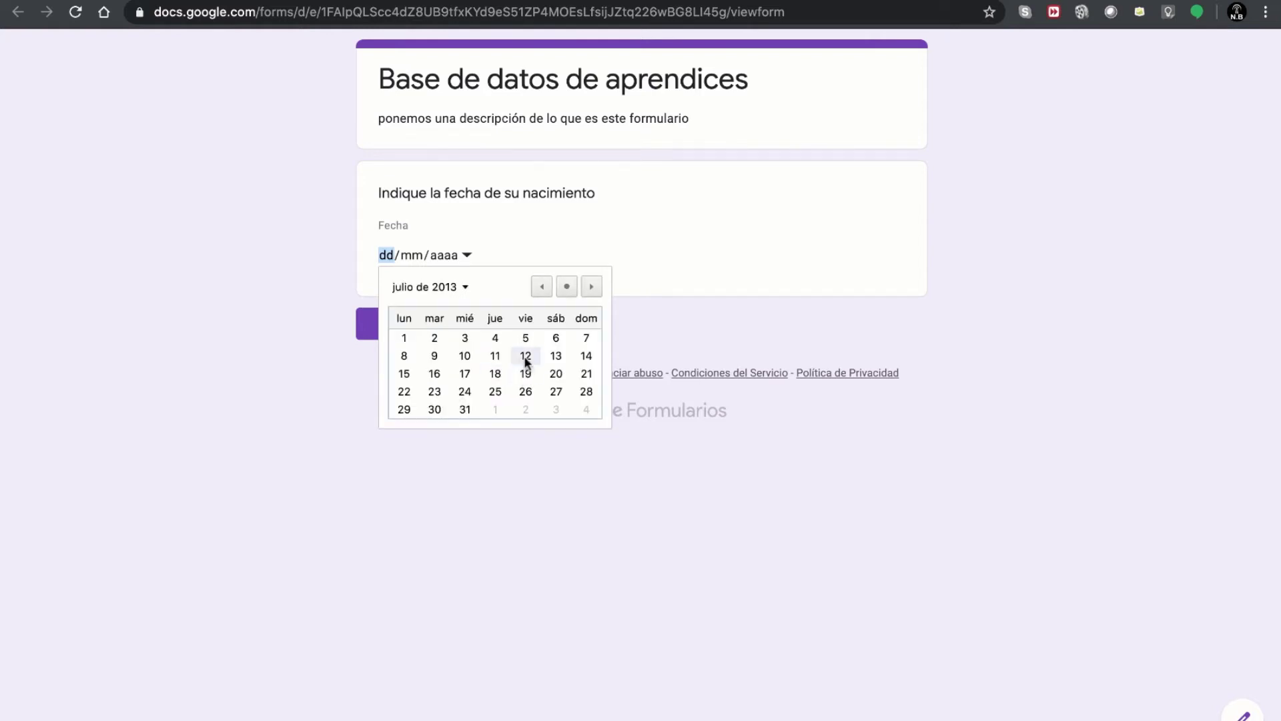
{"action": "left_click", "coordinate": [527, 357]}
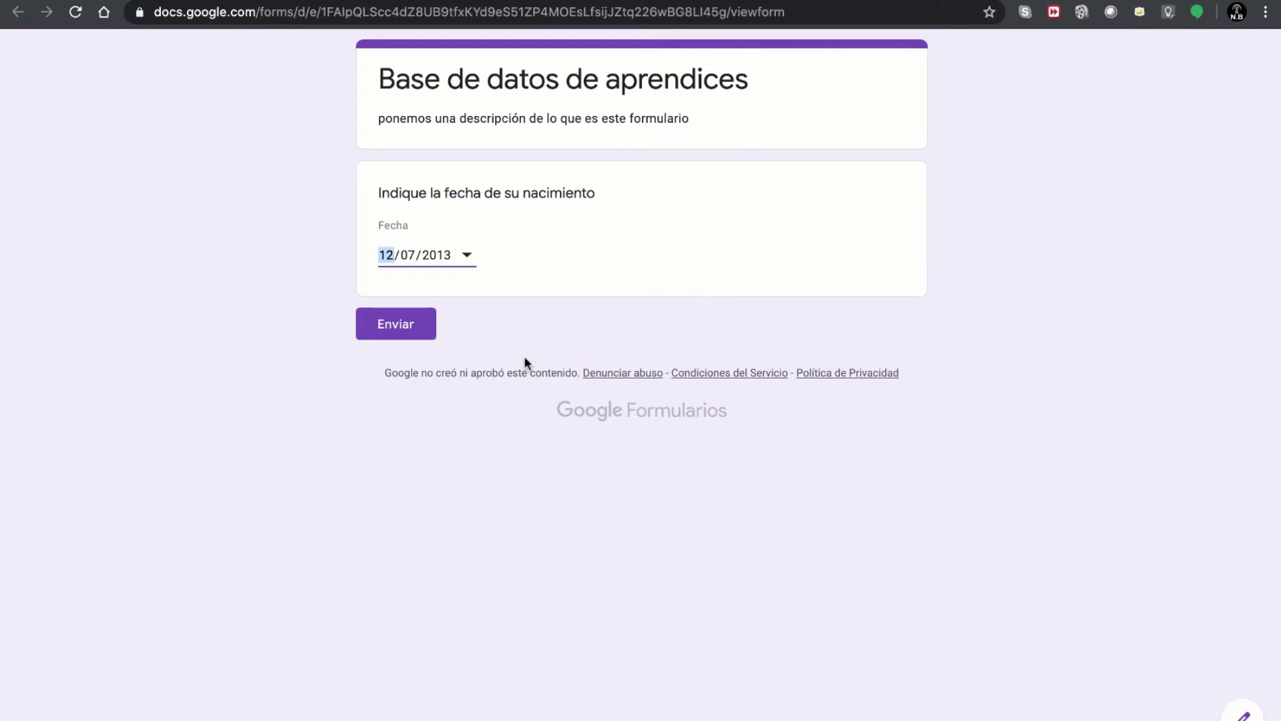
{"action": "left_click", "coordinate": [535, 268]}
{"action": "key", "text": "super+r"}
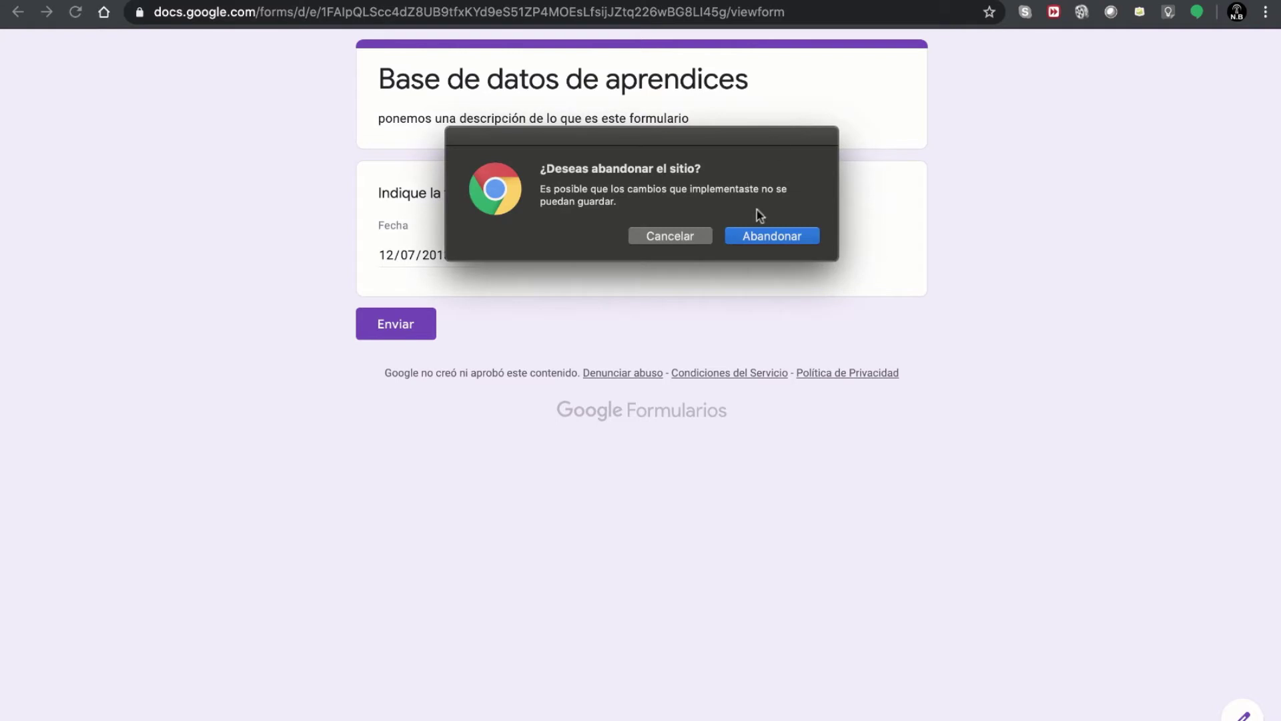
{"action": "left_click", "coordinate": [757, 237]}
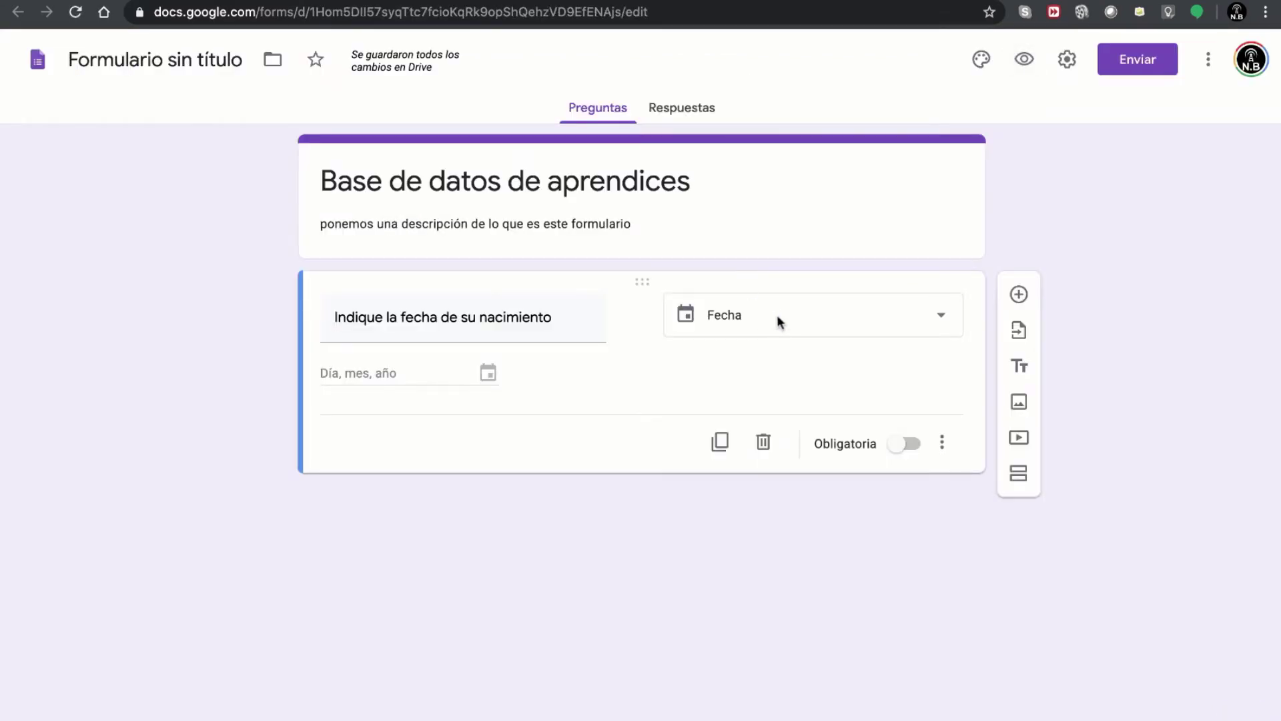
- Switch the question type to Hora and retitle it 'Indique la hora'
{"action": "left_click", "coordinate": [945, 328]}
{"action": "left_click", "coordinate": [752, 569]}
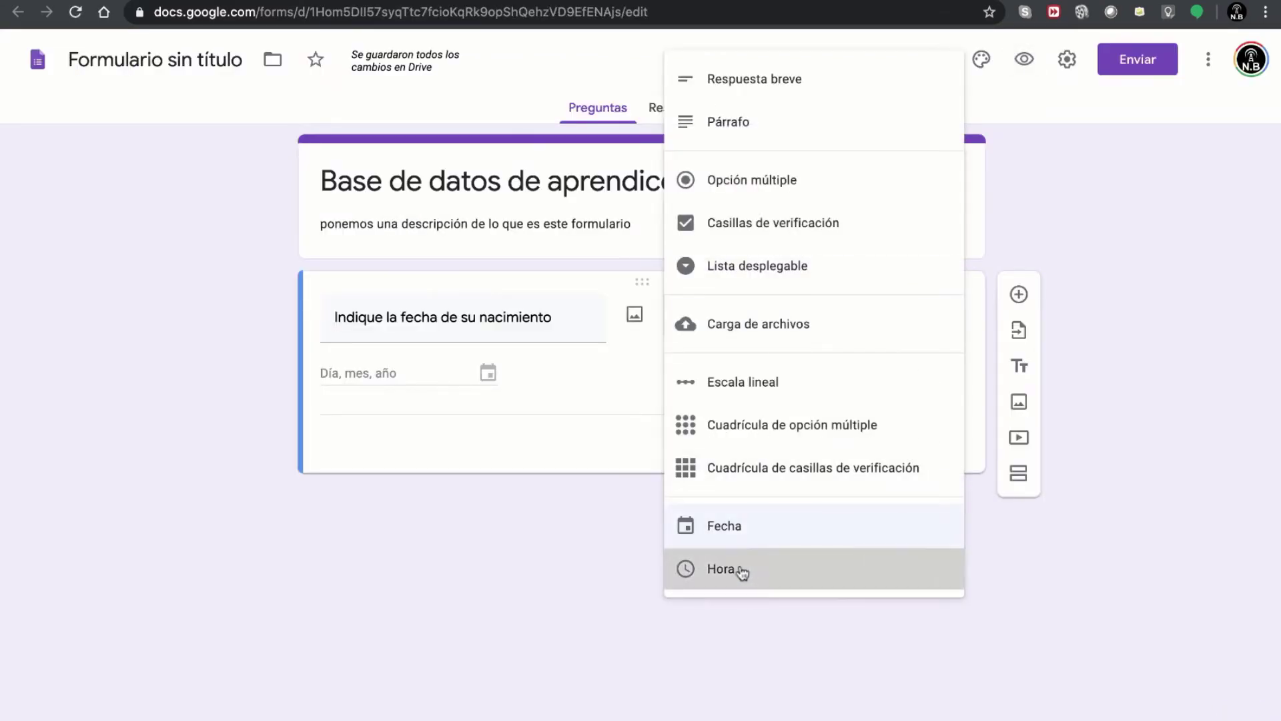
{"action": "triple_click", "coordinate": [452, 326]}
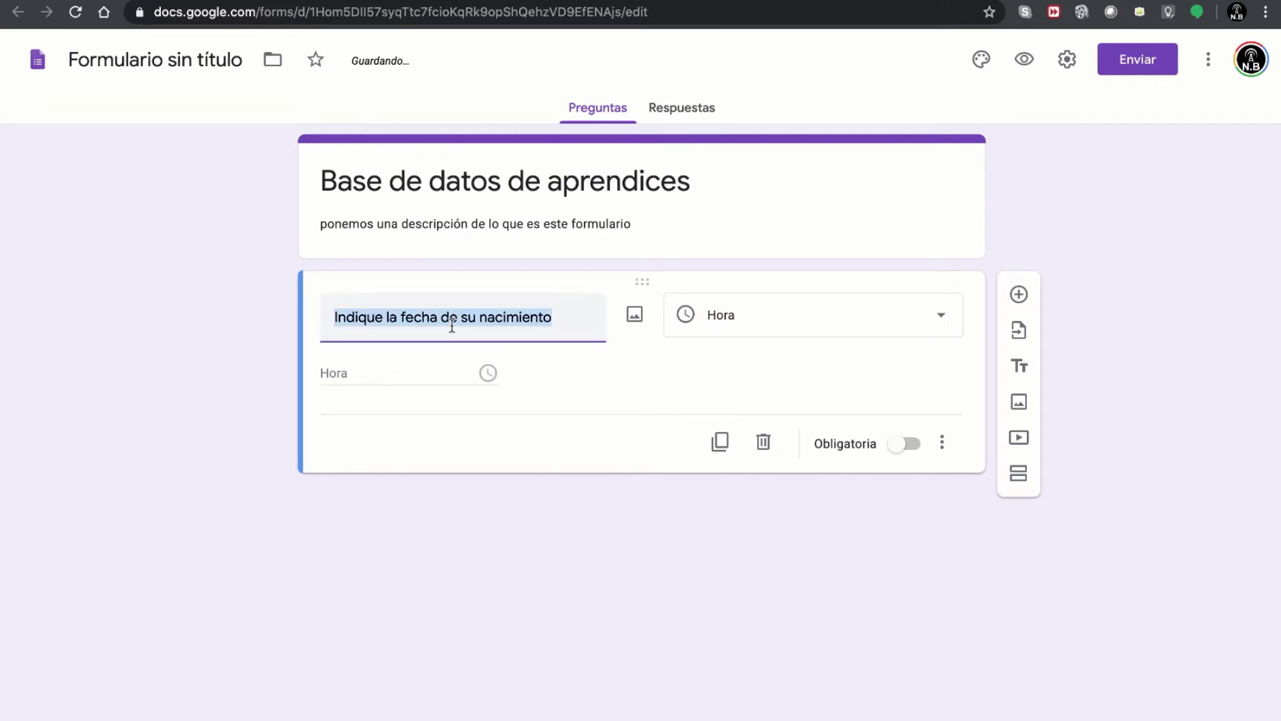
{"action": "type", "text": "Indi"}
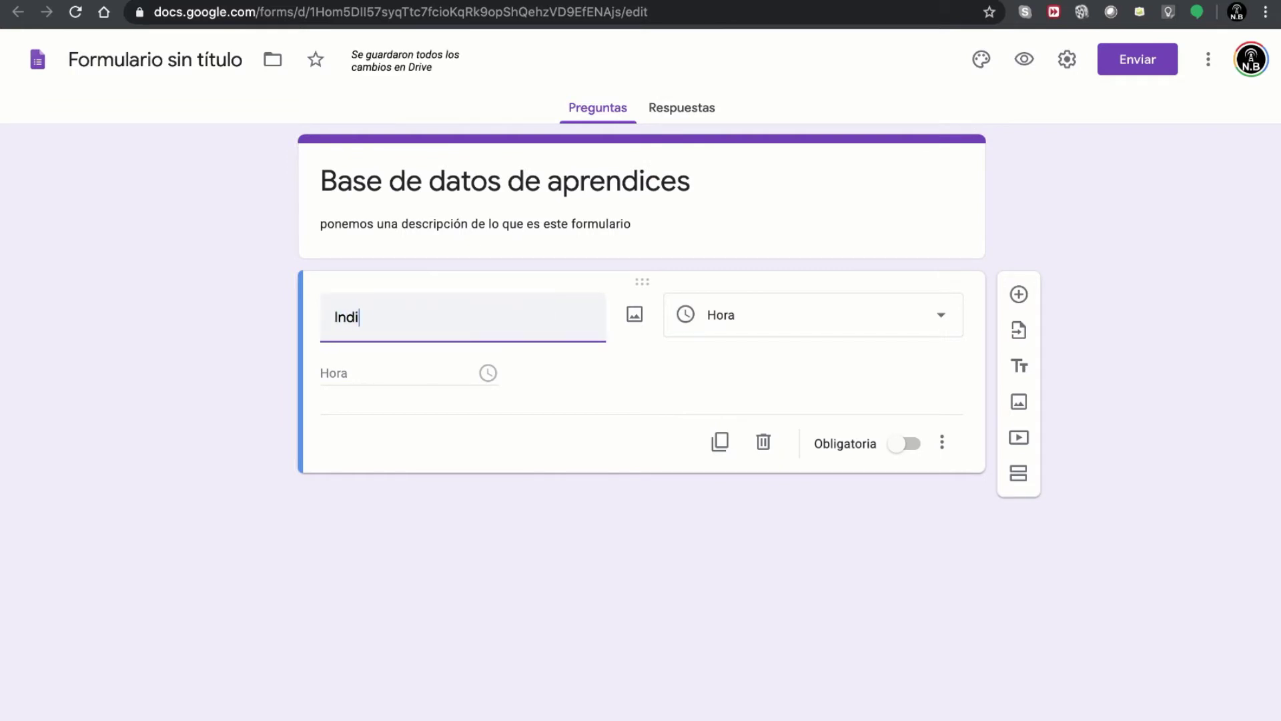
{"action": "type", "text": "que la ho"}
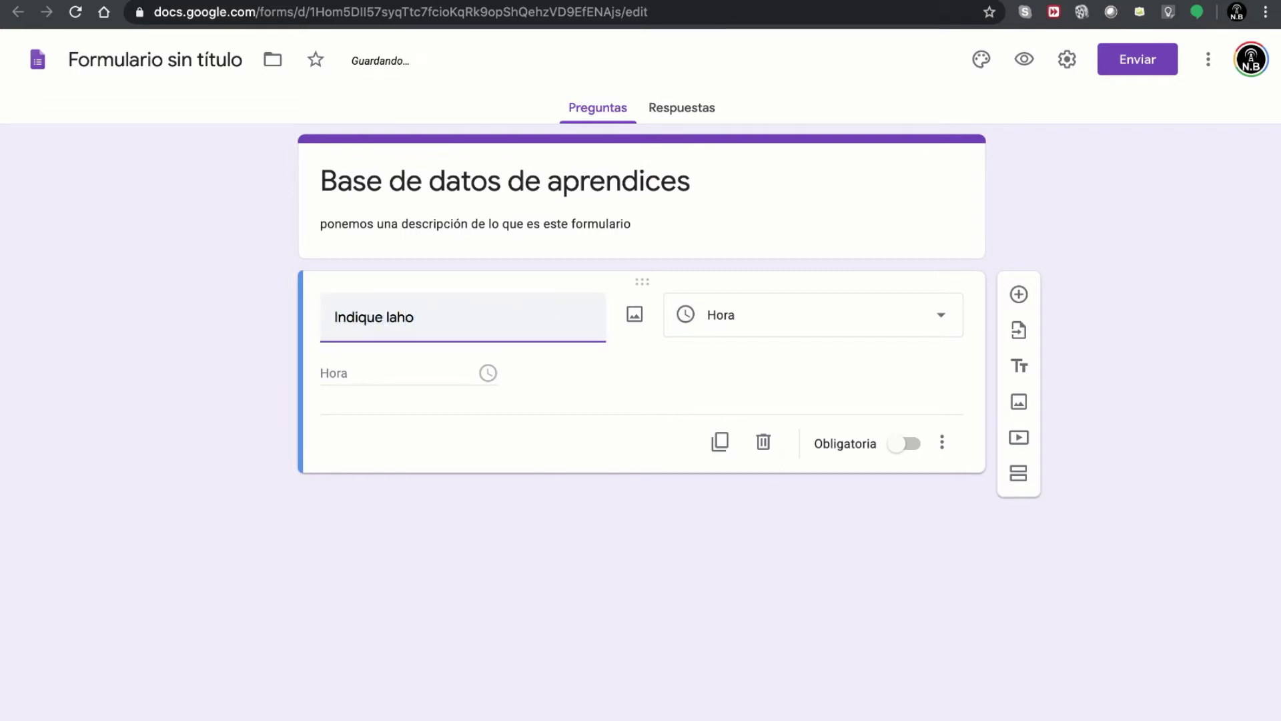
{"action": "type", "text": "ra"}
- Preview the form, answer the time question with 14:45, then leave the preview
{"action": "left_click", "coordinate": [351, 372]}
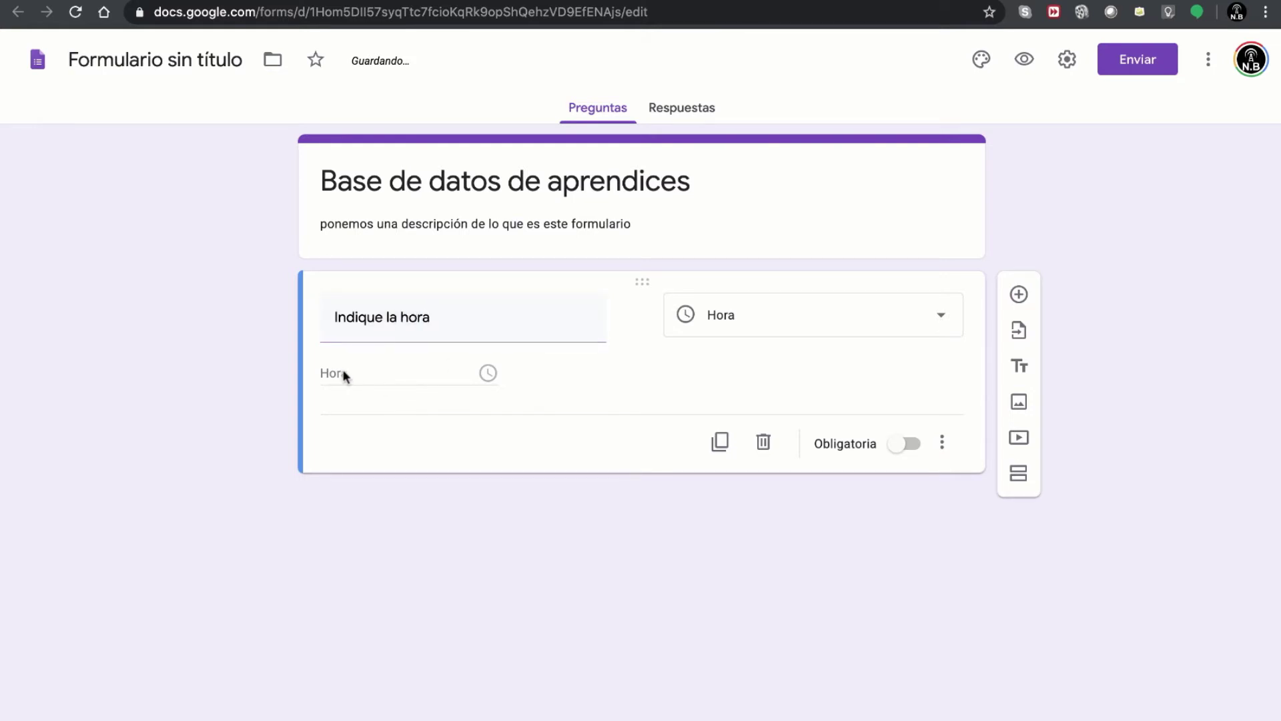
{"action": "left_click", "coordinate": [1024, 59]}
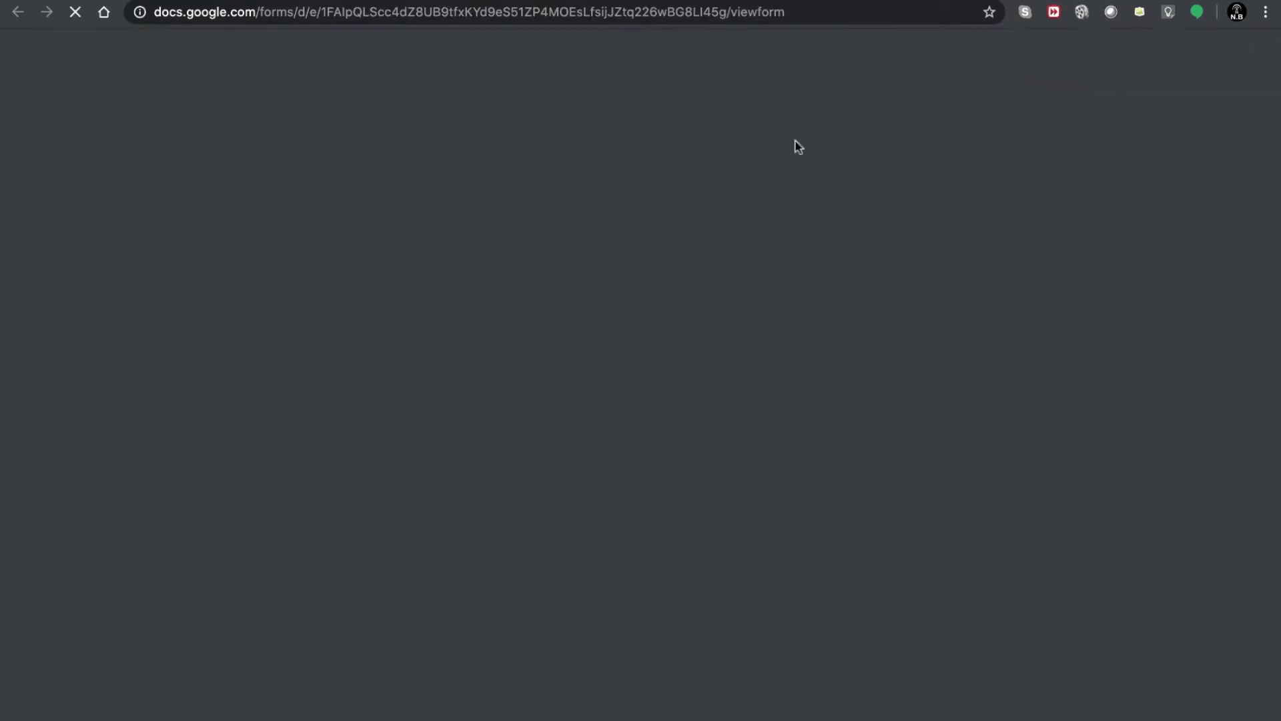
{"action": "left_click", "coordinate": [384, 265]}
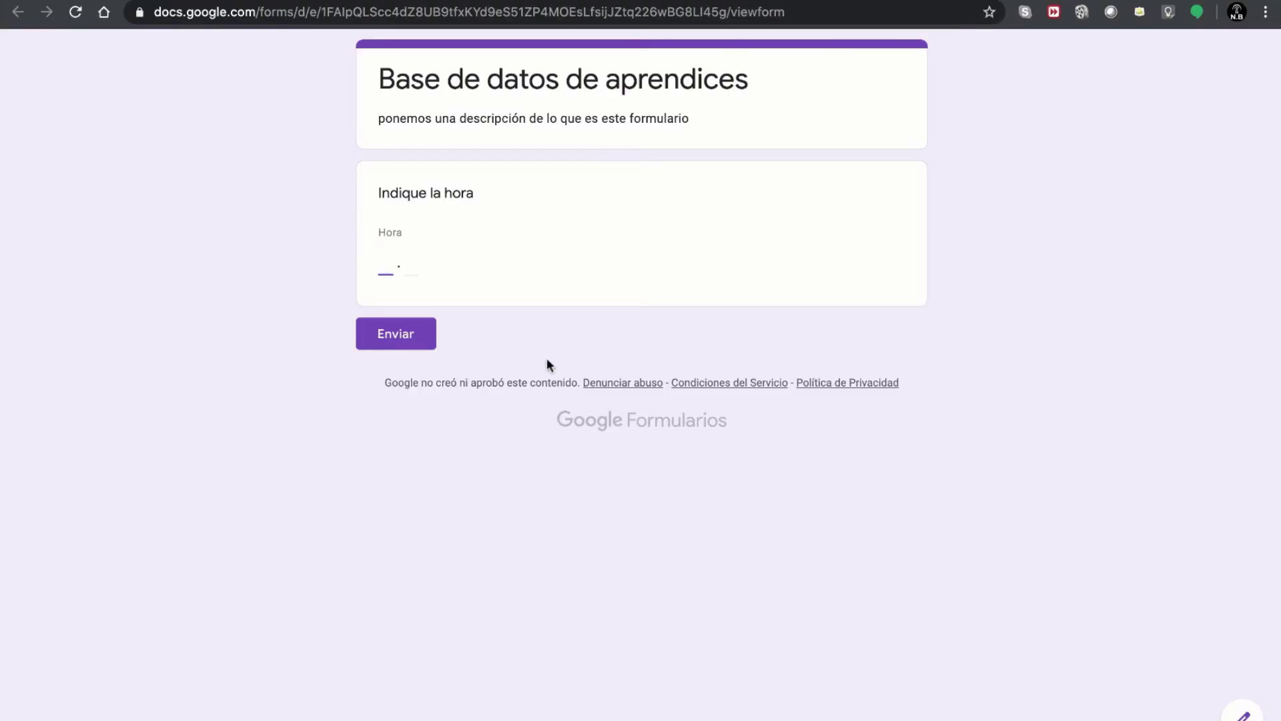
{"action": "type", "text": "14"}
{"action": "key", "text": "Tab"}
{"action": "type", "text": "45"}
{"action": "left_click", "coordinate": [480, 302]}
{"action": "key", "text": "super+w"}
{"action": "left_click", "coordinate": [772, 235]}
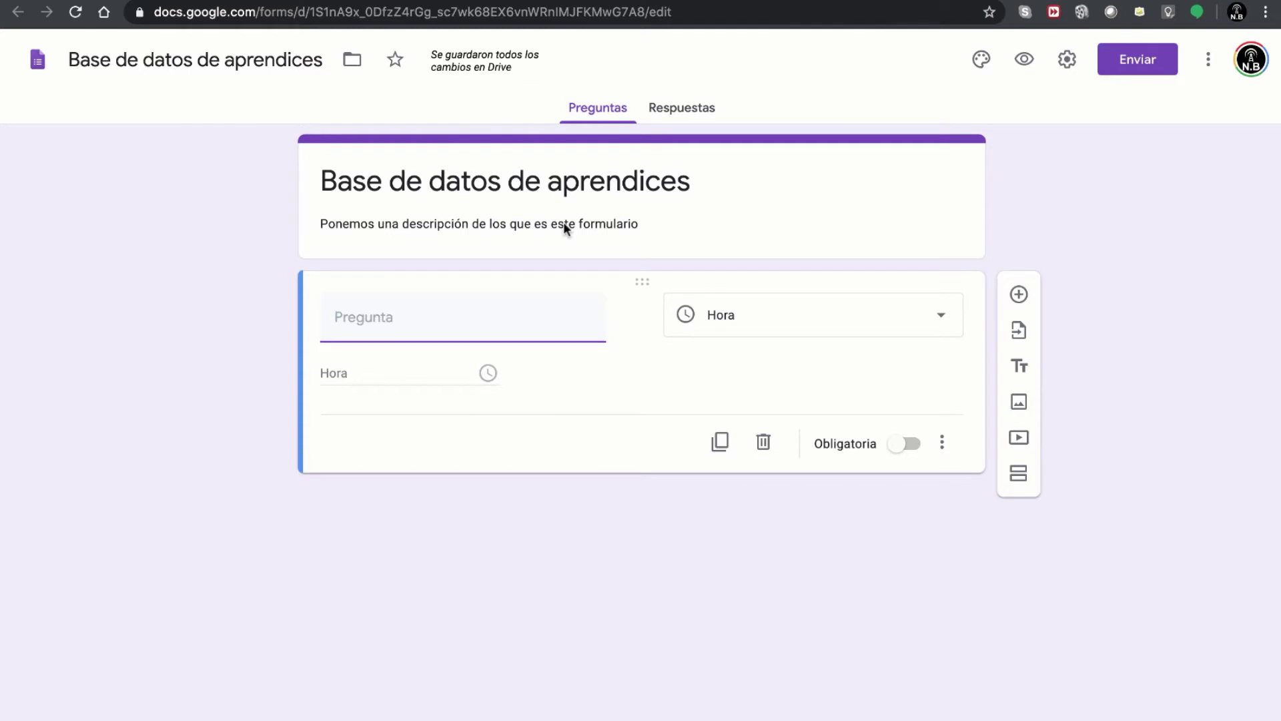
- Dismiss the question-type list unchanged and switch to the GoConqr mind map of the form plan
{"action": "left_click", "coordinate": [787, 323]}
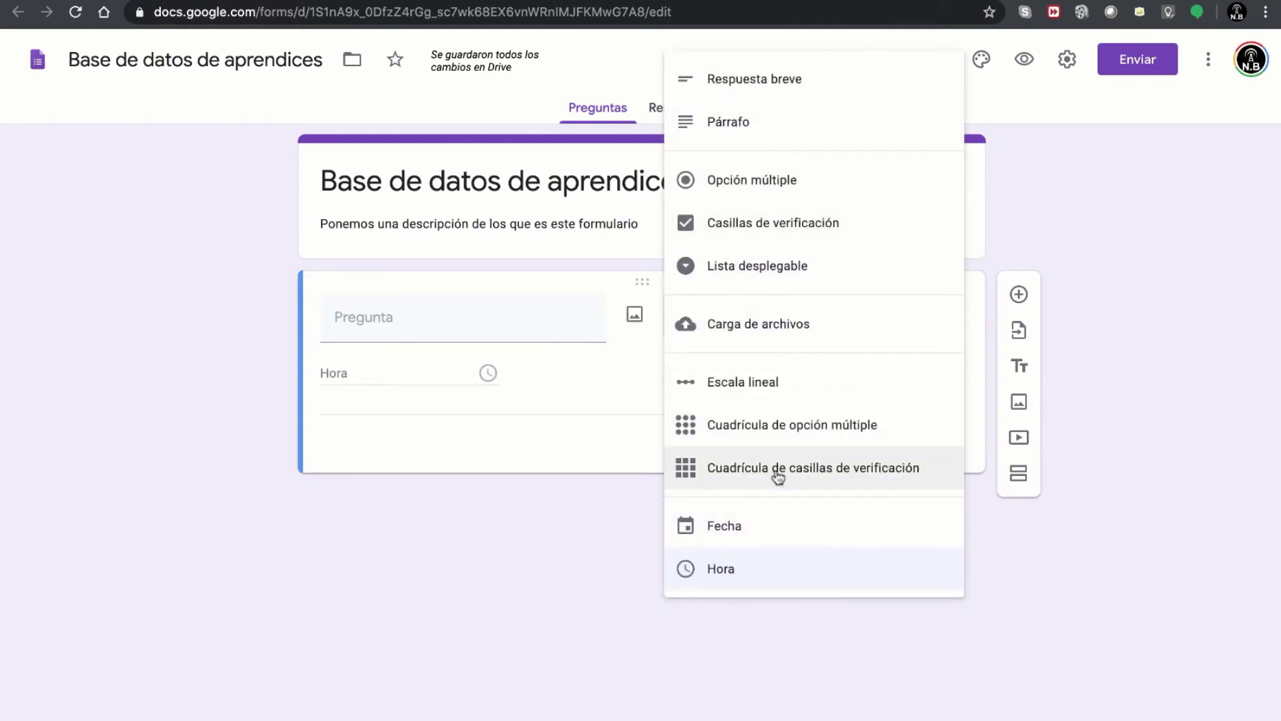
{"action": "left_click", "coordinate": [209, 292]}
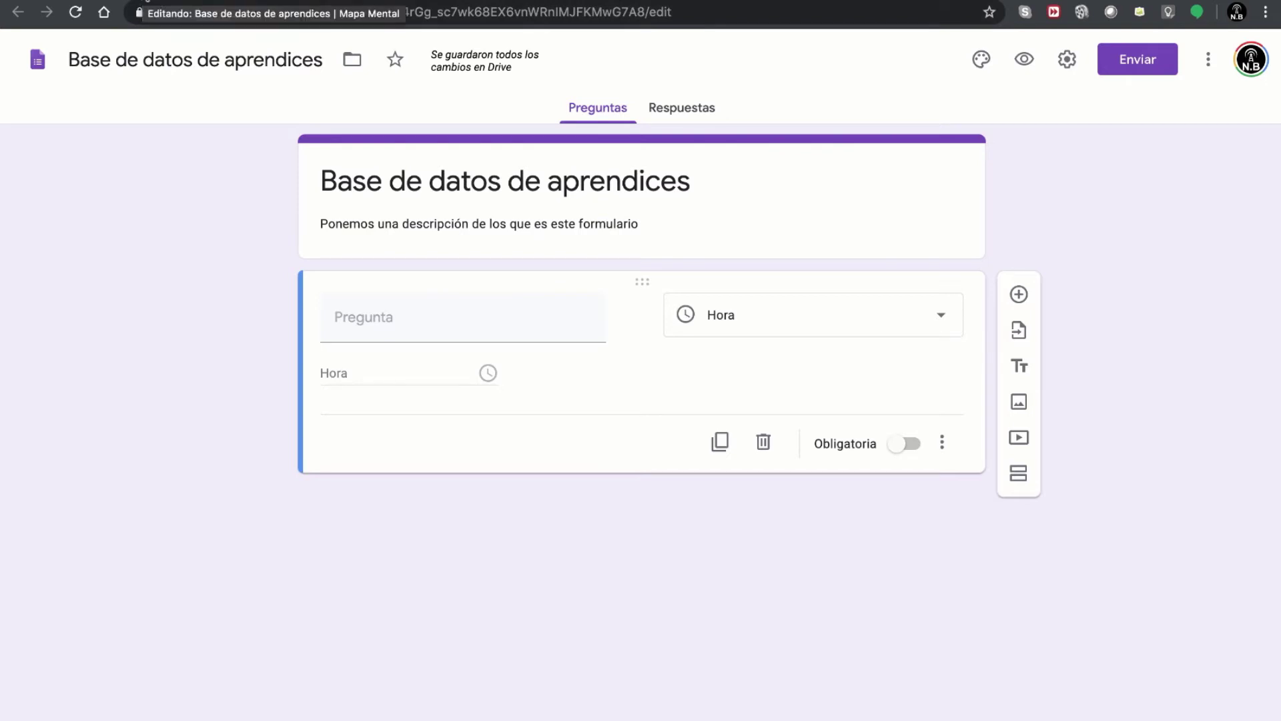
{"action": "left_click", "coordinate": [144, 2]}
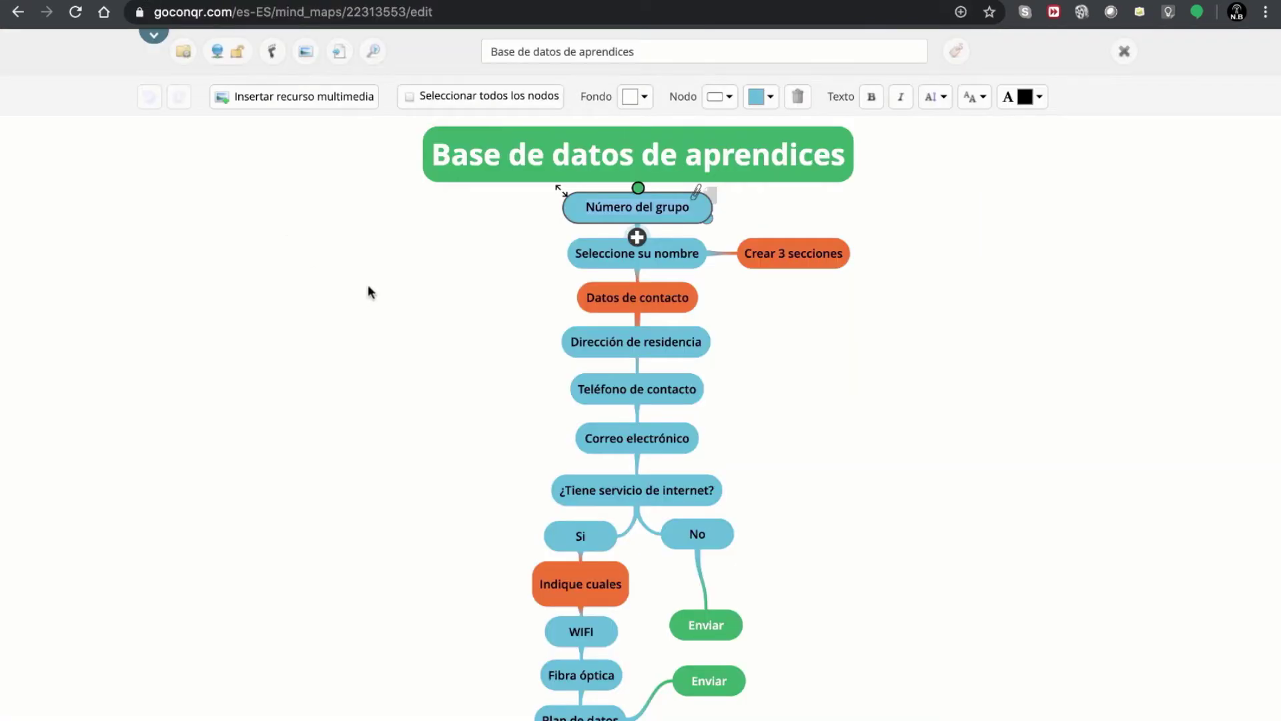
- Check the Grupo A and Grupo C headings in the base de datos sheet, then return to the form
{"action": "left_click", "coordinate": [452, 267]}
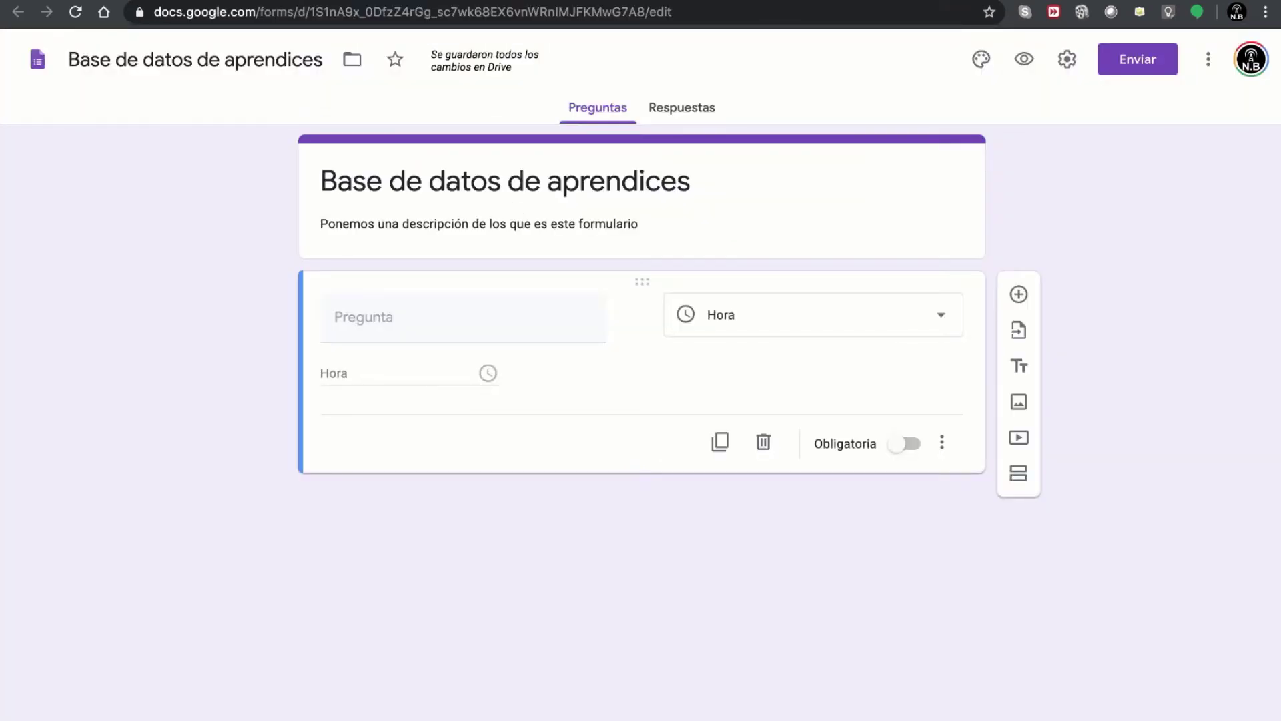
{"action": "left_click", "coordinate": [752, 0]}
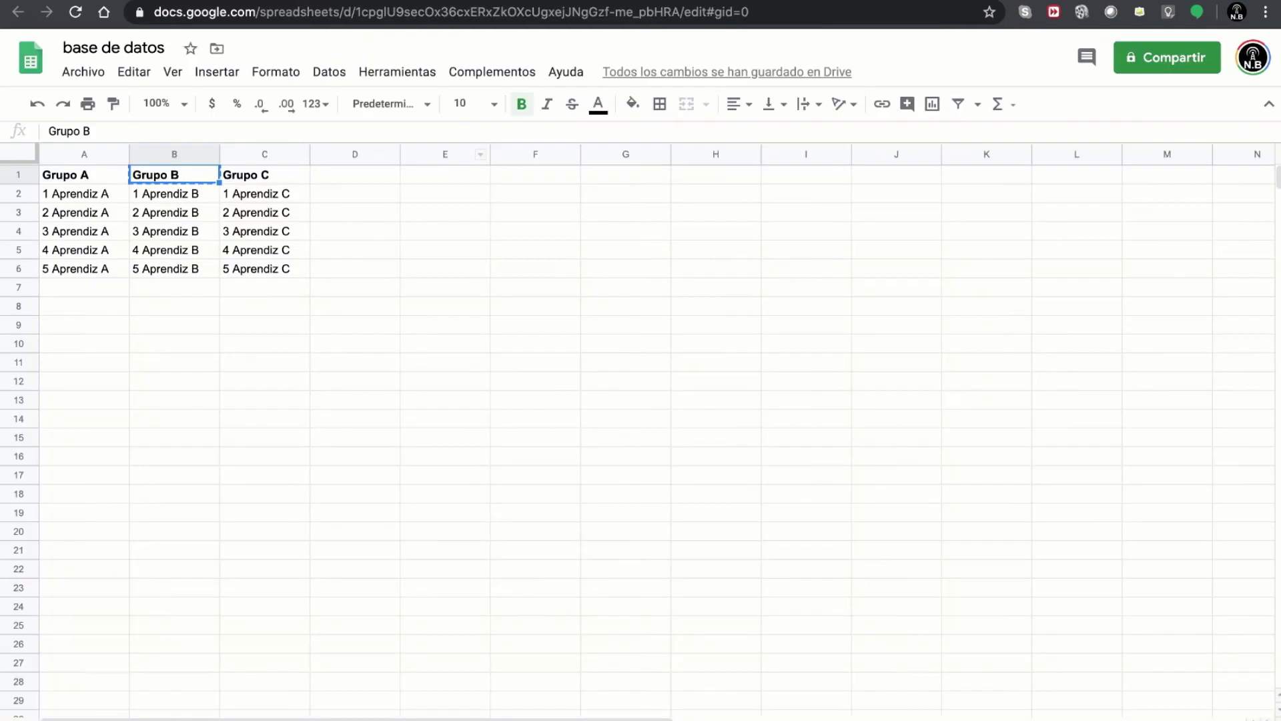
{"action": "left_click", "coordinate": [67, 178]}
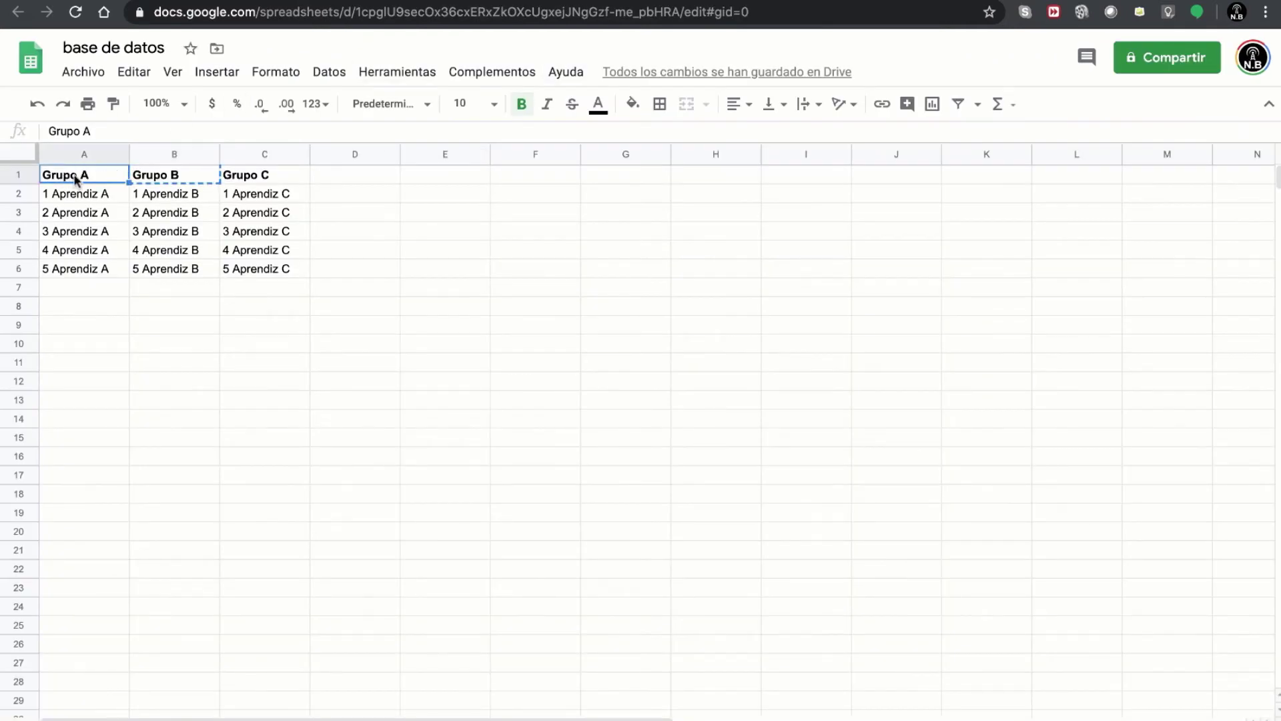
{"action": "left_click", "coordinate": [239, 177]}
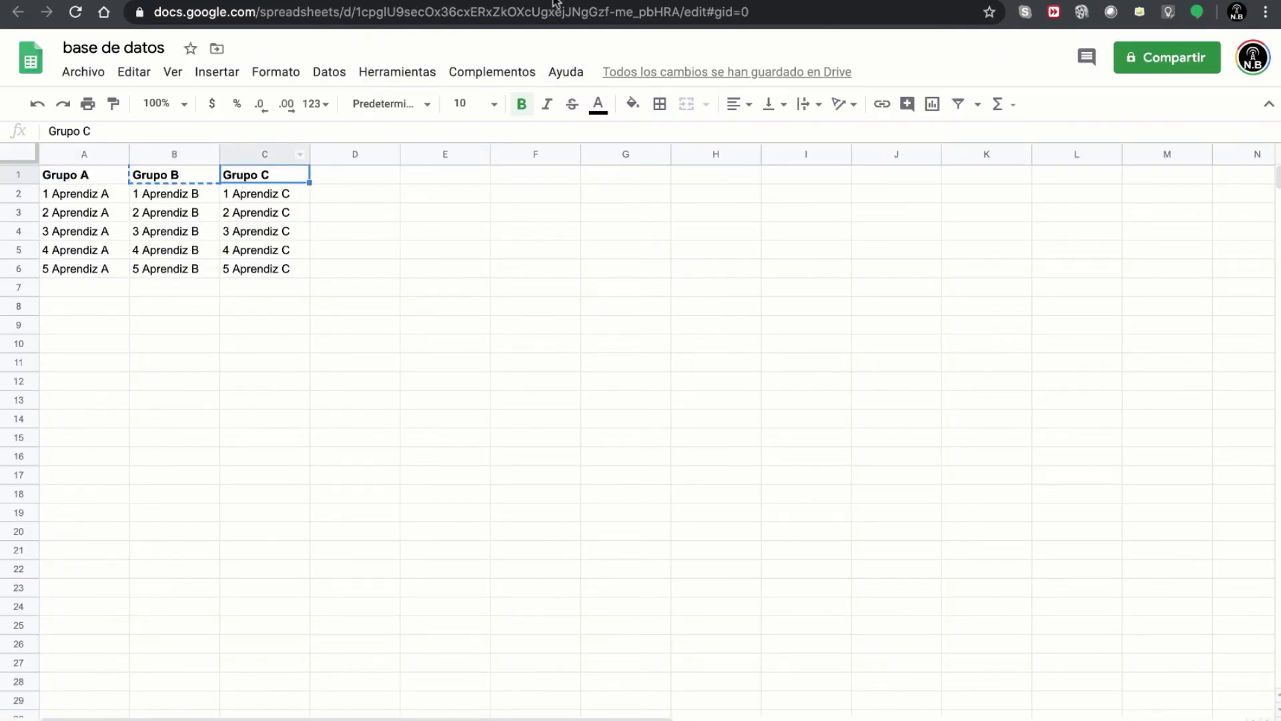
{"action": "left_click", "coordinate": [553, 0]}
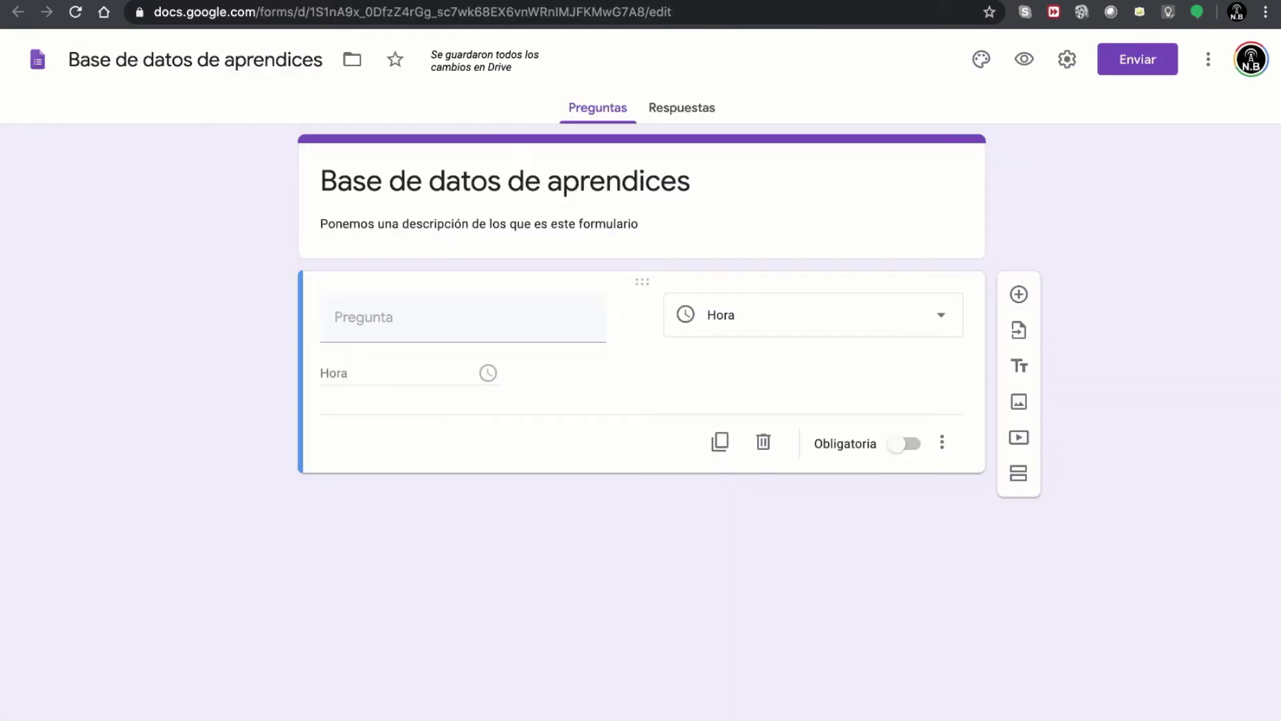
- Title the question 'Selecciones su grupo' and make it a Lista desplegable
{"action": "left_click", "coordinate": [378, 331]}
{"action": "type", "text": "Sele"}
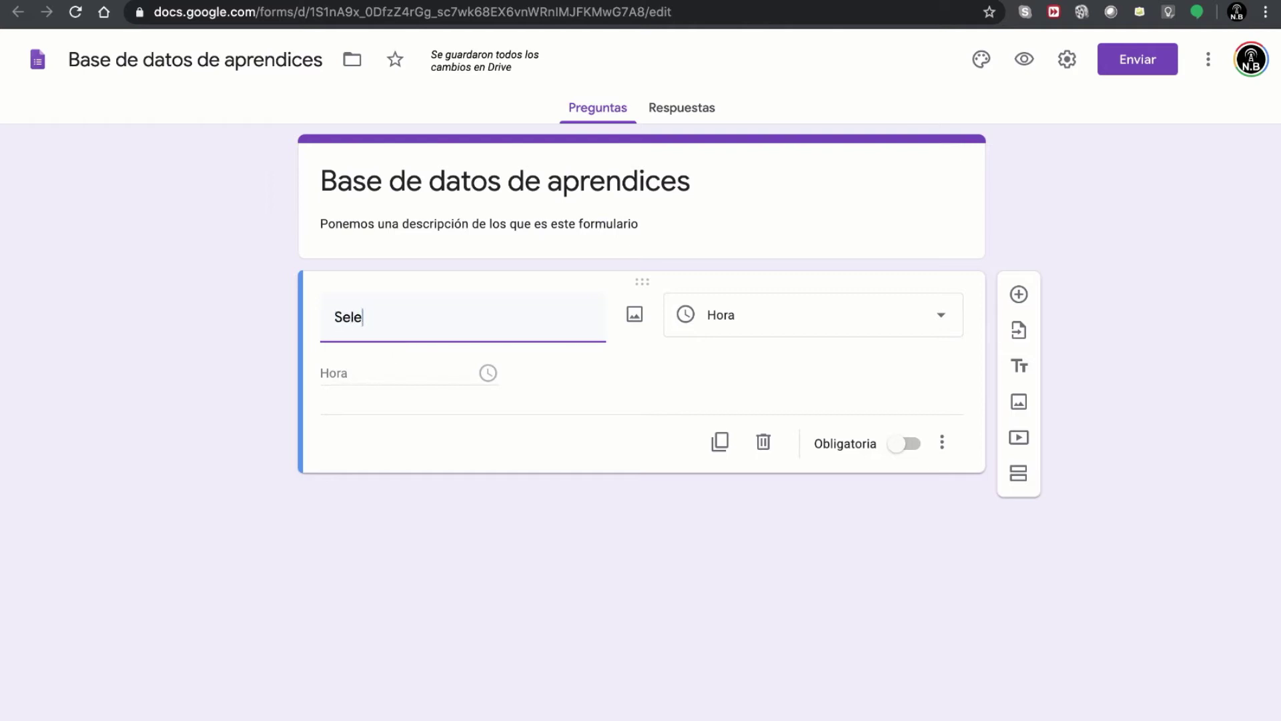
{"action": "type", "text": "cio"}
{"action": "key", "text": "BackSpace"}
{"action": "type", "text": "ciones su grupo"}
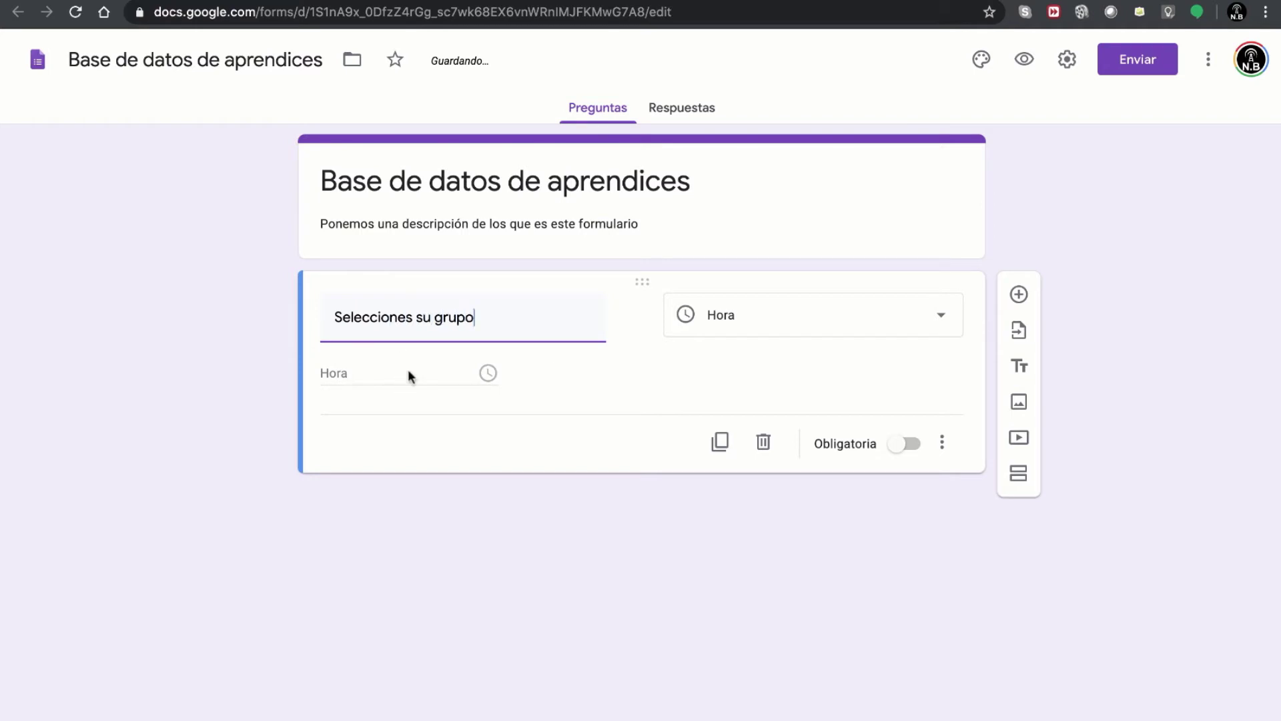
{"action": "left_click", "coordinate": [756, 332]}
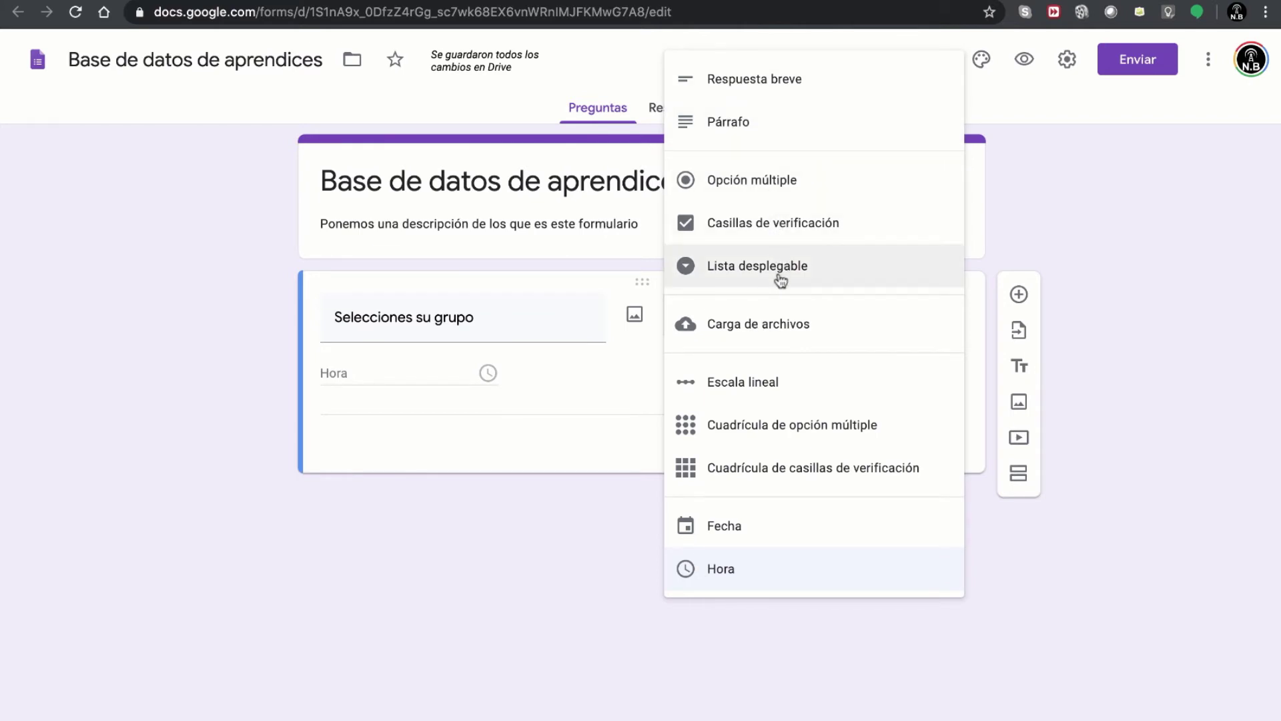
{"action": "left_click", "coordinate": [769, 194]}
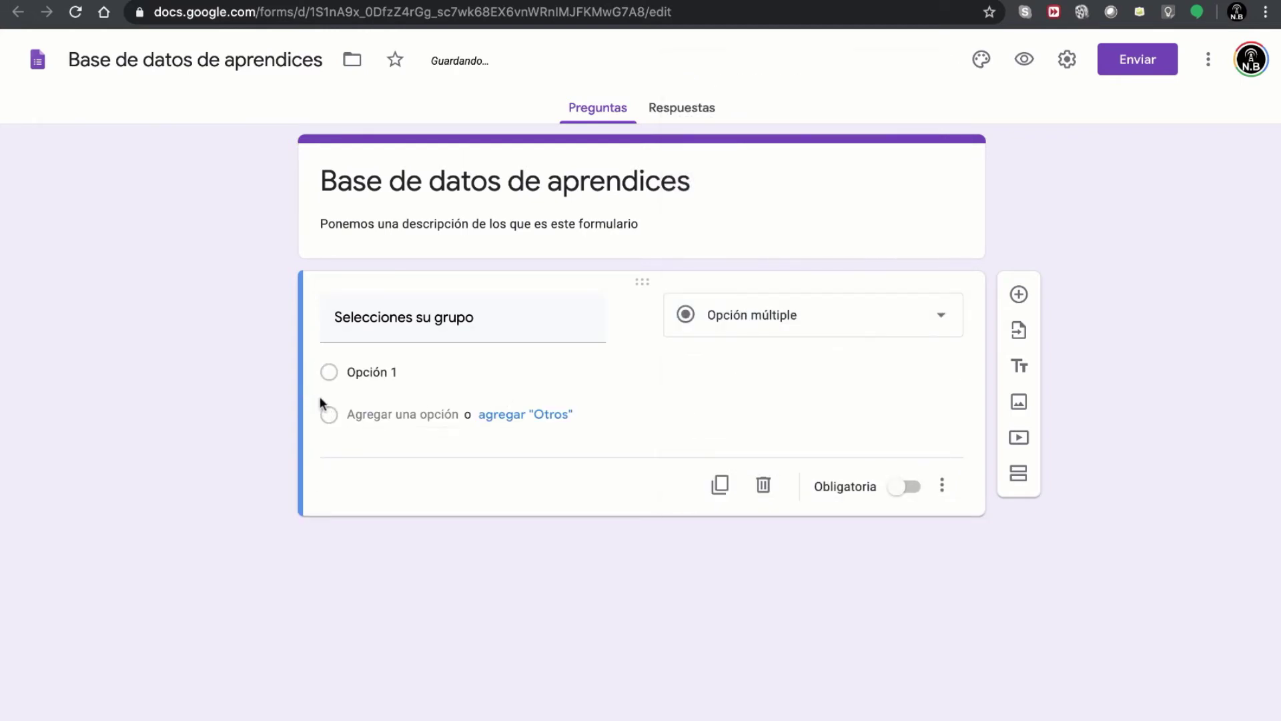
{"action": "left_click", "coordinate": [887, 320]}
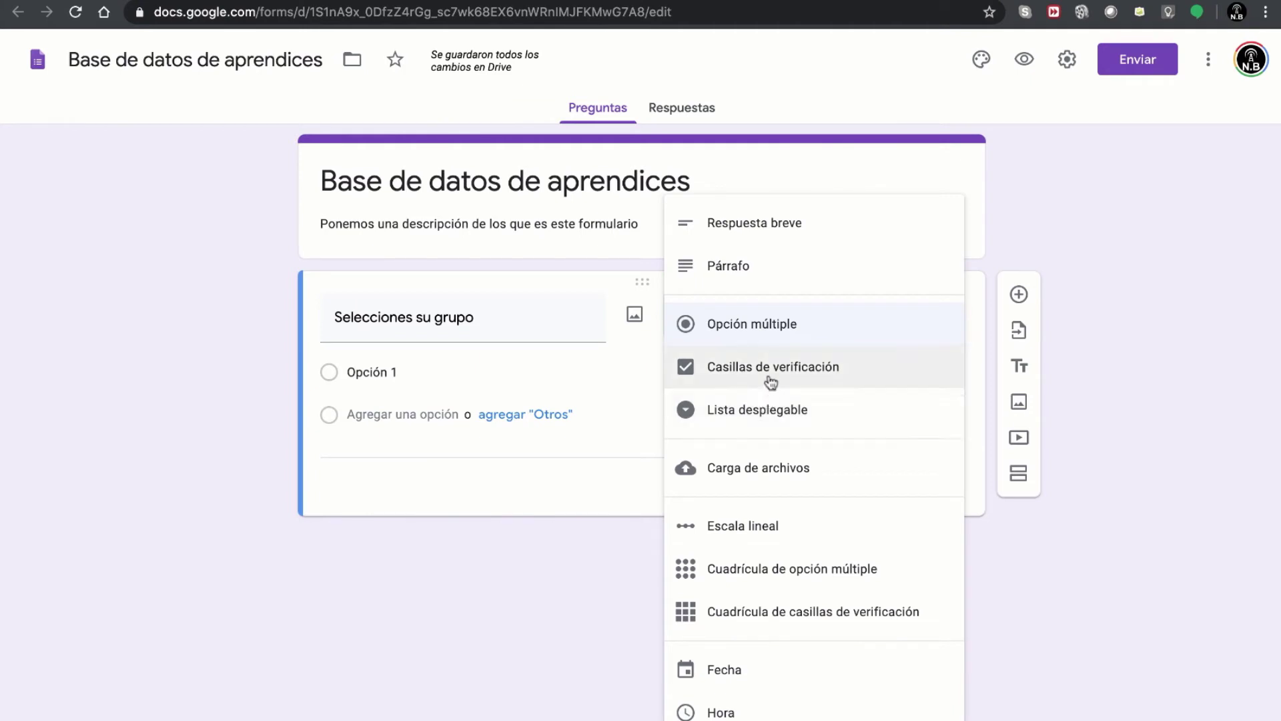
{"action": "left_click", "coordinate": [800, 411]}
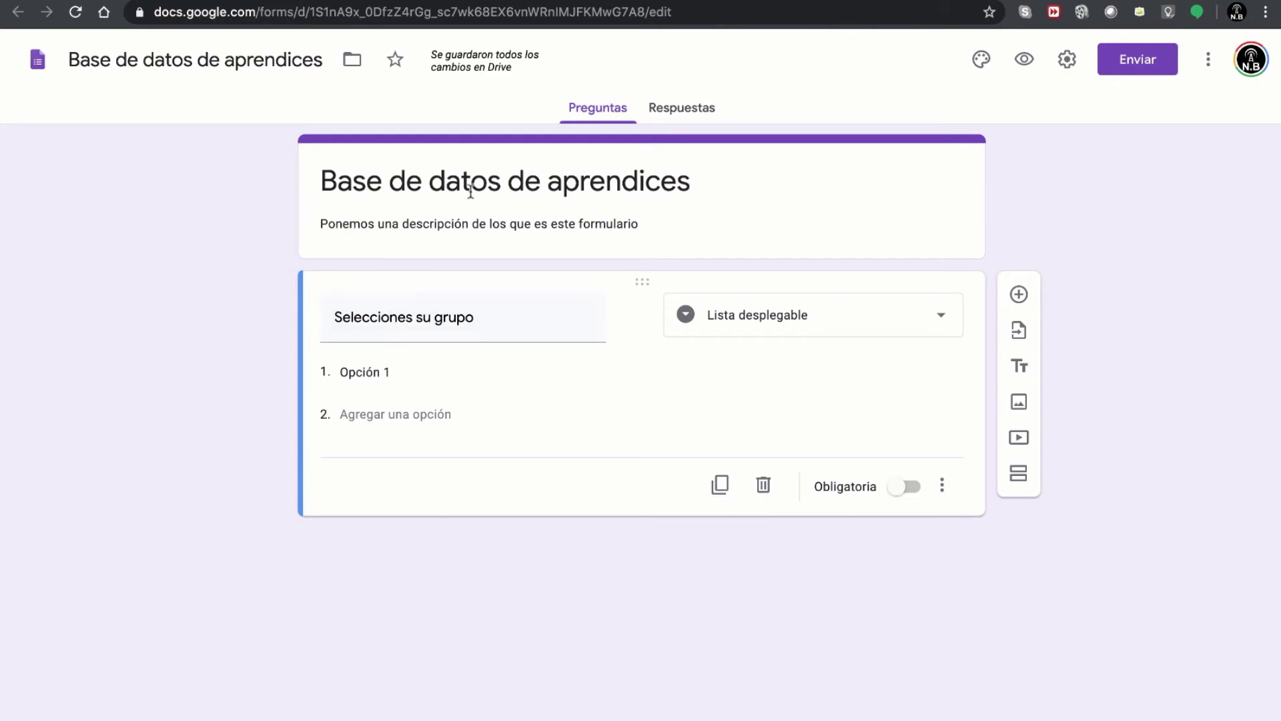
- Enter the dropdown options Grupo A, Grupo B and Grupo C
{"action": "left_click", "coordinate": [388, 375]}
{"action": "type", "text": "Grupa"}
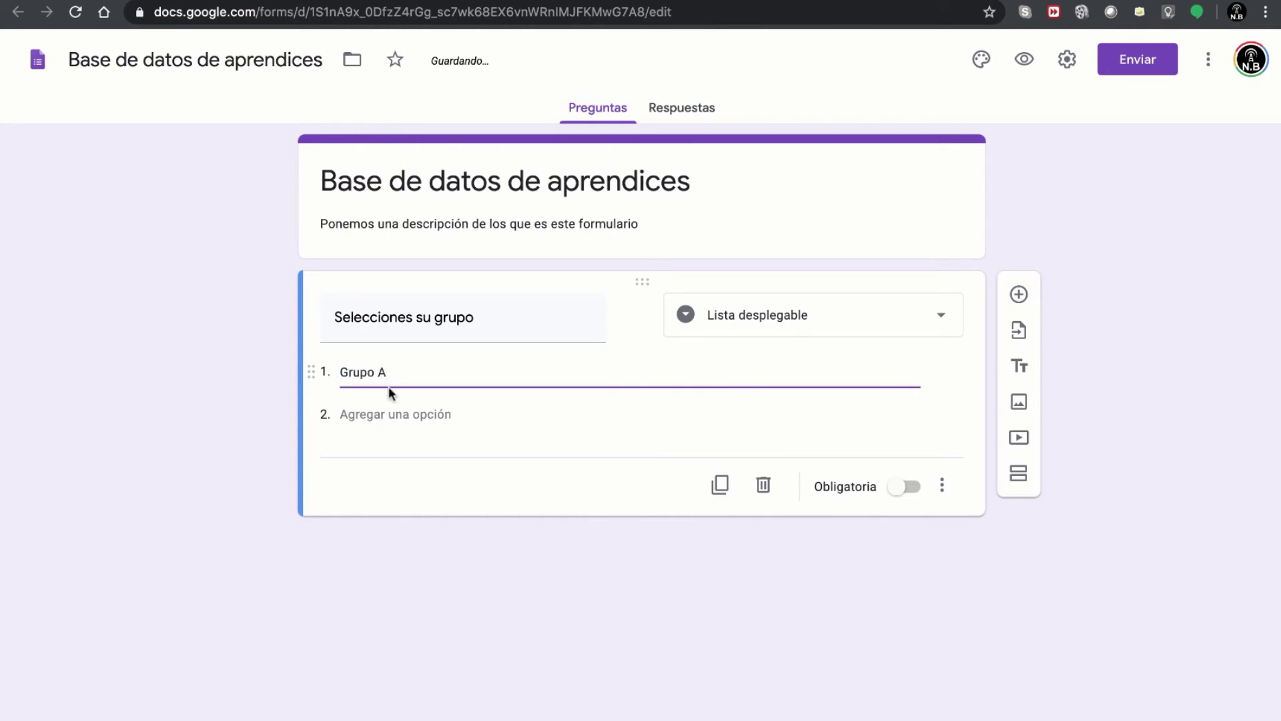
{"action": "left_click", "coordinate": [351, 414]}
{"action": "type", "text": "Grupo B"}
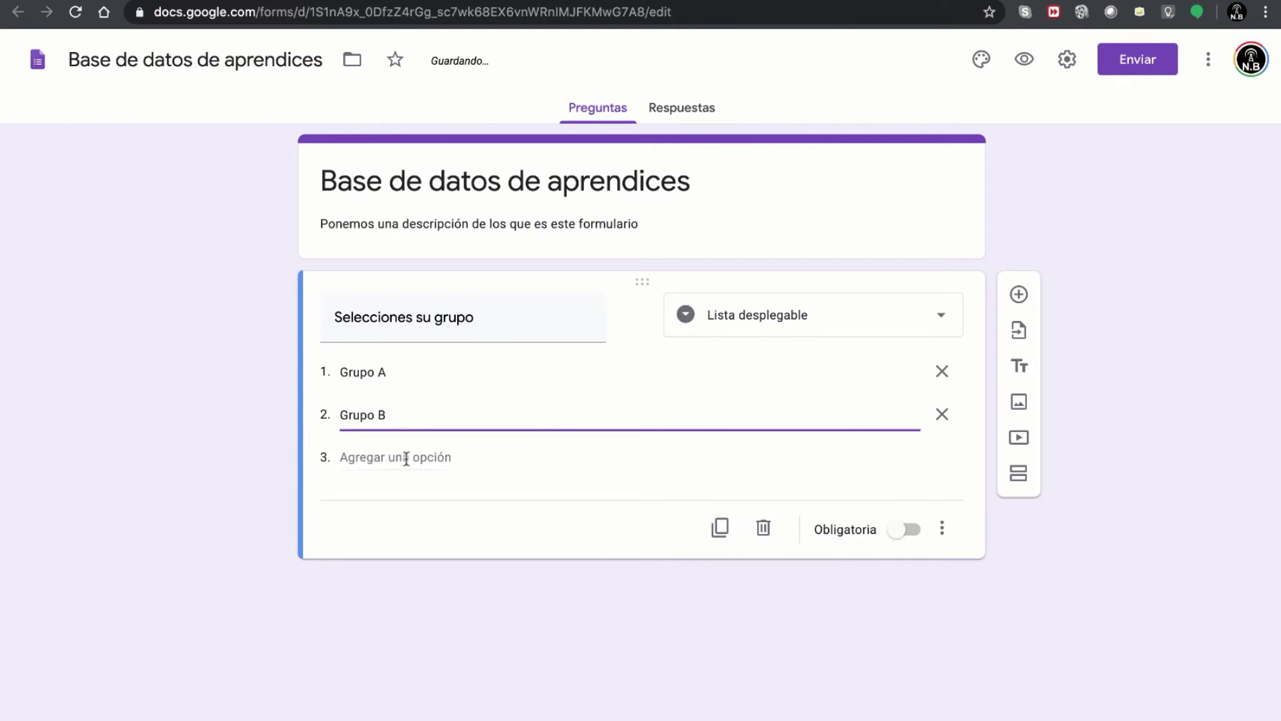
{"action": "left_click", "coordinate": [406, 458]}
{"action": "type", "text": "Grupo "}
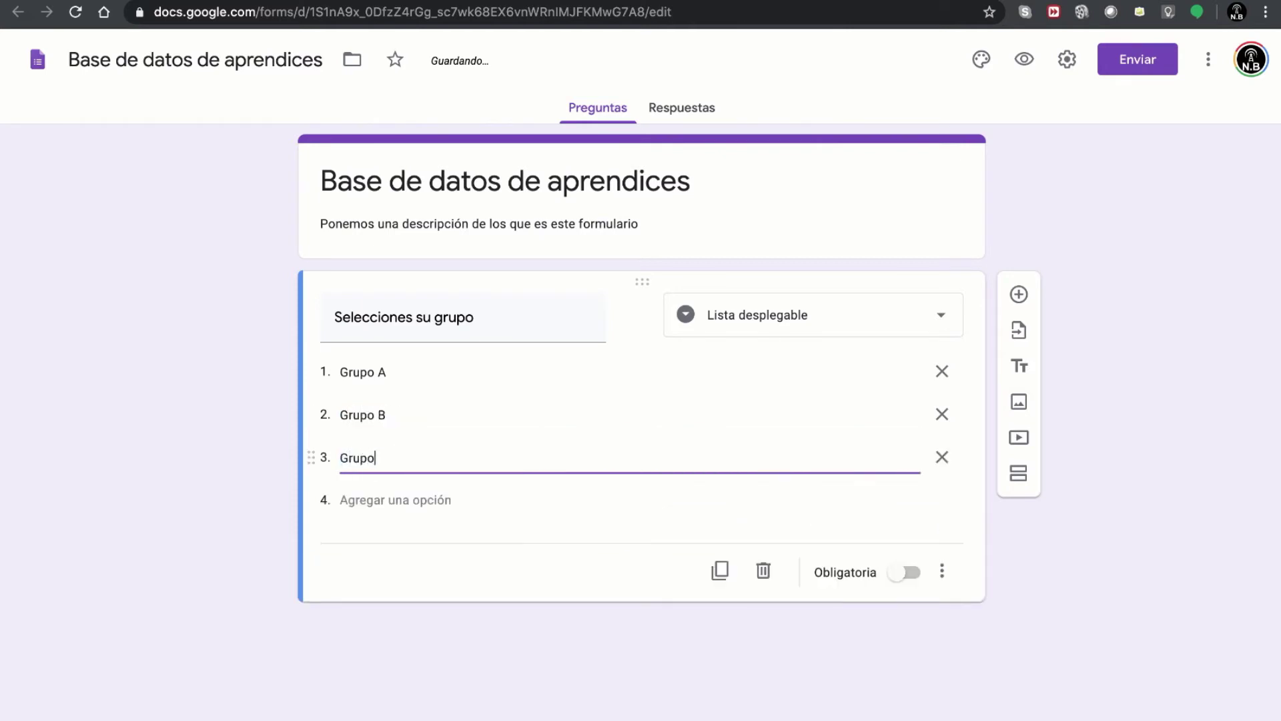
{"action": "type", "text": "C"}
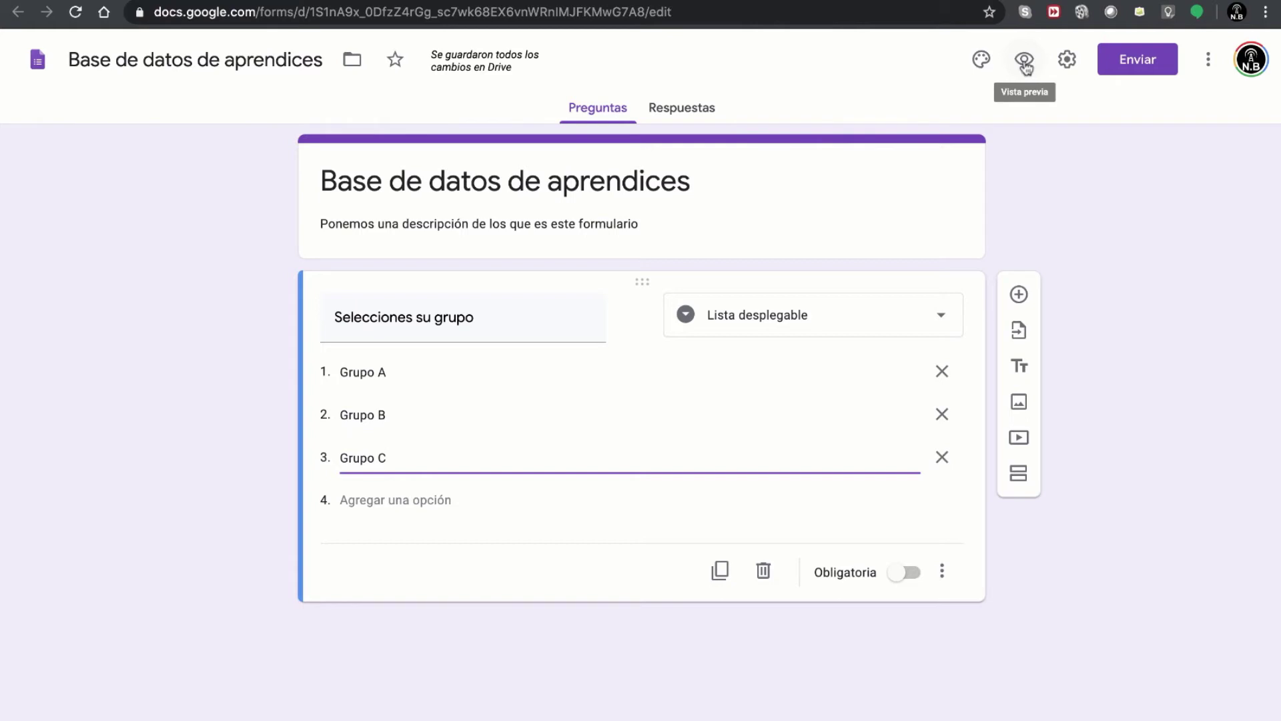
{"action": "left_click", "coordinate": [1027, 61]}
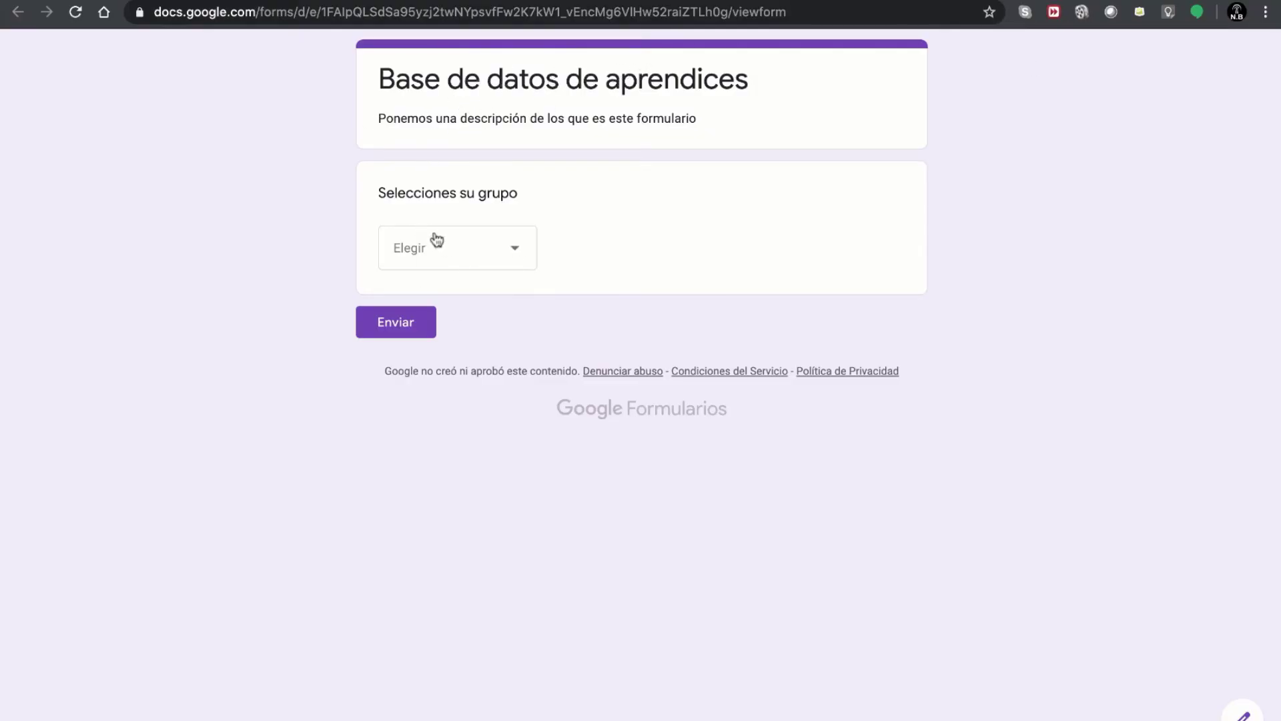
{"action": "left_click_drag", "start_coordinate": [378, 193], "coordinate": [533, 182]}
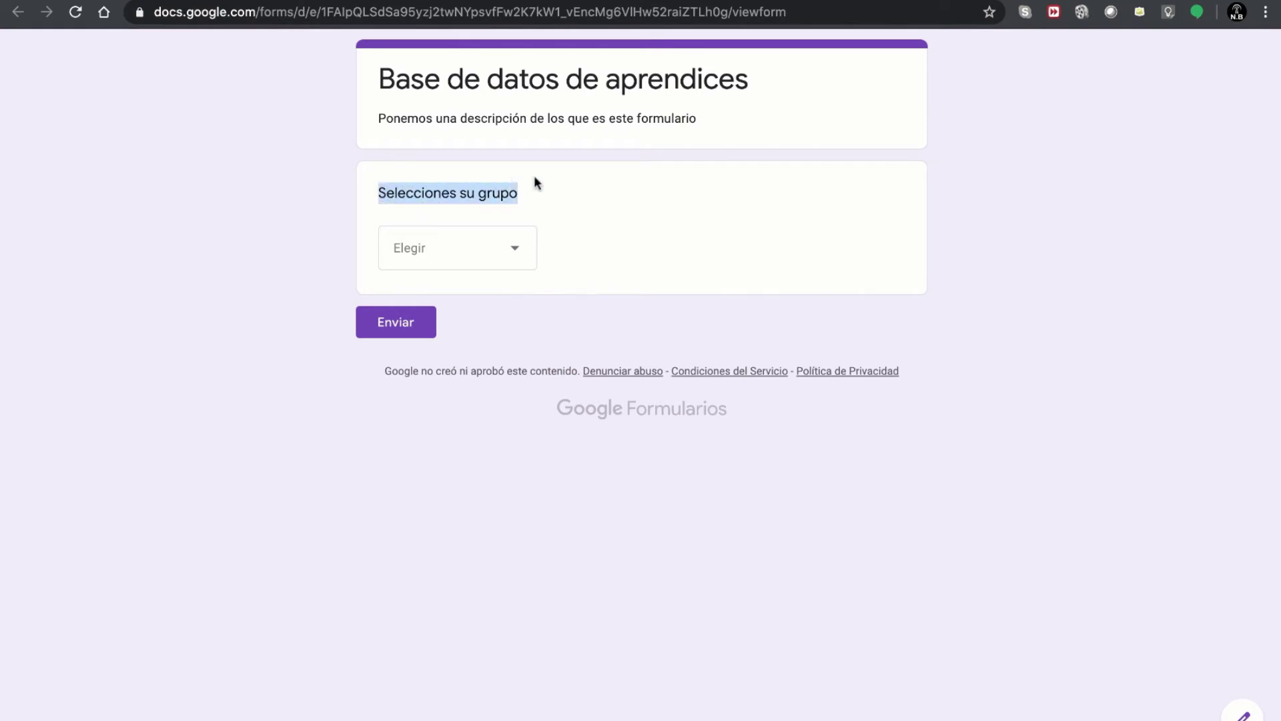
{"action": "left_click", "coordinate": [551, 206]}
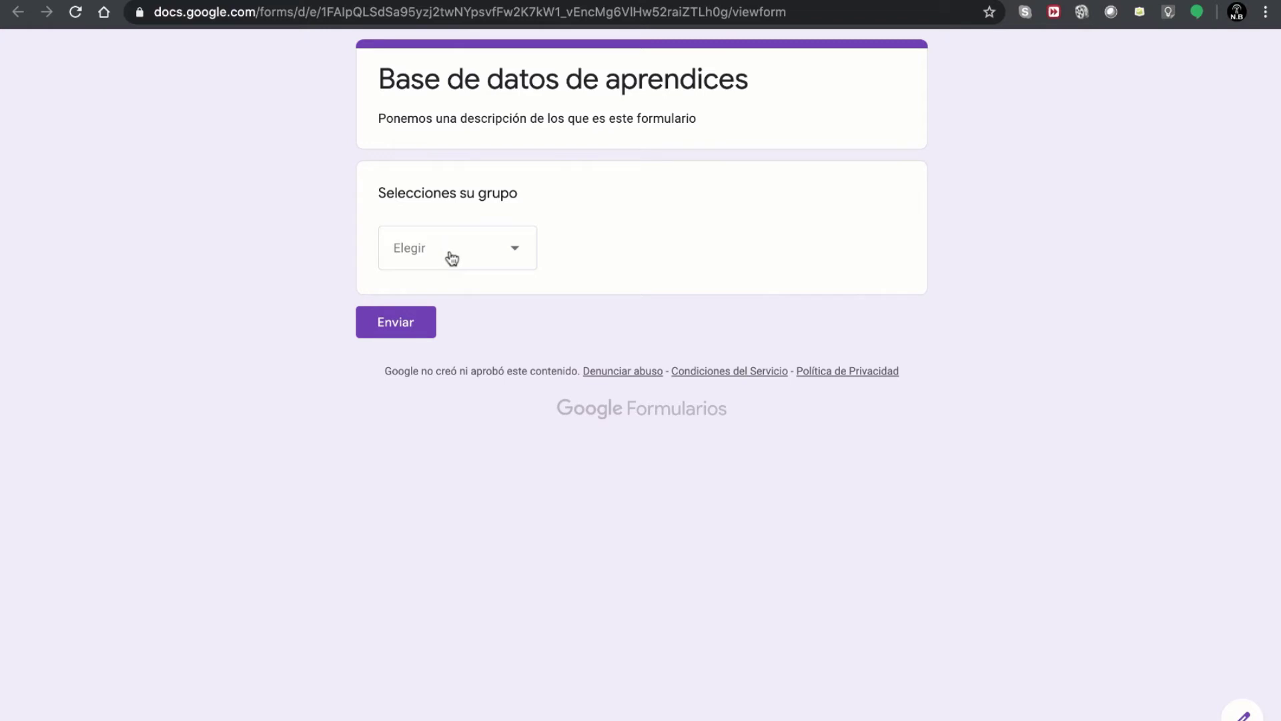
{"action": "left_click", "coordinate": [451, 258]}
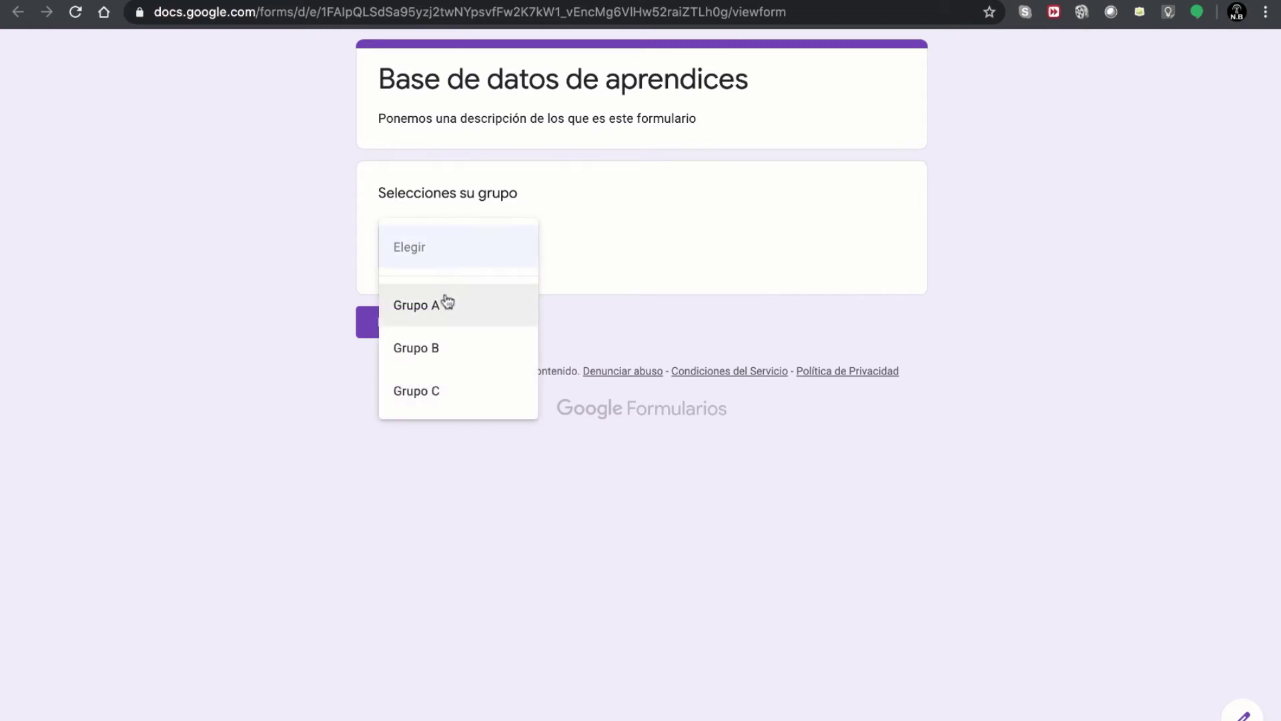
{"action": "left_click", "coordinate": [447, 301]}
{"action": "left_click", "coordinate": [463, 265]}
{"action": "left_click", "coordinate": [449, 303]}
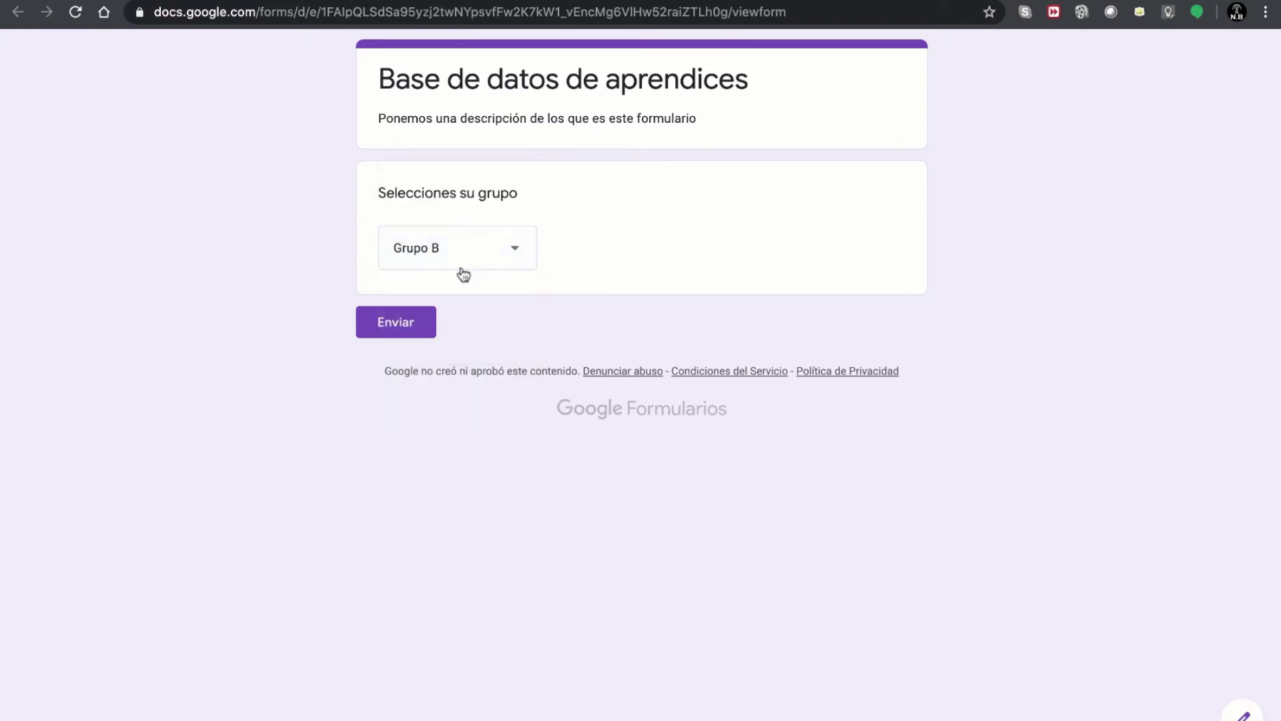
{"action": "left_click", "coordinate": [463, 275]}
{"action": "left_click", "coordinate": [466, 296]}
{"action": "key", "text": "super+r"}
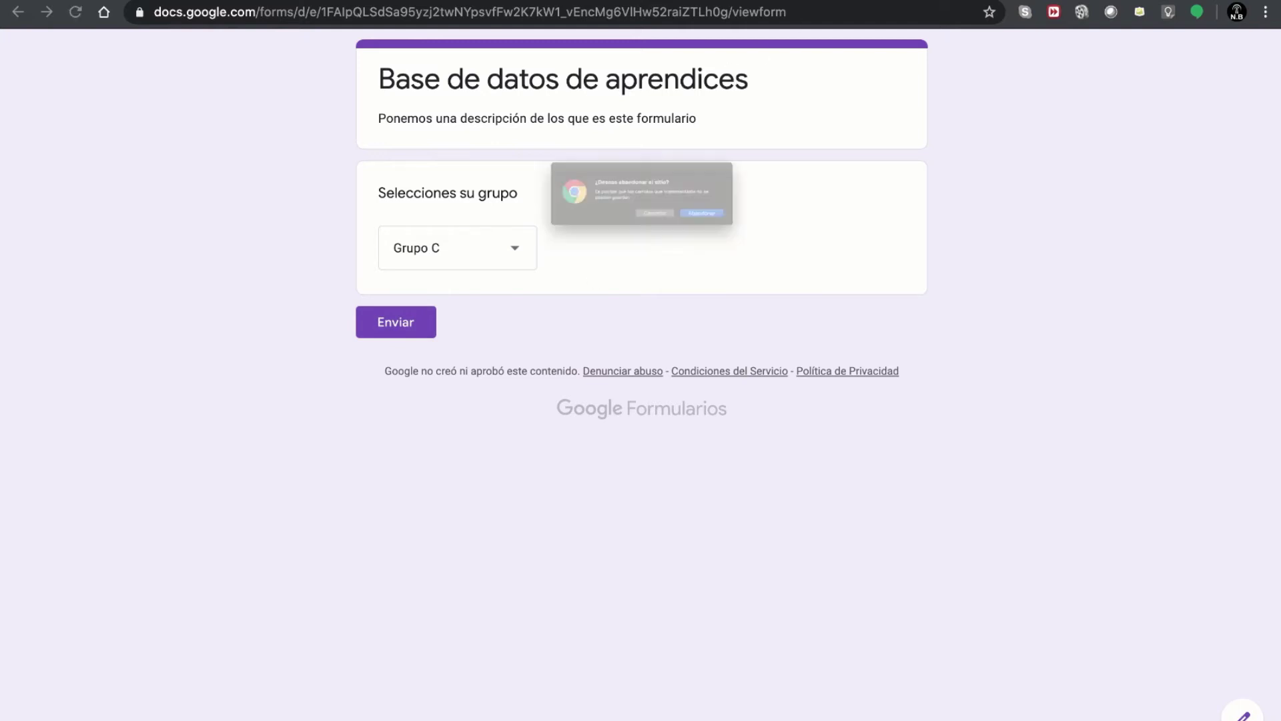
{"action": "left_click", "coordinate": [772, 236]}
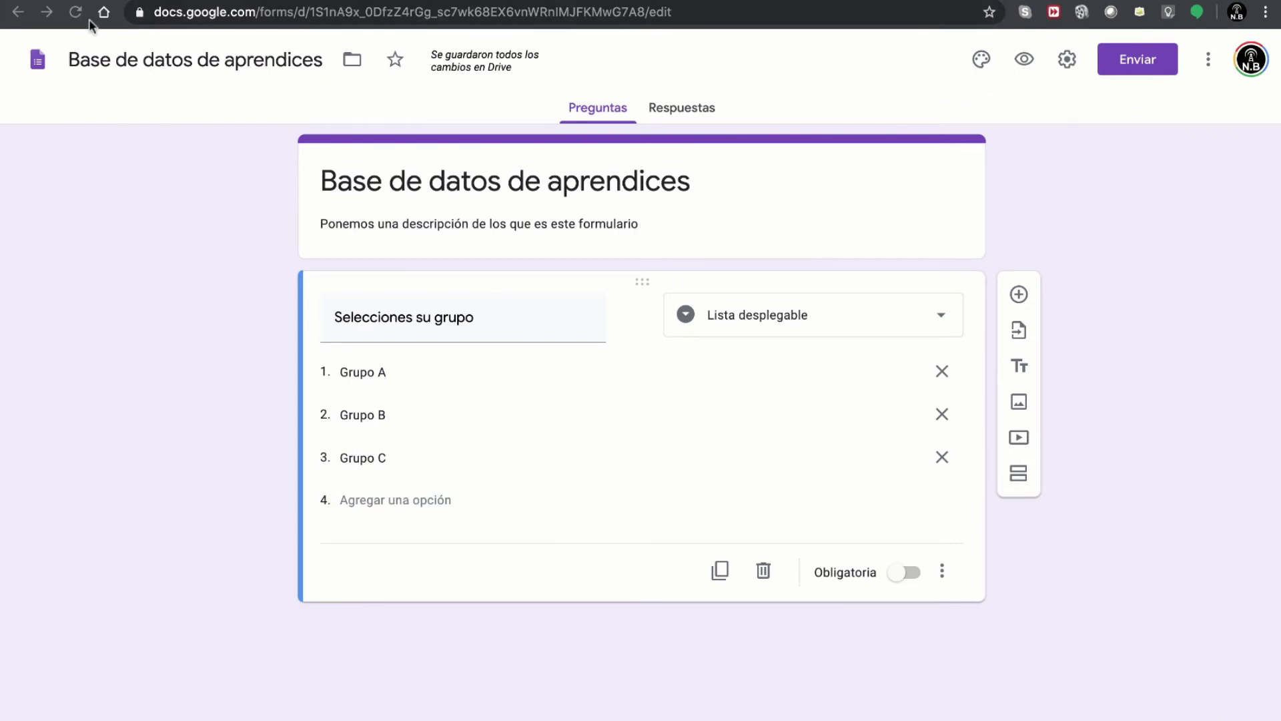
- Review the mind map and the Grupo A, B and C options, then add a section after the group question
{"action": "left_click", "coordinate": [143, 1]}
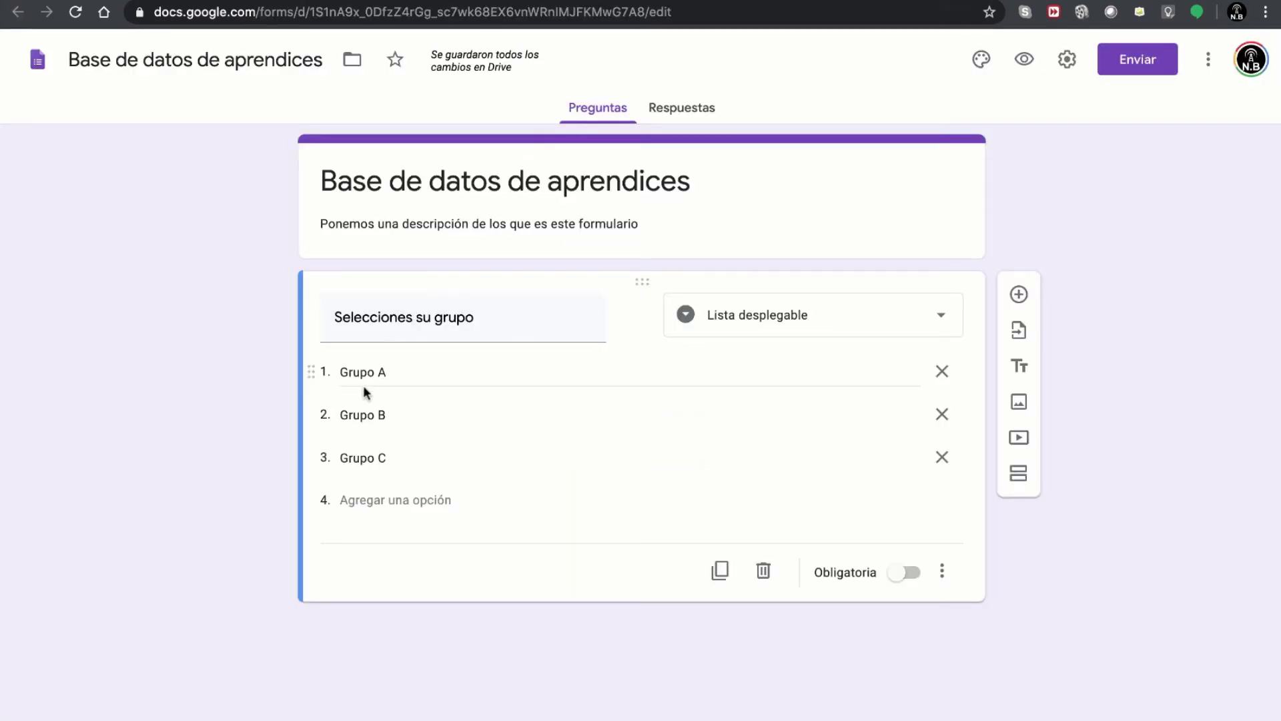
{"action": "left_click", "coordinate": [391, 374]}
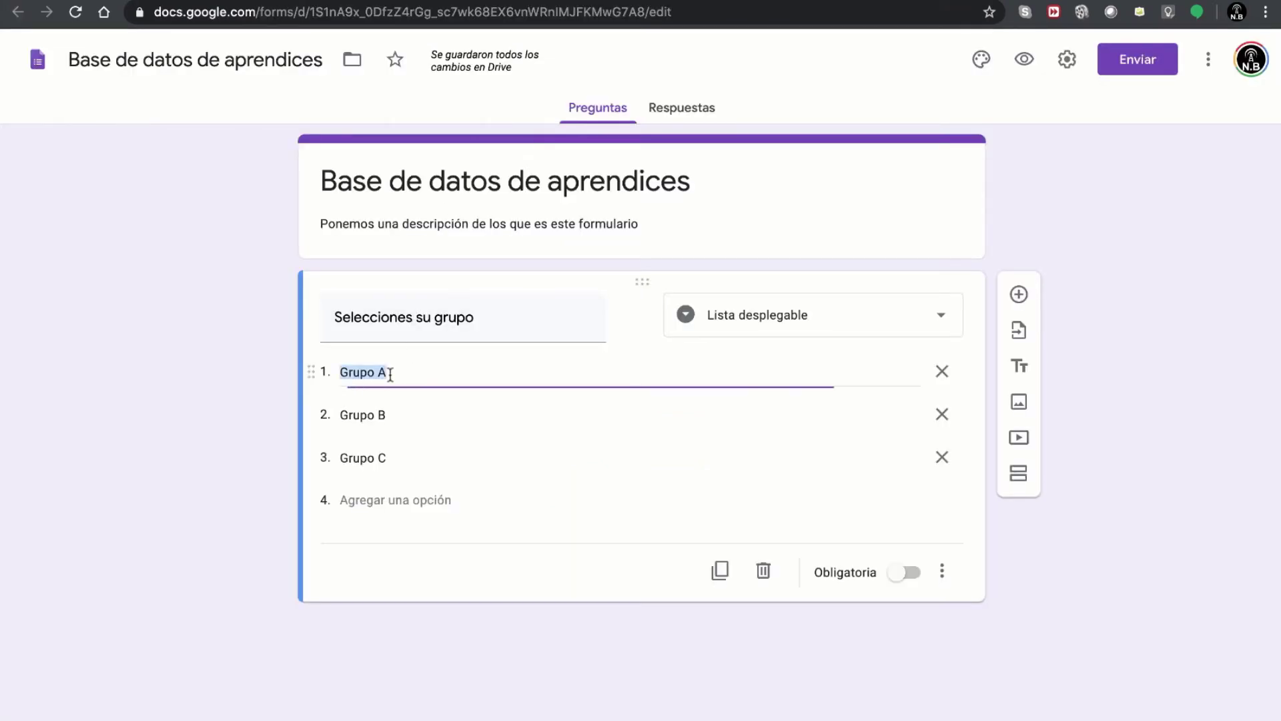
{"action": "left_click", "coordinate": [409, 419]}
{"action": "left_click", "coordinate": [409, 457]}
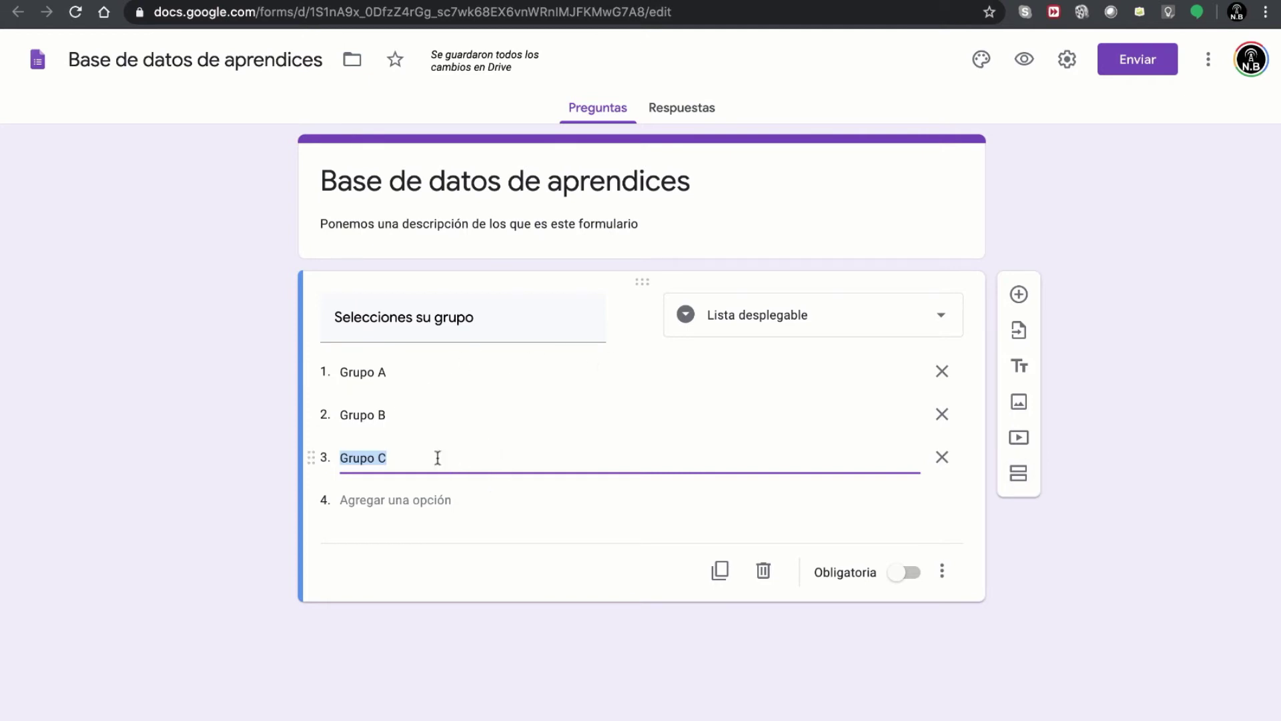
{"action": "left_click", "coordinate": [1019, 475]}
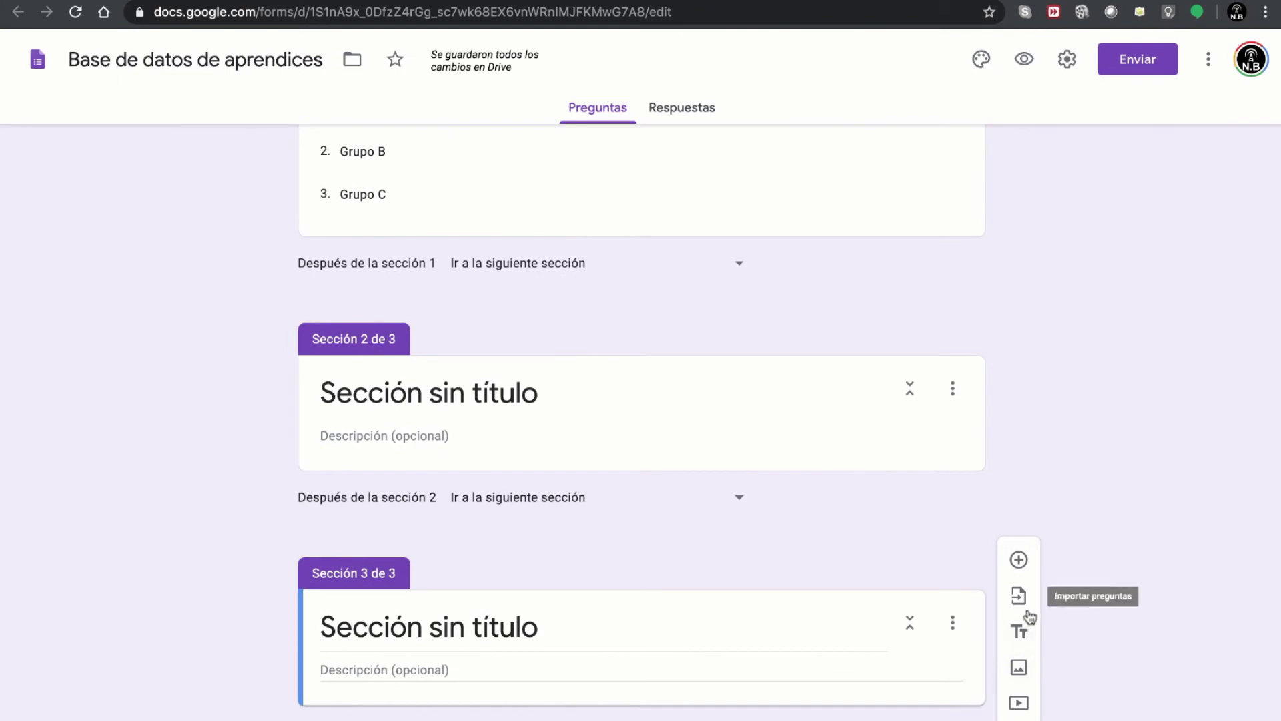
- Add a fourth section and title the second section 'Grupo A'
{"action": "left_click", "coordinate": [1018, 720]}
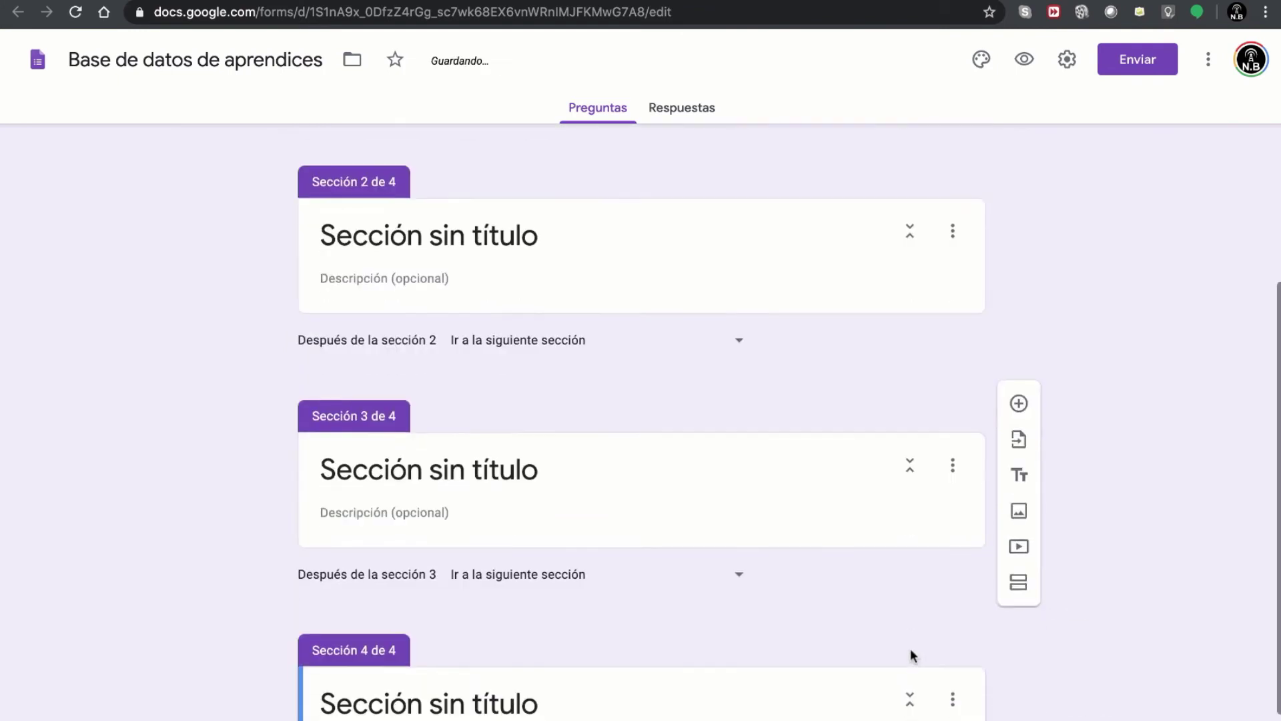
{"action": "scroll", "coordinate": [911, 648], "scroll_direction": "up", "scroll_amount": 3}
{"action": "scroll", "coordinate": [911, 649], "scroll_direction": "up", "scroll_amount": 5}
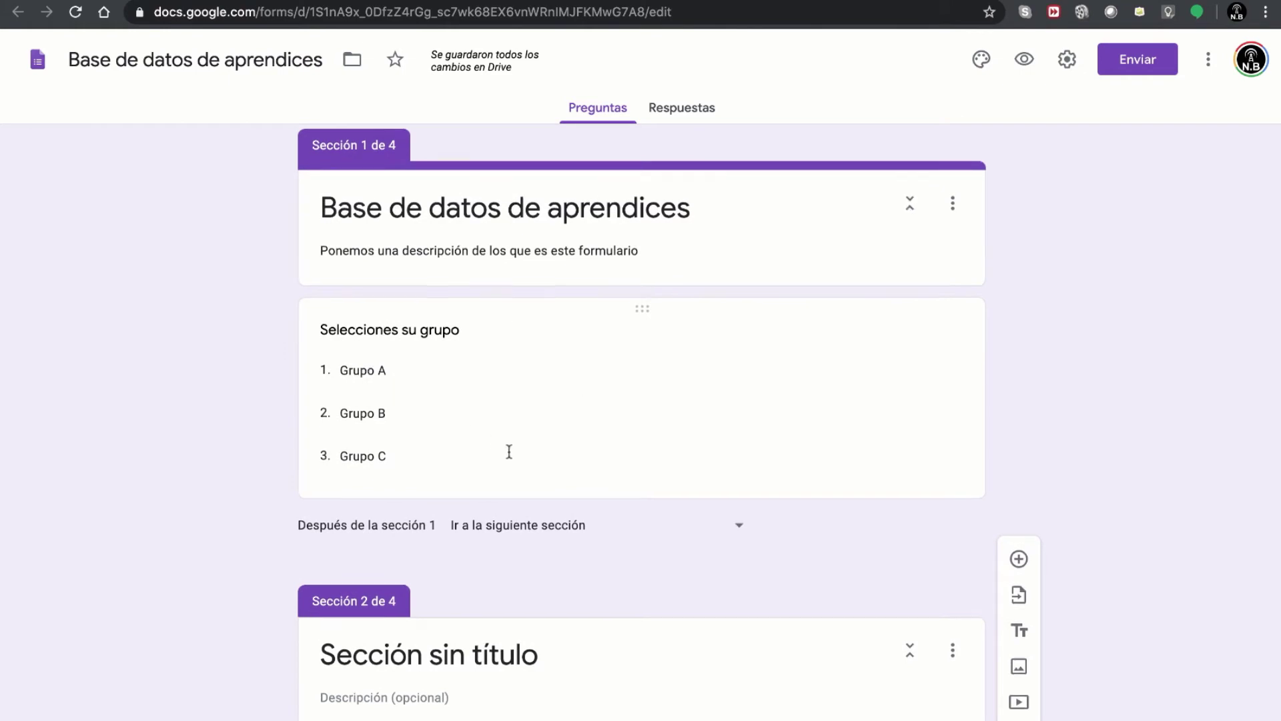
{"action": "scroll", "coordinate": [509, 452], "scroll_direction": "down", "scroll_amount": 8}
{"action": "scroll", "coordinate": [512, 431], "scroll_direction": "up", "scroll_amount": 2}
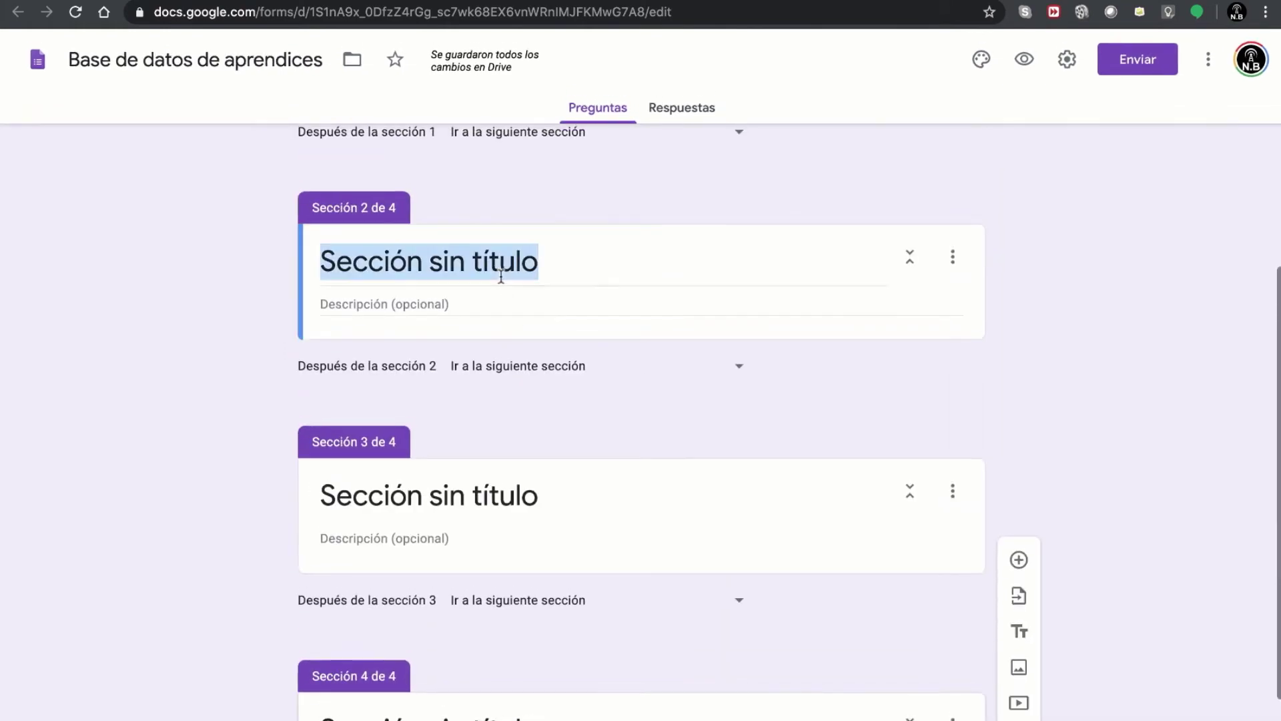
{"action": "left_click", "coordinate": [500, 276]}
{"action": "type", "text": "Grupo A"}
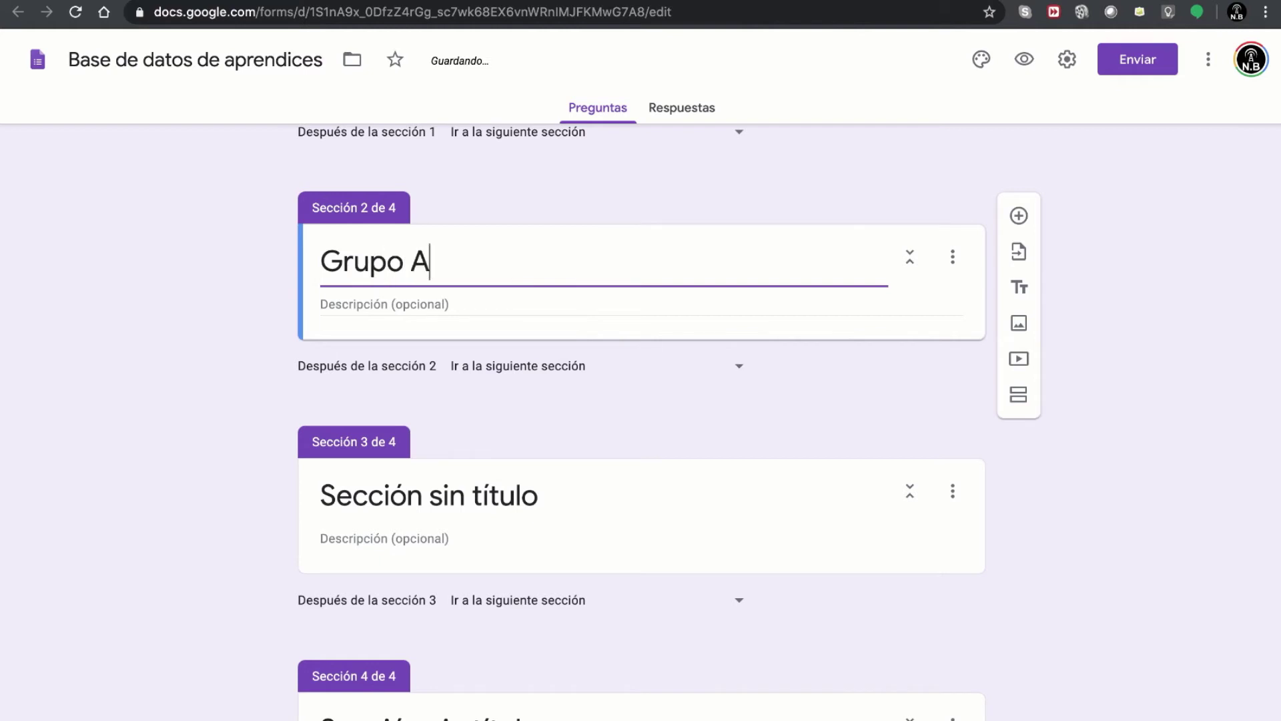
- Title the third and fourth sections 'Grupo B' and 'Grupo C'
{"action": "left_click", "coordinate": [395, 505]}
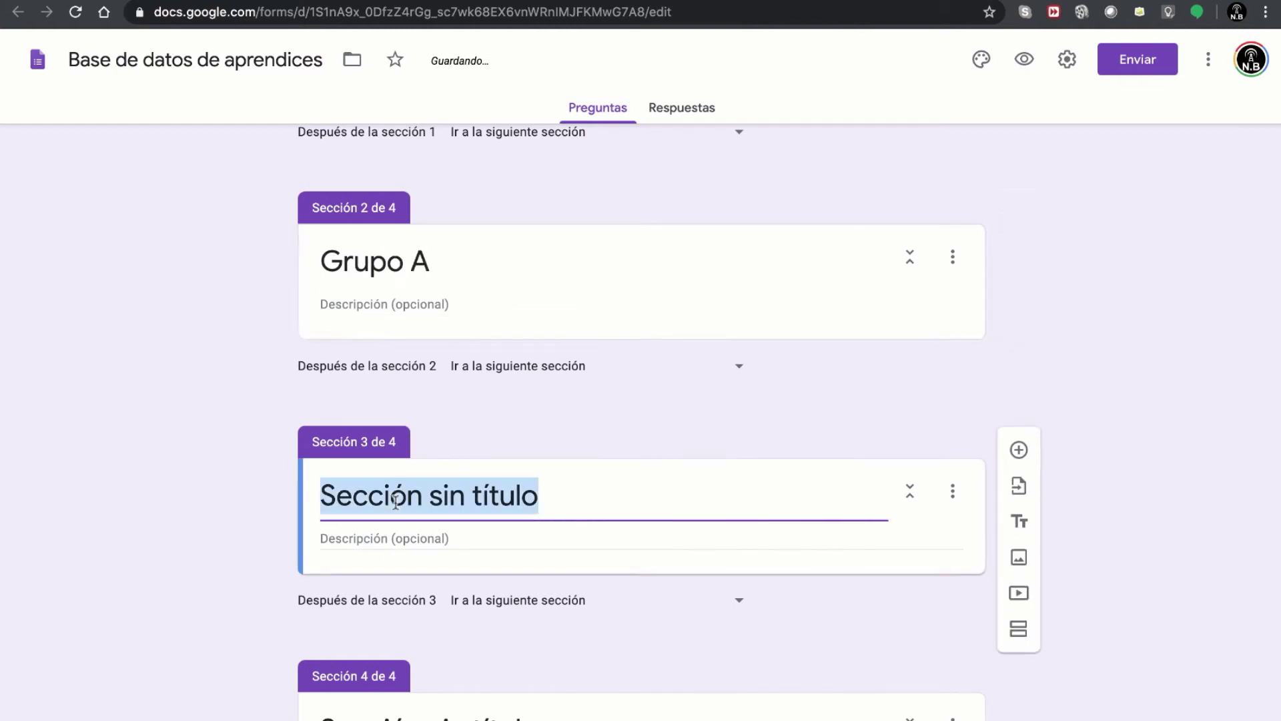
{"action": "type", "text": "Grupo B"}
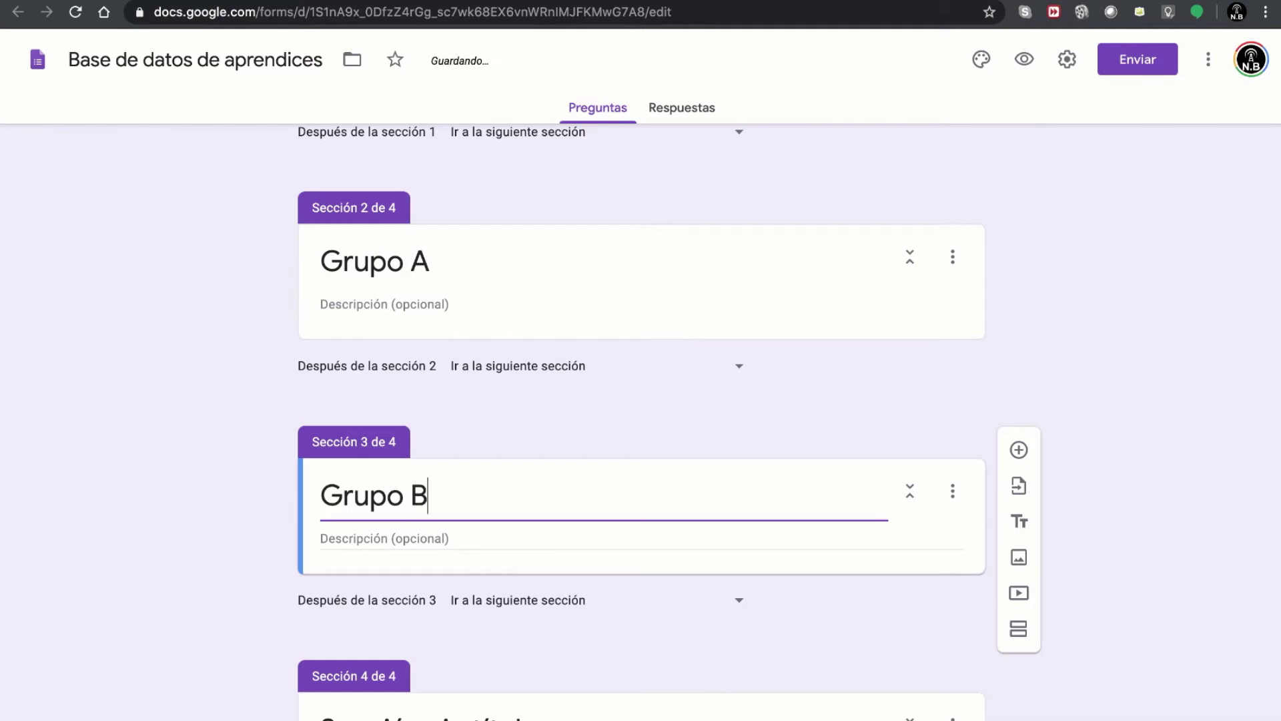
{"action": "scroll", "coordinate": [586, 592], "scroll_direction": "down", "scroll_amount": 2}
{"action": "left_click", "coordinate": [510, 624]}
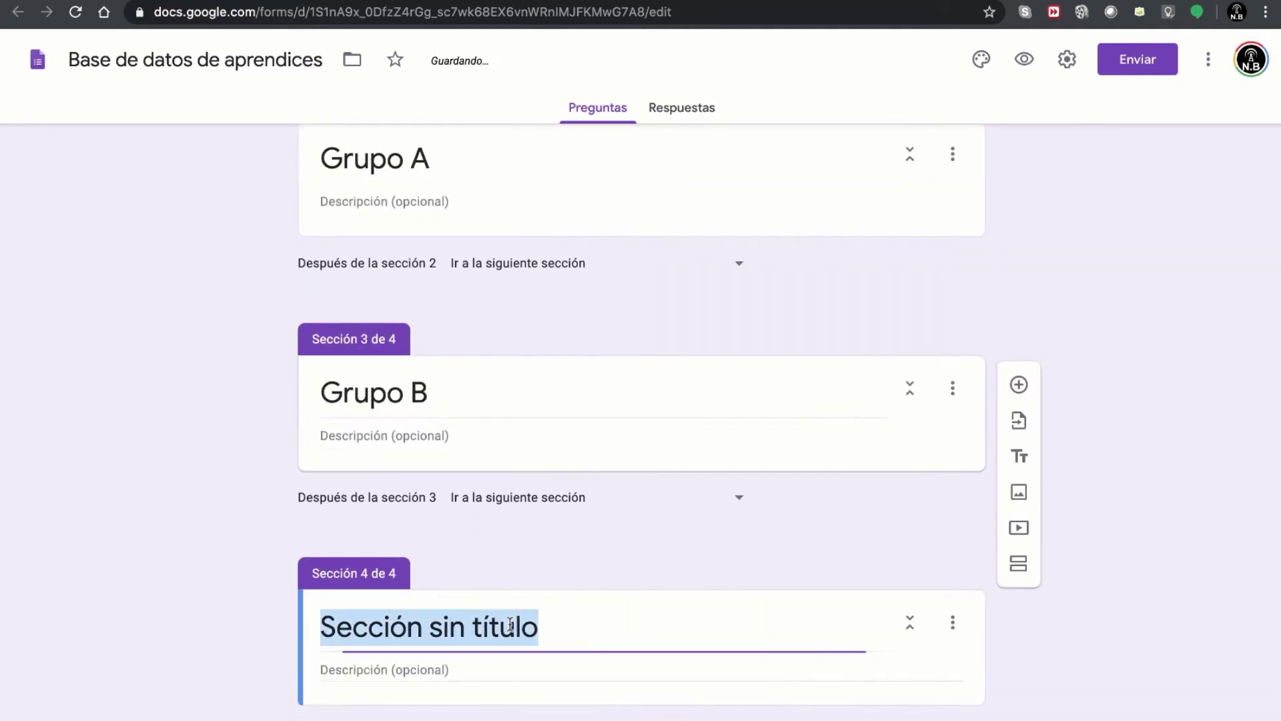
{"action": "type", "text": "Grupo C"}
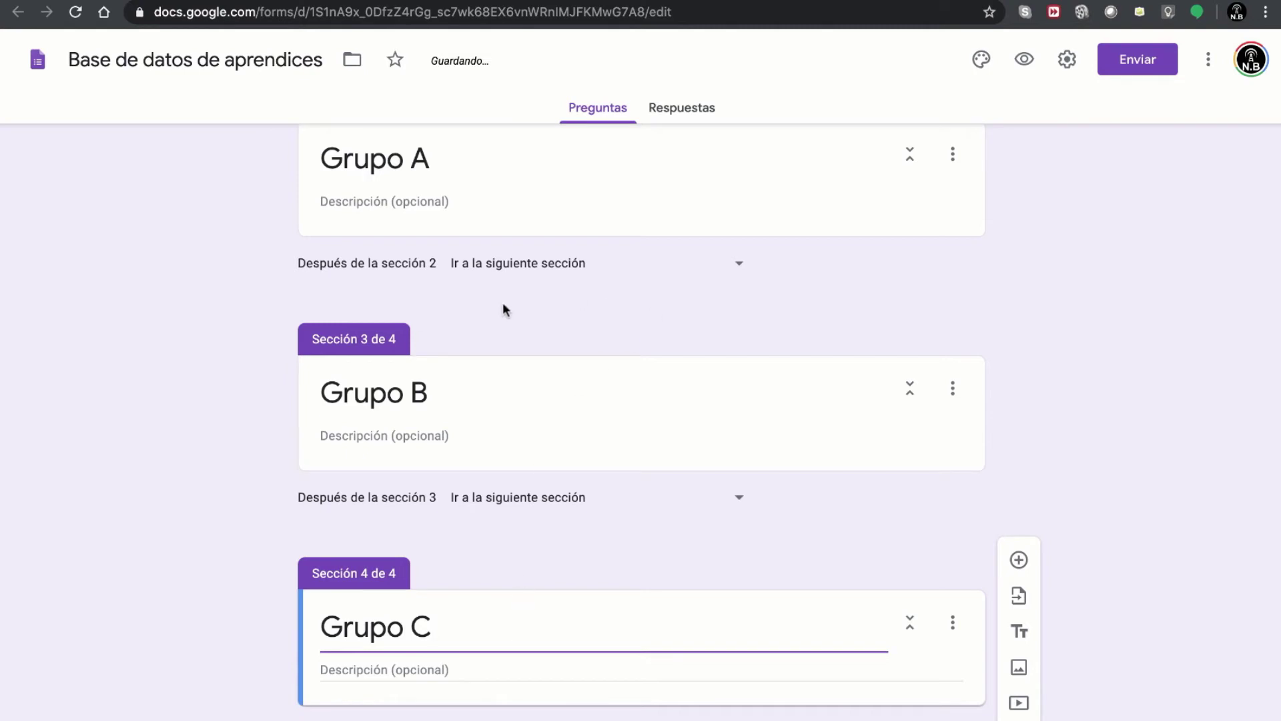
{"action": "scroll", "coordinate": [543, 294], "scroll_direction": "up", "scroll_amount": 2}
{"action": "scroll", "coordinate": [544, 287], "scroll_direction": "down", "scroll_amount": 1}
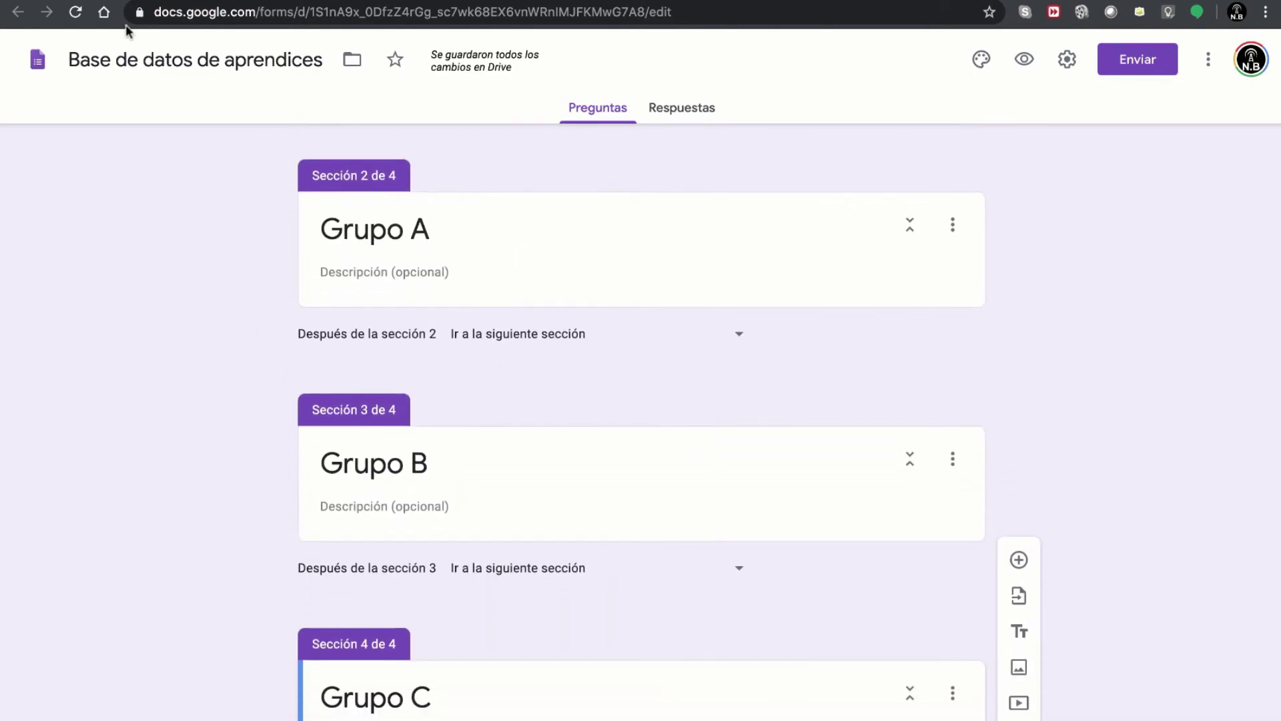
- Switch to the GoConqr 'Base de datos de aprendices' mind map to check the planned sections
{"action": "left_click", "coordinate": [125, 1]}
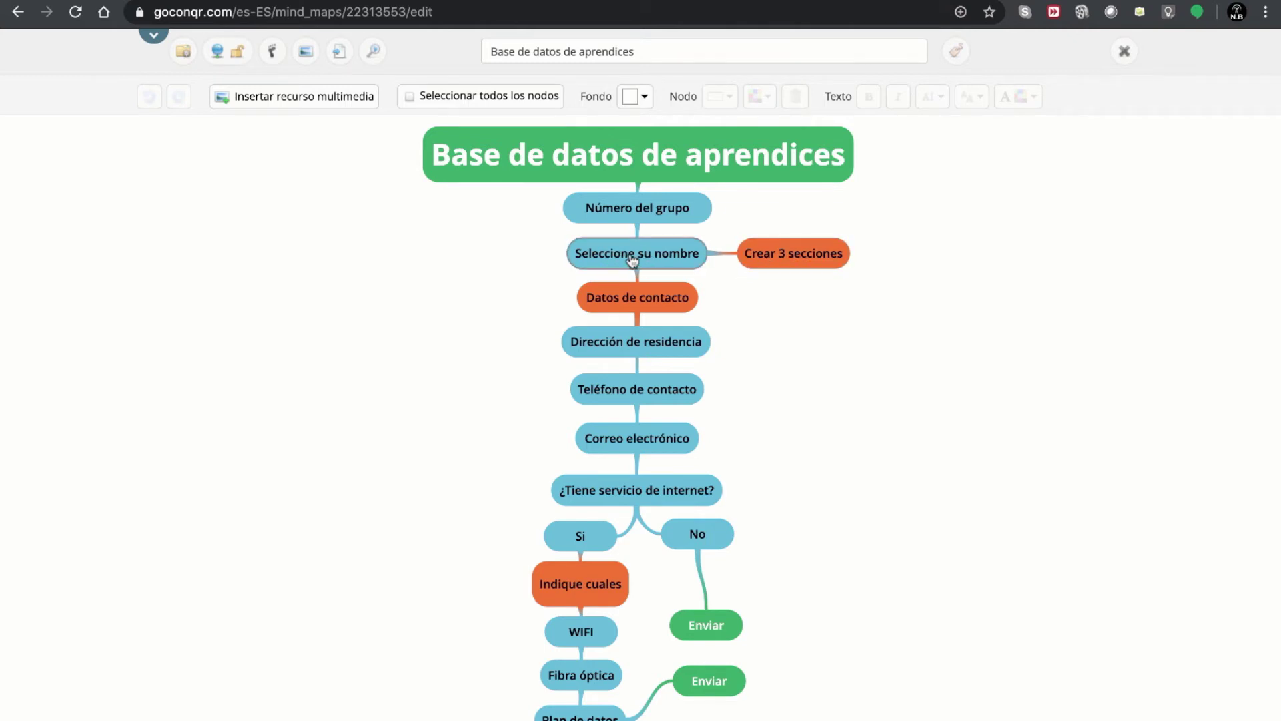
- Copy the Grupo A names in A2:A6 (1 Aprendiz A to 5 Aprendiz A) from the spreadsheet
{"action": "left_click", "coordinate": [200, 1]}
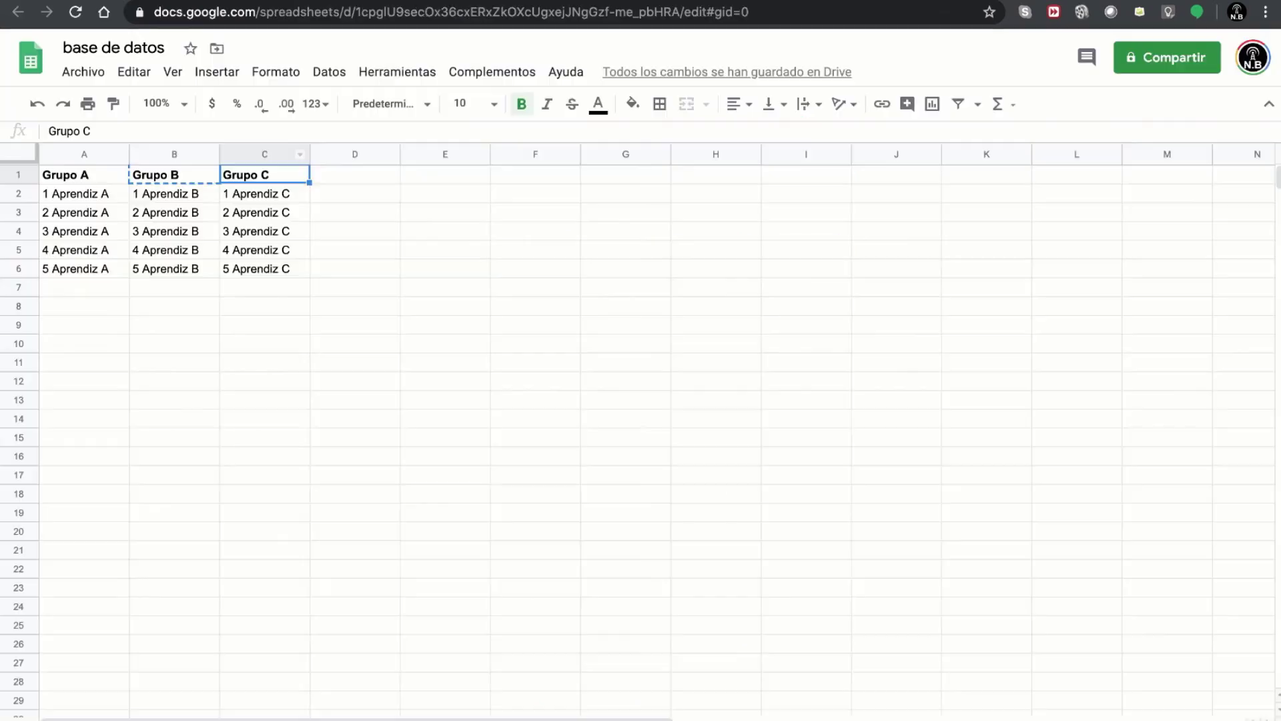
{"action": "left_click", "coordinate": [91, 197]}
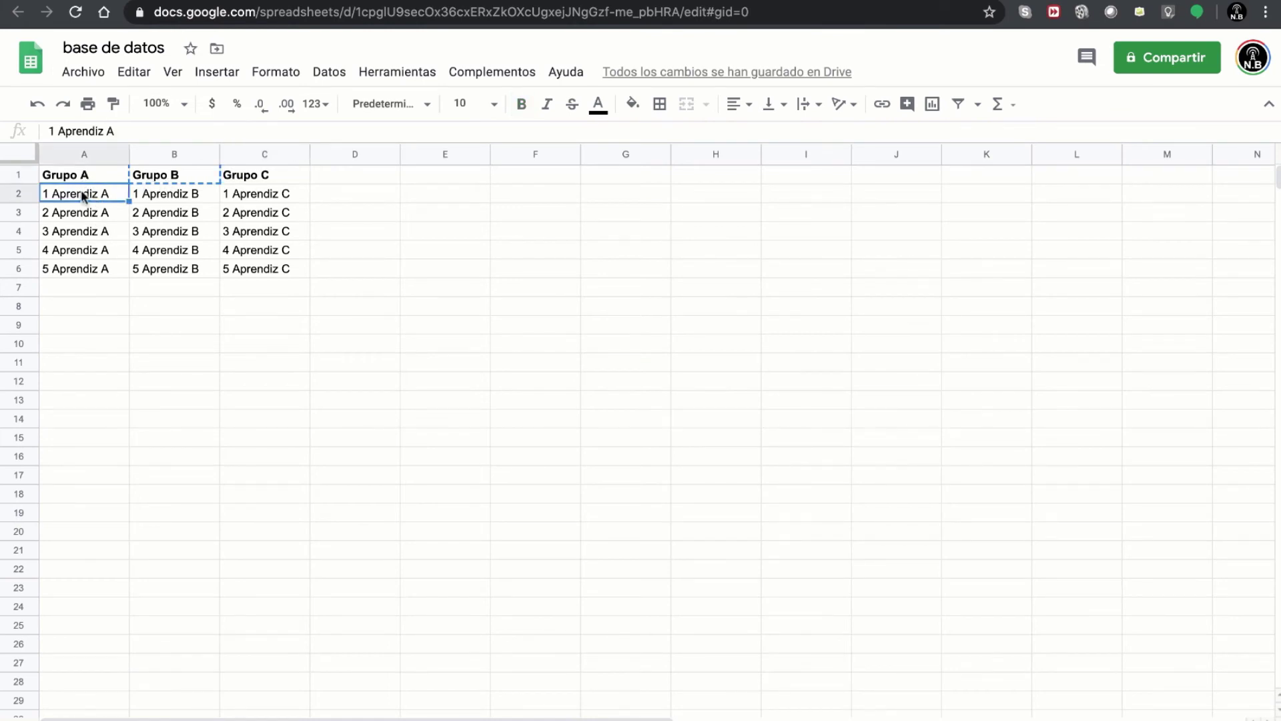
{"action": "left_click", "coordinate": [100, 270]}
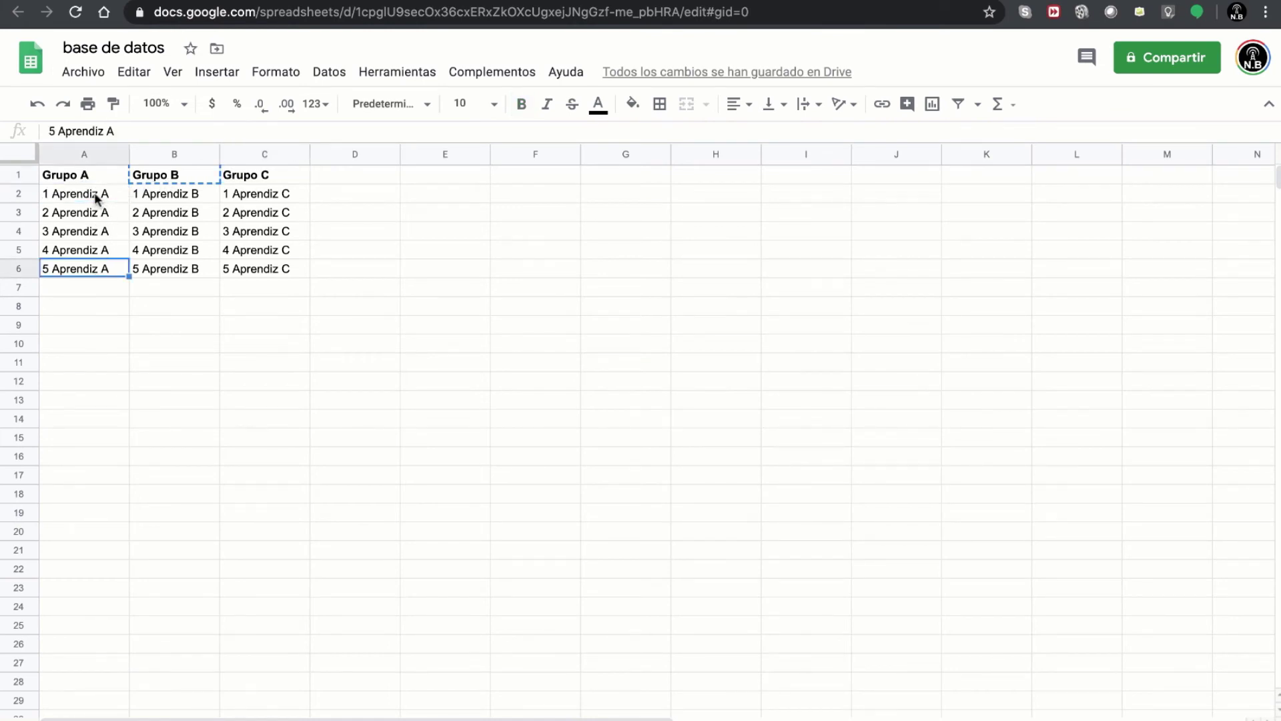
{"action": "left_click_drag", "start_coordinate": [94, 194], "coordinate": [89, 269]}
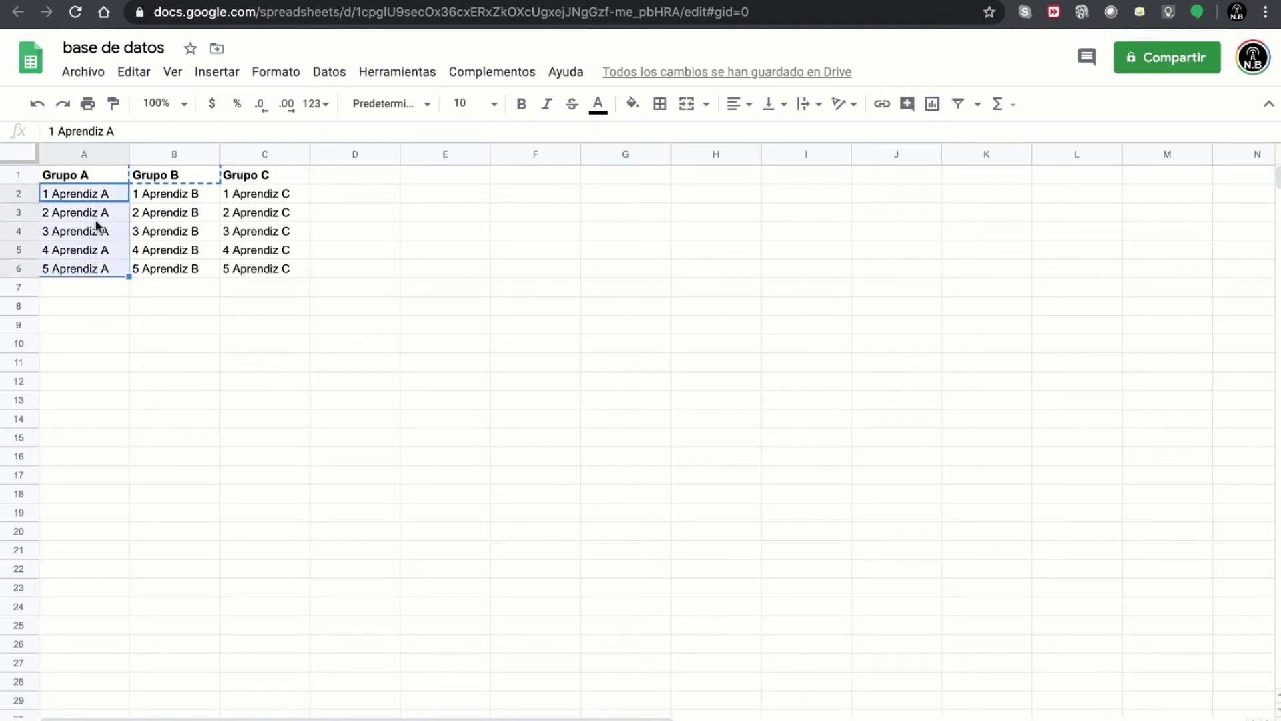
{"action": "right_click", "coordinate": [97, 227]}
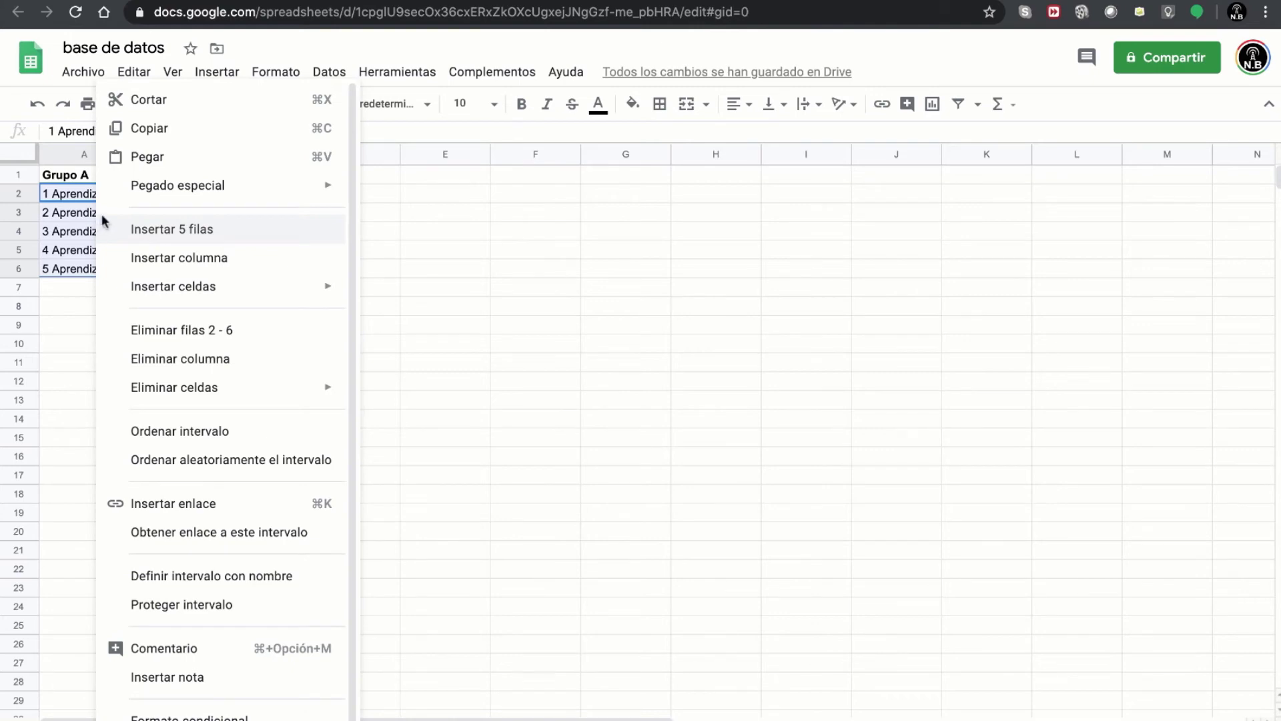
{"action": "left_click", "coordinate": [194, 127]}
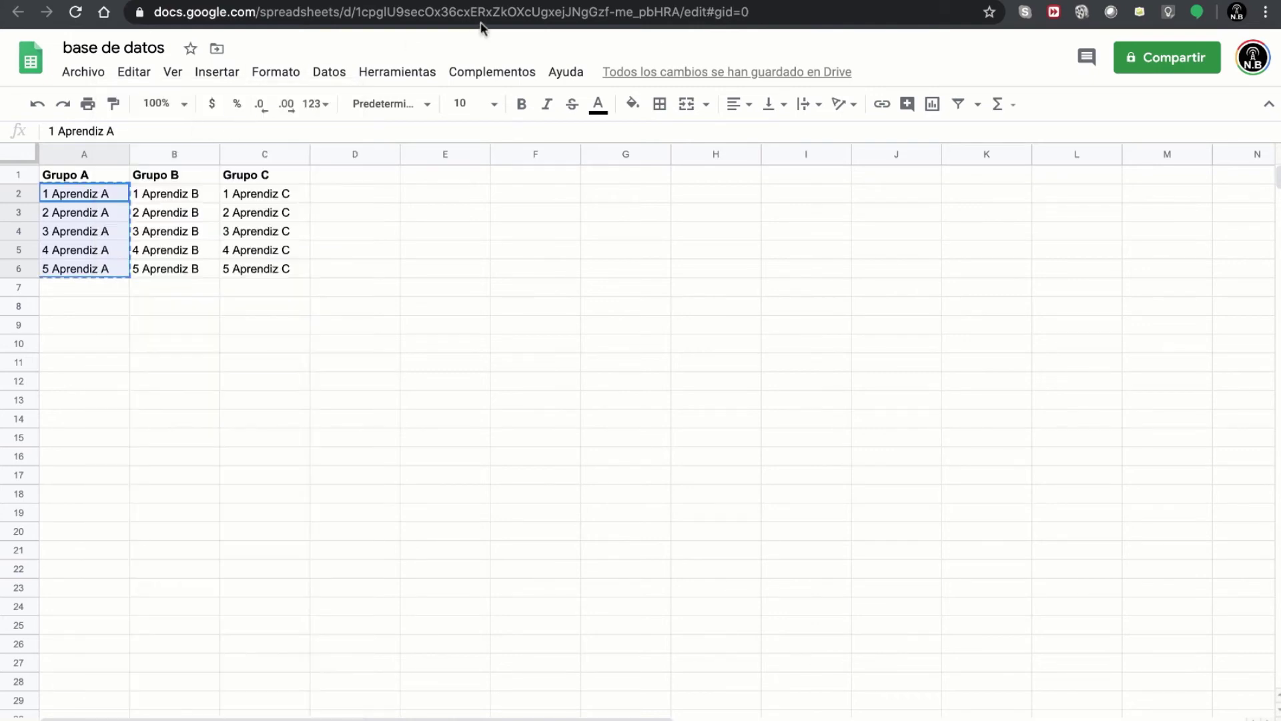
{"action": "left_click", "coordinate": [505, 0]}
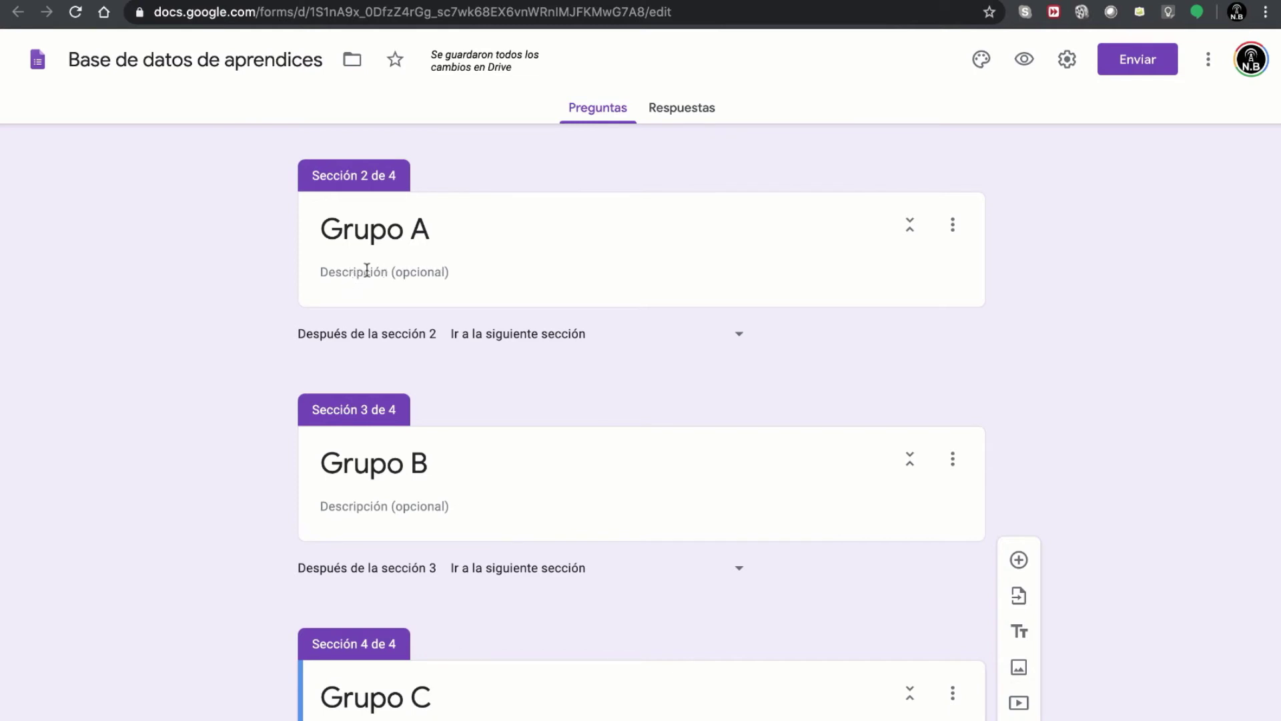
- Add a dropdown question titled 'Seleccione su nombre' to the Grupo A section
{"action": "left_click", "coordinate": [366, 270]}
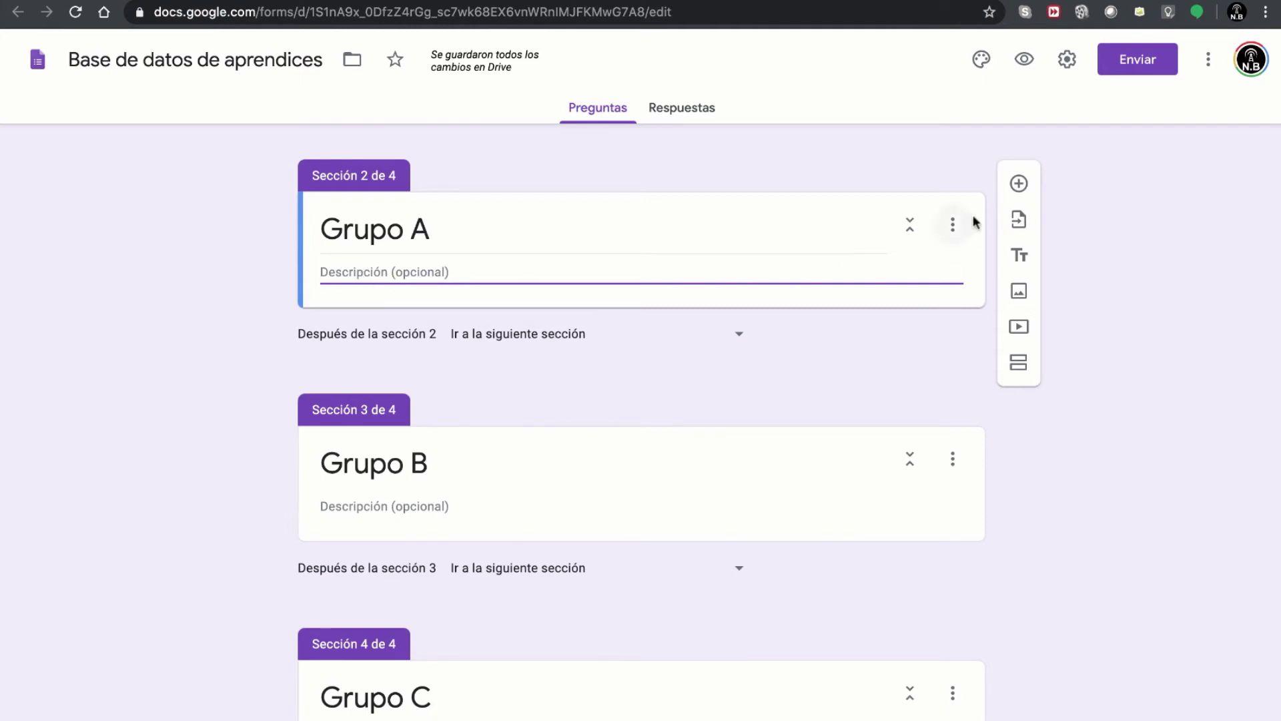
{"action": "left_click", "coordinate": [1019, 185]}
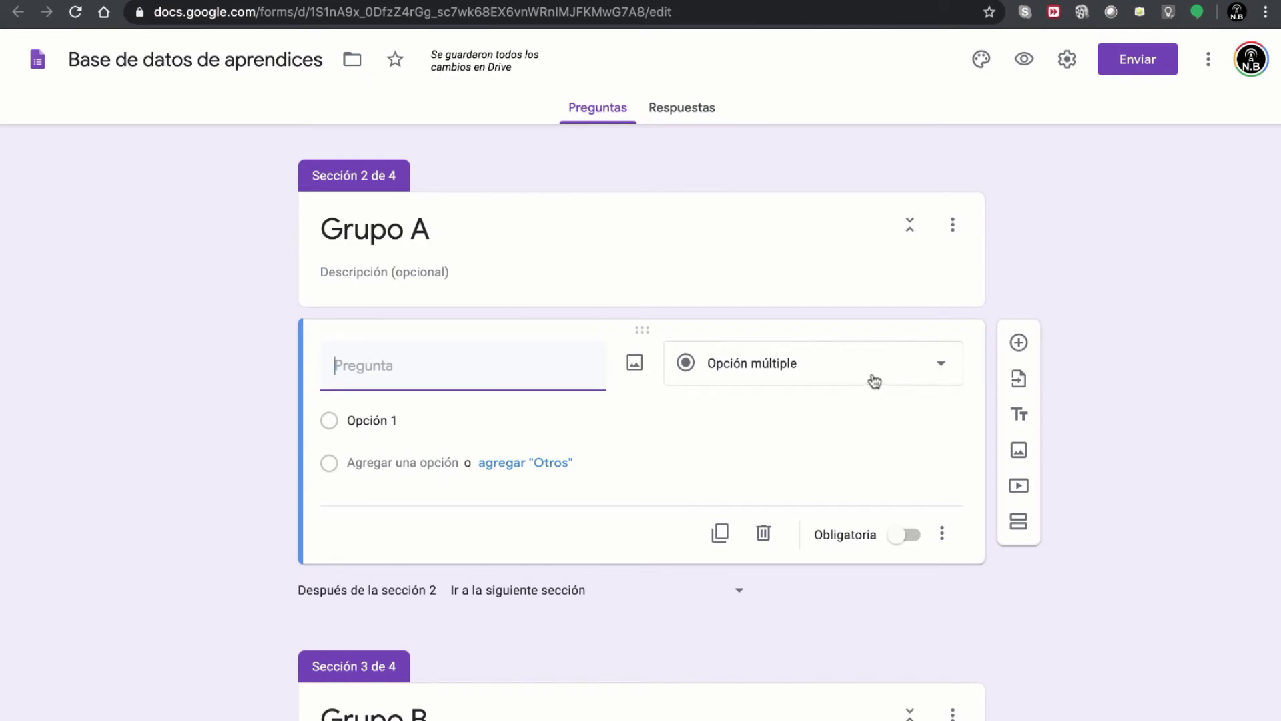
{"action": "left_click", "coordinate": [755, 364]}
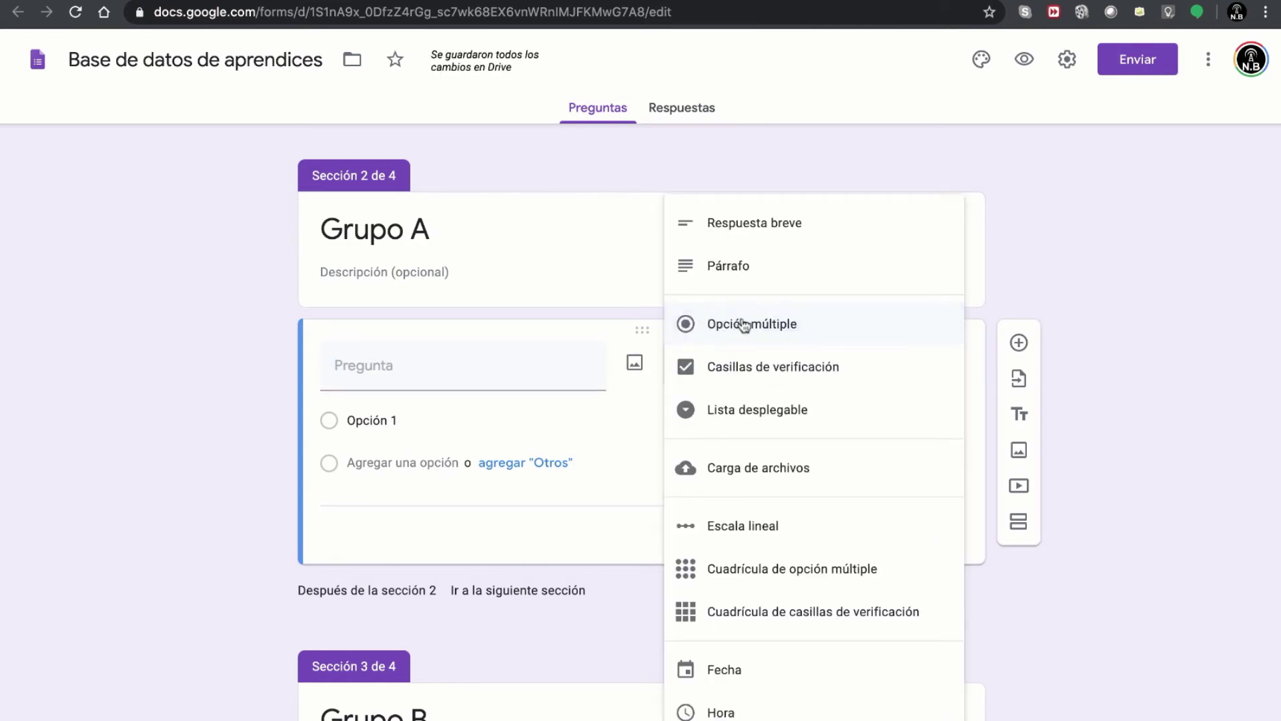
{"action": "left_click", "coordinate": [755, 413]}
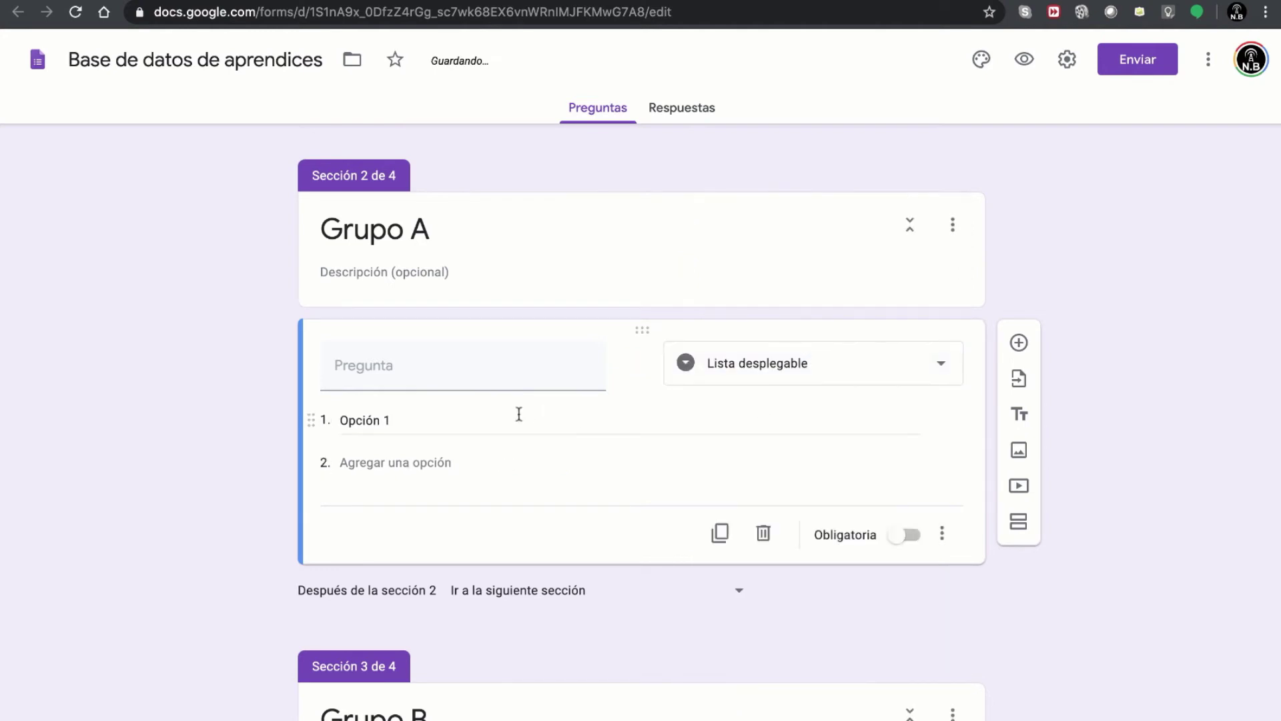
{"action": "left_click", "coordinate": [396, 378]}
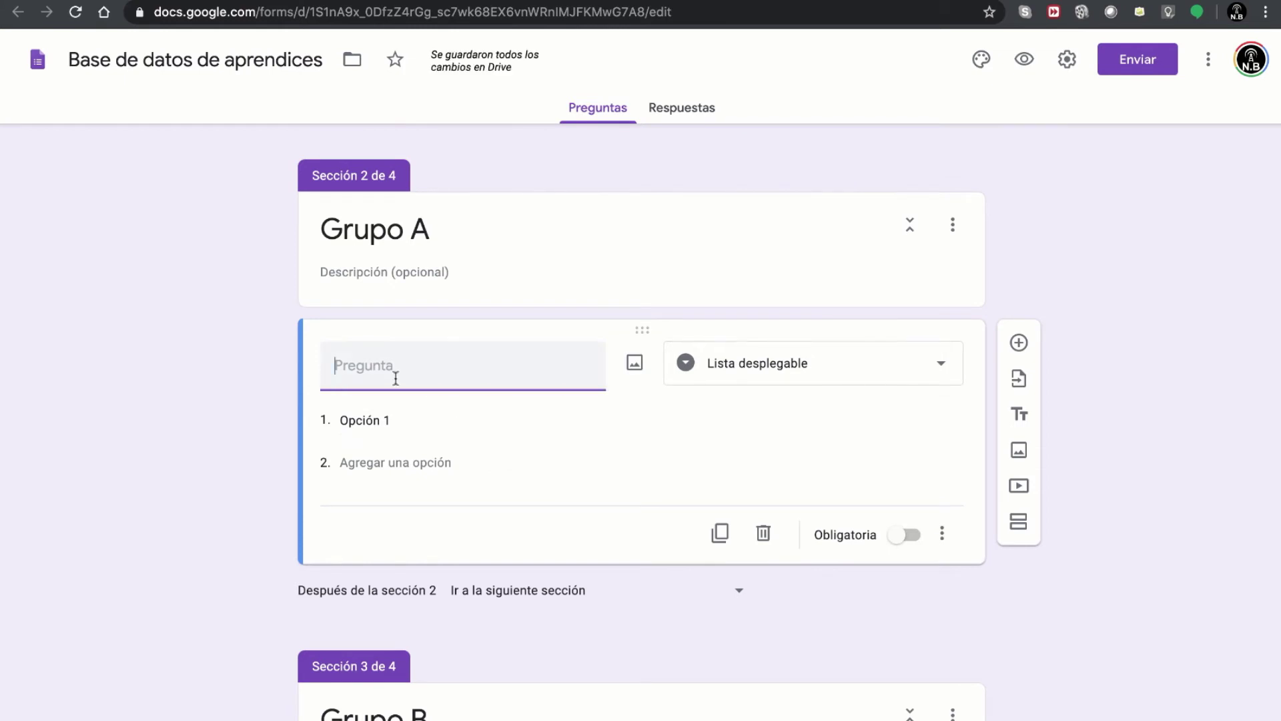
{"action": "type", "text": "Seleccione su"}
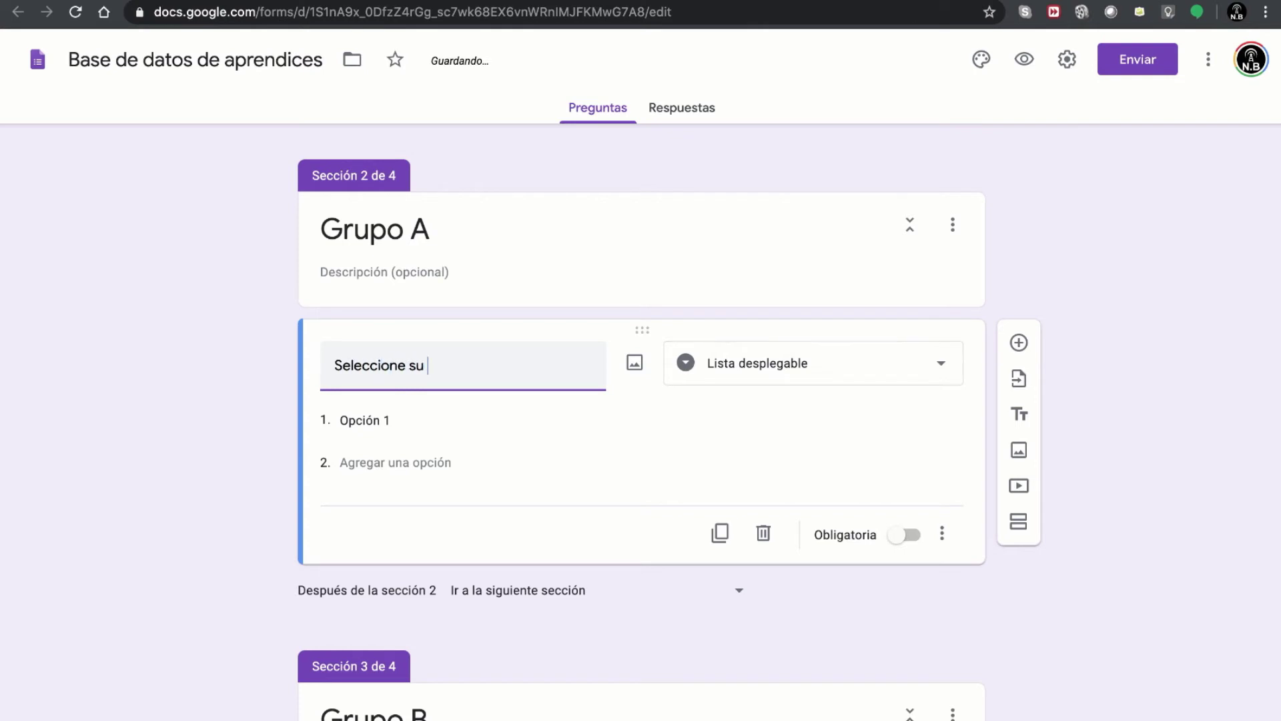
{"action": "type", "text": " nombre"}
- Paste the five Grupo A names over Opción 1 as the dropdown options
{"action": "left_click", "coordinate": [371, 419]}
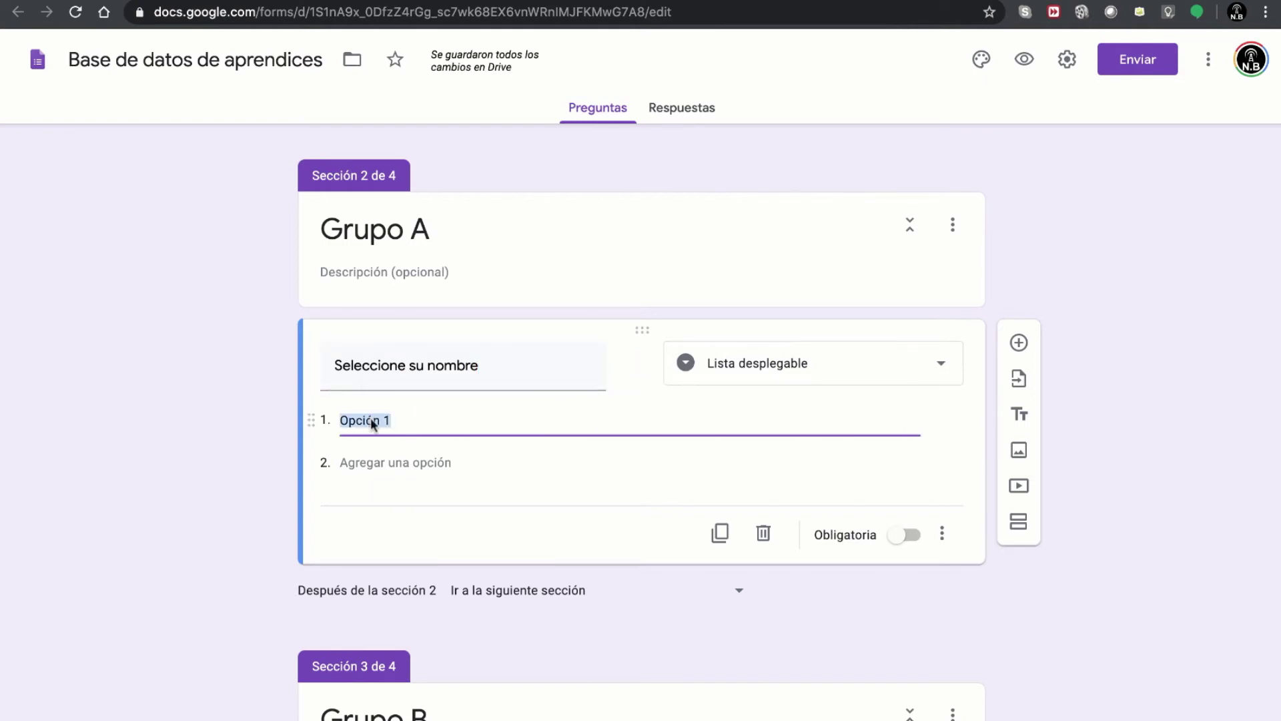
{"action": "right_click", "coordinate": [371, 419]}
{"action": "left_click", "coordinate": [410, 519]}
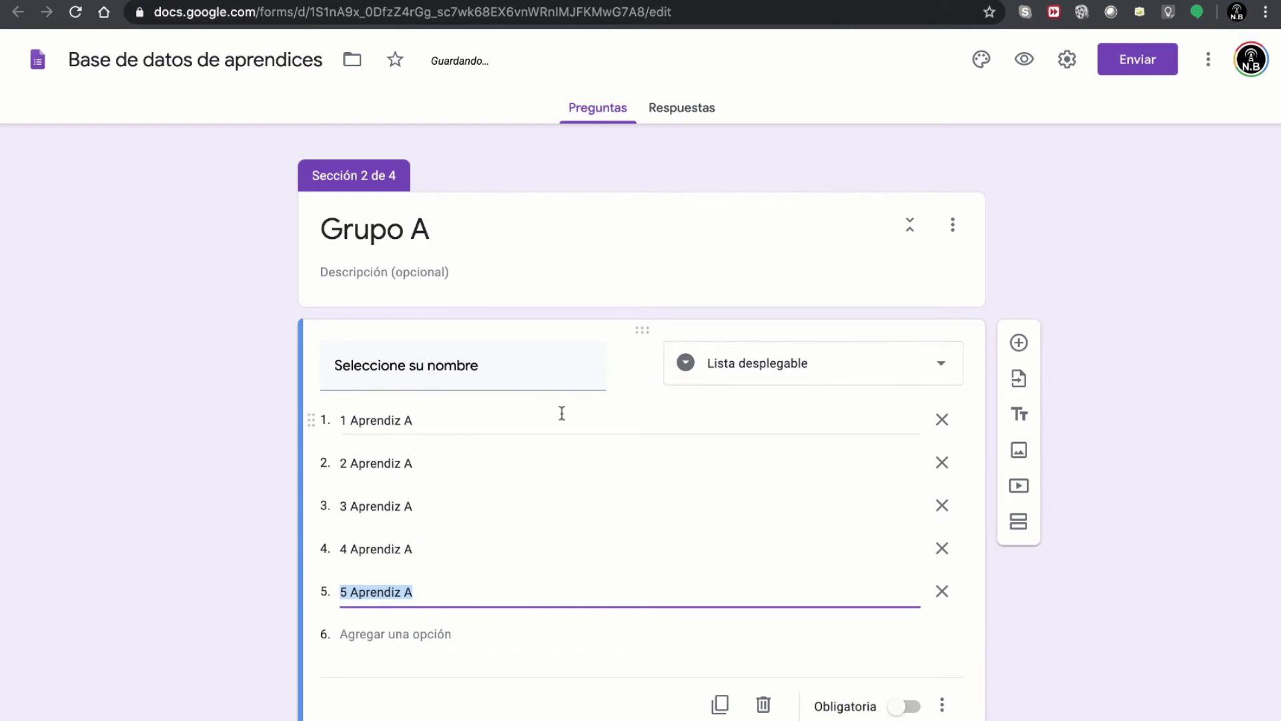
{"action": "scroll", "coordinate": [563, 401], "scroll_direction": "up", "scroll_amount": 1}
{"action": "scroll", "coordinate": [568, 409], "scroll_direction": "down", "scroll_amount": 3}
{"action": "scroll", "coordinate": [567, 409], "scroll_direction": "up", "scroll_amount": 1}
{"action": "scroll", "coordinate": [565, 410], "scroll_direction": "down", "scroll_amount": 6}
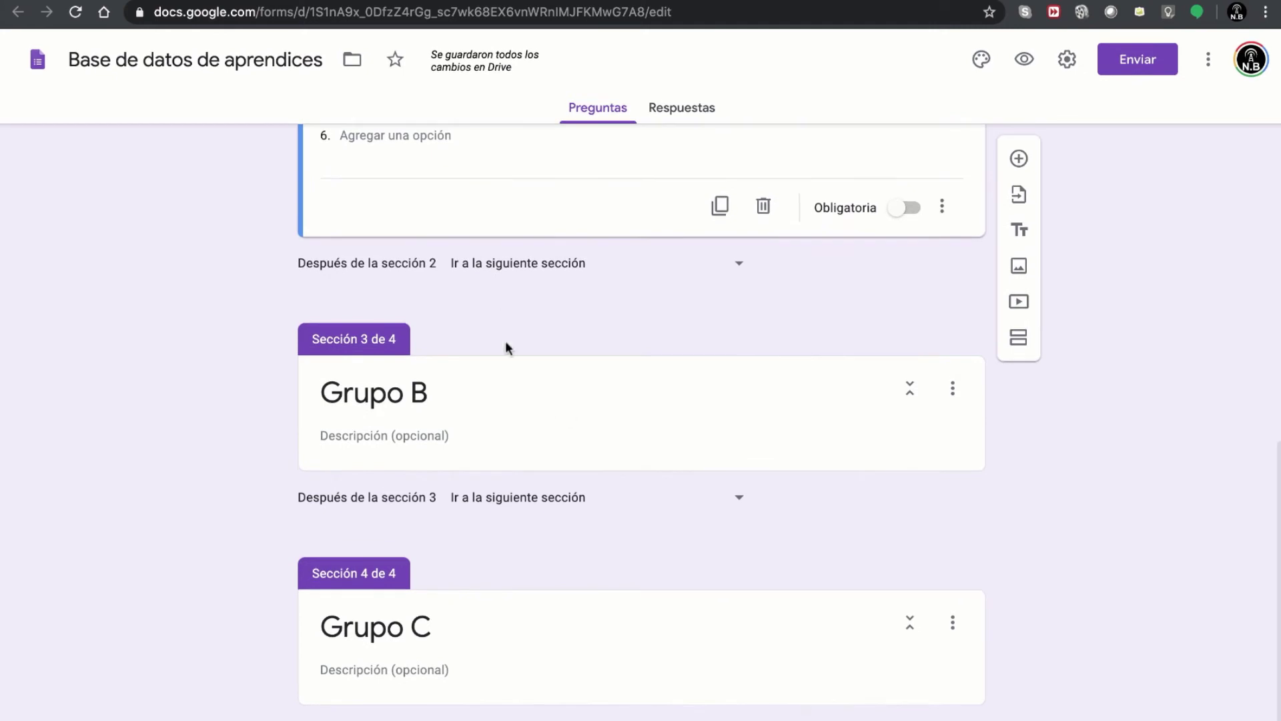
- Copy the Grupo B names in B2:B6 from the spreadsheet
{"action": "left_click", "coordinate": [298, 1]}
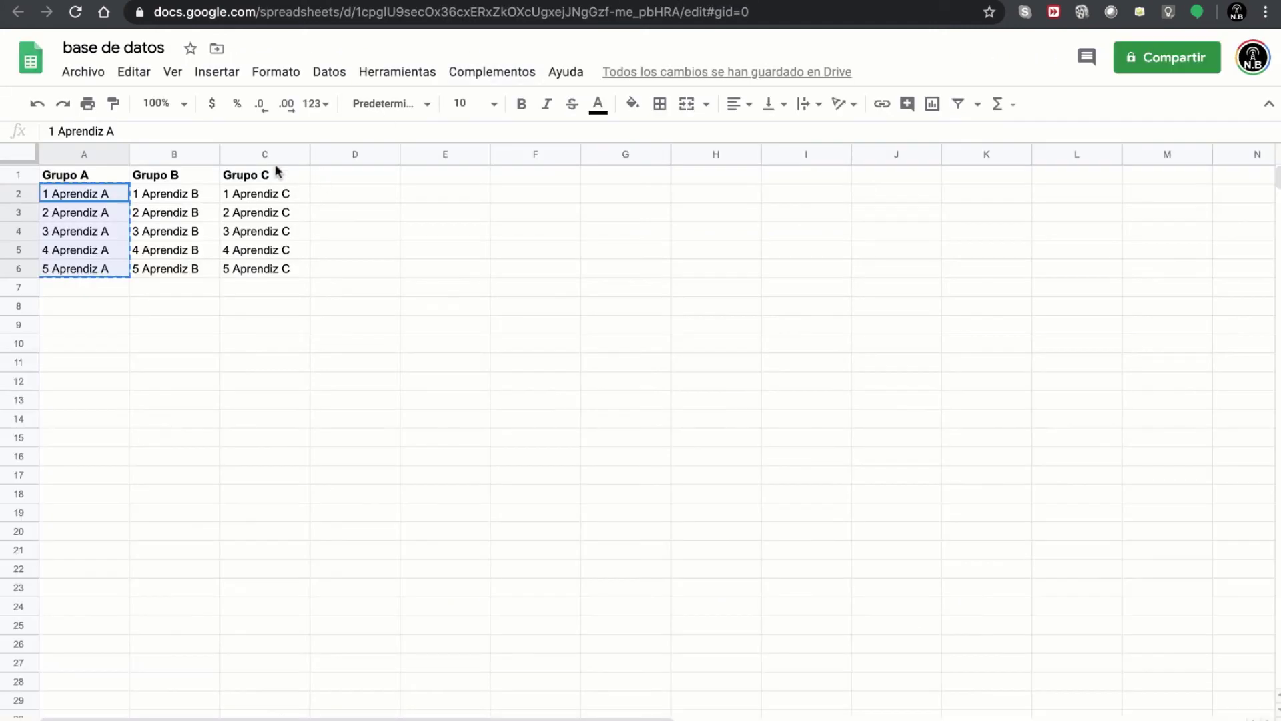
{"action": "left_click_drag", "start_coordinate": [171, 195], "coordinate": [165, 270]}
{"action": "key", "text": "ctrl+c"}
{"action": "left_click", "coordinate": [153, 1]}
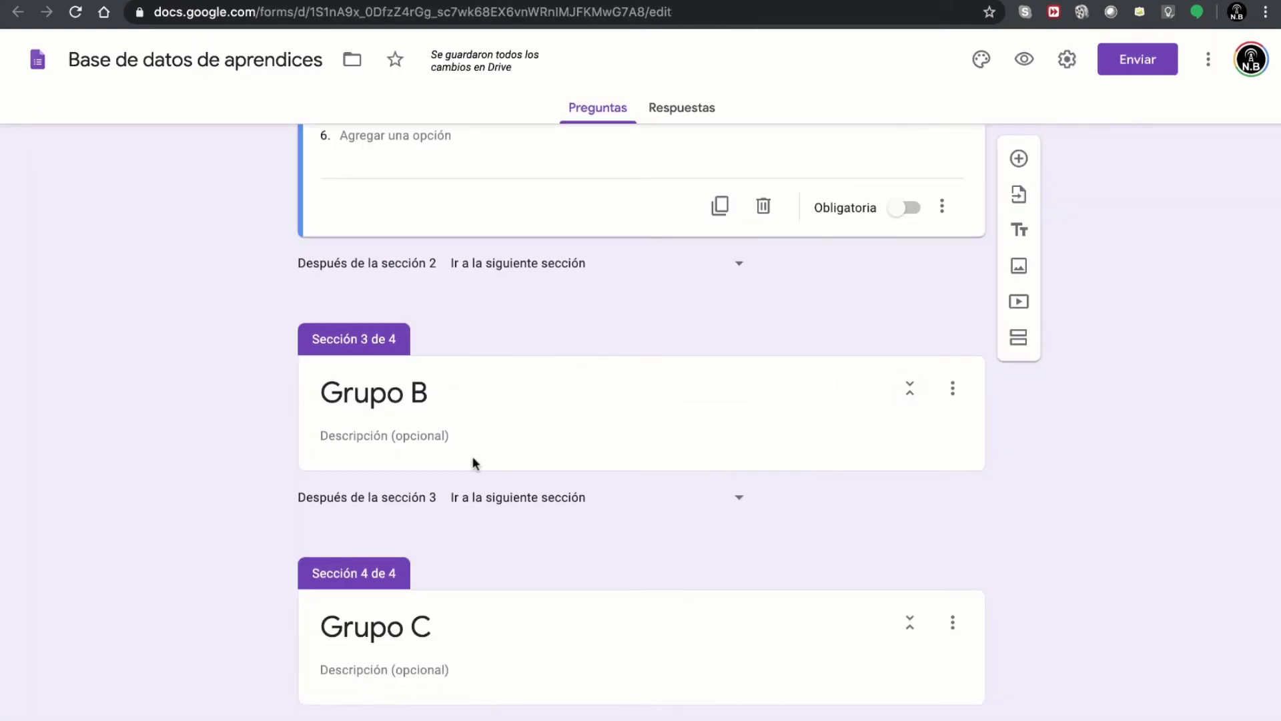
- Add a 'Seleccione su nombre' dropdown to Grupo B with the pasted Grupo B names as options
{"action": "left_click", "coordinate": [429, 445]}
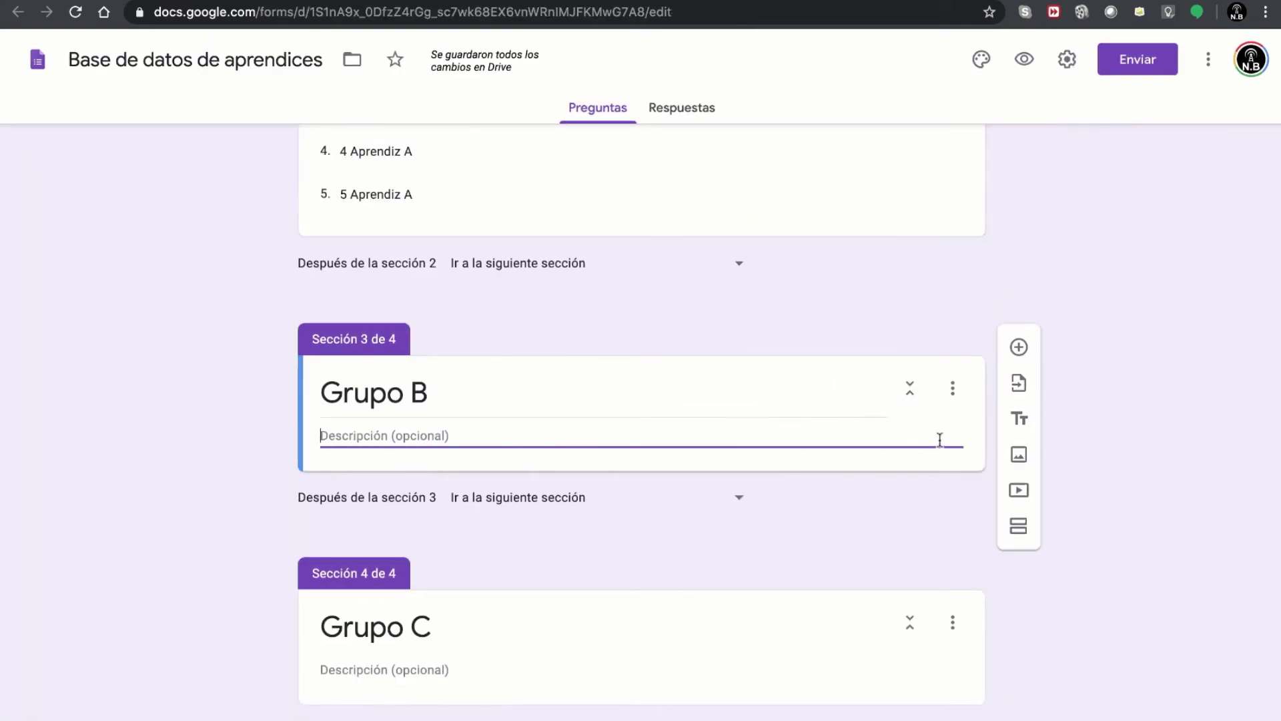
{"action": "left_click", "coordinate": [1018, 347]}
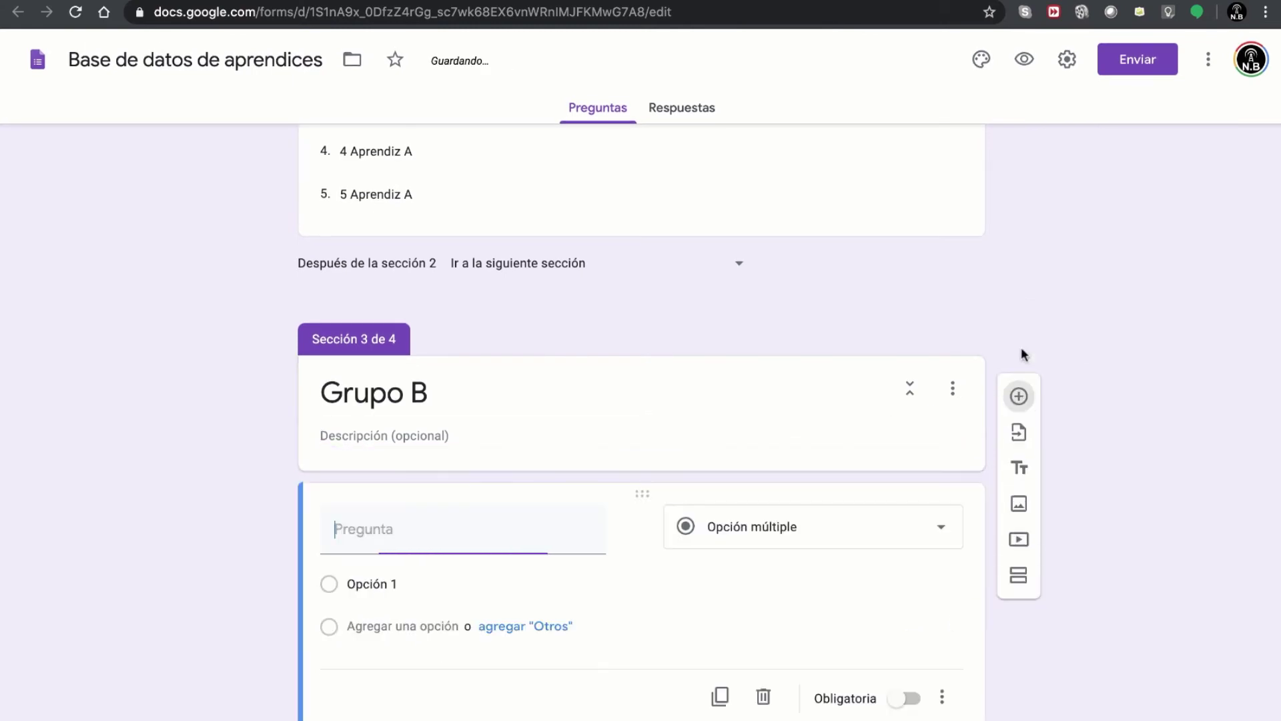
{"action": "left_click", "coordinate": [784, 534]}
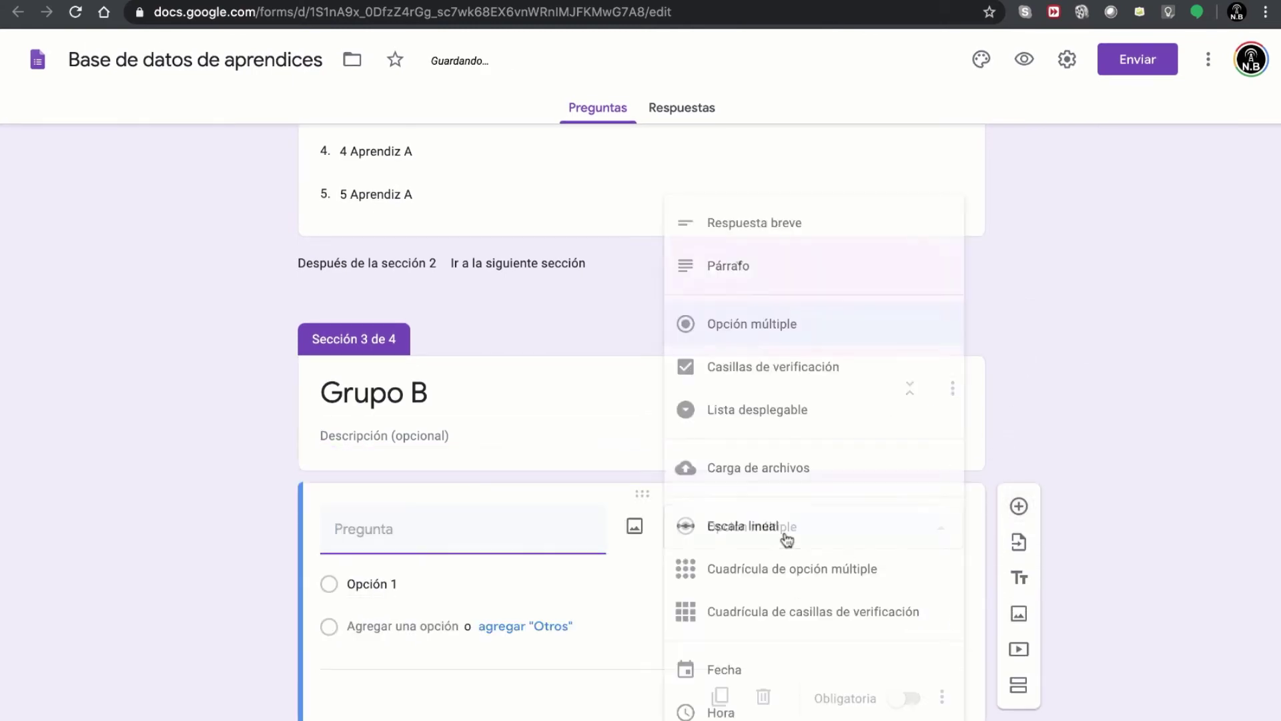
{"action": "left_click", "coordinate": [798, 410]}
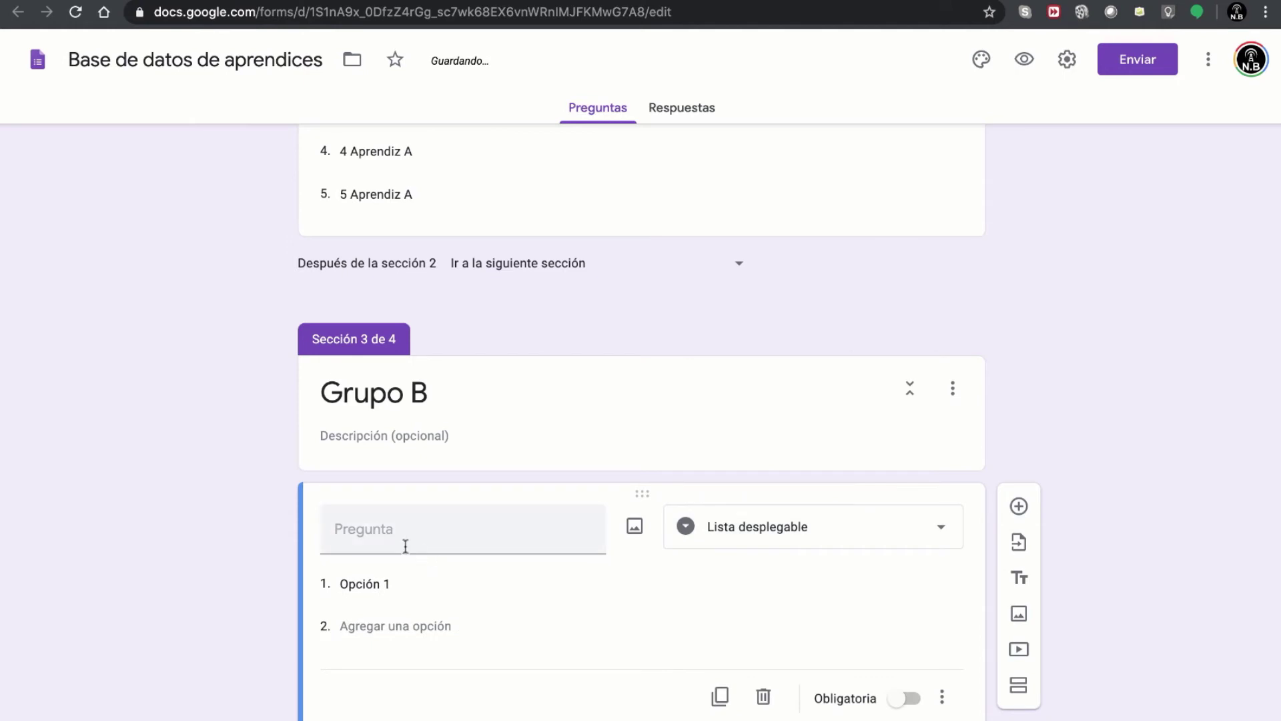
{"action": "scroll", "coordinate": [475, 500], "scroll_direction": "up", "scroll_amount": 4}
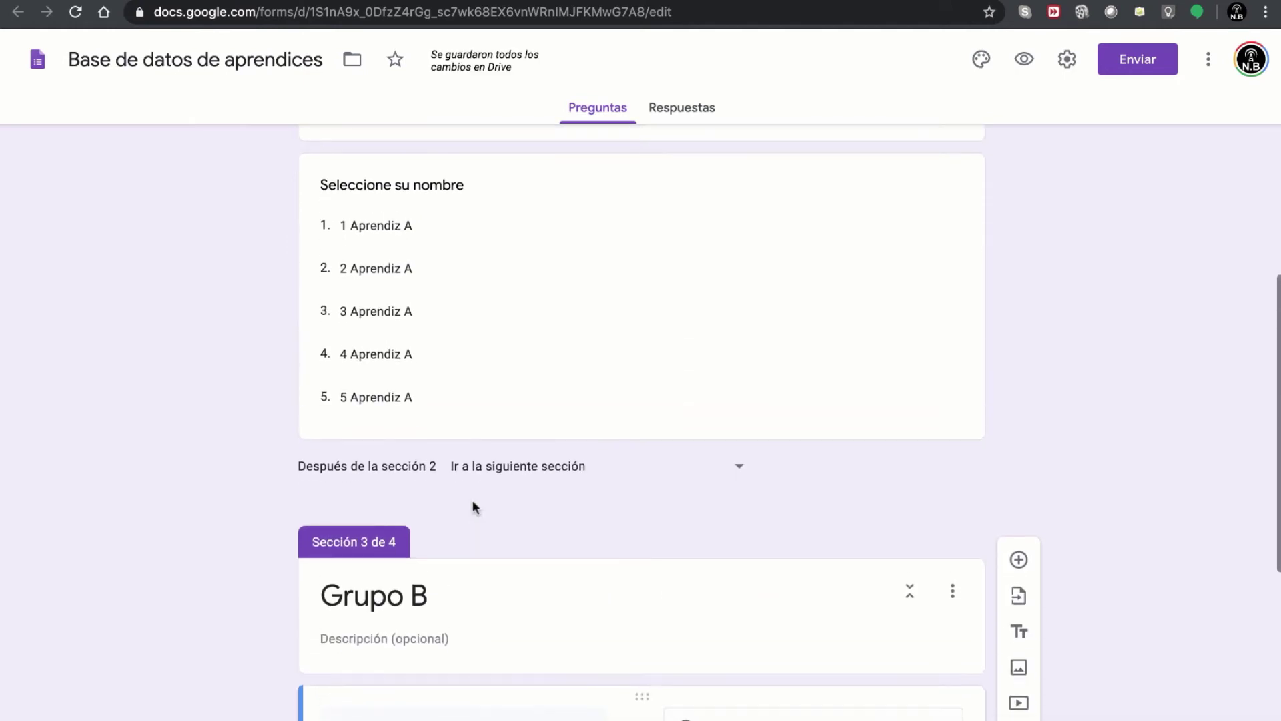
{"action": "scroll", "coordinate": [472, 502], "scroll_direction": "down", "scroll_amount": 4}
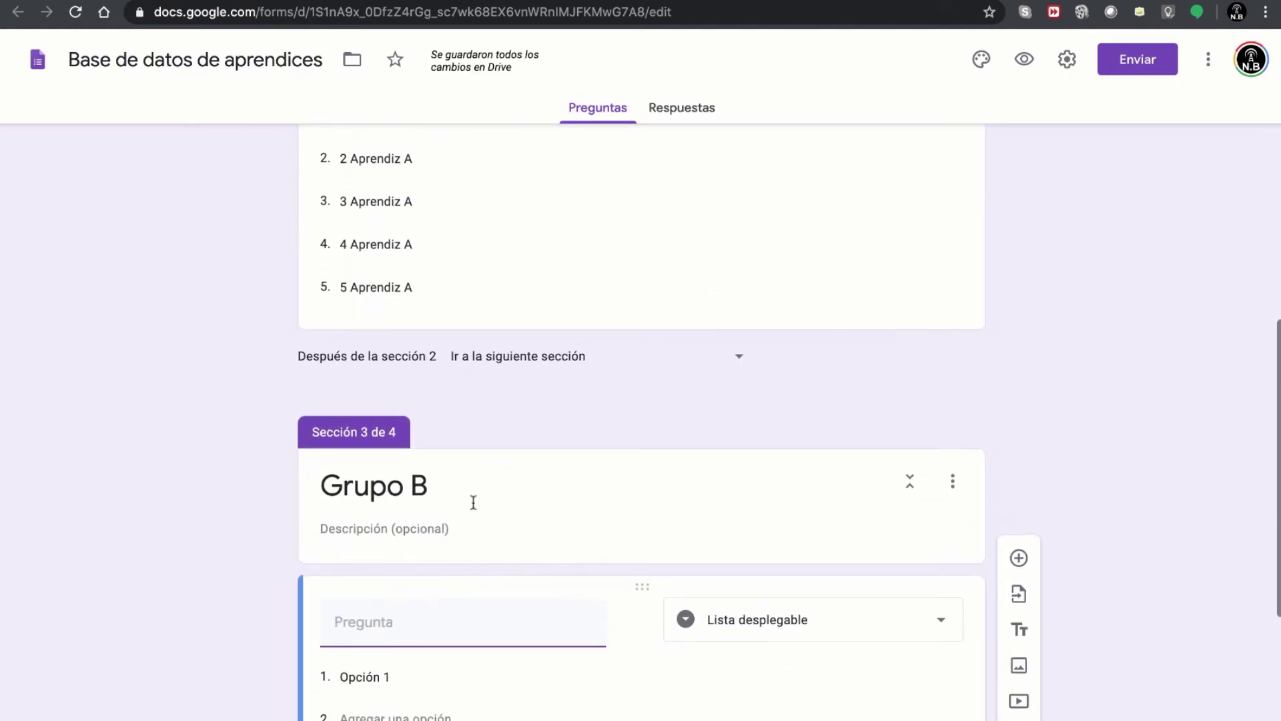
{"action": "type", "text": "Se"}
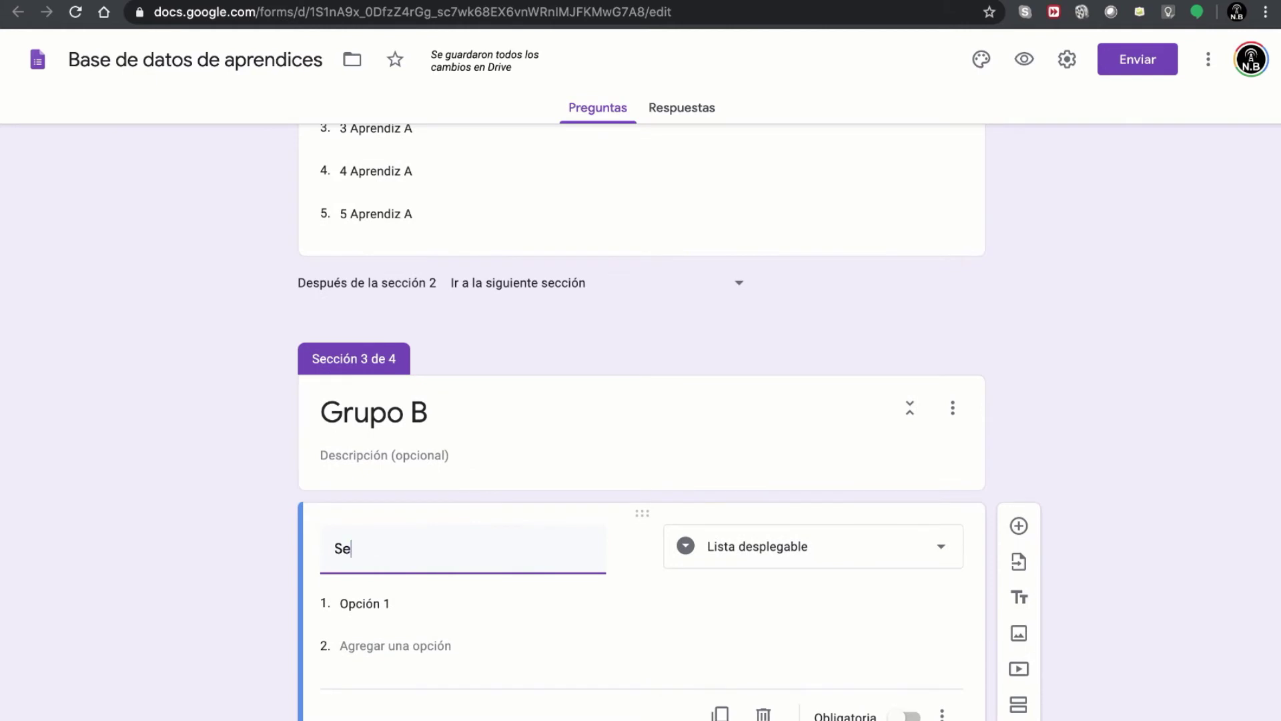
{"action": "type", "text": "leccione su nombre"}
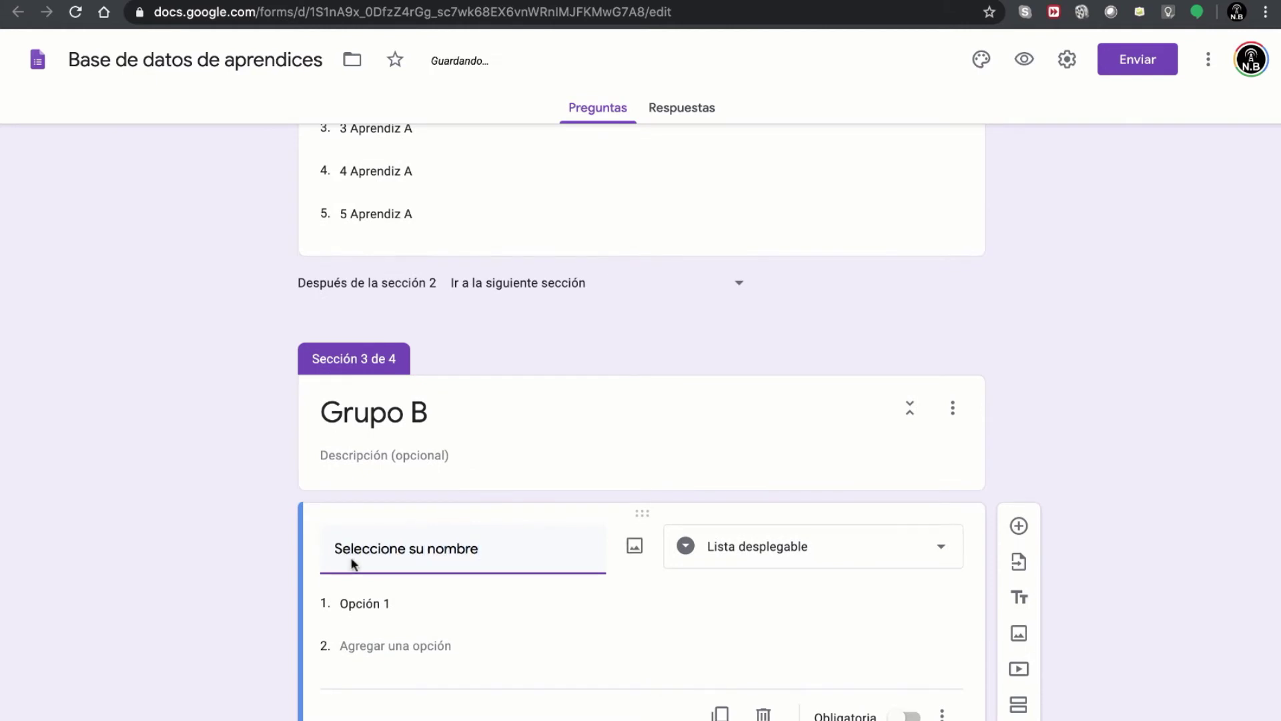
{"action": "left_click", "coordinate": [352, 605]}
{"action": "key", "text": "super+v"}
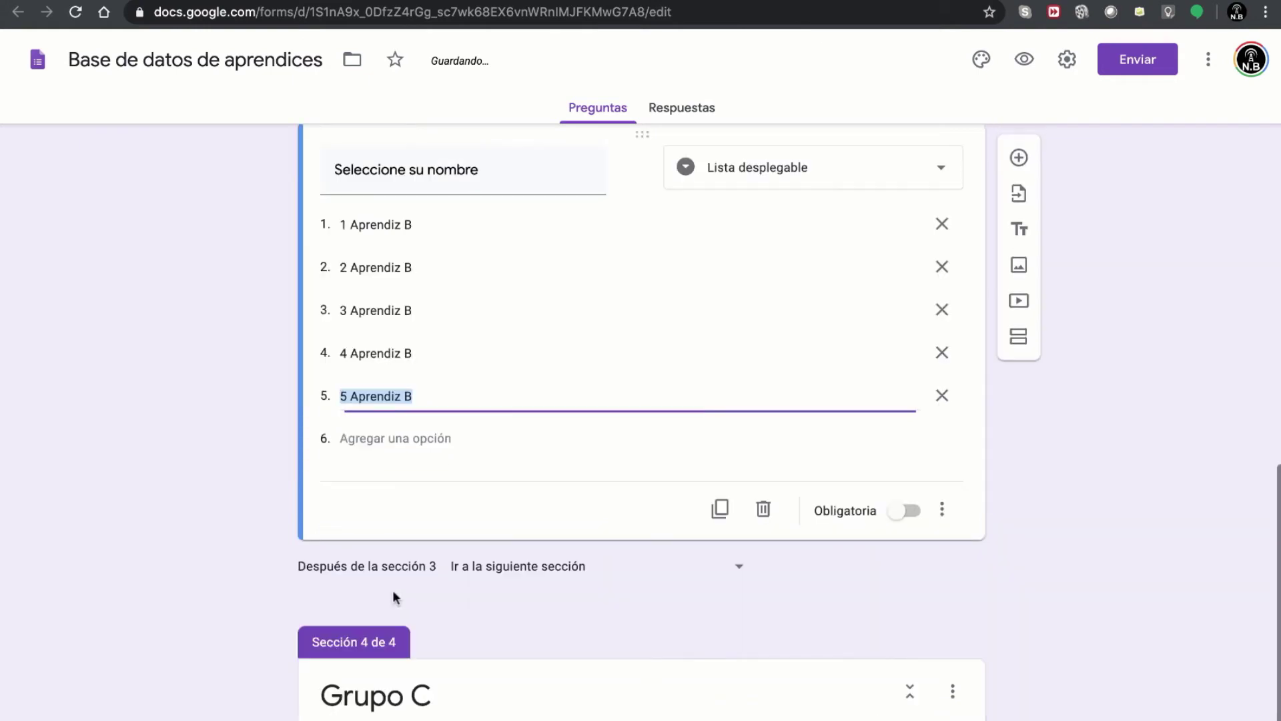
- Copy the Grupo C names in C2:C6 from the spreadsheet
{"action": "left_click", "coordinate": [667, 1]}
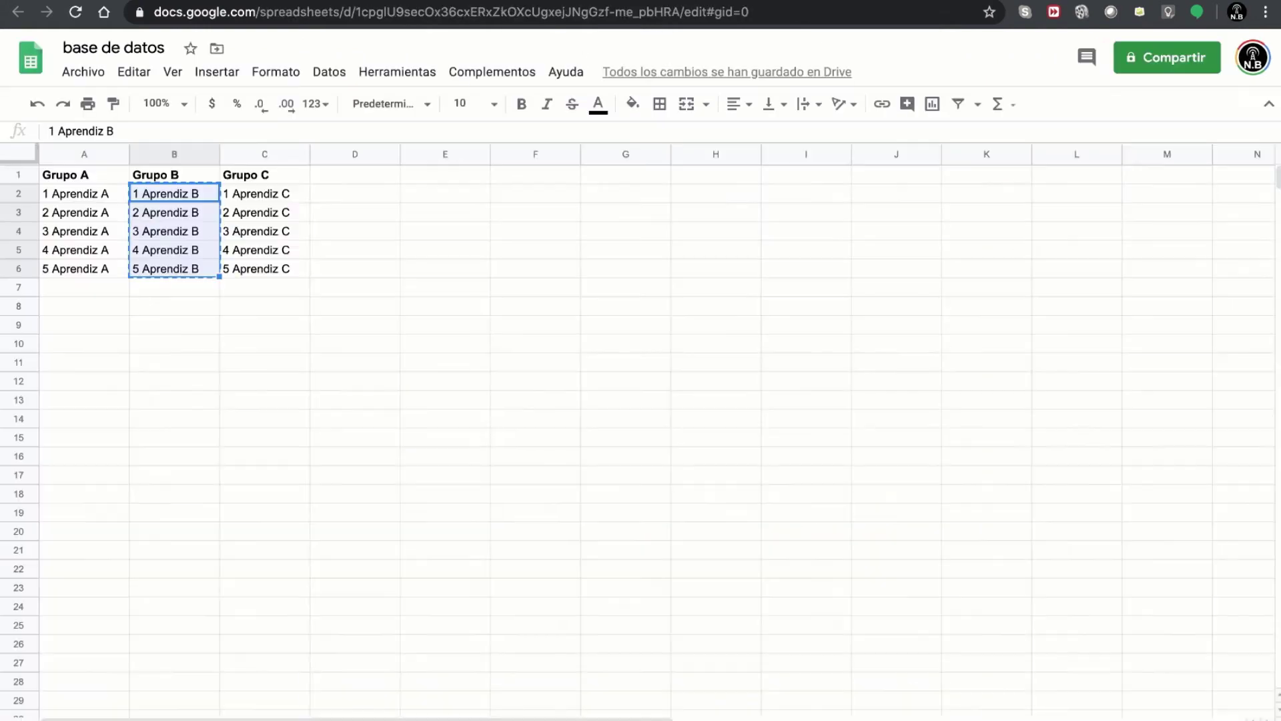
{"action": "left_click_drag", "start_coordinate": [248, 193], "coordinate": [251, 270]}
{"action": "key", "text": "super+c"}
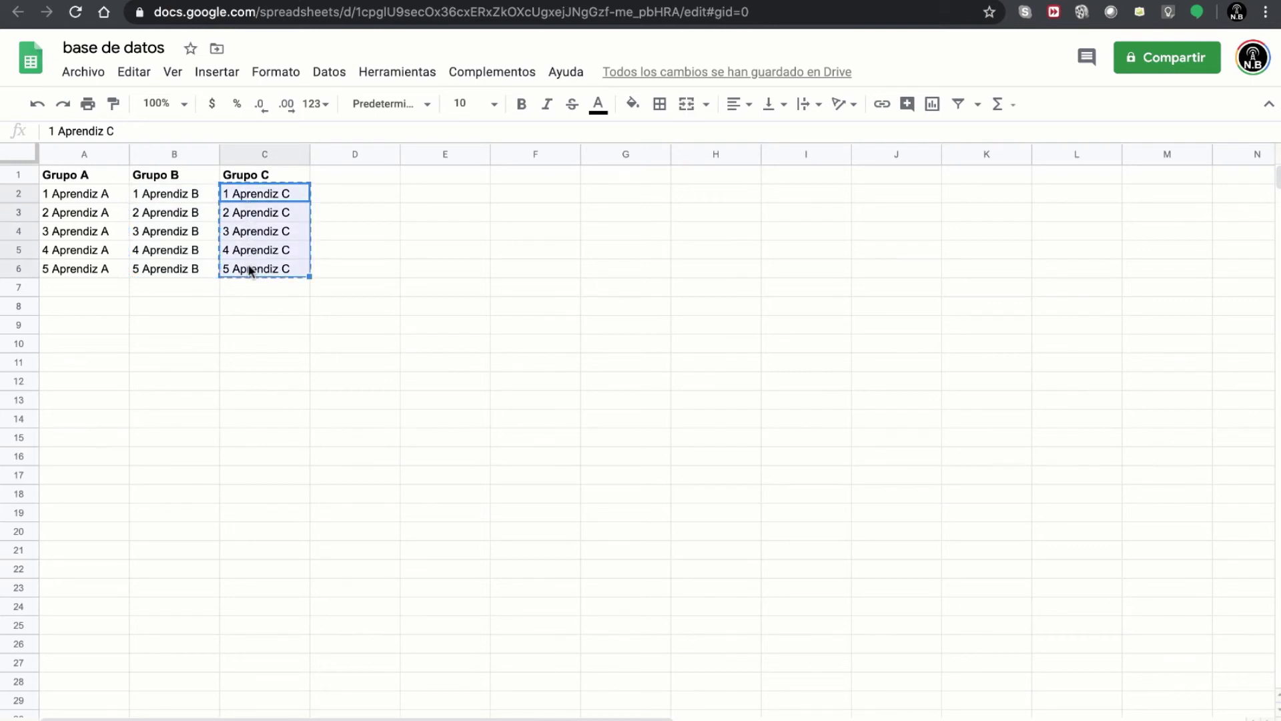
{"action": "left_click", "coordinate": [487, 1]}
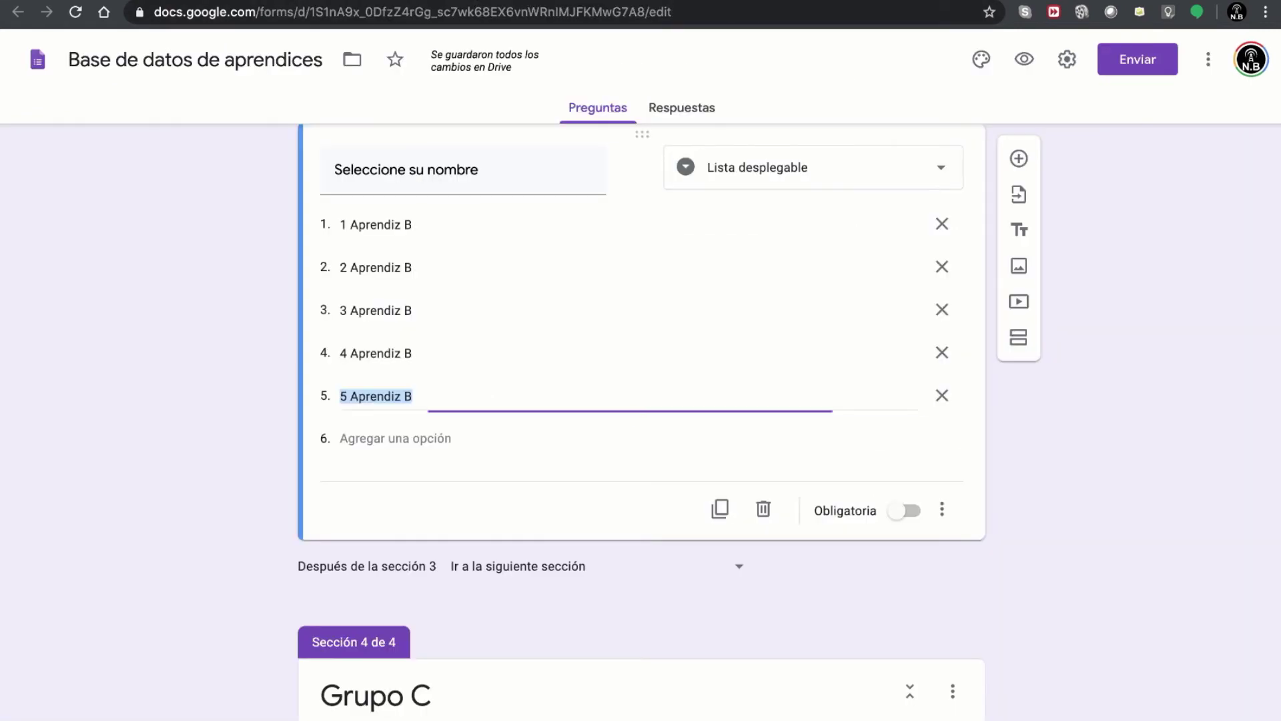
- Add a 'Seleccione su nombre' dropdown to Grupo C with the pasted Grupo C names as options
{"action": "scroll", "coordinate": [569, 432], "scroll_direction": "down", "scroll_amount": 2}
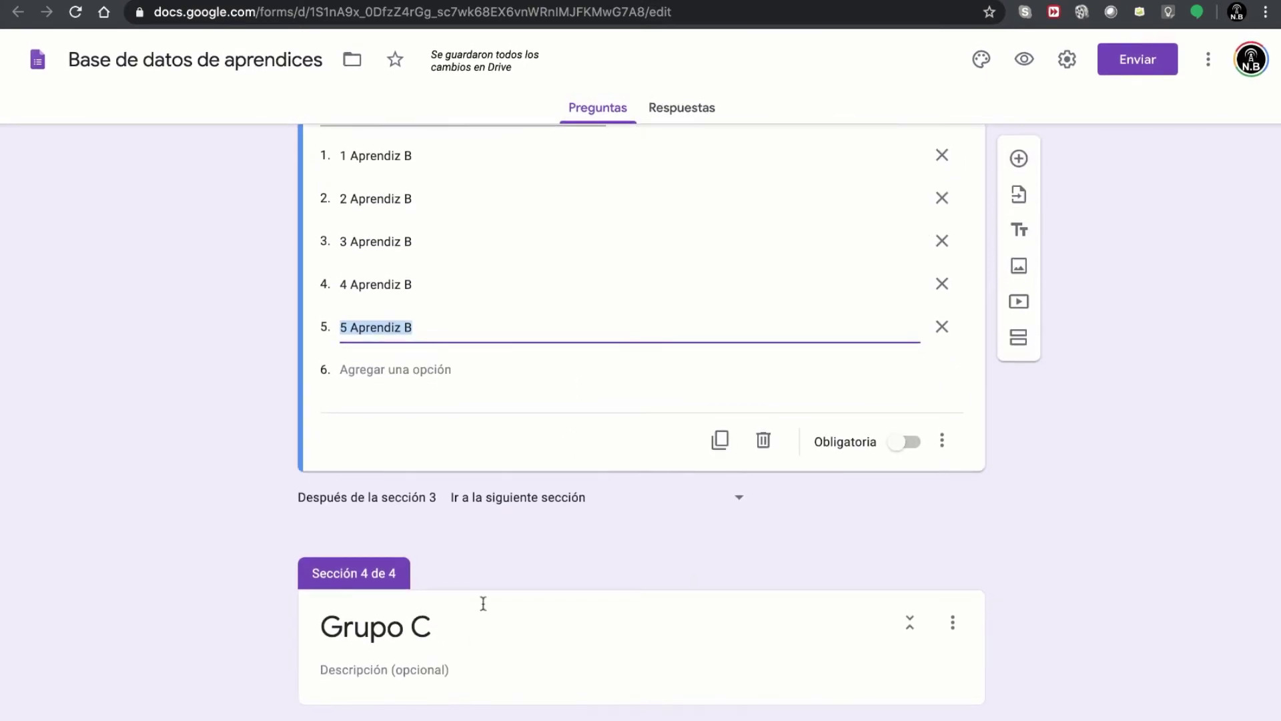
{"action": "left_click", "coordinate": [436, 667]}
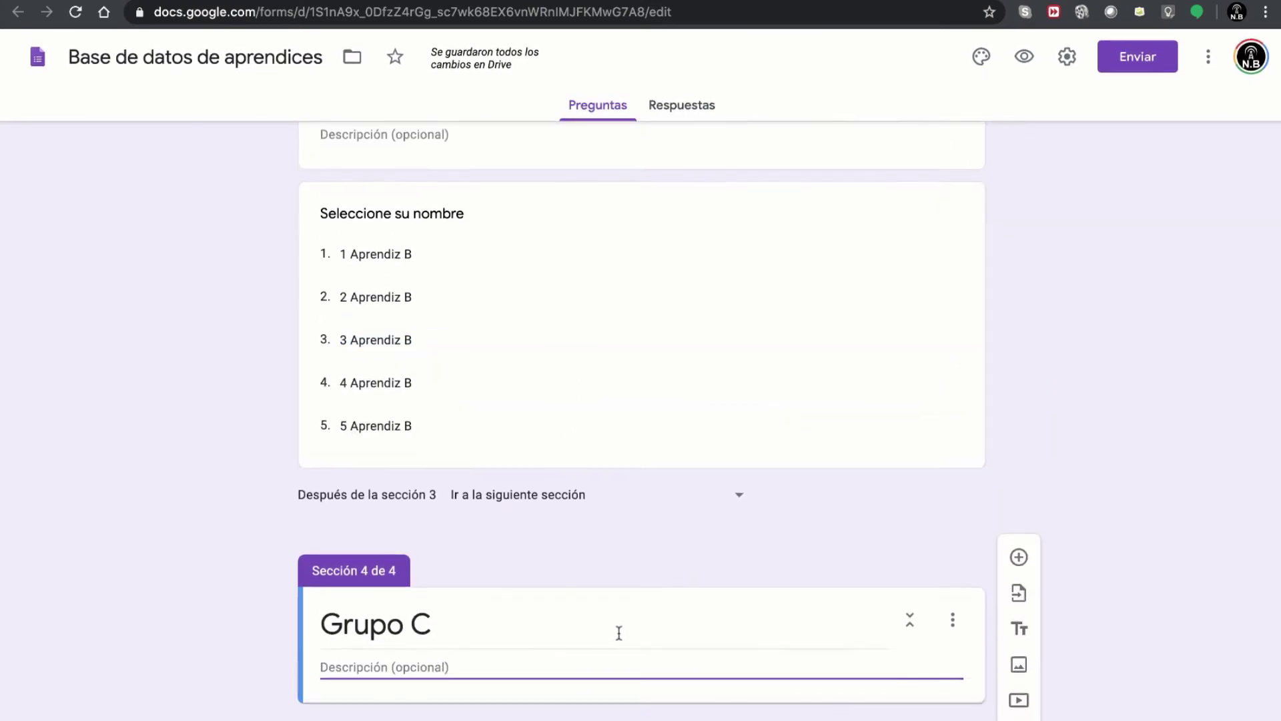
{"action": "left_click", "coordinate": [1021, 564]}
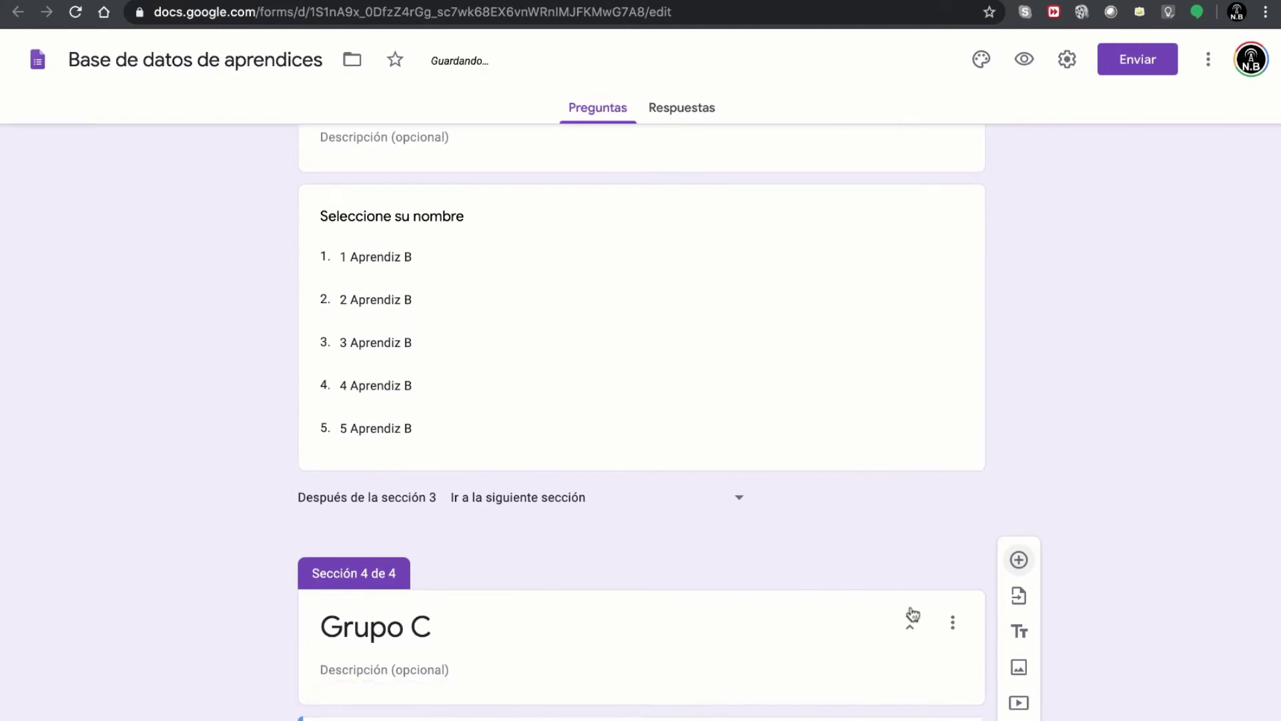
{"action": "left_click", "coordinate": [855, 516]}
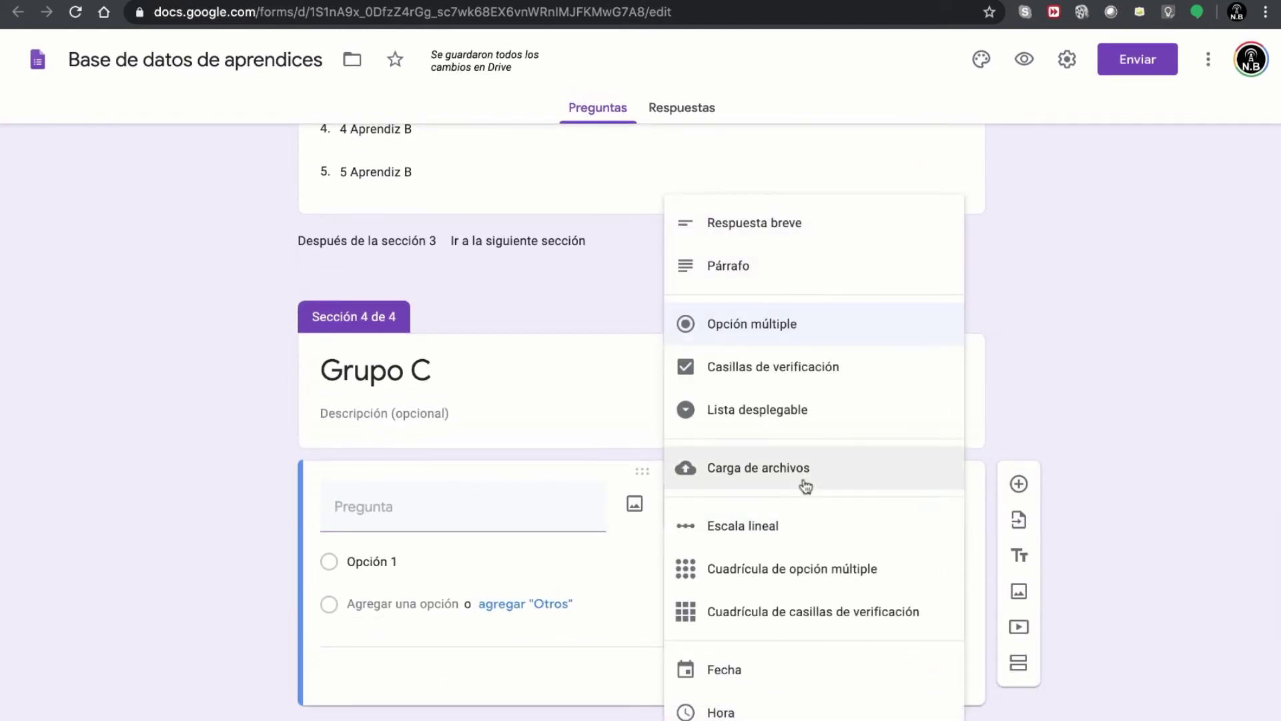
{"action": "left_click", "coordinate": [789, 409]}
{"action": "left_click", "coordinate": [449, 518]}
{"action": "type", "text": "Seleccione"}
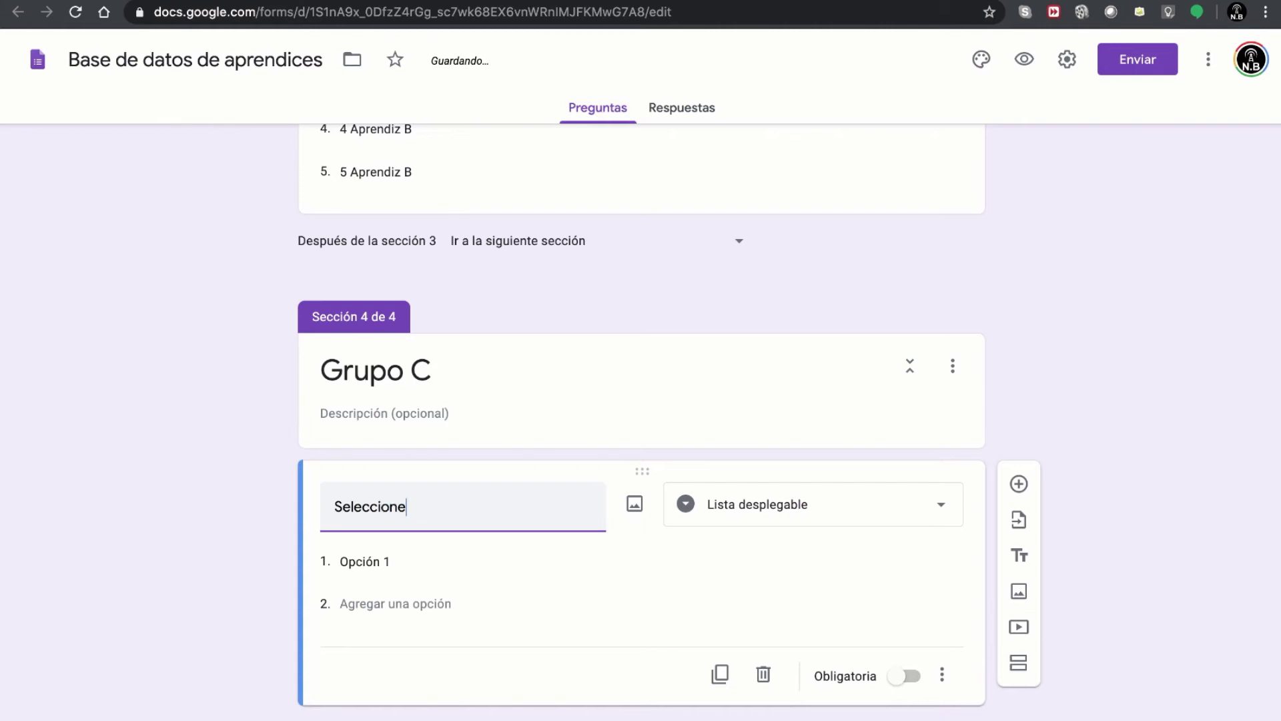
{"action": "type", "text": " su nombre"}
{"action": "left_click", "coordinate": [387, 567]}
{"action": "key", "text": "ctrl+v"}
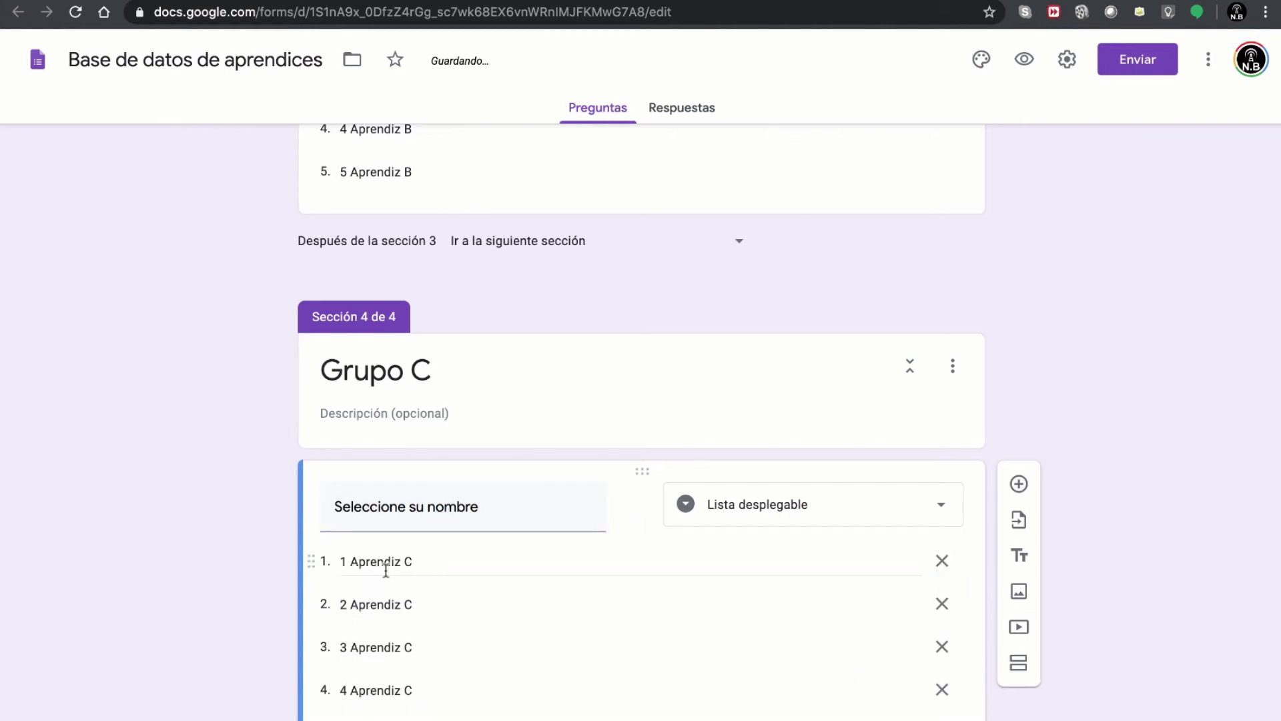
{"action": "scroll", "coordinate": [508, 530], "scroll_direction": "up", "scroll_amount": 15}
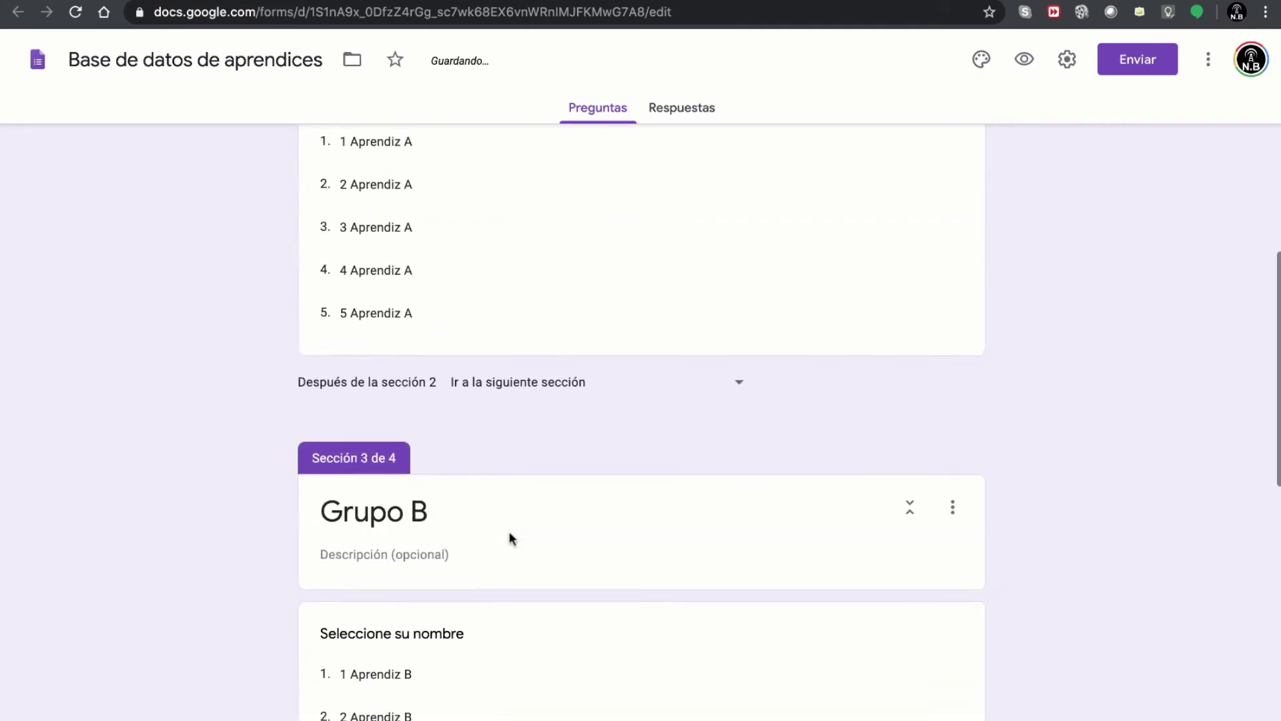
{"action": "scroll", "coordinate": [510, 534], "scroll_direction": "up", "scroll_amount": 4}
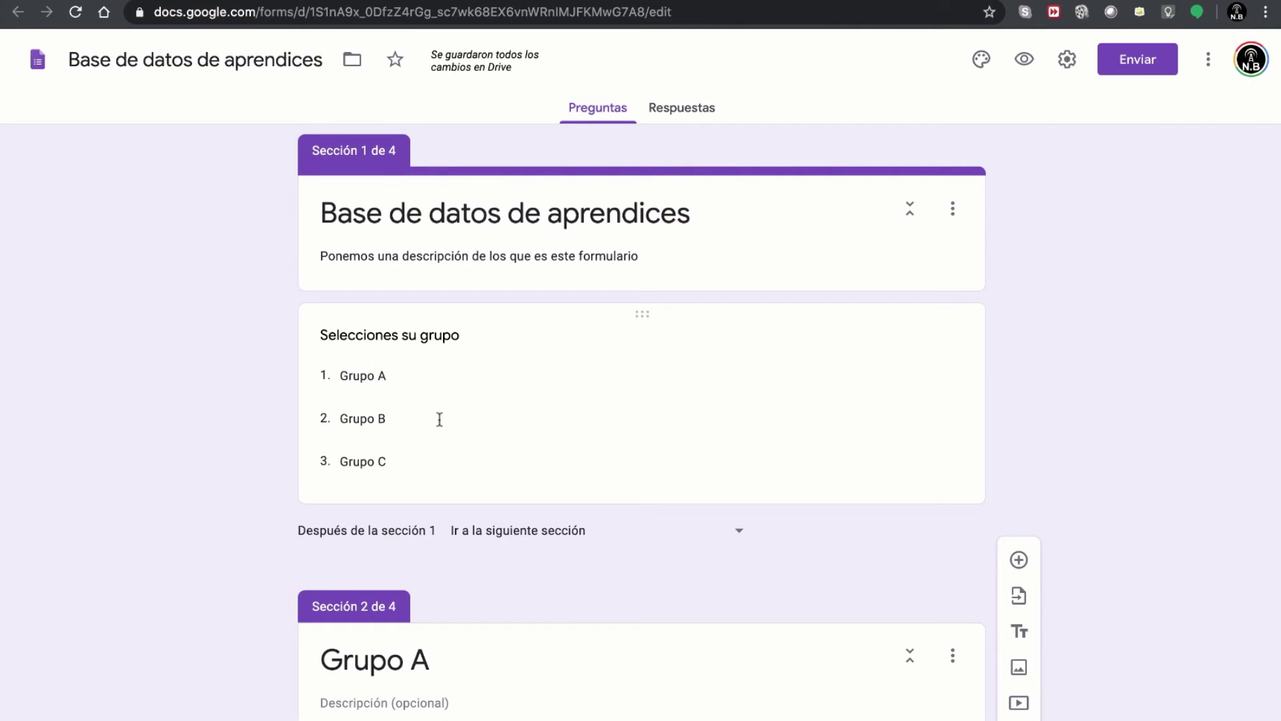
{"action": "scroll", "coordinate": [447, 418], "scroll_direction": "down", "scroll_amount": 8}
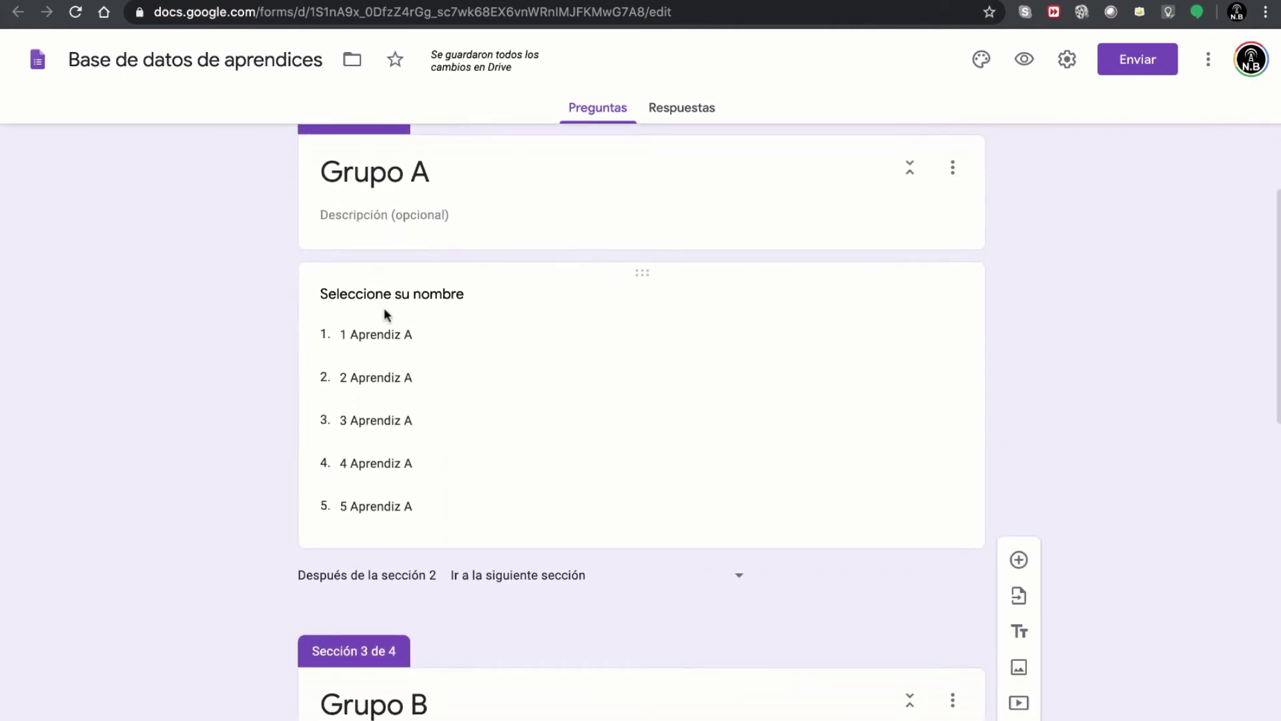
{"action": "scroll", "coordinate": [489, 234], "scroll_direction": "up", "scroll_amount": 2}
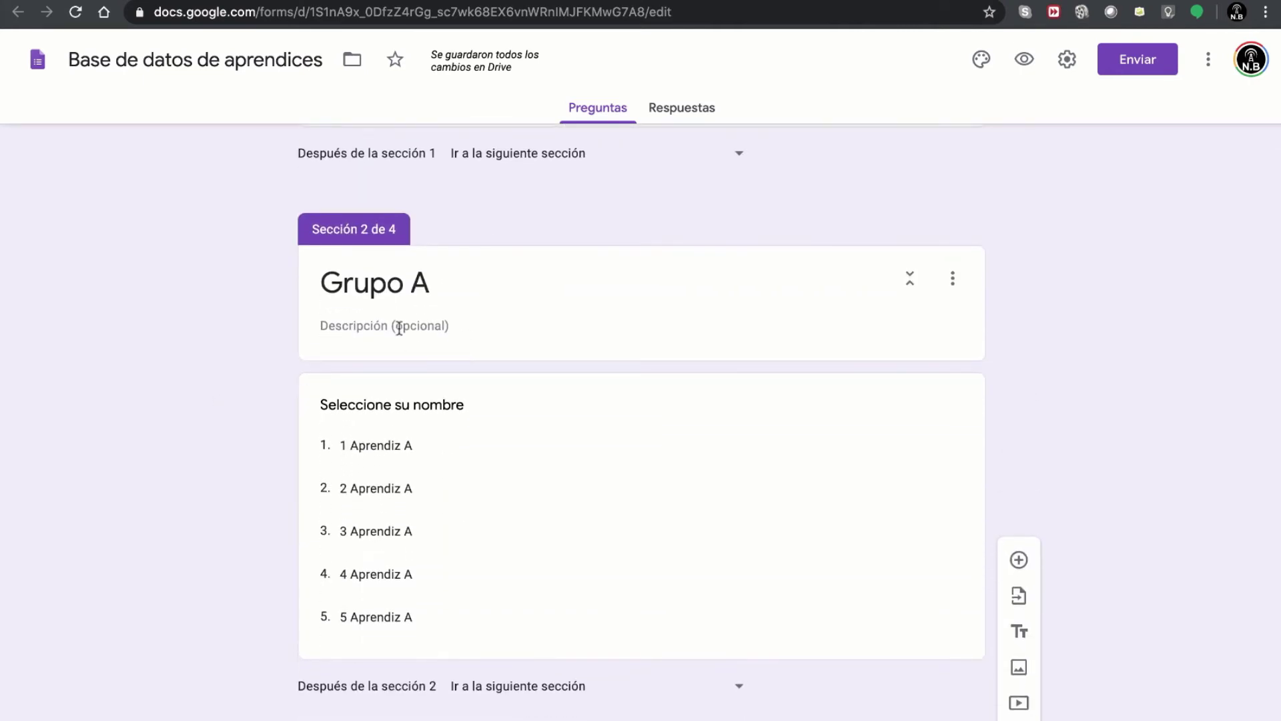
{"action": "scroll", "coordinate": [443, 341], "scroll_direction": "down", "scroll_amount": 1}
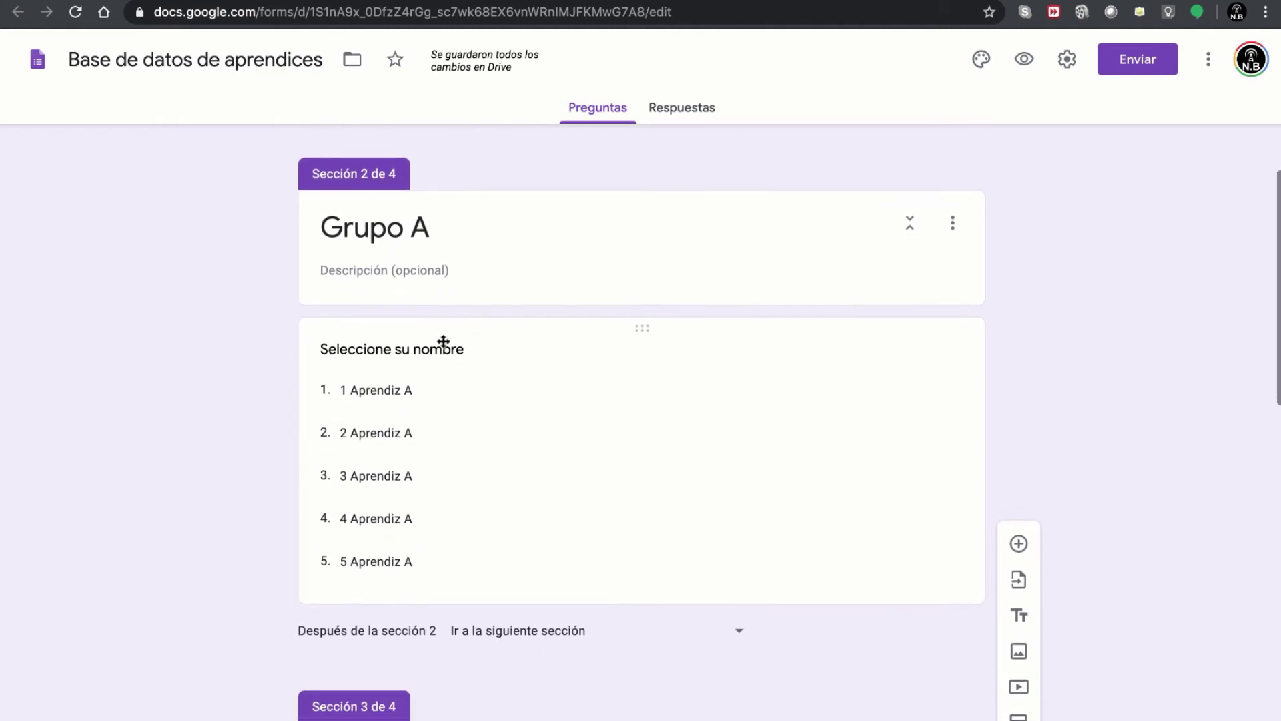
{"action": "scroll", "coordinate": [480, 527], "scroll_direction": "down", "scroll_amount": 5}
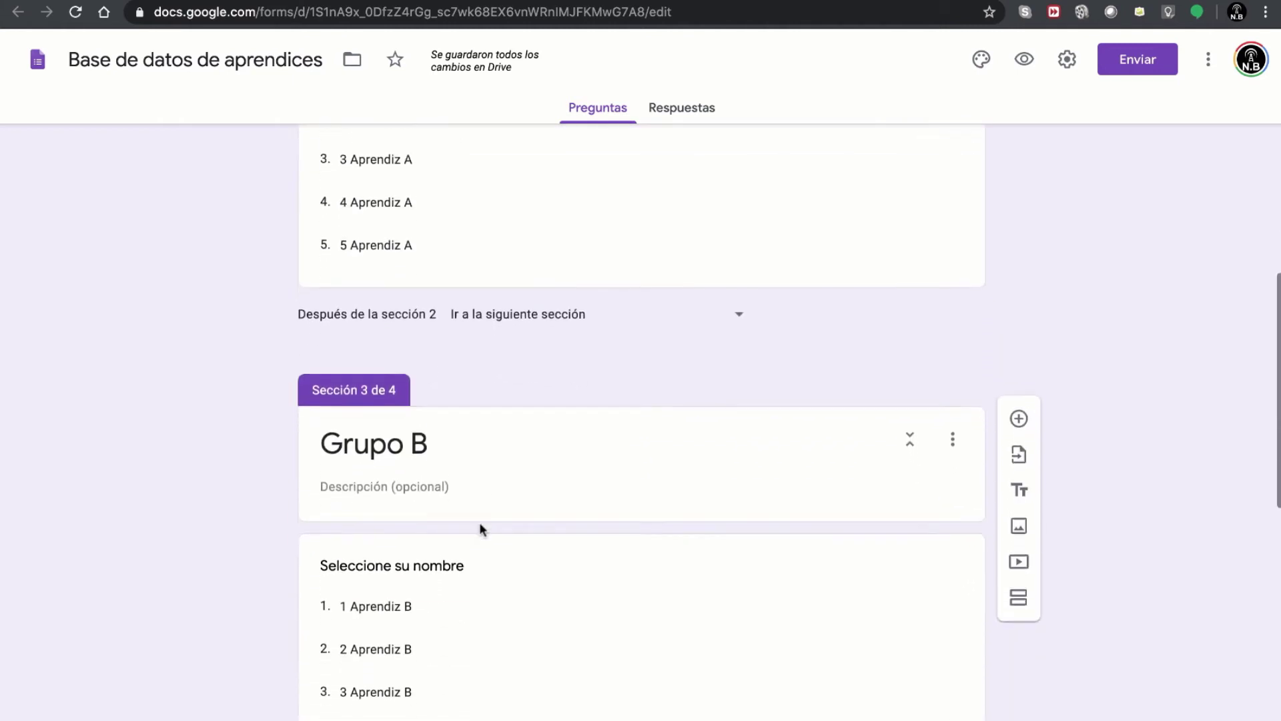
{"action": "scroll", "coordinate": [480, 525], "scroll_direction": "down", "scroll_amount": 11}
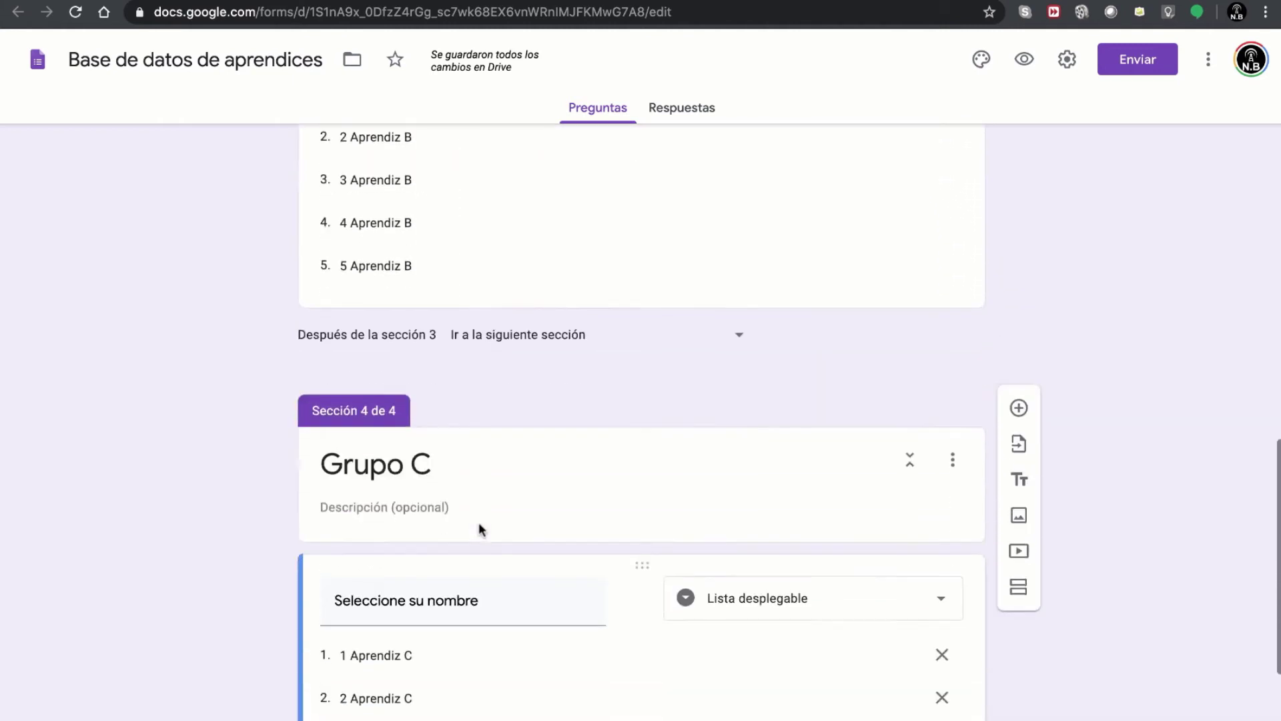
{"action": "scroll", "coordinate": [479, 522], "scroll_direction": "up", "scroll_amount": 20}
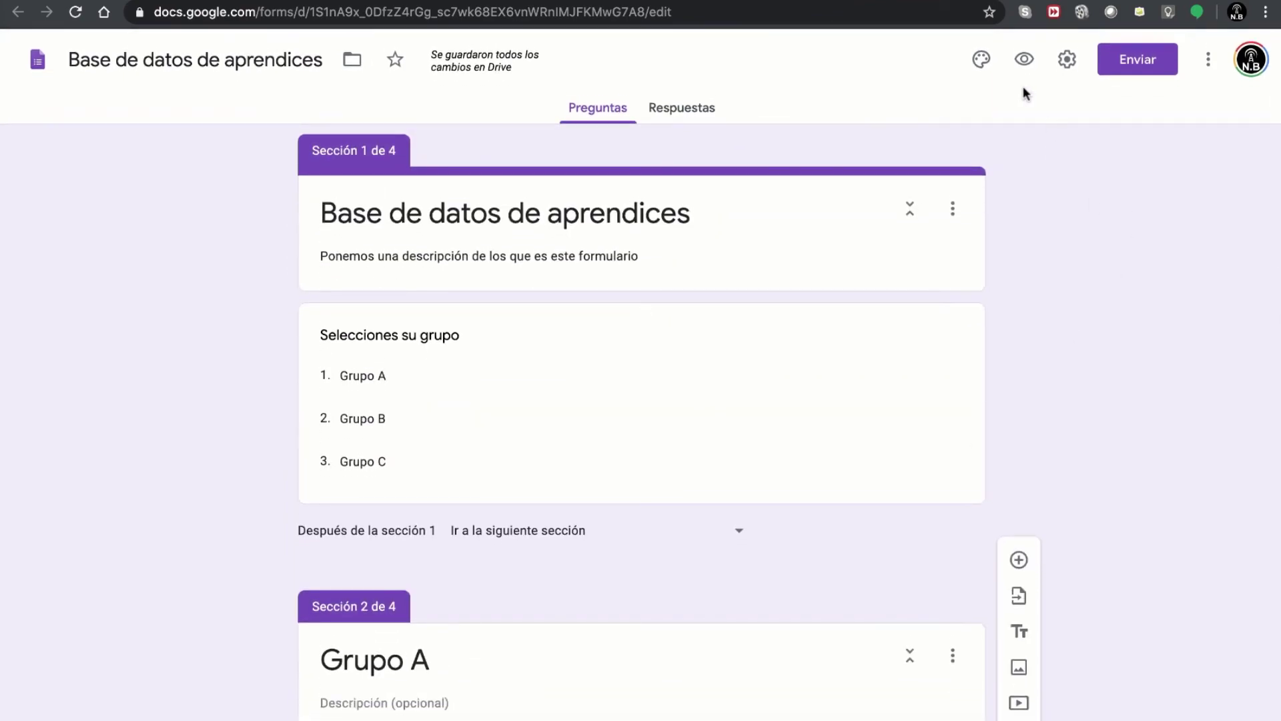
- Preview the form as a respondent and answer 'Selecciones su grupo' with Grupo A
{"action": "left_click", "coordinate": [1024, 60]}
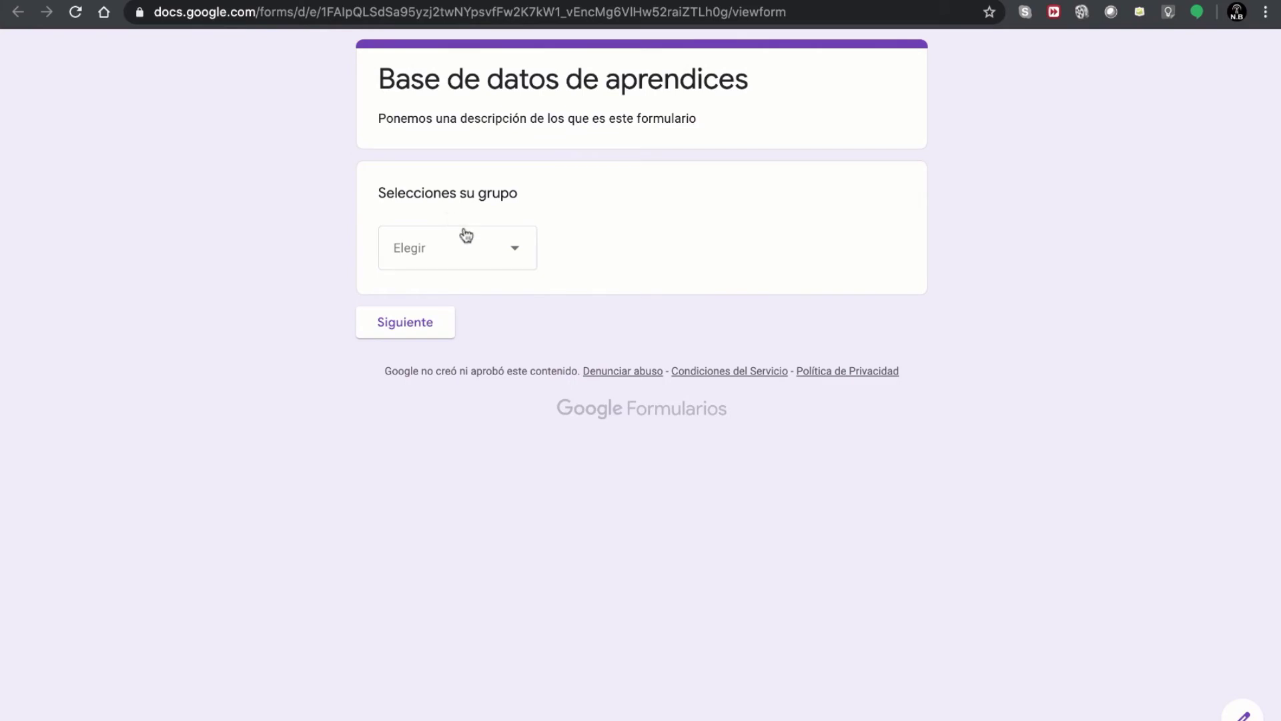
{"action": "left_click", "coordinate": [468, 249]}
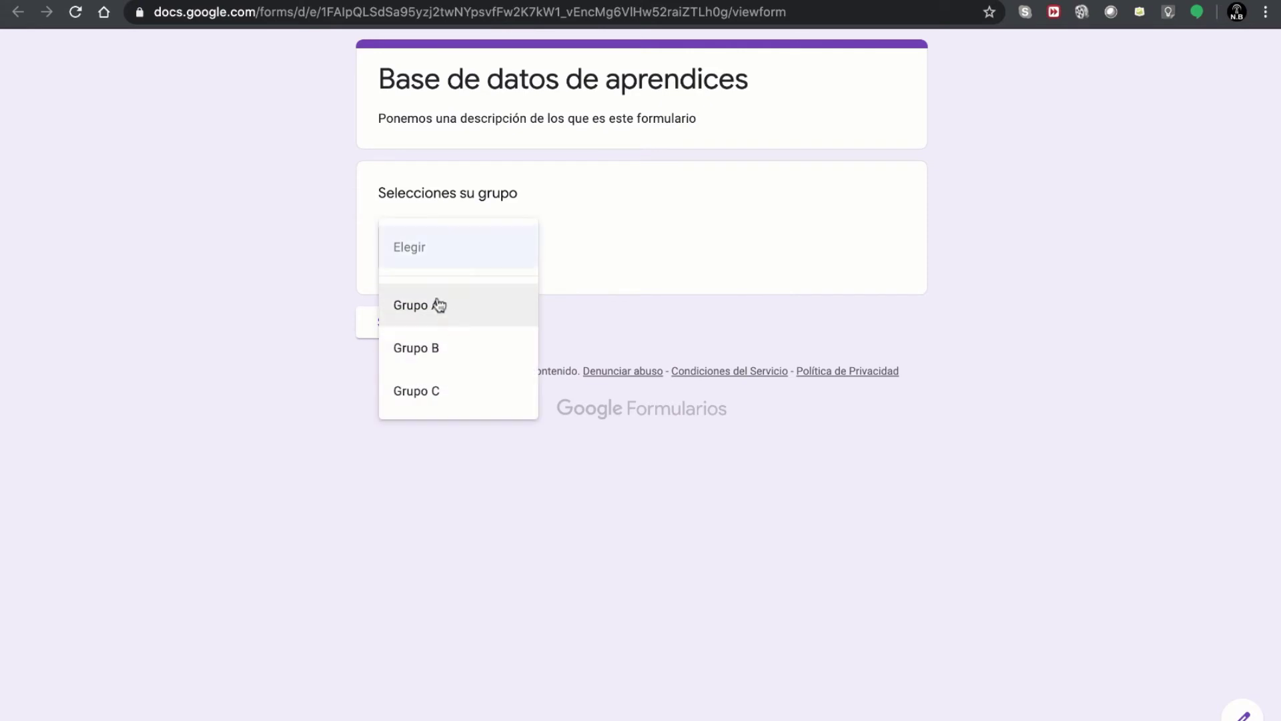
{"action": "left_click", "coordinate": [452, 266]}
{"action": "left_click", "coordinate": [451, 263]}
{"action": "left_click", "coordinate": [438, 303]}
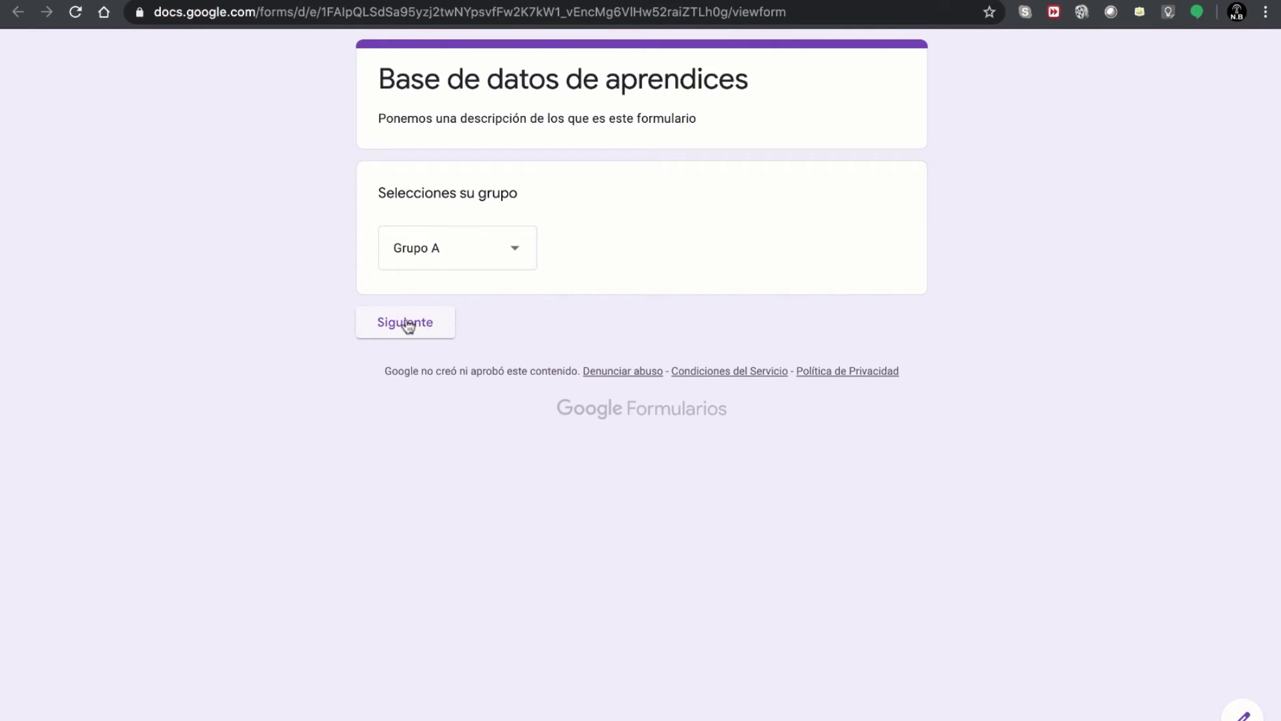
- Advance the preview past the group question to the Grupo A name page, then return to the editor
{"action": "left_click", "coordinate": [407, 323]}
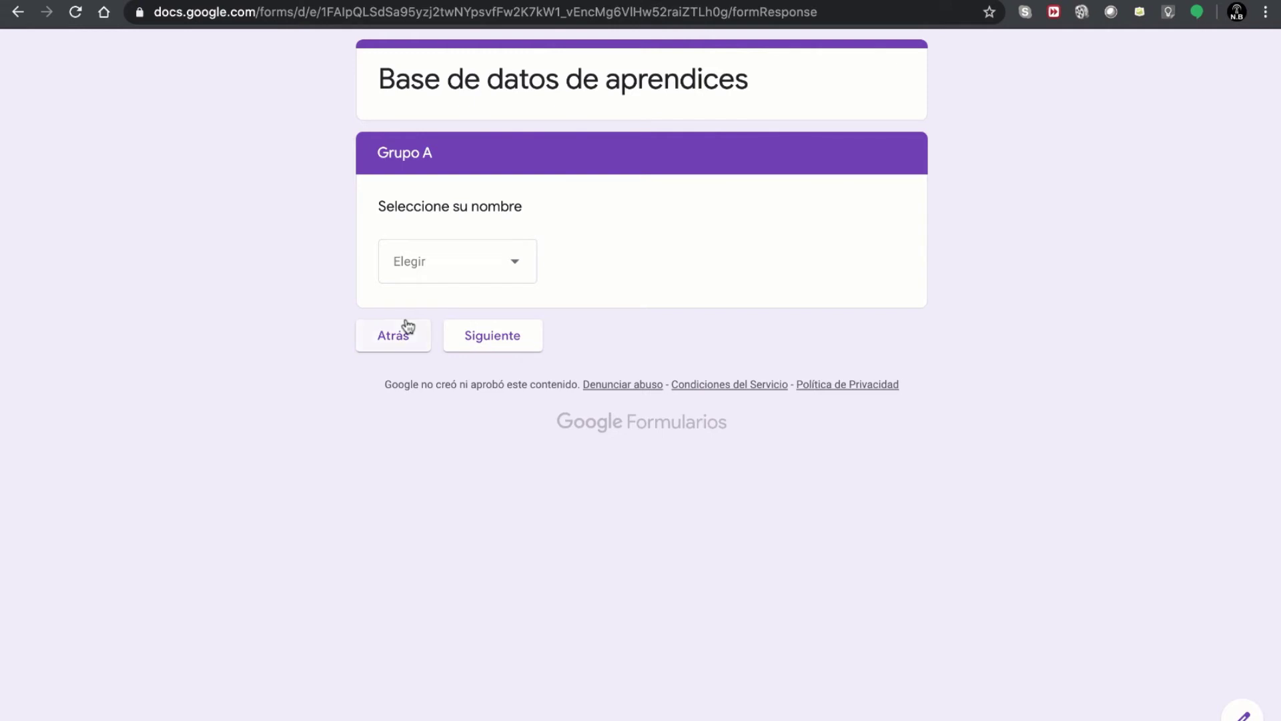
{"action": "left_click", "coordinate": [560, 1]}
- Scroll through Sección 1's group question and Sección 2's Grupo A name dropdown in the editor
{"action": "scroll", "coordinate": [547, 438], "scroll_direction": "down", "scroll_amount": 5}
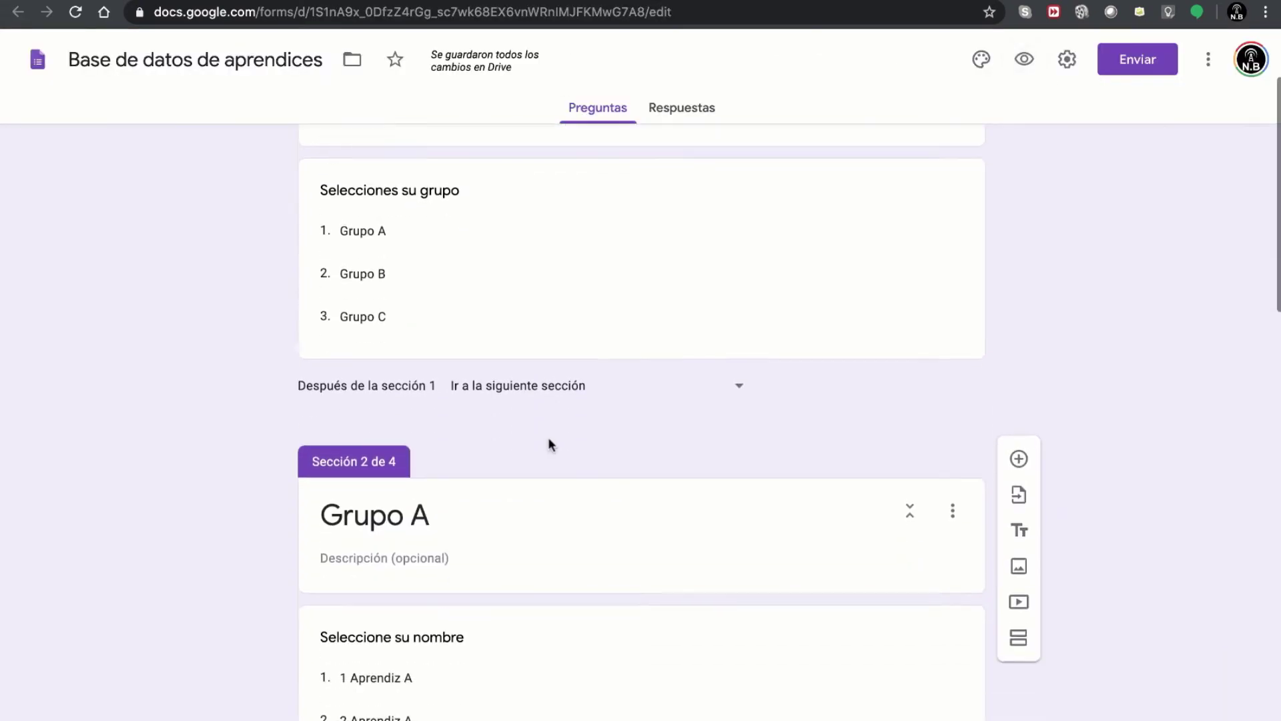
{"action": "scroll", "coordinate": [548, 442], "scroll_direction": "down", "scroll_amount": 3}
{"action": "scroll", "coordinate": [548, 442], "scroll_direction": "up", "scroll_amount": 3}
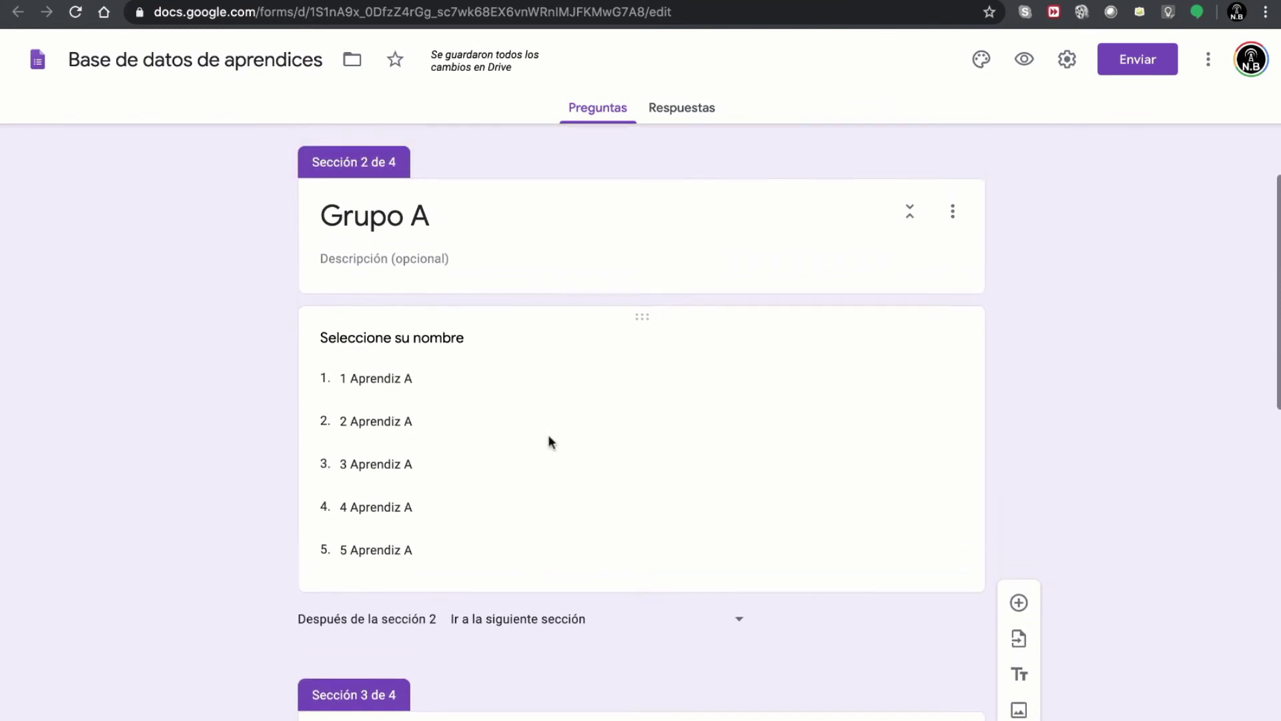
{"action": "scroll", "coordinate": [548, 442], "scroll_direction": "up", "scroll_amount": 4}
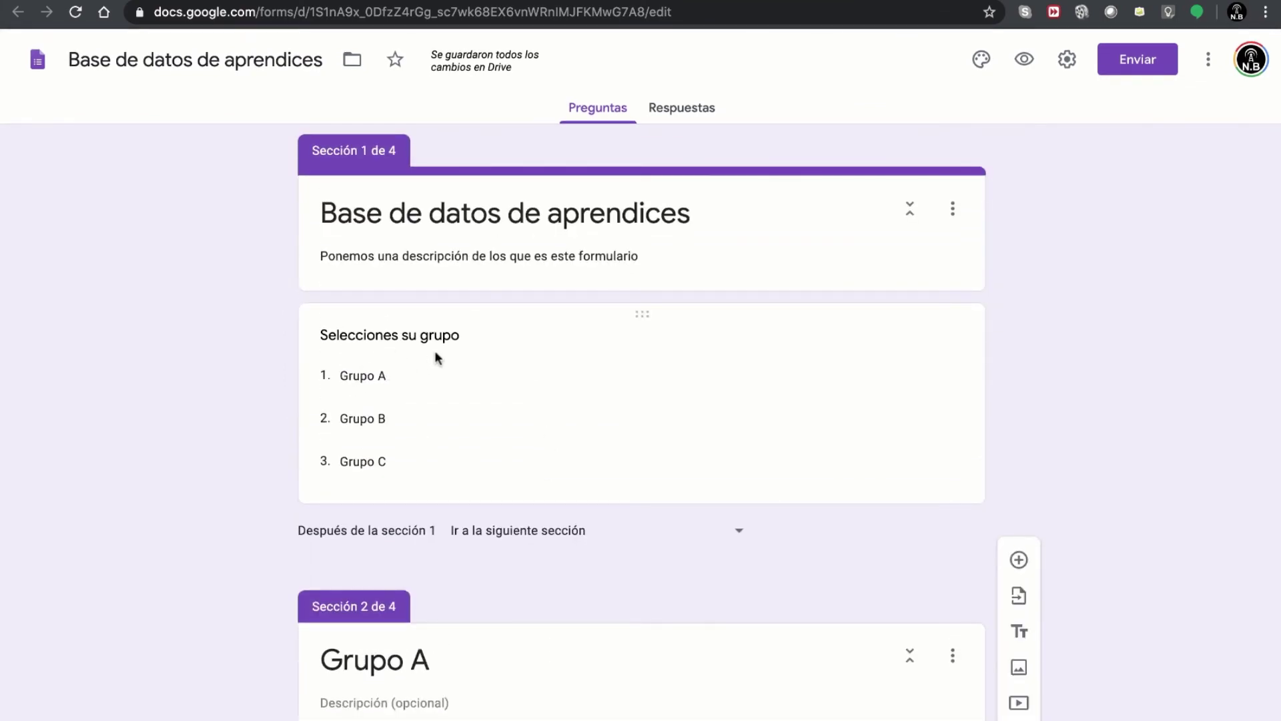
{"action": "scroll", "coordinate": [414, 424], "scroll_direction": "down", "scroll_amount": 5}
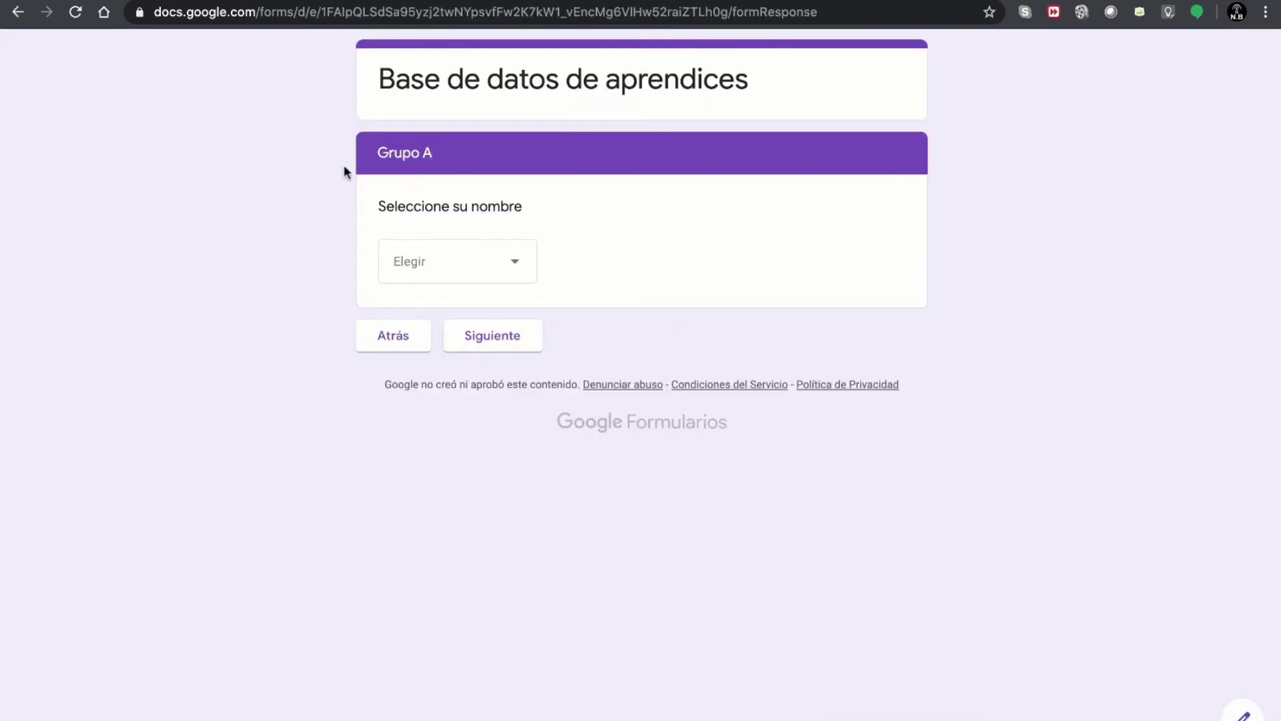
- In the preview, pick '1 Aprendiz A', then advance through the Grupo B and Grupo C name pages
{"action": "left_click", "coordinate": [437, 266]}
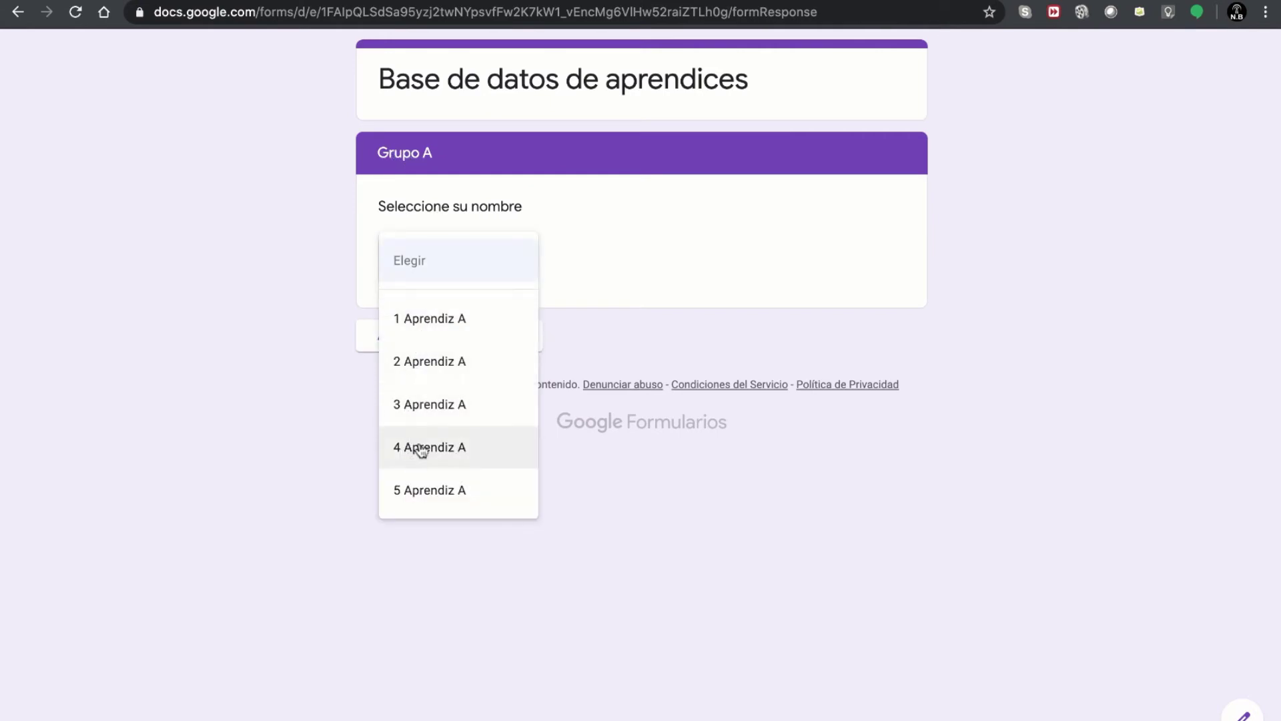
{"action": "left_click", "coordinate": [463, 331]}
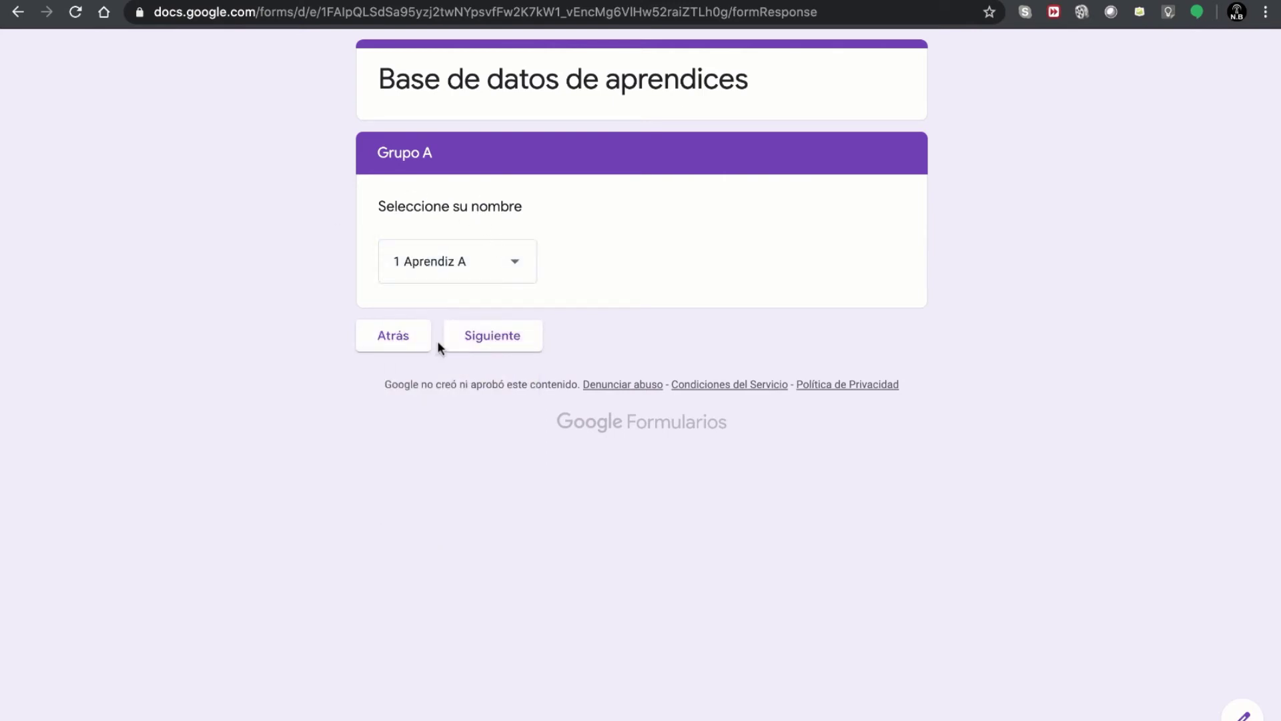
{"action": "left_click", "coordinate": [486, 339]}
{"action": "left_click", "coordinate": [446, 277]}
{"action": "left_click", "coordinate": [601, 284]}
{"action": "left_click", "coordinate": [491, 336]}
{"action": "left_click", "coordinate": [461, 277]}
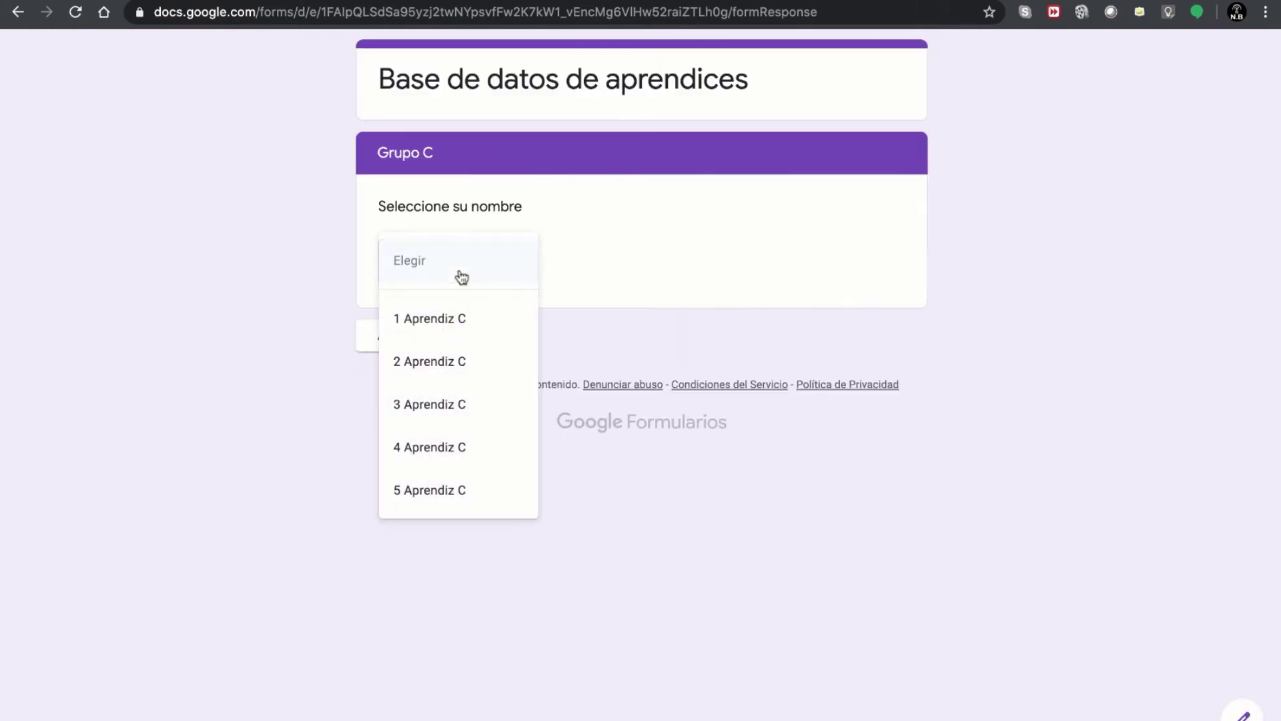
{"action": "left_click", "coordinate": [260, 404]}
- Go back through the sections to the group question, then leave the preview with Abandonar
{"action": "left_click", "coordinate": [404, 342]}
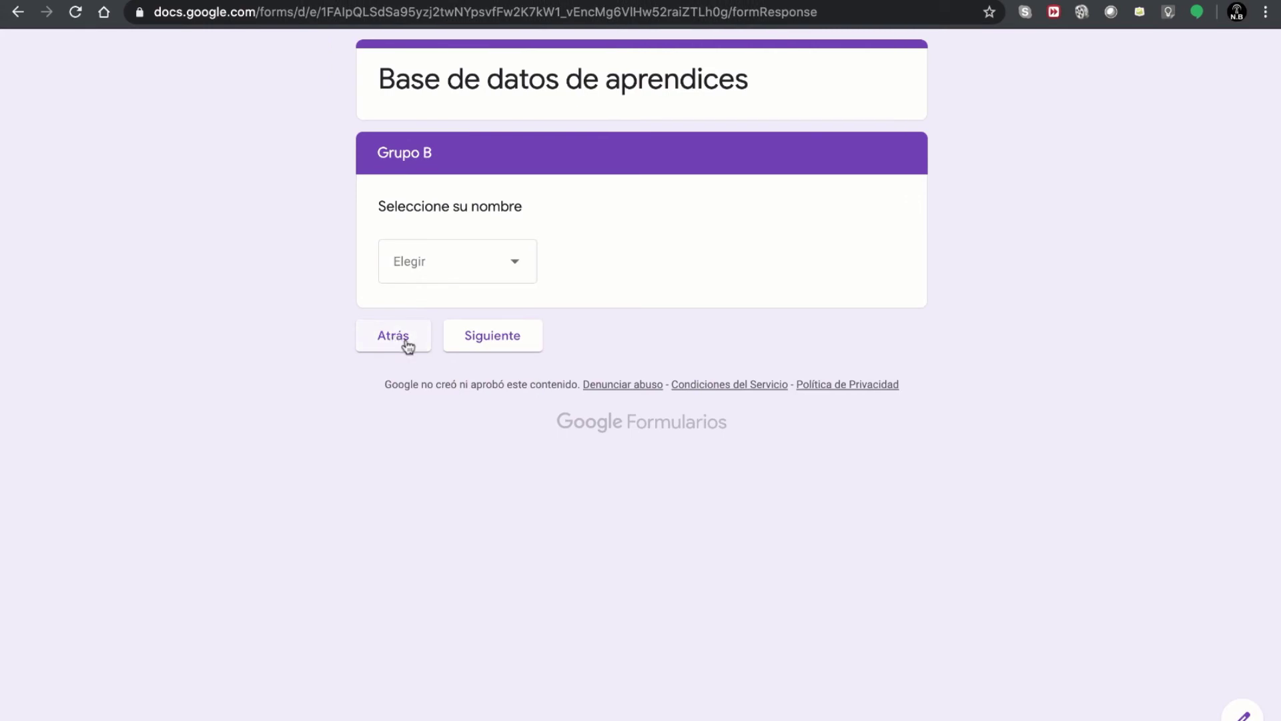
{"action": "left_click", "coordinate": [403, 344]}
{"action": "left_click", "coordinate": [403, 343]}
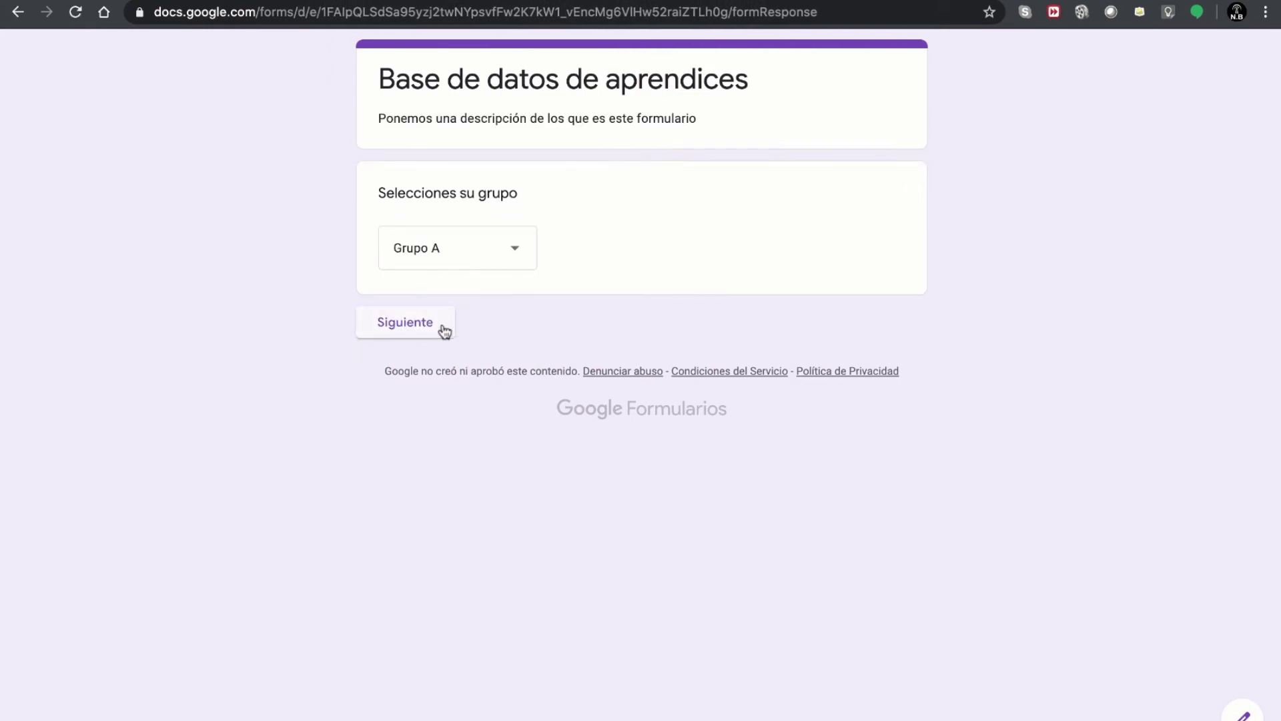
{"action": "left_click", "coordinate": [475, 254]}
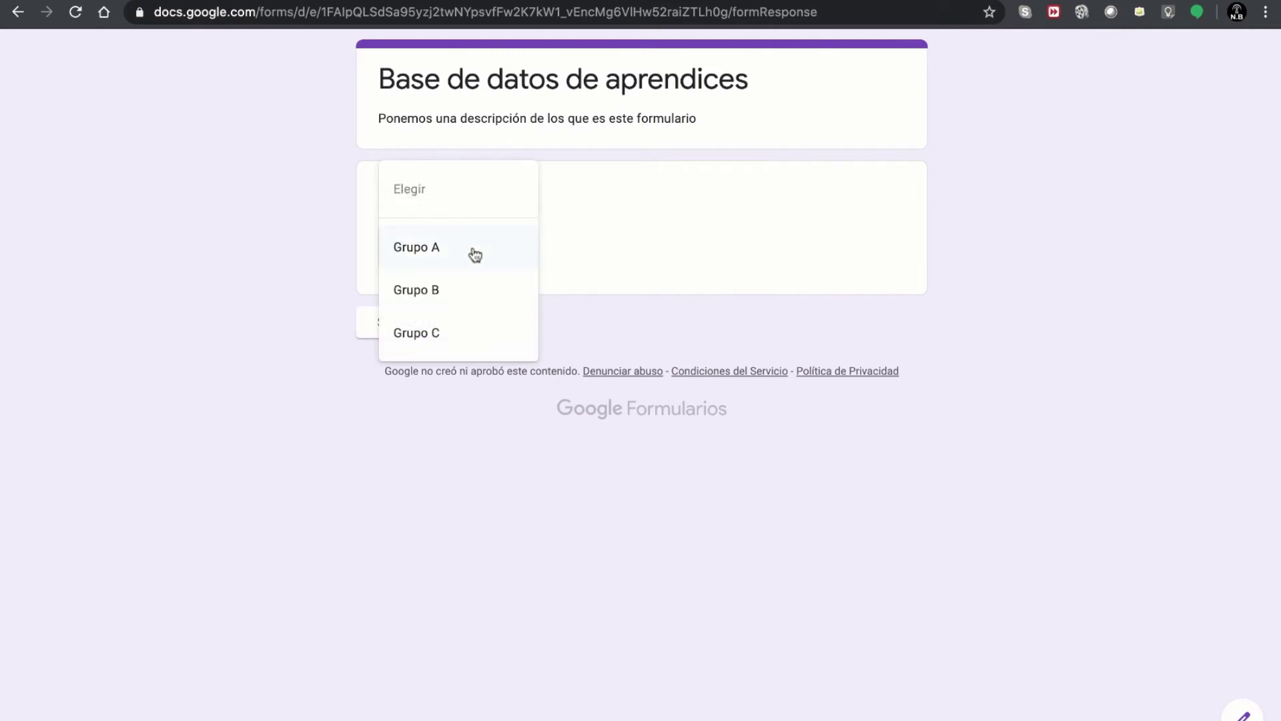
{"action": "left_click", "coordinate": [297, 259]}
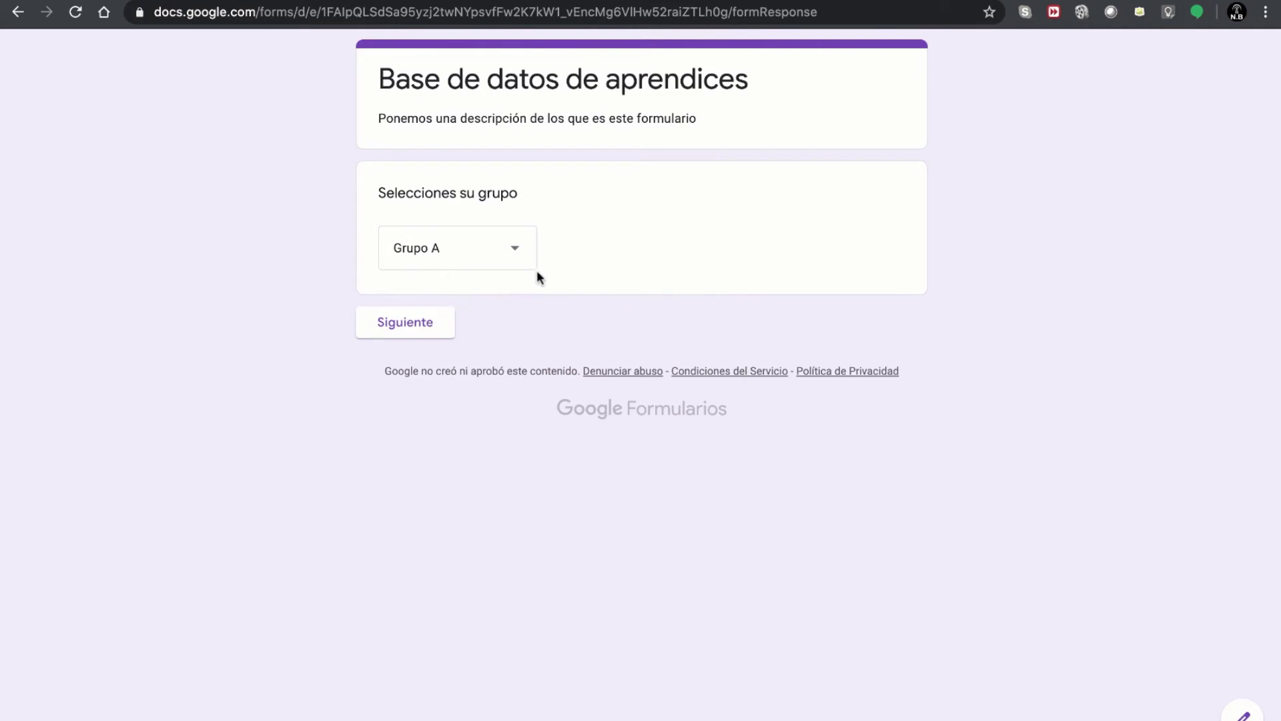
{"action": "key", "text": "super+bracketleft"}
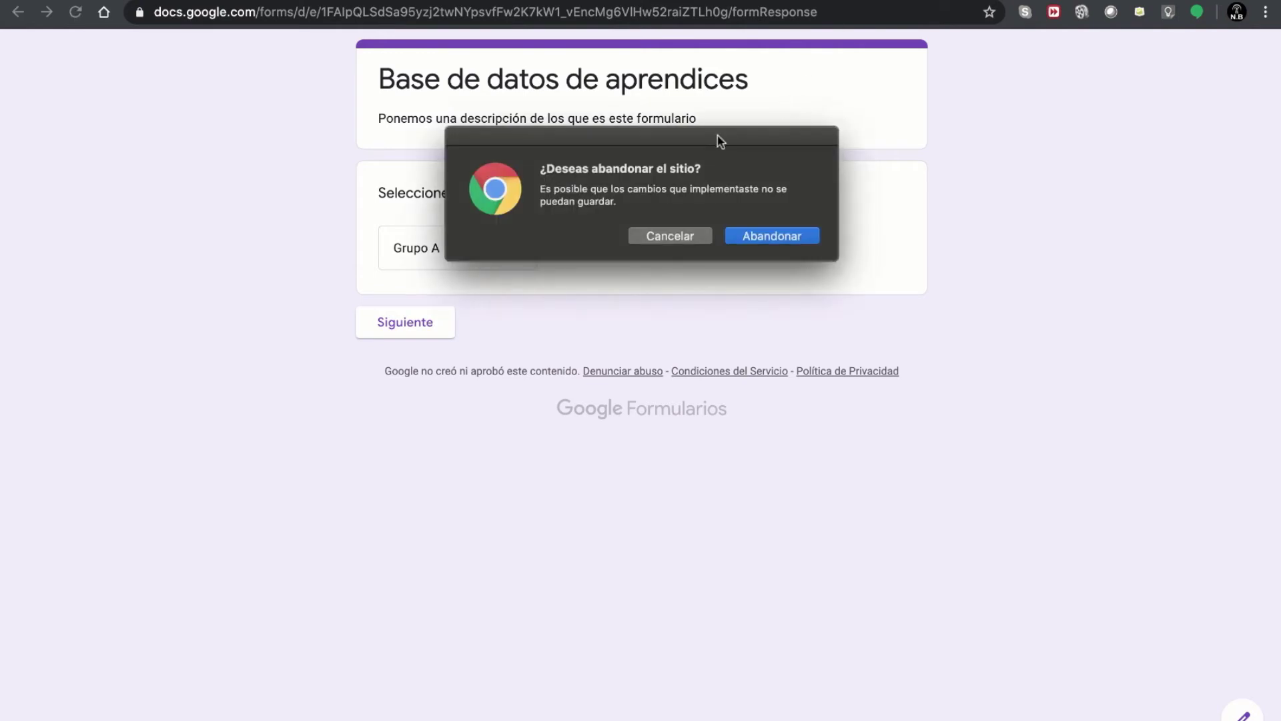
{"action": "left_click", "coordinate": [750, 229]}
- Enable 'Ir a la sección según la respuesta' on the Selecciones su grupo dropdown question
{"action": "scroll", "coordinate": [634, 264], "scroll_direction": "up", "scroll_amount": 5}
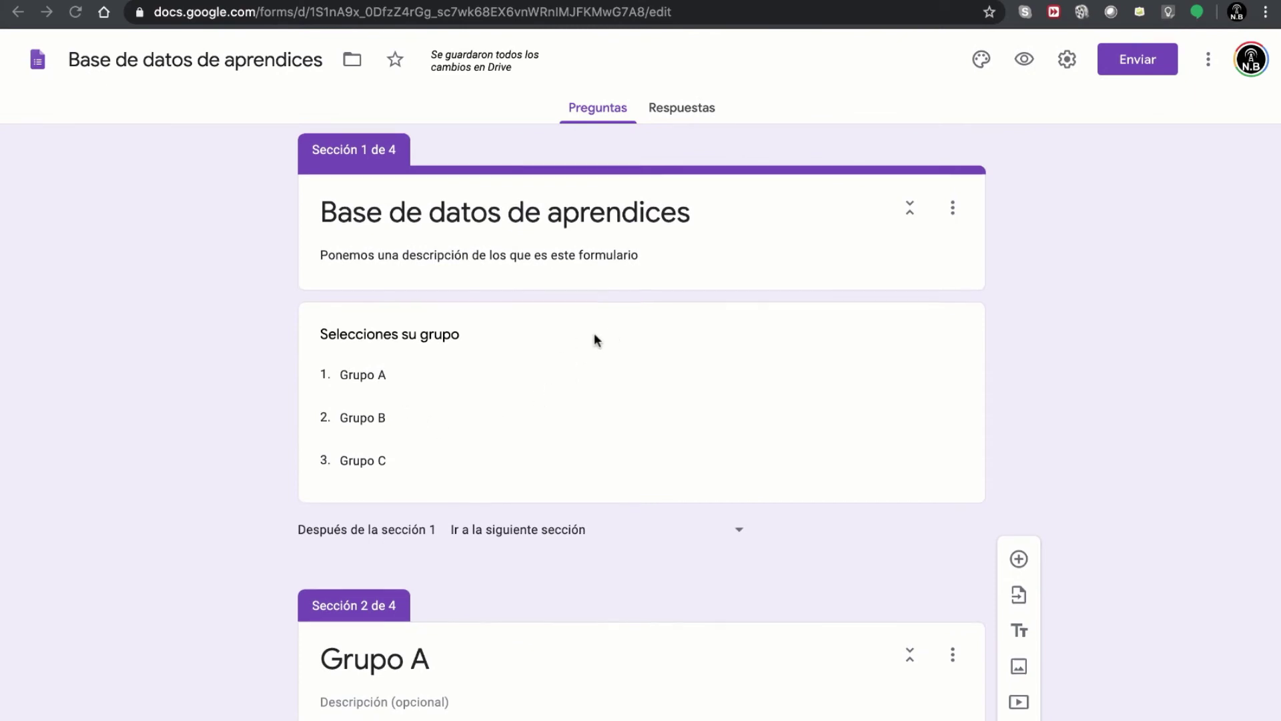
{"action": "scroll", "coordinate": [594, 337], "scroll_direction": "down", "scroll_amount": 2}
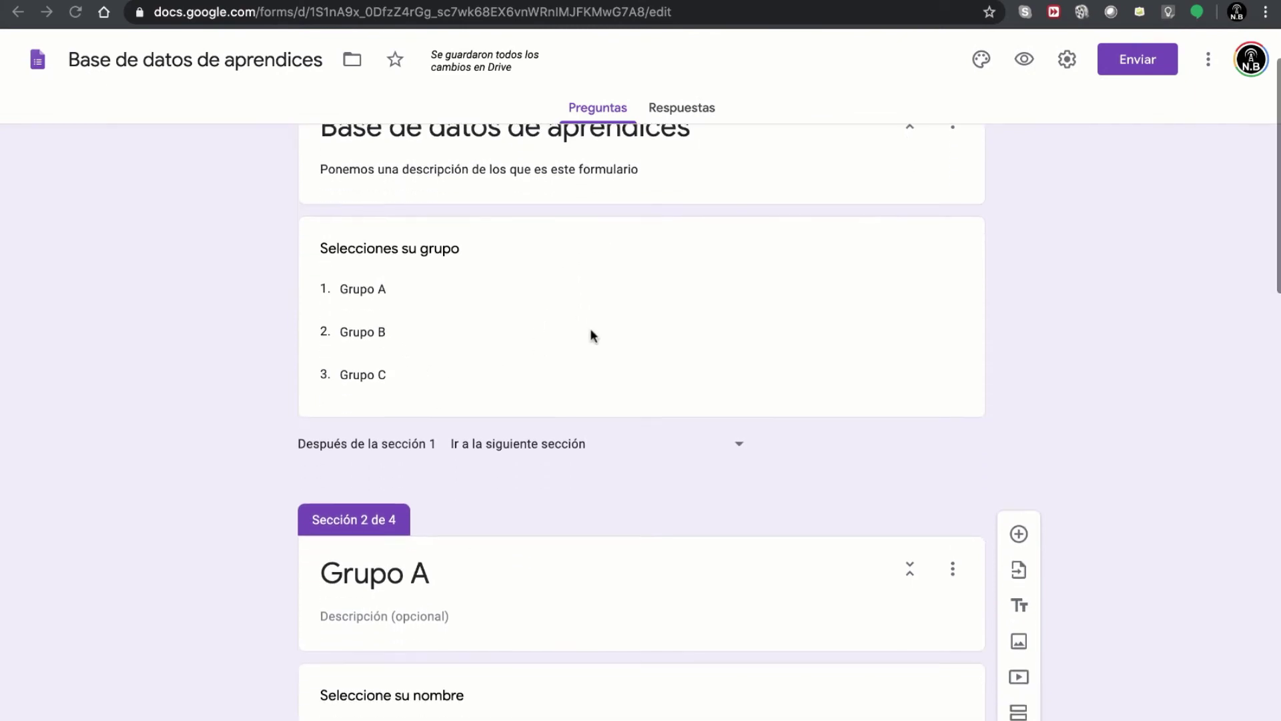
{"action": "left_click", "coordinate": [399, 290]}
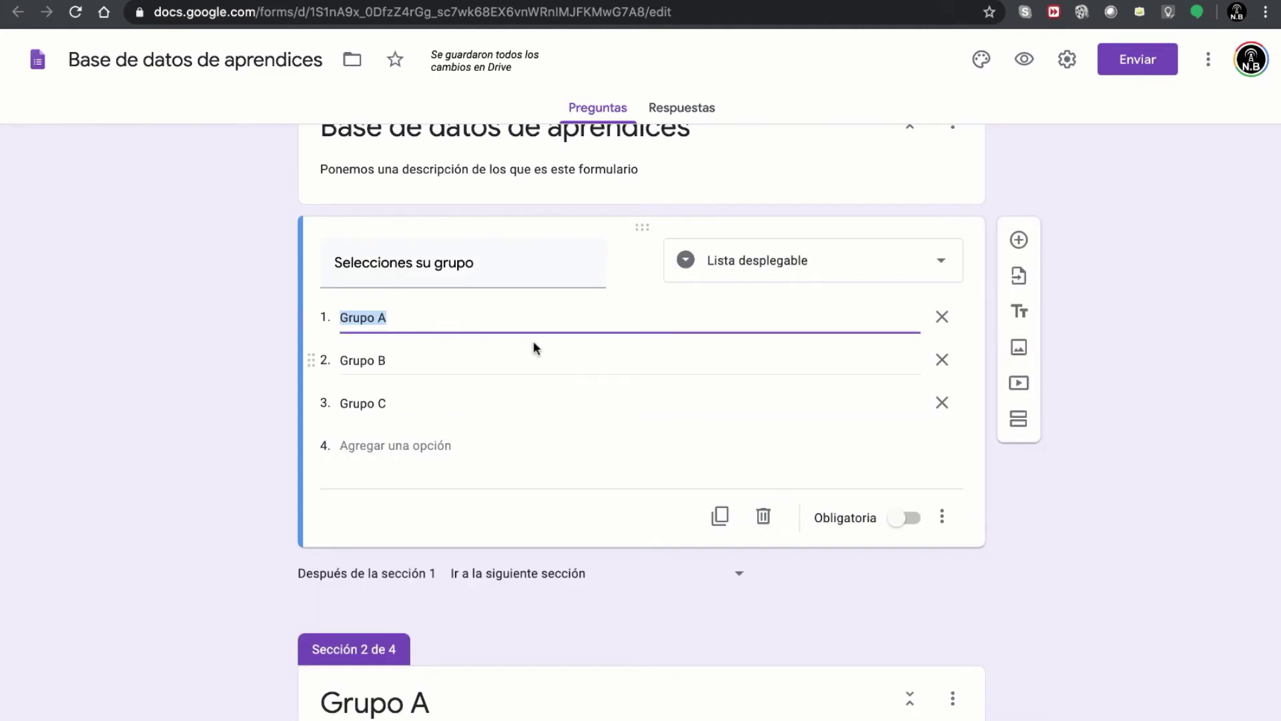
{"action": "left_click", "coordinate": [416, 324]}
{"action": "left_click", "coordinate": [402, 360]}
{"action": "left_click", "coordinate": [414, 400]}
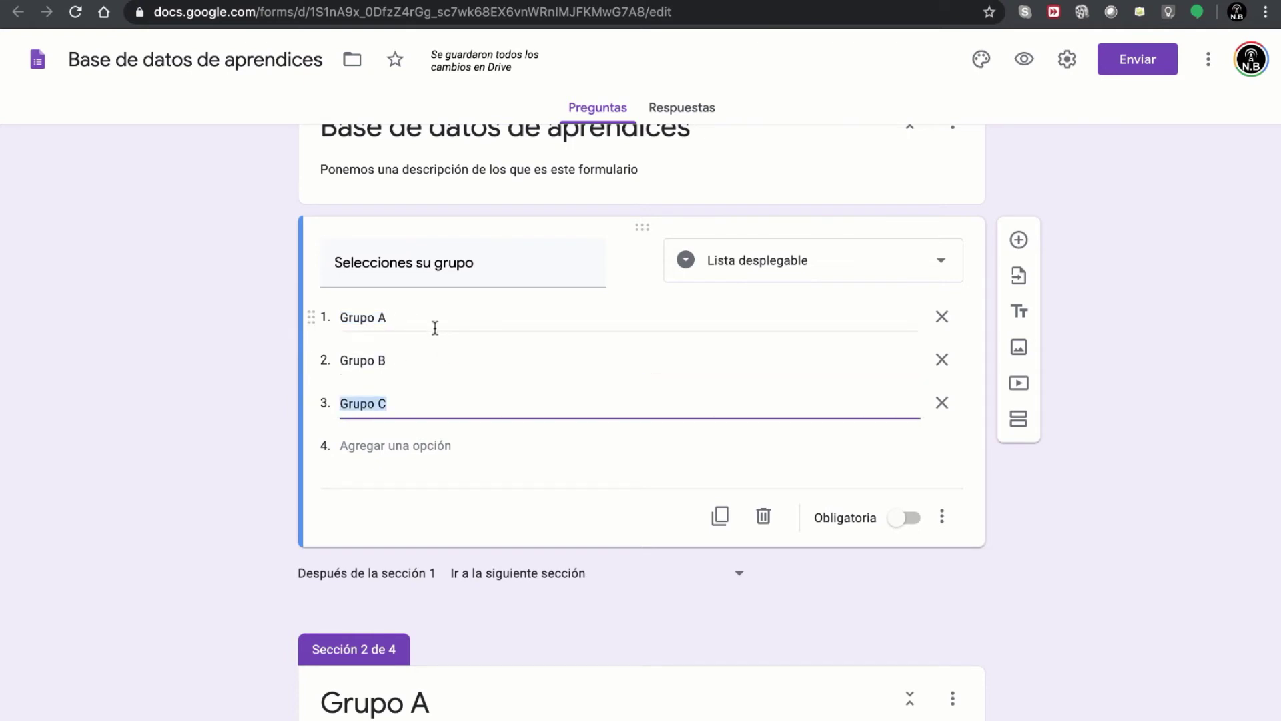
{"action": "left_click", "coordinate": [431, 324]}
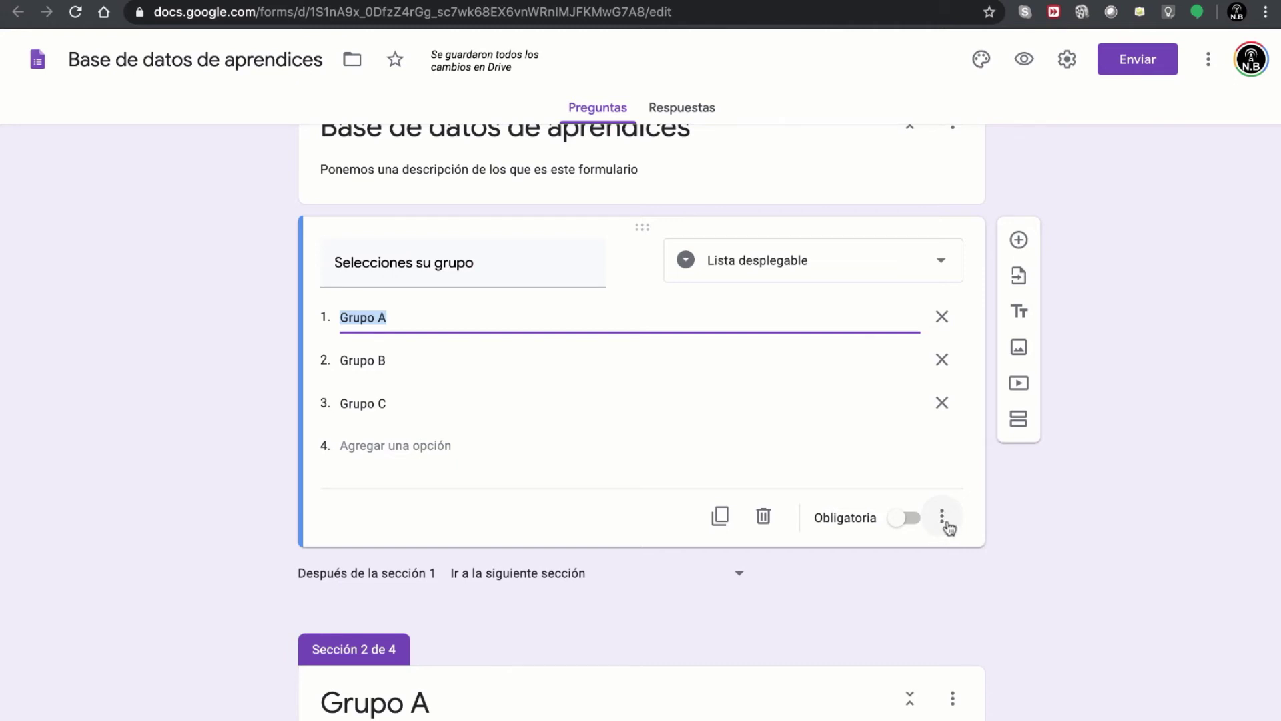
{"action": "left_click", "coordinate": [947, 524]}
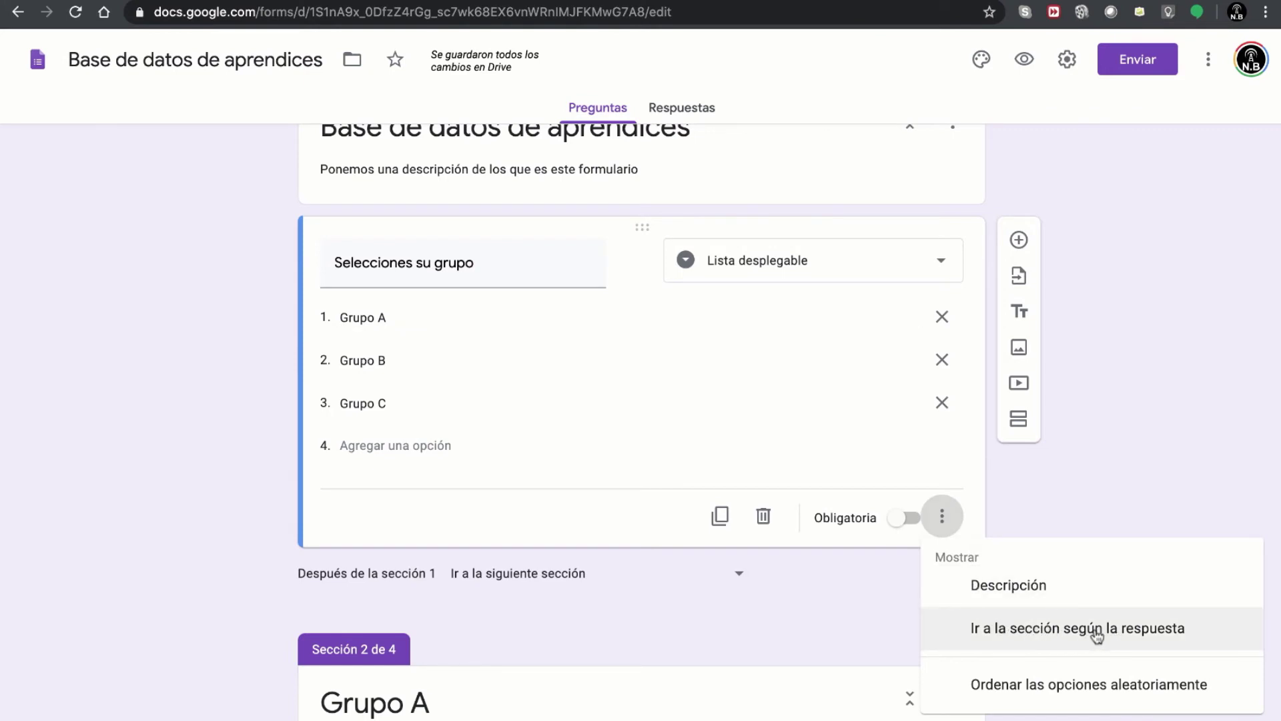
{"action": "left_click", "coordinate": [1100, 634]}
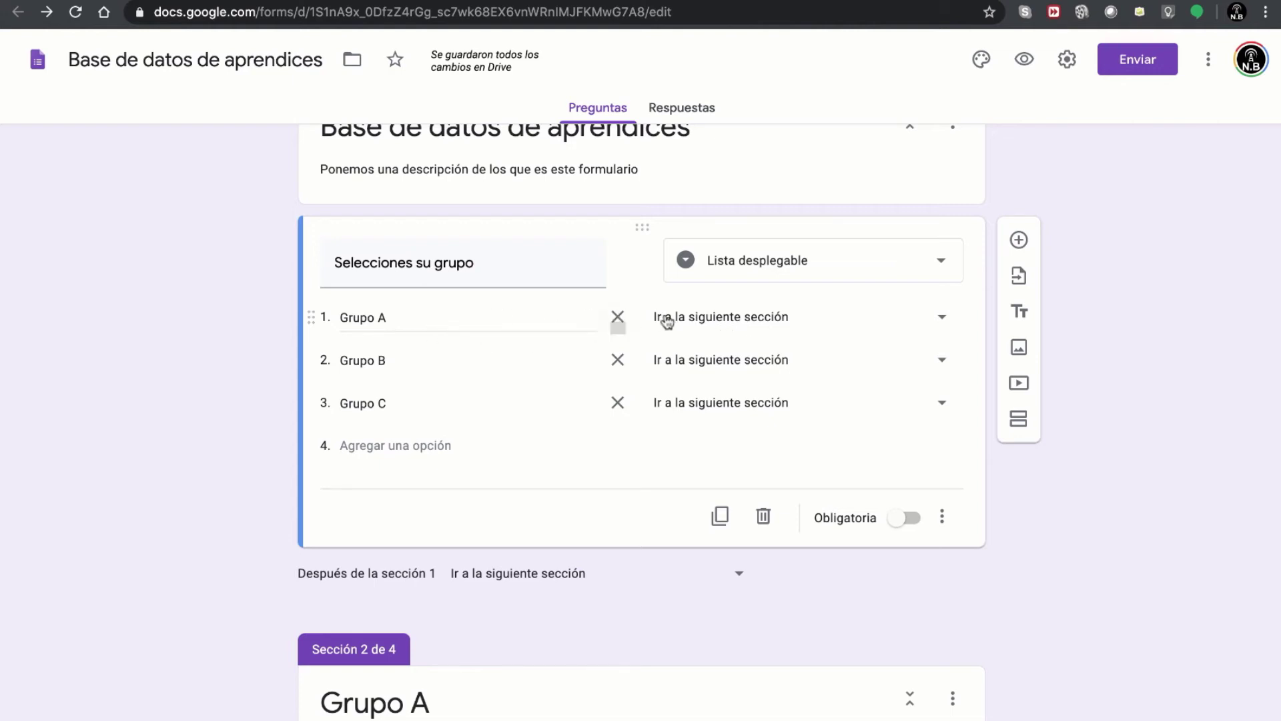
- Set each option's jump: Grupo A to sección 2, Grupo B to sección 3, Grupo C to sección 4
{"action": "left_click", "coordinate": [753, 321]}
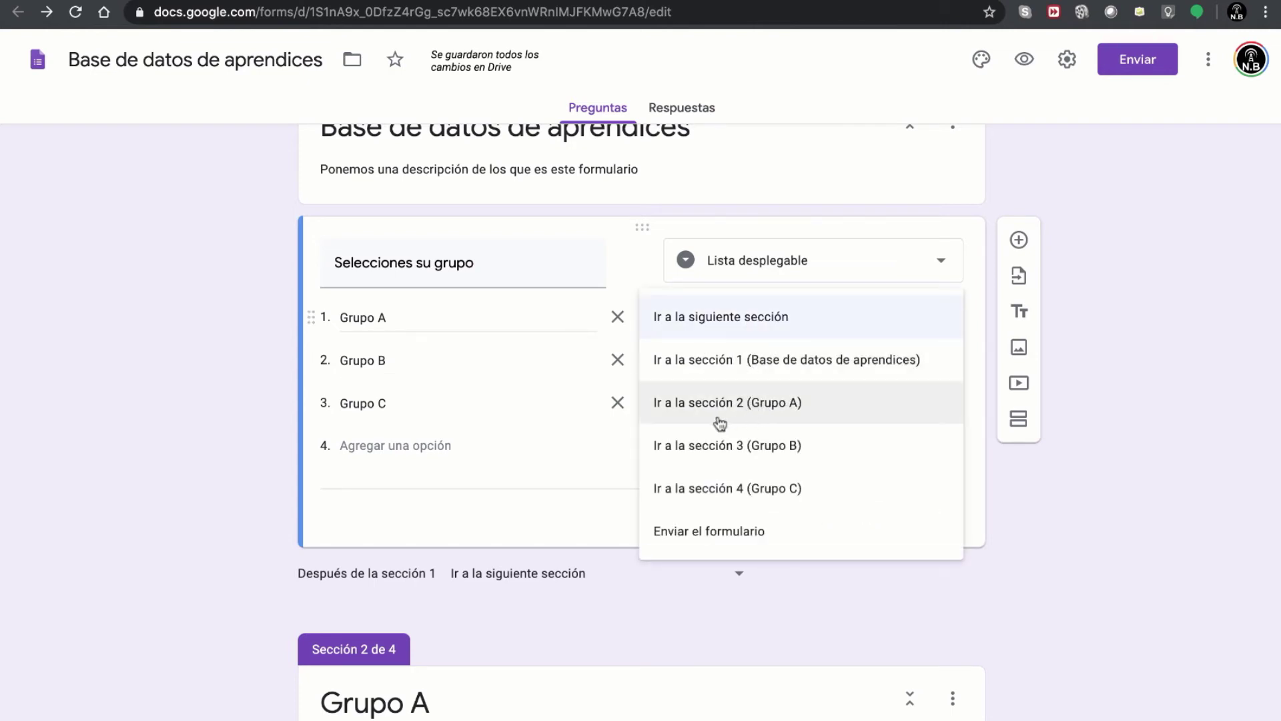
{"action": "left_click", "coordinate": [783, 404]}
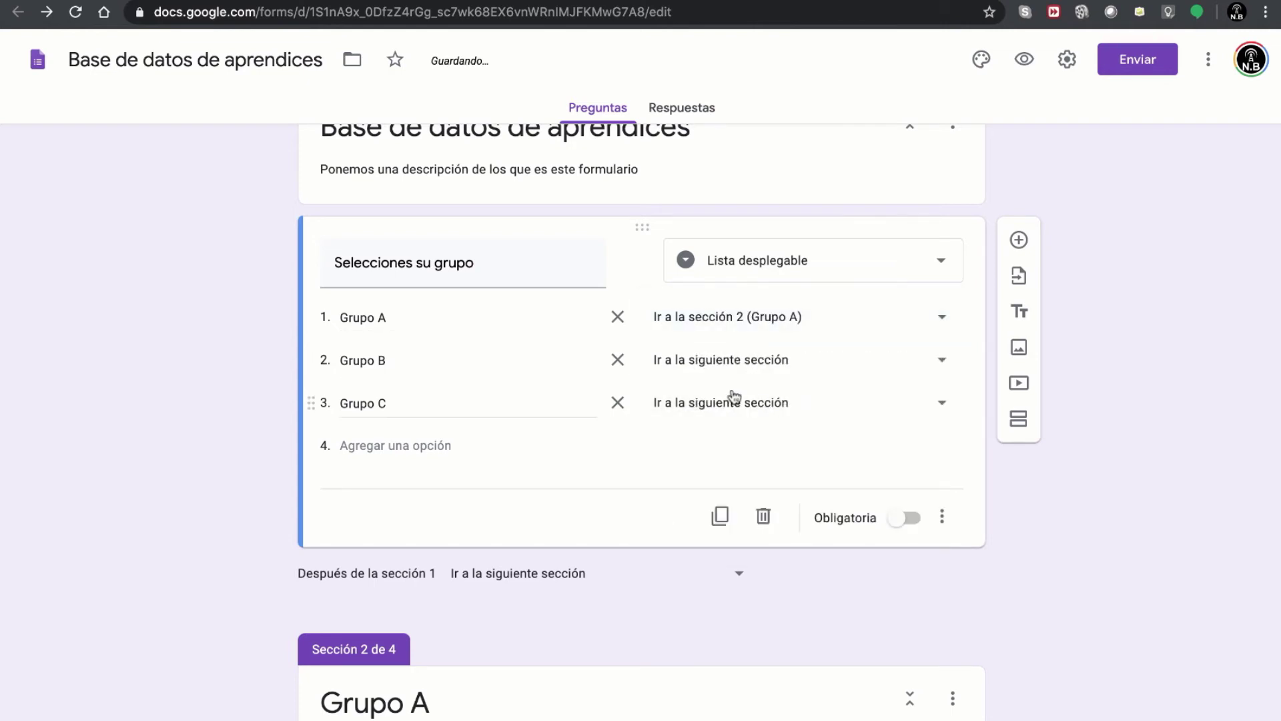
{"action": "left_click", "coordinate": [478, 368]}
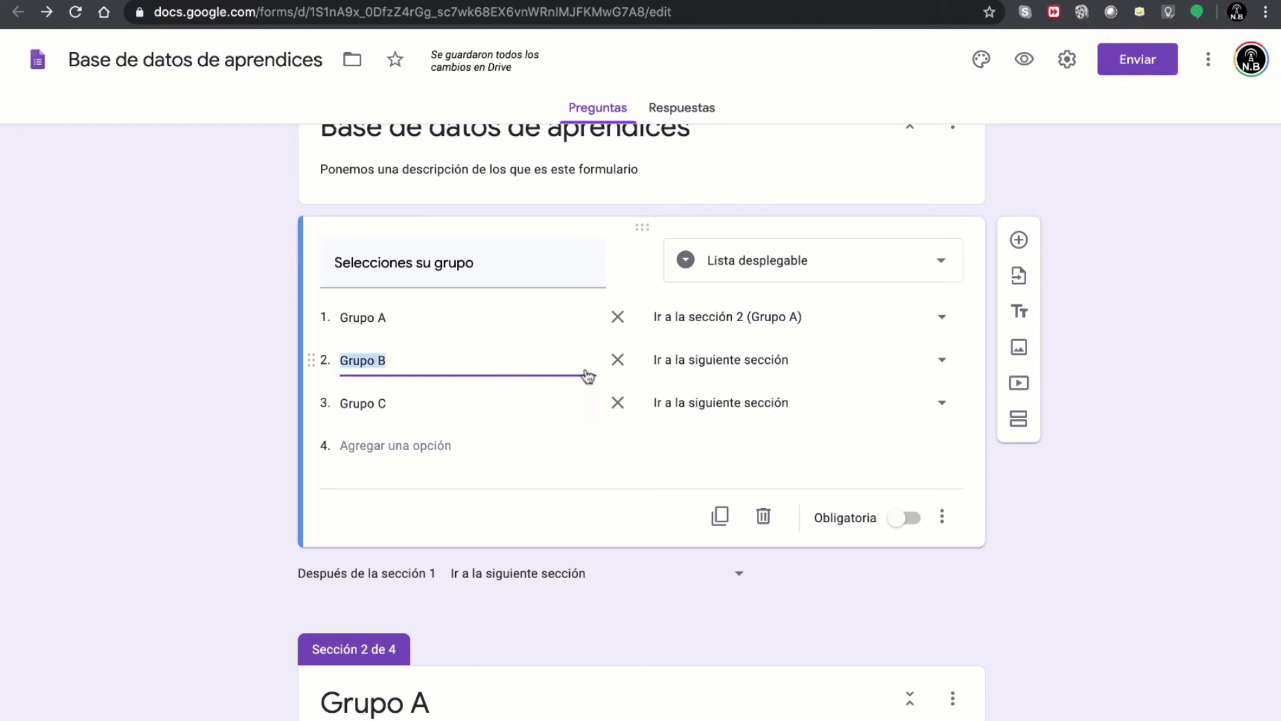
{"action": "left_click", "coordinate": [780, 369]}
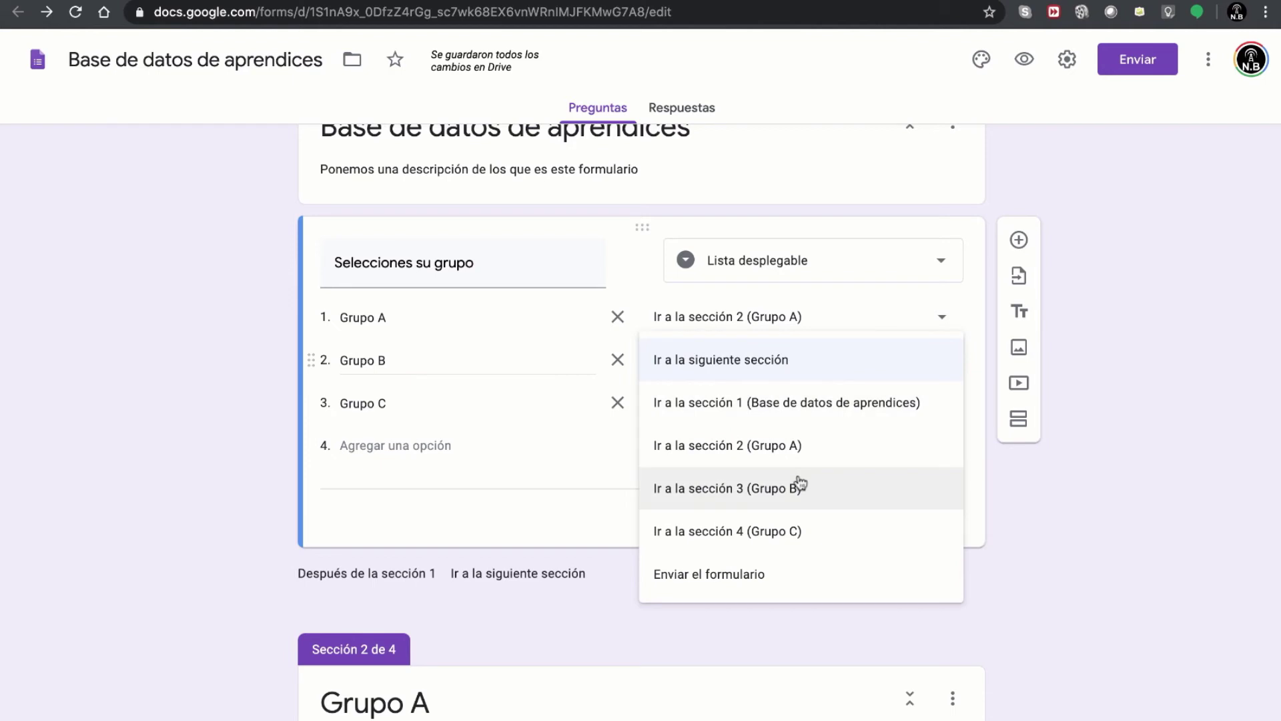
{"action": "left_click", "coordinate": [725, 501]}
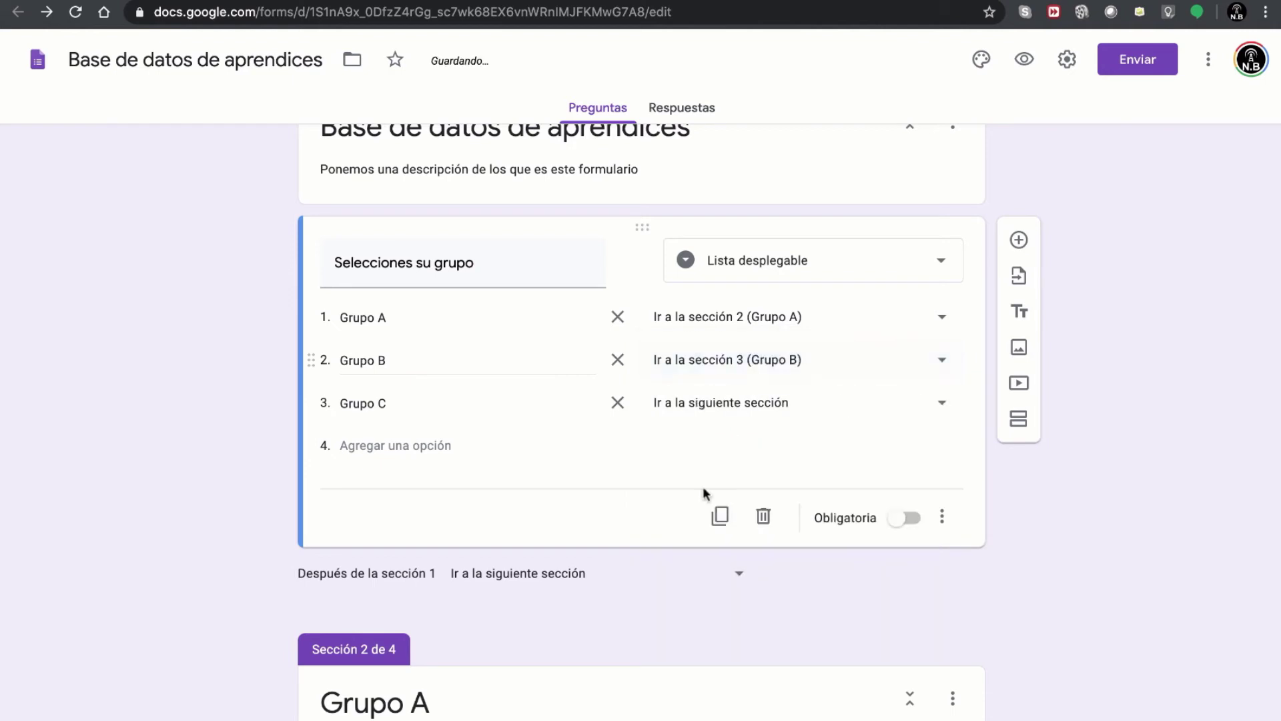
{"action": "left_click", "coordinate": [469, 408]}
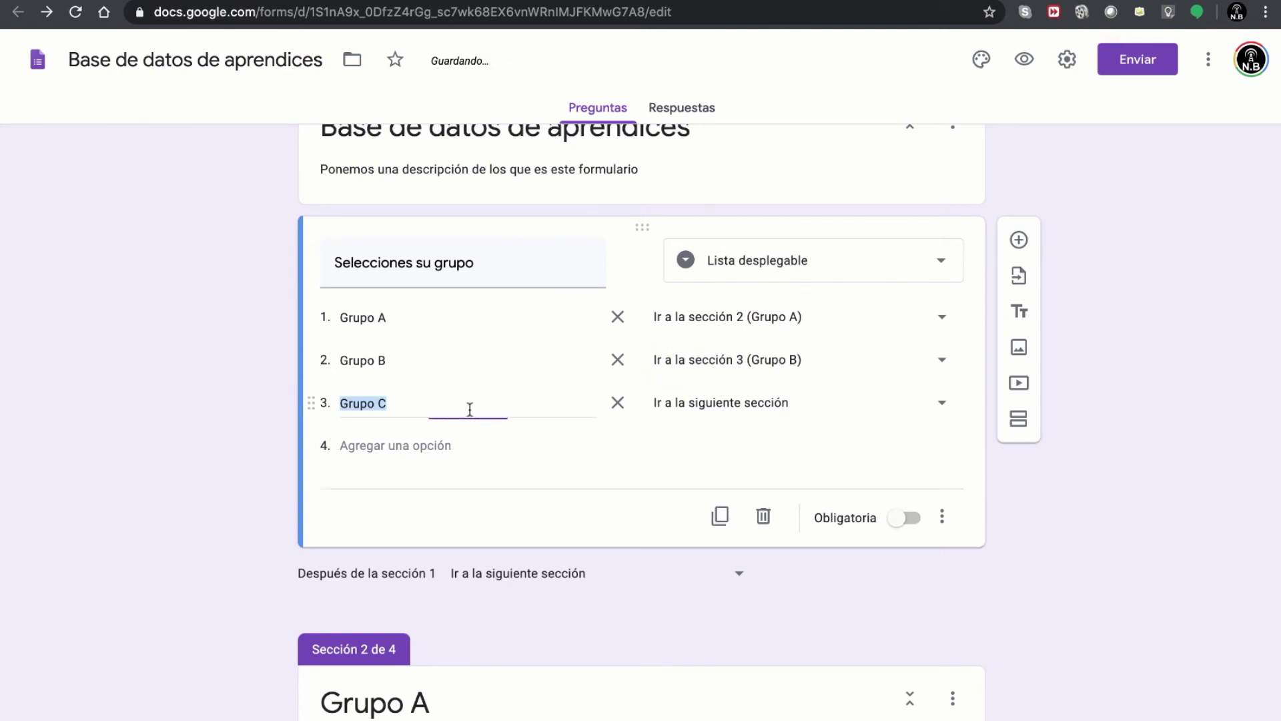
{"action": "left_click", "coordinate": [819, 403]}
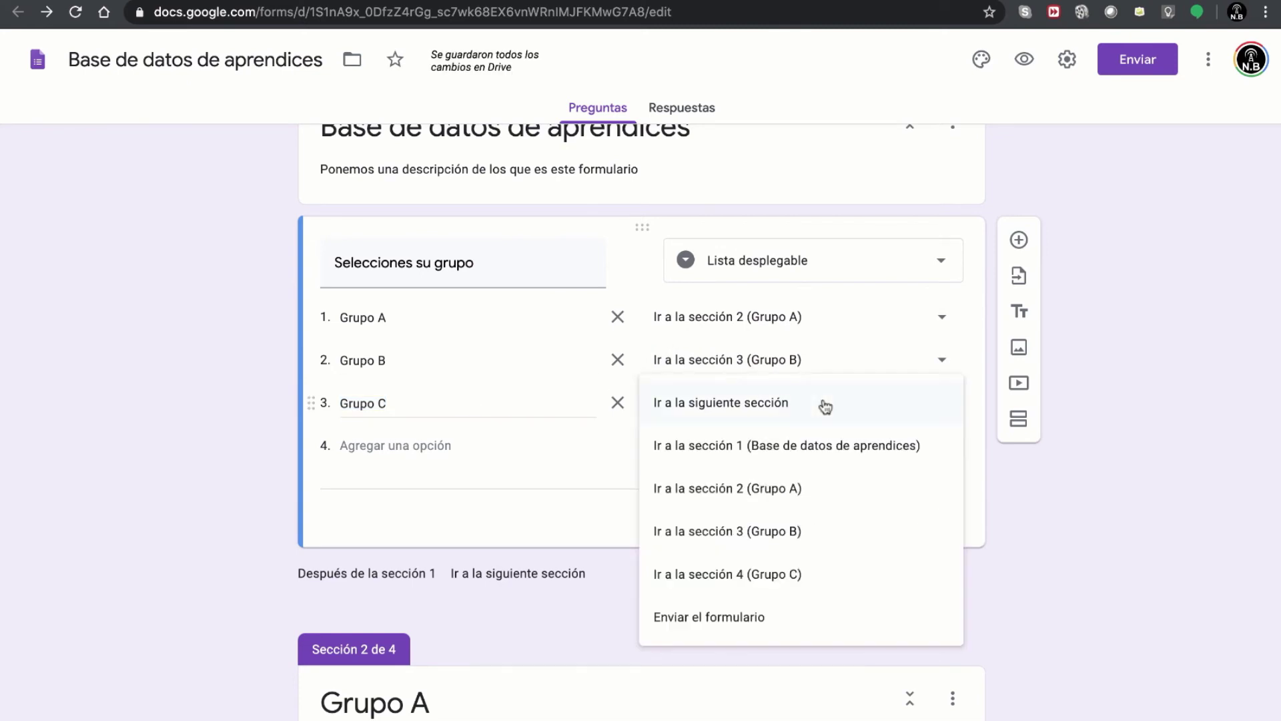
{"action": "left_click", "coordinate": [791, 579]}
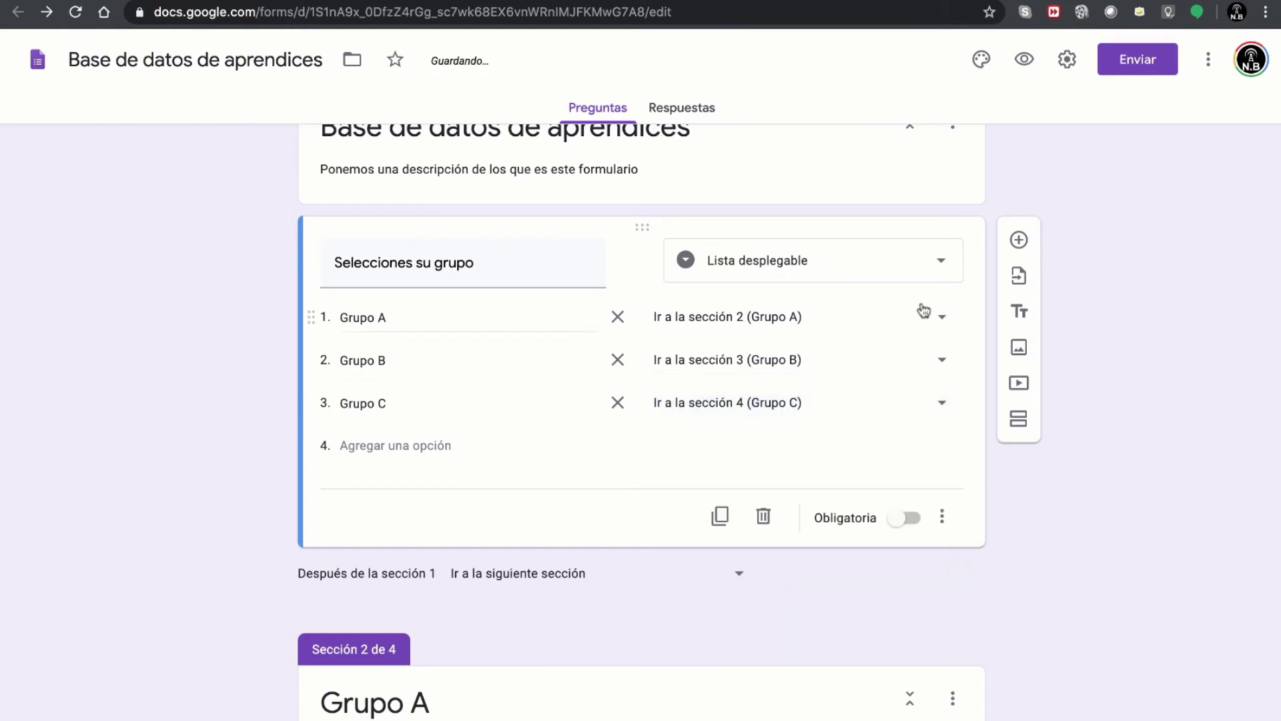
- Preview the form, choose Grupo A to reach its name page, then go back
{"action": "left_click", "coordinate": [1020, 63]}
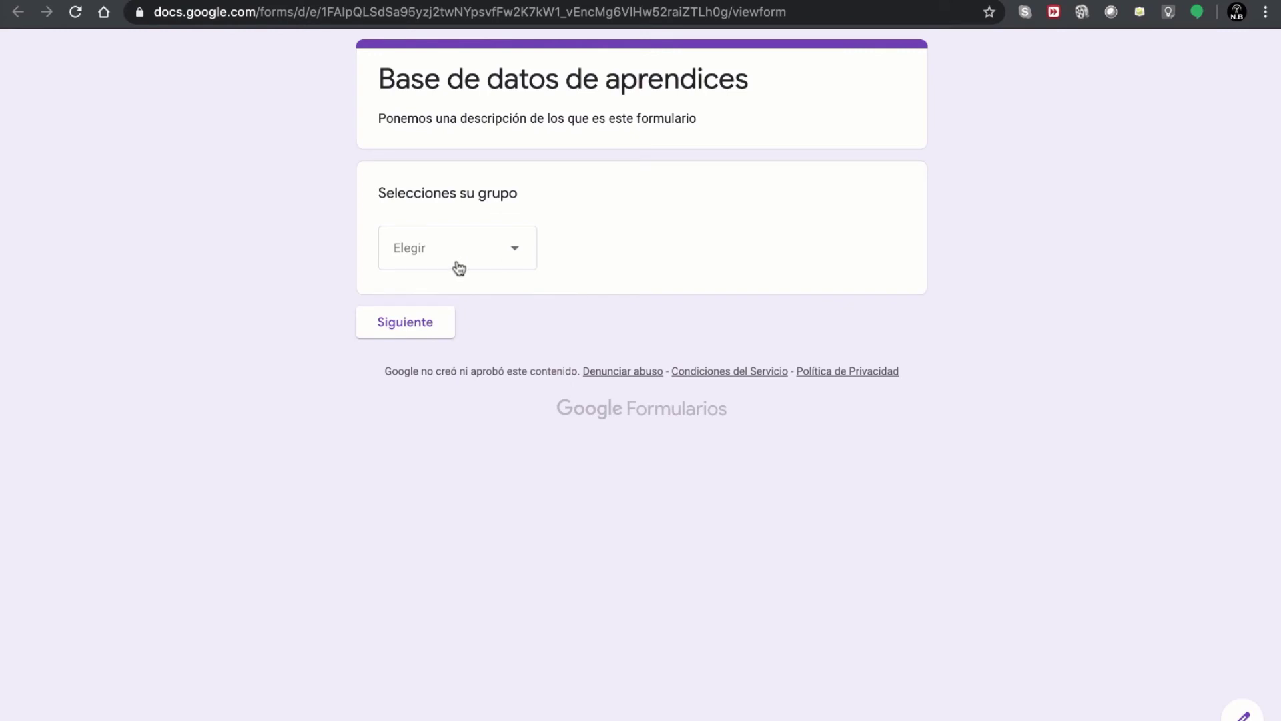
{"action": "left_click", "coordinate": [459, 268]}
{"action": "left_click", "coordinate": [450, 314]}
{"action": "left_click", "coordinate": [421, 326]}
{"action": "left_click", "coordinate": [443, 270]}
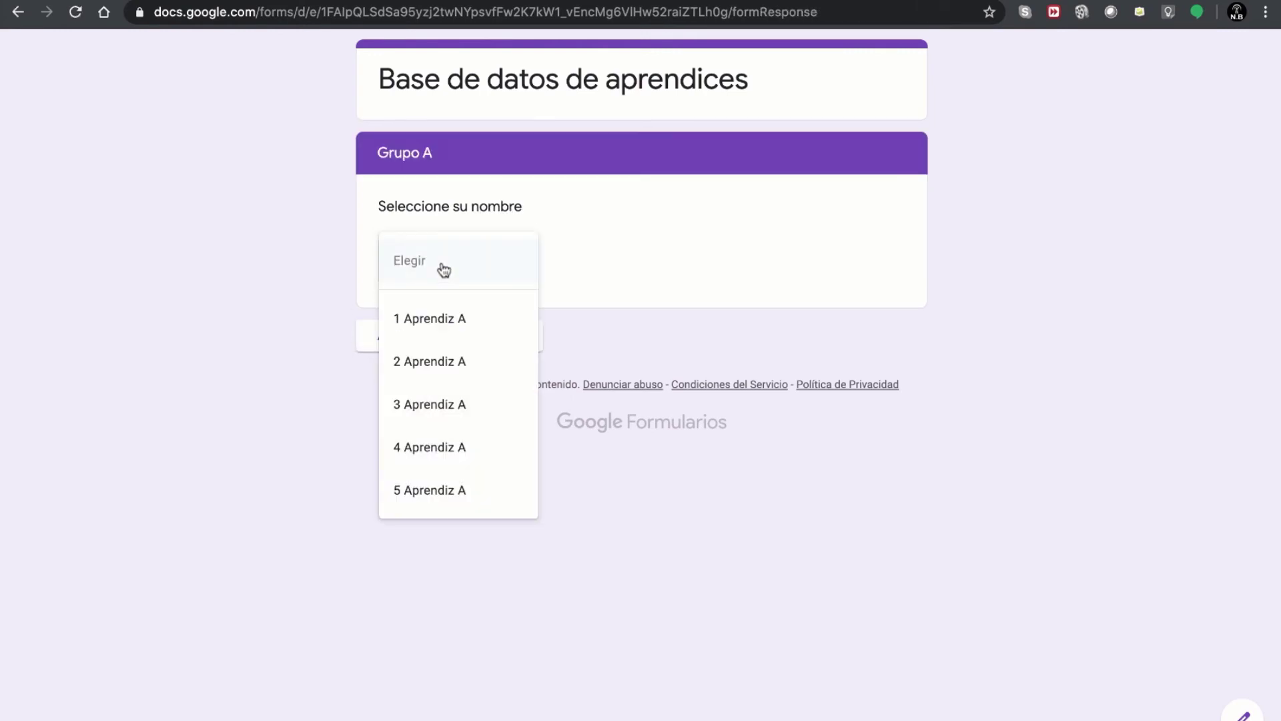
{"action": "left_click", "coordinate": [283, 383]}
{"action": "left_click", "coordinate": [379, 339]}
- Choose Grupo C to confirm it jumps to the Grupo C name page, then leave the preview
{"action": "left_click", "coordinate": [421, 277]}
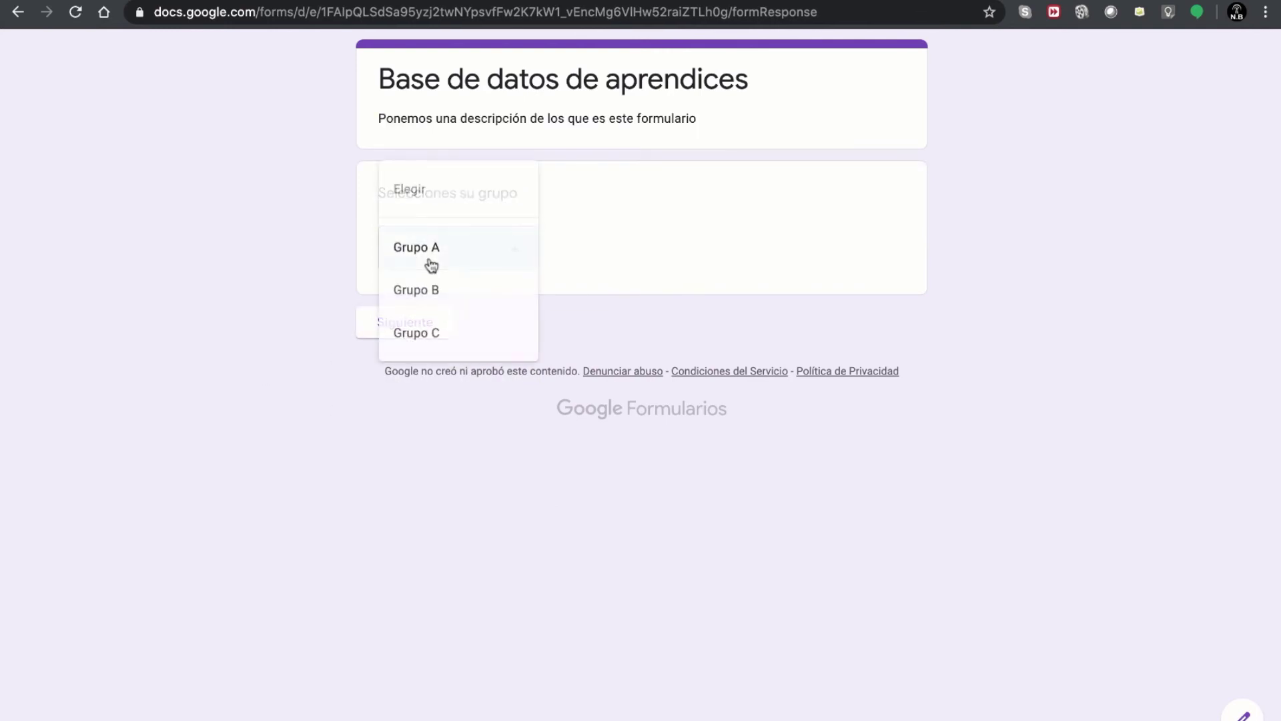
{"action": "left_click", "coordinate": [429, 353]}
{"action": "left_click", "coordinate": [427, 332]}
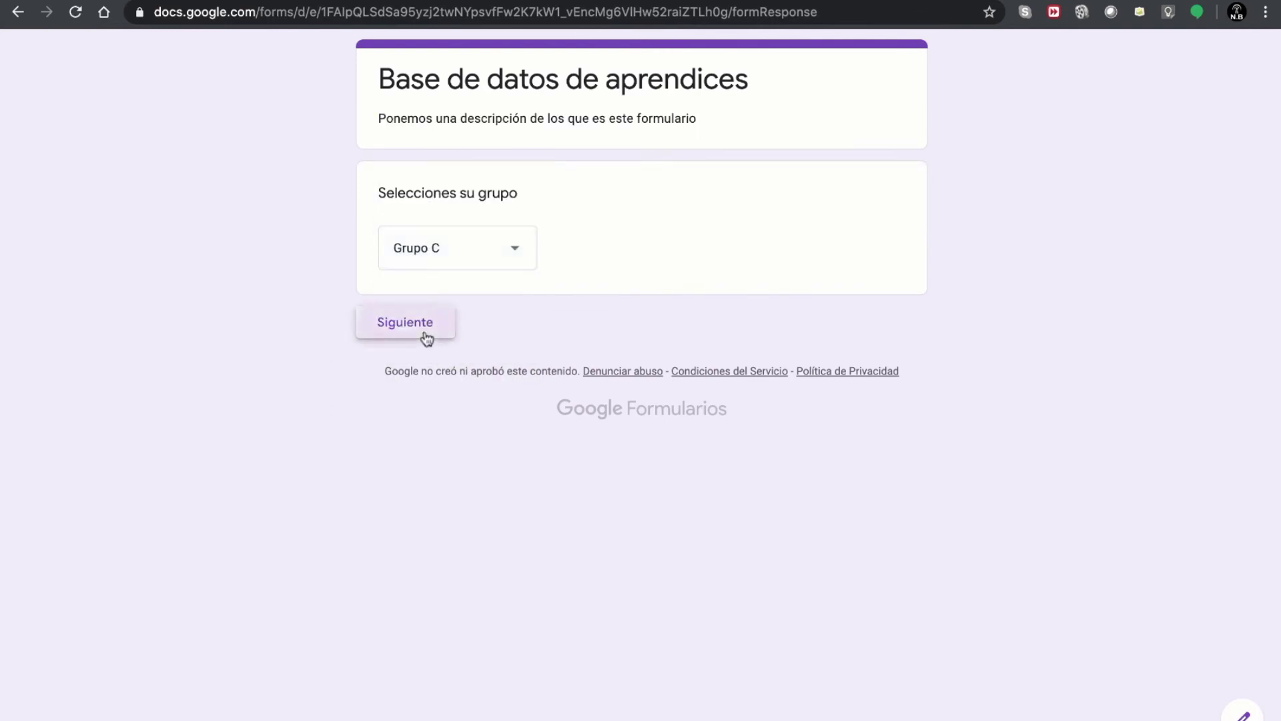
{"action": "left_click", "coordinate": [453, 283]}
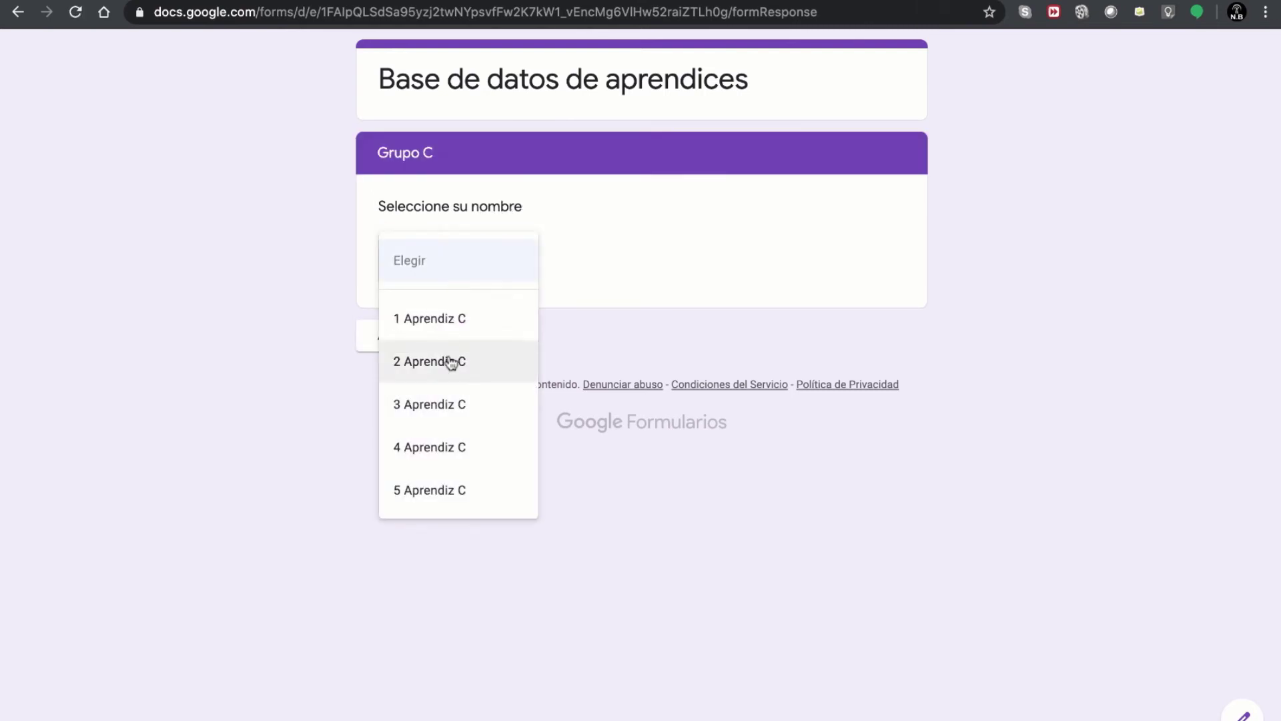
{"action": "left_click", "coordinate": [326, 396]}
{"action": "left_click", "coordinate": [398, 349]}
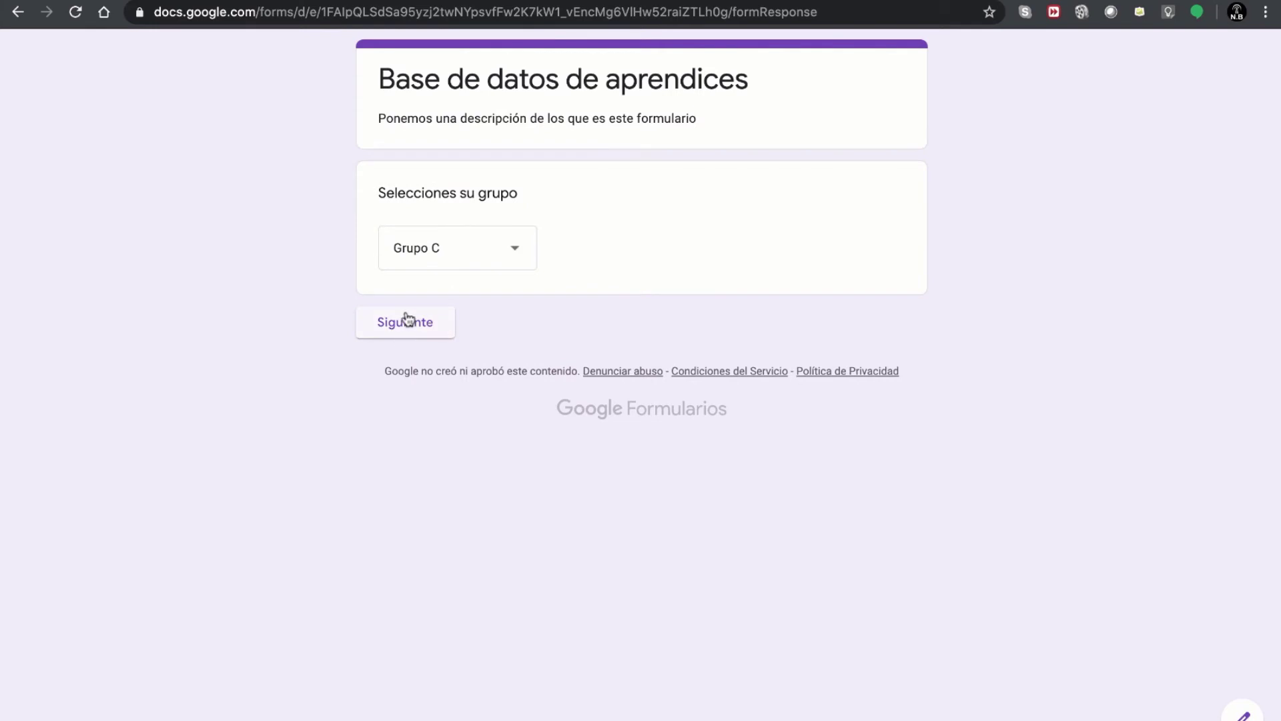
{"action": "left_click", "coordinate": [409, 325]}
{"action": "left_click", "coordinate": [392, 350]}
{"action": "key", "text": "super+r"}
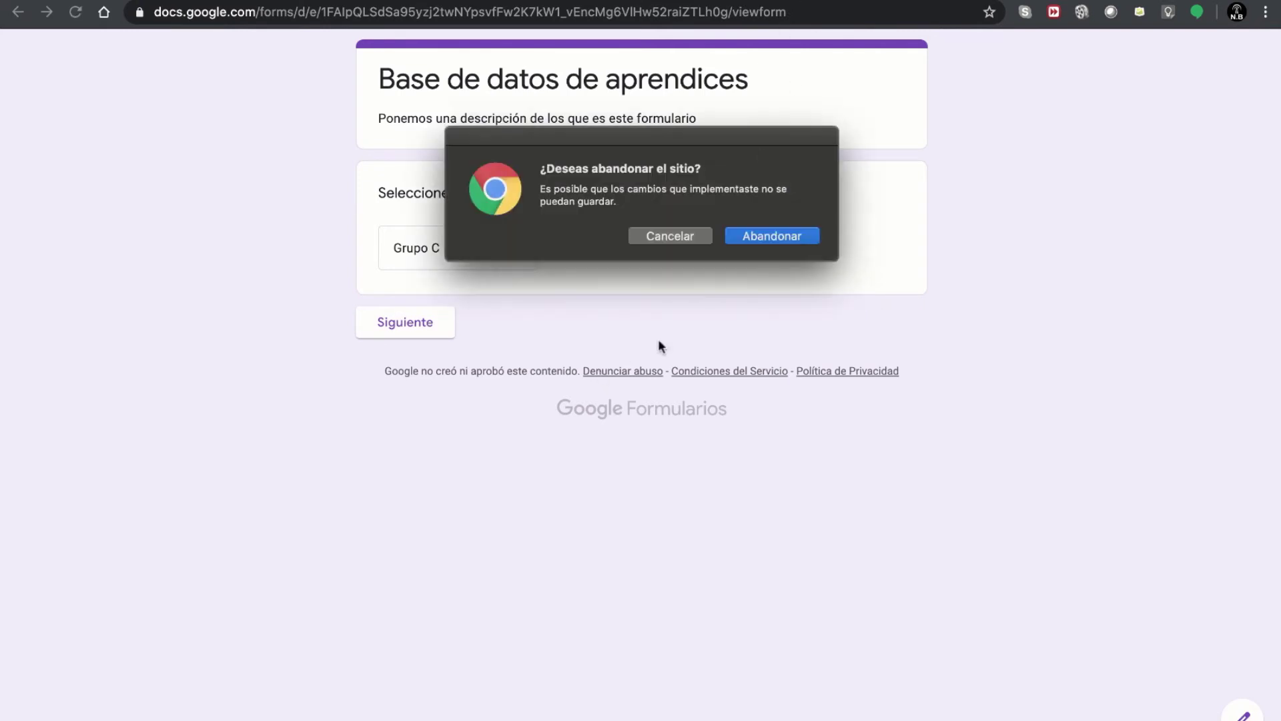
{"action": "left_click", "coordinate": [778, 238]}
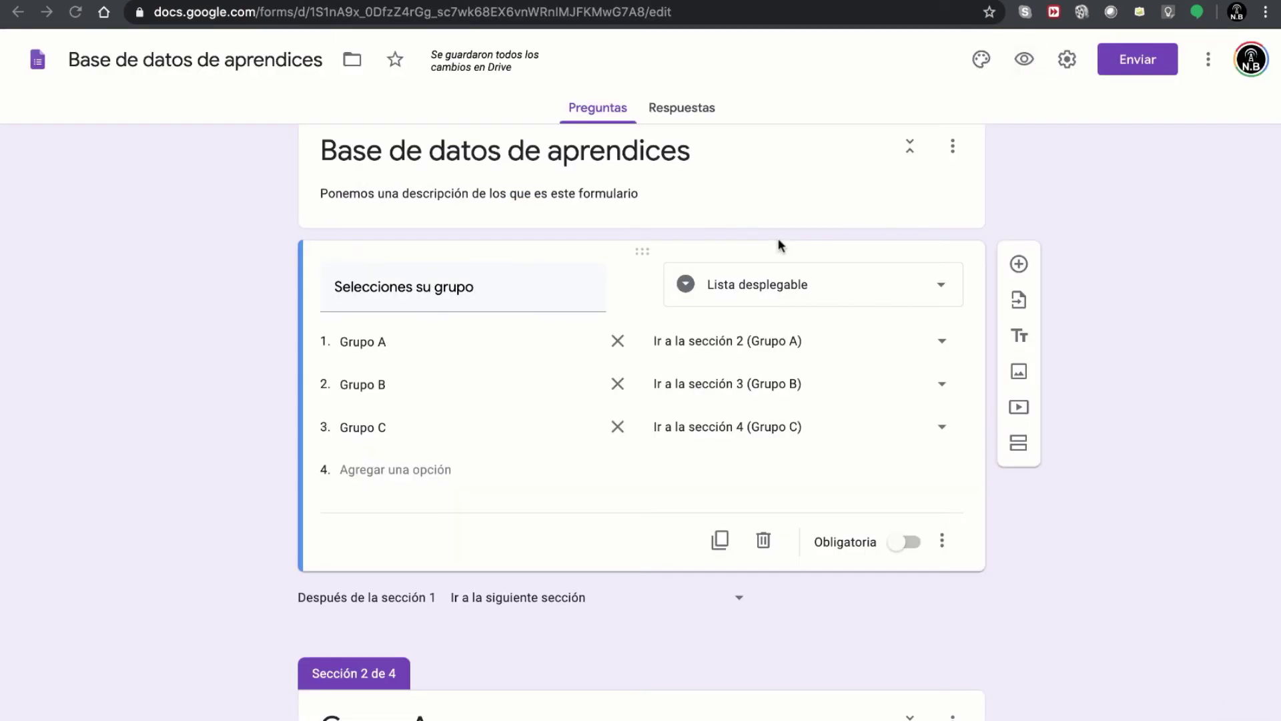
{"action": "scroll", "coordinate": [778, 239], "scroll_direction": "down", "scroll_amount": 2}
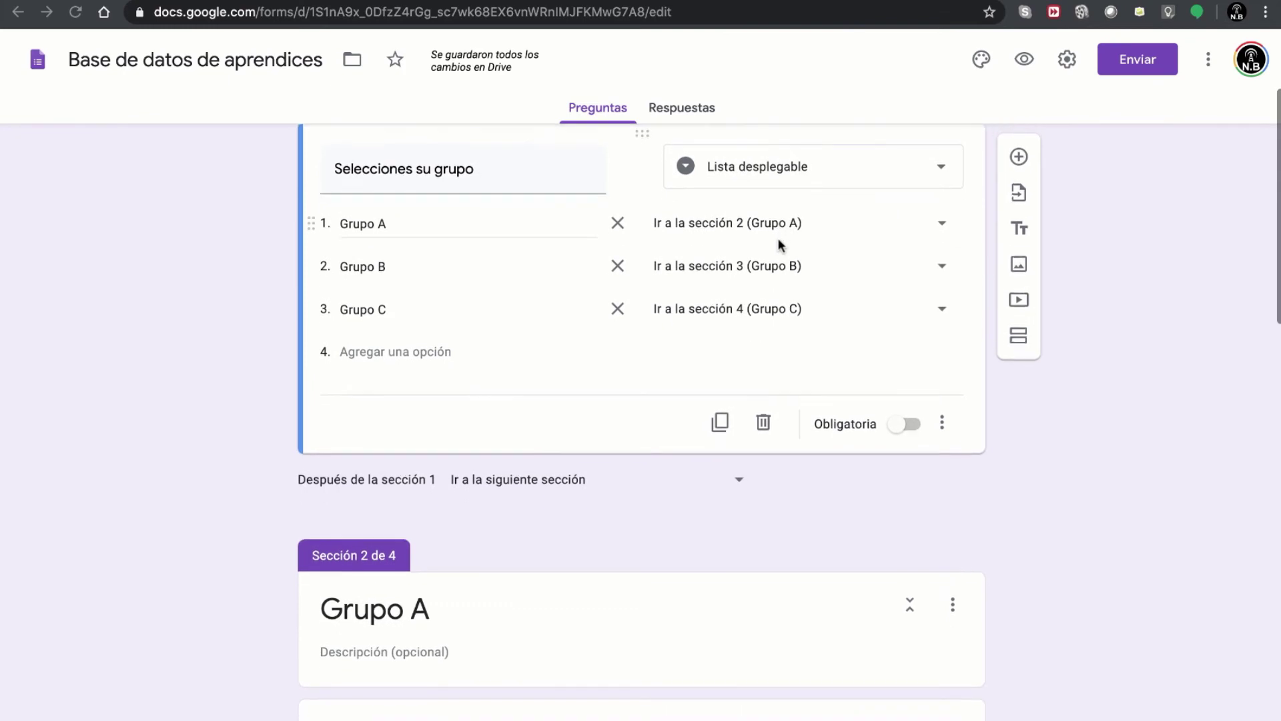
{"action": "scroll", "coordinate": [555, 283], "scroll_direction": "up", "scroll_amount": 1}
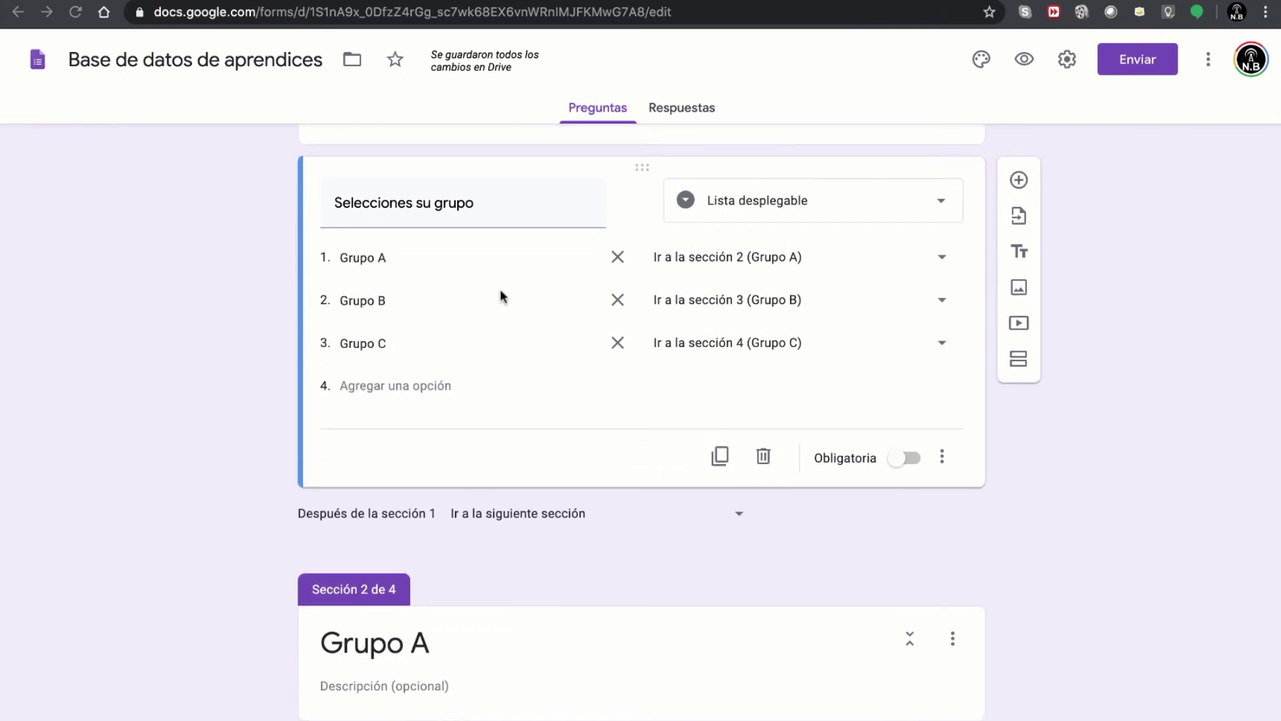
{"action": "scroll", "coordinate": [500, 289], "scroll_direction": "up", "scroll_amount": 2}
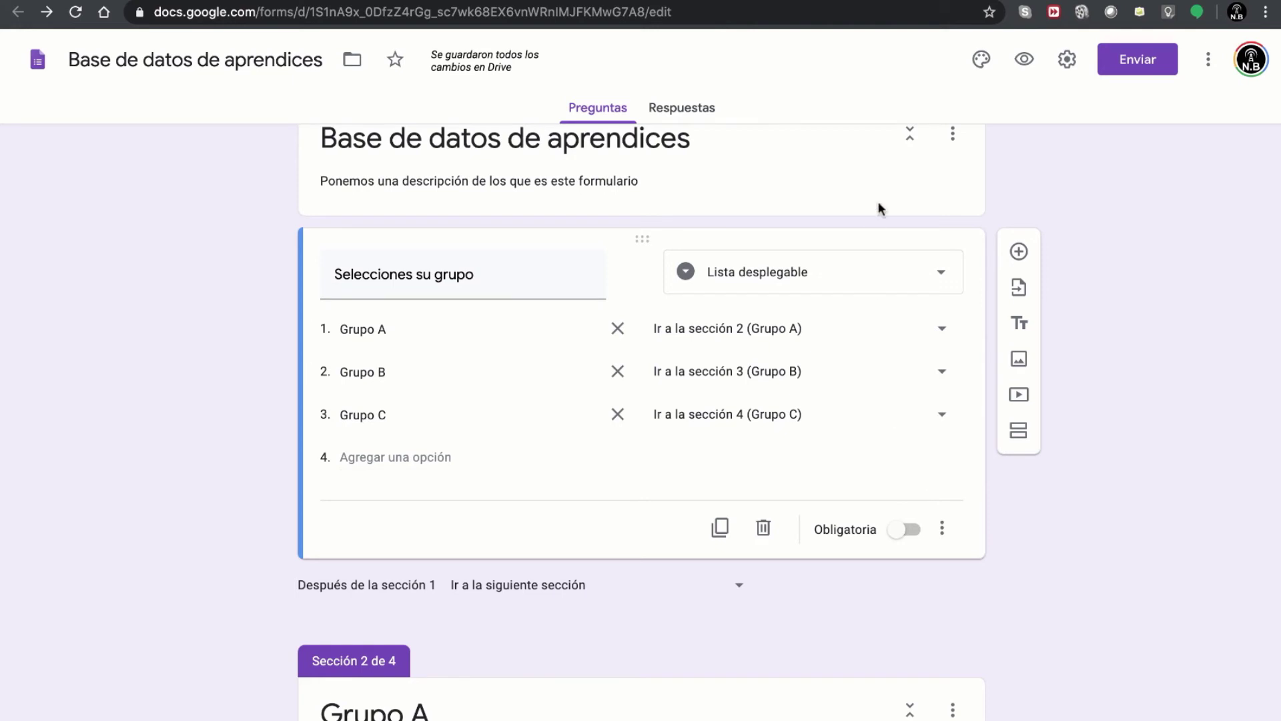
{"action": "left_click", "coordinate": [1025, 61]}
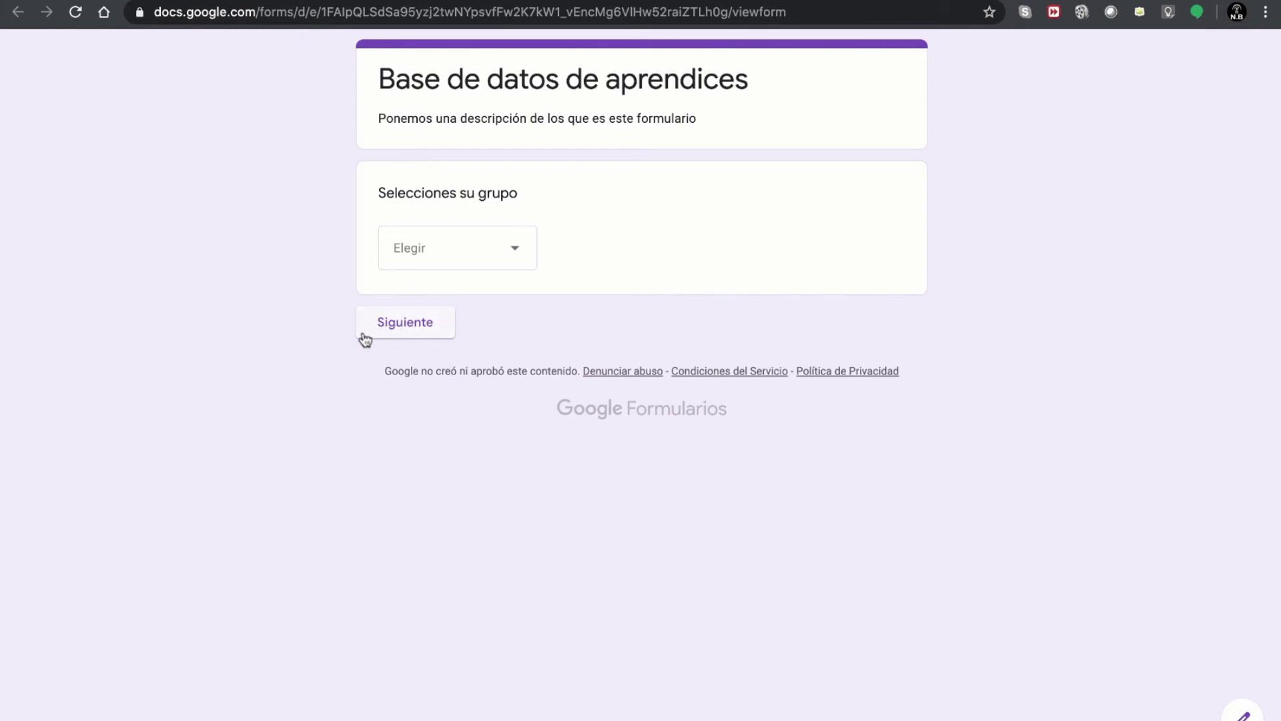
{"action": "left_click", "coordinate": [400, 322]}
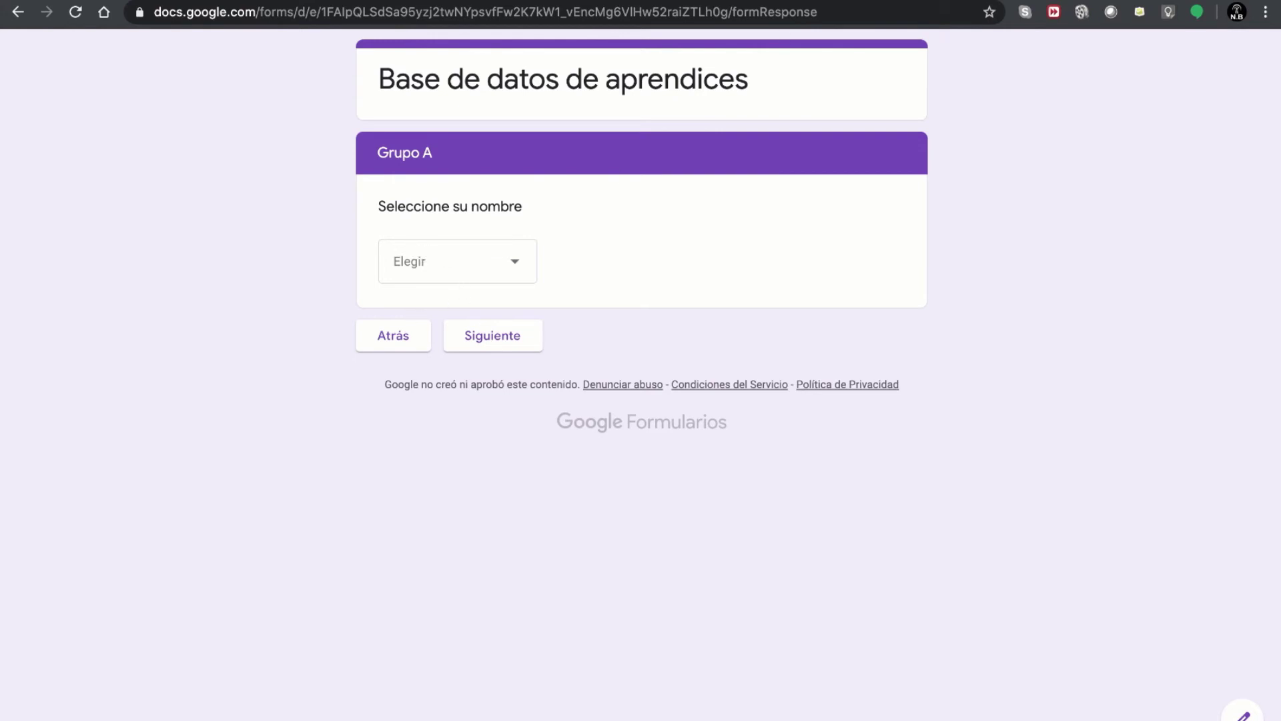
{"action": "key", "text": "ctrl+shift+Tab"}
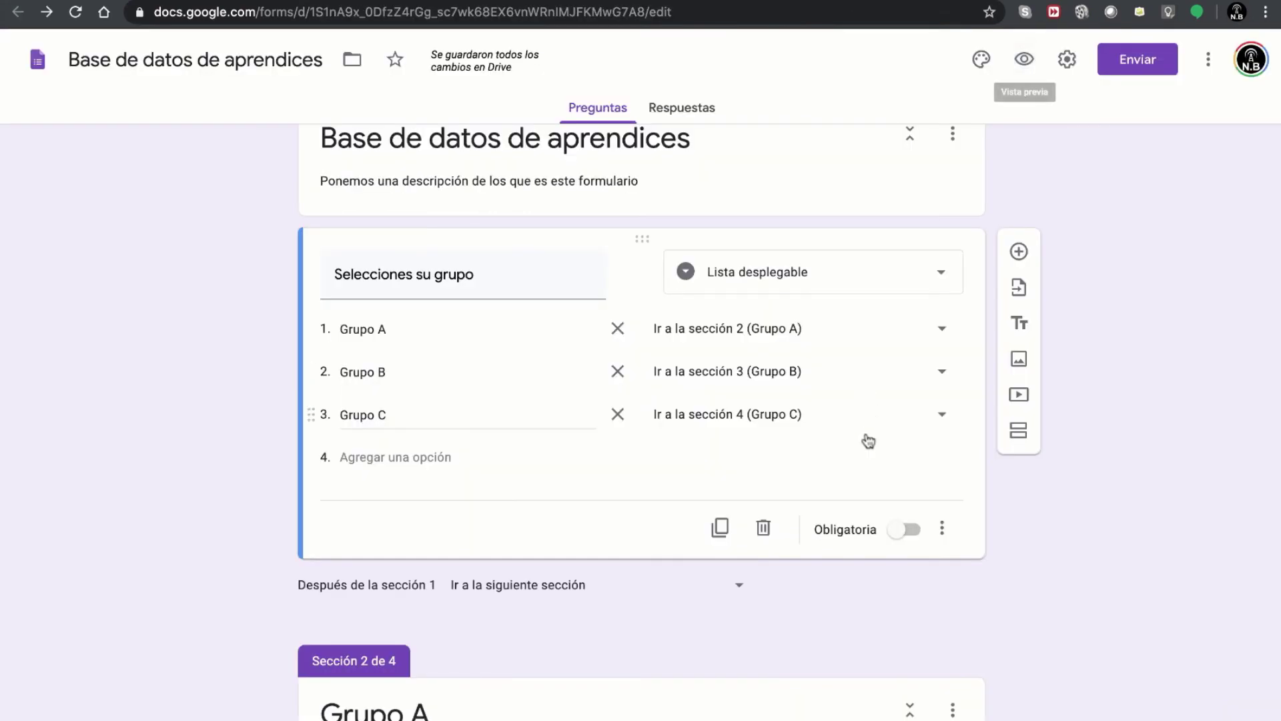
- Mark the group question Obligatoria and verify in the preview it blocks advancing until Grupo A is chosen
{"action": "left_click", "coordinate": [900, 534]}
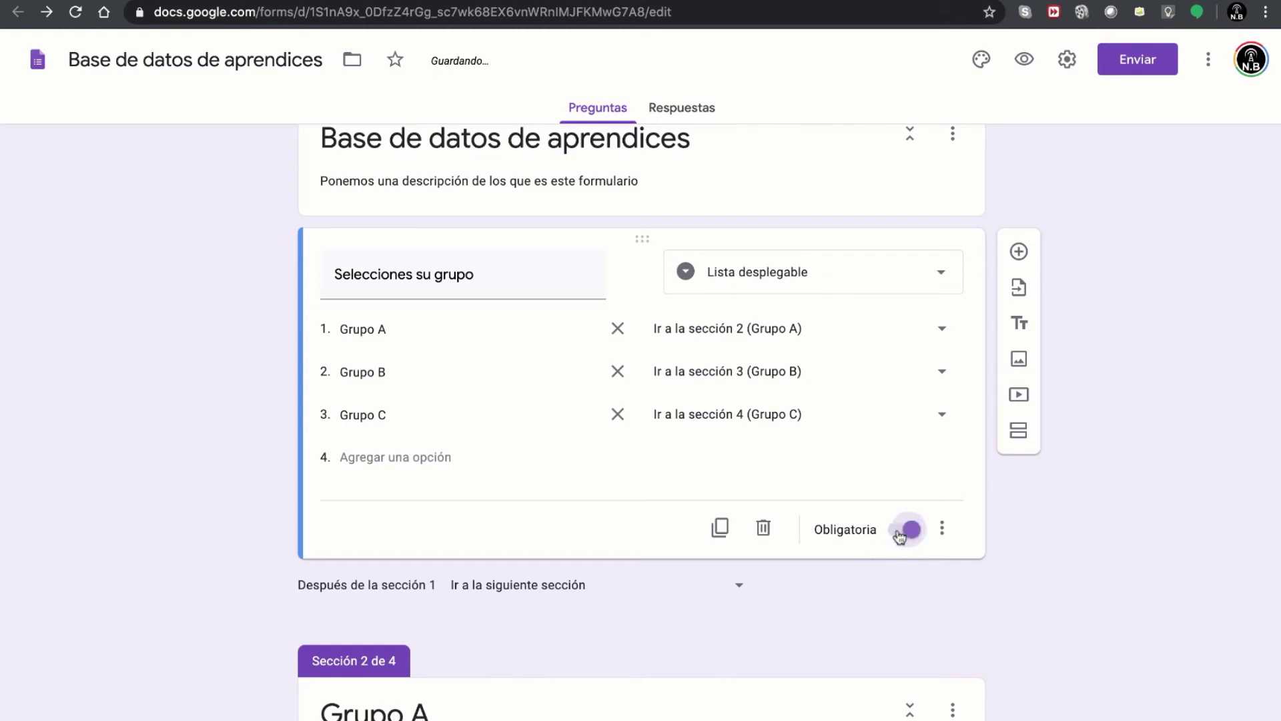
{"action": "left_click", "coordinate": [1026, 62]}
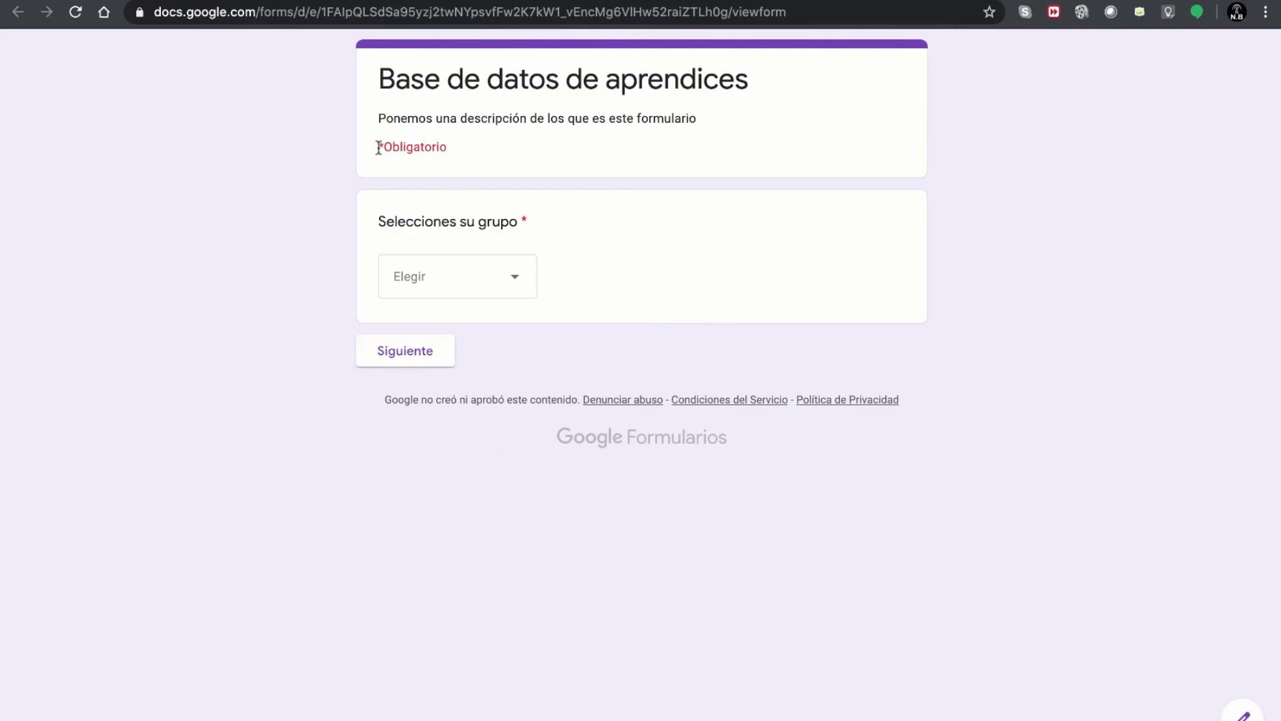
{"action": "left_click_drag", "start_coordinate": [379, 147], "coordinate": [455, 147]}
{"action": "left_click", "coordinate": [449, 174]}
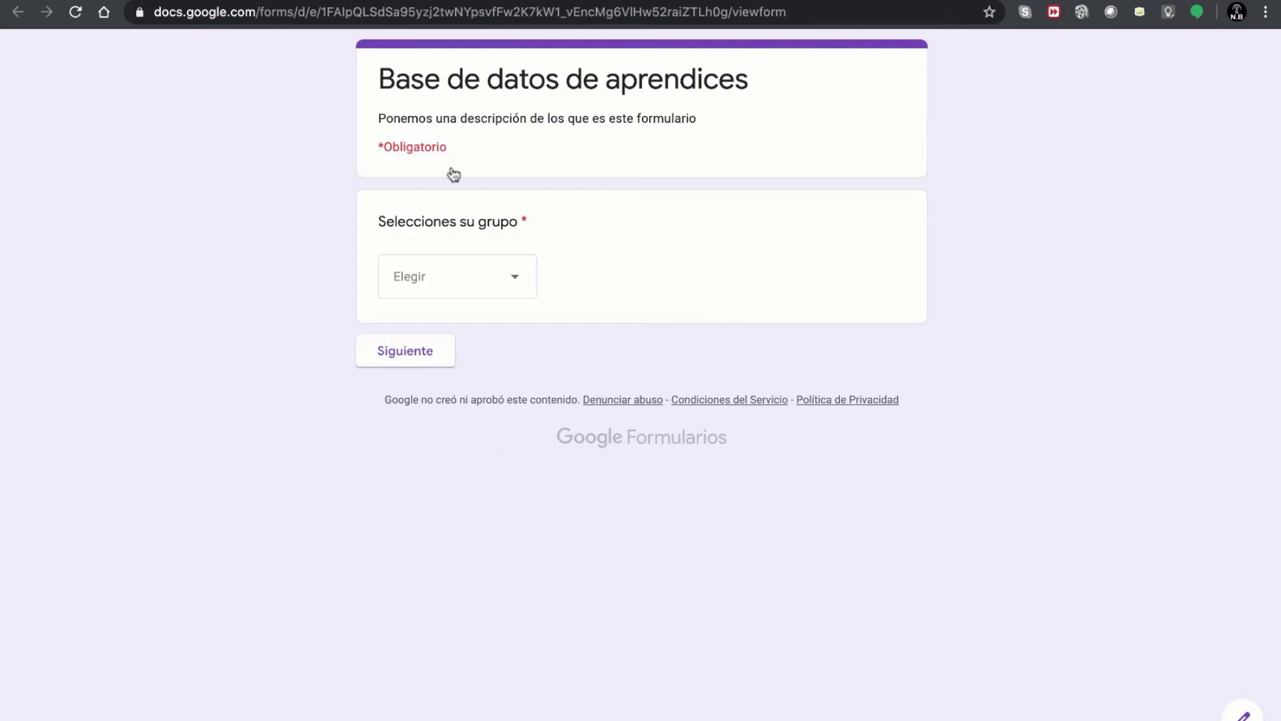
{"action": "left_click", "coordinate": [415, 367]}
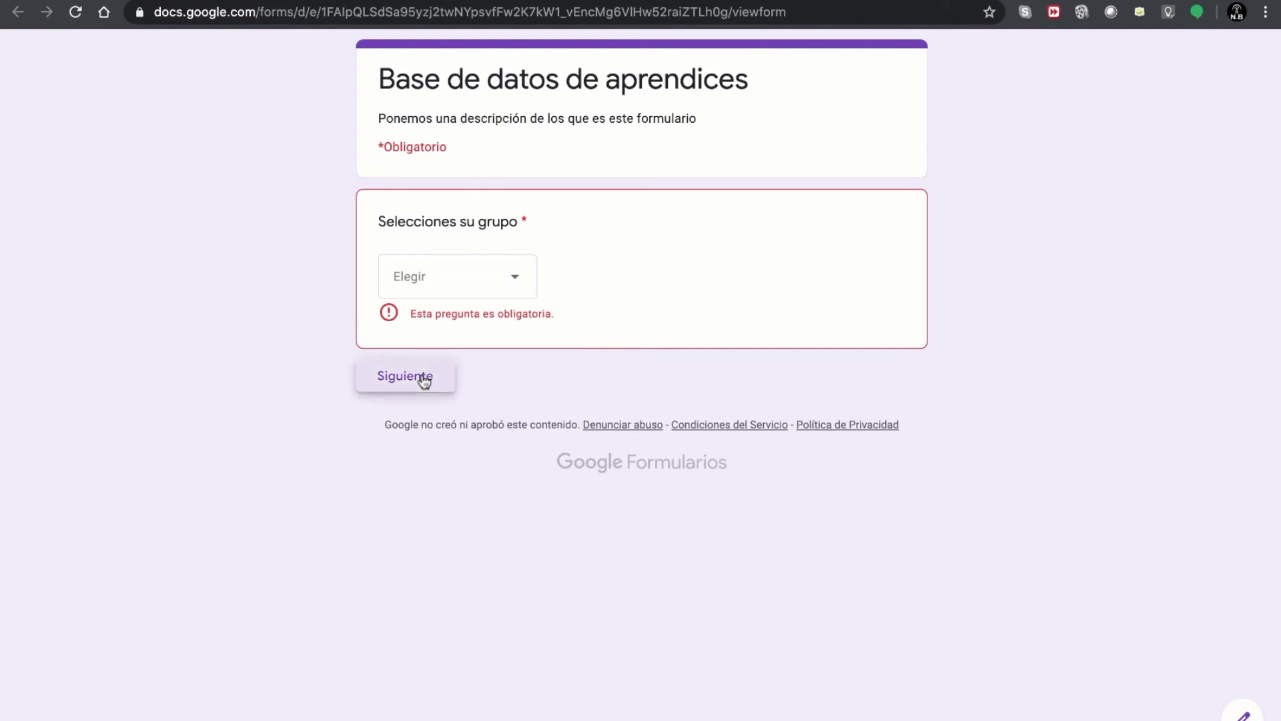
{"action": "left_click", "coordinate": [443, 289]}
{"action": "left_click", "coordinate": [437, 338]}
{"action": "left_click", "coordinate": [421, 365]}
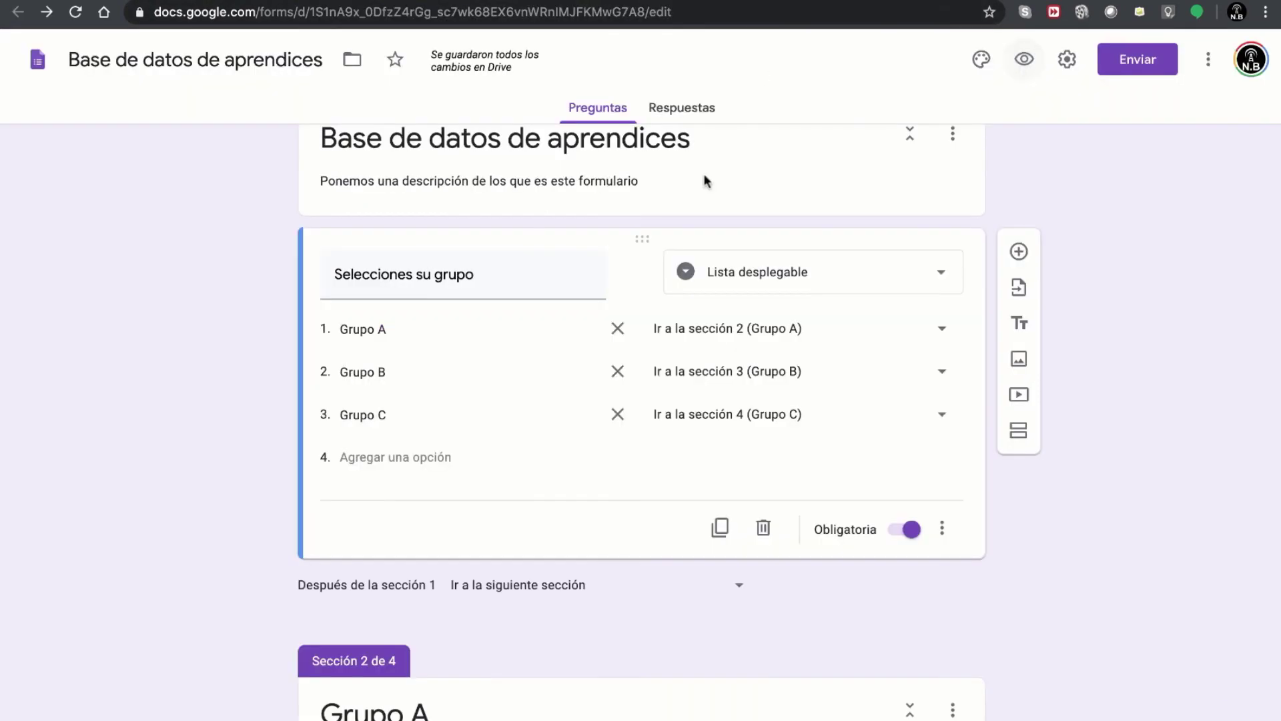
- Scroll through the Grupo A, B and C name sections, then switch to the GoConqr mind map
{"action": "scroll", "coordinate": [731, 213], "scroll_direction": "up", "scroll_amount": 1}
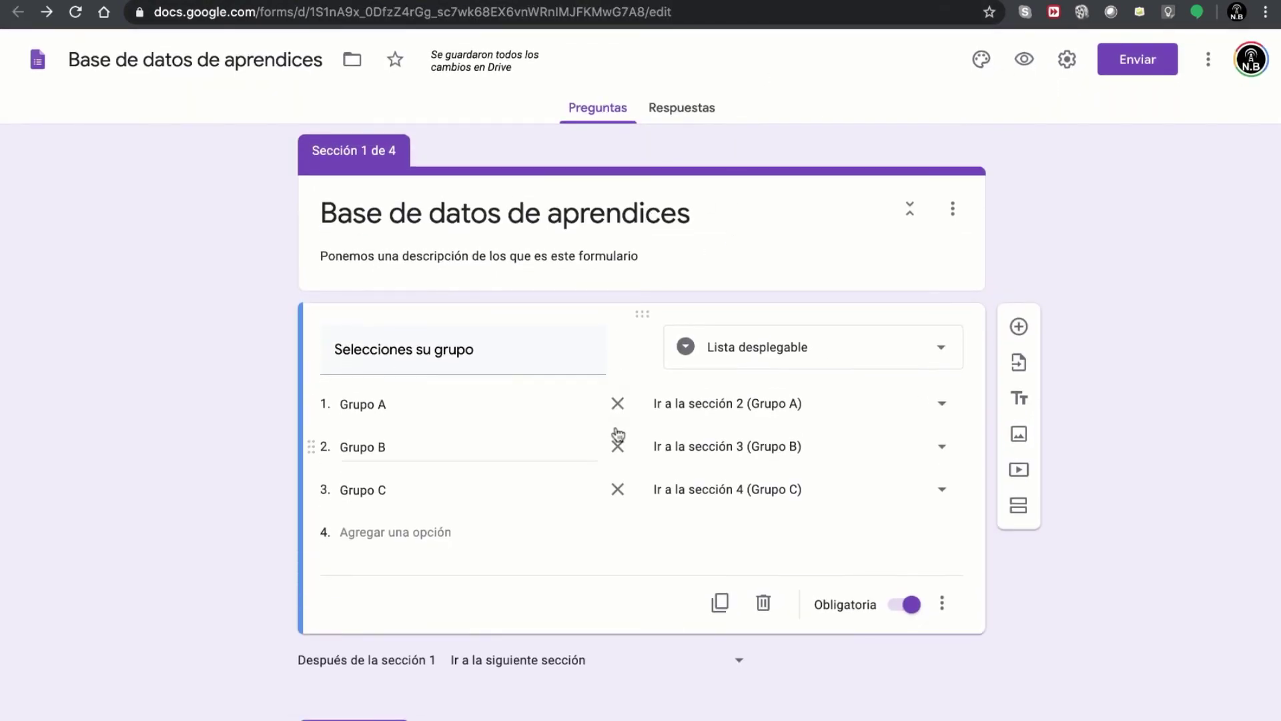
{"action": "scroll", "coordinate": [256, 449], "scroll_direction": "down", "scroll_amount": 1}
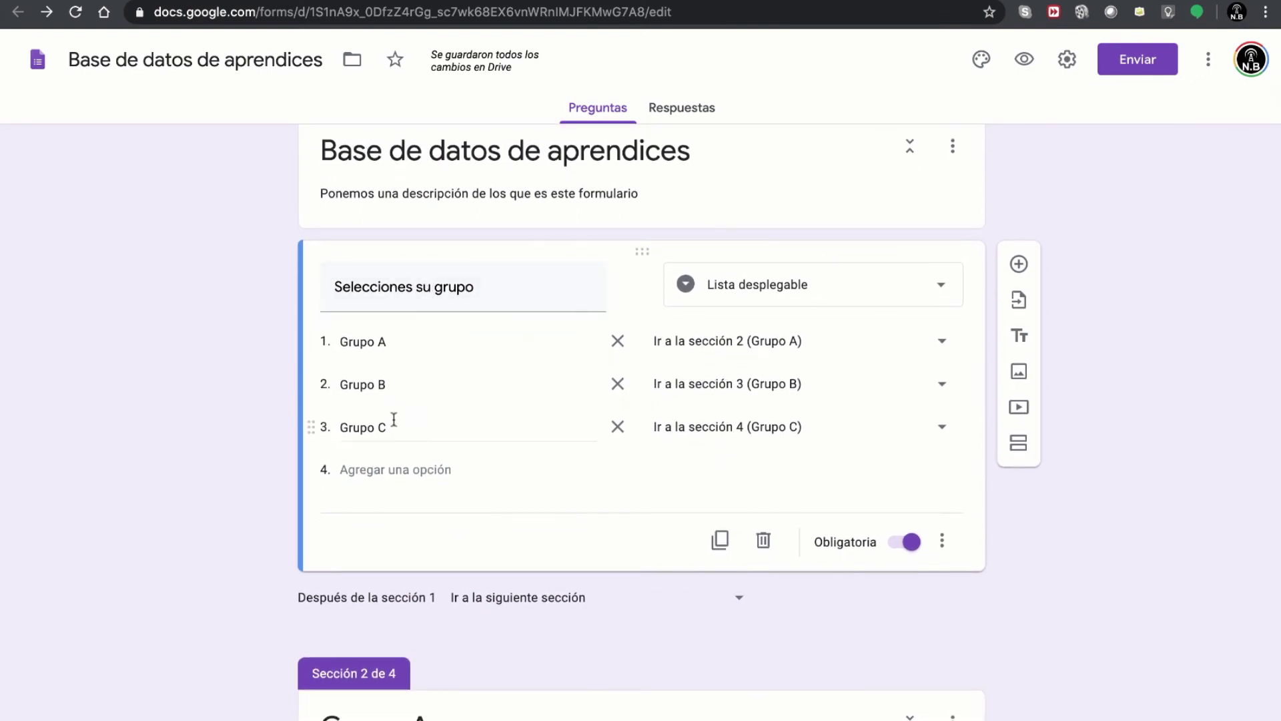
{"action": "scroll", "coordinate": [393, 413], "scroll_direction": "down", "scroll_amount": 2}
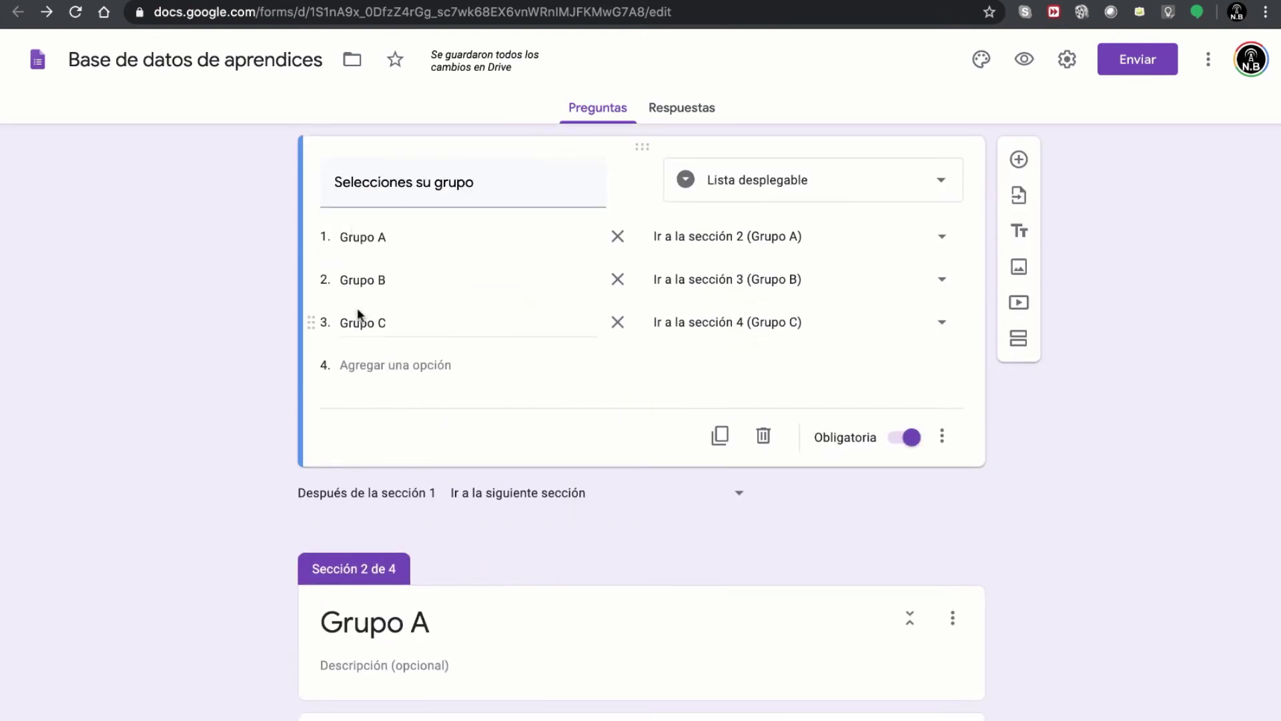
{"action": "scroll", "coordinate": [370, 343], "scroll_direction": "down", "scroll_amount": 5}
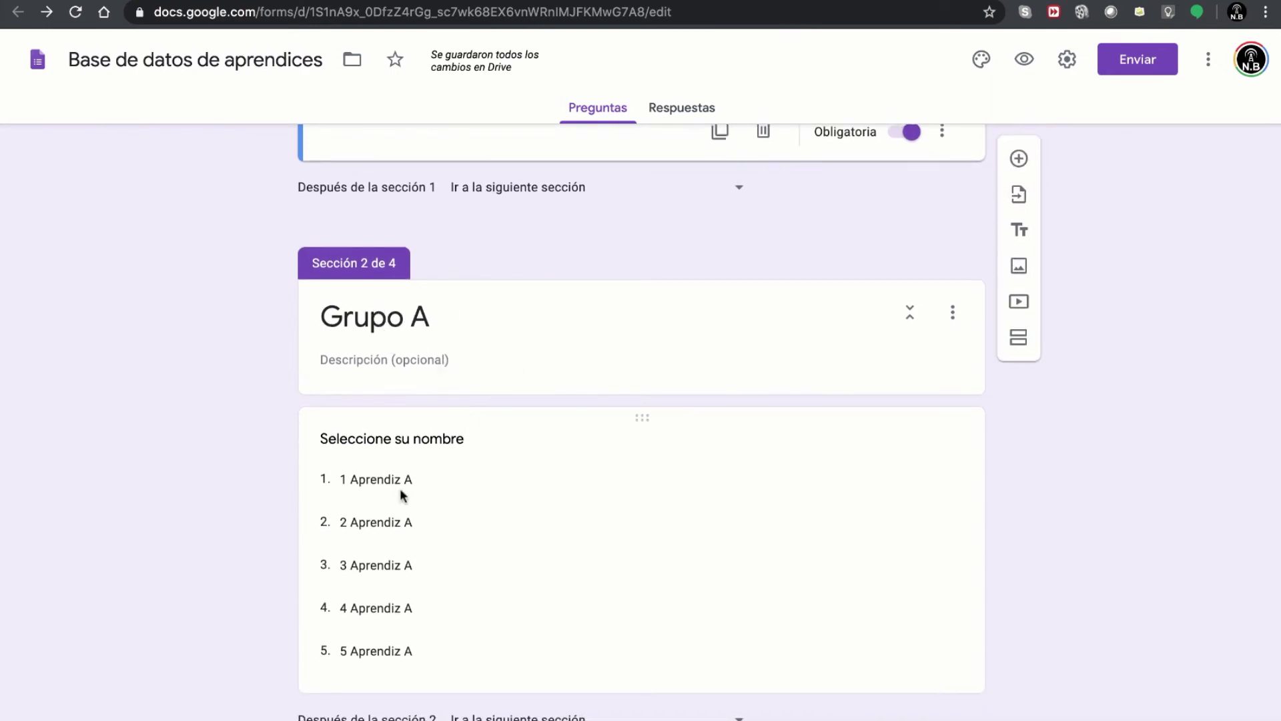
{"action": "scroll", "coordinate": [398, 482], "scroll_direction": "down", "scroll_amount": 12}
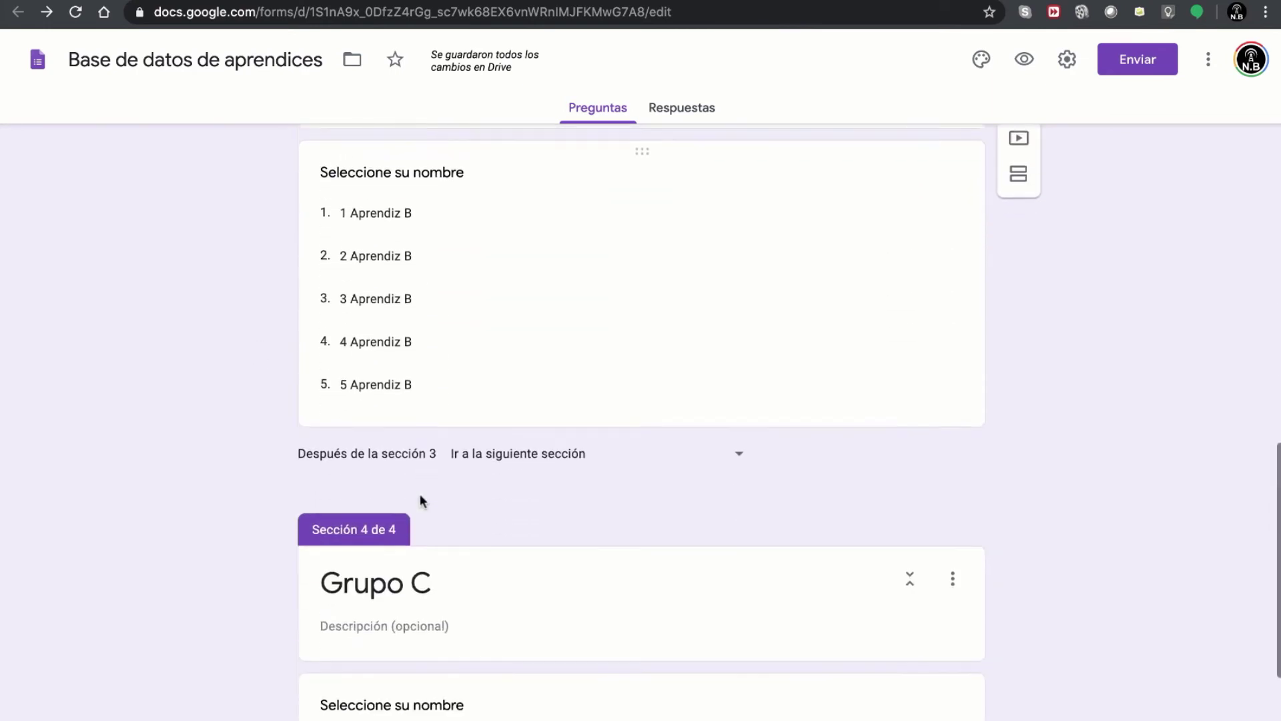
{"action": "scroll", "coordinate": [420, 496], "scroll_direction": "down", "scroll_amount": 5}
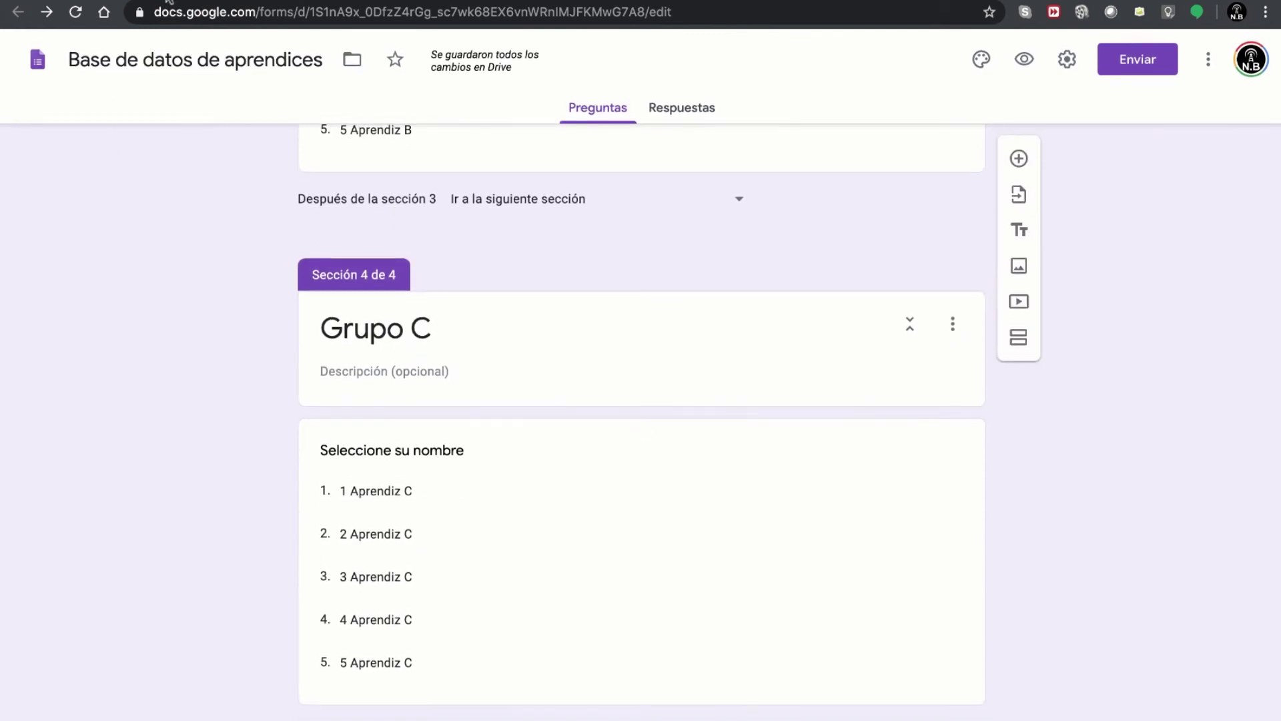
{"action": "key", "text": "ctrl+Tab"}
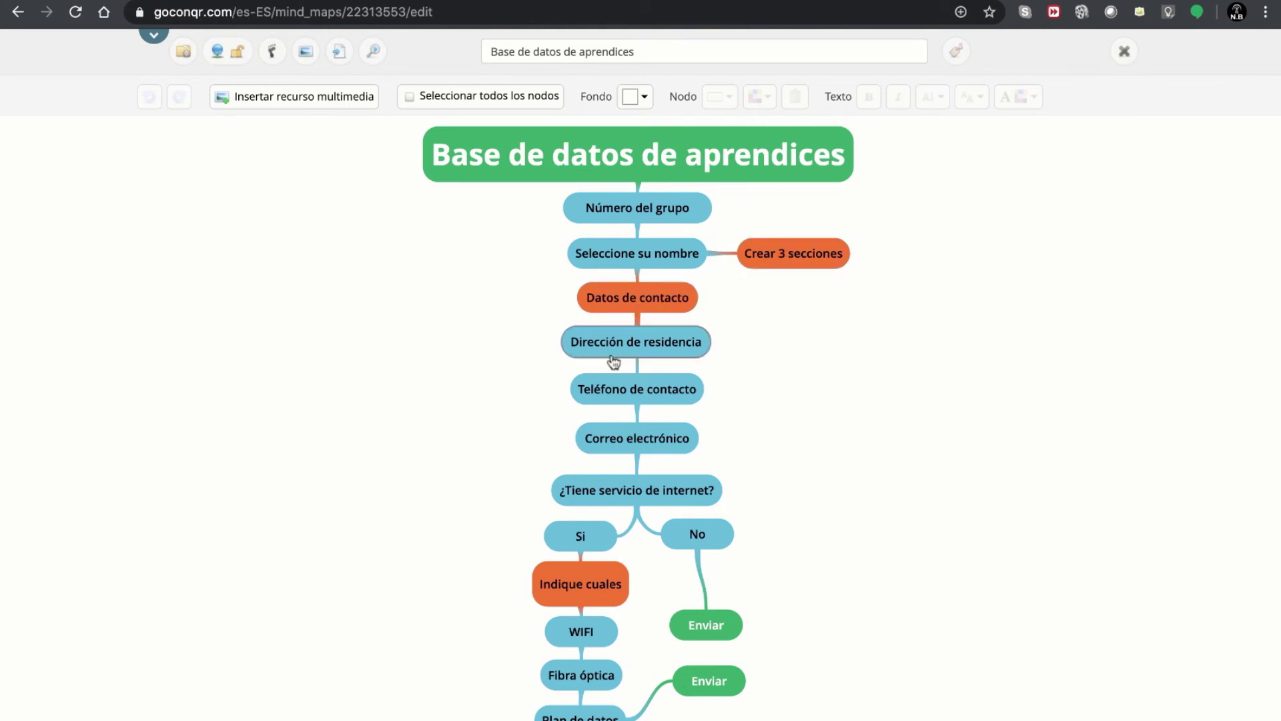
- Add a new section titled 'Datos de contacto' after the Grupo C name section
{"action": "left_click", "coordinate": [559, 2]}
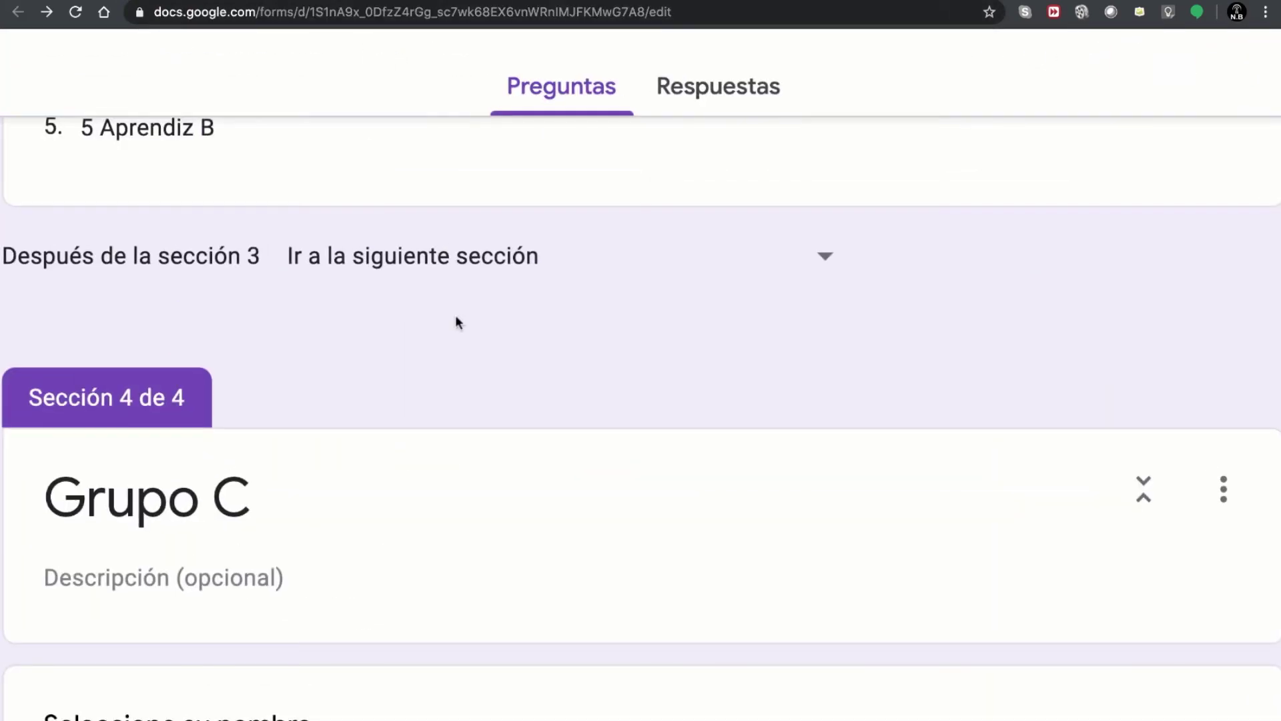
{"action": "scroll", "coordinate": [459, 320], "scroll_direction": "up", "scroll_amount": 2}
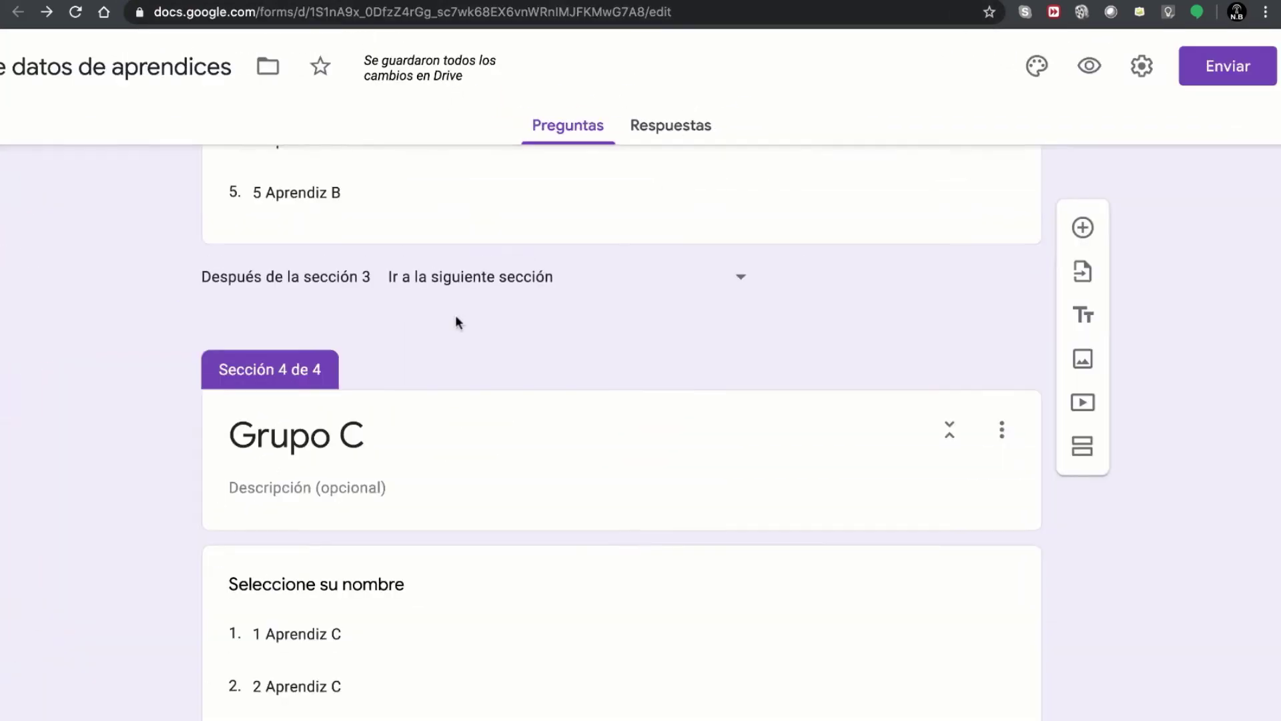
{"action": "scroll", "coordinate": [901, 443], "scroll_direction": "down", "scroll_amount": 2}
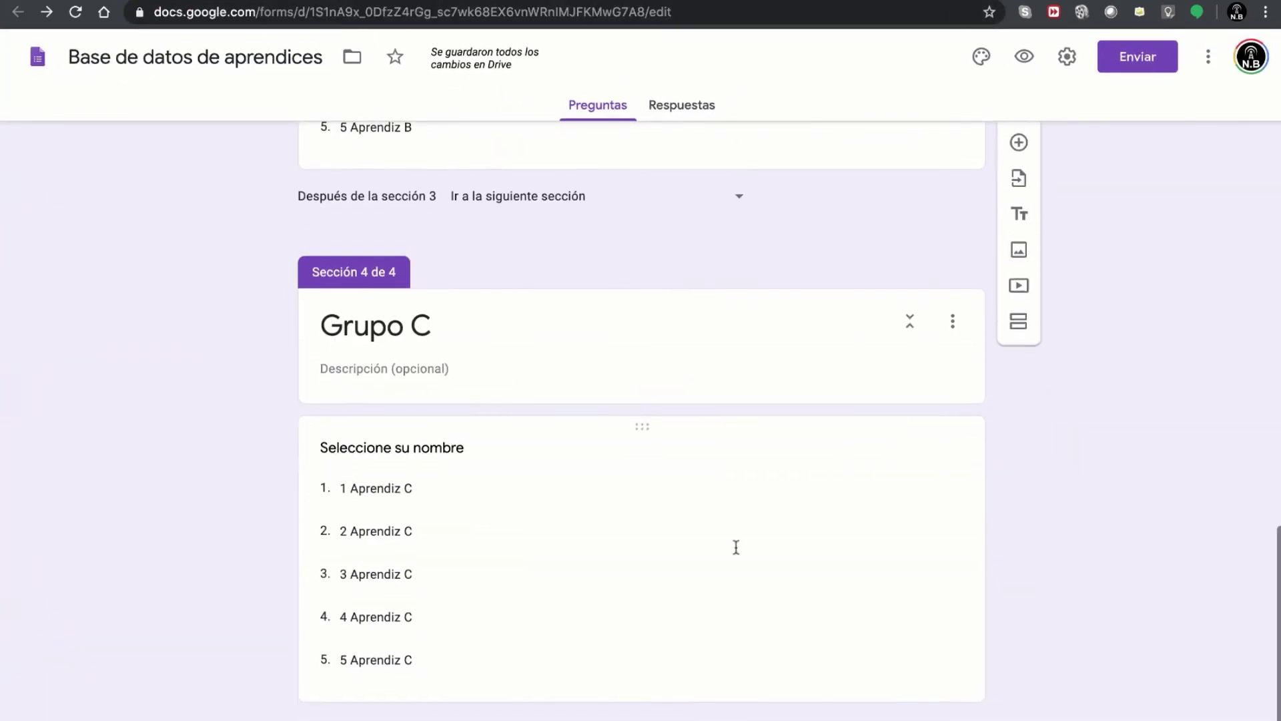
{"action": "left_click", "coordinate": [434, 650]}
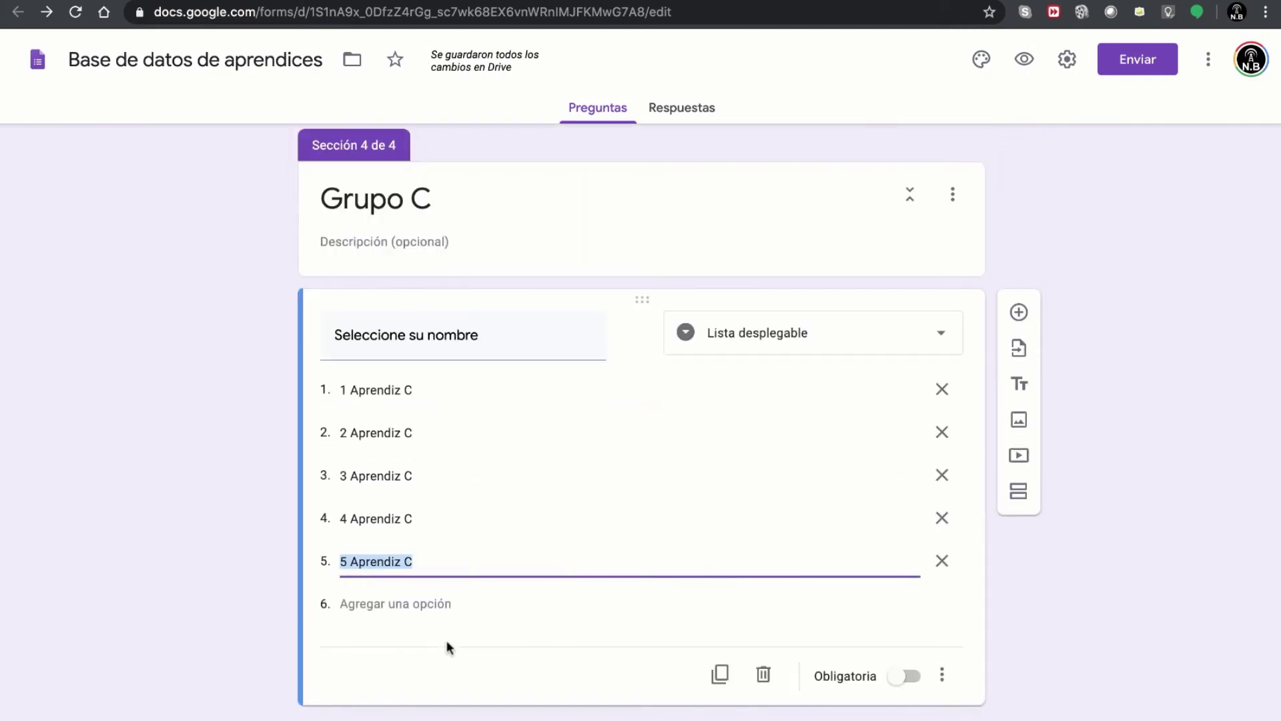
{"action": "left_click", "coordinate": [1020, 494]}
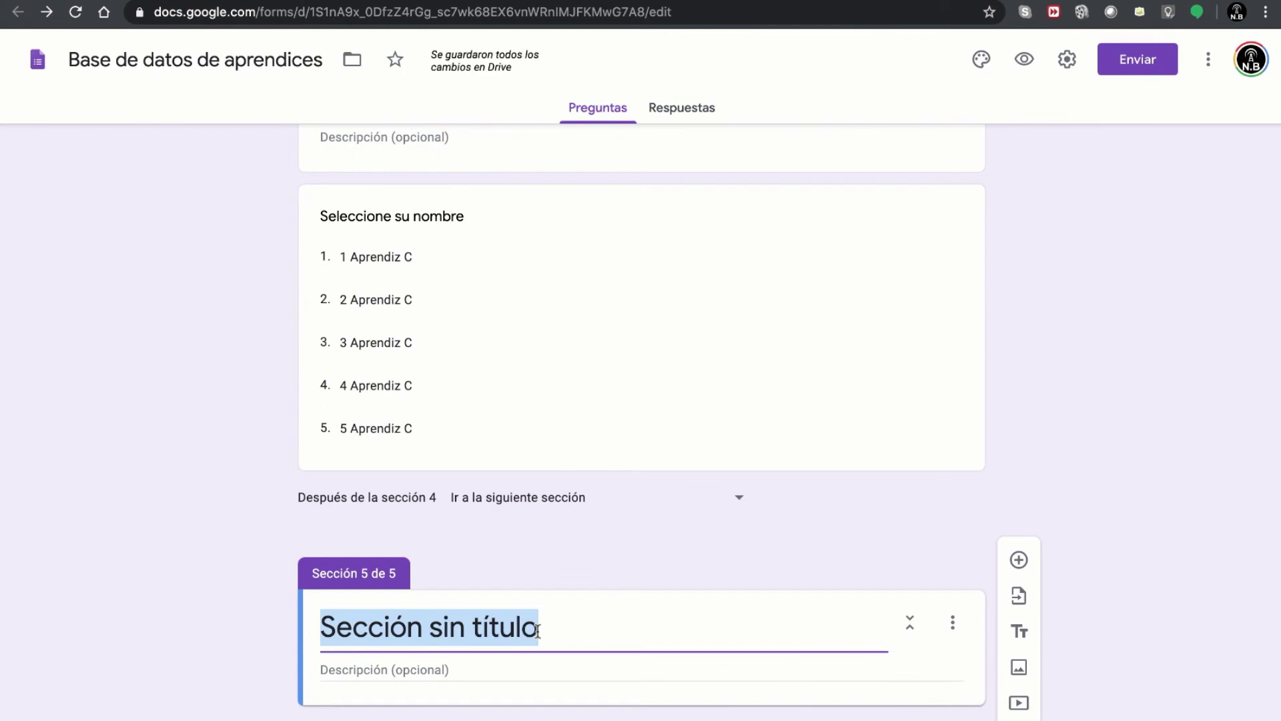
{"action": "type", "text": "Datos"}
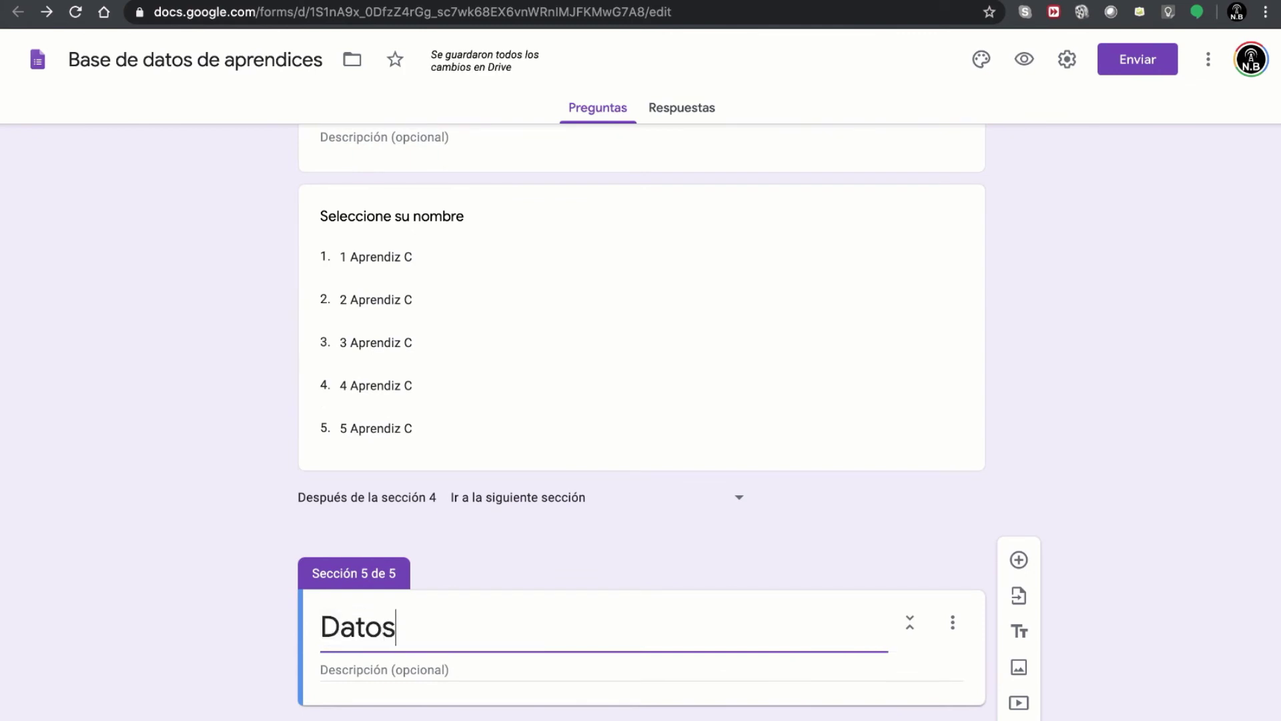
{"action": "type", "text": " de contacto"}
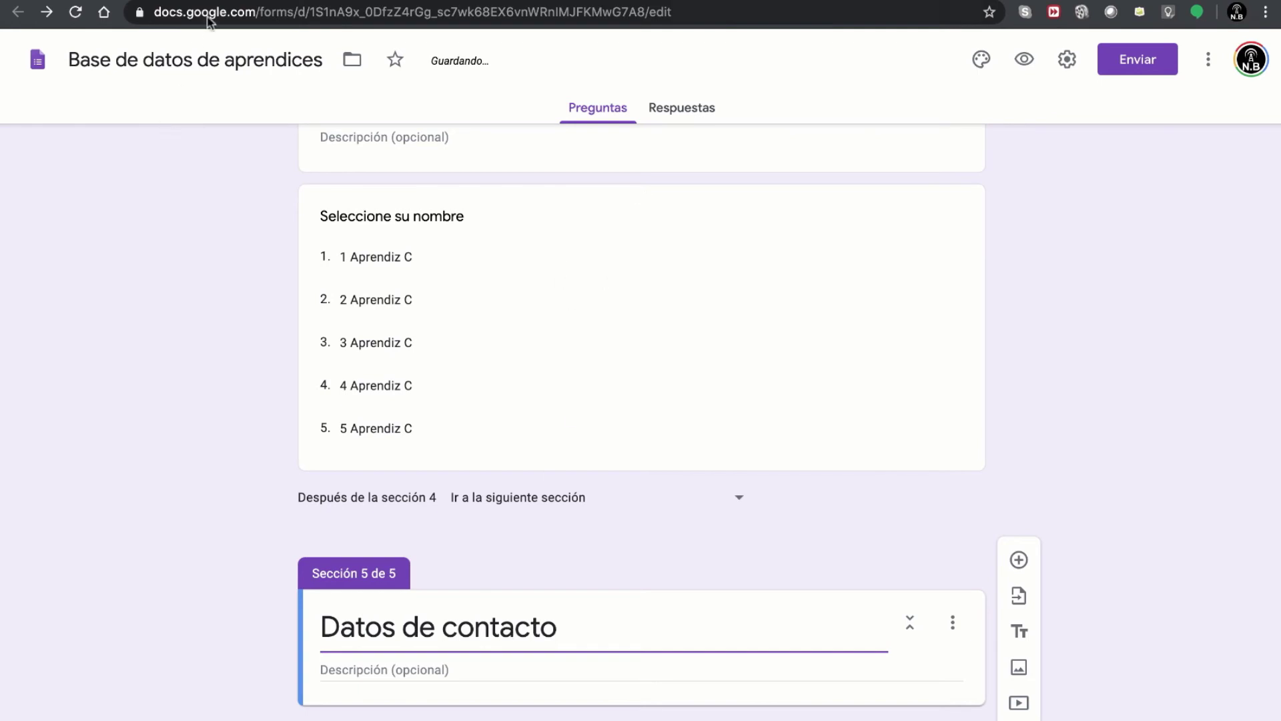
- Check the Dirección de residencia node in the mind map and add a new question to Datos de contacto
{"action": "left_click", "coordinate": [175, 0]}
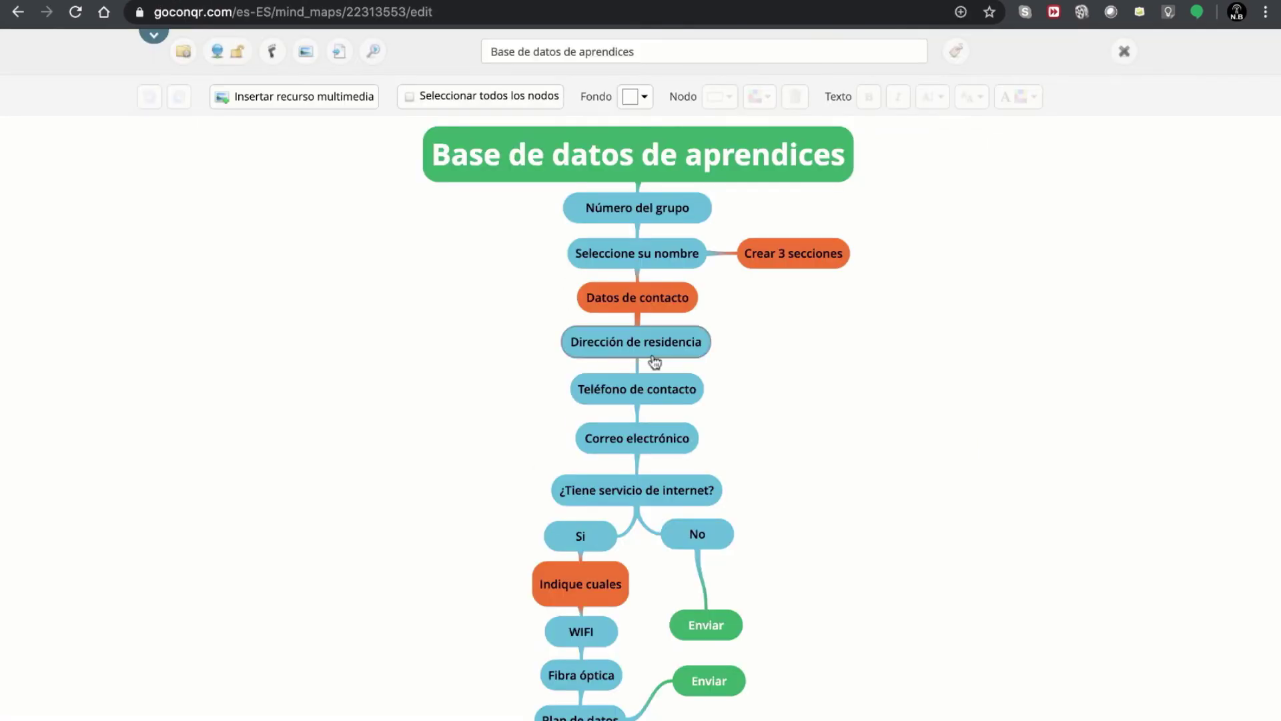
{"action": "left_click", "coordinate": [623, 347]}
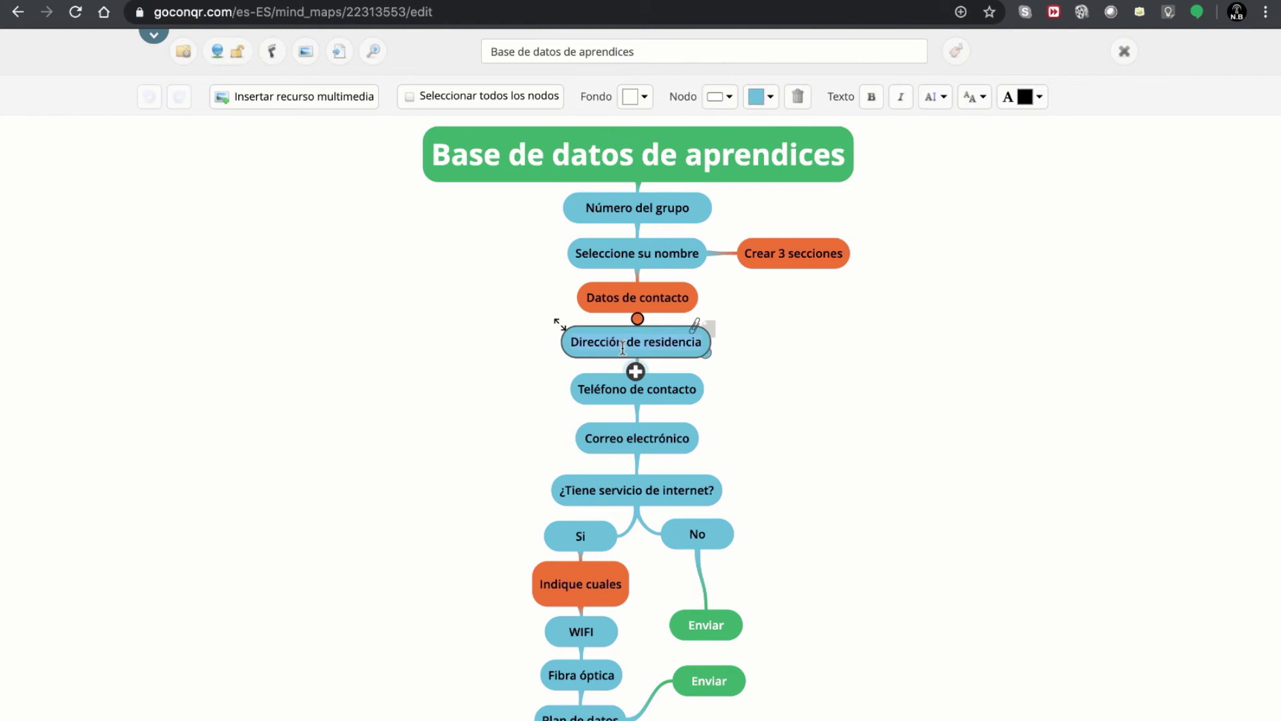
{"action": "left_click", "coordinate": [520, 0]}
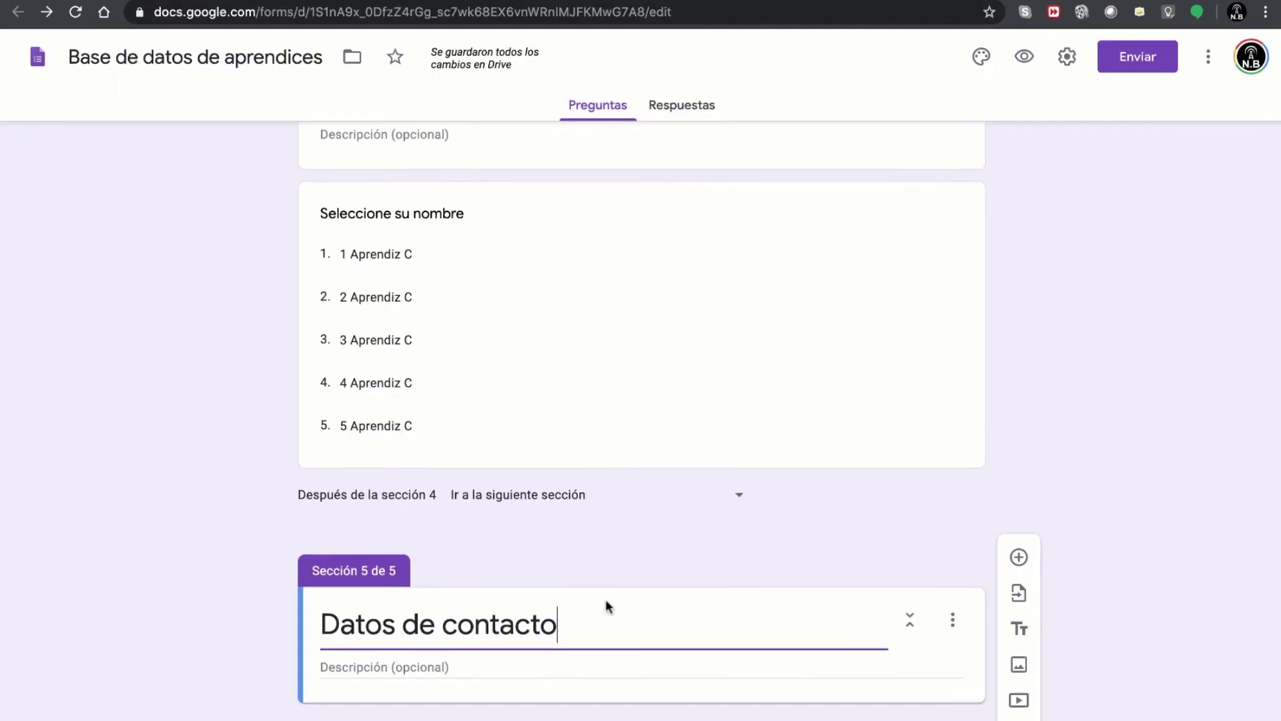
{"action": "left_click", "coordinate": [1018, 557]}
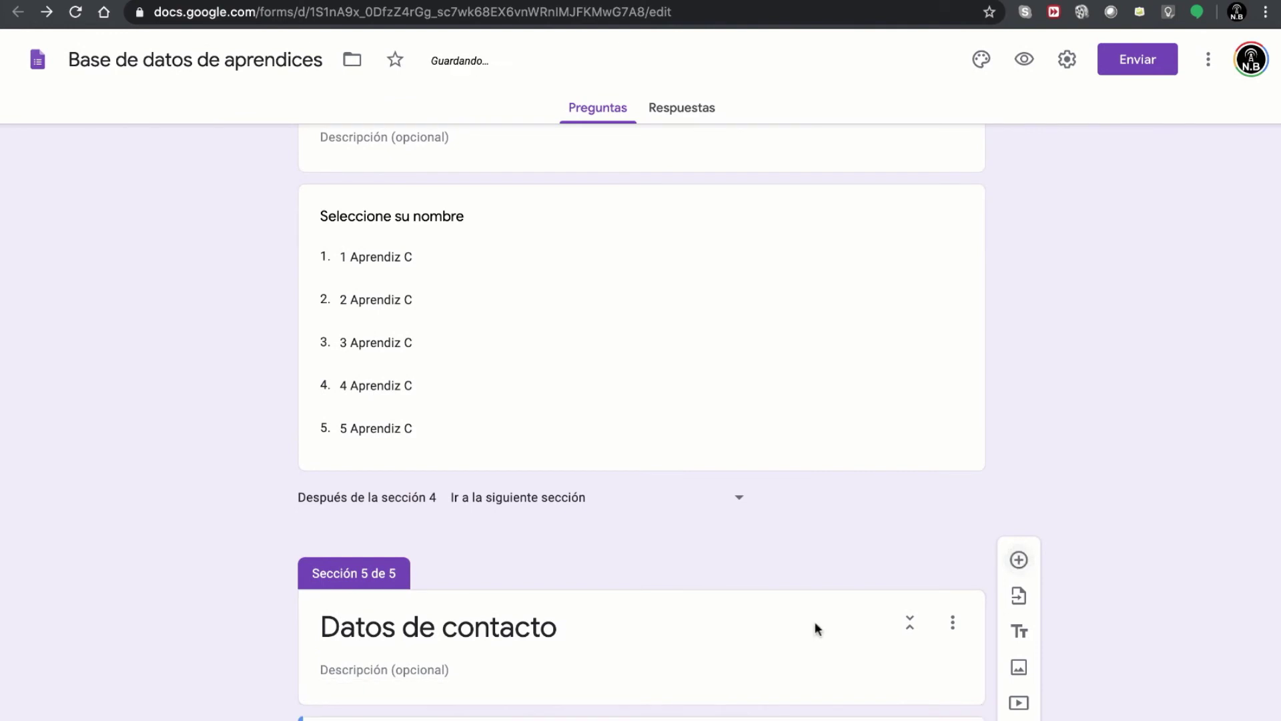
- Make the new question a short answer titled 'Dirección de residencia'
{"action": "left_click", "coordinate": [767, 504]}
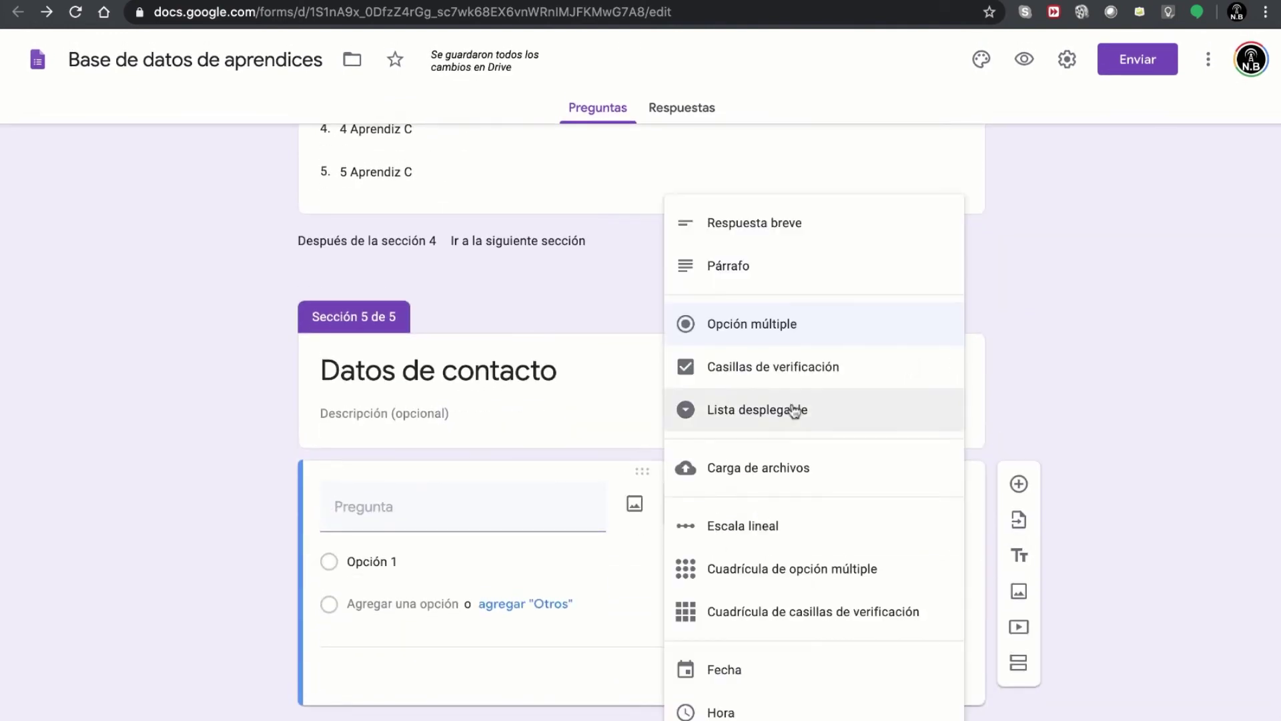
{"action": "left_click", "coordinate": [787, 235]}
{"action": "left_click", "coordinate": [444, 550]}
{"action": "type", "text": "Dirección de residencia"}
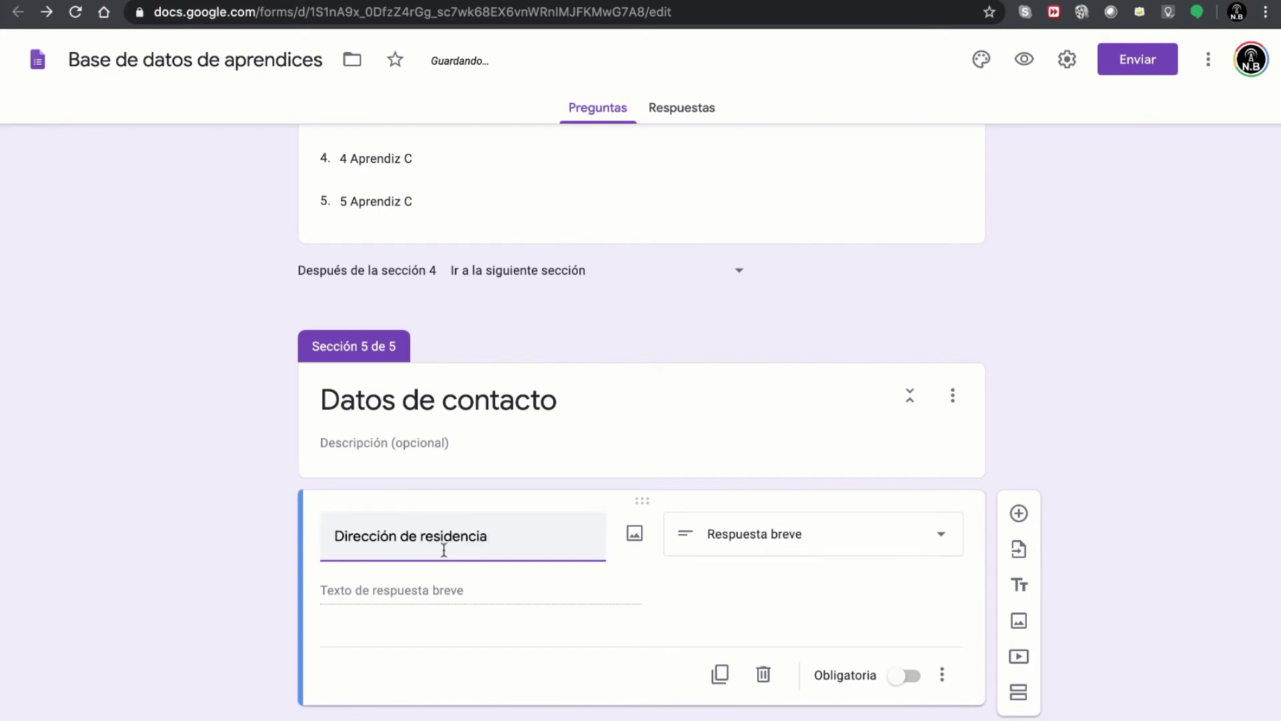
- Add a short-answer question titled 'Teléfono de contacto', matching the next mind map node
{"action": "left_click", "coordinate": [233, 1]}
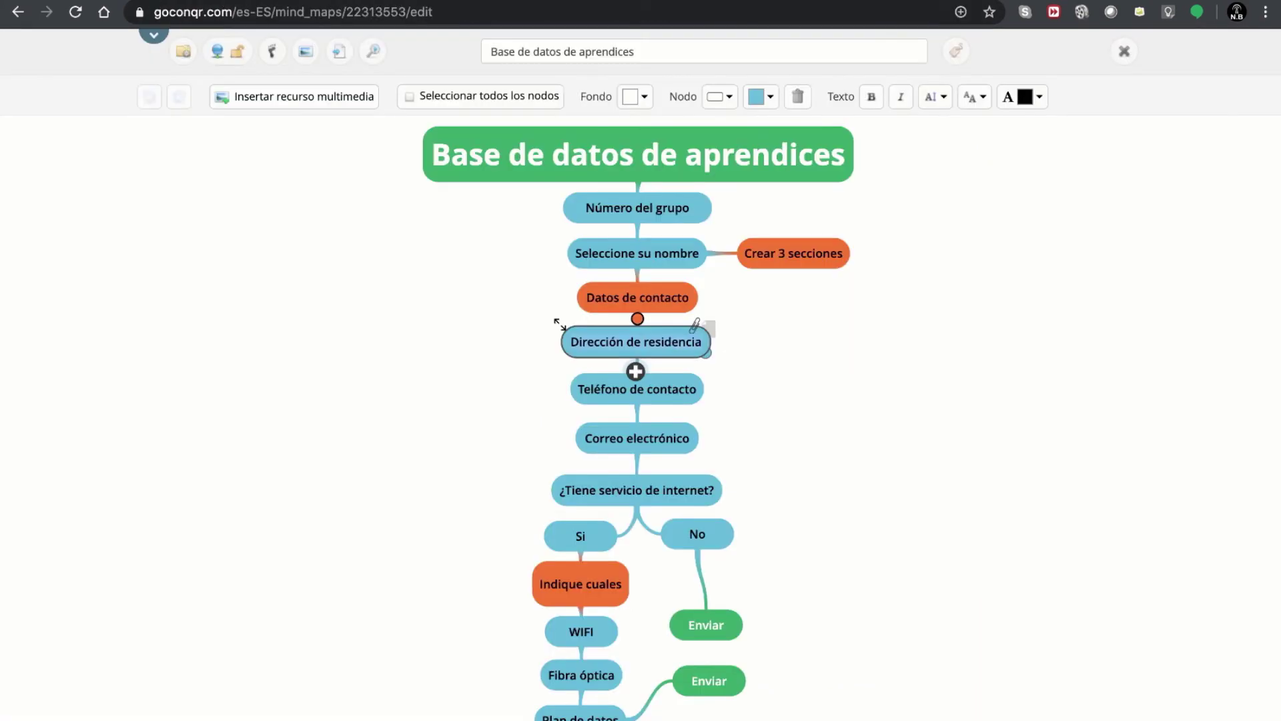
{"action": "left_click", "coordinate": [607, 385]}
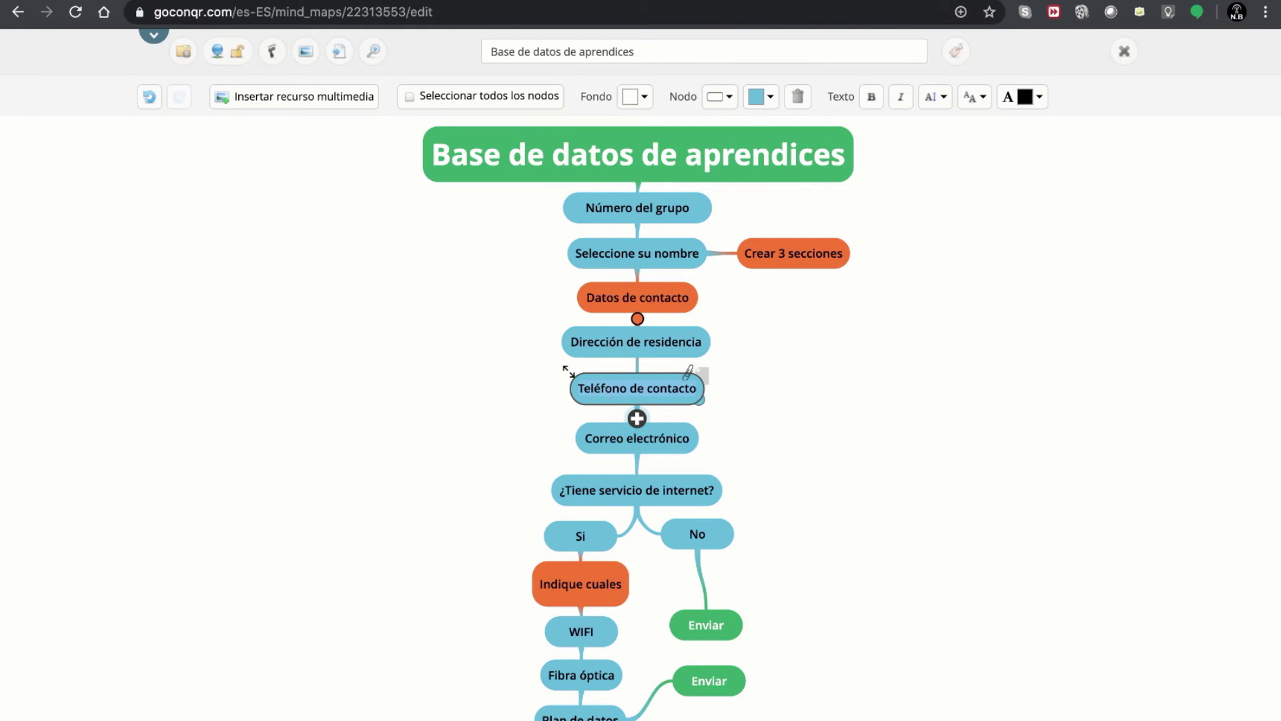
{"action": "left_click", "coordinate": [565, 2]}
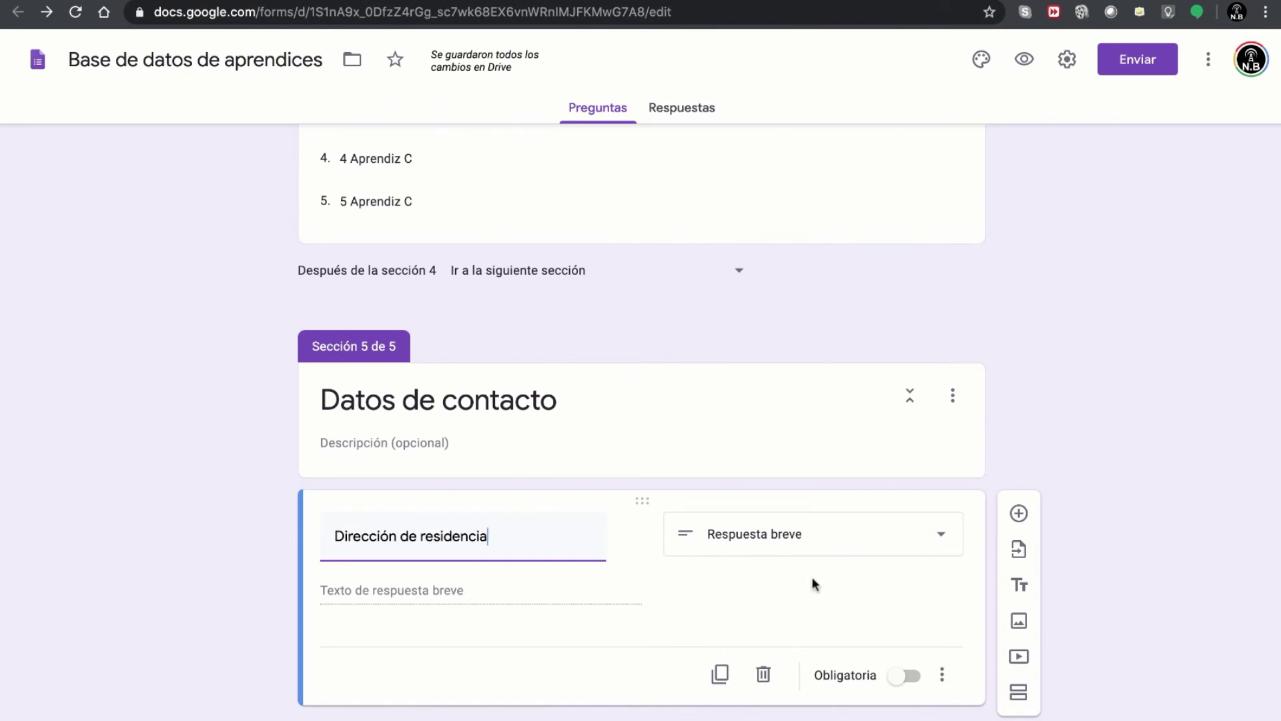
{"action": "left_click", "coordinate": [1018, 513]}
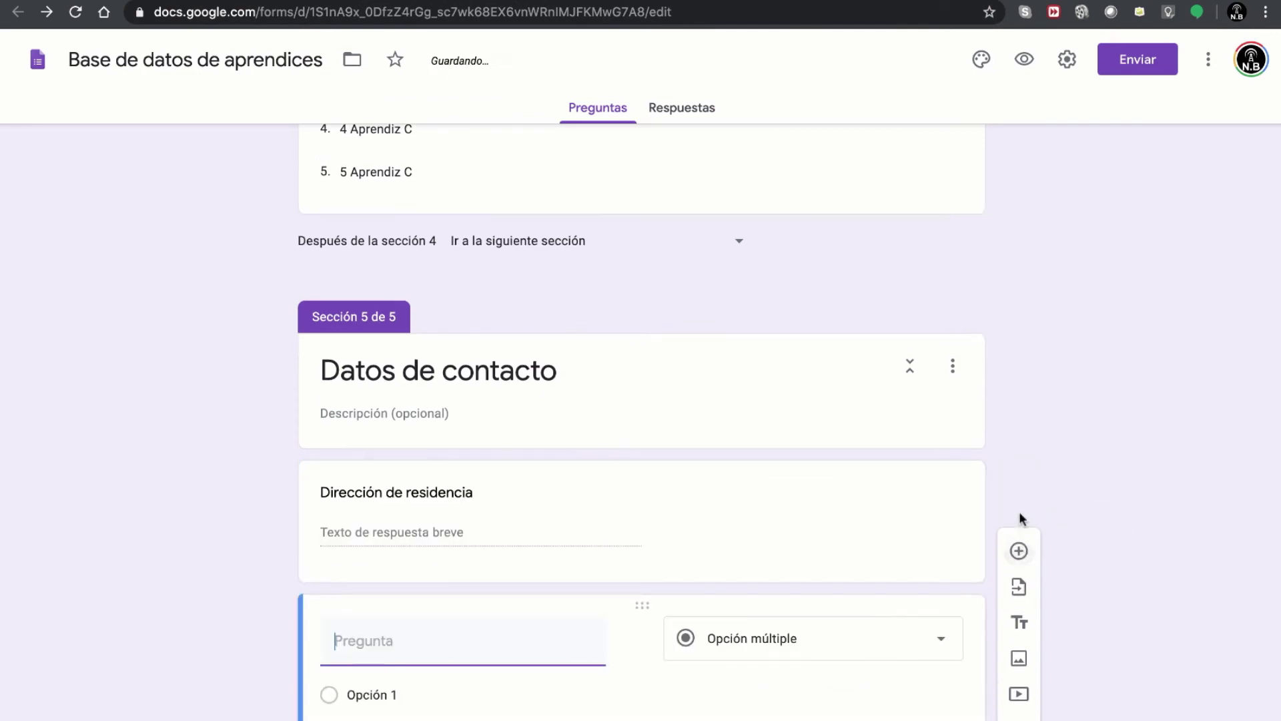
{"action": "left_click", "coordinate": [849, 641]}
{"action": "left_click", "coordinate": [798, 233]}
{"action": "left_click", "coordinate": [439, 552]}
{"action": "type", "text": "Teléfono de contacto"}
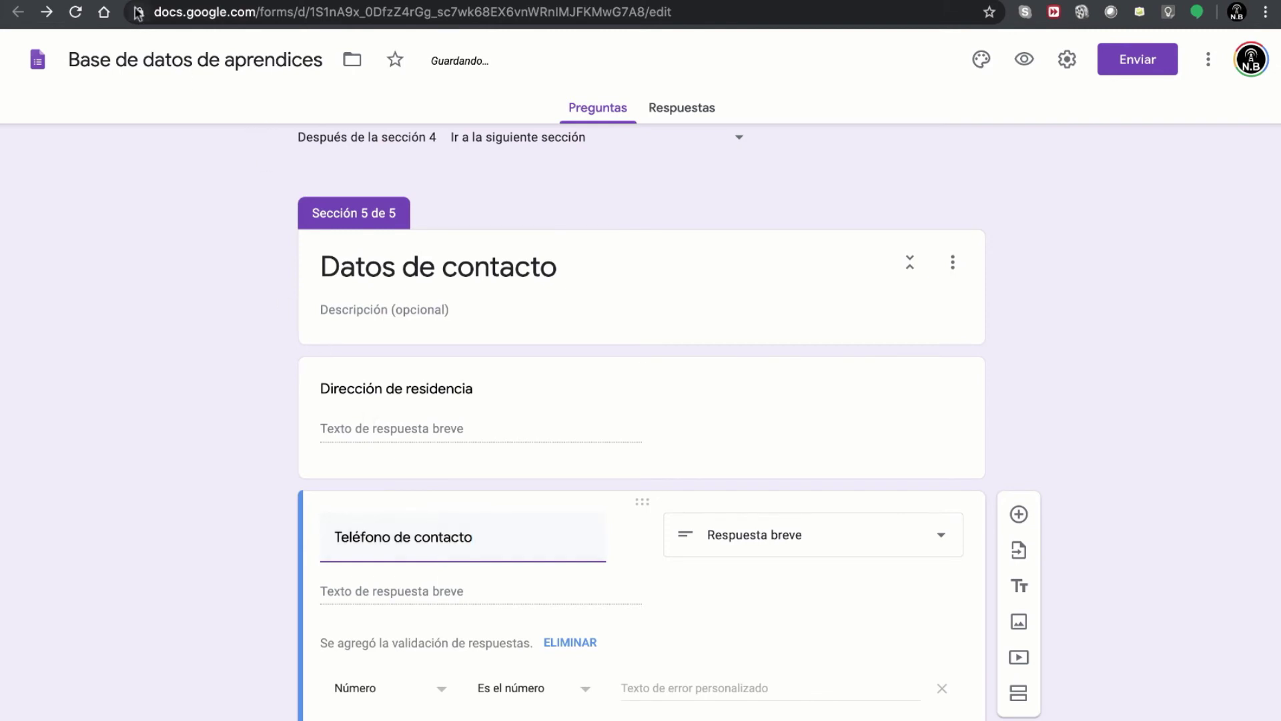
- Add a short-answer question titled 'Correo electrónico' from the mind map, then return to the mind map
{"action": "left_click", "coordinate": [139, 0]}
{"action": "left_click", "coordinate": [653, 440]}
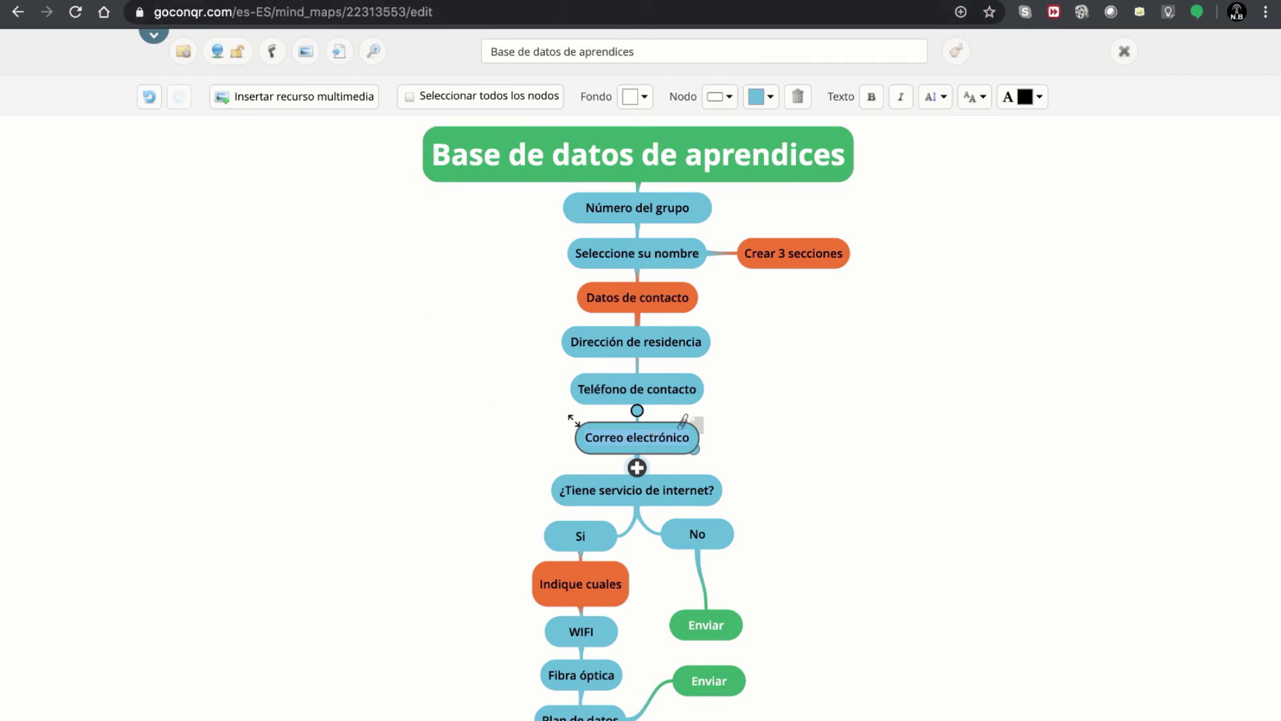
{"action": "left_click", "coordinate": [554, 8]}
{"action": "scroll", "coordinate": [785, 465], "scroll_direction": "down", "scroll_amount": 2}
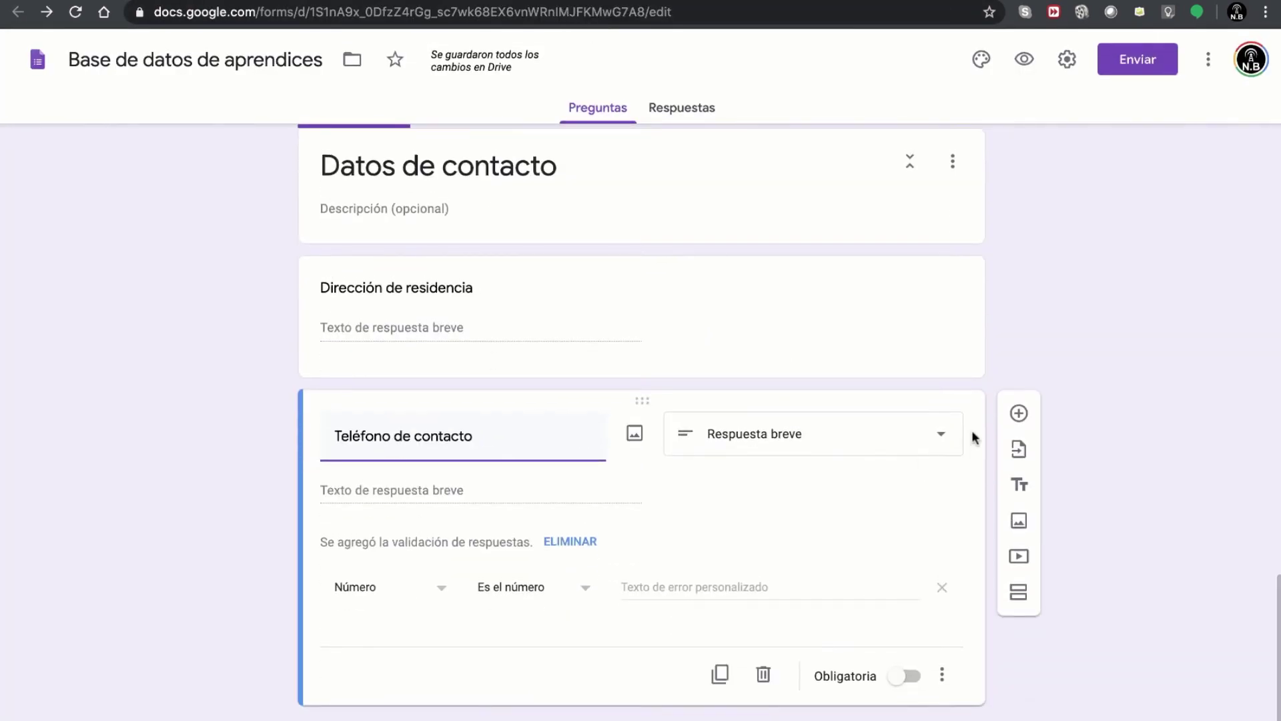
{"action": "left_click", "coordinate": [1018, 416]}
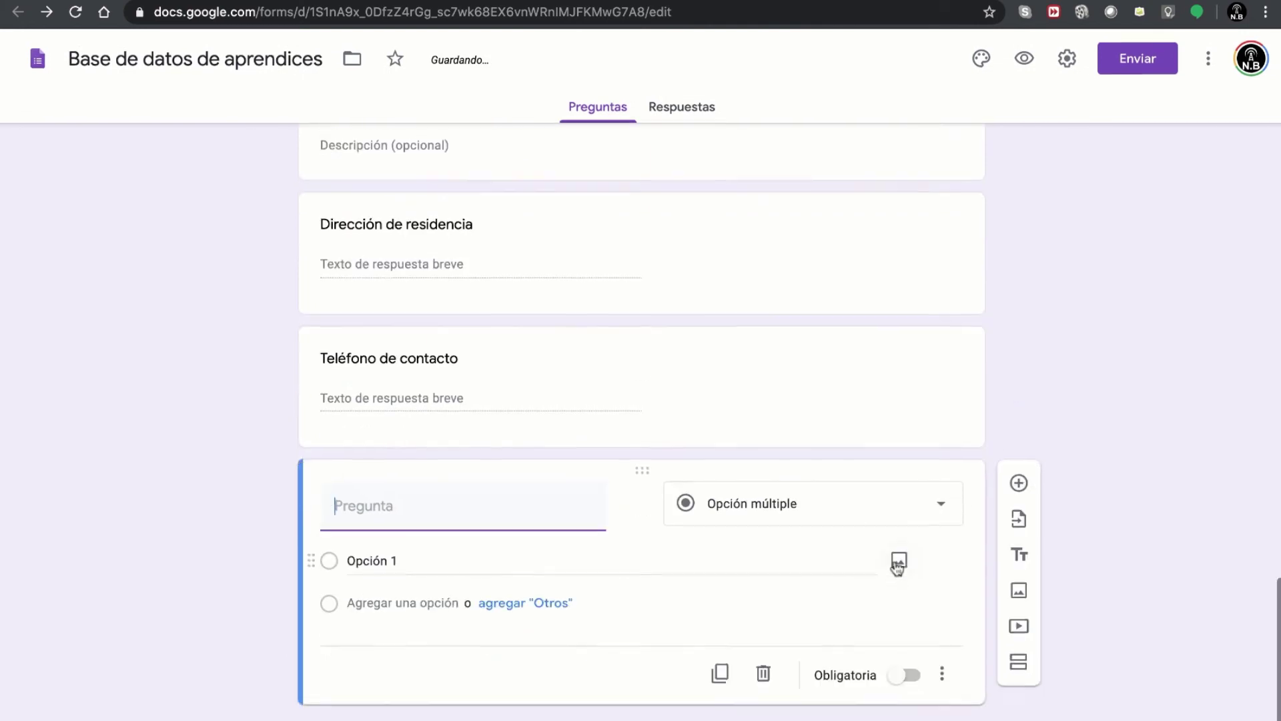
{"action": "left_click", "coordinate": [842, 508]}
{"action": "left_click", "coordinate": [751, 234]}
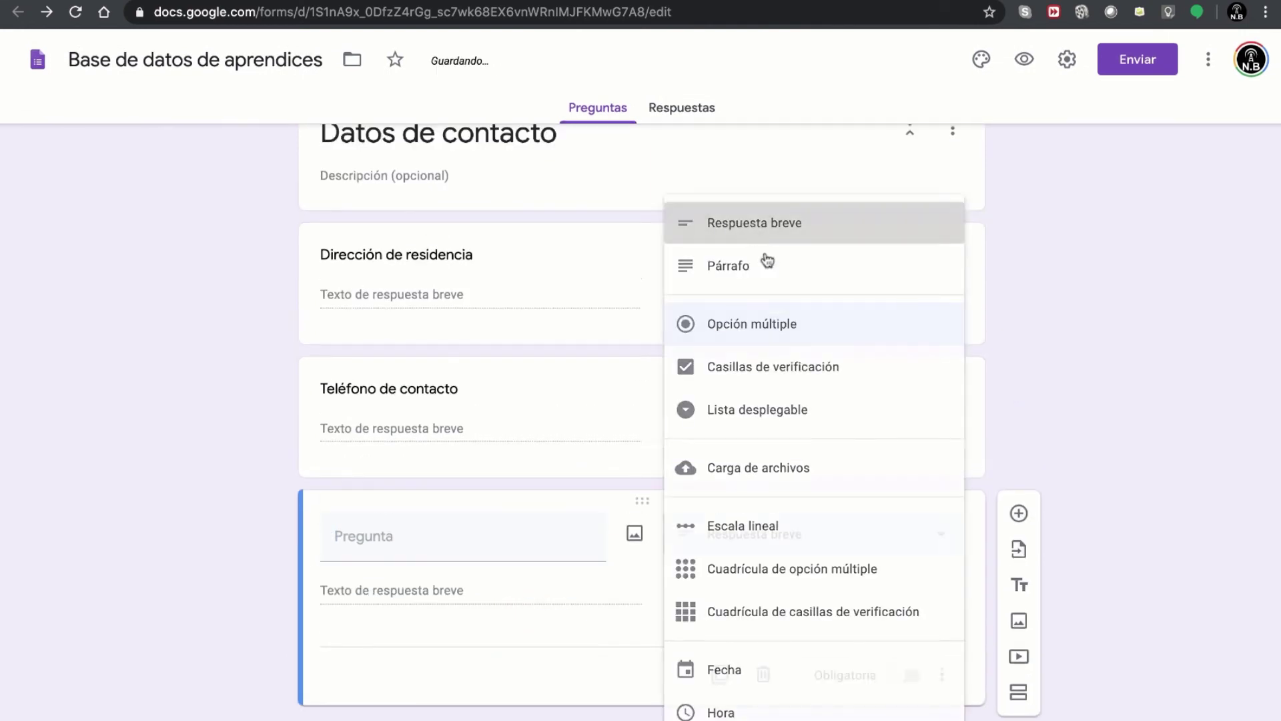
{"action": "left_click", "coordinate": [431, 542]}
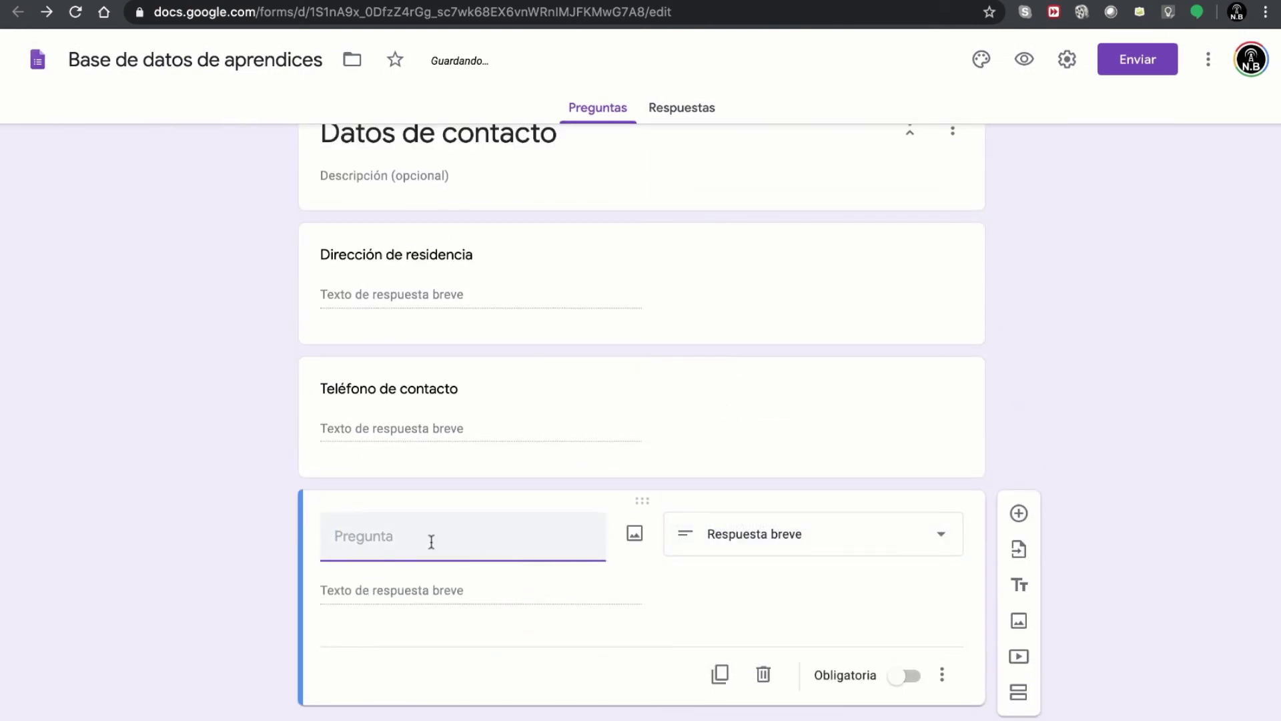
{"action": "type", "text": "Correo electrónico"}
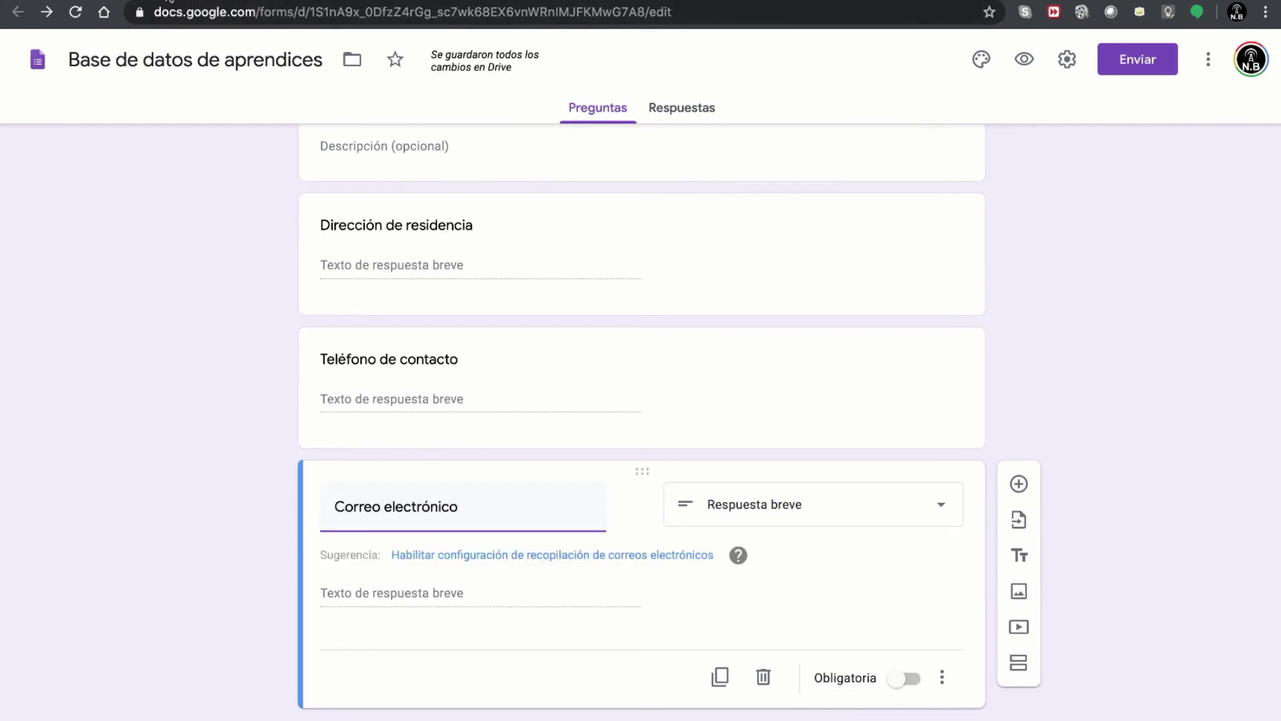
{"action": "left_click", "coordinate": [176, 1]}
- Pan the GoConqr mind map to the ¿Tiene servicio de internet? node, then go back to the form
{"action": "scroll", "coordinate": [678, 408], "scroll_direction": "down", "scroll_amount": 3}
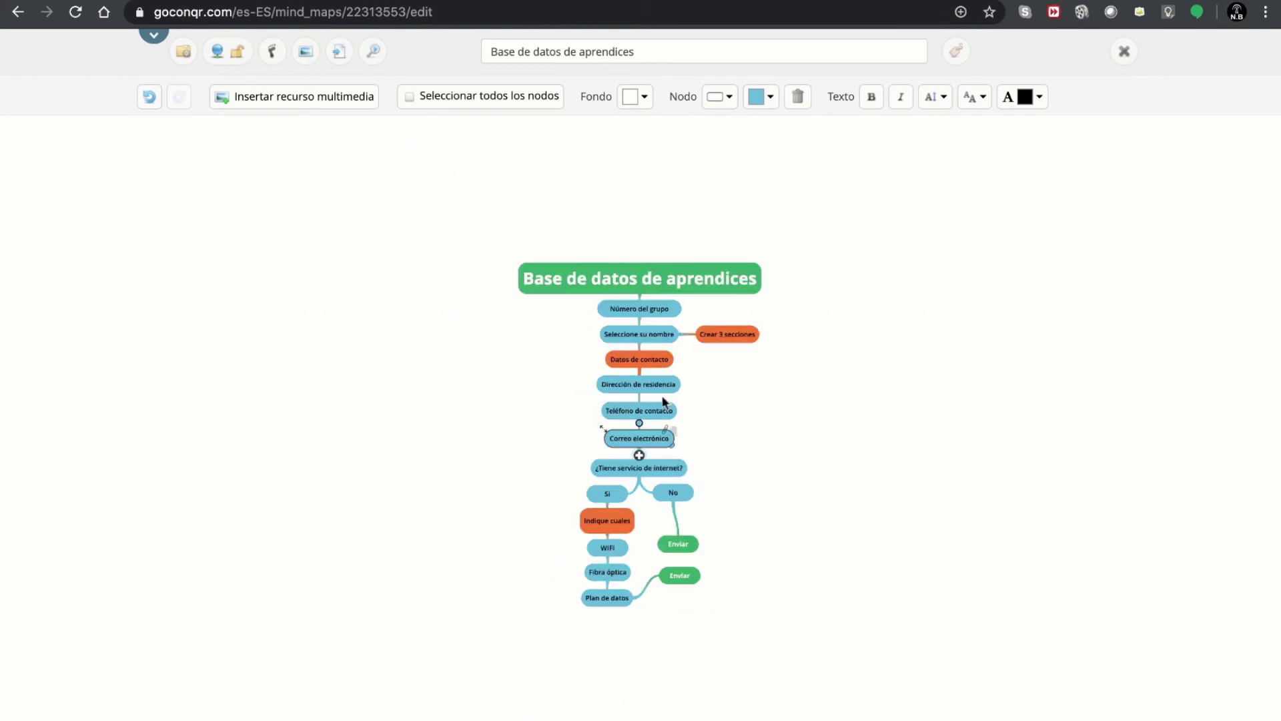
{"action": "scroll", "coordinate": [676, 406], "scroll_direction": "up", "scroll_amount": 5}
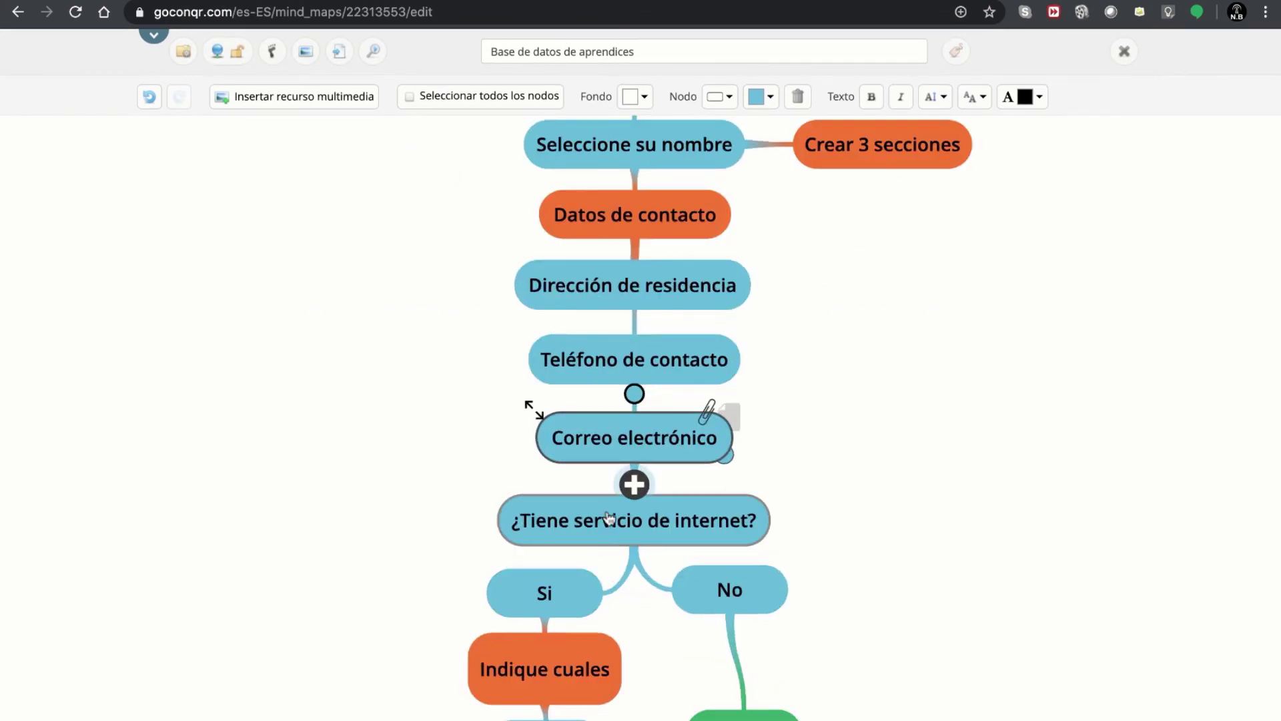
{"action": "left_click_drag", "start_coordinate": [380, 535], "coordinate": [365, 340]}
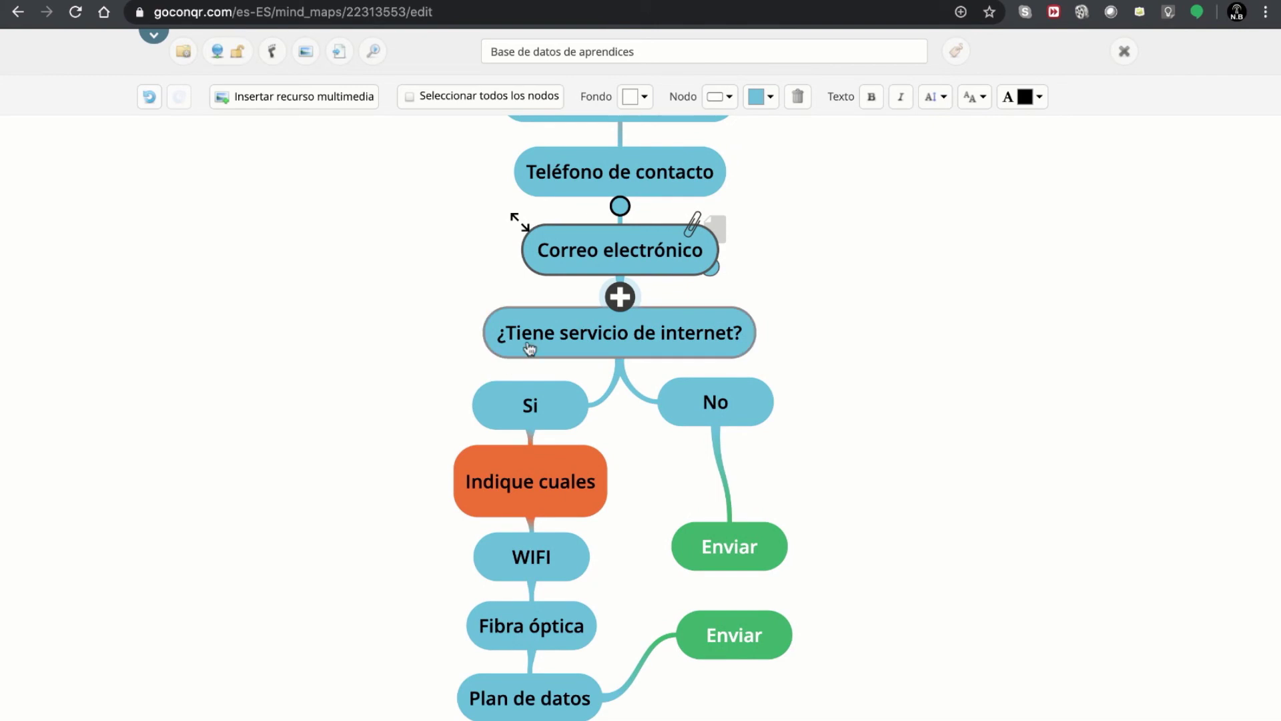
{"action": "left_click", "coordinate": [630, 338]}
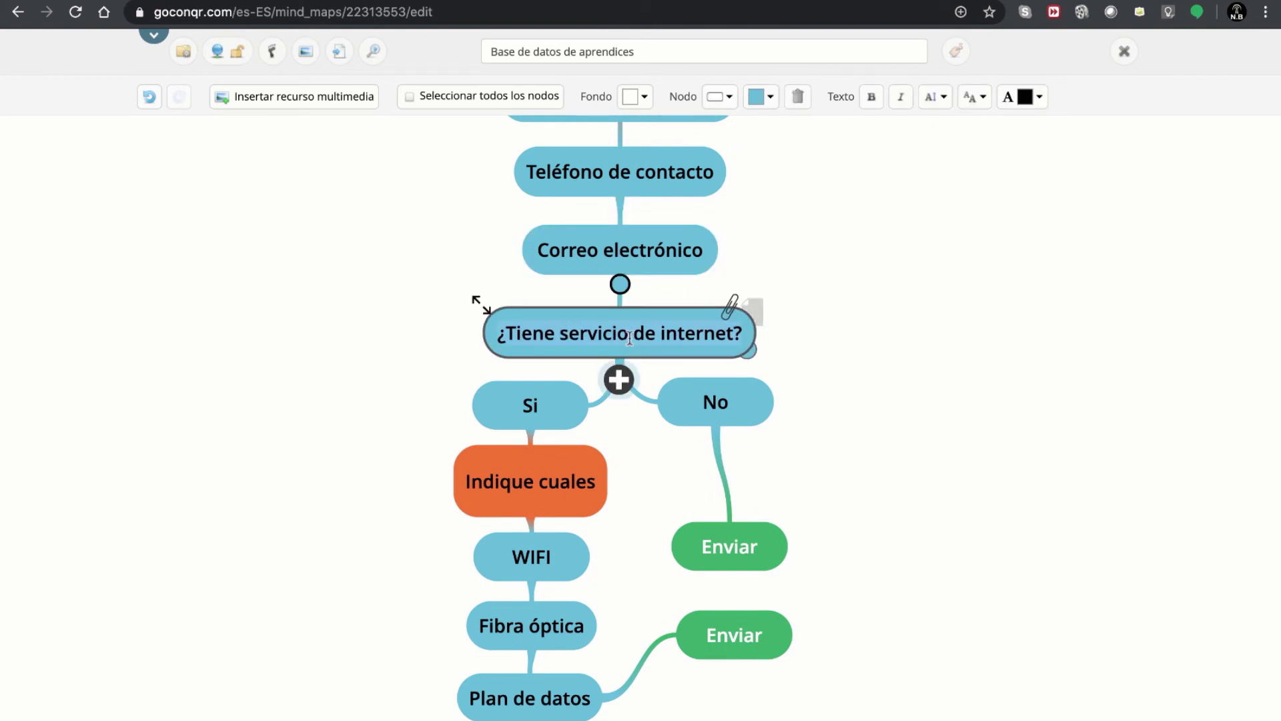
{"action": "left_click", "coordinate": [571, 0]}
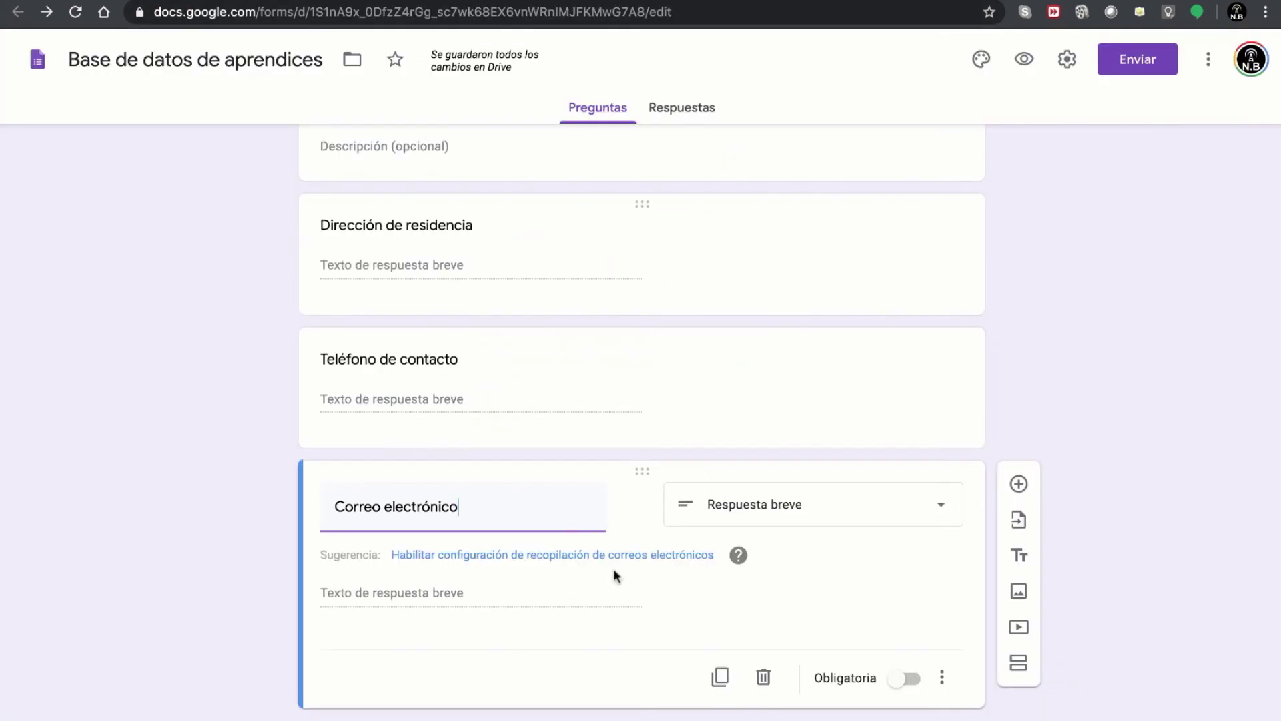
- Add the dropdown question ¿Tiene servicio de internet? with options Si and No
{"action": "left_click", "coordinate": [1019, 485]}
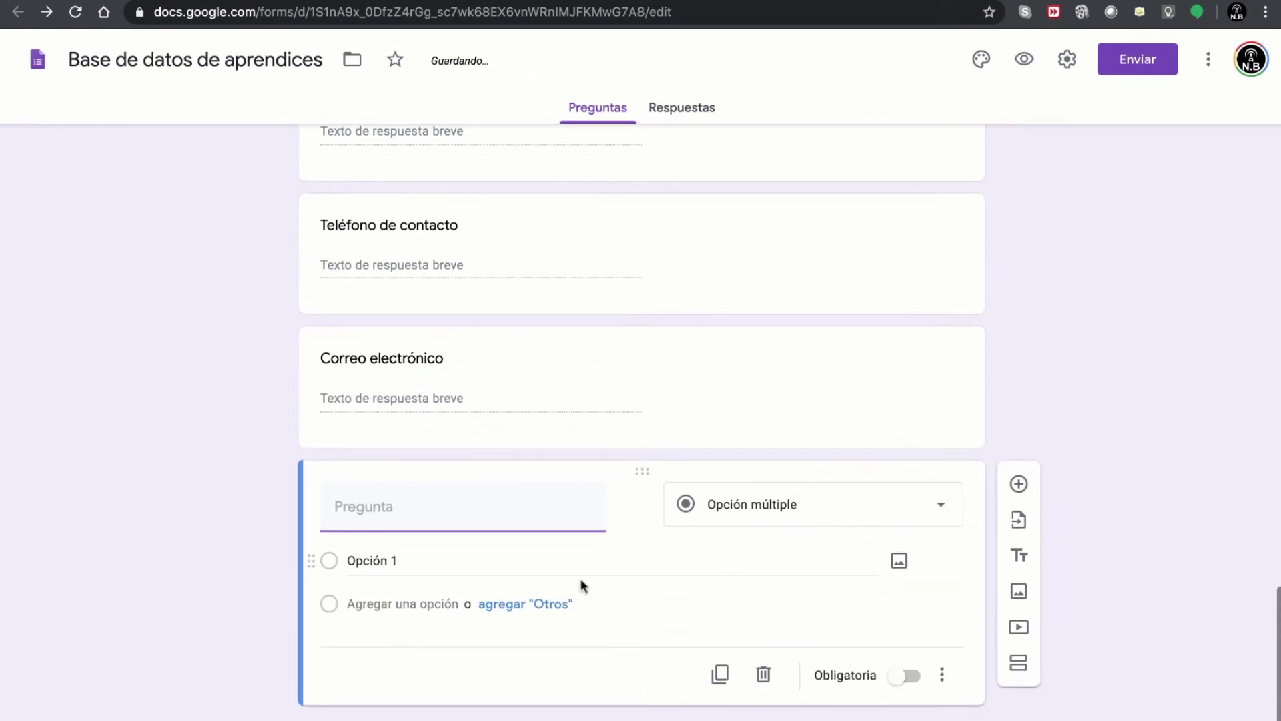
{"action": "type", "text": "¿Tiene servicio de internet?"}
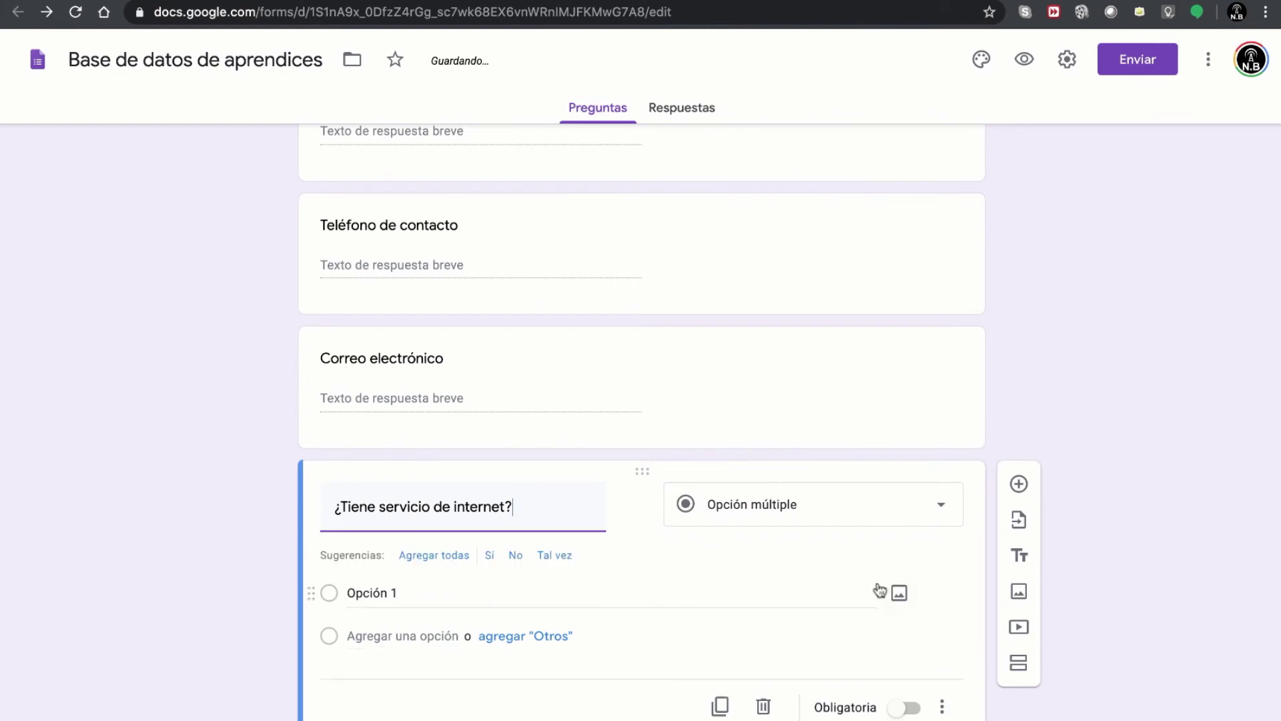
{"action": "left_click", "coordinate": [752, 514]}
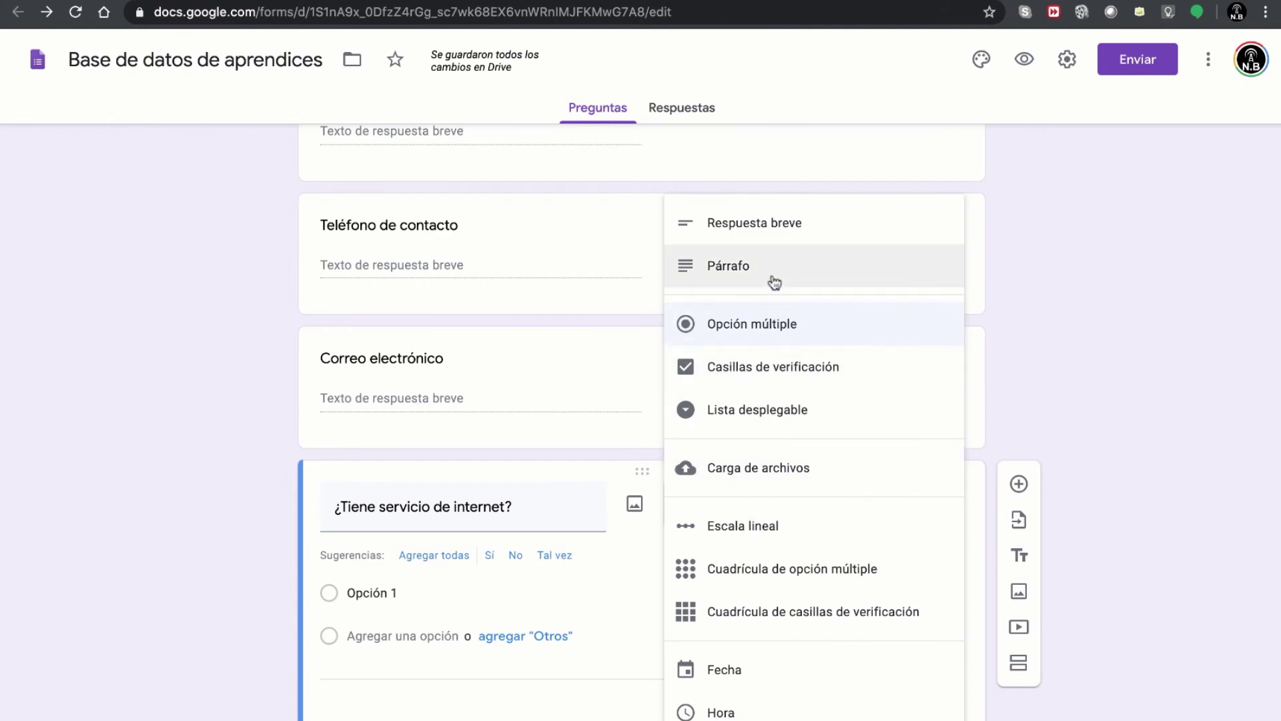
{"action": "left_click", "coordinate": [752, 413]}
{"action": "left_click", "coordinate": [368, 561]}
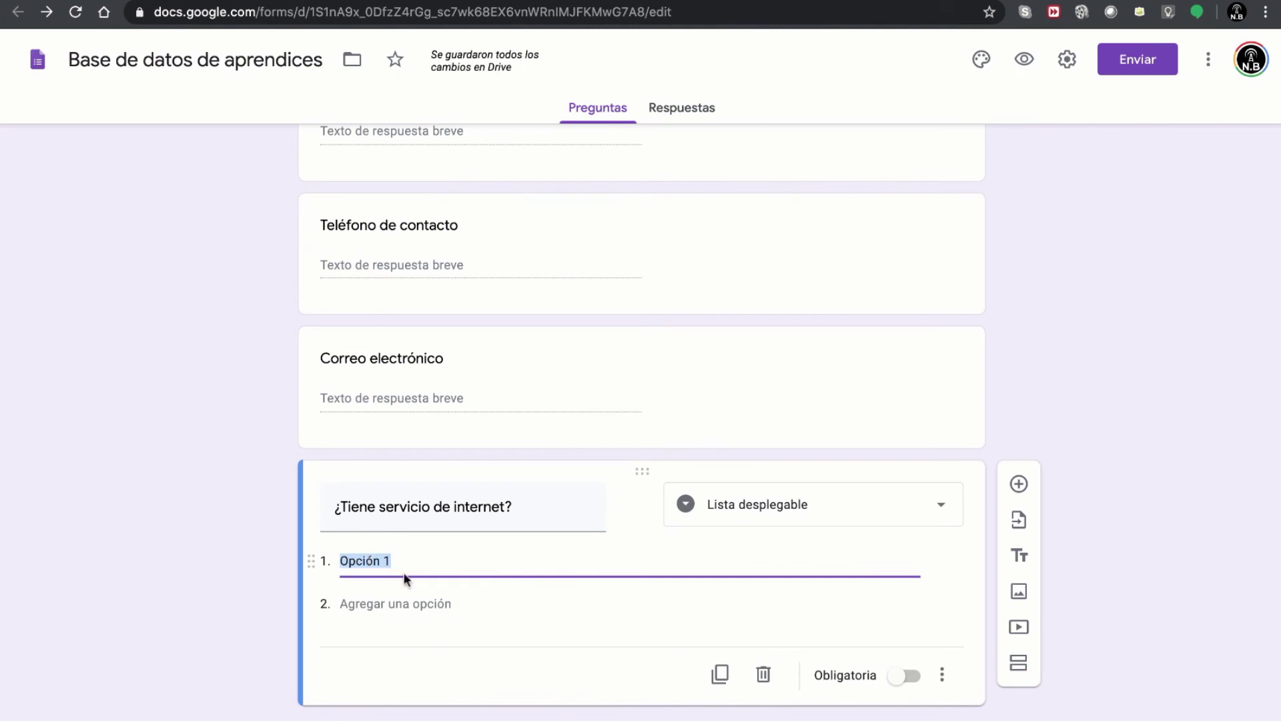
{"action": "type", "text": "Si"}
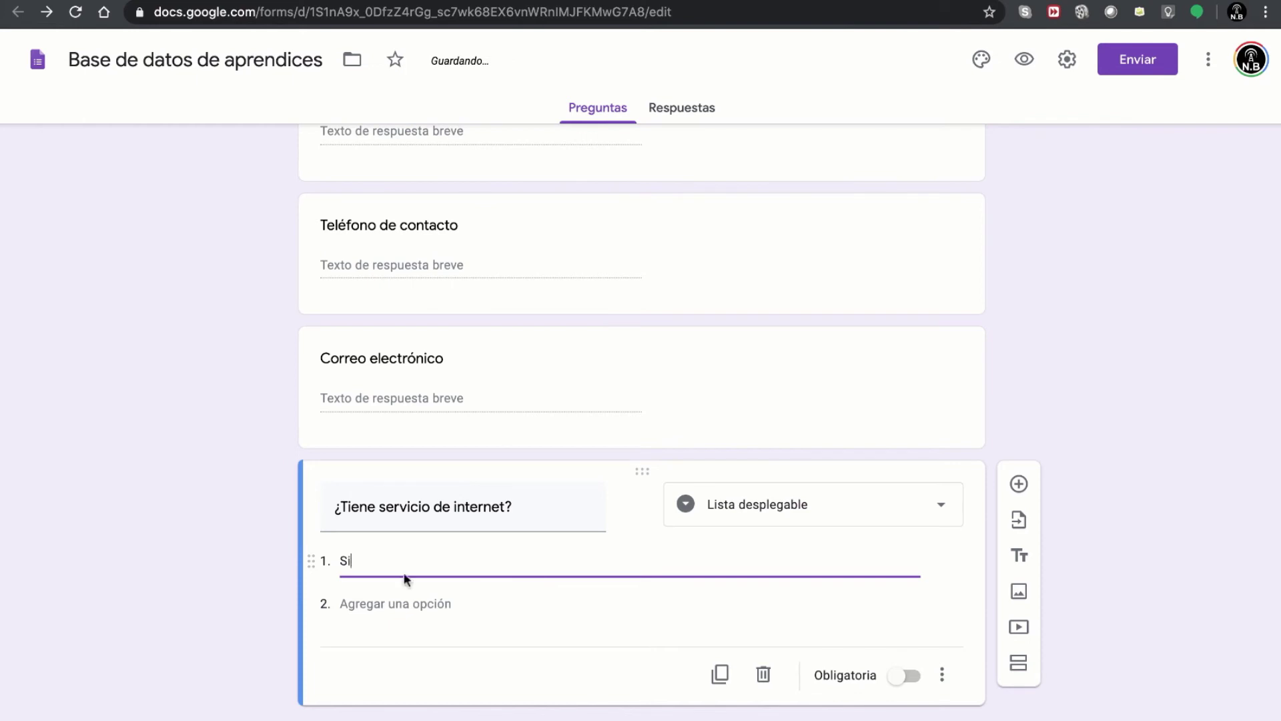
{"action": "left_click", "coordinate": [390, 615]}
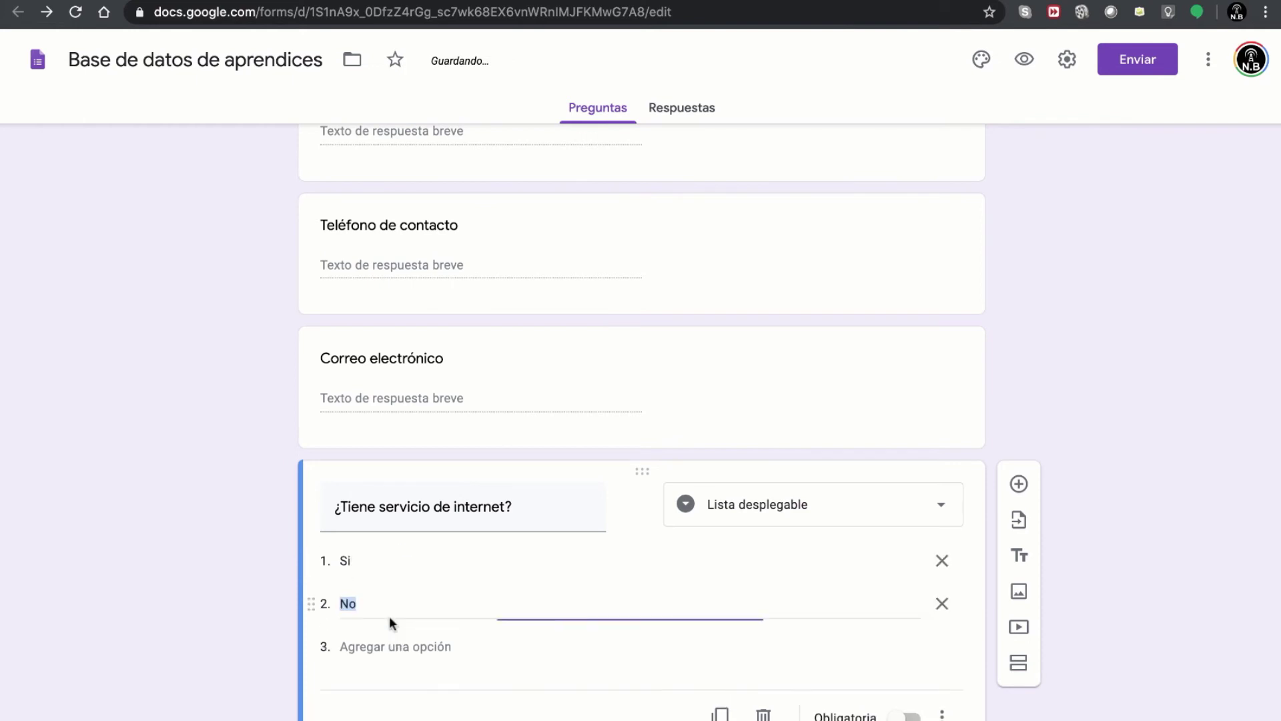
{"action": "left_click", "coordinate": [204, 574]}
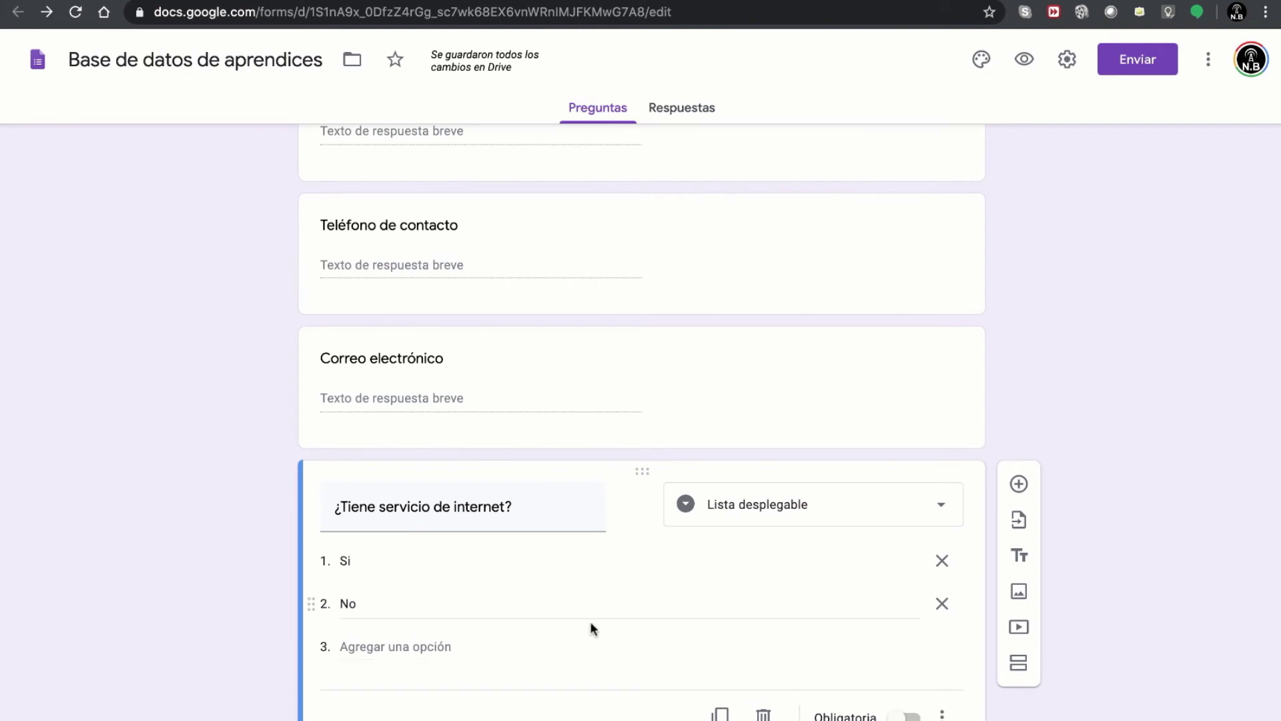
- Preview the form as respondents see it
{"action": "scroll", "coordinate": [591, 622], "scroll_direction": "down", "scroll_amount": 1}
{"action": "scroll", "coordinate": [592, 620], "scroll_direction": "up", "scroll_amount": 1}
{"action": "scroll", "coordinate": [591, 619], "scroll_direction": "down", "scroll_amount": 1}
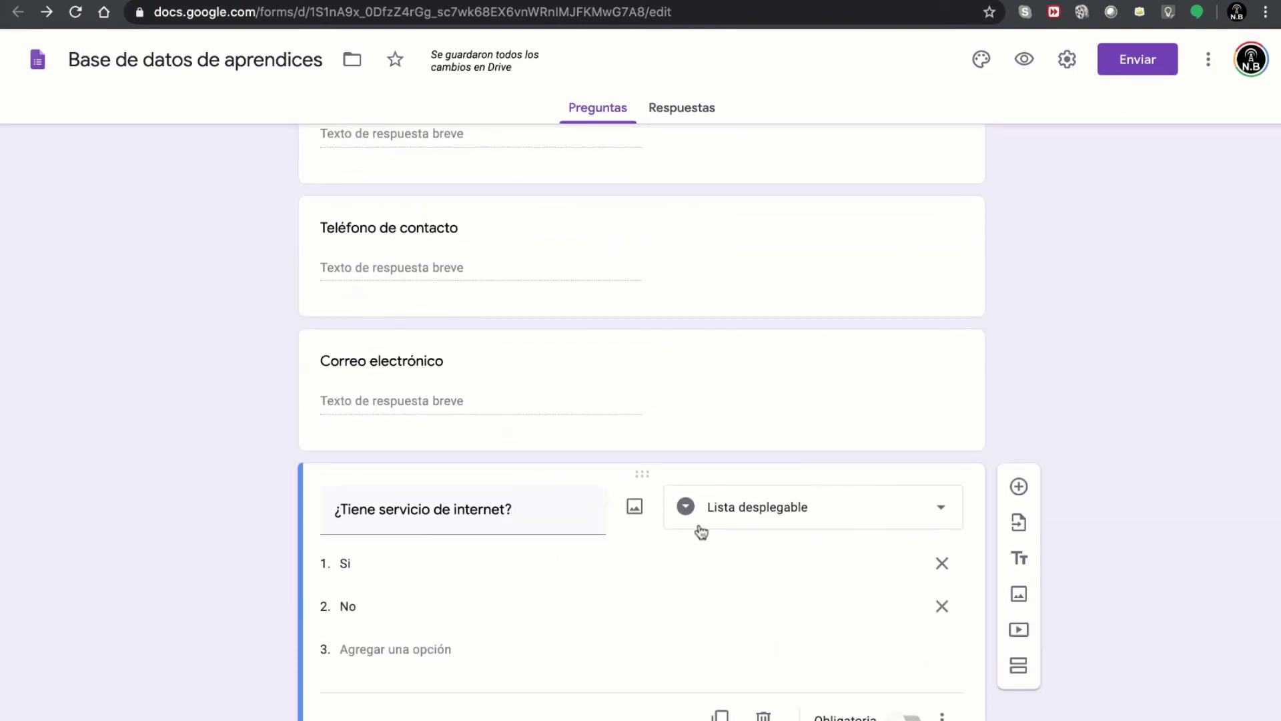
{"action": "scroll", "coordinate": [824, 420], "scroll_direction": "up", "scroll_amount": 6}
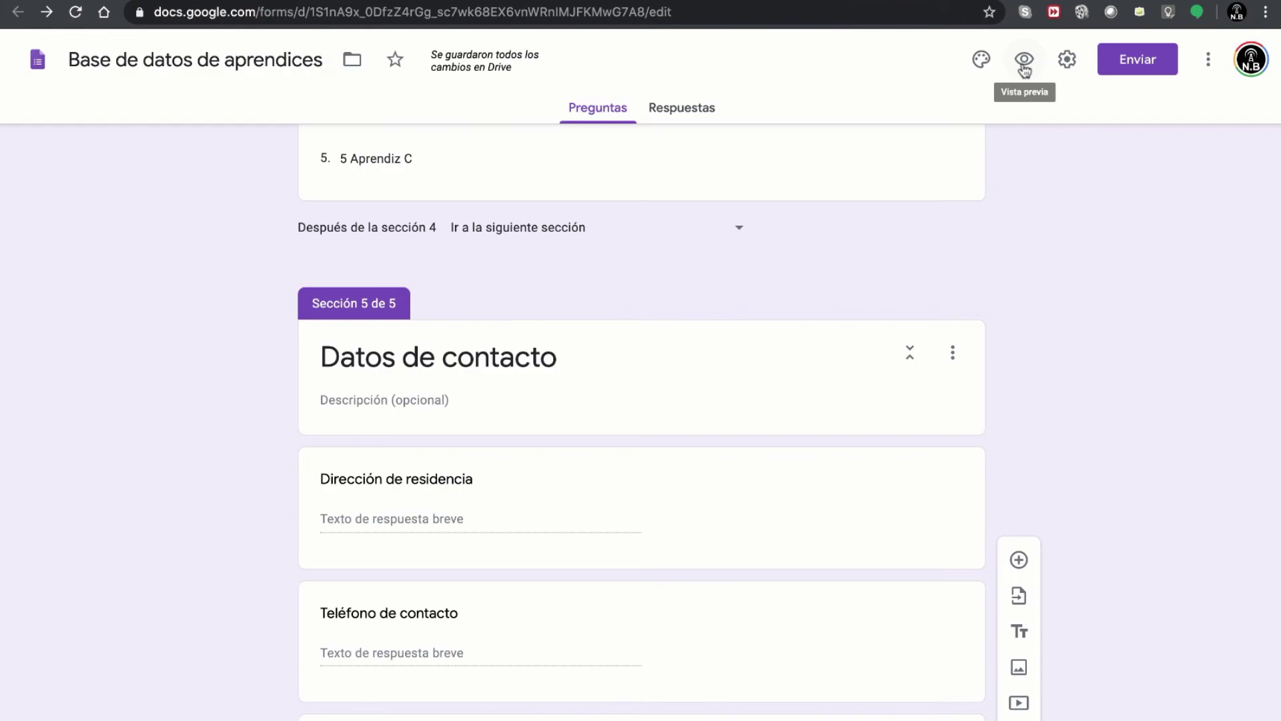
{"action": "left_click", "coordinate": [1024, 61]}
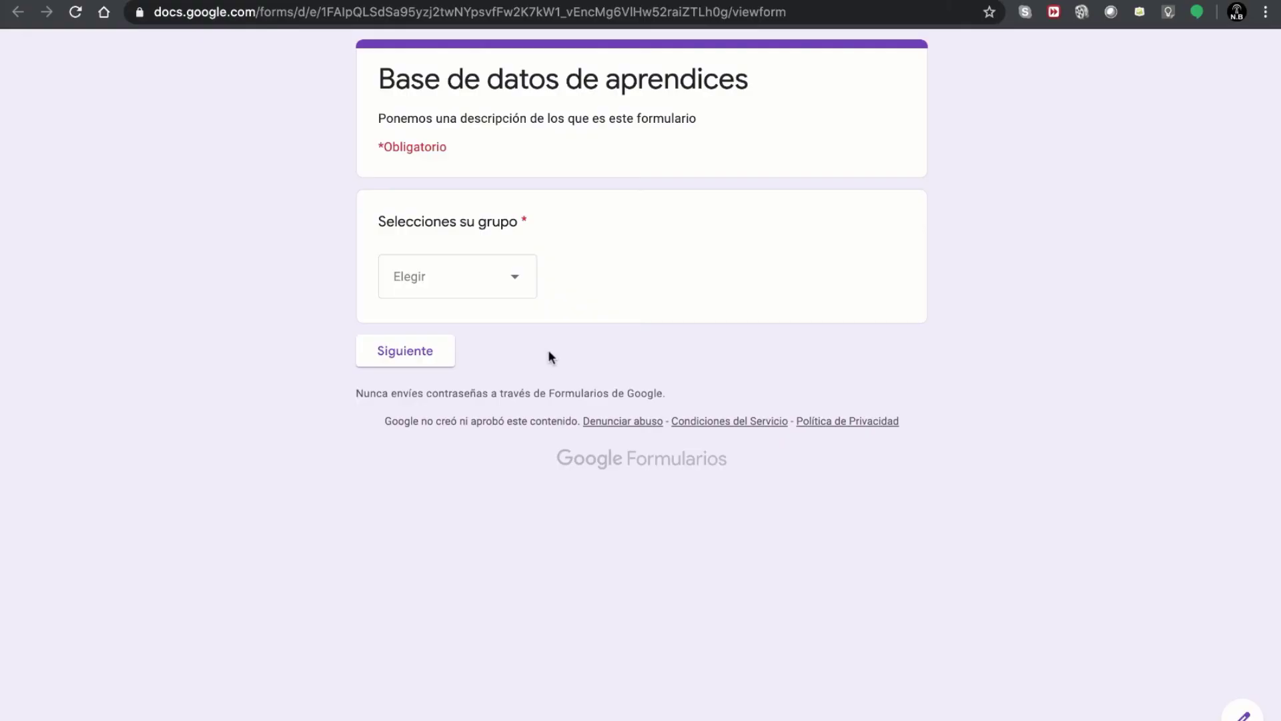
- Answer Grupo A and 1 Aprendiz A, page through to Datos de contacto, then return to the editor
{"action": "left_click", "coordinate": [446, 265]}
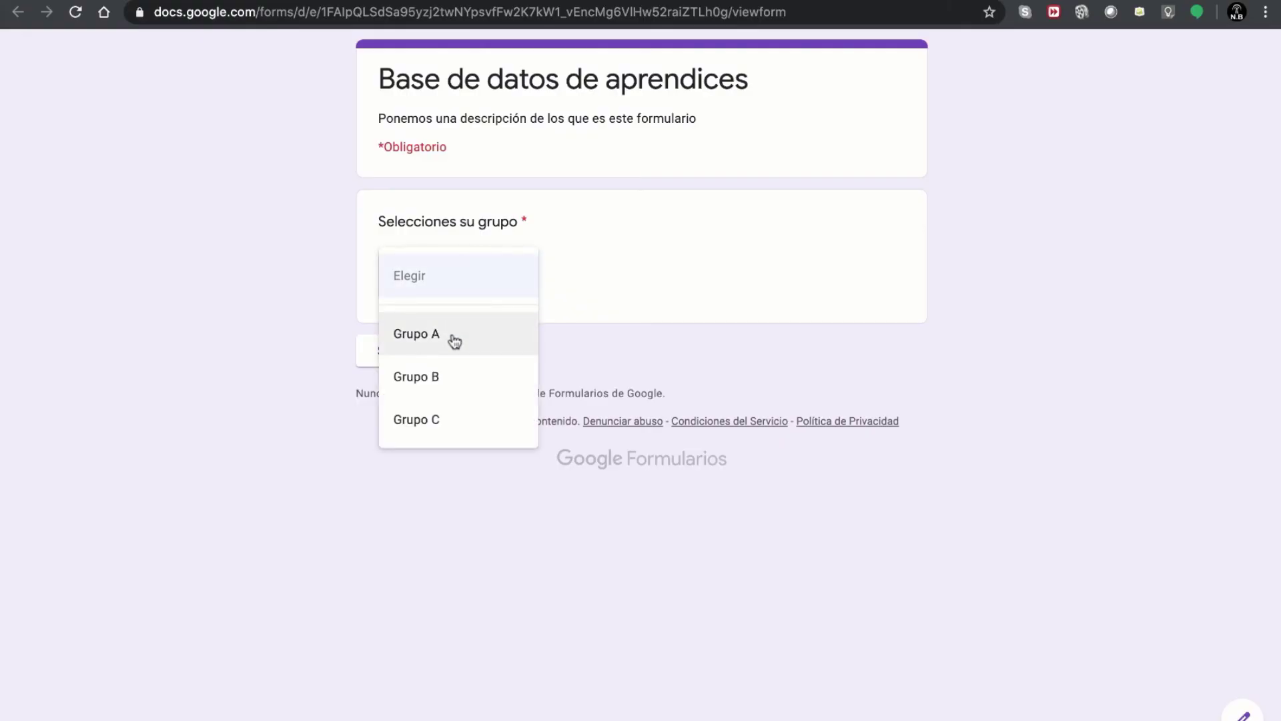
{"action": "left_click", "coordinate": [454, 341]}
{"action": "left_click", "coordinate": [403, 350]}
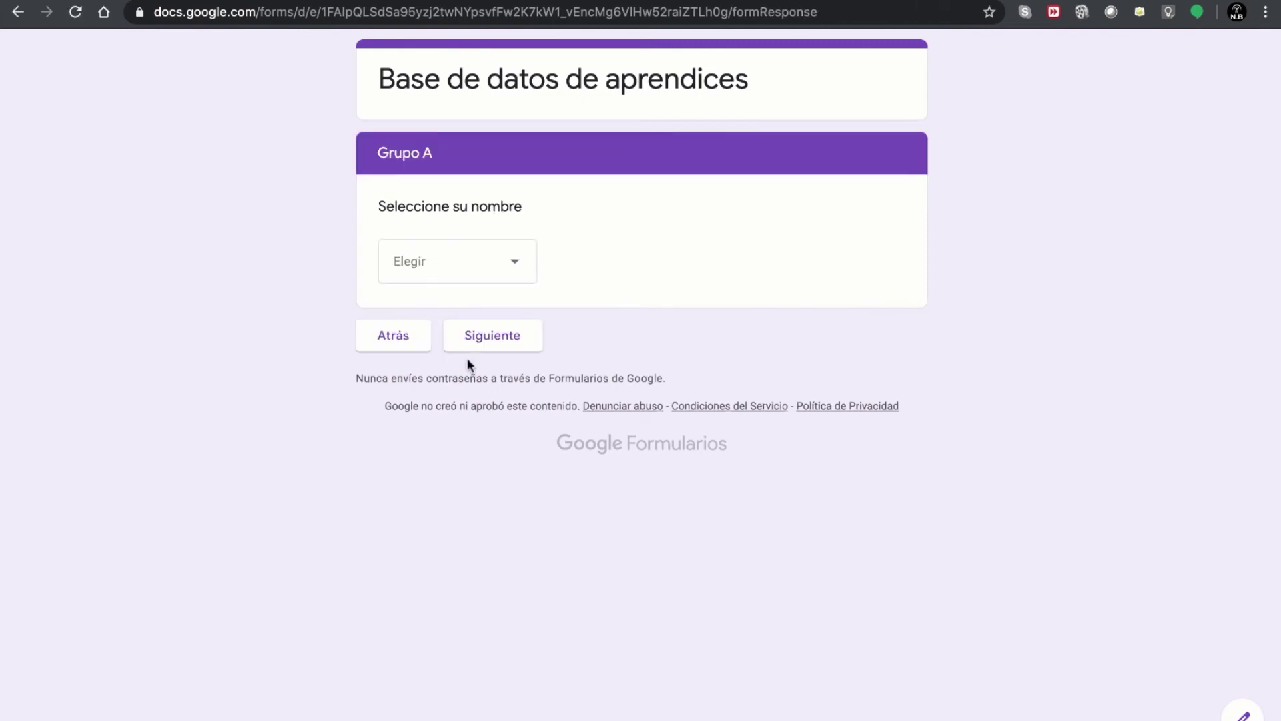
{"action": "left_click", "coordinate": [447, 269]}
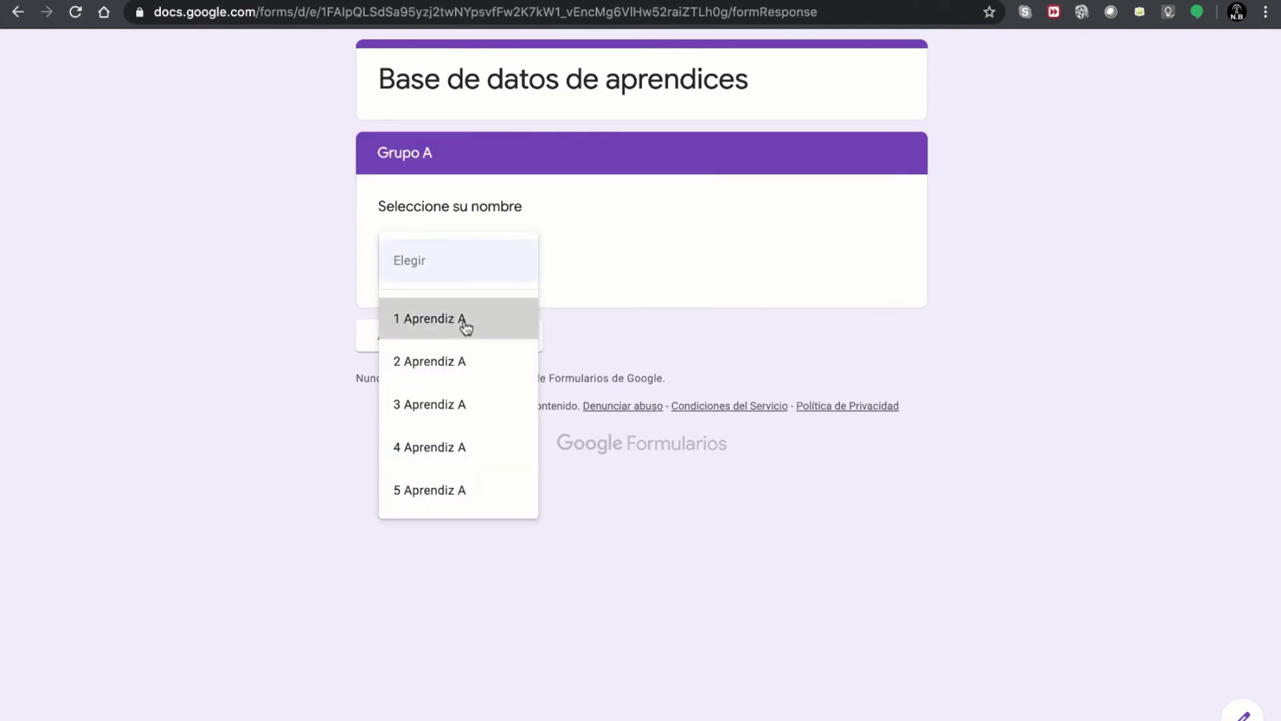
{"action": "left_click", "coordinate": [465, 323]}
{"action": "left_click", "coordinate": [497, 356]}
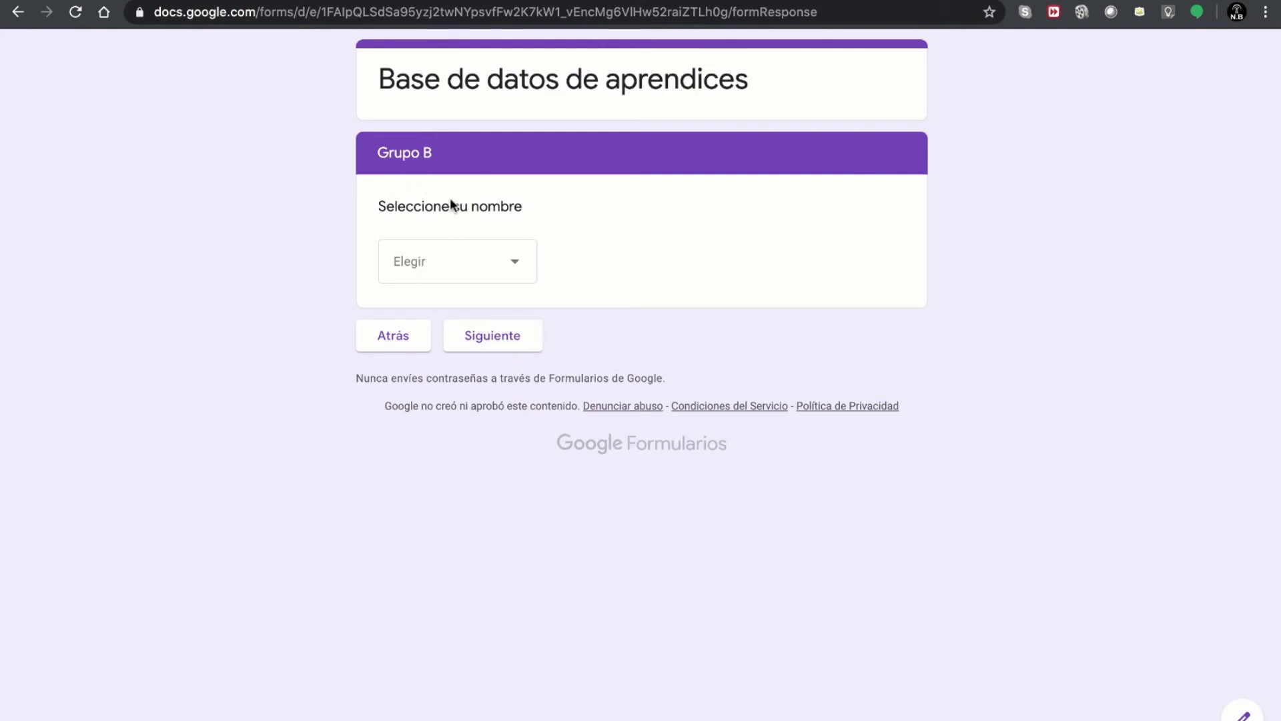
{"action": "left_click", "coordinate": [495, 337]}
{"action": "left_click", "coordinate": [489, 345]}
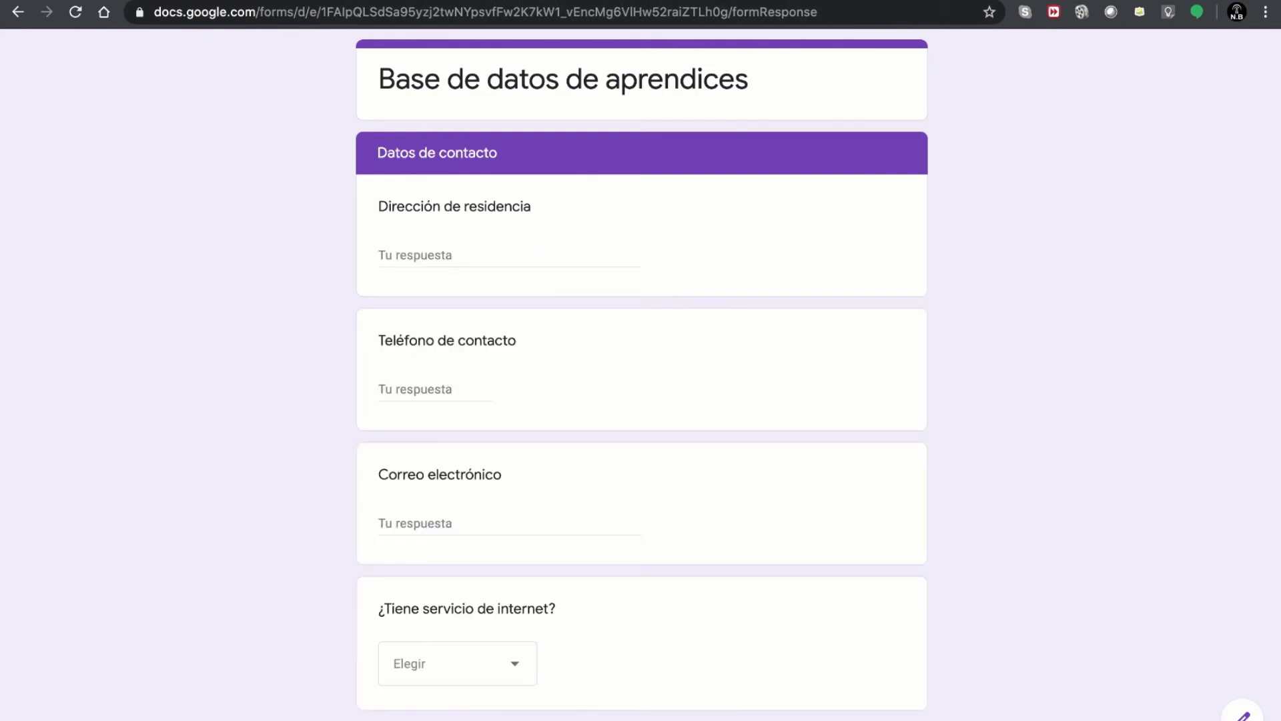
{"action": "left_click", "coordinate": [840, 2]}
{"action": "scroll", "coordinate": [714, 299], "scroll_direction": "up", "scroll_amount": 20}
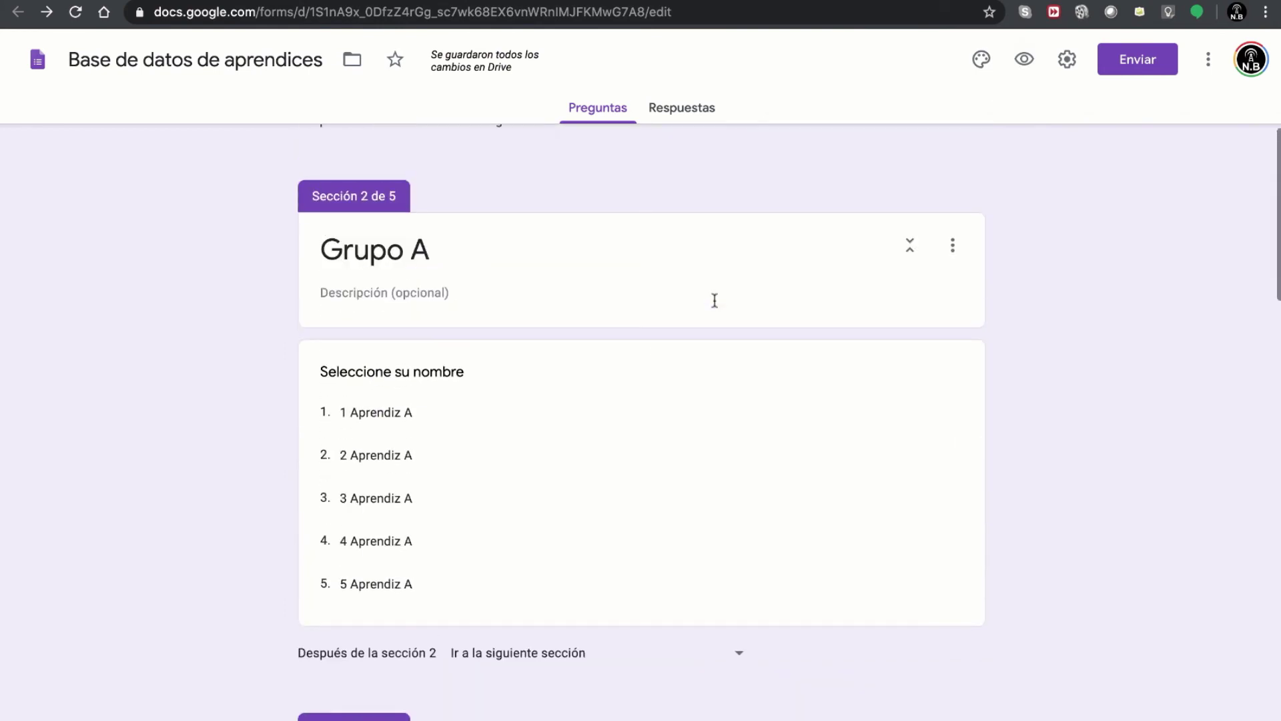
- Select the Grupo A 'Seleccione su nombre' question card for editing
{"action": "scroll", "coordinate": [714, 301], "scroll_direction": "up", "scroll_amount": 1}
{"action": "left_click", "coordinate": [411, 455]}
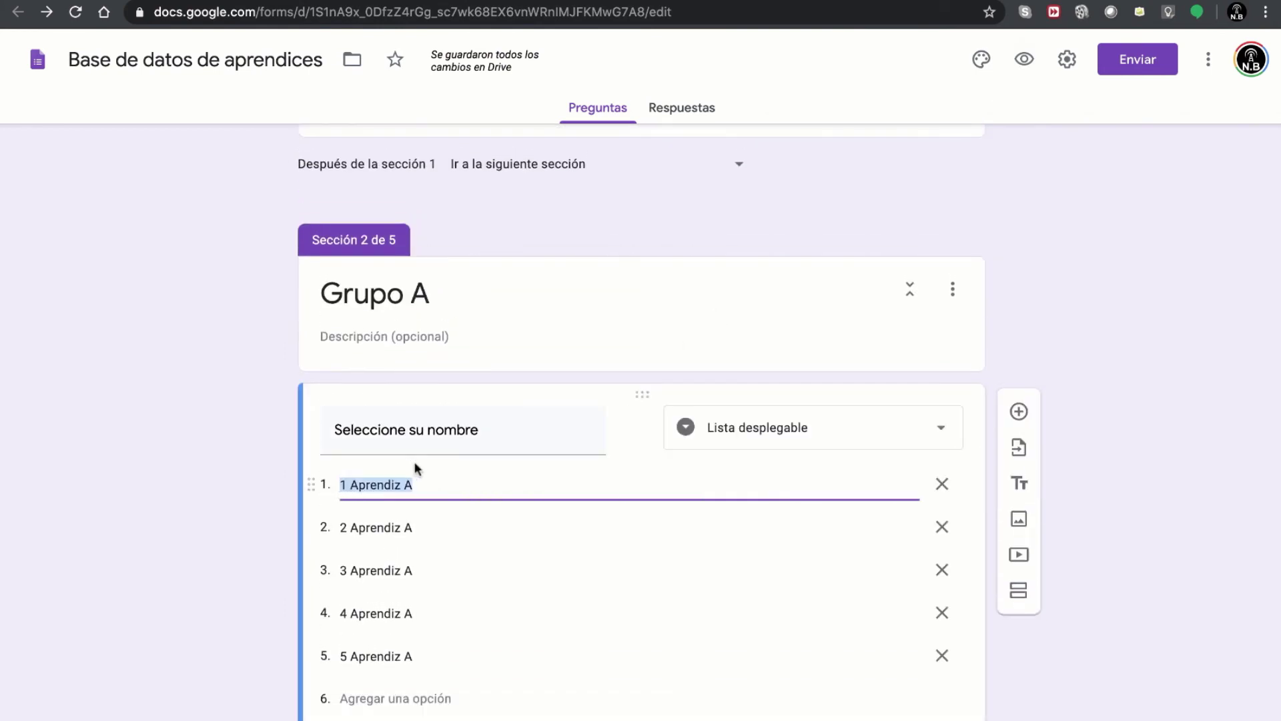
{"action": "scroll", "coordinate": [575, 471], "scroll_direction": "down", "scroll_amount": 4}
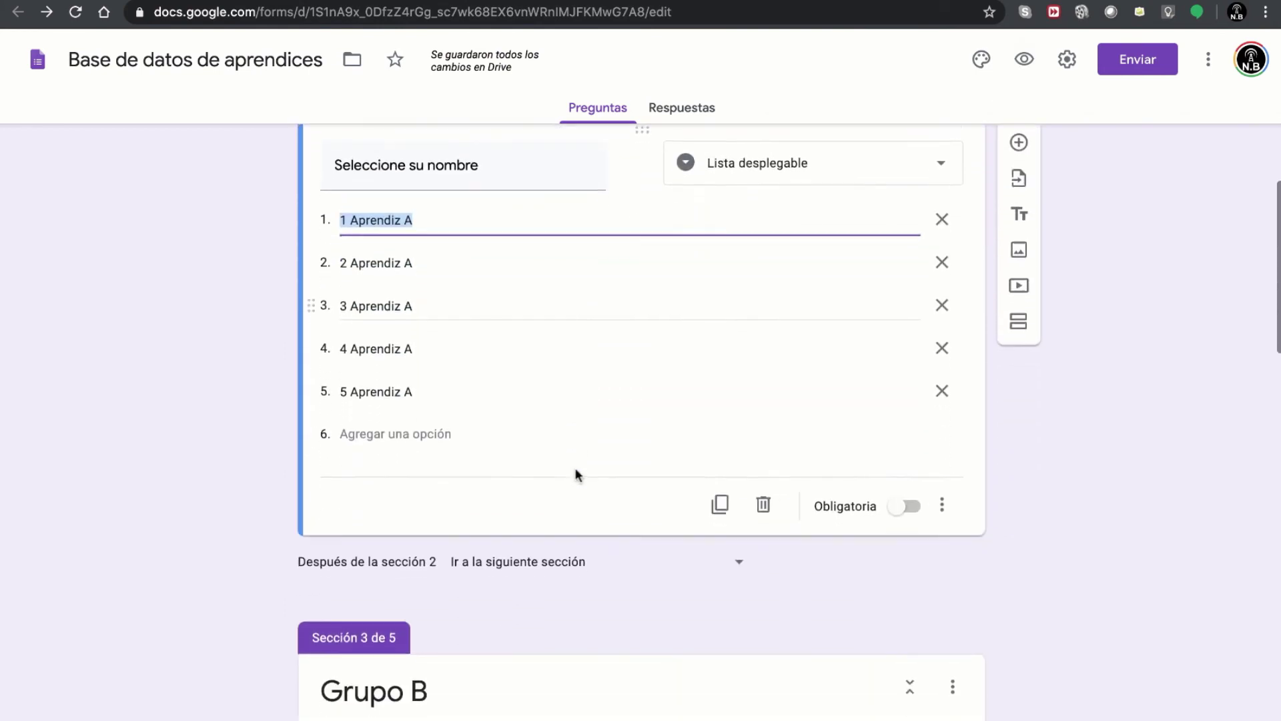
{"action": "scroll", "coordinate": [575, 466], "scroll_direction": "up", "scroll_amount": 4}
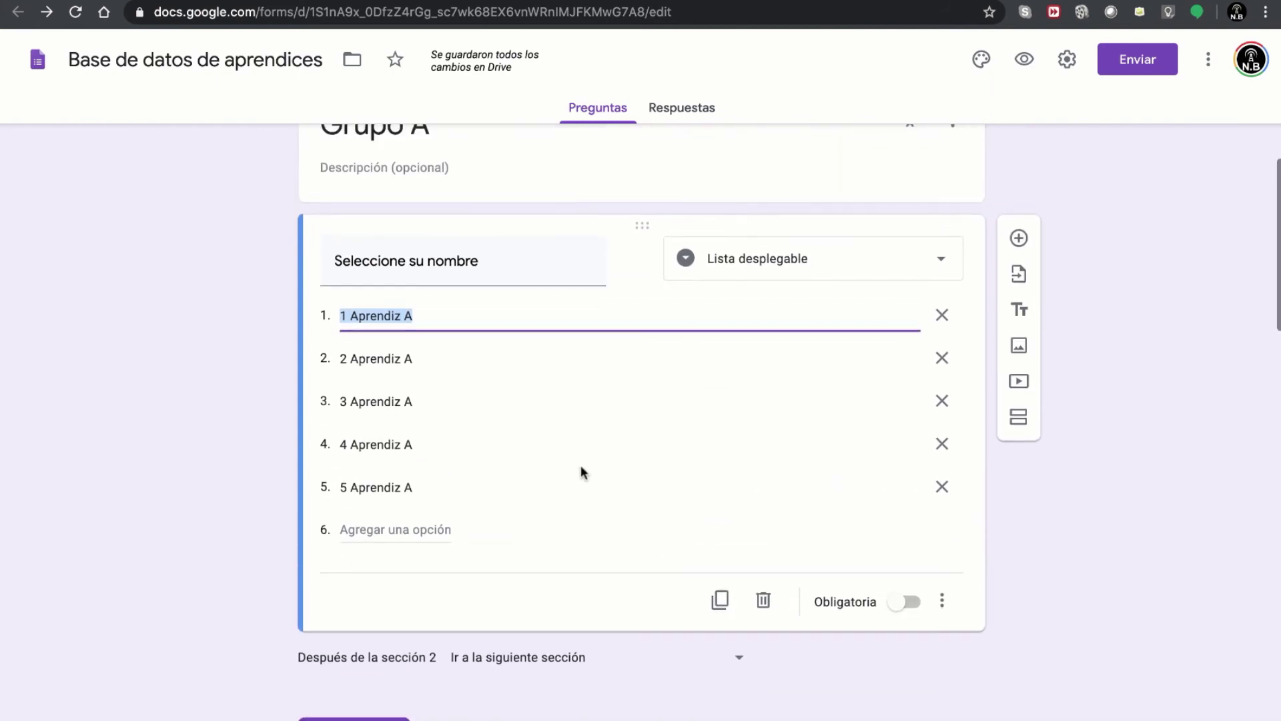
{"action": "scroll", "coordinate": [581, 470], "scroll_direction": "up", "scroll_amount": 1}
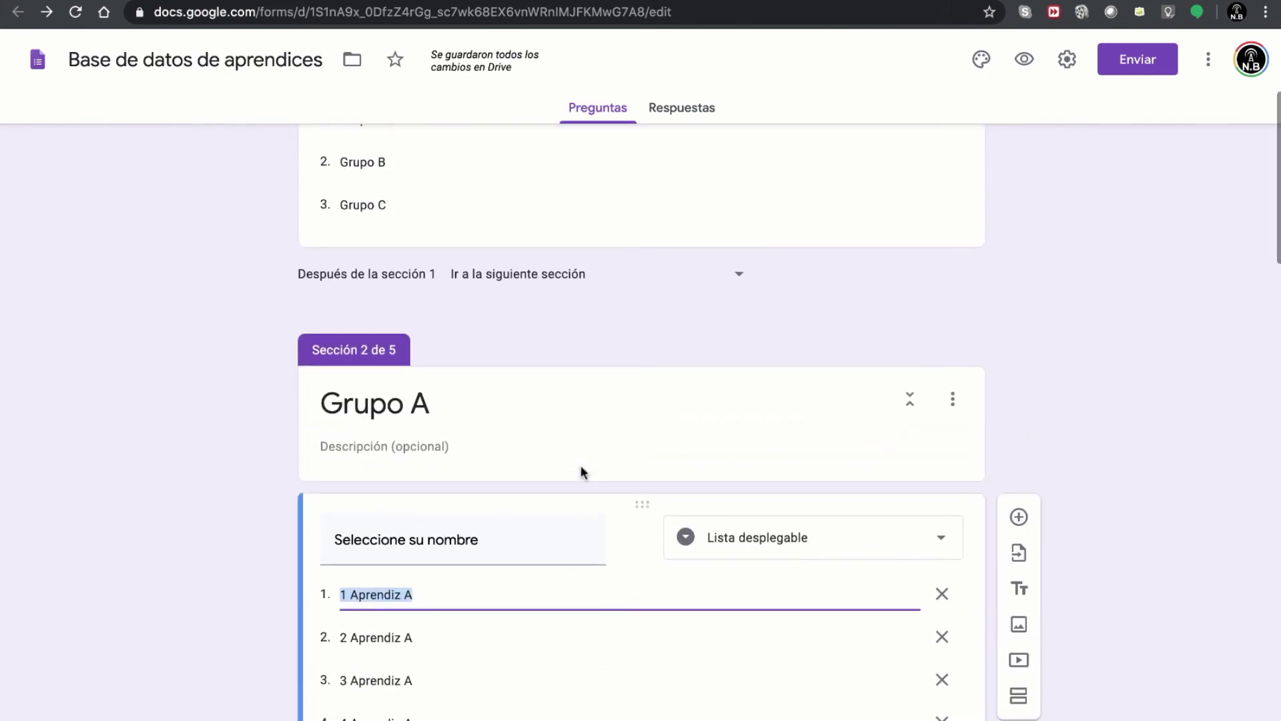
{"action": "scroll", "coordinate": [580, 468], "scroll_direction": "down", "scroll_amount": 1}
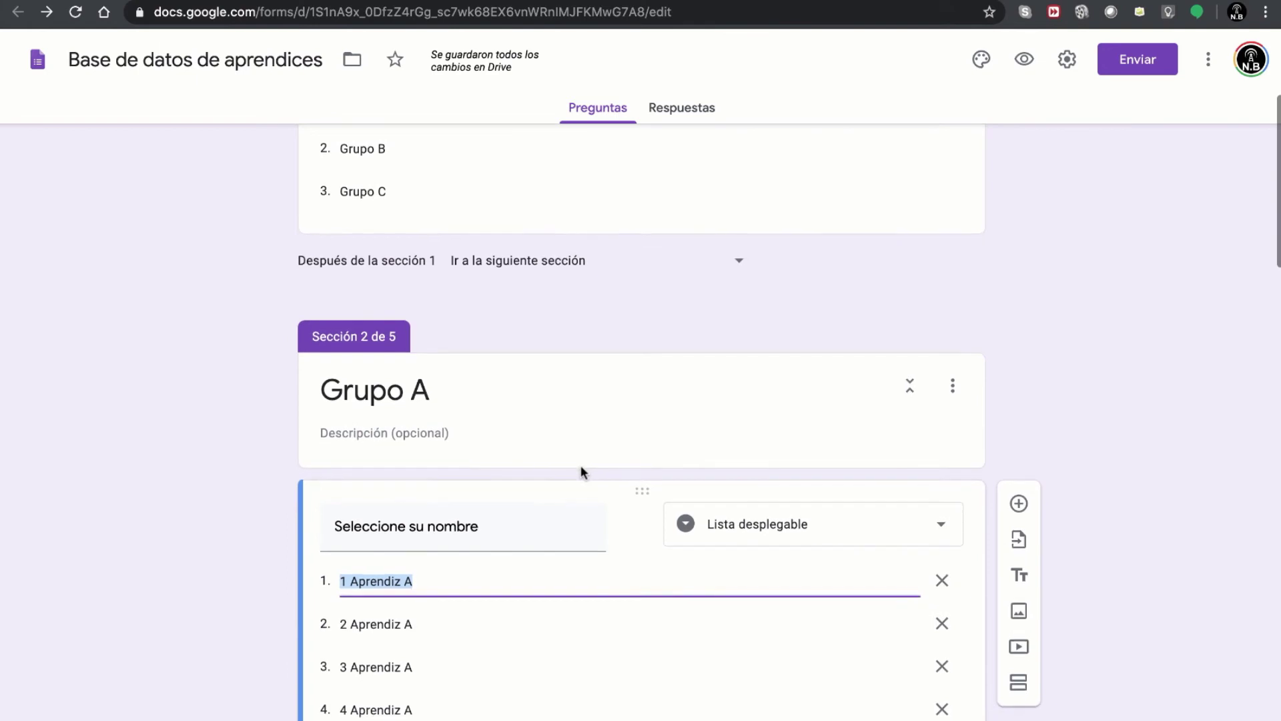
{"action": "scroll", "coordinate": [581, 470], "scroll_direction": "down", "scroll_amount": 4}
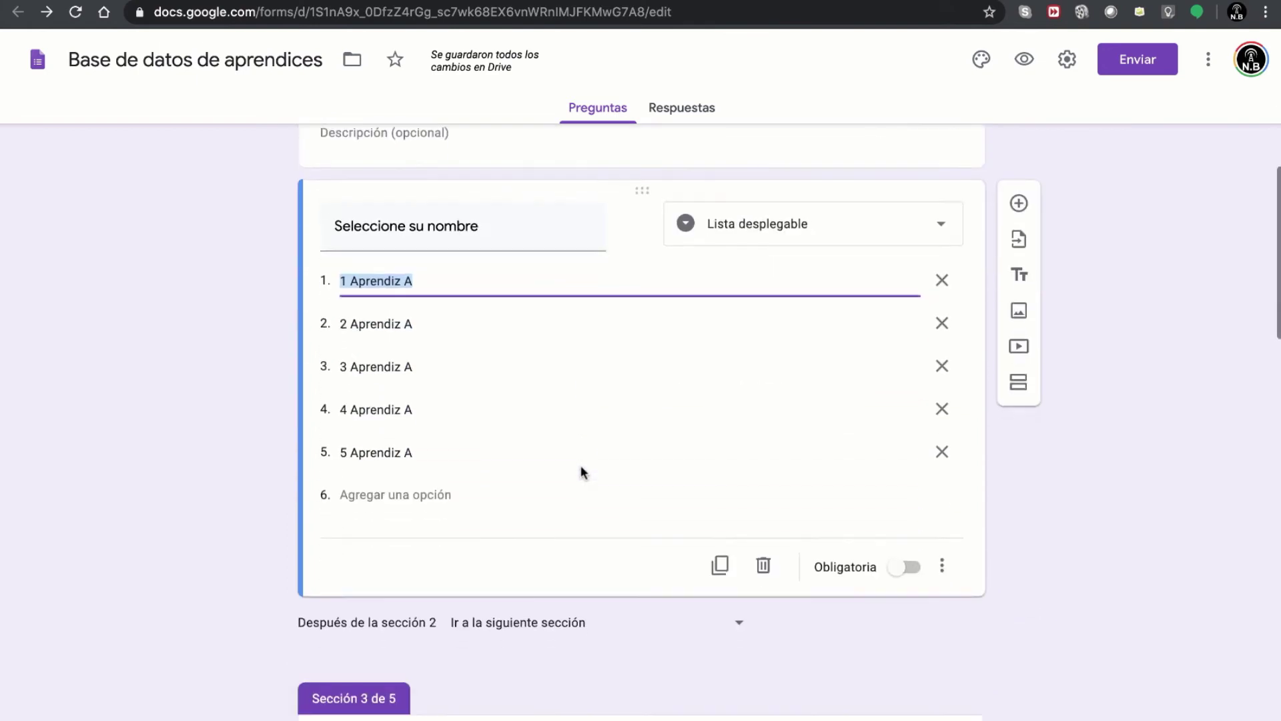
{"action": "scroll", "coordinate": [580, 470], "scroll_direction": "down", "scroll_amount": 20}
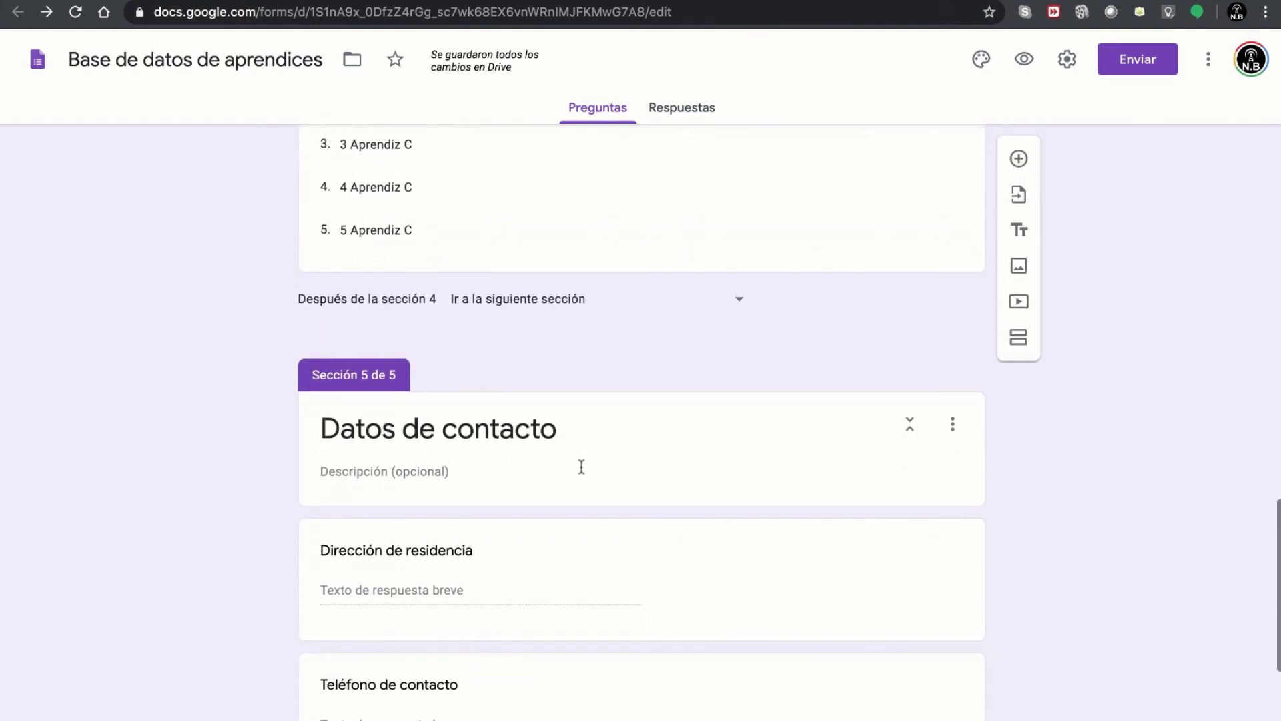
{"action": "scroll", "coordinate": [580, 466], "scroll_direction": "up", "scroll_amount": 3}
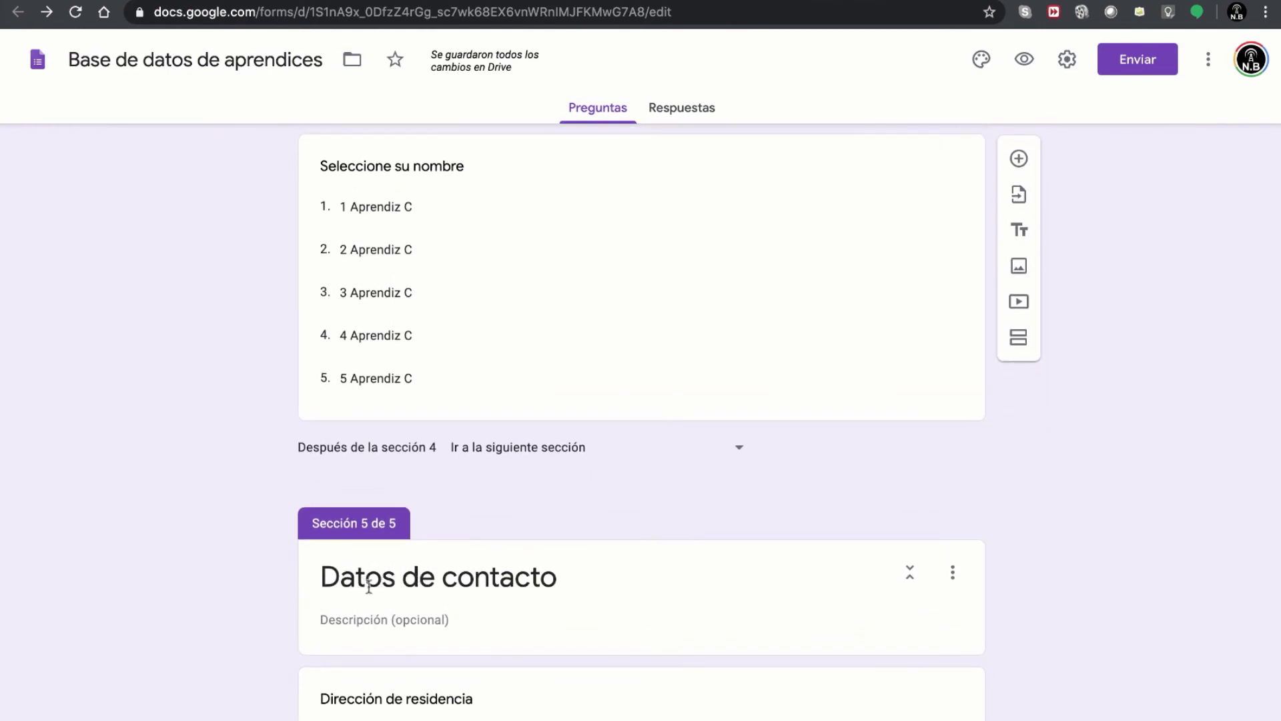
{"action": "scroll", "coordinate": [687, 393], "scroll_direction": "up", "scroll_amount": 20}
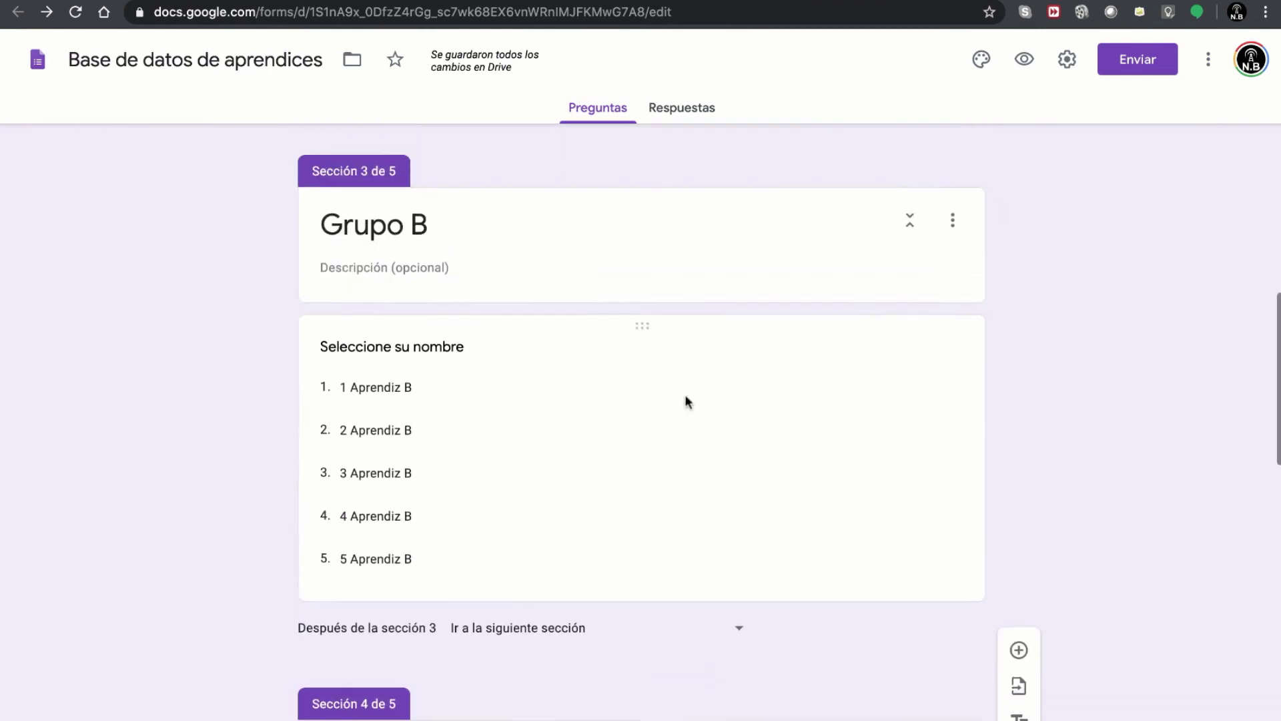
{"action": "scroll", "coordinate": [687, 400], "scroll_direction": "down", "scroll_amount": 1}
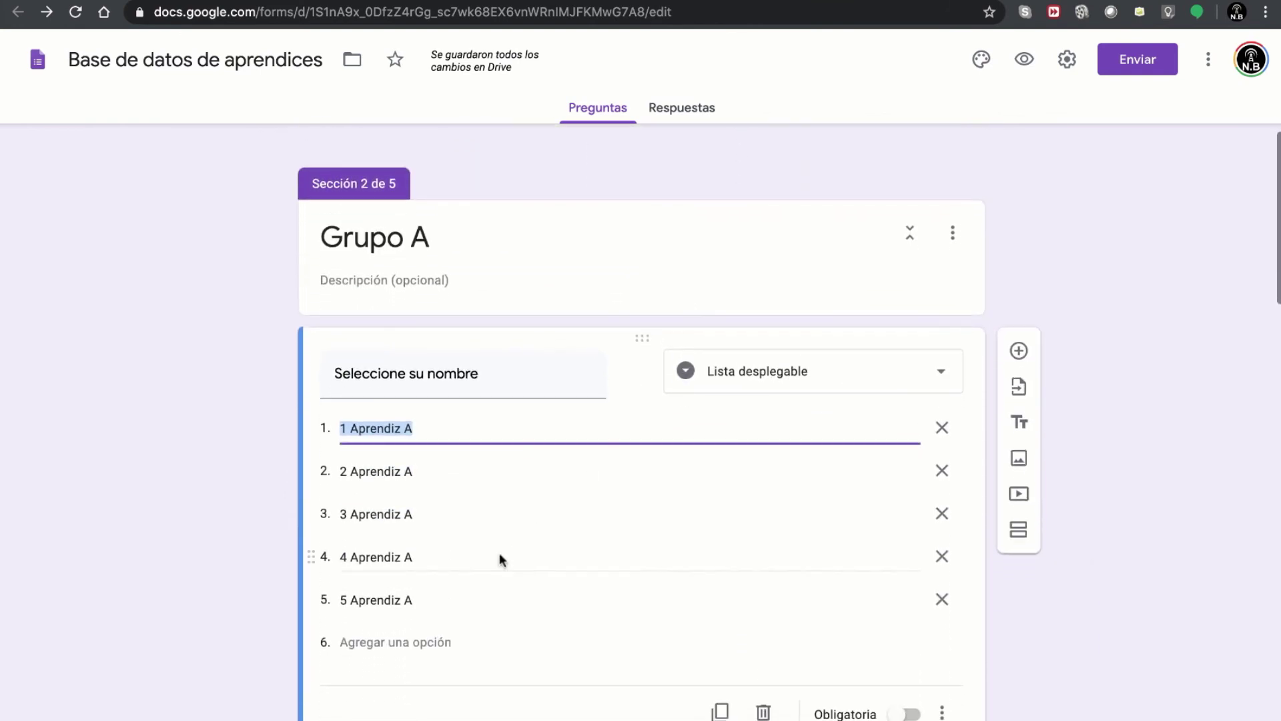
{"action": "left_click", "coordinate": [872, 419]}
{"action": "scroll", "coordinate": [823, 489], "scroll_direction": "down", "scroll_amount": 3}
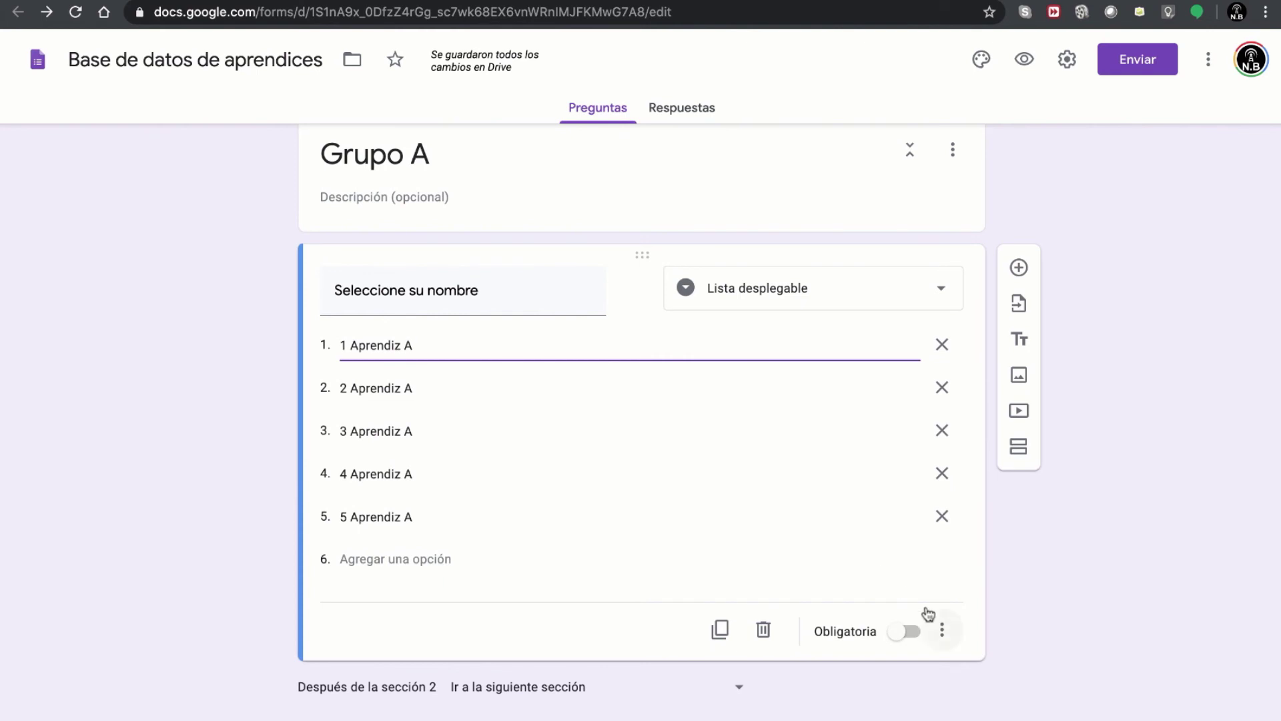
{"action": "scroll", "coordinate": [761, 512], "scroll_direction": "up", "scroll_amount": 15}
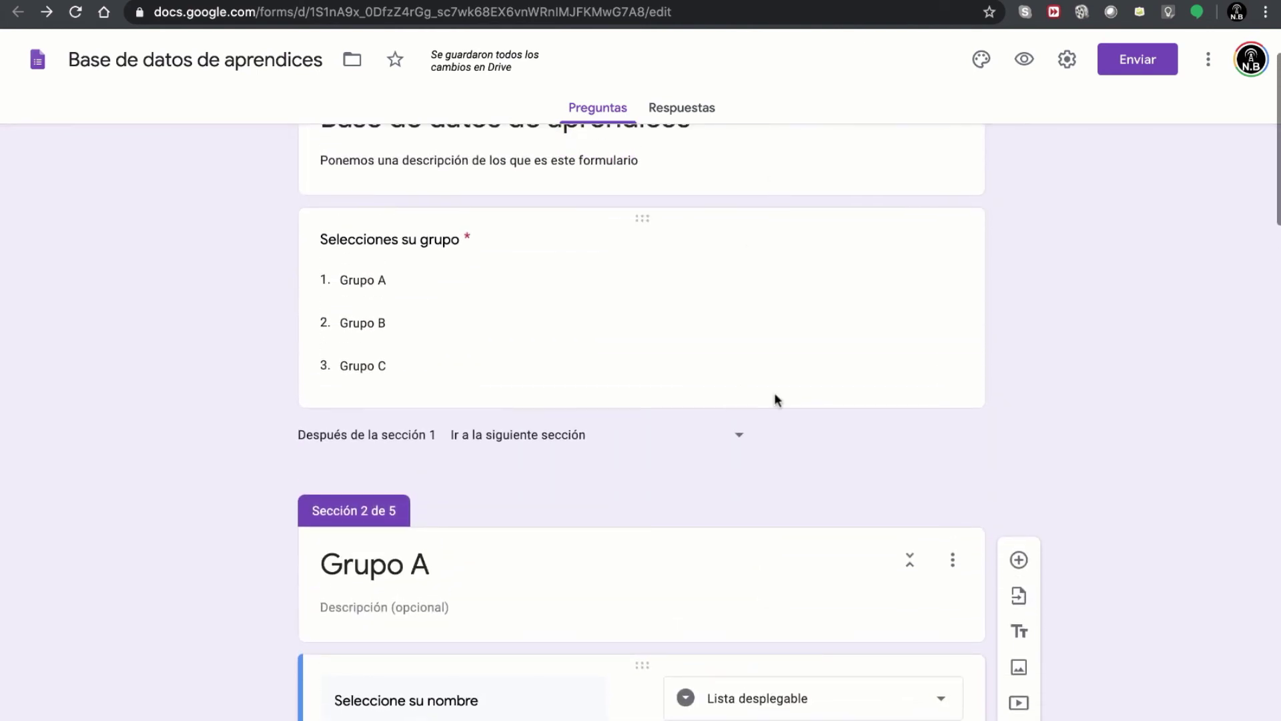
{"action": "scroll", "coordinate": [775, 395], "scroll_direction": "down", "scroll_amount": 18}
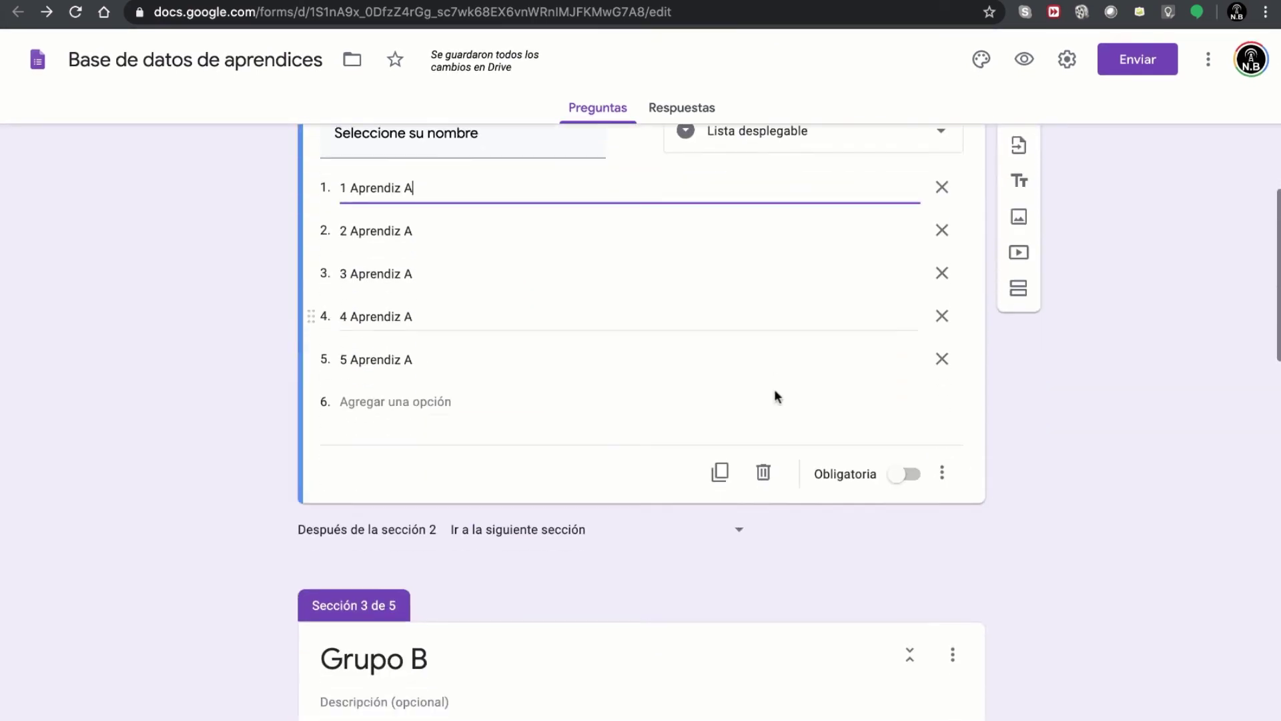
- Make the Grupo A name question required and enable 'Ir a la sección según la respuesta'
{"action": "left_click", "coordinate": [907, 507]}
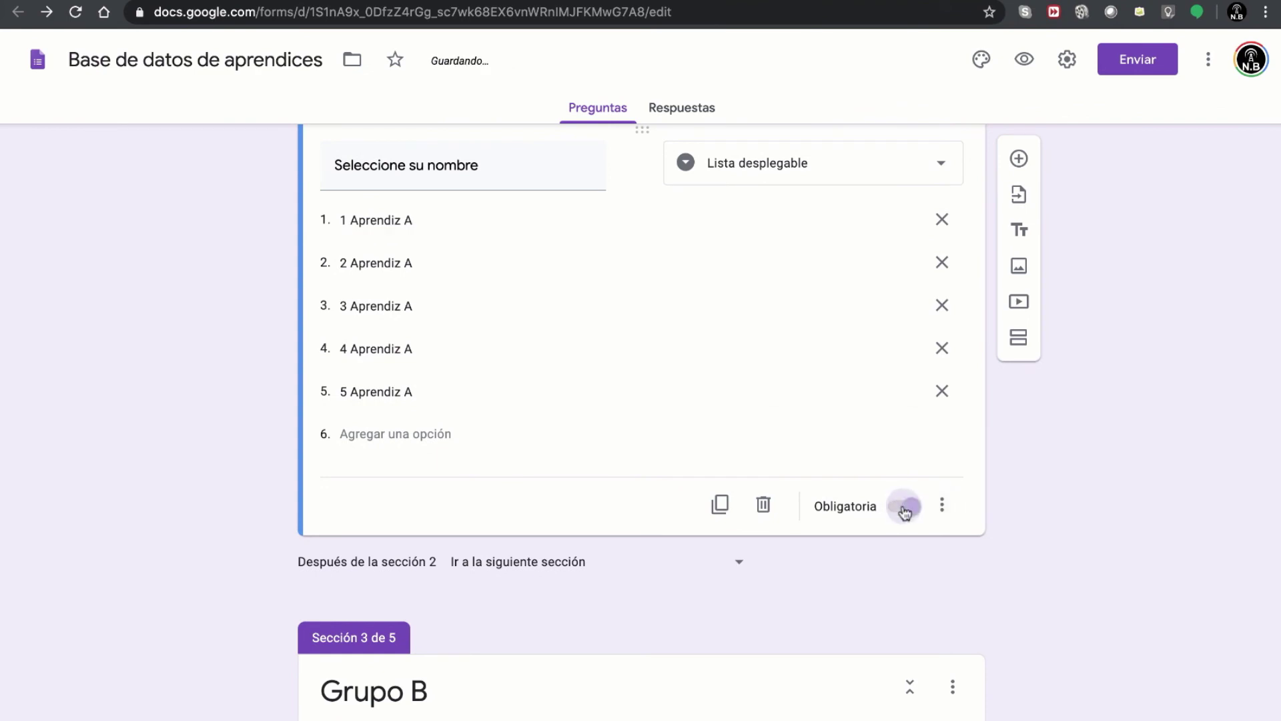
{"action": "left_click", "coordinate": [942, 508]}
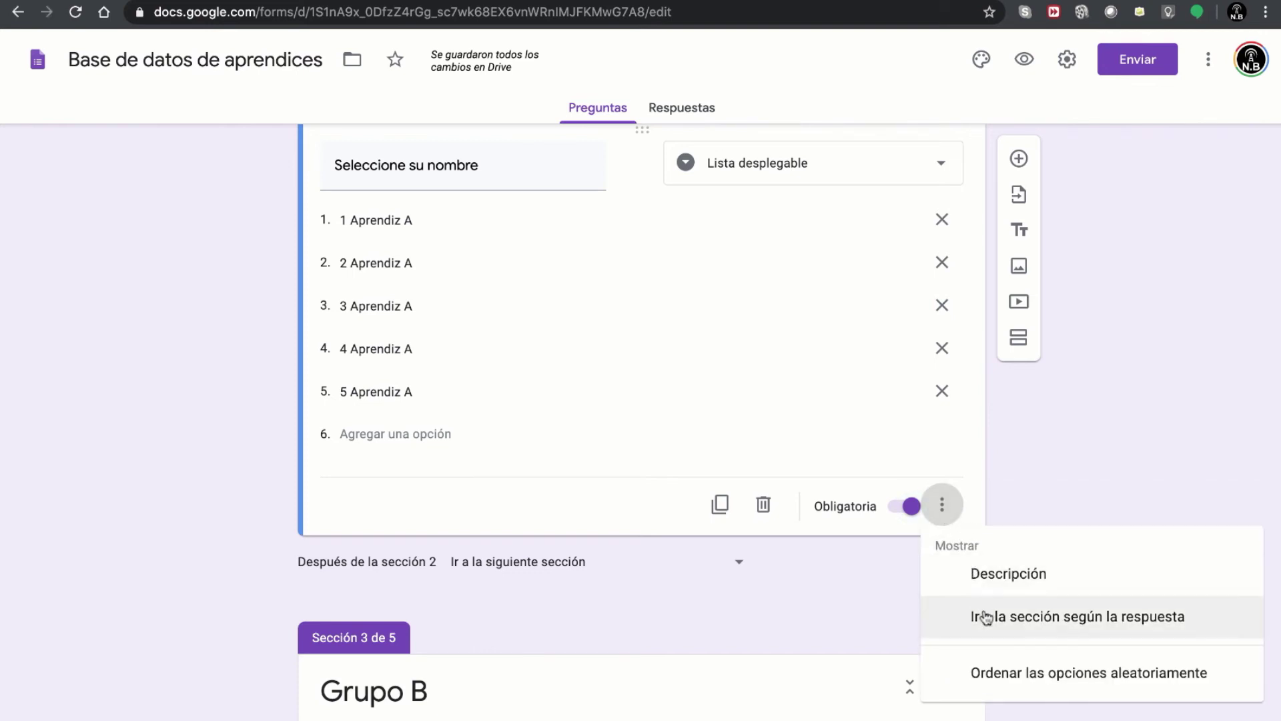
{"action": "left_click", "coordinate": [1038, 624]}
{"action": "scroll", "coordinate": [767, 366], "scroll_direction": "up", "scroll_amount": 2}
{"action": "scroll", "coordinate": [678, 328], "scroll_direction": "up", "scroll_amount": 1}
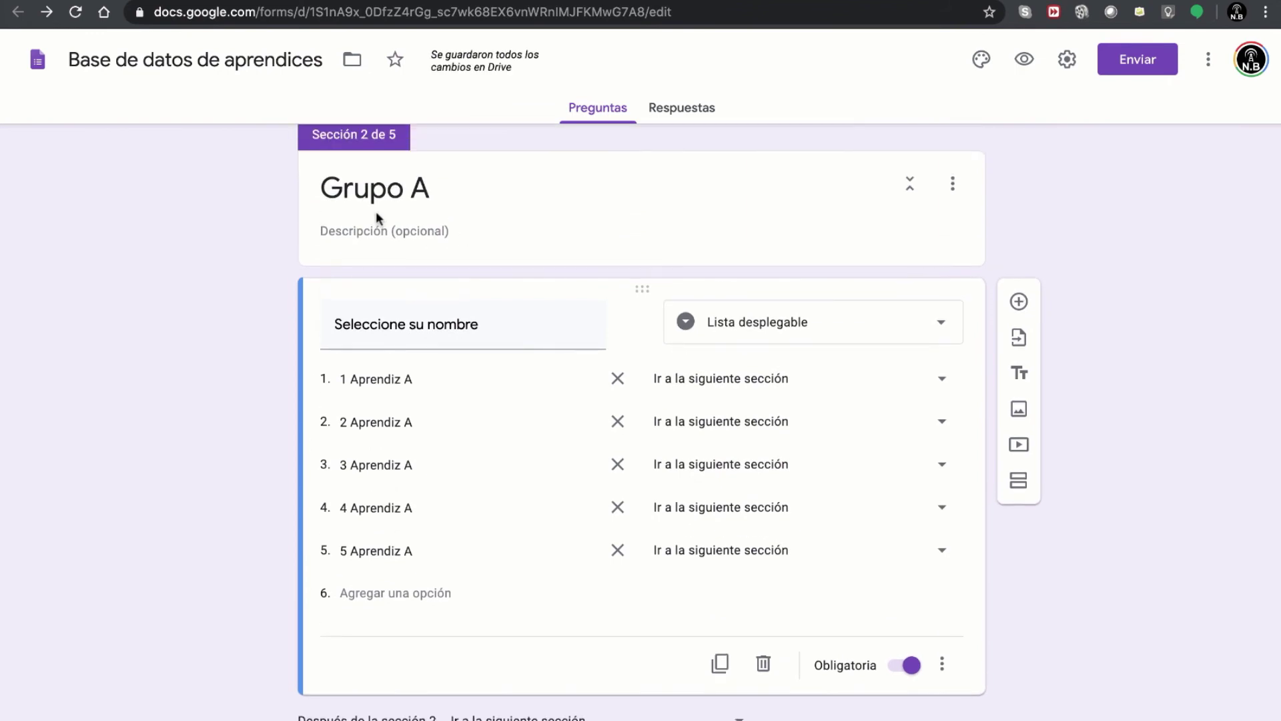
{"action": "scroll", "coordinate": [829, 398], "scroll_direction": "up", "scroll_amount": 1}
- Route answers 1 through 5 Aprendiz A to section 5, Datos de contacto
{"action": "left_click", "coordinate": [838, 391]}
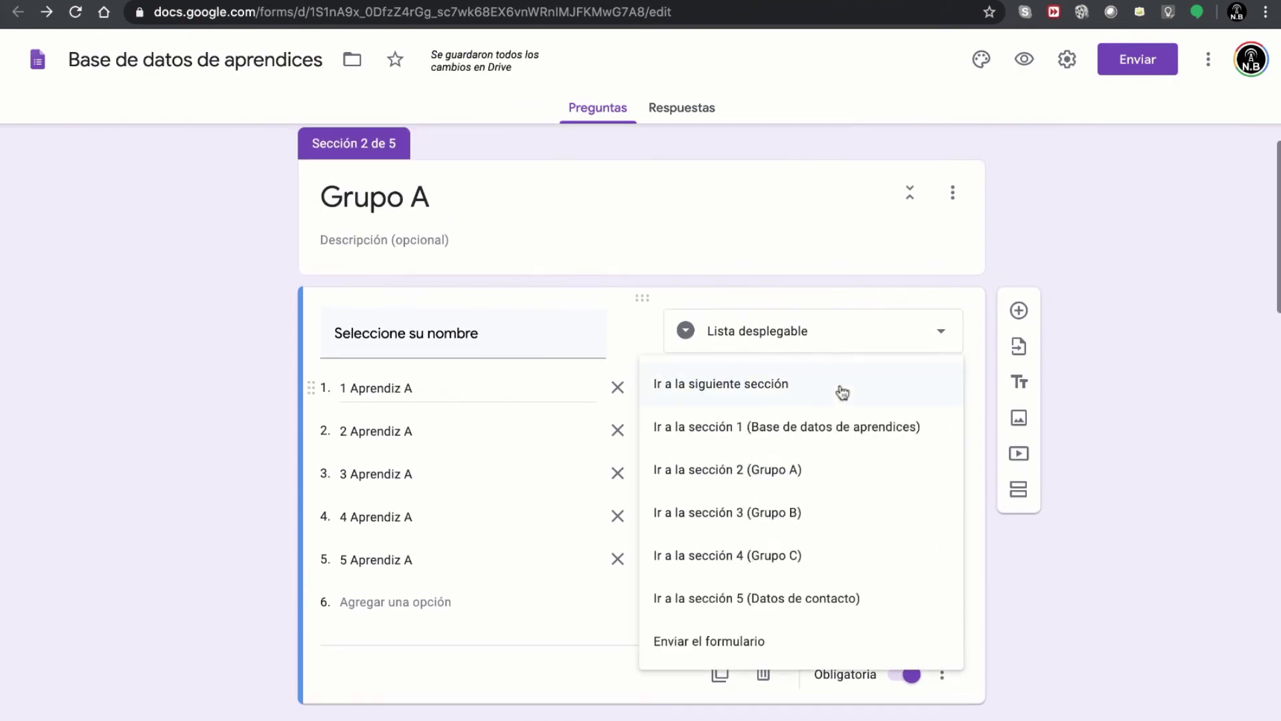
{"action": "left_click", "coordinate": [820, 602]}
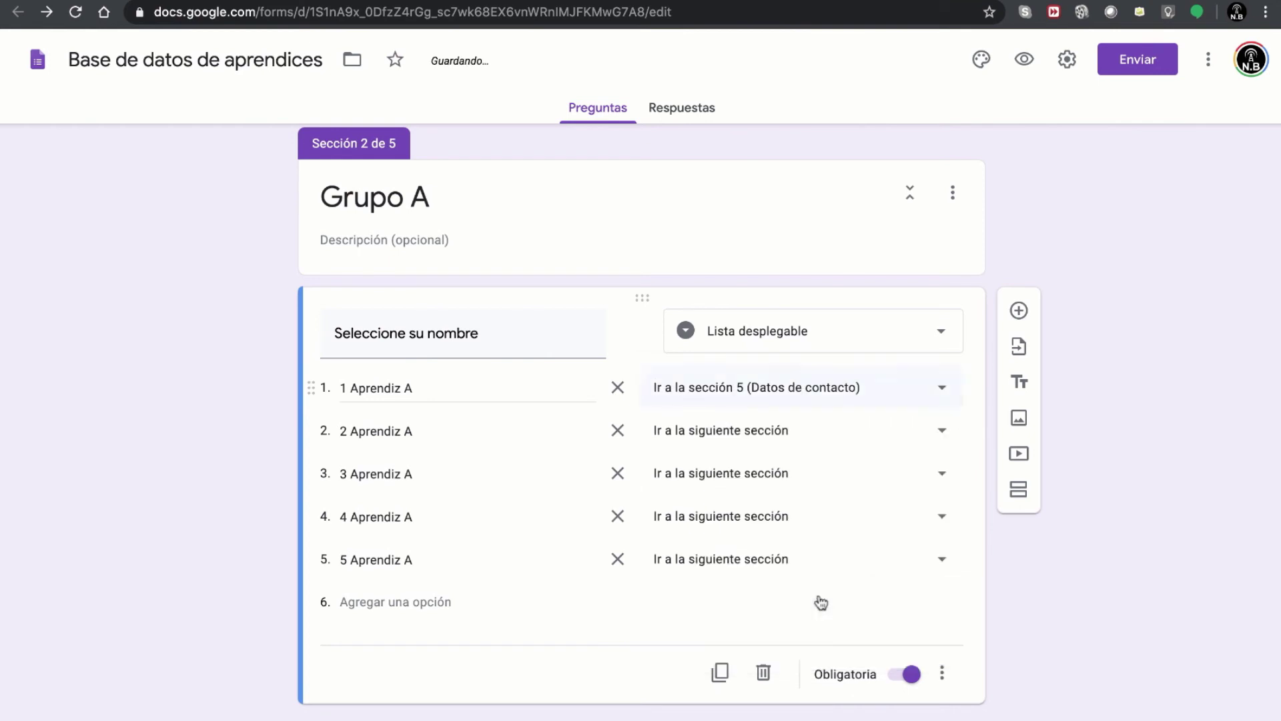
{"action": "left_click", "coordinate": [765, 438]}
{"action": "left_click", "coordinate": [804, 643]}
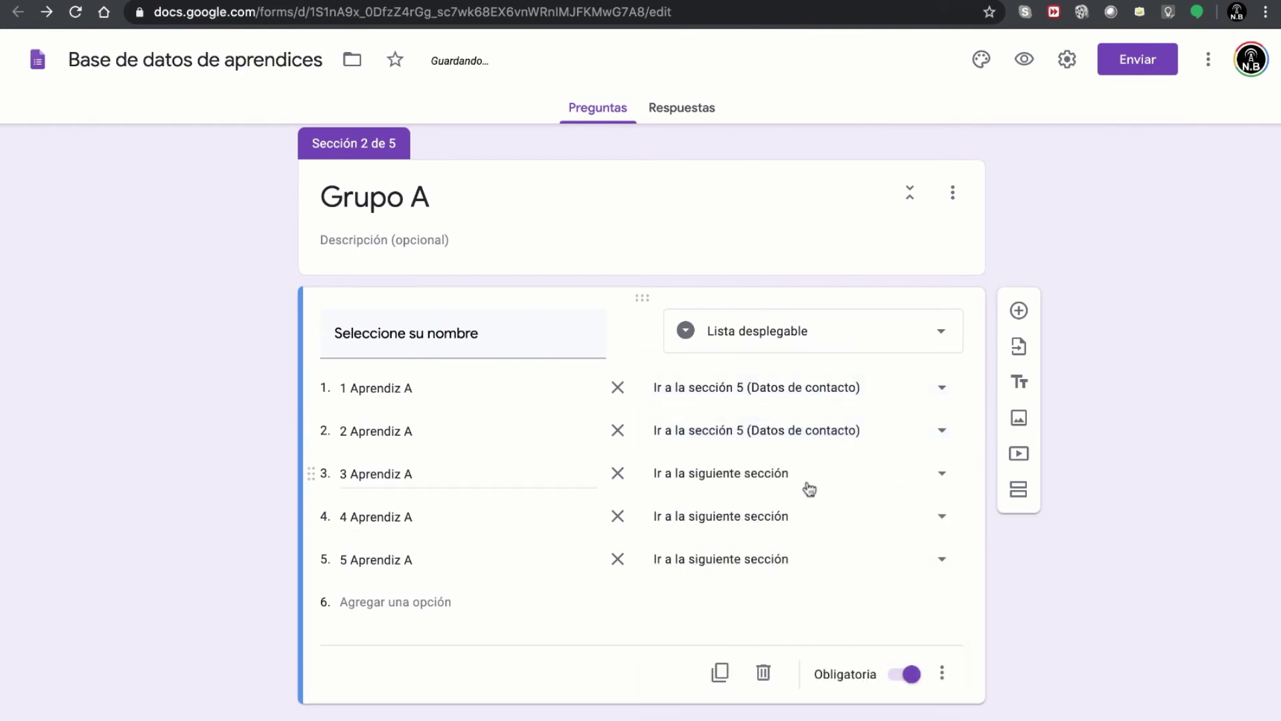
{"action": "left_click", "coordinate": [809, 489]}
{"action": "left_click", "coordinate": [822, 670]}
{"action": "left_click", "coordinate": [758, 527]}
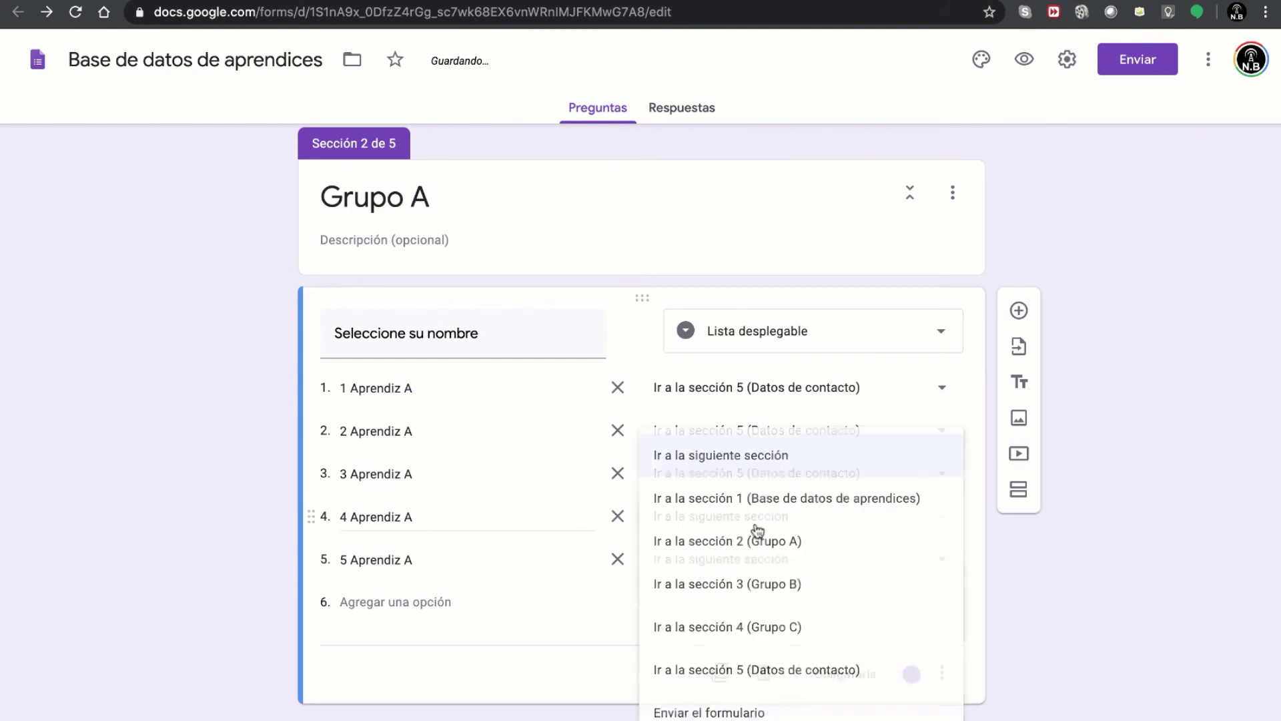
{"action": "left_click", "coordinate": [807, 669]}
{"action": "left_click", "coordinate": [767, 564]}
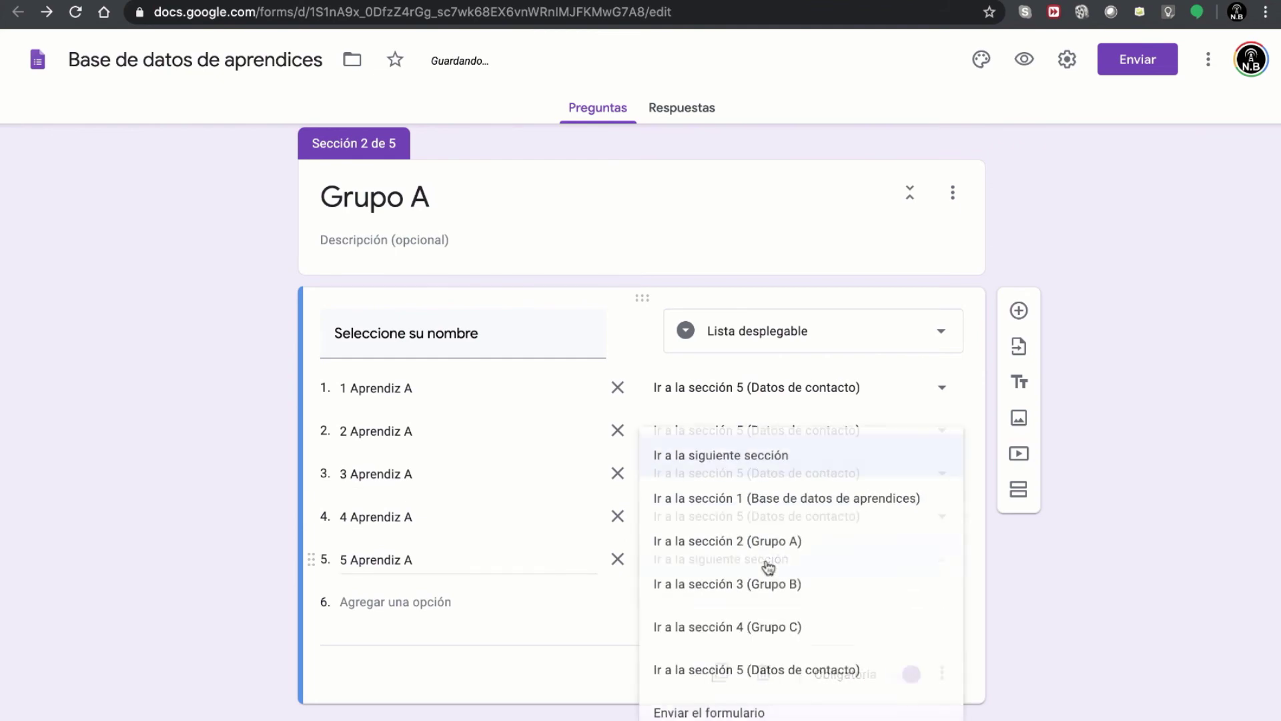
{"action": "left_click", "coordinate": [779, 669]}
{"action": "scroll", "coordinate": [758, 508], "scroll_direction": "up", "scroll_amount": 7}
{"action": "scroll", "coordinate": [759, 508], "scroll_direction": "down", "scroll_amount": 15}
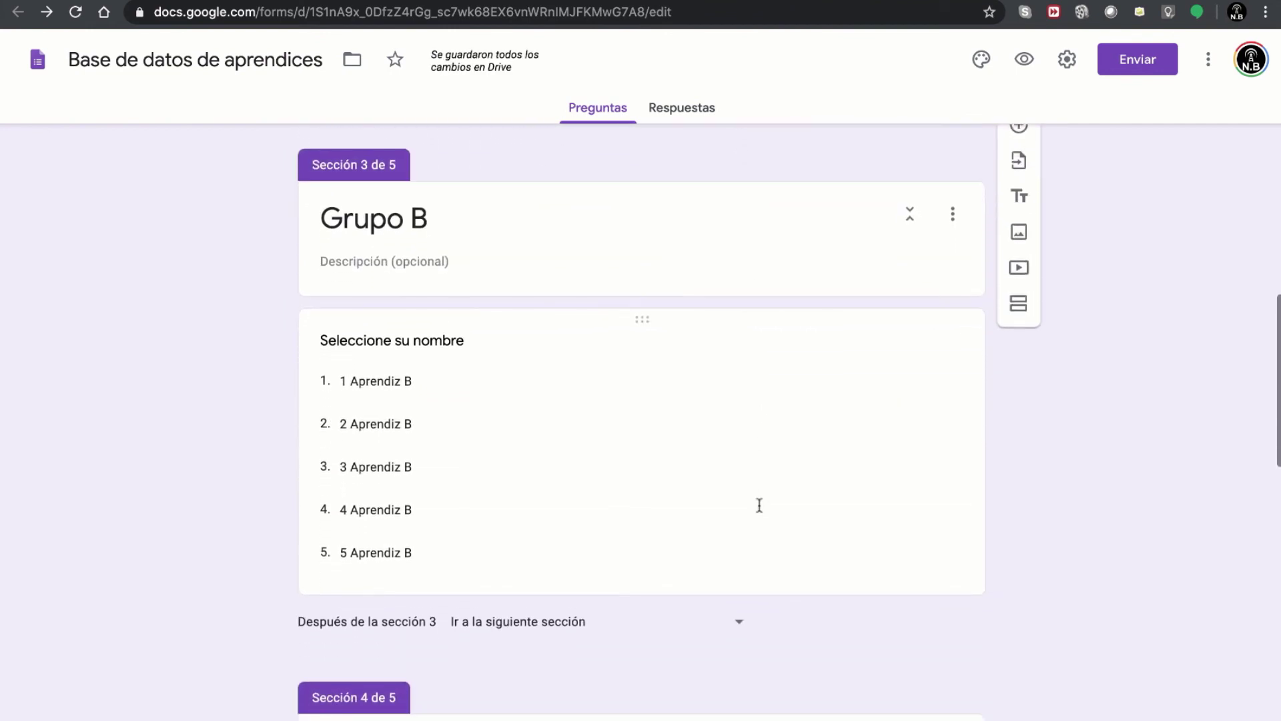
- Make the Grupo B name question required with answer-based section jumps
{"action": "left_click", "coordinate": [760, 505]}
{"action": "left_click", "coordinate": [901, 566]}
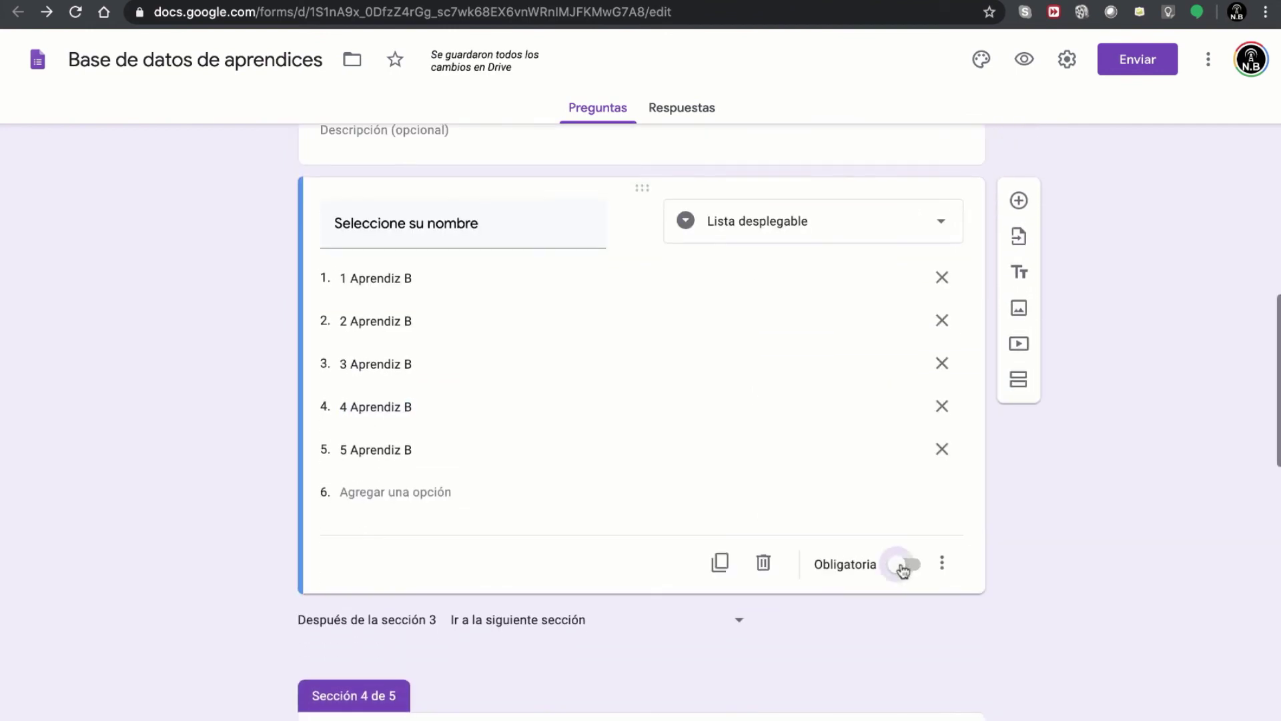
{"action": "left_click", "coordinate": [946, 566]}
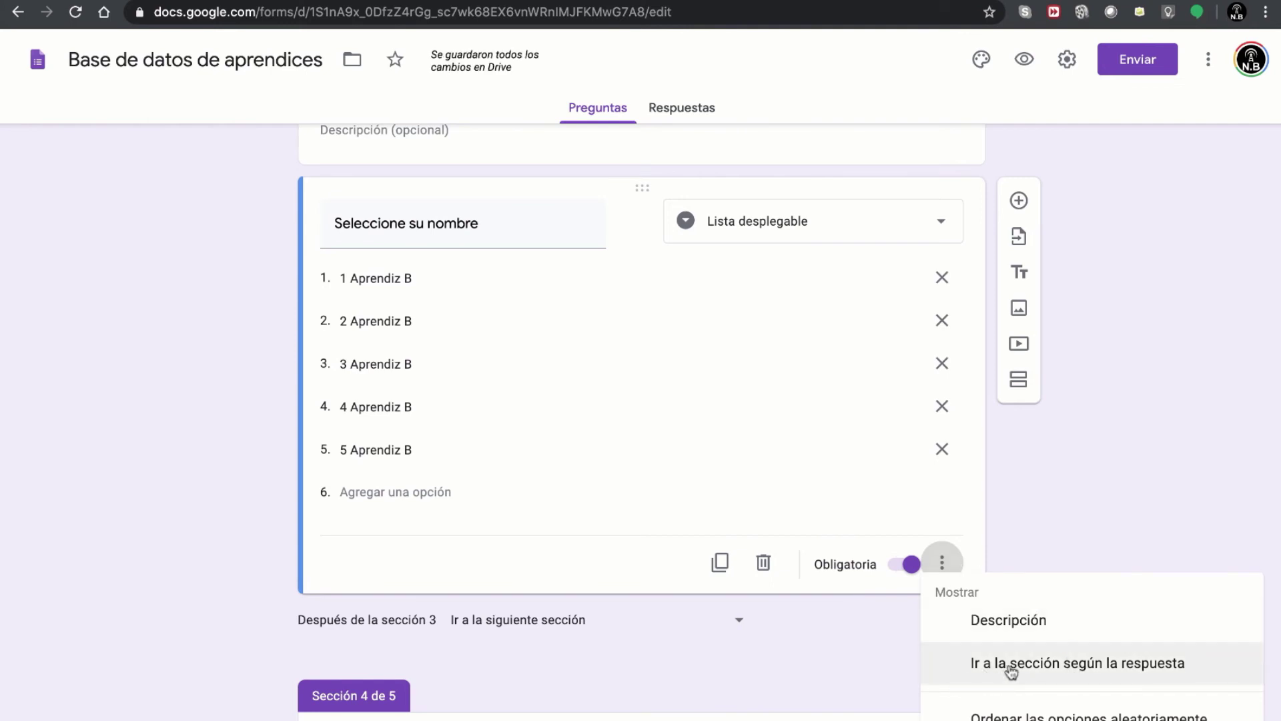
{"action": "left_click", "coordinate": [1047, 663]}
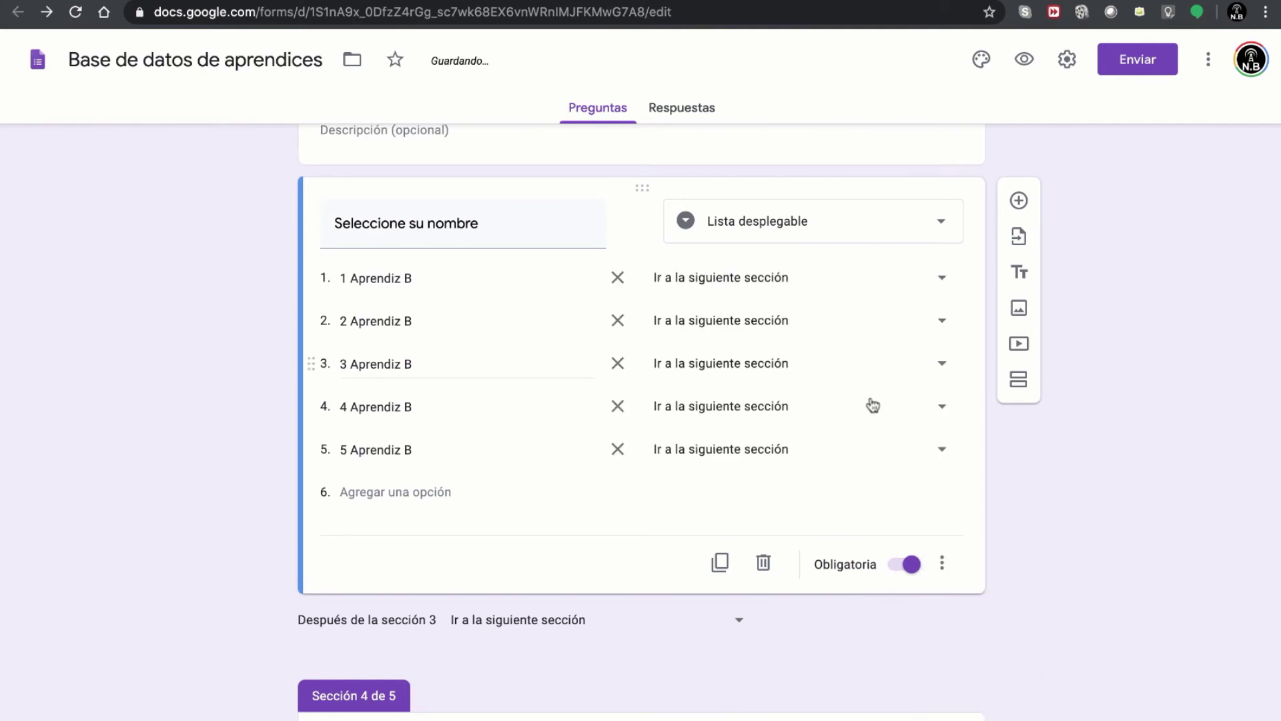
- Route answers 1 through 5 Aprendiz B to section 5, Datos de contacto
{"action": "left_click", "coordinate": [862, 284]}
{"action": "left_click", "coordinate": [801, 492]}
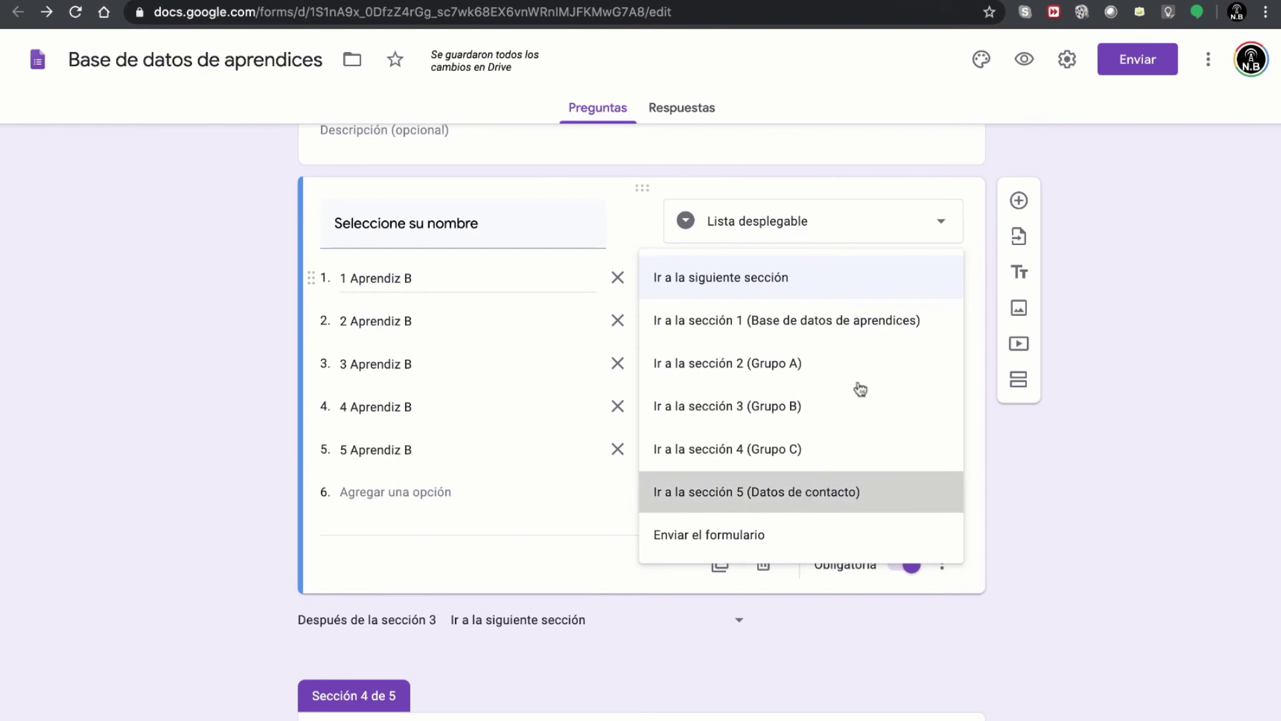
{"action": "left_click", "coordinate": [841, 330]}
{"action": "left_click", "coordinate": [860, 527]}
{"action": "left_click", "coordinate": [834, 384]}
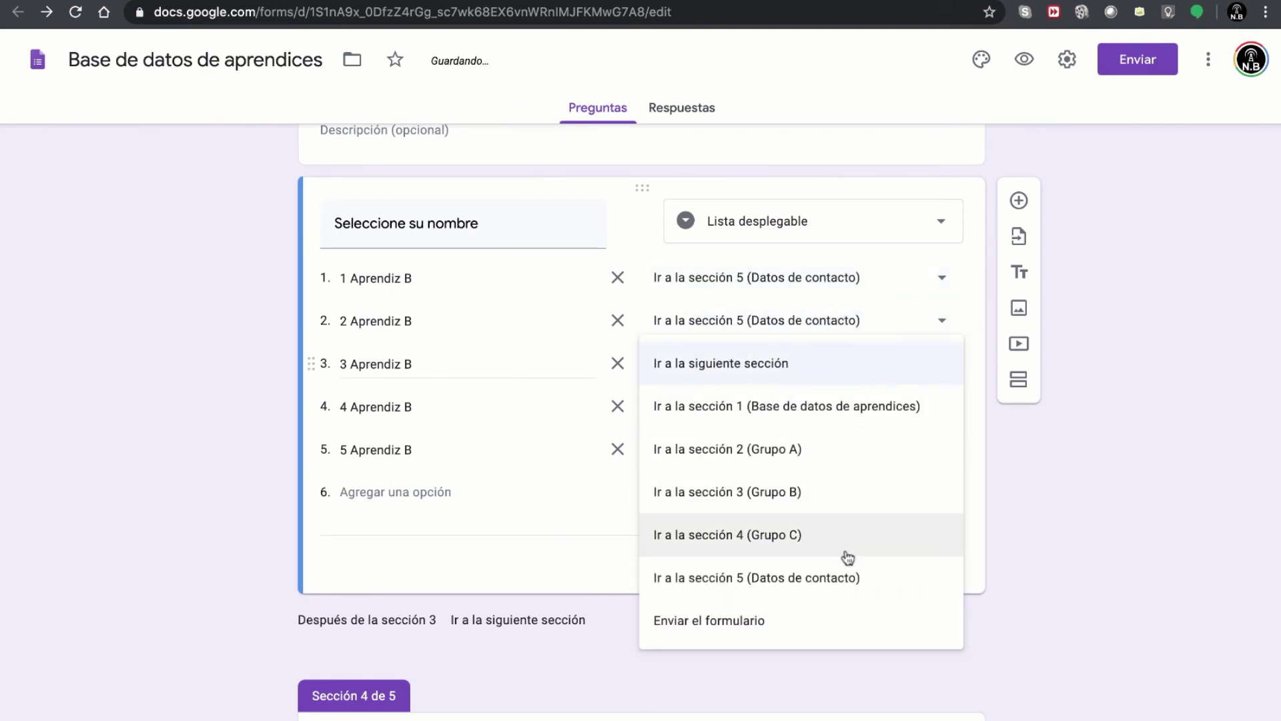
{"action": "left_click", "coordinate": [852, 575]}
{"action": "left_click", "coordinate": [827, 408]}
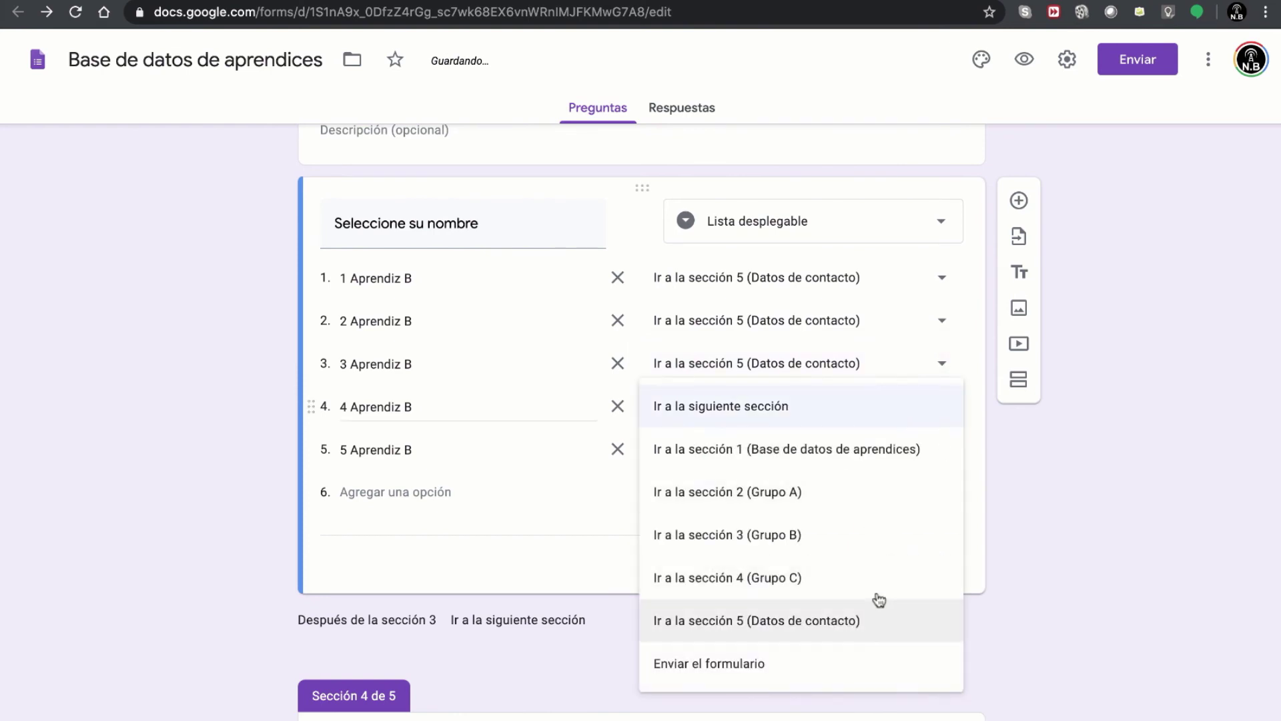
{"action": "left_click", "coordinate": [876, 699]}
{"action": "left_click", "coordinate": [799, 453]}
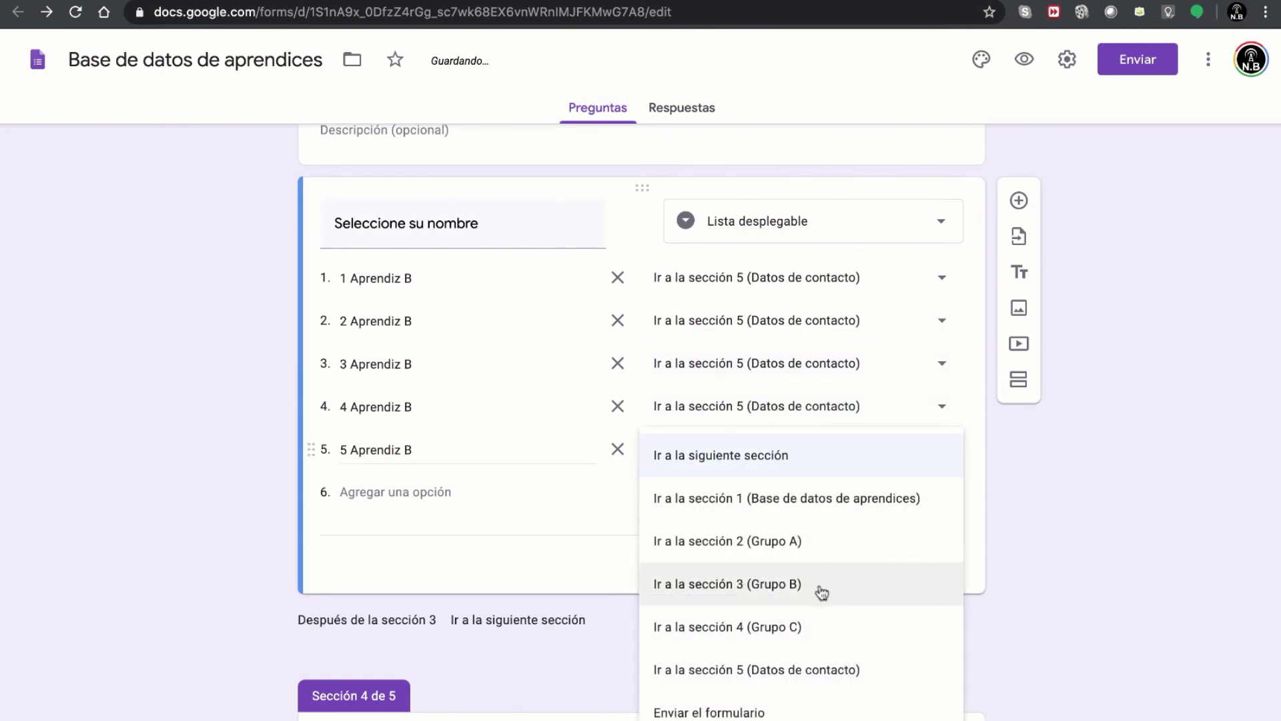
{"action": "left_click", "coordinate": [826, 664]}
{"action": "scroll", "coordinate": [778, 474], "scroll_direction": "down", "scroll_amount": 10}
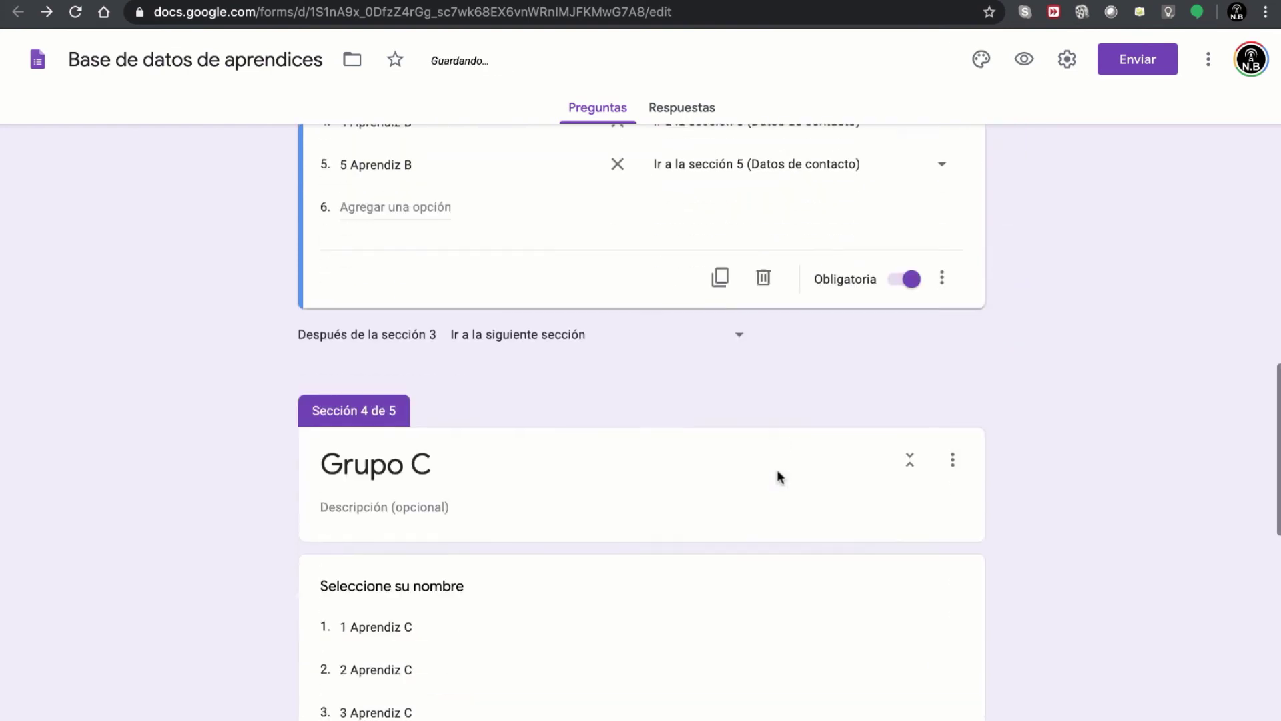
- Make the Grupo C name question required with answer-based section jumps
{"action": "left_click", "coordinate": [788, 298]}
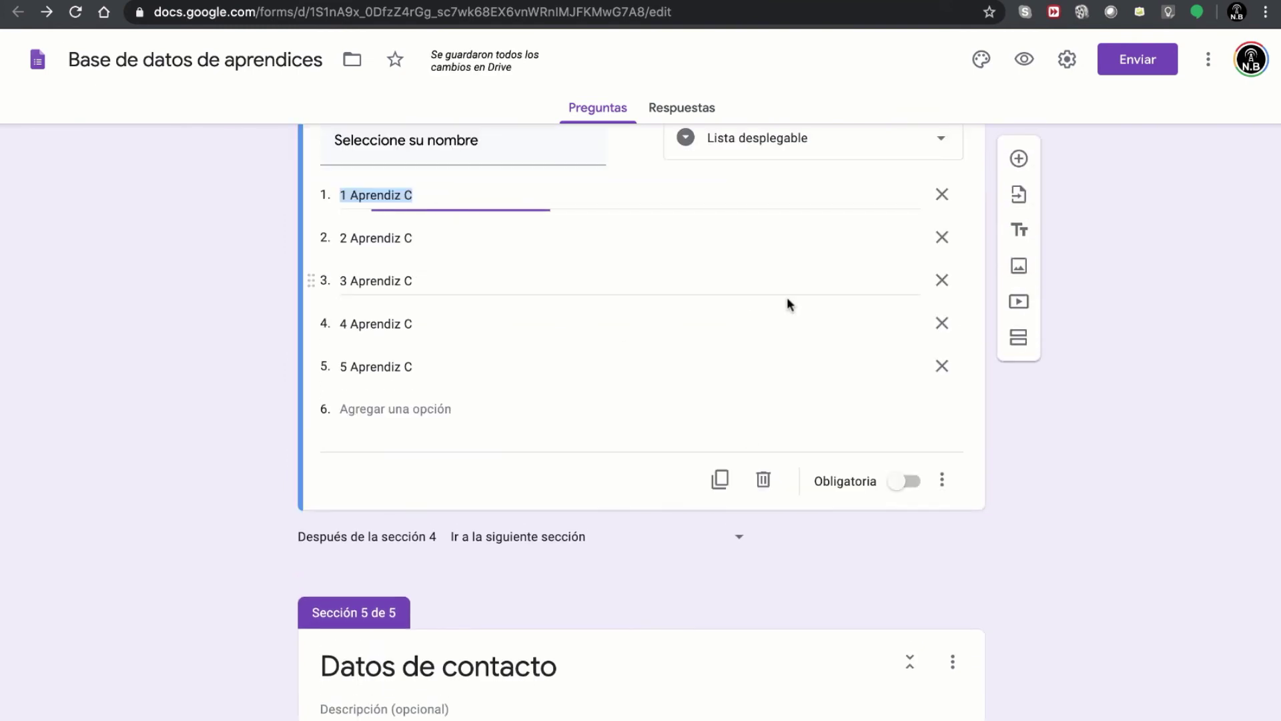
{"action": "left_click", "coordinate": [901, 491]}
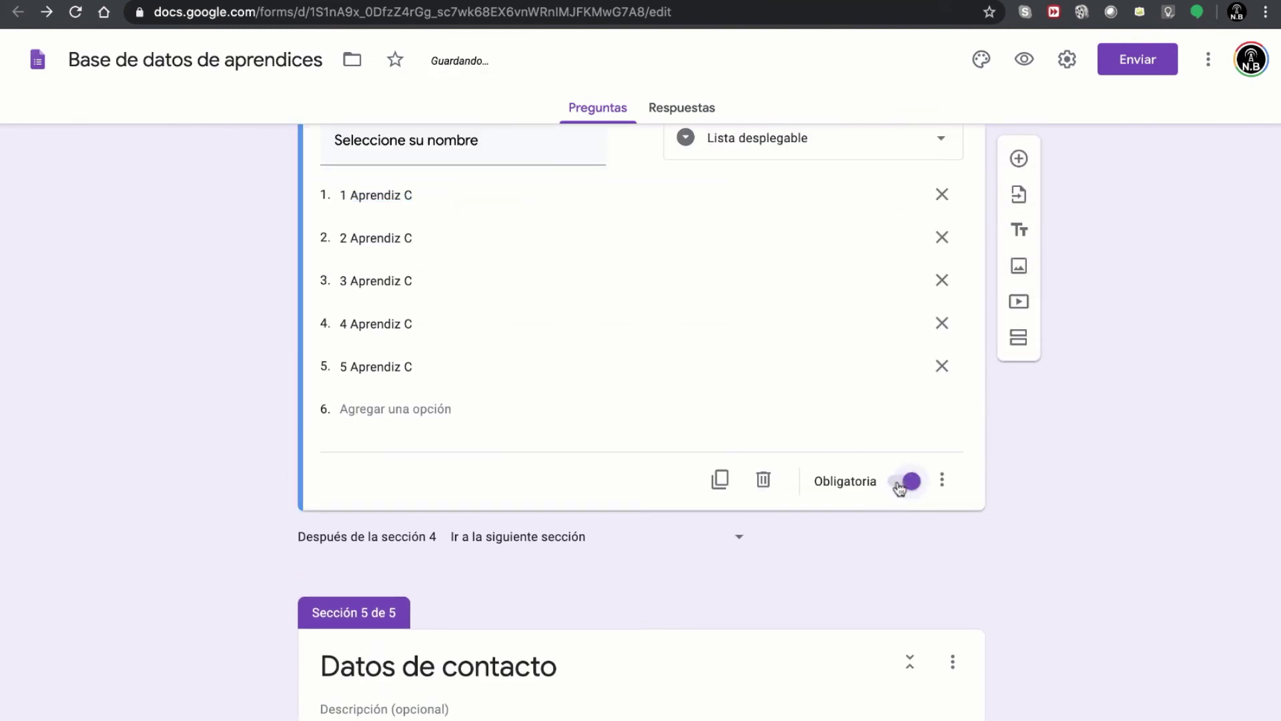
{"action": "left_click", "coordinate": [942, 482]}
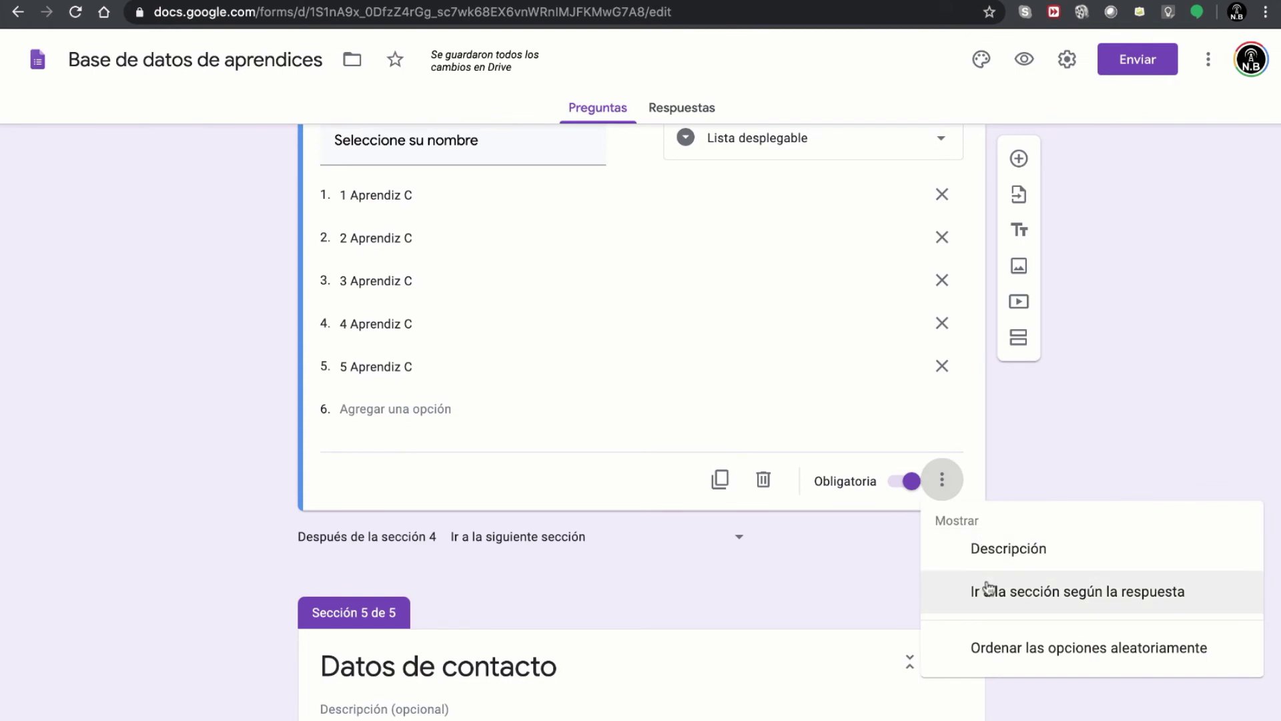
{"action": "left_click", "coordinate": [1016, 591]}
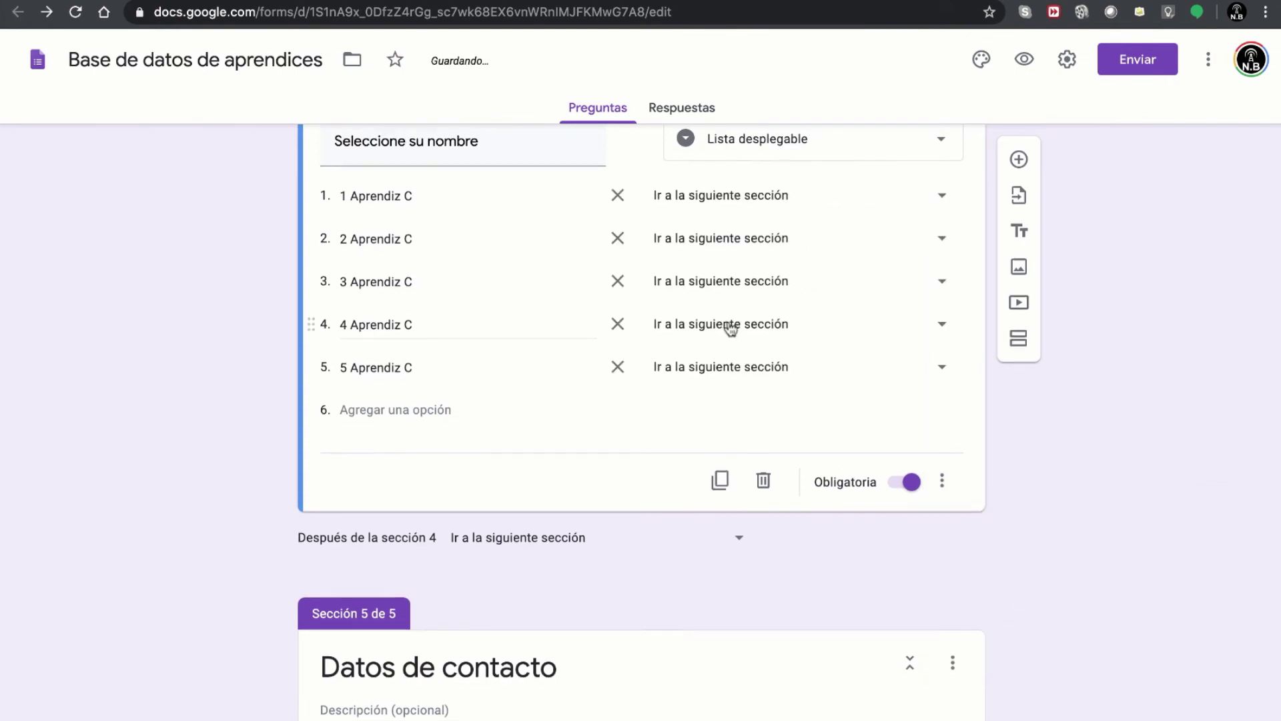
{"action": "scroll", "coordinate": [732, 332], "scroll_direction": "up", "scroll_amount": 1}
- Route answers 1 through 5 Aprendiz C to section 5, Datos de contacto
{"action": "left_click", "coordinate": [852, 263]}
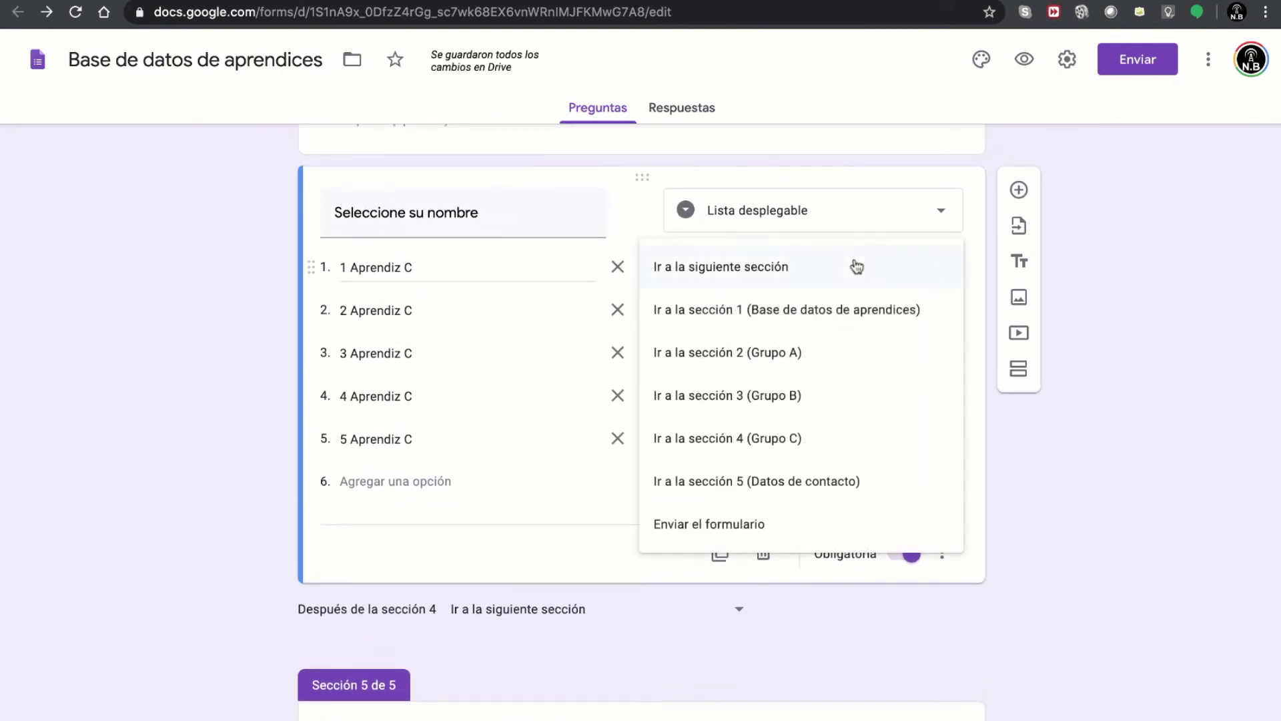
{"action": "left_click", "coordinate": [839, 497]}
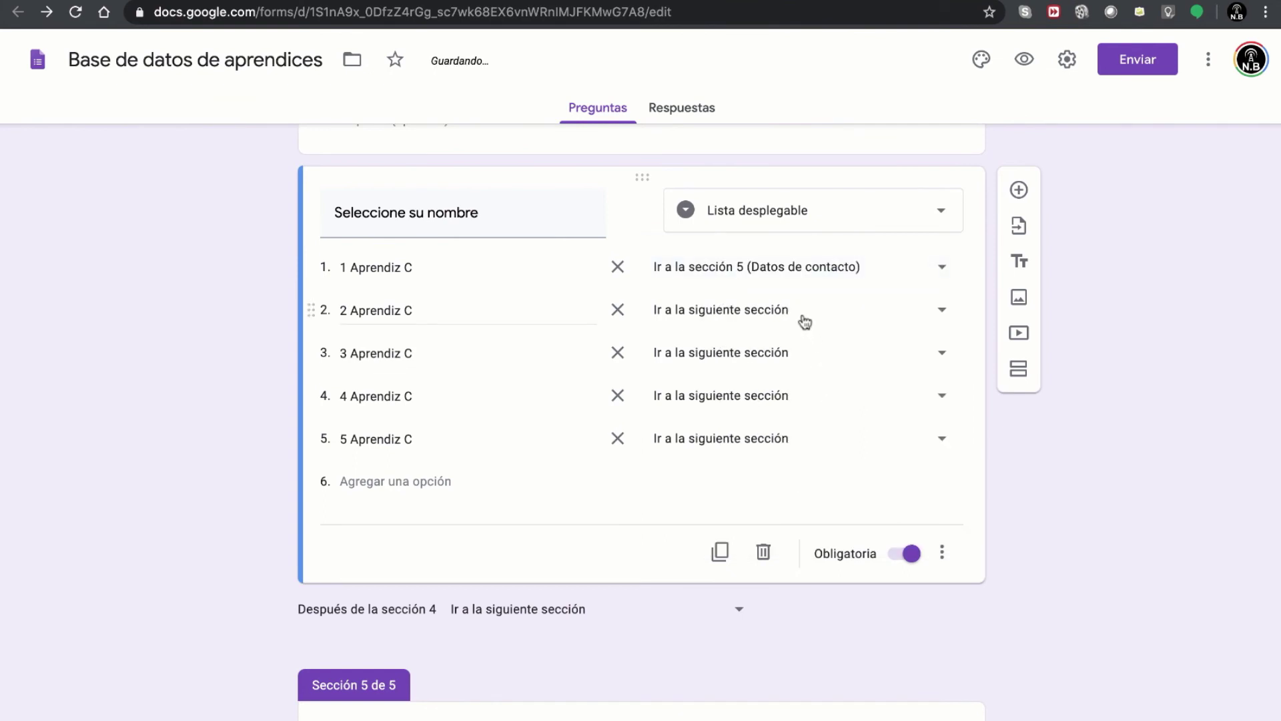
{"action": "left_click", "coordinate": [804, 321]}
{"action": "left_click", "coordinate": [878, 527]}
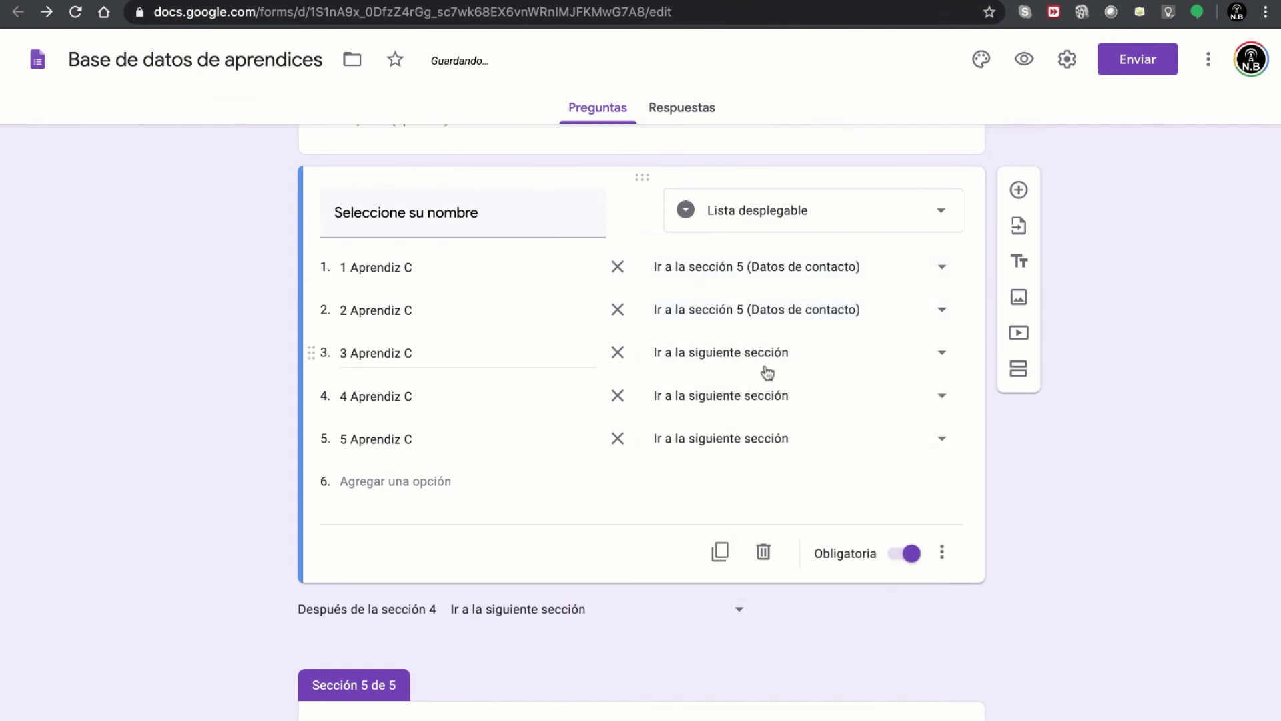
{"action": "left_click", "coordinate": [770, 360]}
{"action": "left_click", "coordinate": [877, 576]}
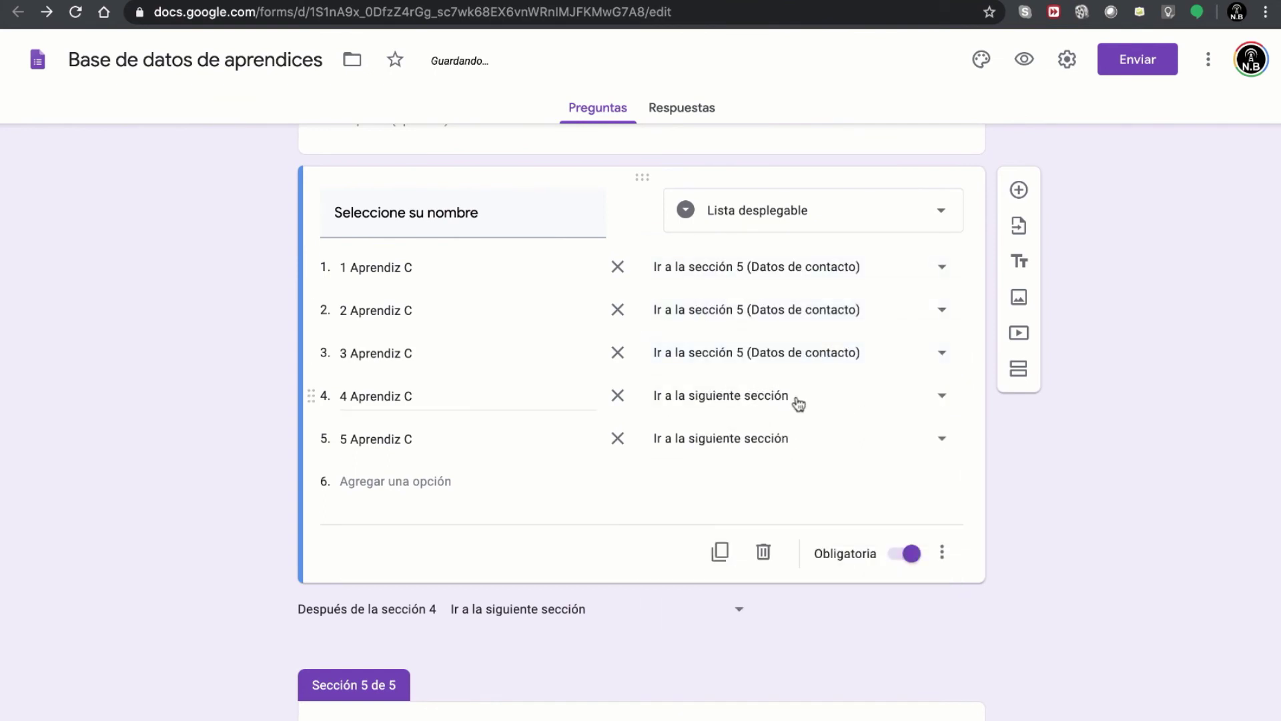
{"action": "left_click", "coordinate": [801, 401]}
{"action": "left_click", "coordinate": [872, 627]}
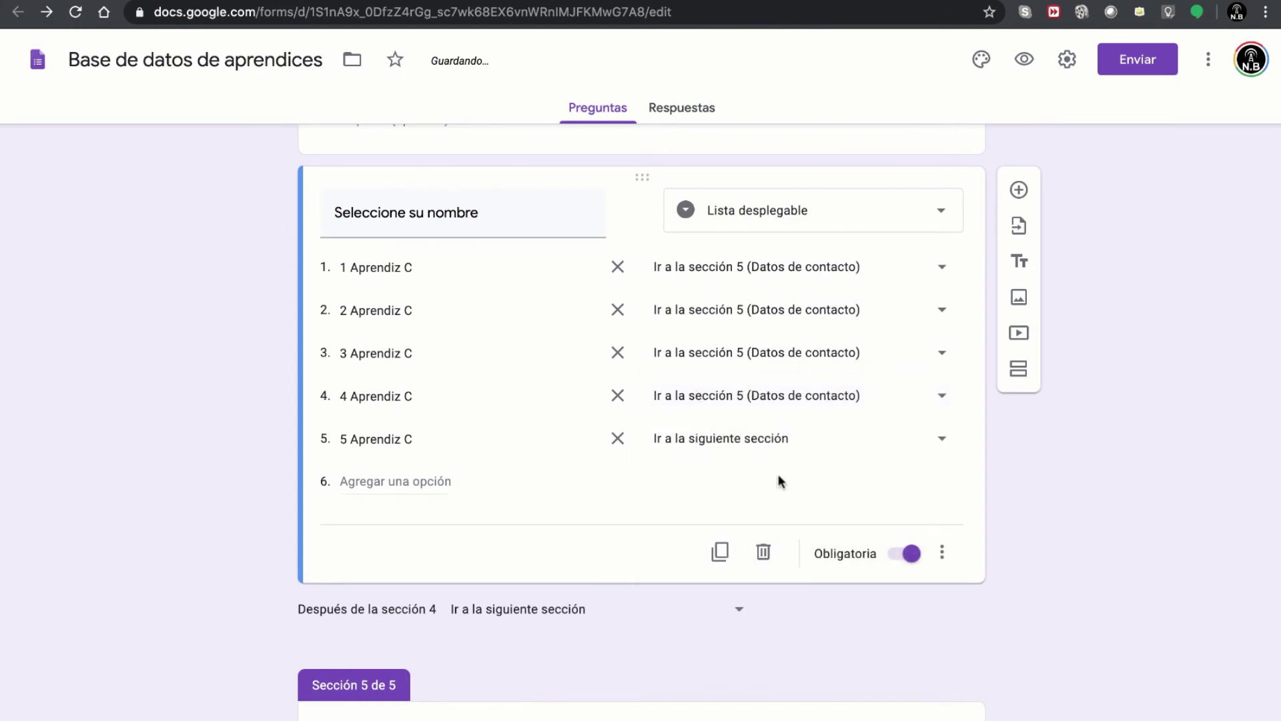
{"action": "left_click", "coordinate": [772, 441]}
{"action": "left_click", "coordinate": [872, 671]}
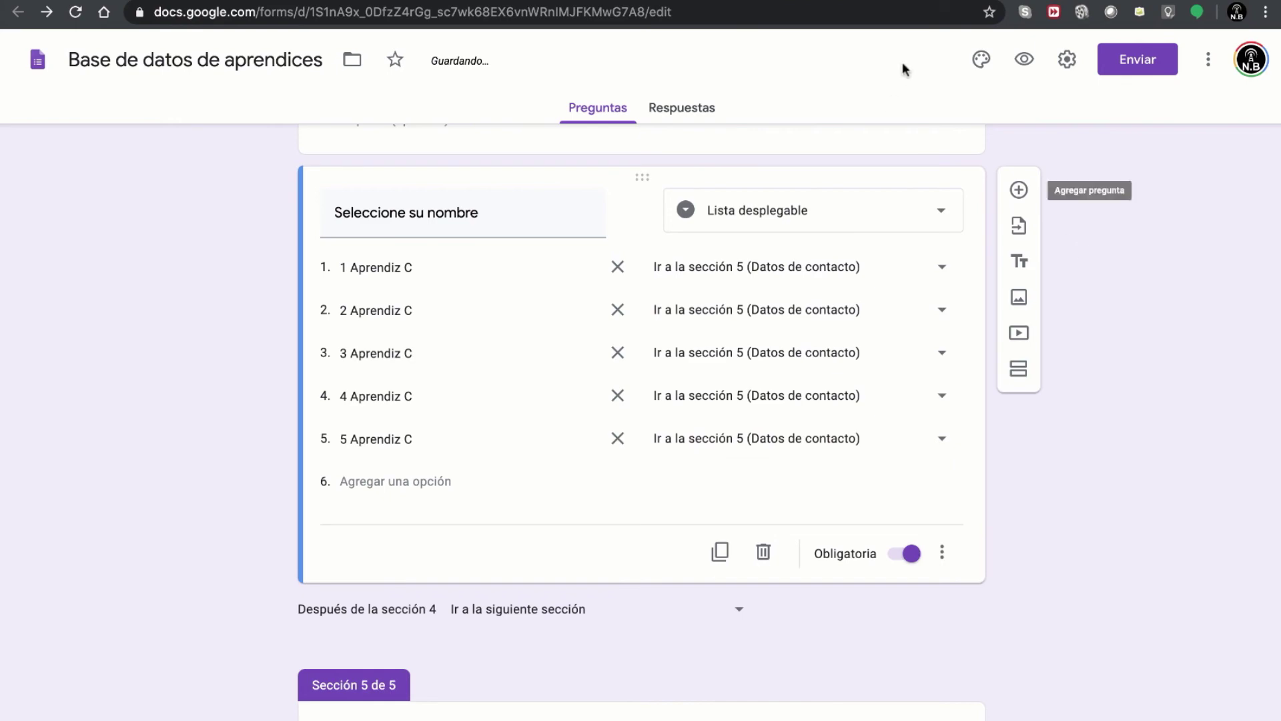
- Preview the form, answering Grupo B and 3 Aprendiz B to reach Datos de contacto
{"action": "left_click", "coordinate": [1024, 62]}
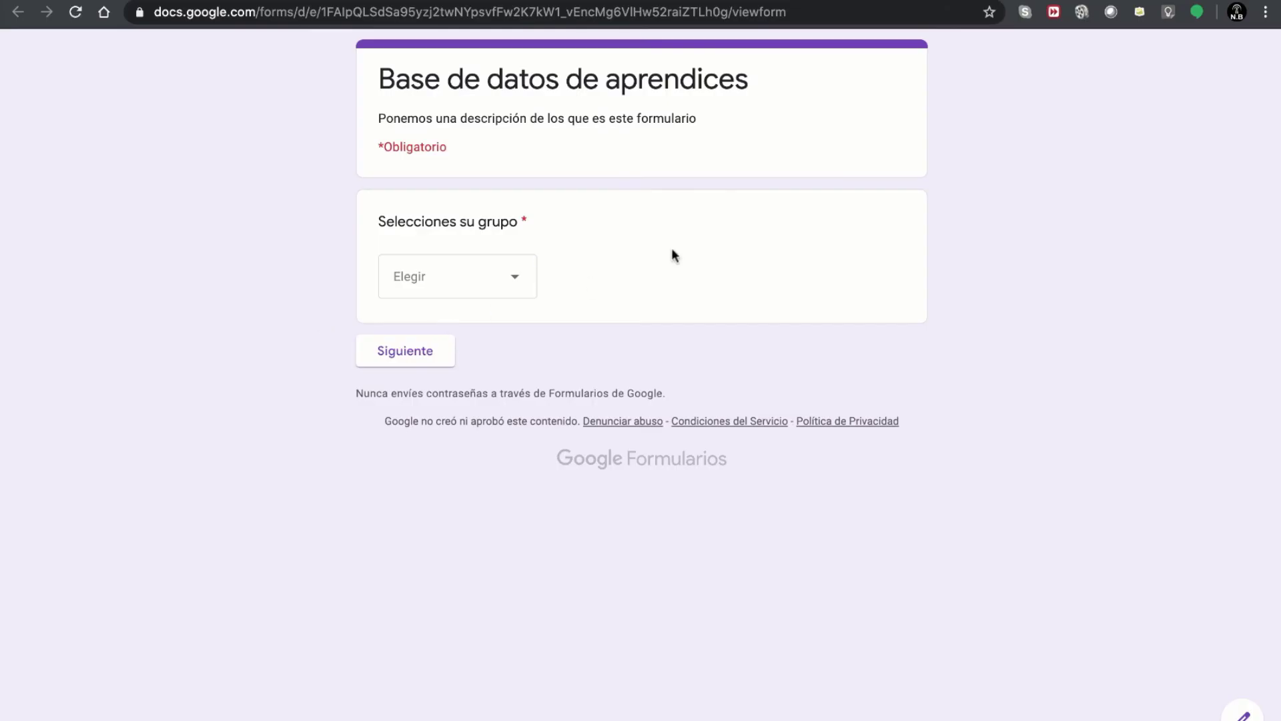
{"action": "left_click", "coordinate": [446, 286]}
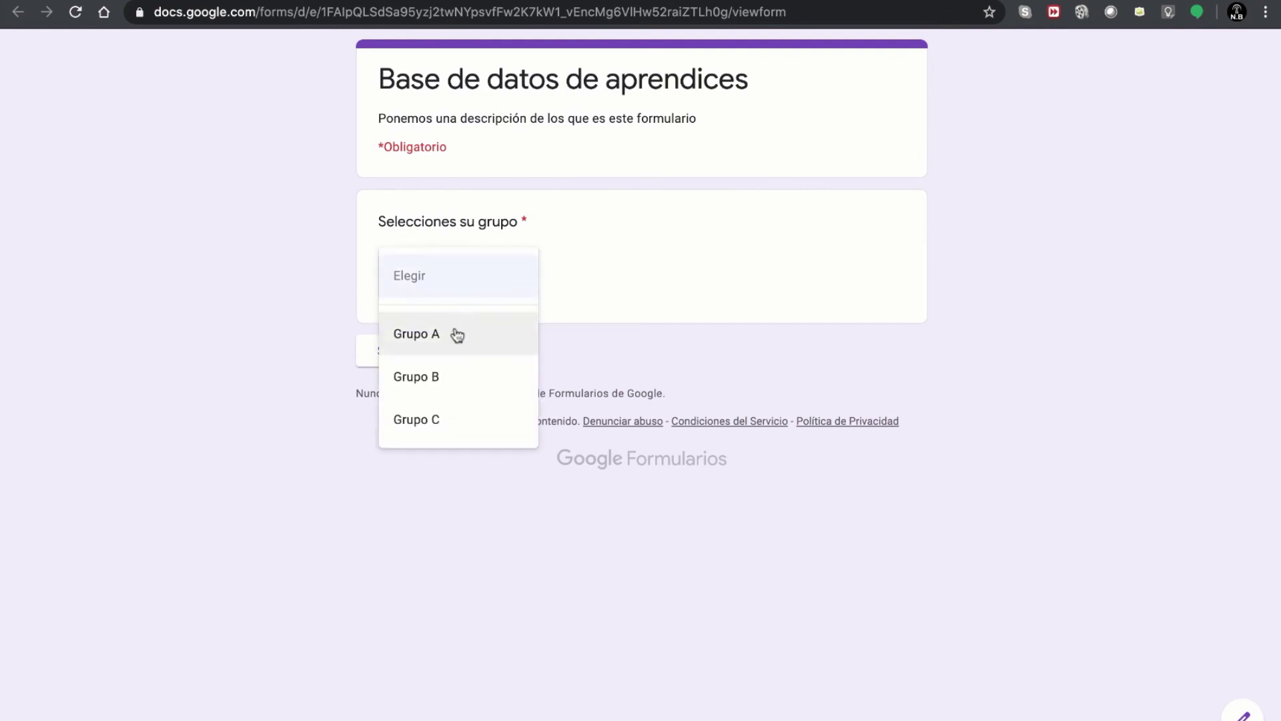
{"action": "left_click", "coordinate": [453, 381]}
{"action": "left_click", "coordinate": [405, 364]}
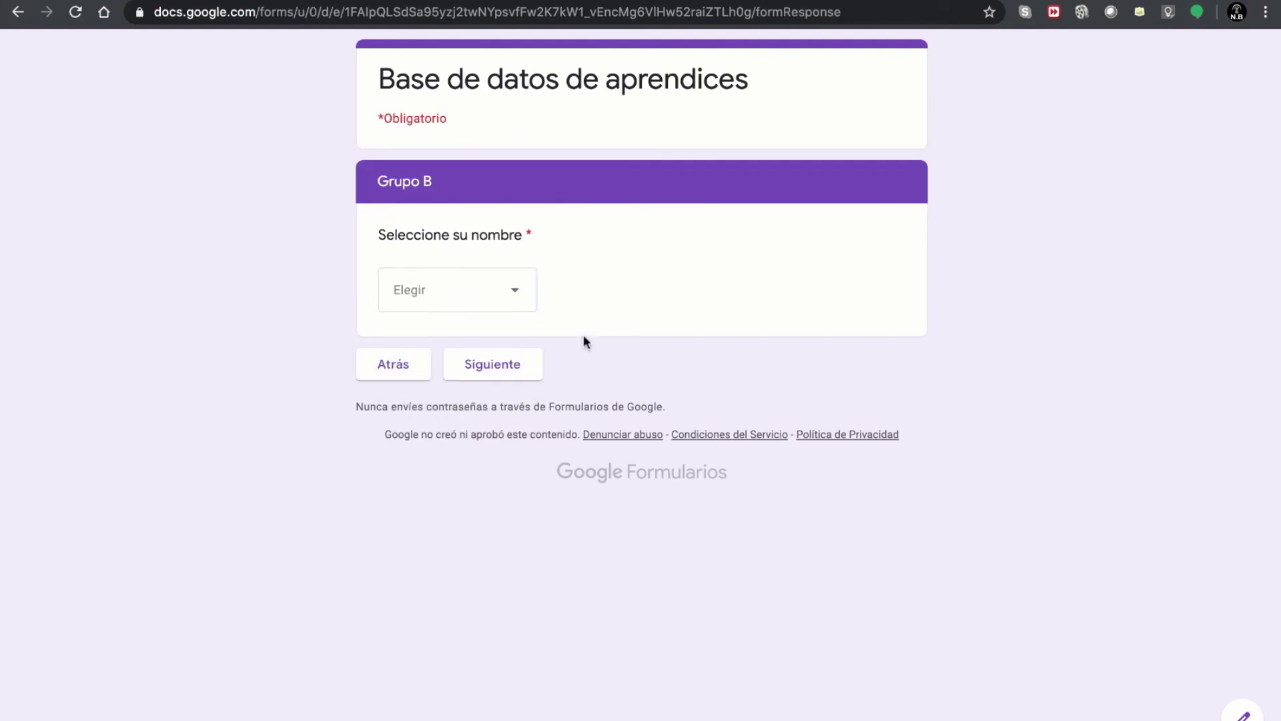
{"action": "left_click", "coordinate": [481, 309]}
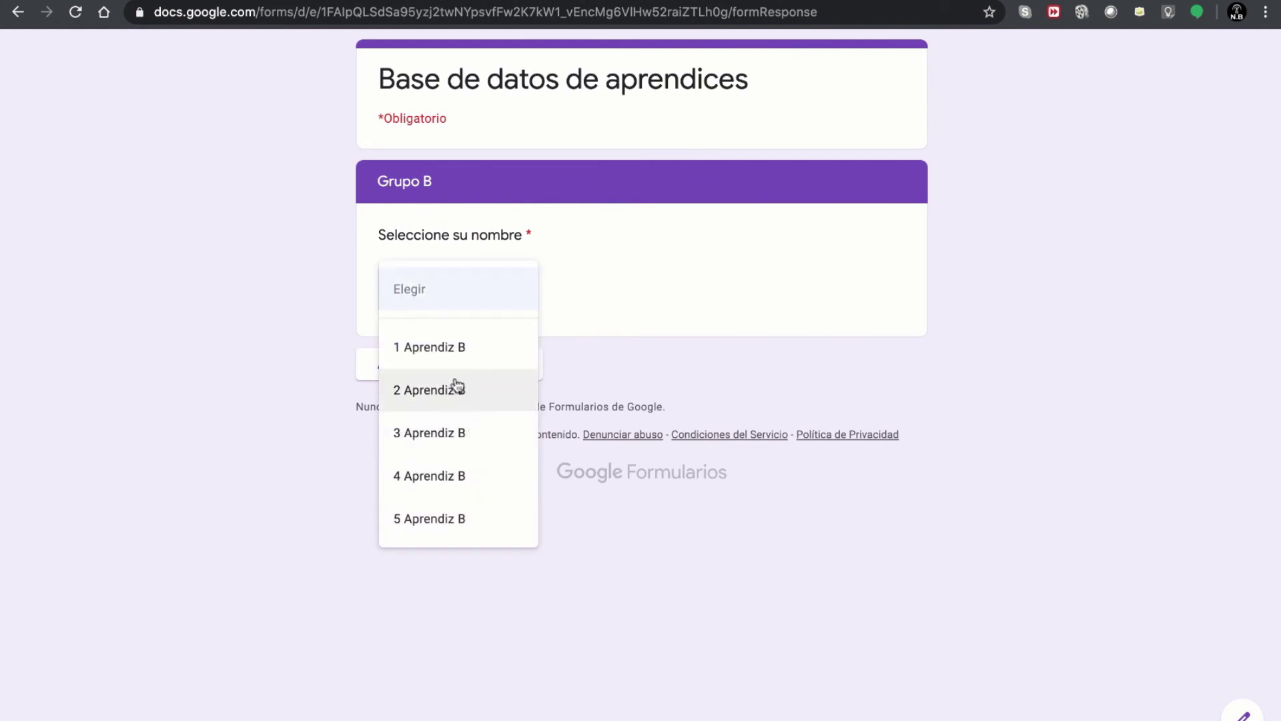
{"action": "left_click", "coordinate": [471, 442]}
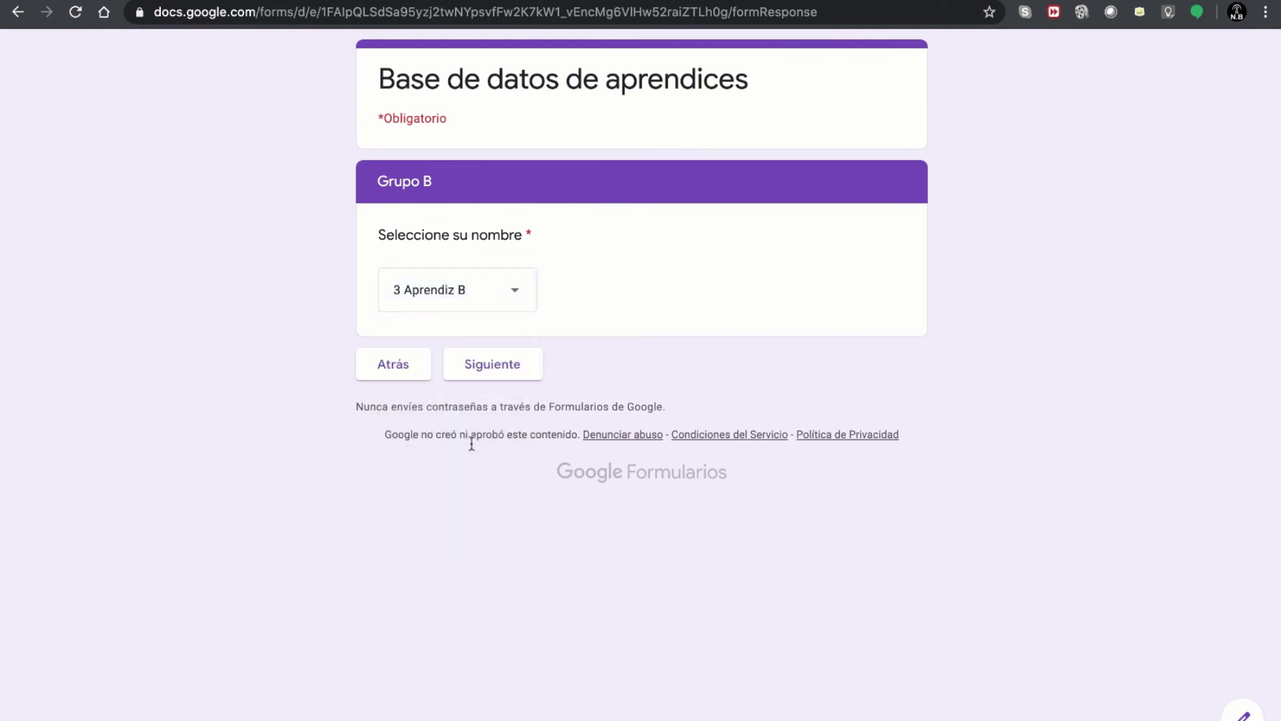
{"action": "left_click", "coordinate": [502, 372]}
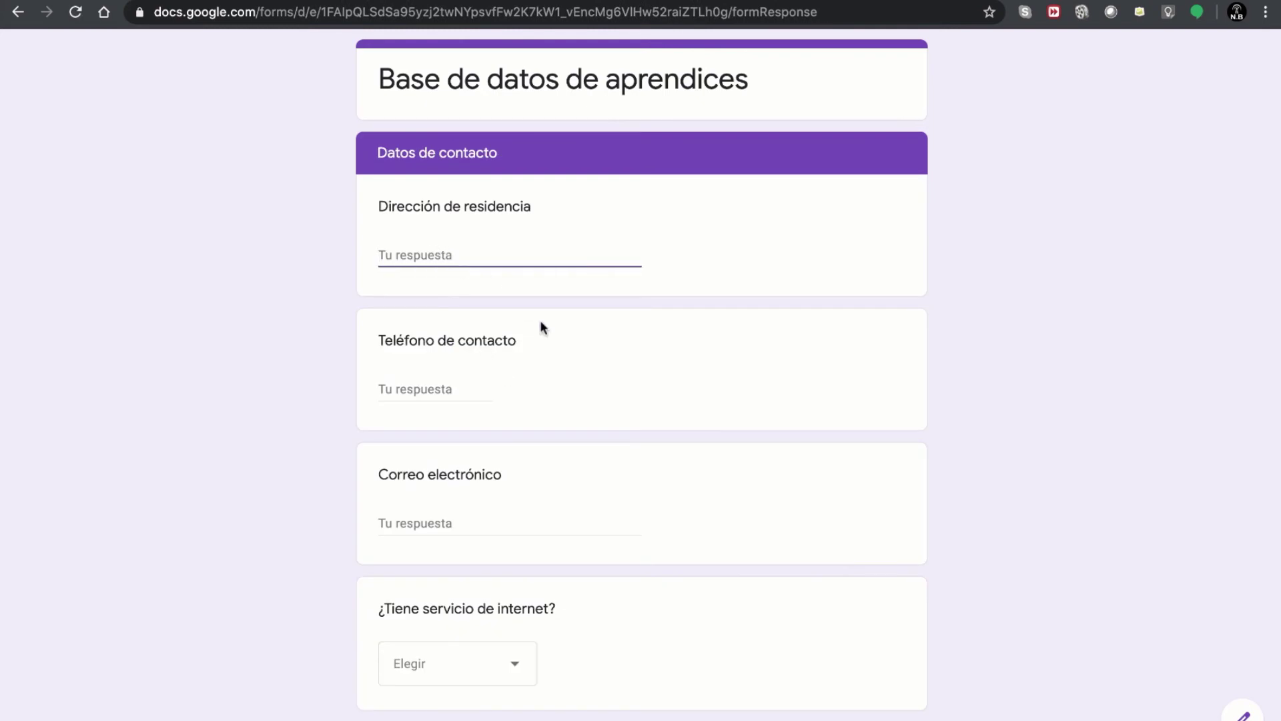
- Answer No to the internet-service question, then close the preview and confirm leaving
{"action": "scroll", "coordinate": [543, 327], "scroll_direction": "down", "scroll_amount": 2}
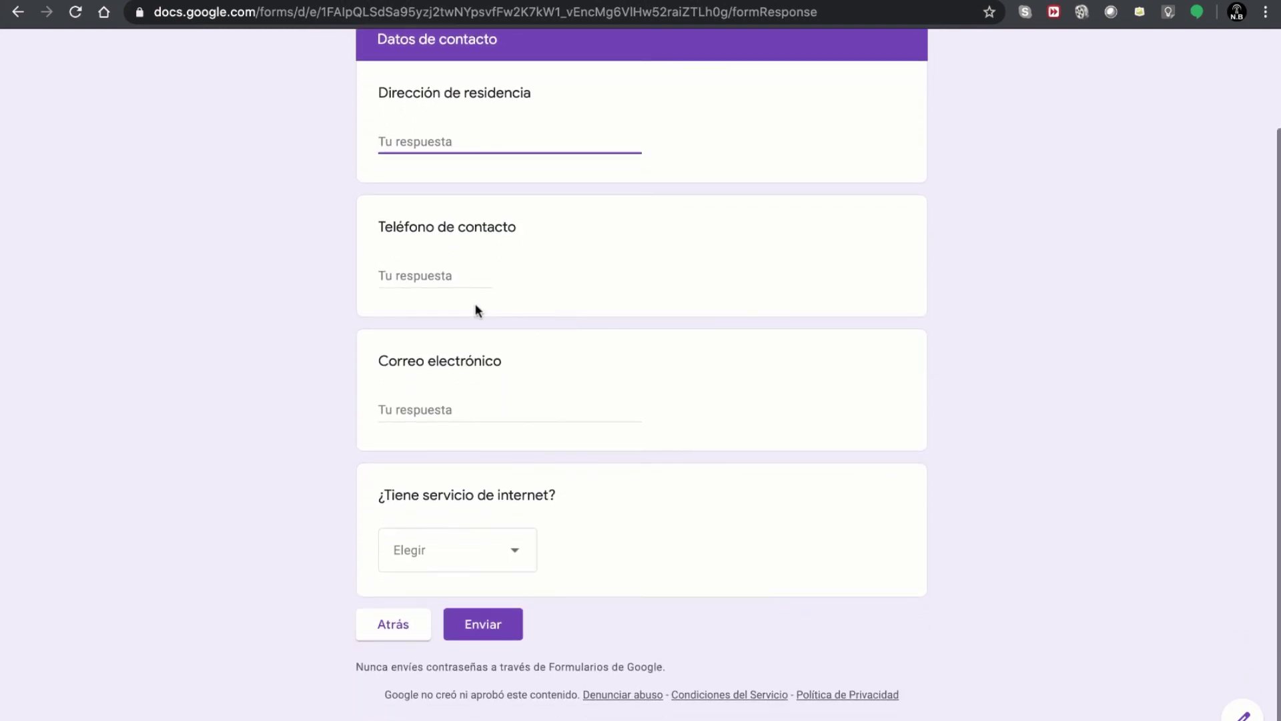
{"action": "left_click", "coordinate": [449, 281]}
{"action": "left_click", "coordinate": [461, 405]}
{"action": "scroll", "coordinate": [514, 460], "scroll_direction": "down", "scroll_amount": 1}
{"action": "left_click", "coordinate": [430, 547]}
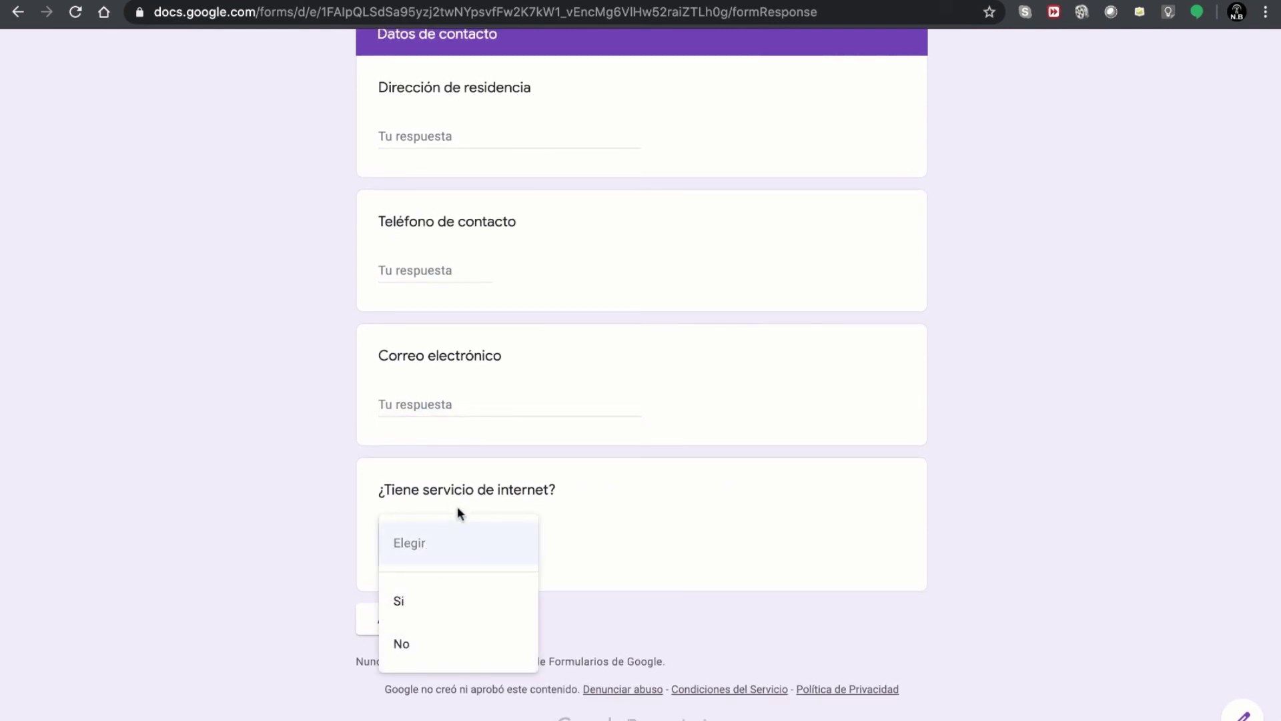
{"action": "left_click", "coordinate": [442, 612]}
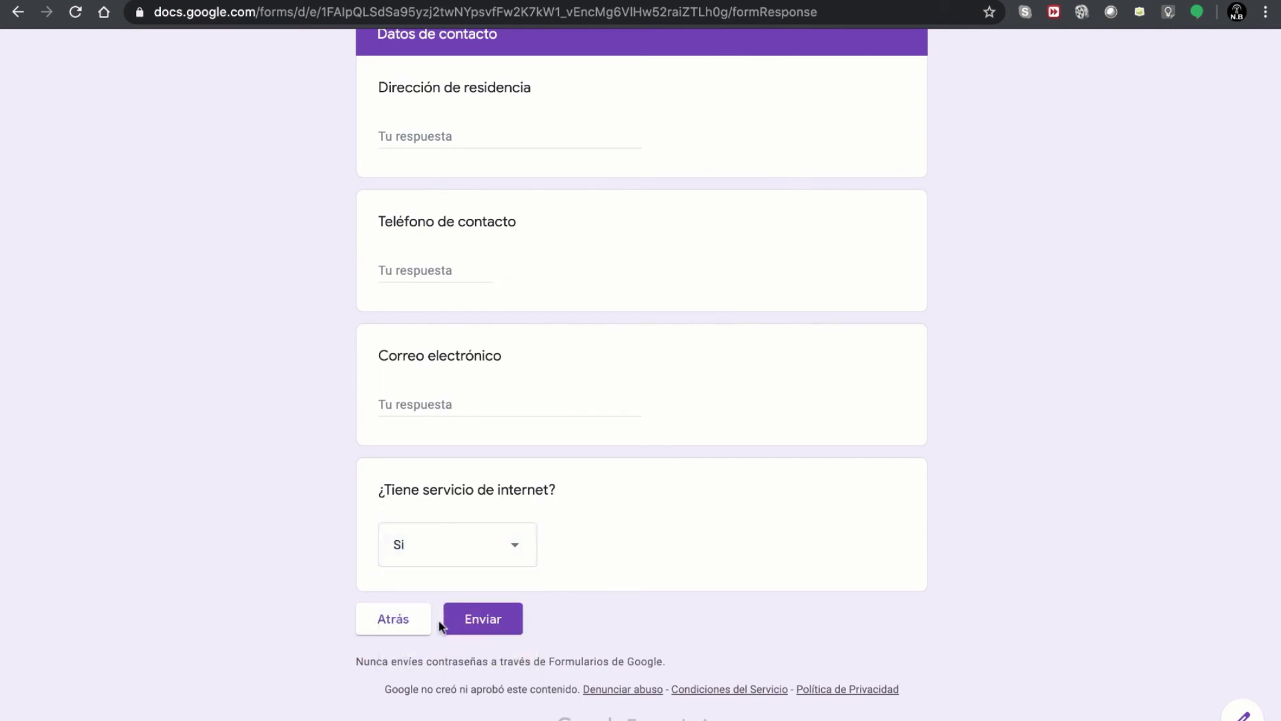
{"action": "left_click", "coordinate": [424, 551]}
{"action": "left_click", "coordinate": [409, 596]}
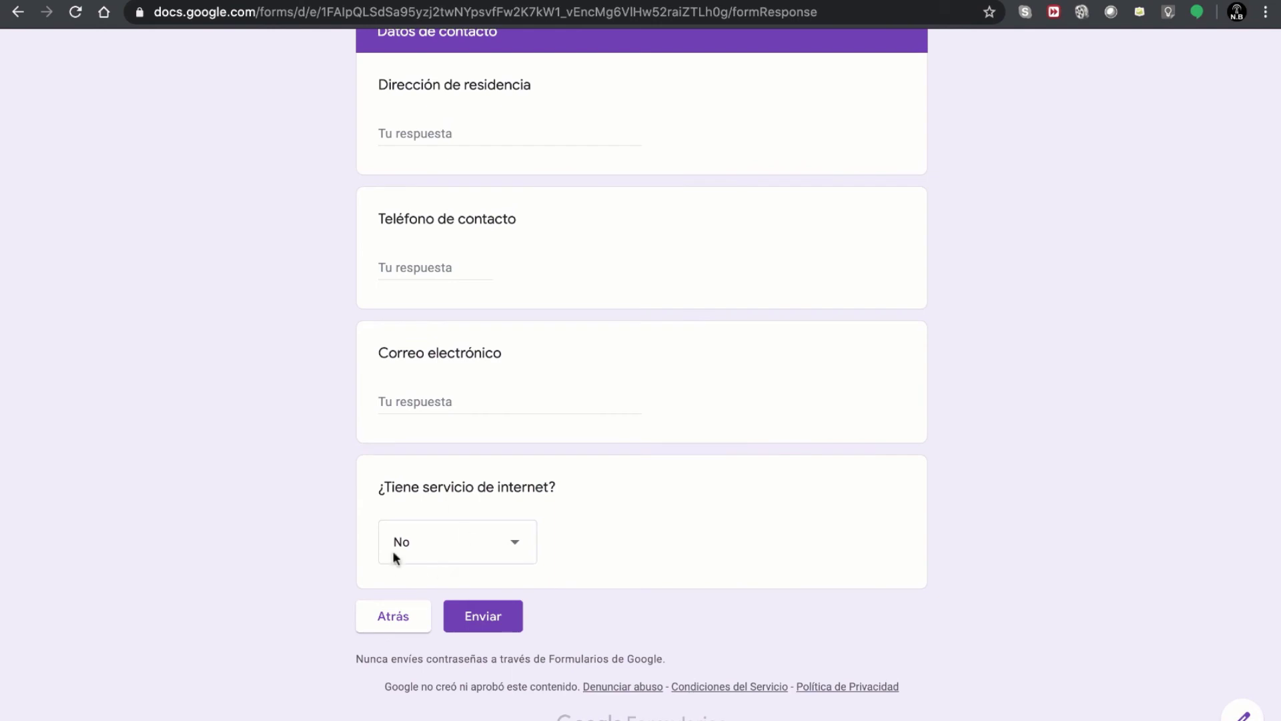
{"action": "left_click", "coordinate": [476, 614]}
{"action": "left_click", "coordinate": [848, 1]}
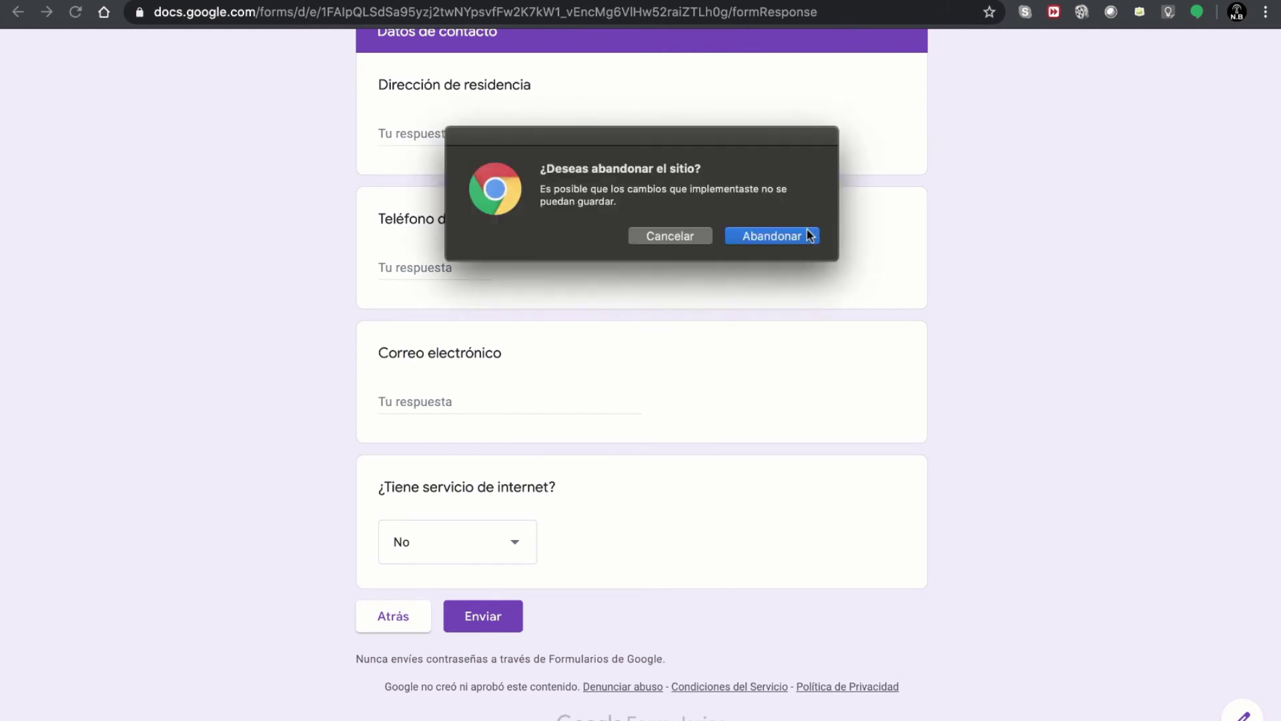
{"action": "left_click", "coordinate": [772, 235]}
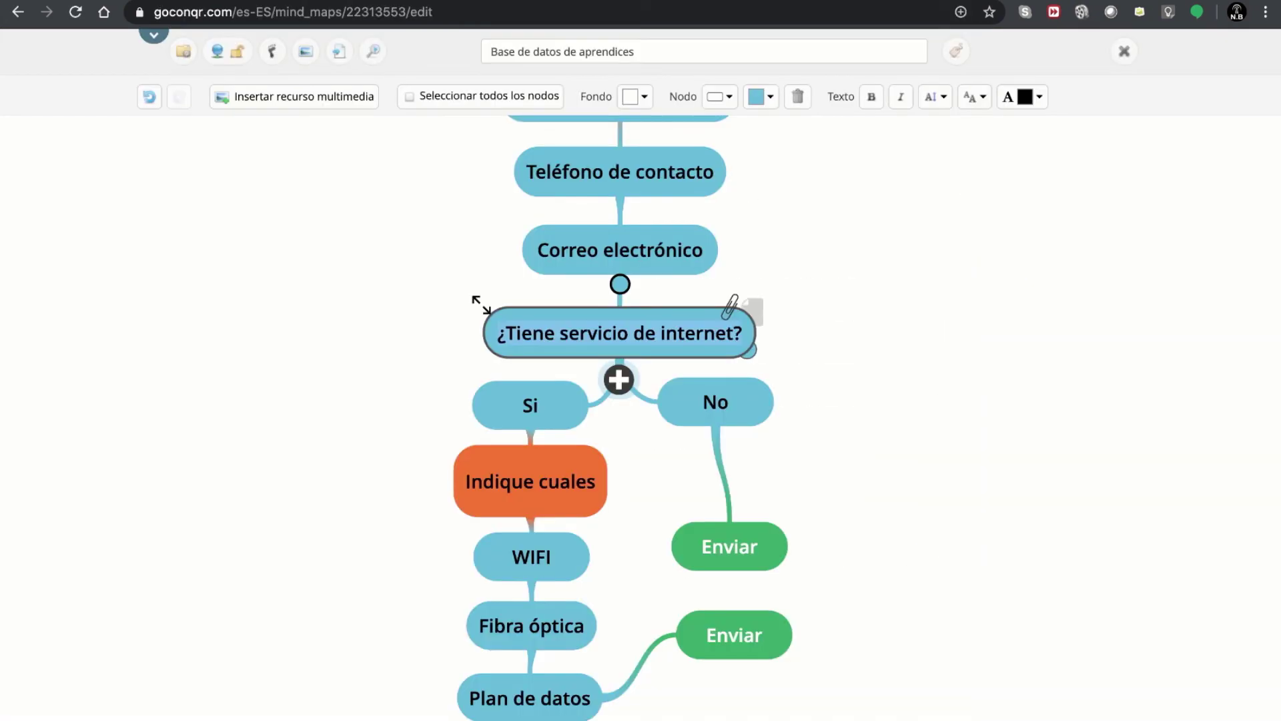
{"action": "left_click_drag", "start_coordinate": [823, 289], "coordinate": [863, 375]}
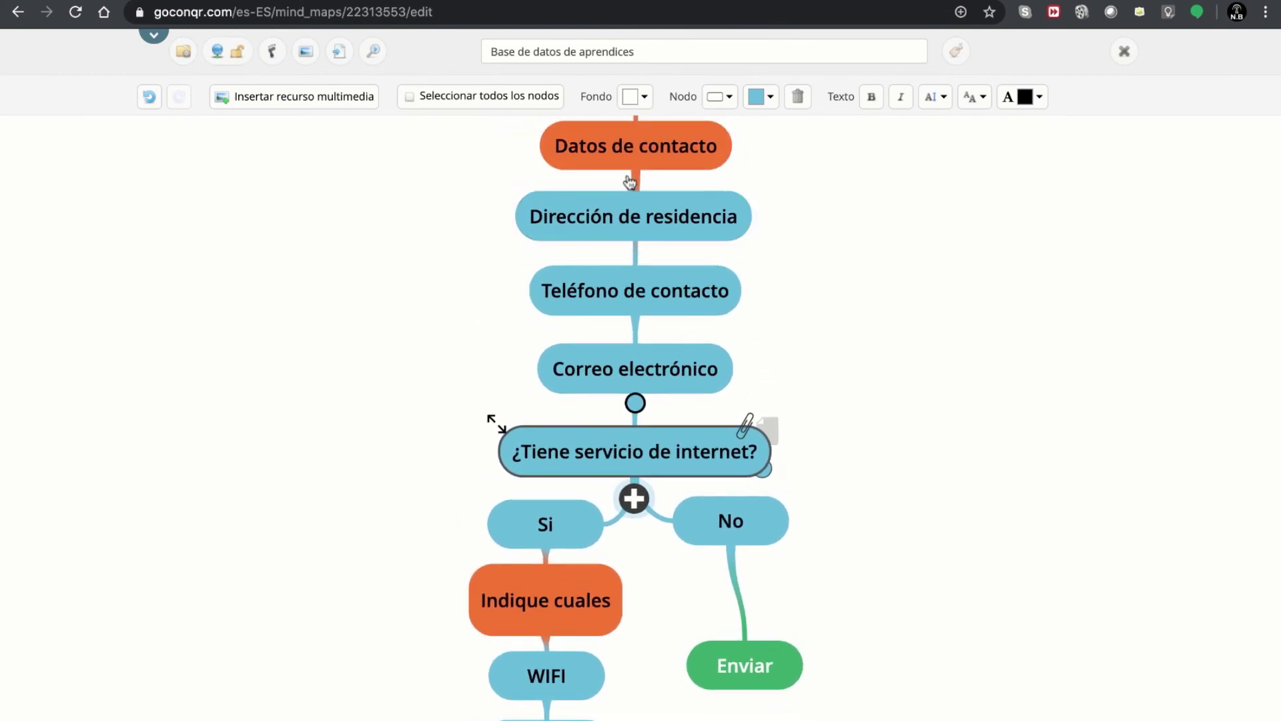
{"action": "left_click_drag", "start_coordinate": [866, 351], "coordinate": [825, 233]}
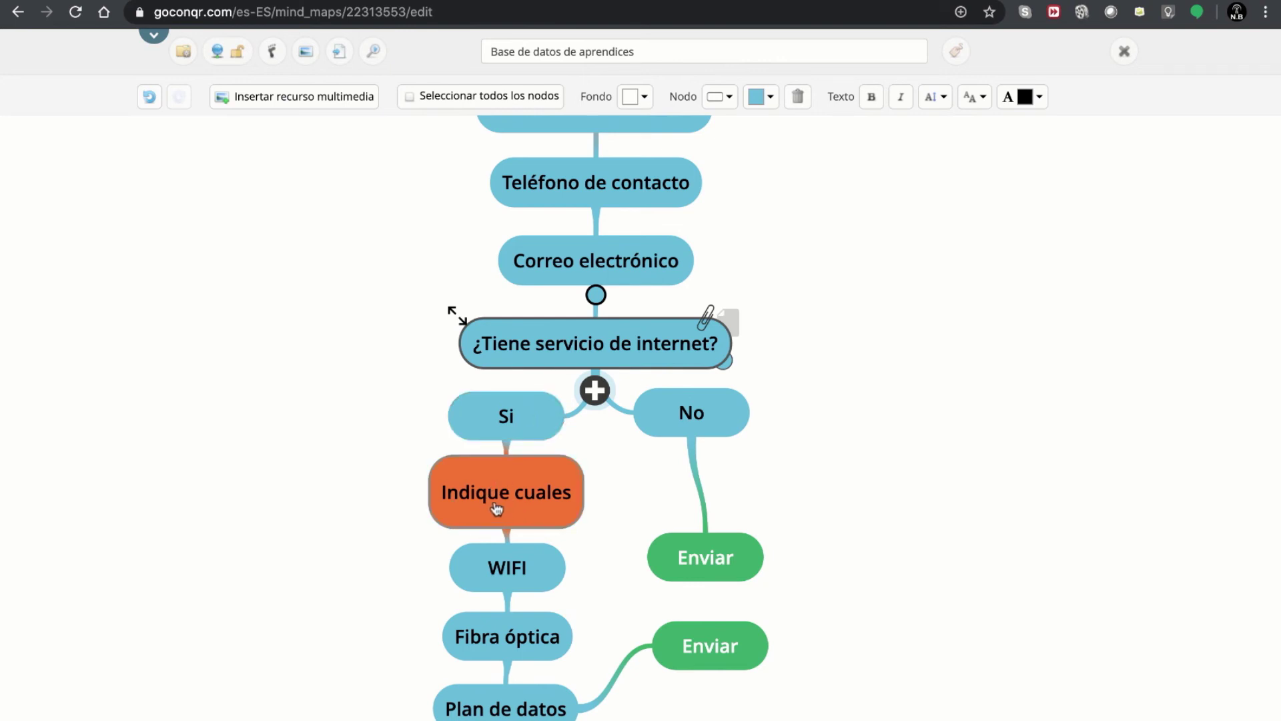
{"action": "left_click", "coordinate": [493, 511]}
{"action": "left_click", "coordinate": [495, 495]}
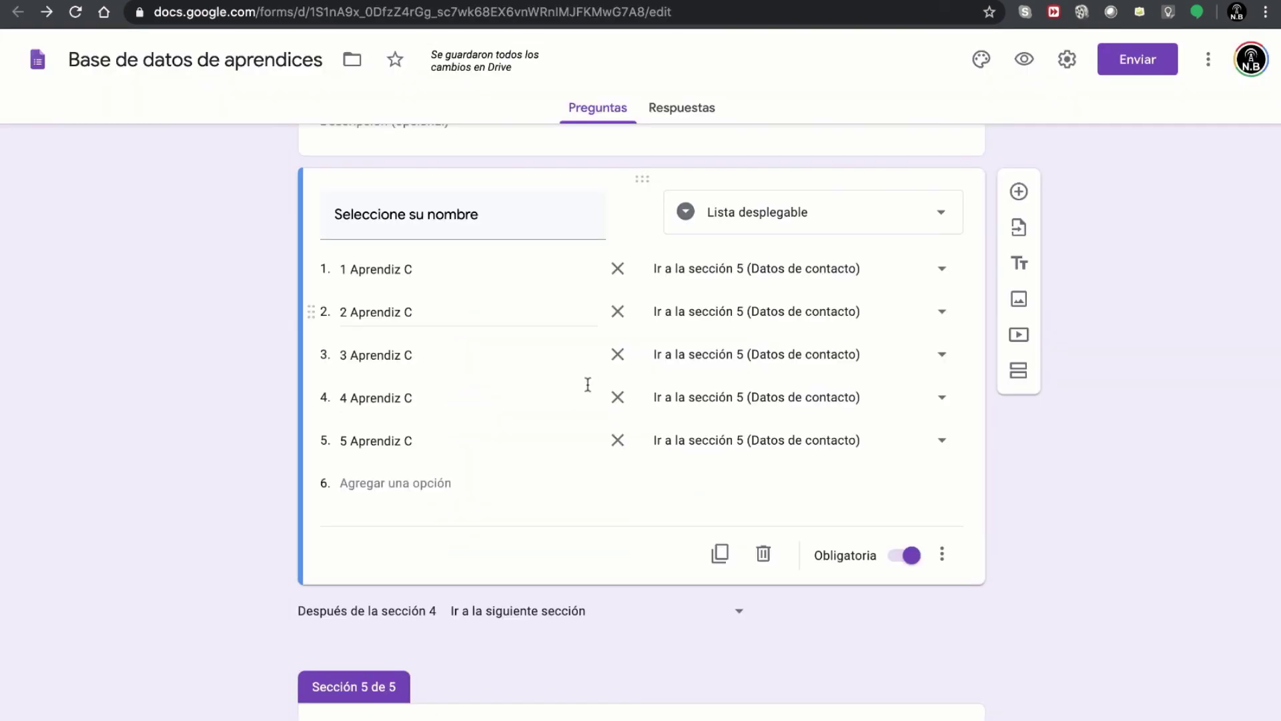
- Insert a section below ¿Tiene servicio de internet? and rename 'Sección sin título' to Conectividad
{"action": "scroll", "coordinate": [566, 419], "scroll_direction": "down", "scroll_amount": 10}
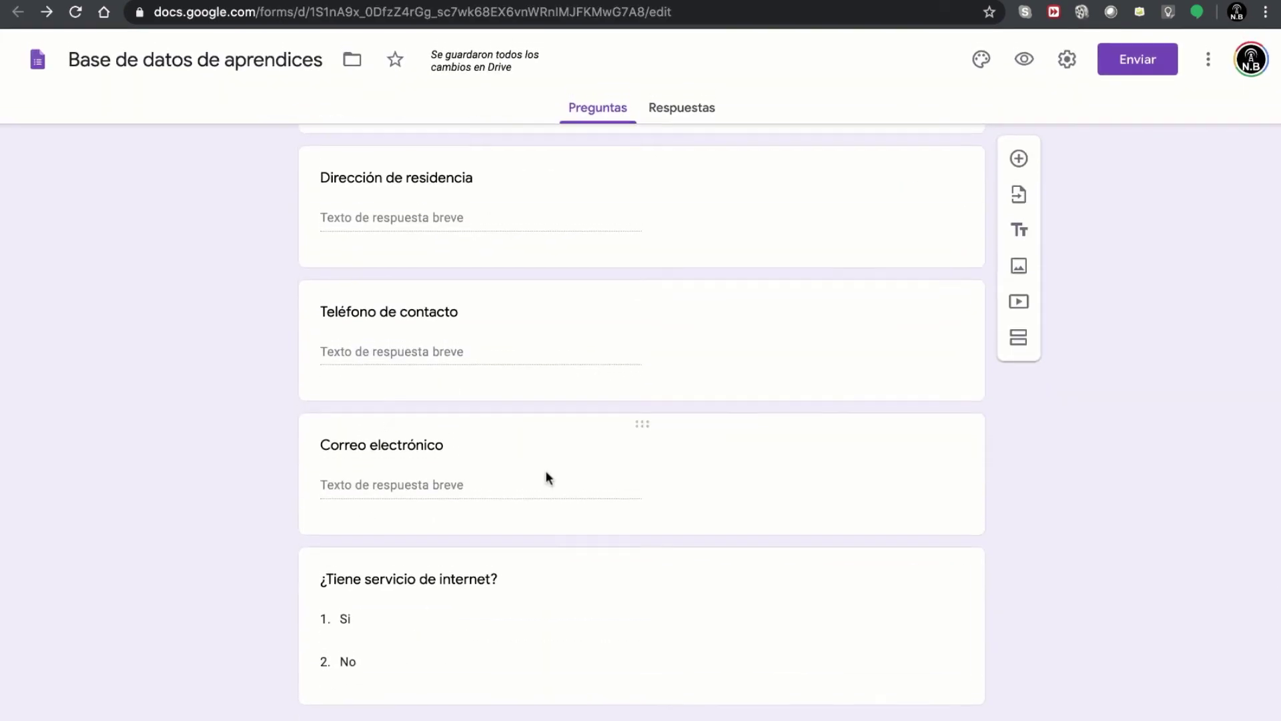
{"action": "left_click", "coordinate": [511, 667]}
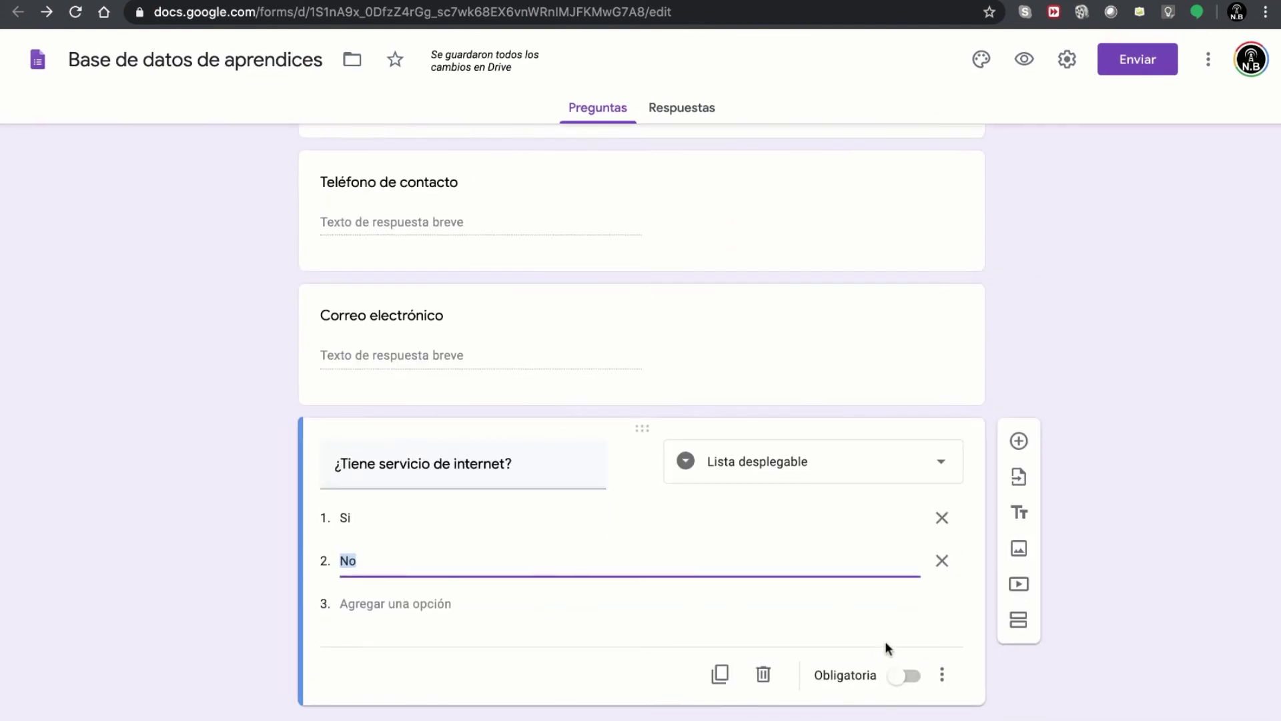
{"action": "left_click", "coordinate": [1019, 619]}
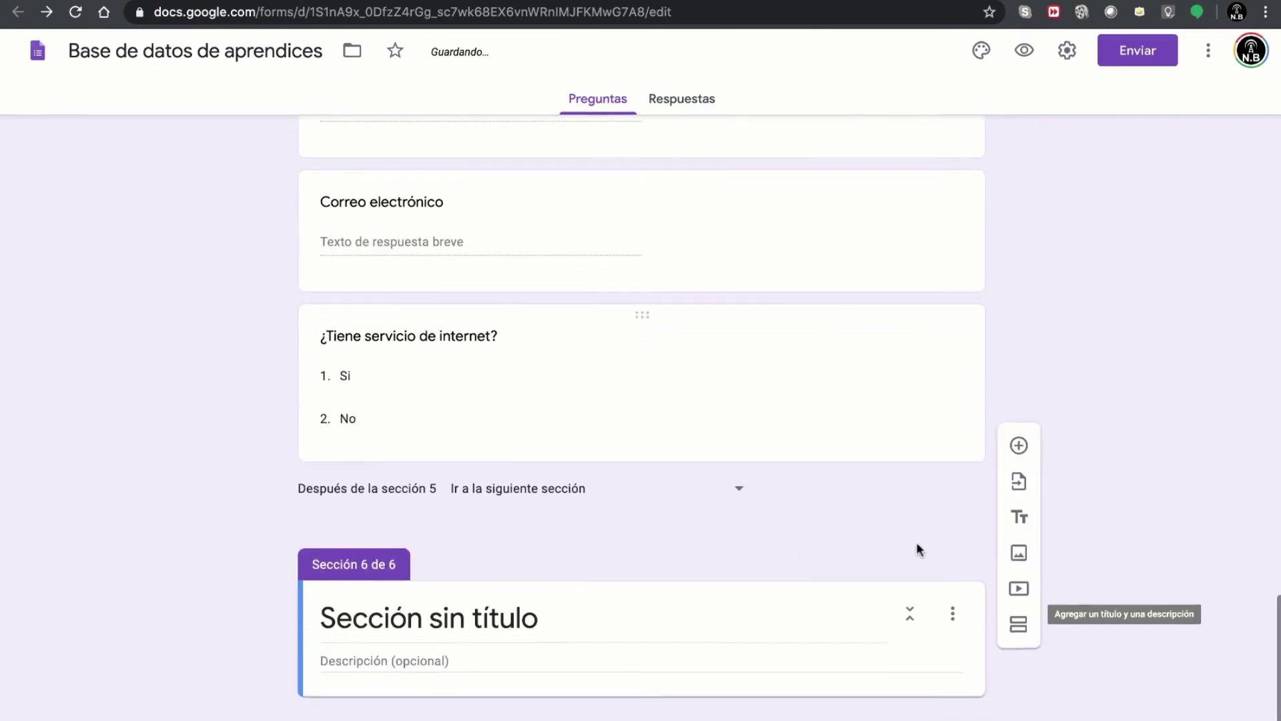
{"action": "left_click", "coordinate": [502, 634]}
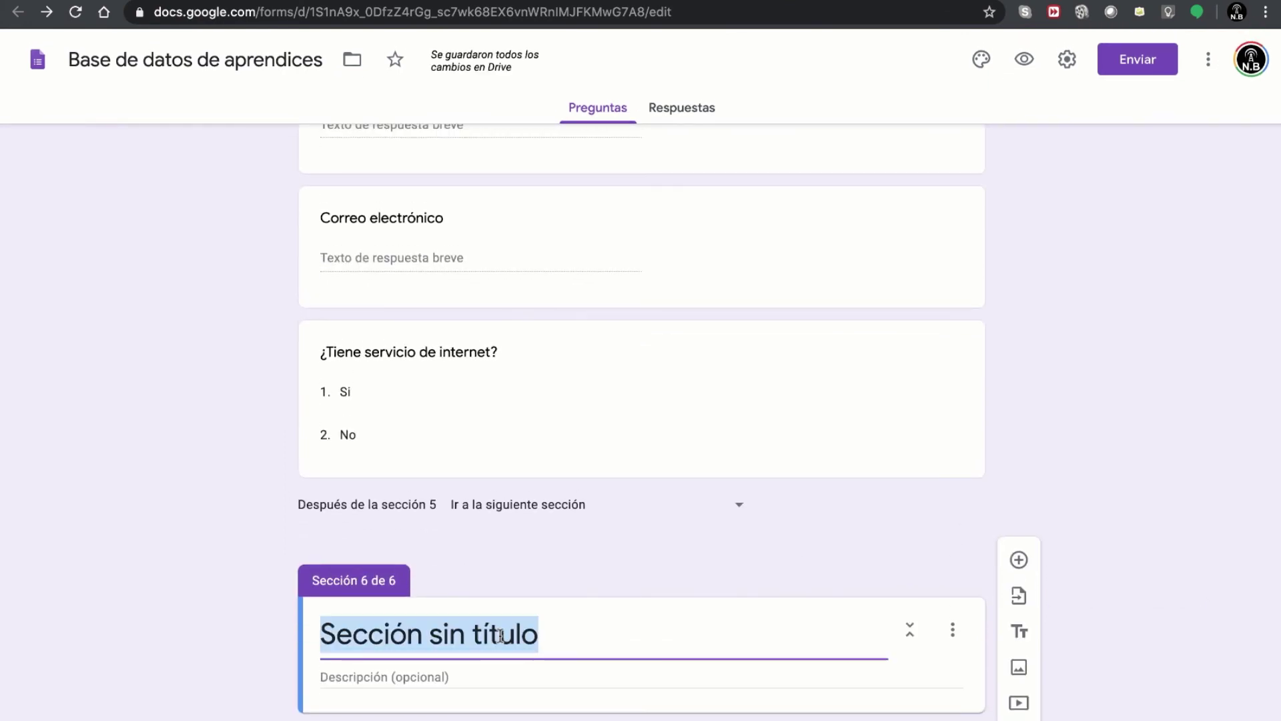
{"action": "type", "text": "C"}
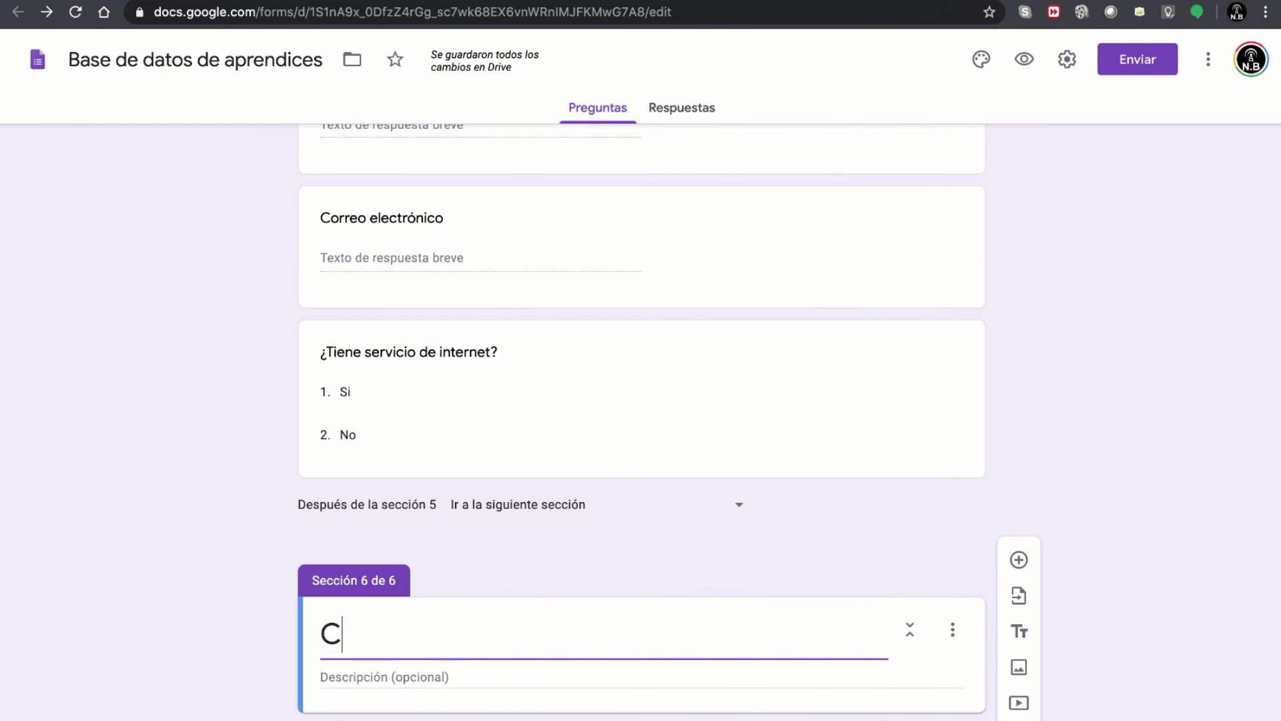
{"action": "type", "text": "onectividad"}
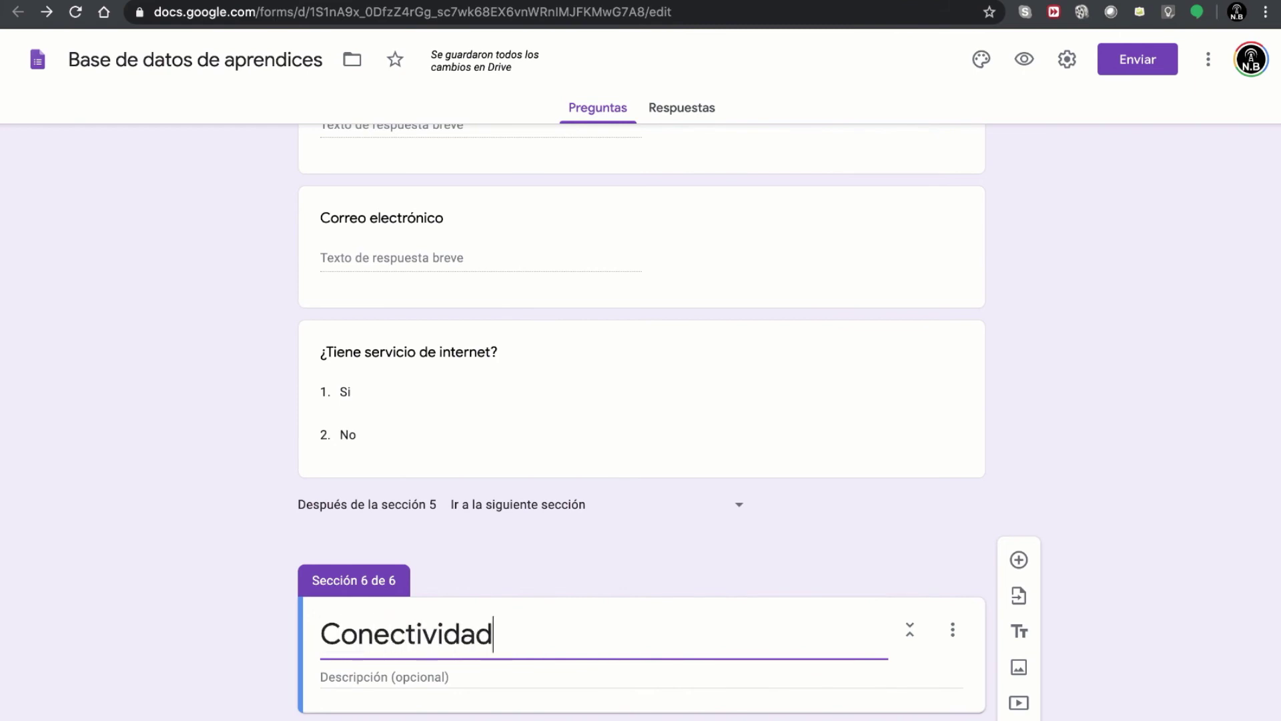
{"action": "scroll", "coordinate": [1094, 530], "scroll_direction": "down", "scroll_amount": 1}
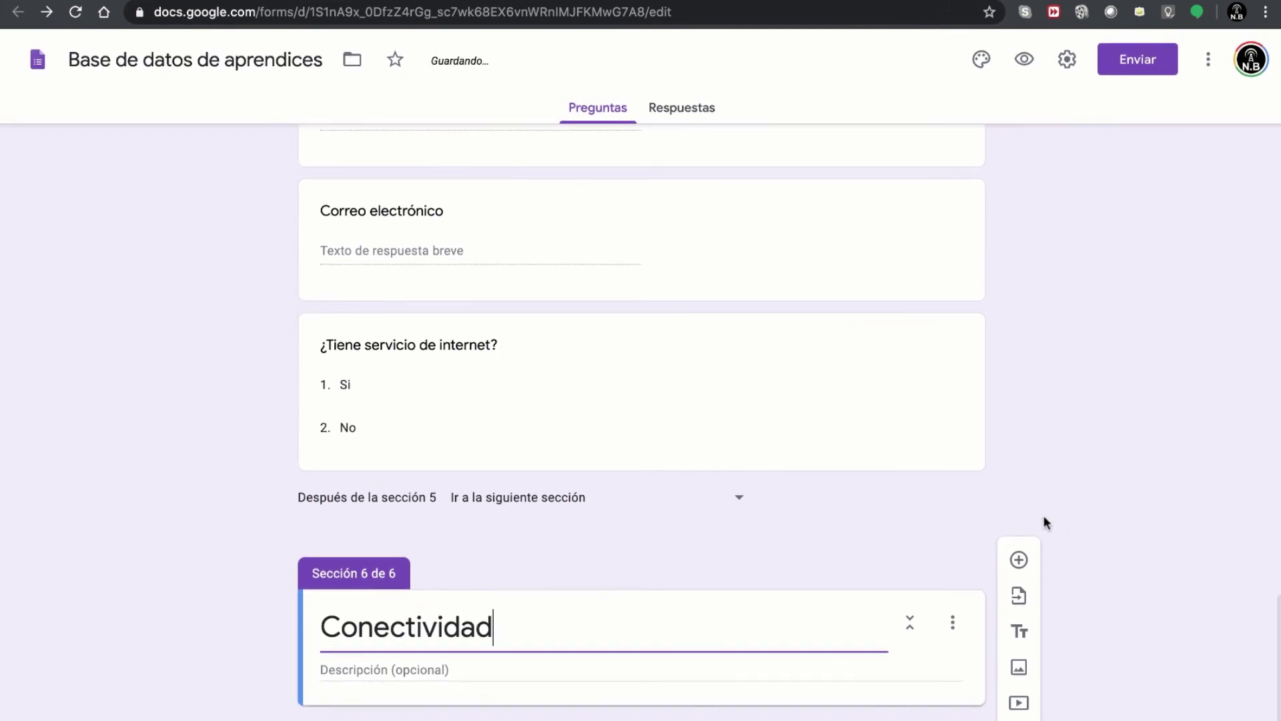
- Add a dropdown question titled 'Indique cuales' to the Conectividad section
{"action": "left_click", "coordinate": [1019, 560]}
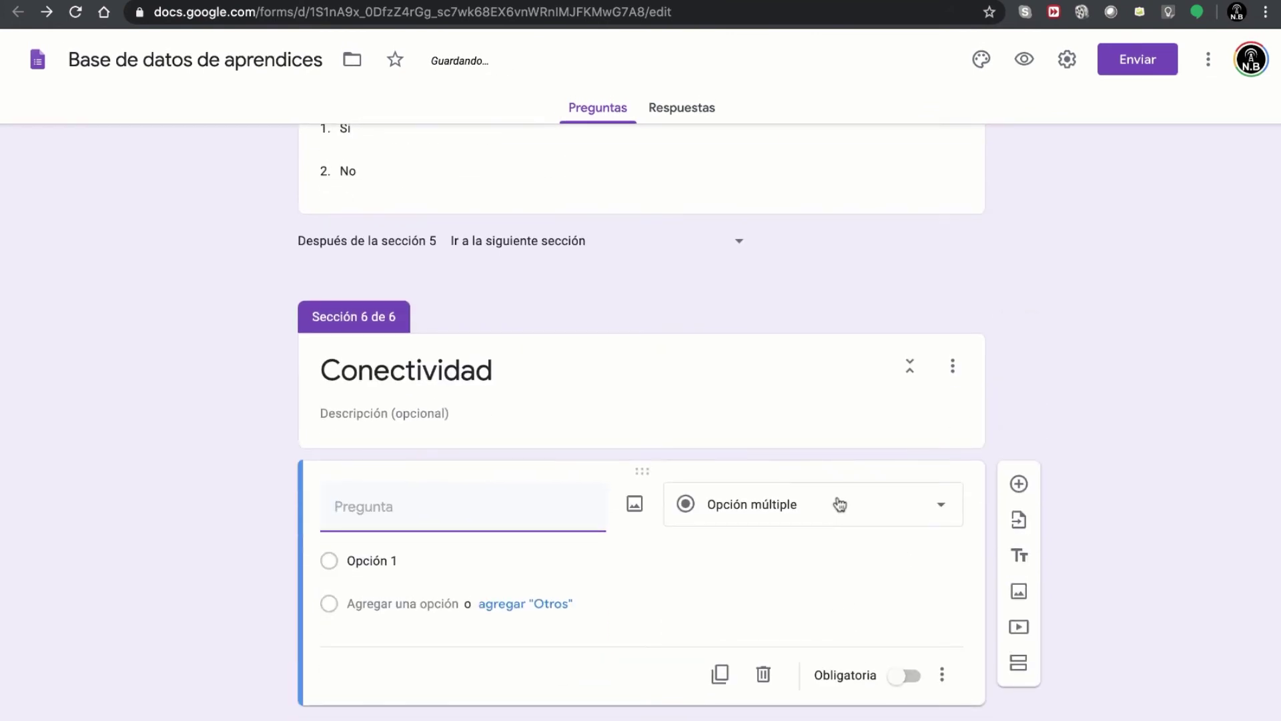
{"action": "left_click", "coordinate": [840, 511]}
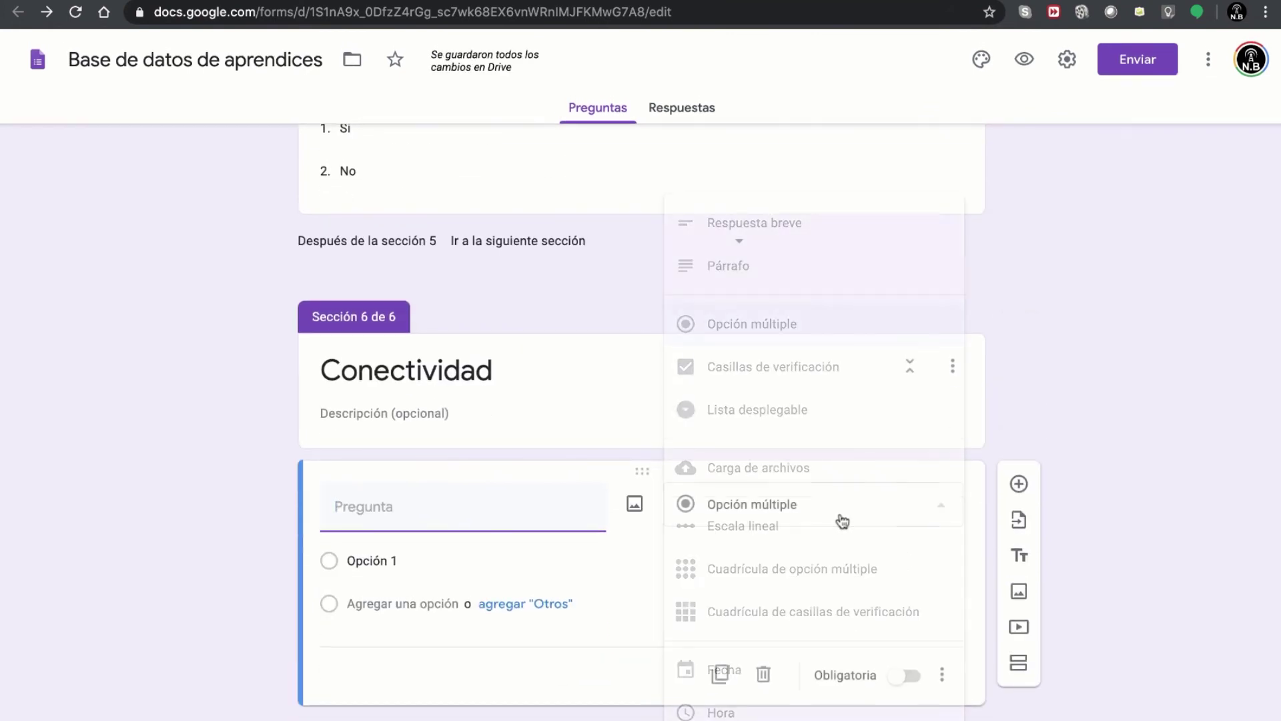
{"action": "left_click", "coordinate": [804, 427]}
{"action": "left_click", "coordinate": [493, 511]}
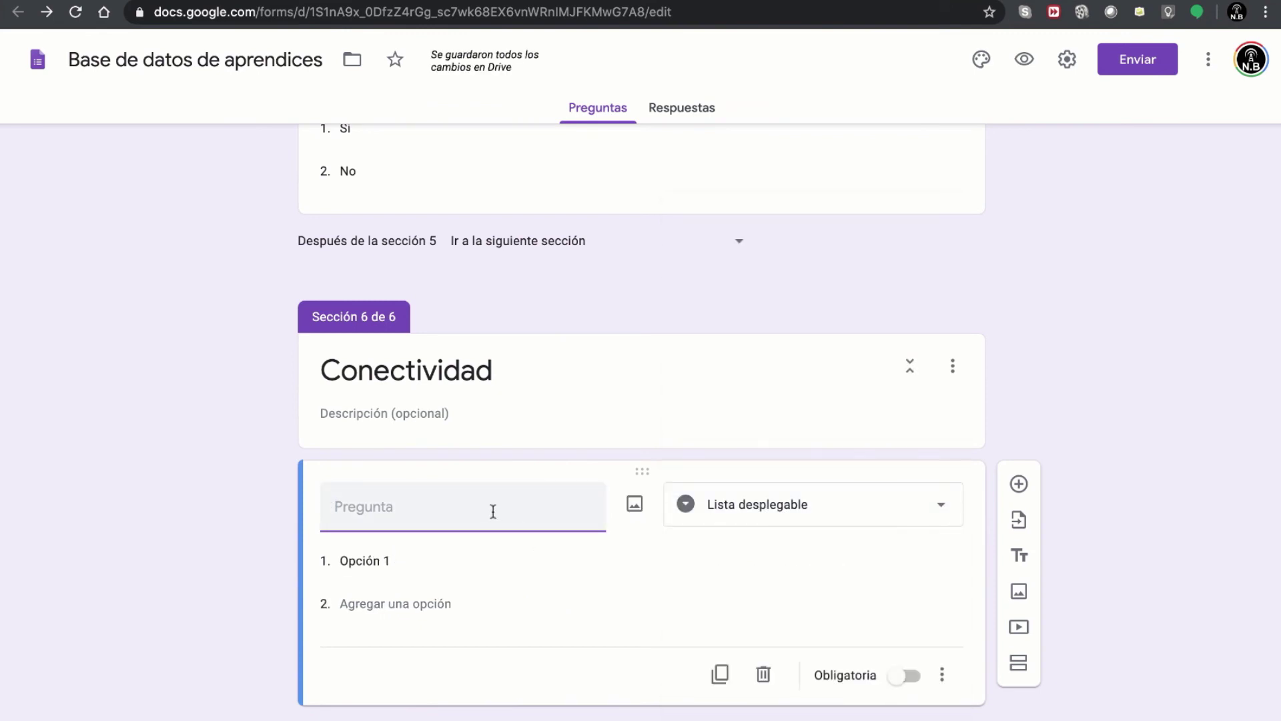
{"action": "type", "text": "Indique cuales"}
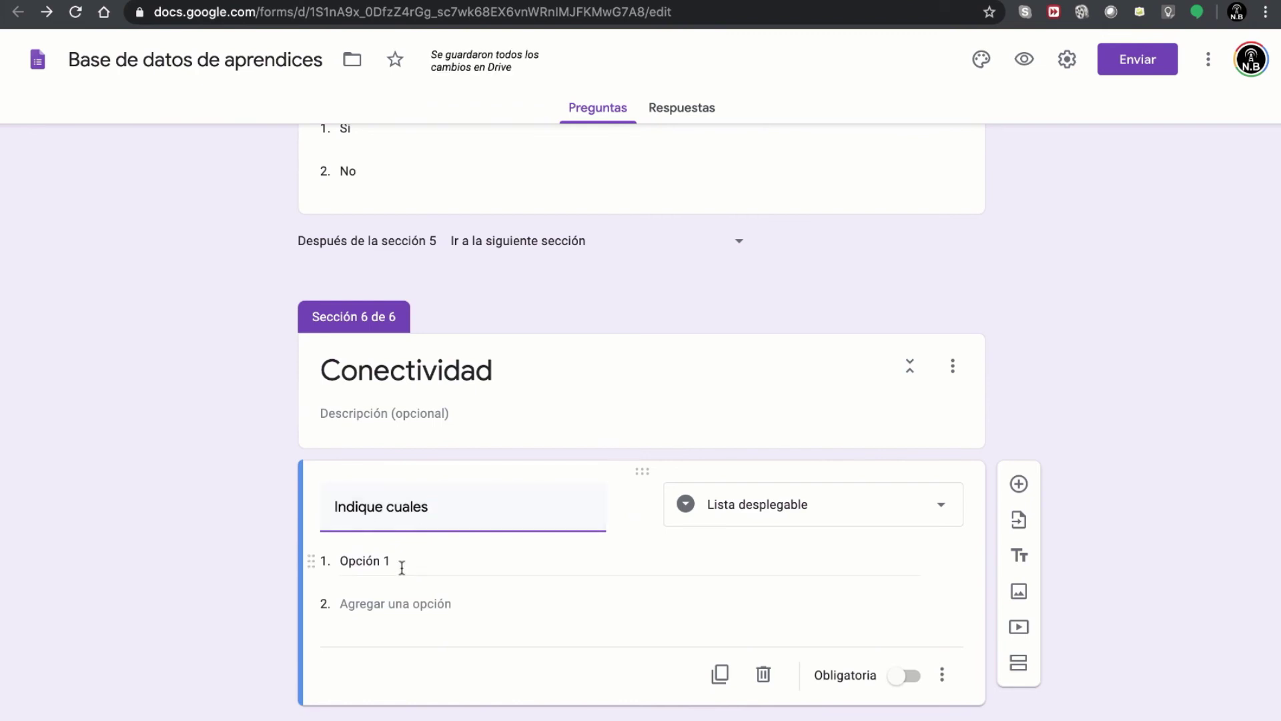
- Enter WIFI as the first option, checking it against the GoConqr mind map
{"action": "key", "text": "ctrl+Tab"}
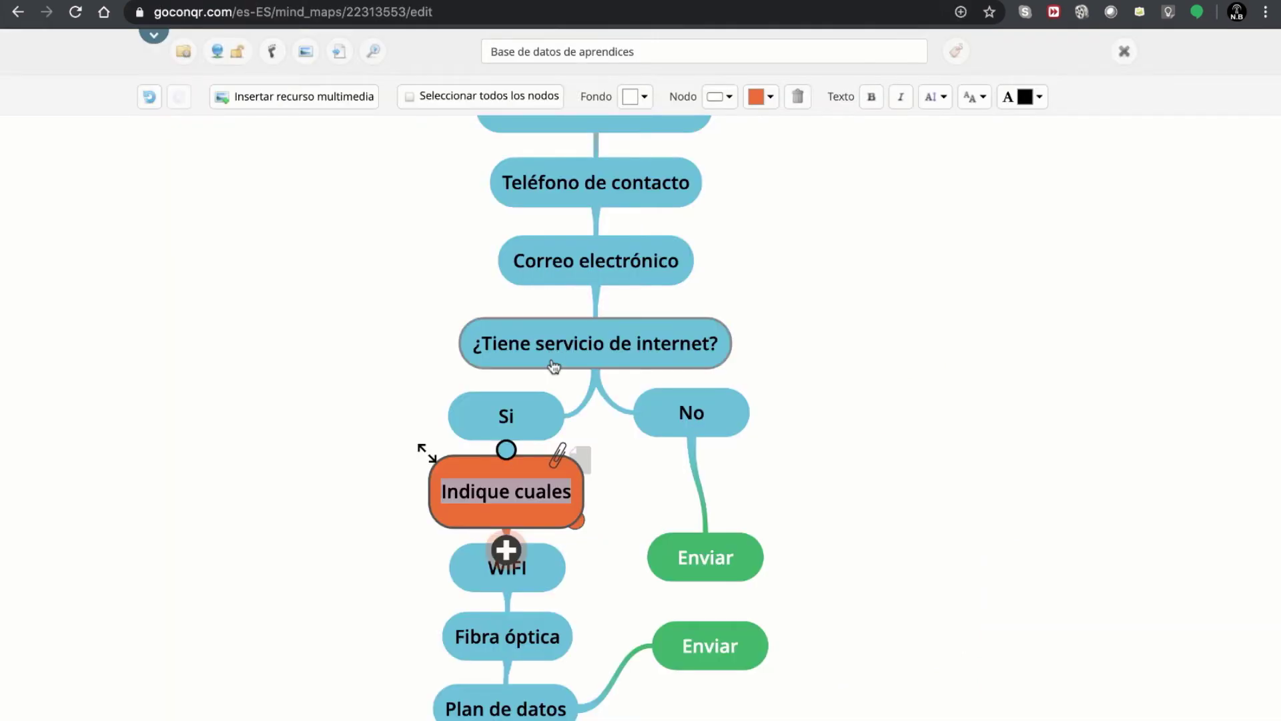
{"action": "left_click", "coordinate": [495, 569]}
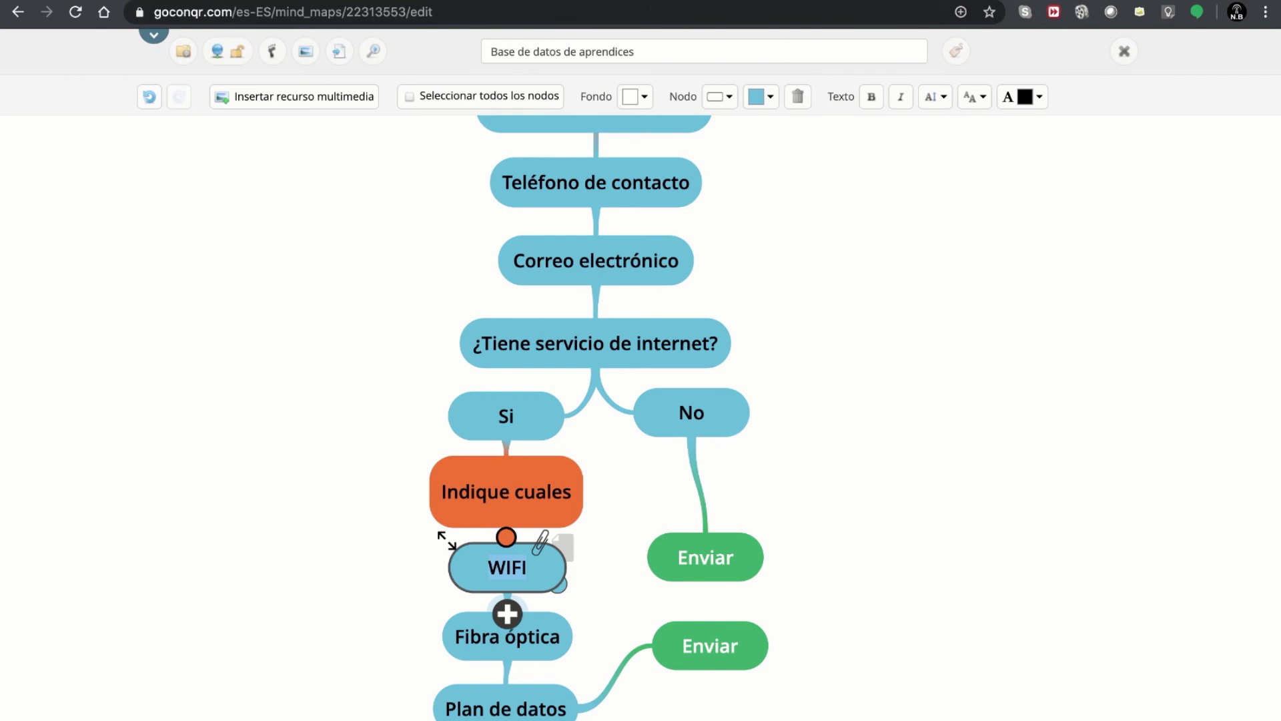
{"action": "left_click", "coordinate": [507, 2]}
{"action": "left_click", "coordinate": [486, 1]}
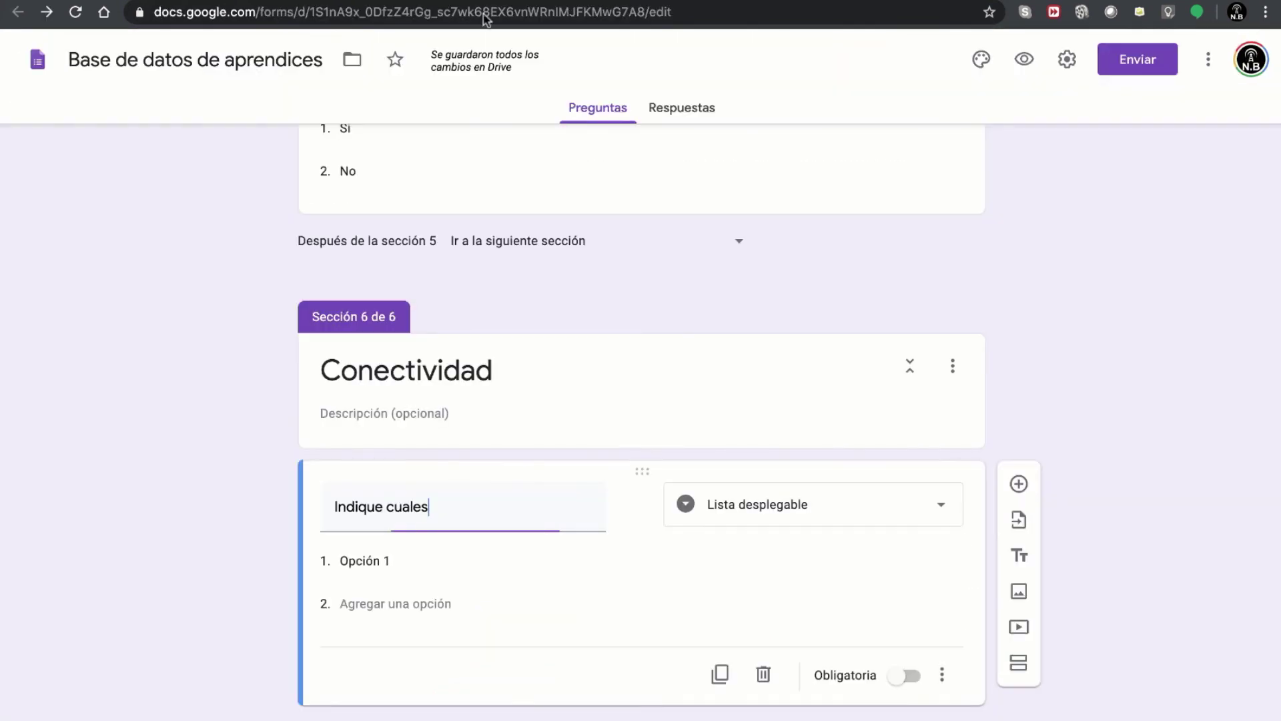
{"action": "left_click", "coordinate": [404, 566]}
{"action": "type", "text": "WIFI"}
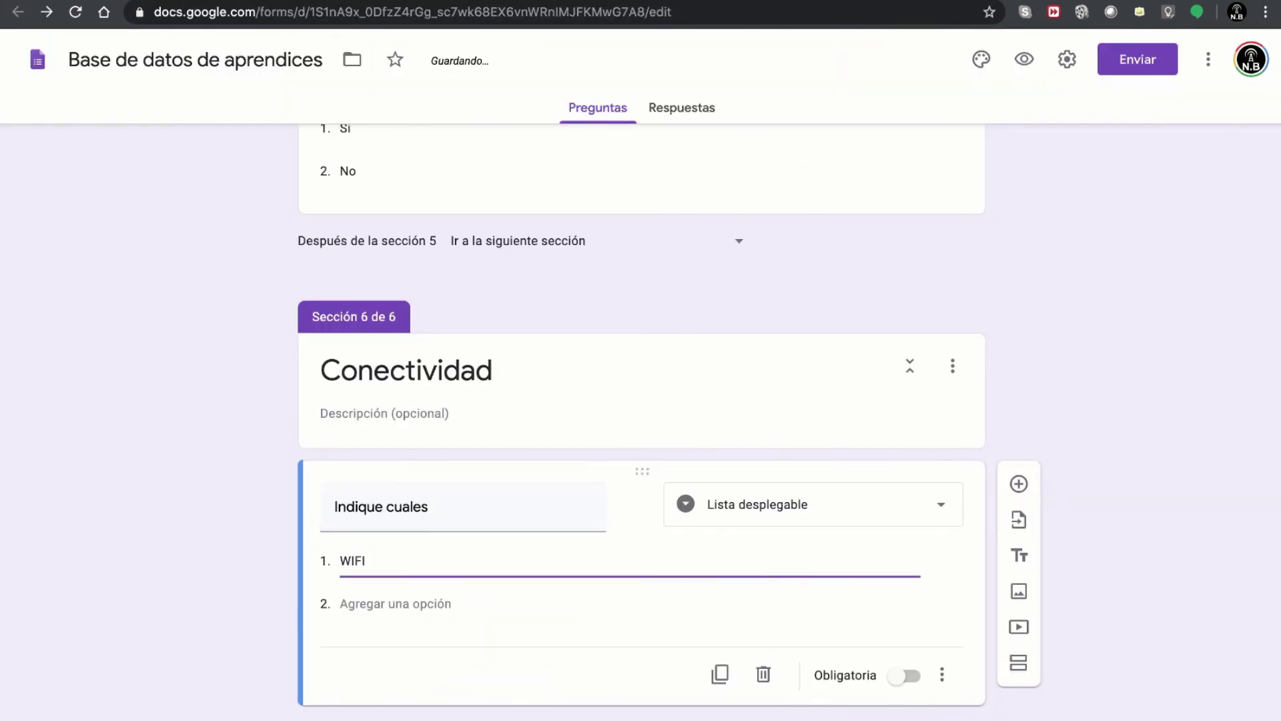
- Copy Fibra óptica and Plan de datos from the mind map as options and make it required
{"action": "key", "text": "ctrl+Tab"}
{"action": "left_click", "coordinate": [479, 634]}
{"action": "key", "text": "ctrl+c"}
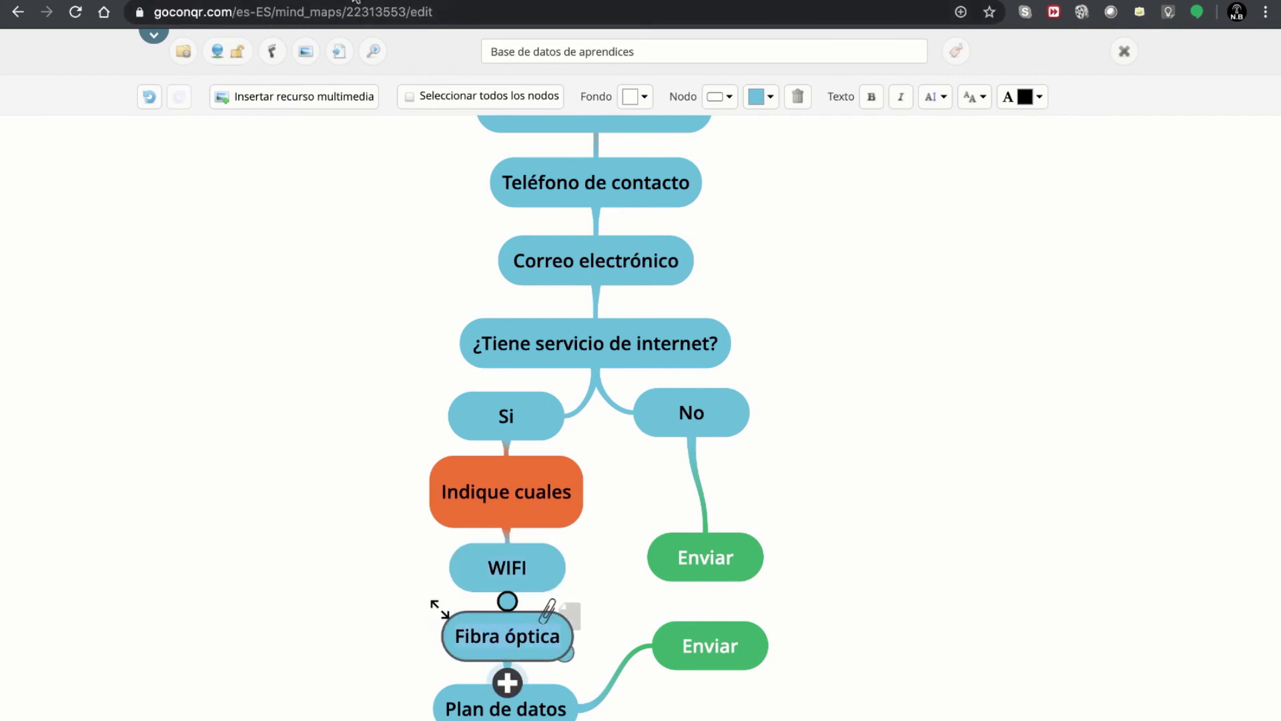
{"action": "key", "text": "ctrl+Tab"}
{"action": "key", "text": "ctrl+Tab"}
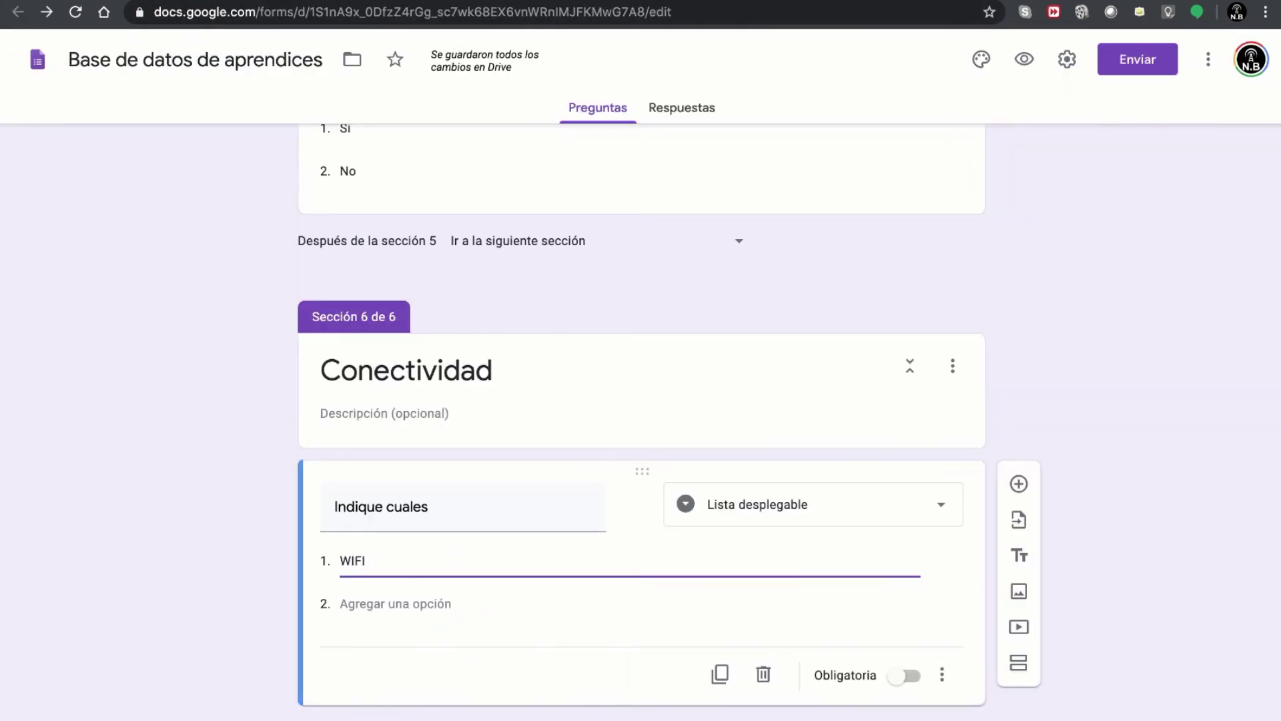
{"action": "left_click", "coordinate": [378, 603]}
{"action": "key", "text": "ctrl+v"}
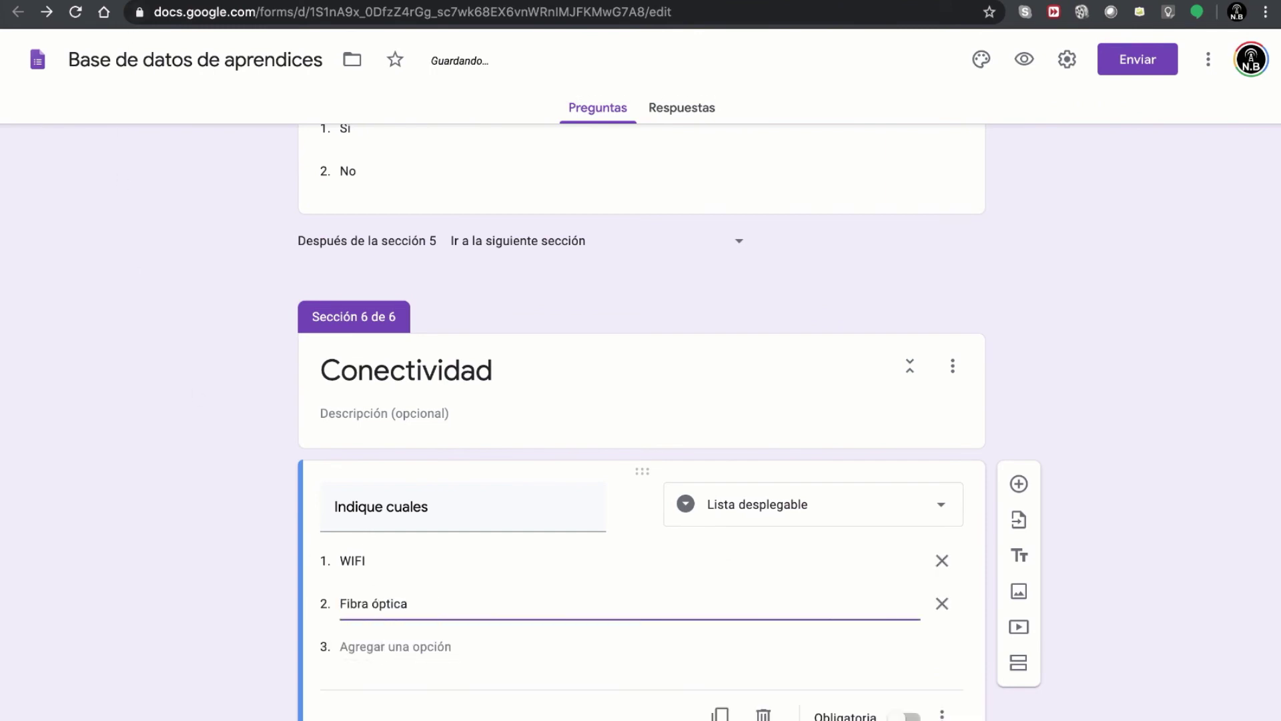
{"action": "key", "text": "ctrl+Tab"}
{"action": "left_click", "coordinate": [518, 709]}
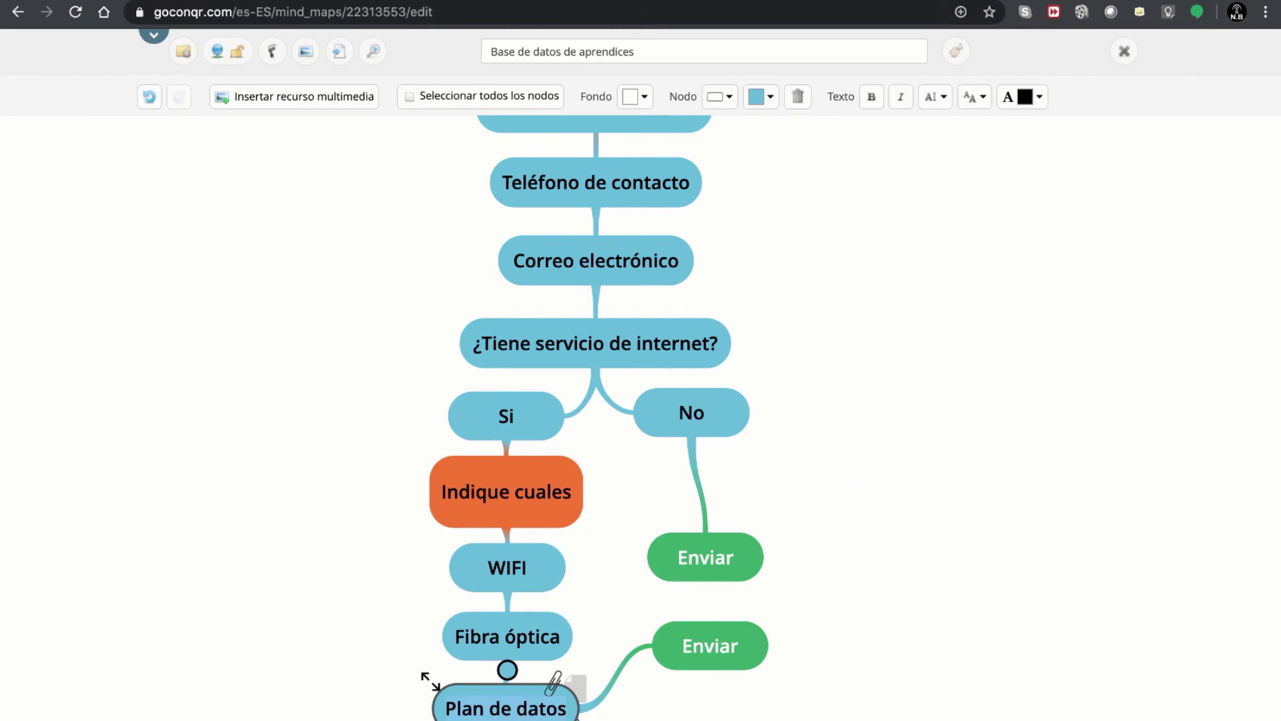
{"action": "key", "text": "ctrl+shift+Tab"}
{"action": "left_click", "coordinate": [361, 643]}
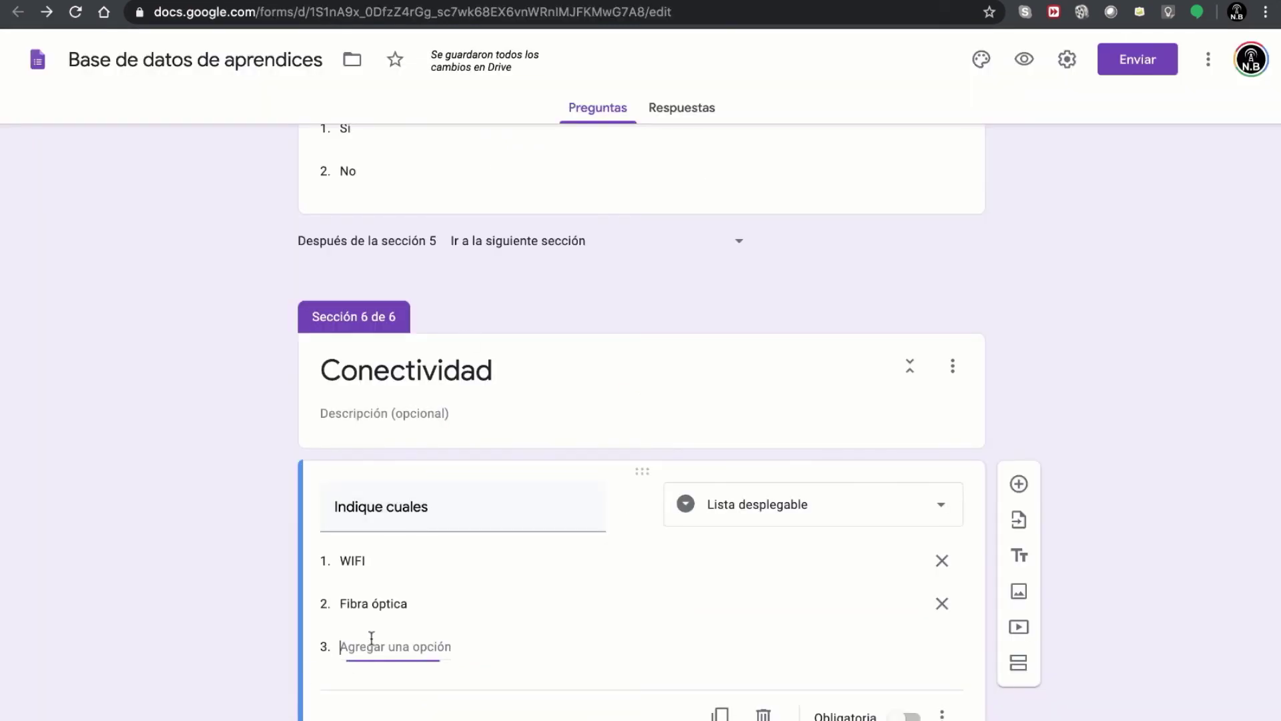
{"action": "type", "text": "Plan de datos"}
{"action": "scroll", "coordinate": [667, 608], "scroll_direction": "down", "scroll_amount": 2}
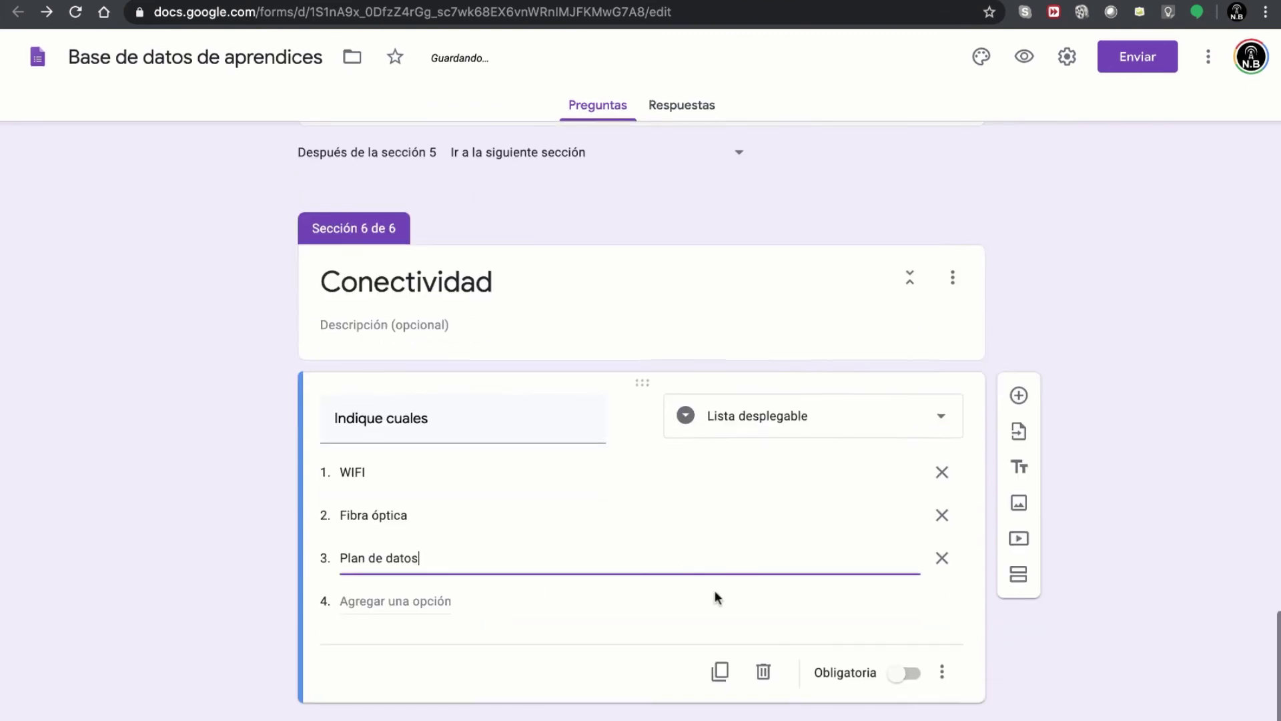
{"action": "left_click", "coordinate": [858, 676]}
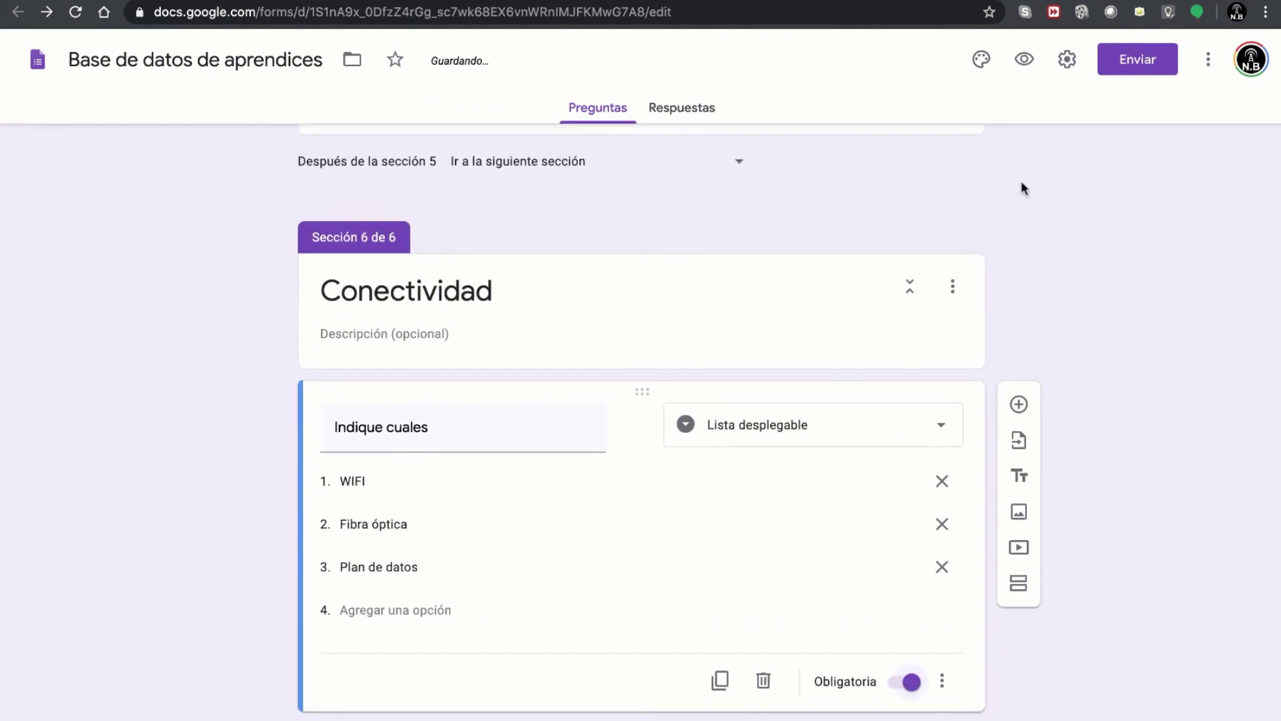
- Preview the form, picking Grupo C and 1 Aprendiz C to reach Datos de contacto
{"action": "left_click", "coordinate": [1023, 61]}
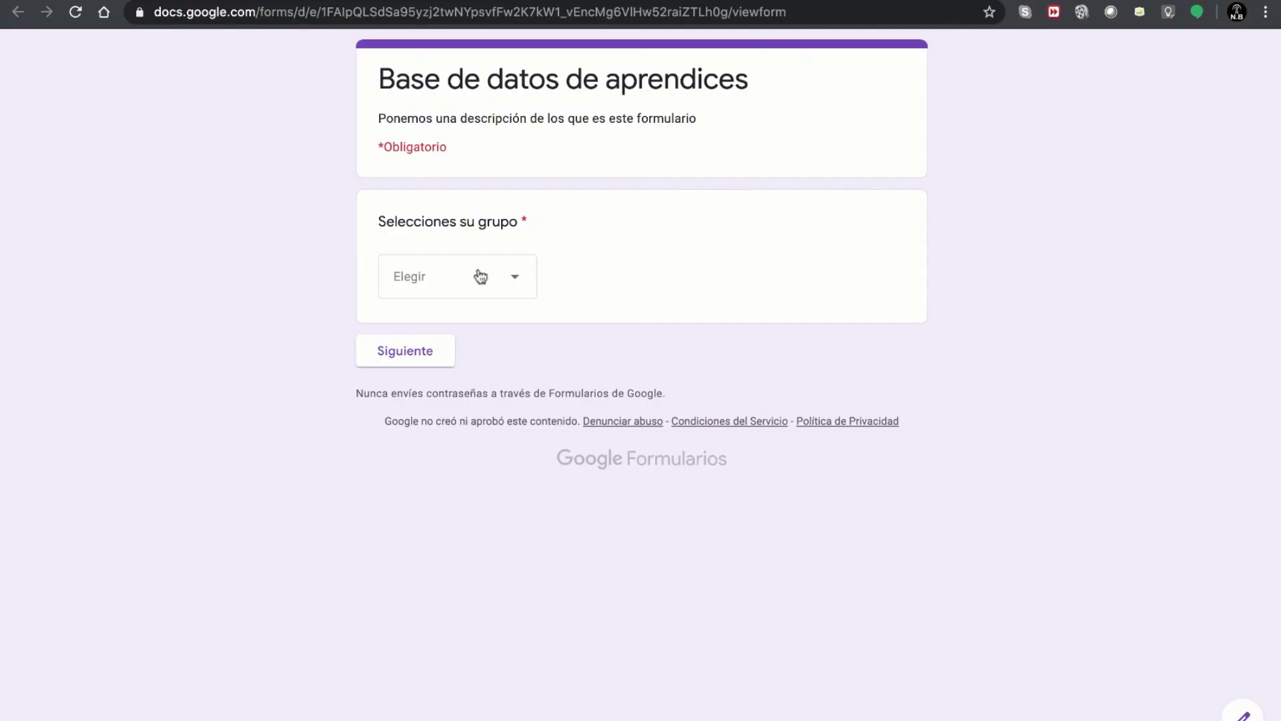
{"action": "left_click", "coordinate": [481, 277]}
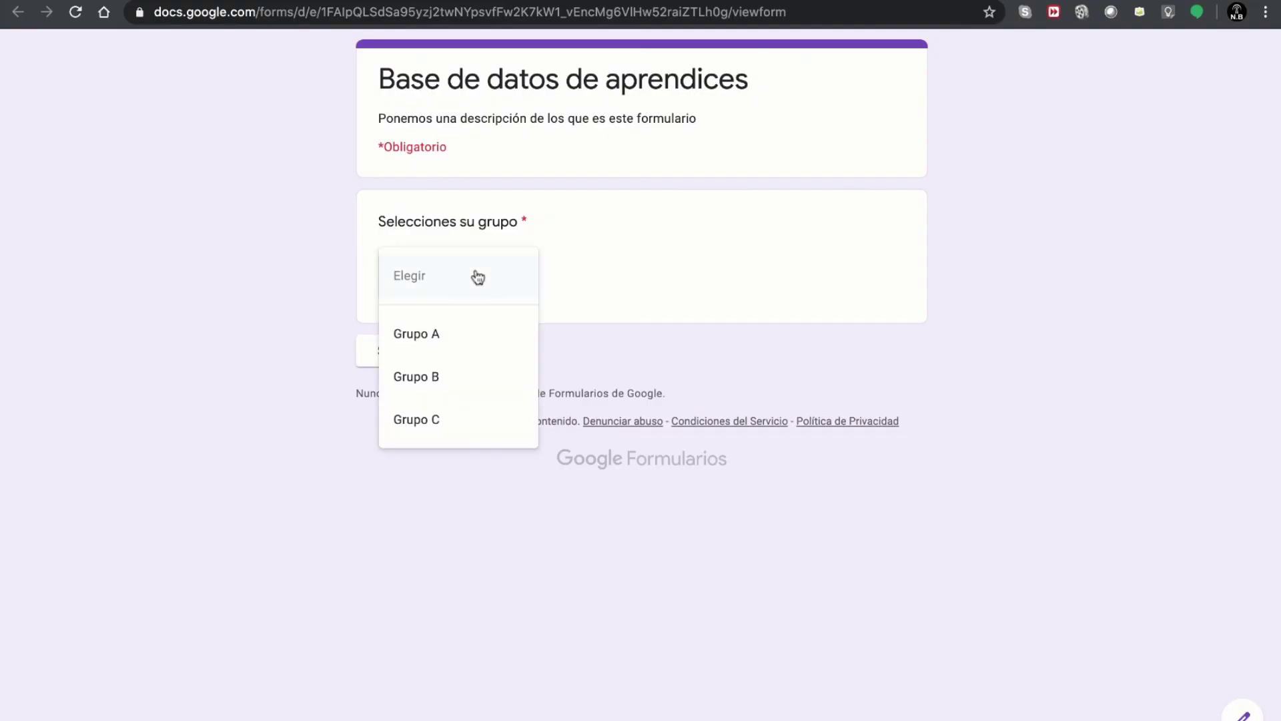
{"action": "left_click", "coordinate": [444, 435]}
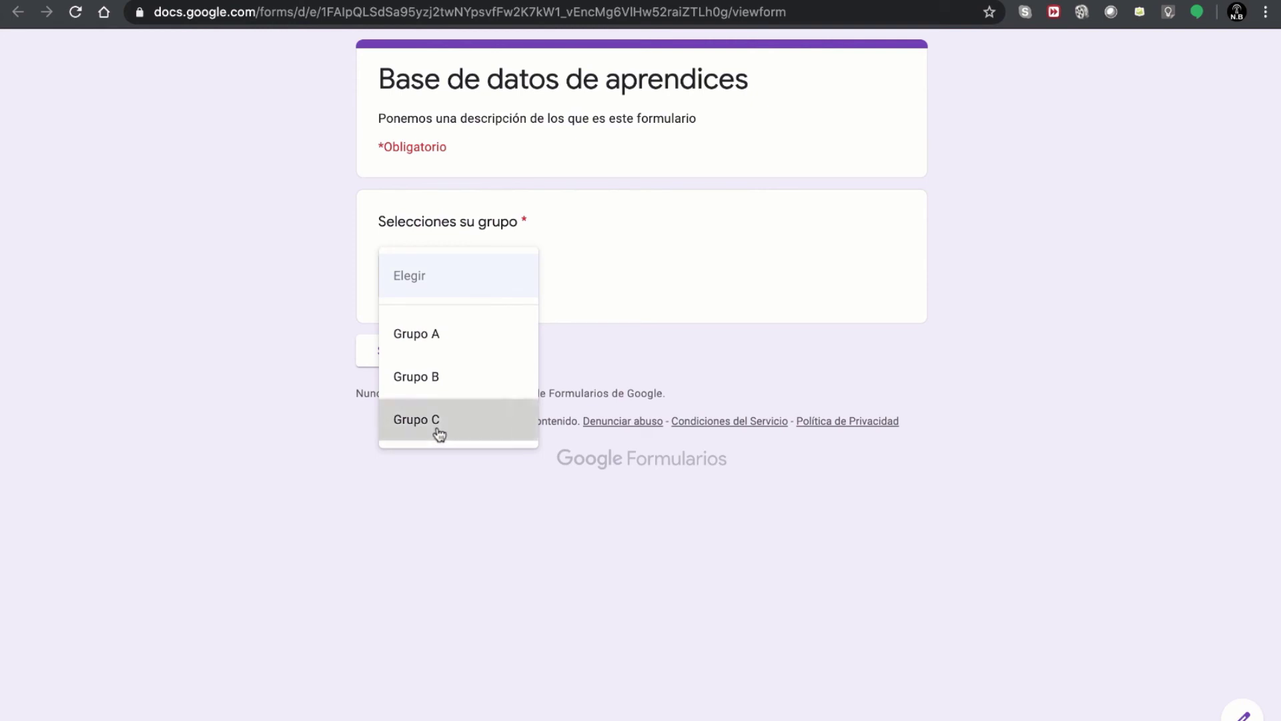
{"action": "left_click", "coordinate": [404, 364]}
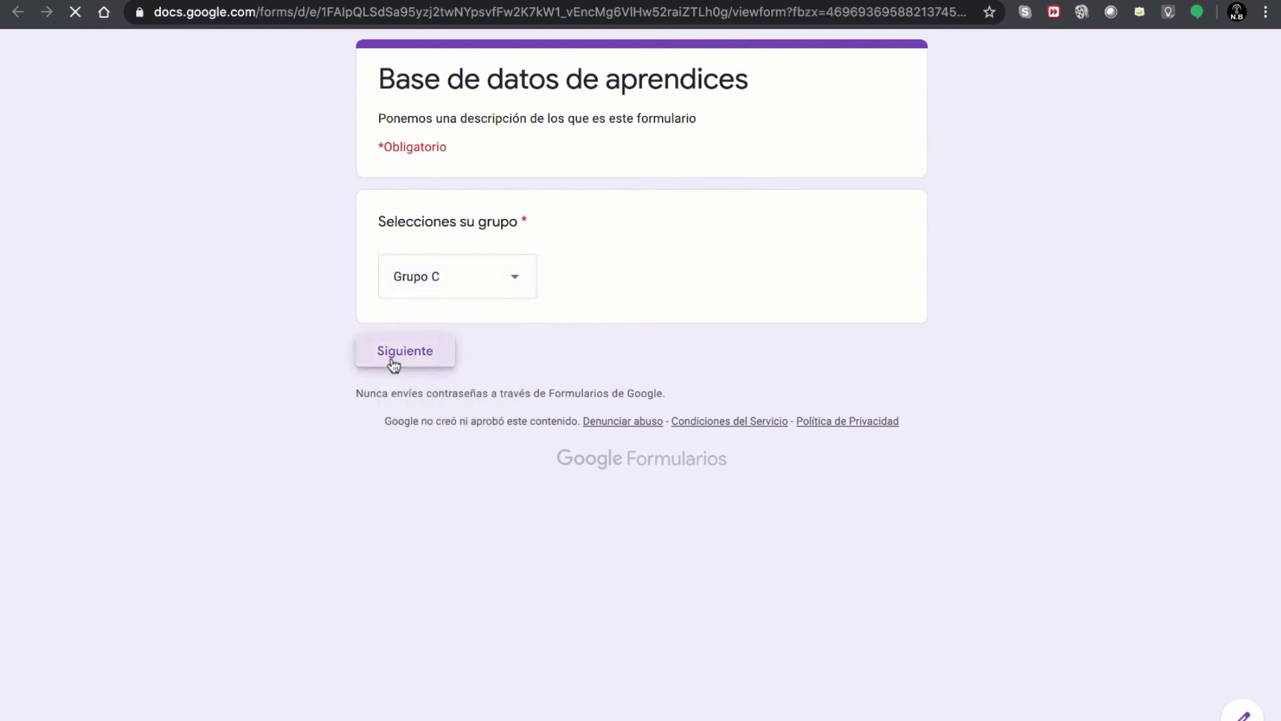
{"action": "left_click", "coordinate": [415, 295]}
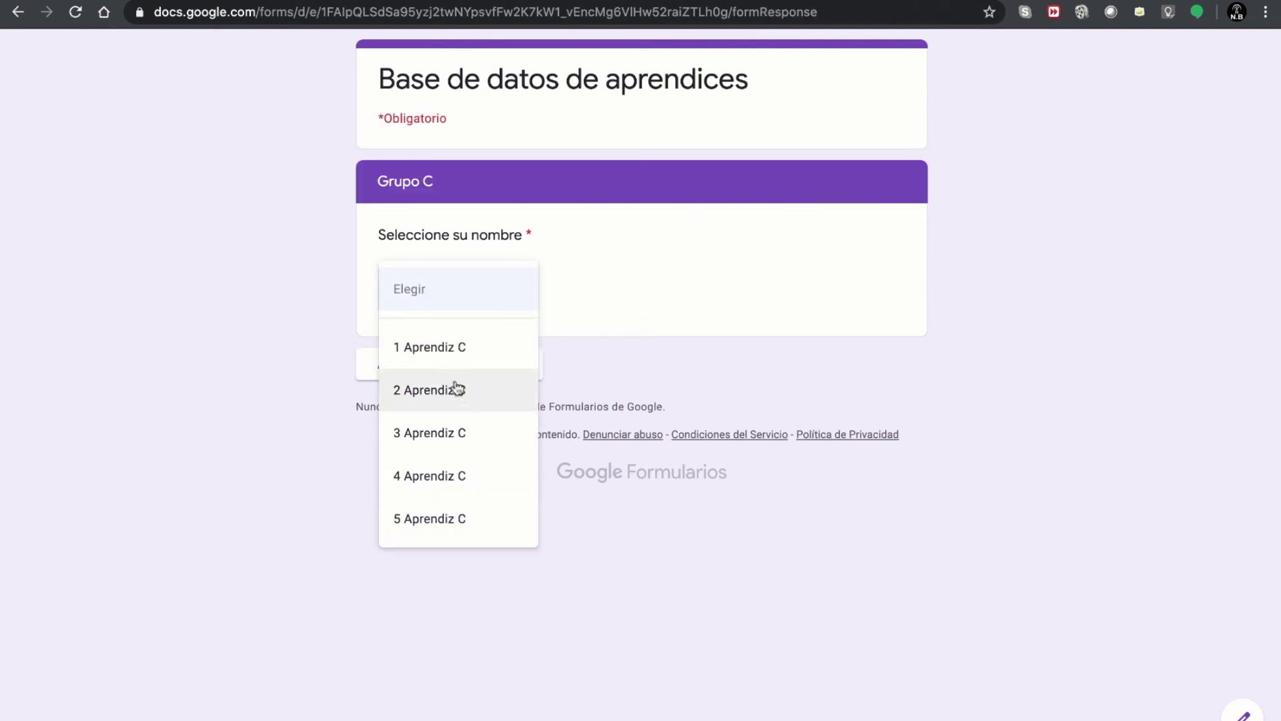
{"action": "left_click", "coordinate": [427, 347]}
{"action": "left_click", "coordinate": [469, 374]}
- Answer Si to the internet question and advance to the Conectividad section
{"action": "left_click", "coordinate": [462, 254]}
{"action": "scroll", "coordinate": [559, 427], "scroll_direction": "down", "scroll_amount": 2}
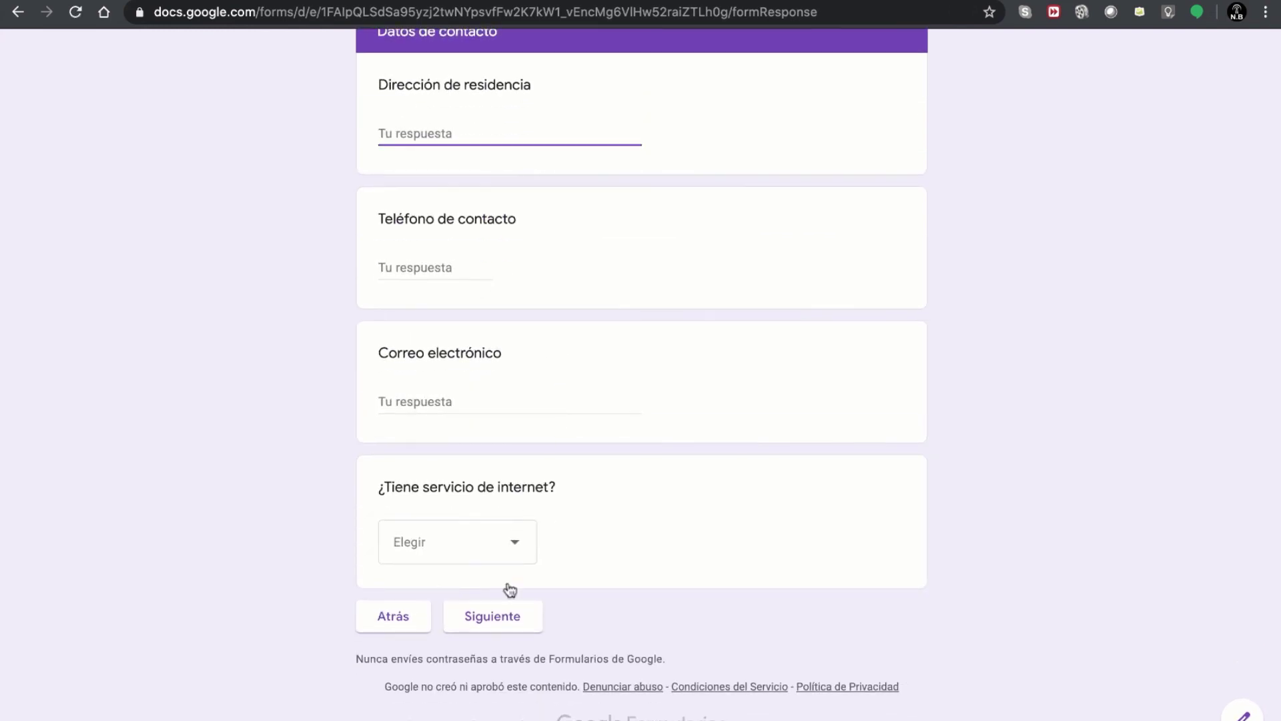
{"action": "left_click", "coordinate": [474, 564]}
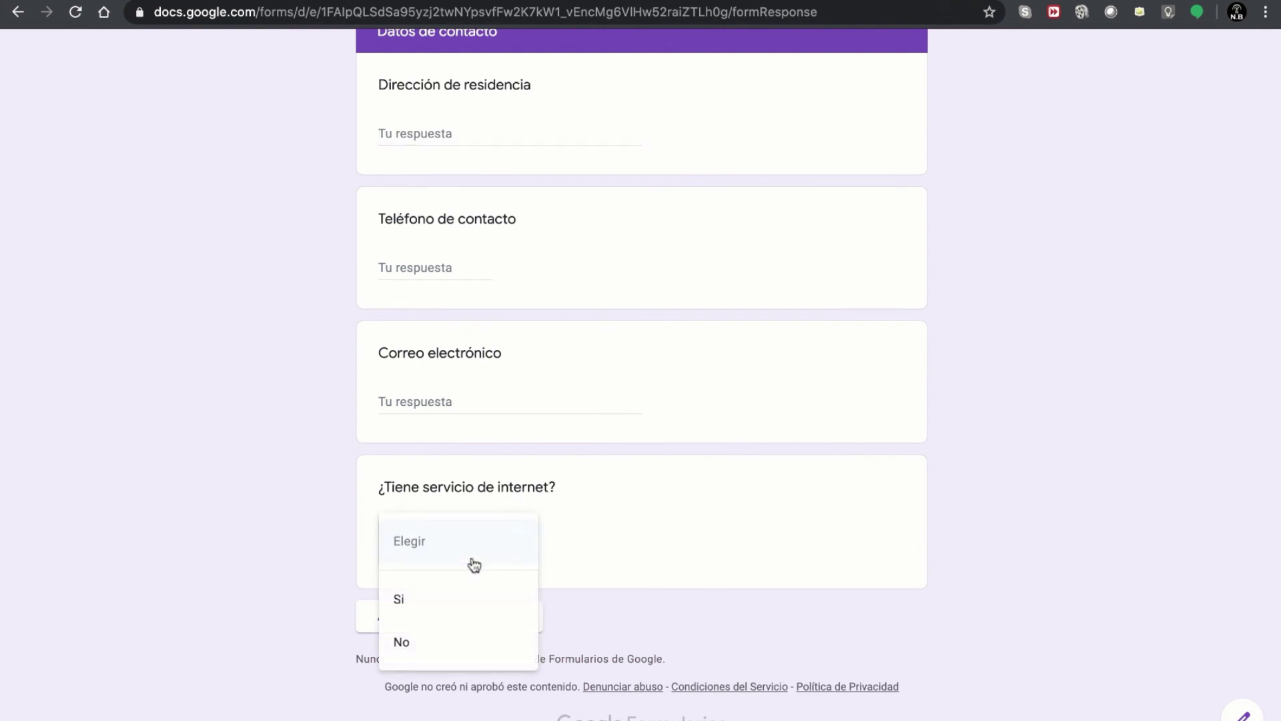
{"action": "left_click", "coordinate": [419, 606]}
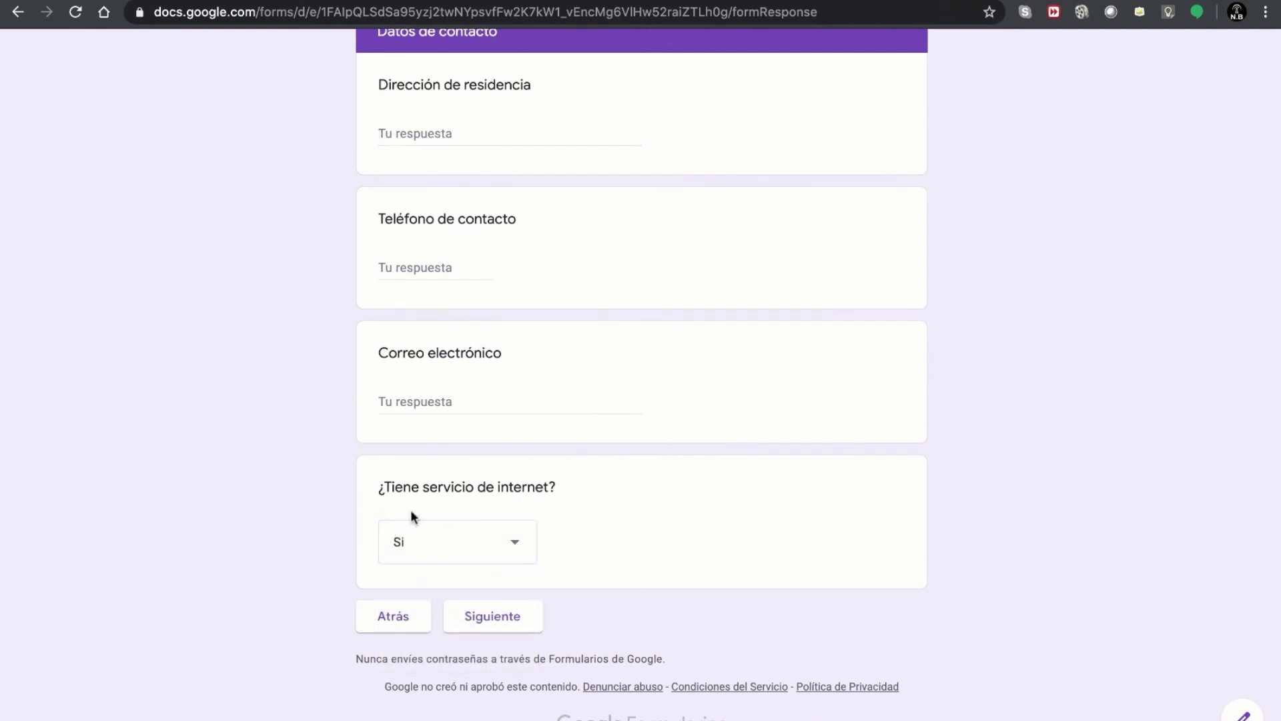
{"action": "left_click", "coordinate": [477, 618]}
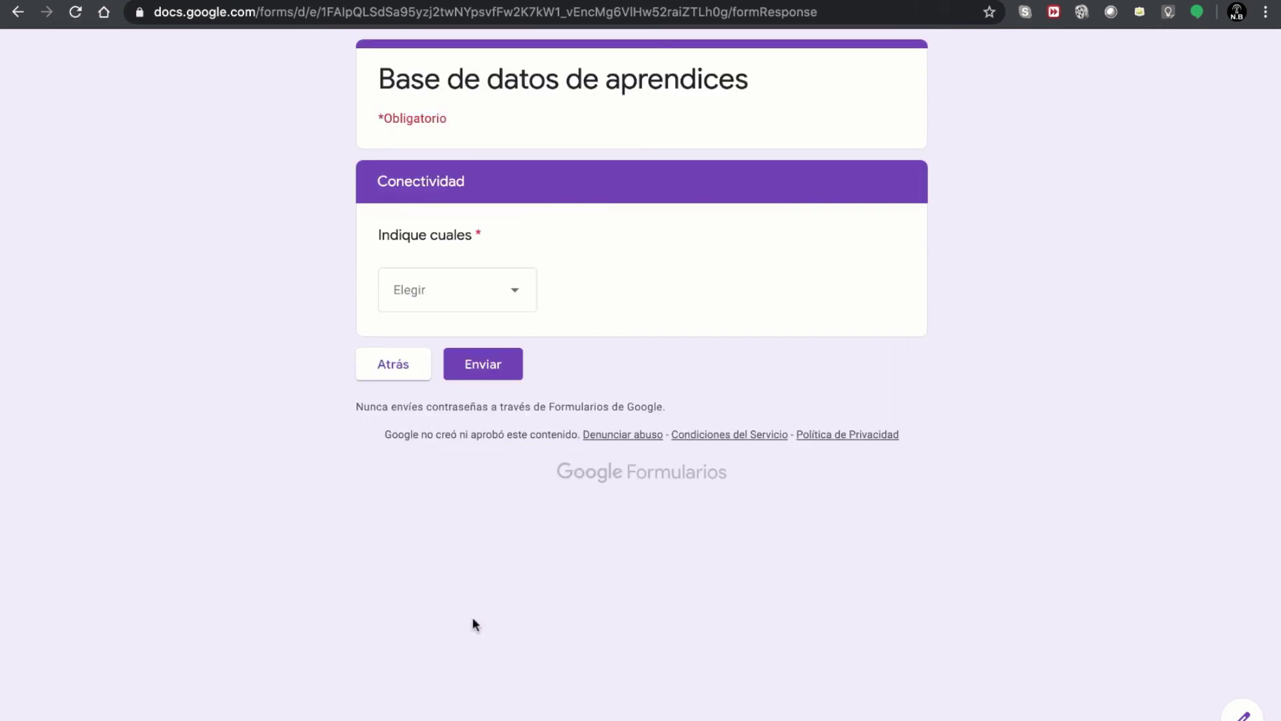
- Go back to Datos de contacto in the preview, then return to the form editor
{"action": "left_click", "coordinate": [393, 366]}
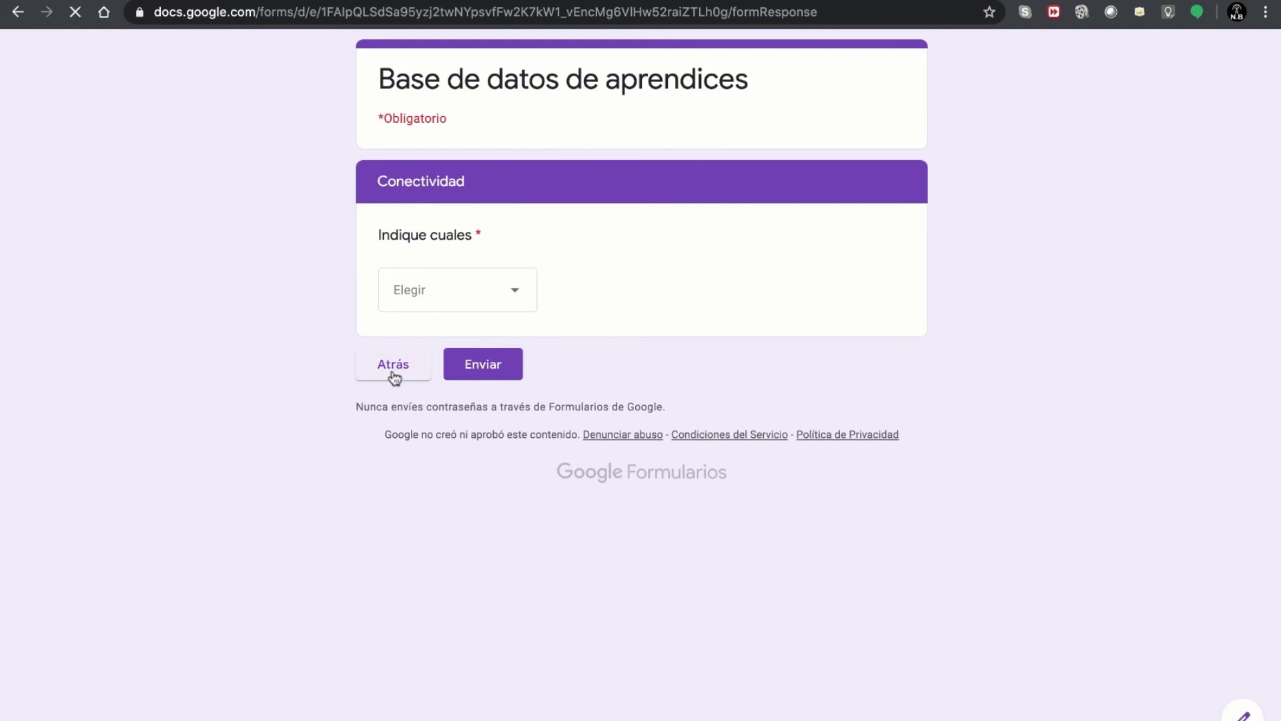
{"action": "scroll", "coordinate": [667, 430], "scroll_direction": "down", "scroll_amount": 2}
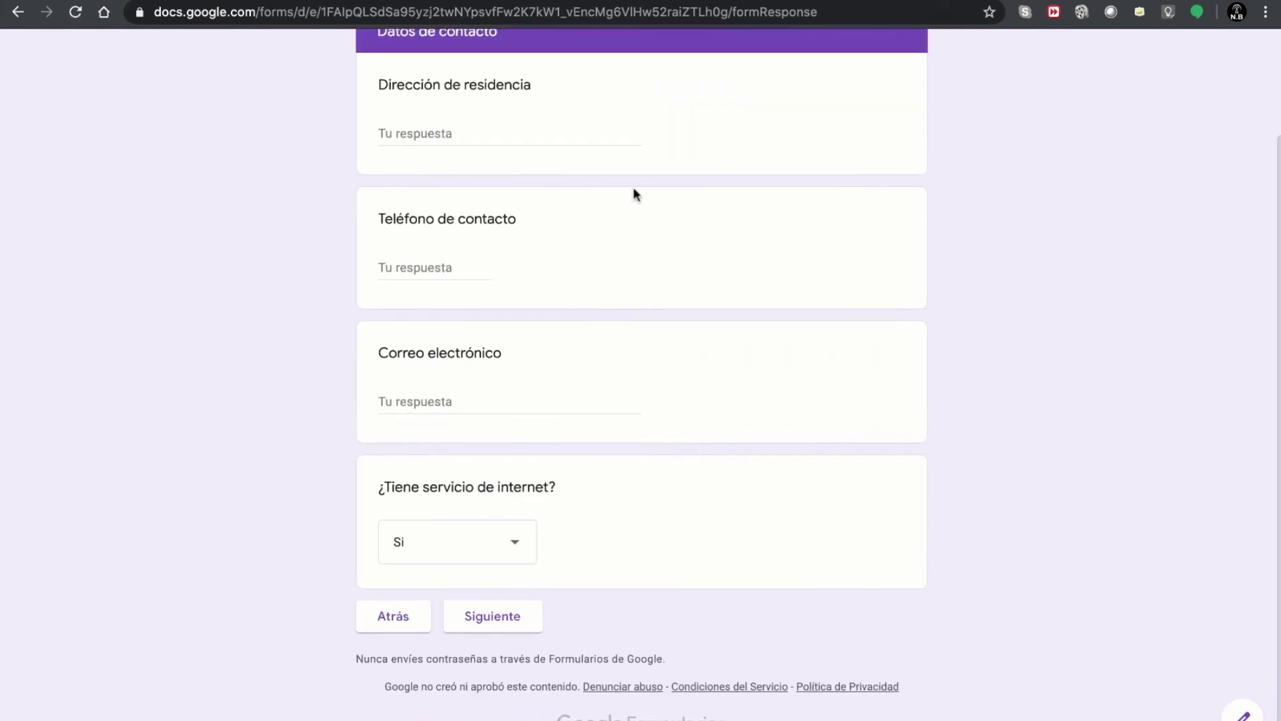
{"action": "scroll", "coordinate": [597, 142], "scroll_direction": "up", "scroll_amount": 2}
{"action": "scroll", "coordinate": [595, 137], "scroll_direction": "up", "scroll_amount": 1}
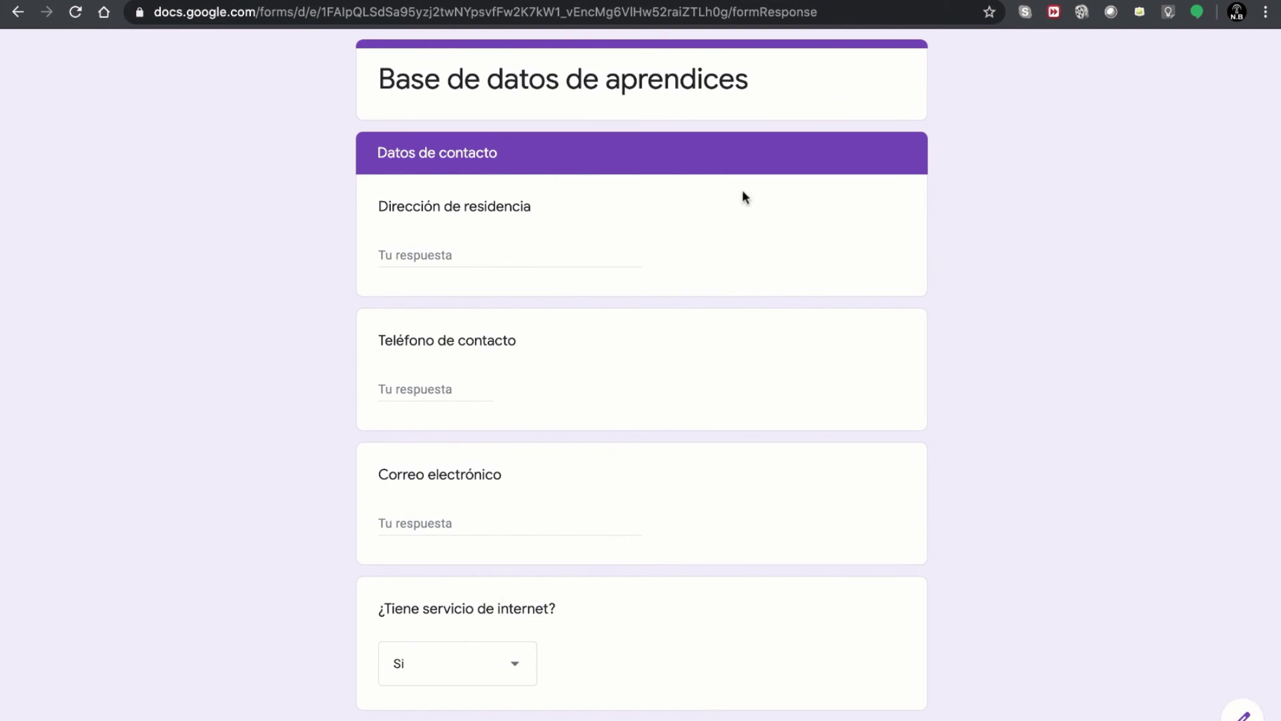
{"action": "scroll", "coordinate": [894, 499], "scroll_direction": "down", "scroll_amount": 2}
{"action": "scroll", "coordinate": [884, 483], "scroll_direction": "up", "scroll_amount": 2}
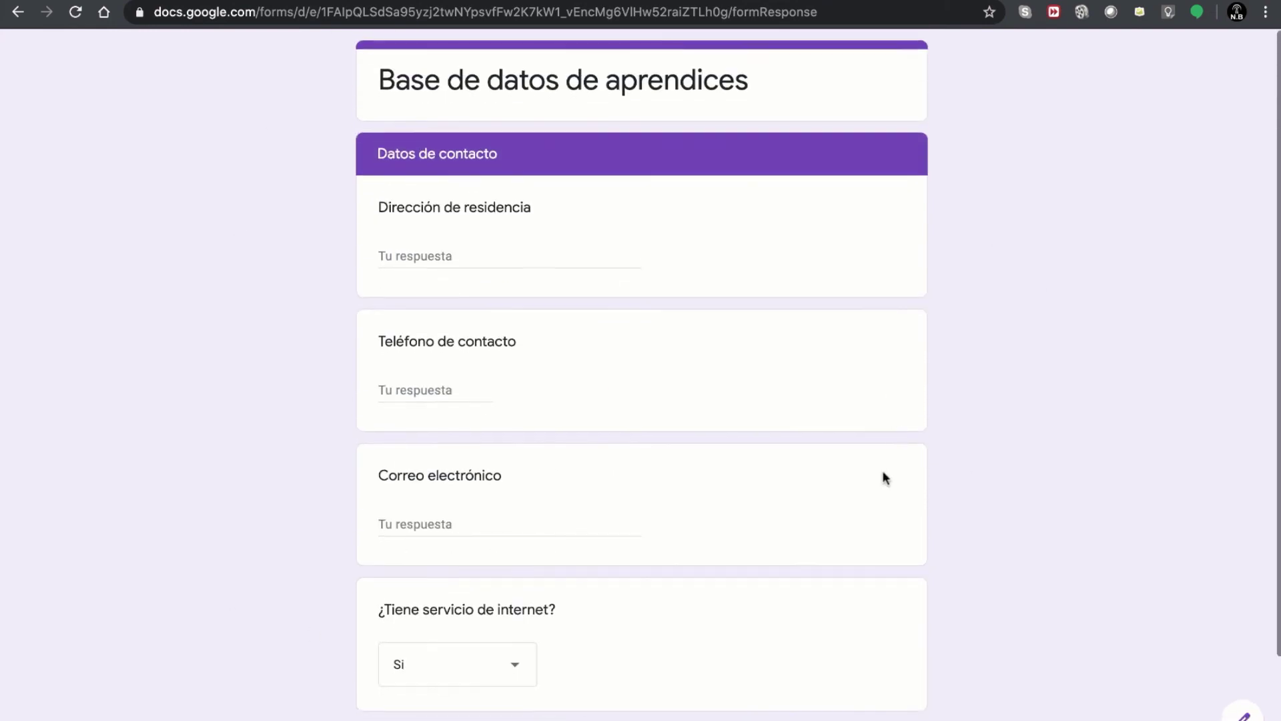
{"action": "key", "text": "ctrl+shift+Tab"}
{"action": "scroll", "coordinate": [688, 462], "scroll_direction": "down", "scroll_amount": 1}
{"action": "scroll", "coordinate": [686, 459], "scroll_direction": "up", "scroll_amount": 5}
- Make the Dirección de residencia and Teléfono de contacto questions required
{"action": "scroll", "coordinate": [686, 459], "scroll_direction": "up", "scroll_amount": 2}
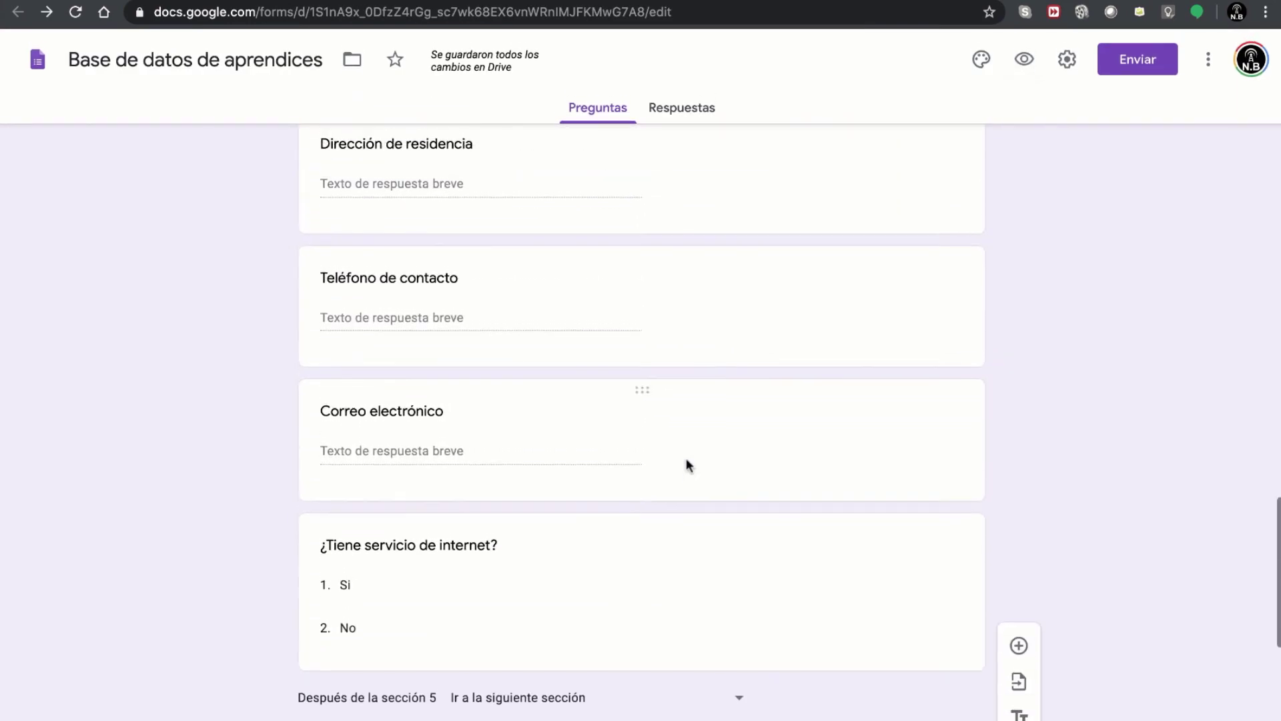
{"action": "scroll", "coordinate": [686, 459], "scroll_direction": "up", "scroll_amount": 2}
{"action": "scroll", "coordinate": [687, 459], "scroll_direction": "down", "scroll_amount": 2}
{"action": "scroll", "coordinate": [686, 457], "scroll_direction": "down", "scroll_amount": 2}
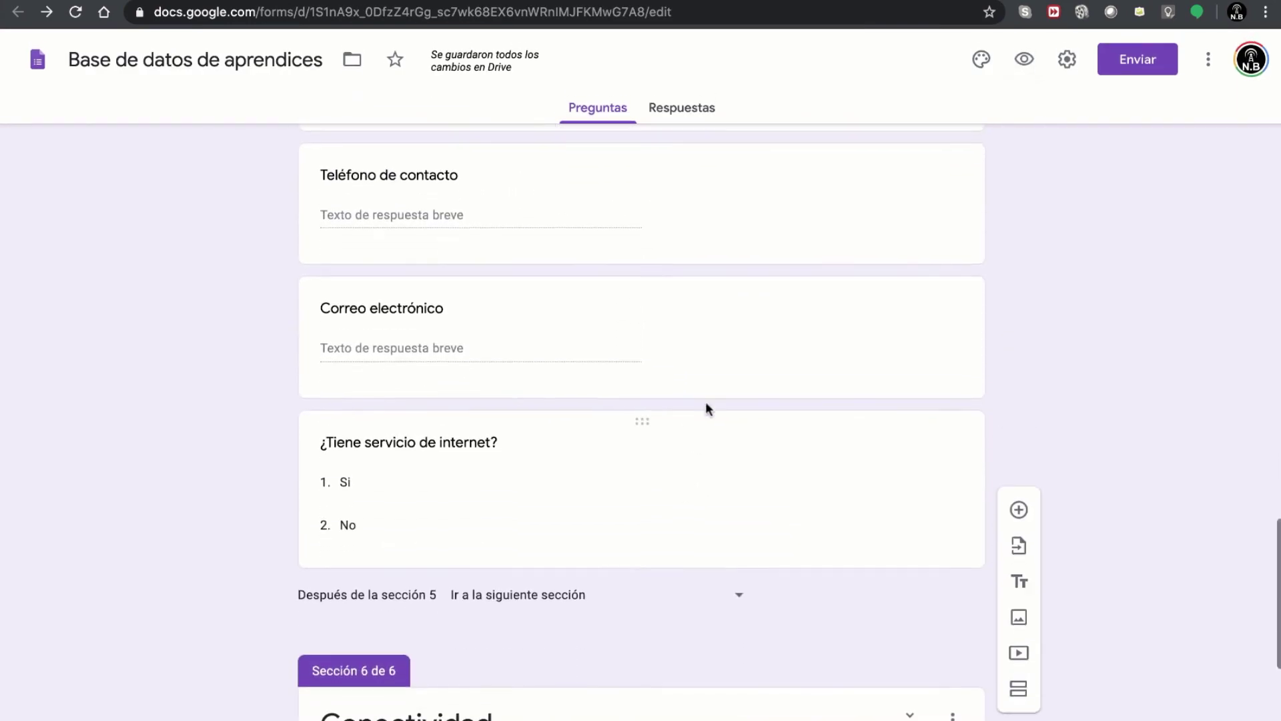
{"action": "scroll", "coordinate": [726, 384], "scroll_direction": "up", "scroll_amount": 6}
{"action": "left_click", "coordinate": [695, 504]}
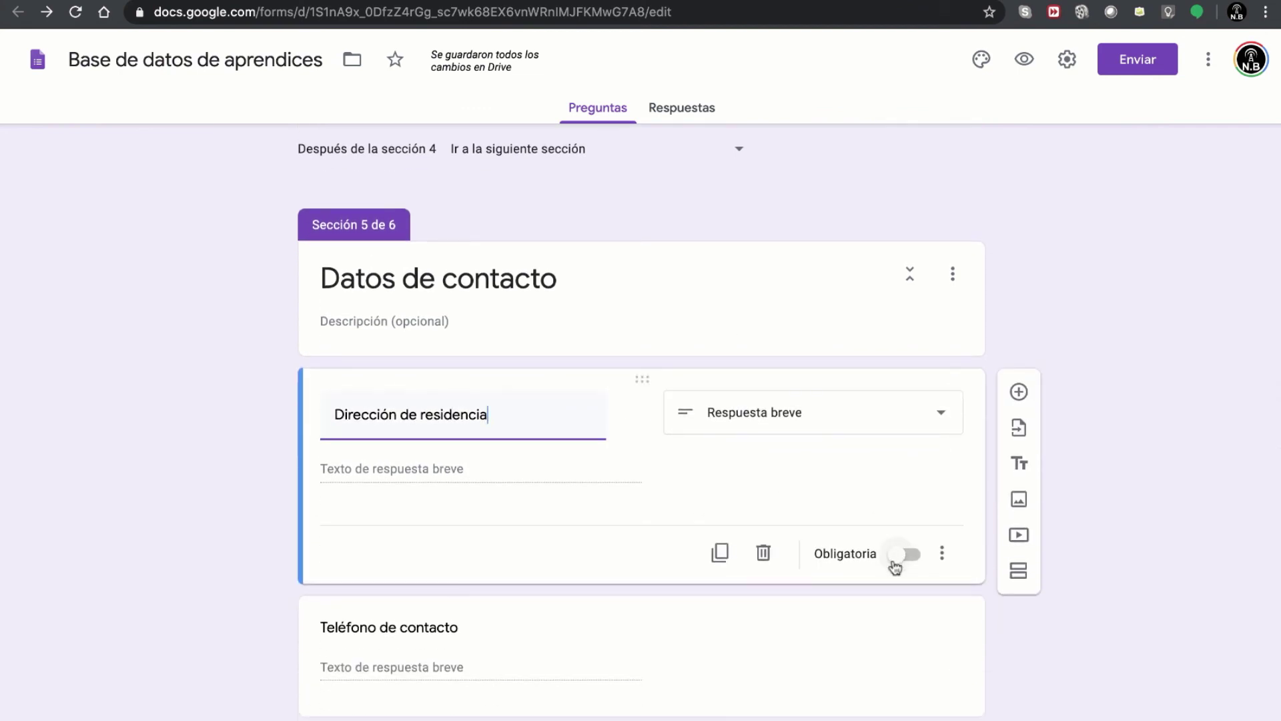
{"action": "left_click", "coordinate": [900, 556]}
{"action": "scroll", "coordinate": [841, 487], "scroll_direction": "down", "scroll_amount": 3}
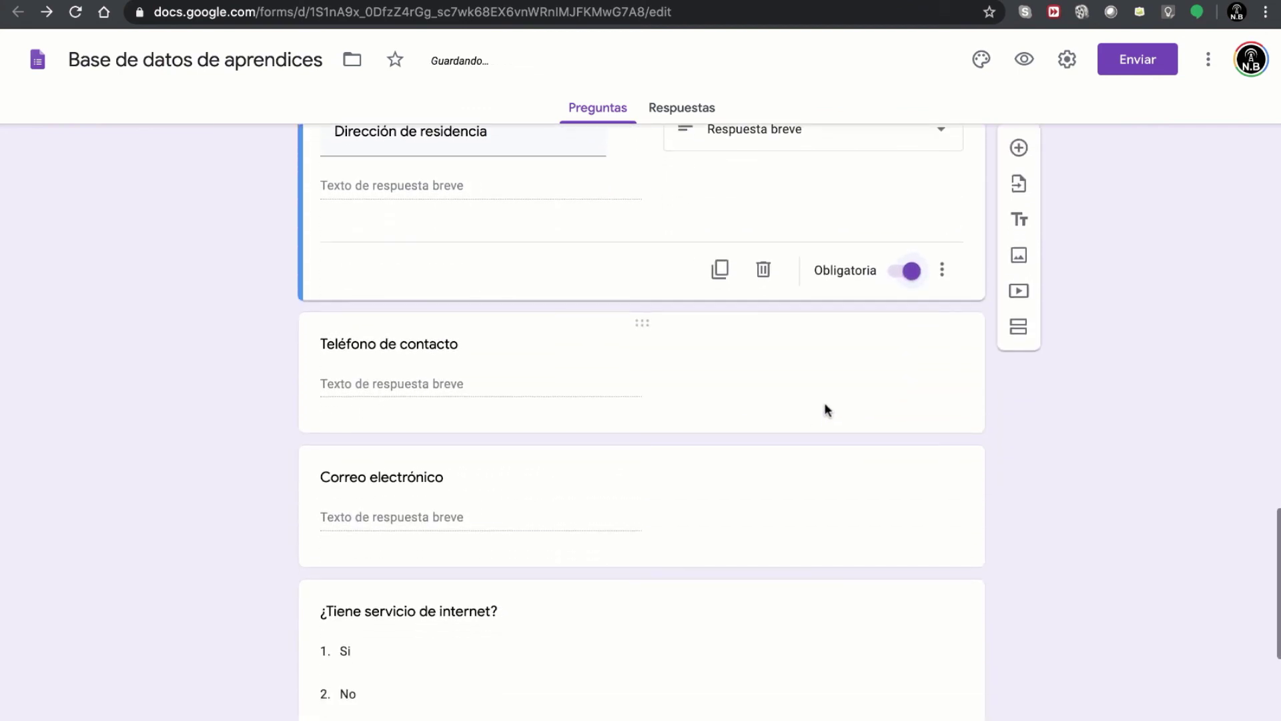
{"action": "left_click", "coordinate": [824, 403]}
{"action": "left_click", "coordinate": [904, 507]}
- Make the internet service and Correo electrónico questions required
{"action": "scroll", "coordinate": [844, 507], "scroll_direction": "down", "scroll_amount": 3}
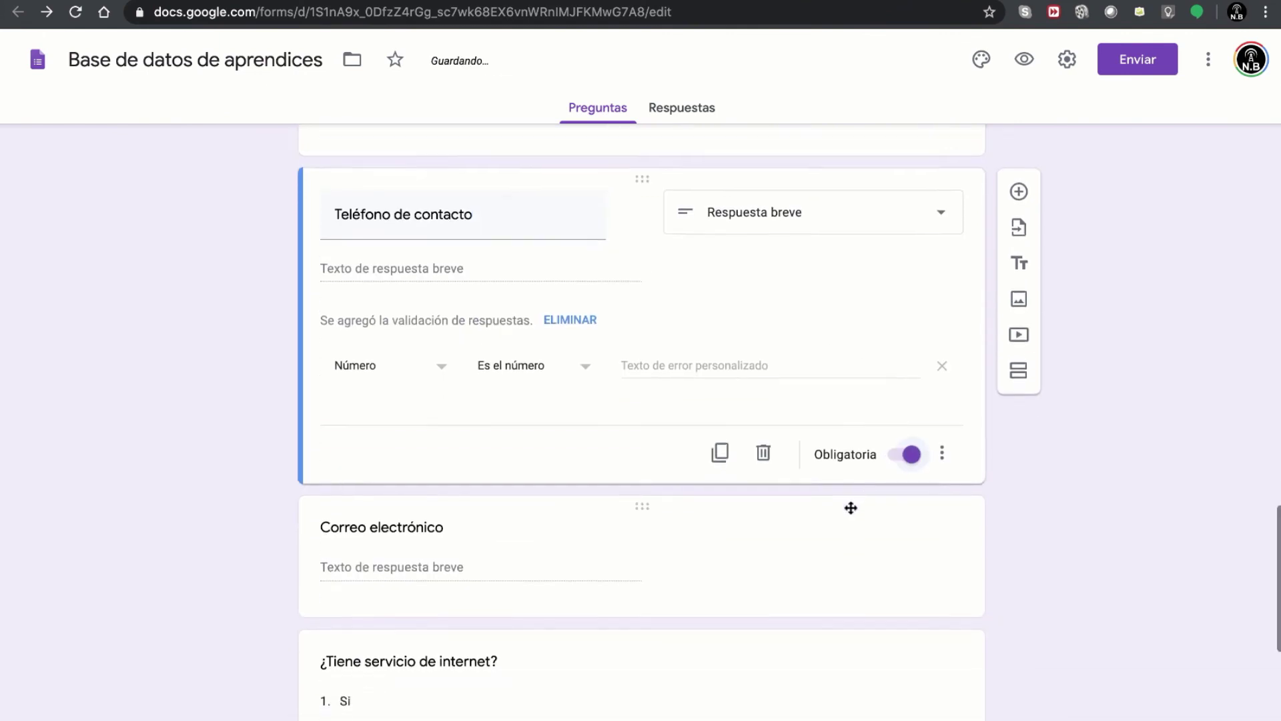
{"action": "left_click", "coordinate": [848, 467]}
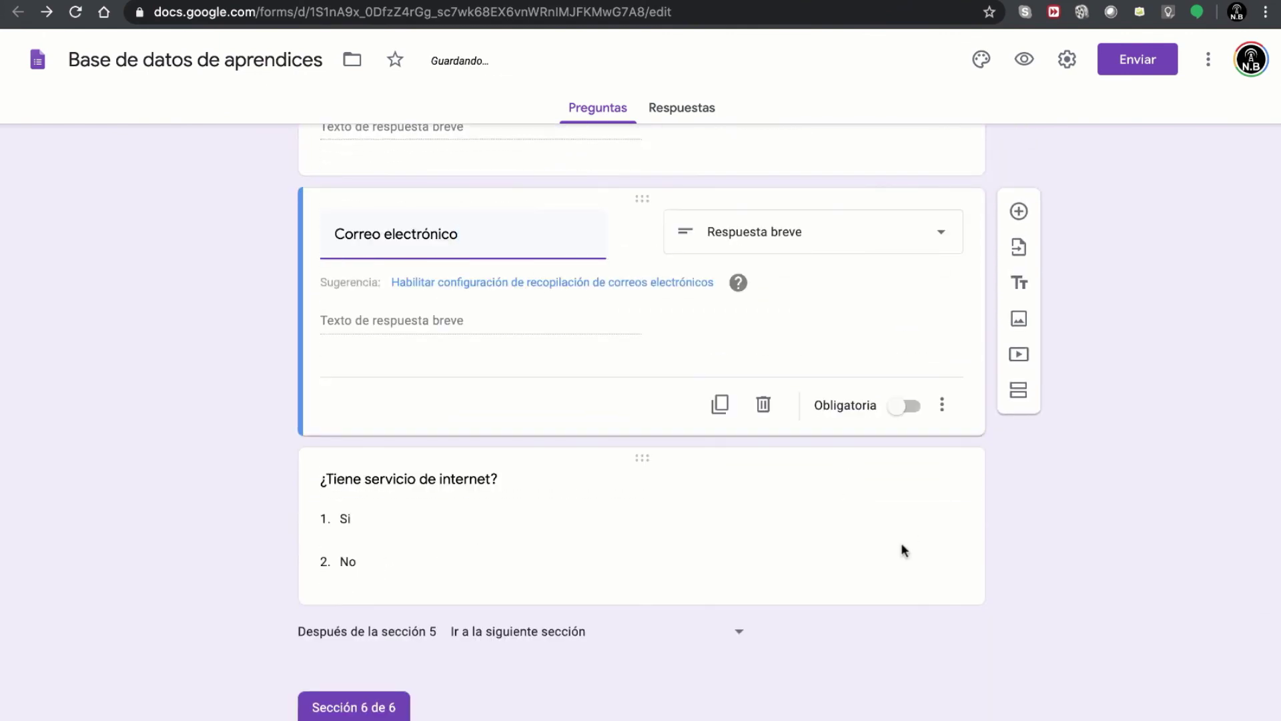
{"action": "left_click", "coordinate": [856, 544]}
{"action": "left_click", "coordinate": [898, 585]}
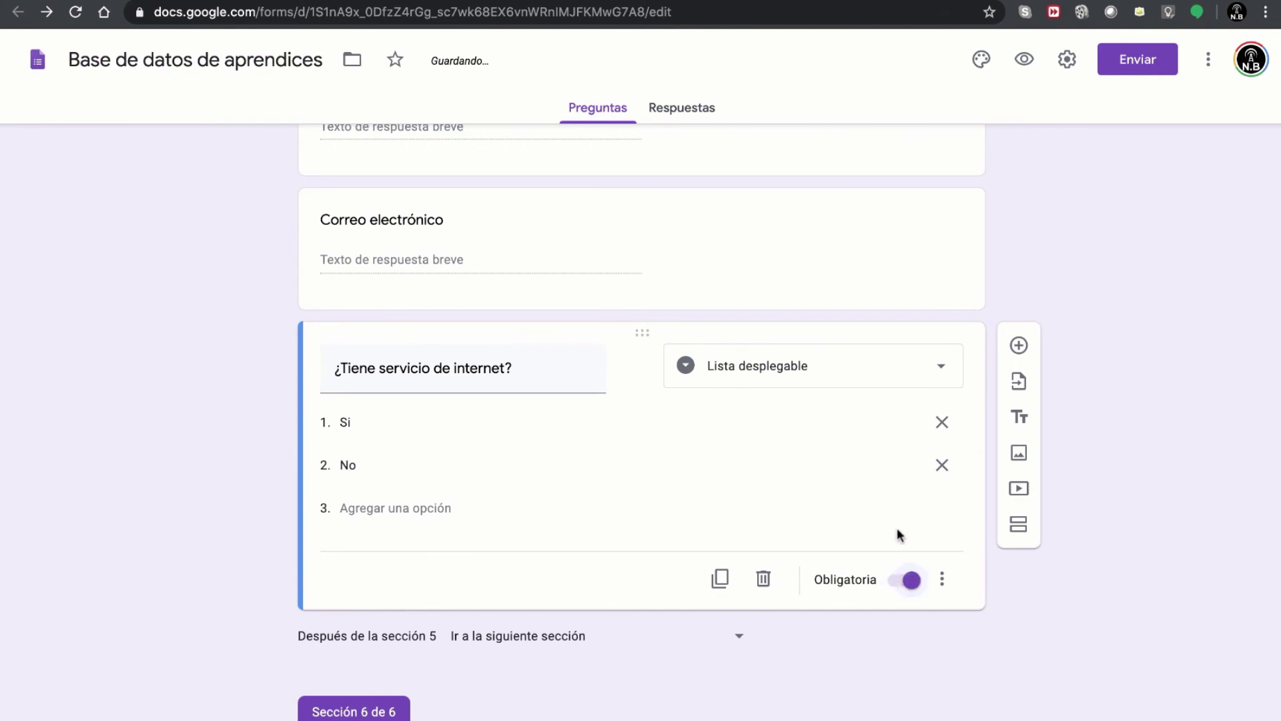
{"action": "scroll", "coordinate": [846, 498], "scroll_direction": "down", "scroll_amount": 1}
{"action": "scroll", "coordinate": [846, 498], "scroll_direction": "up", "scroll_amount": 4}
{"action": "left_click", "coordinate": [801, 485]}
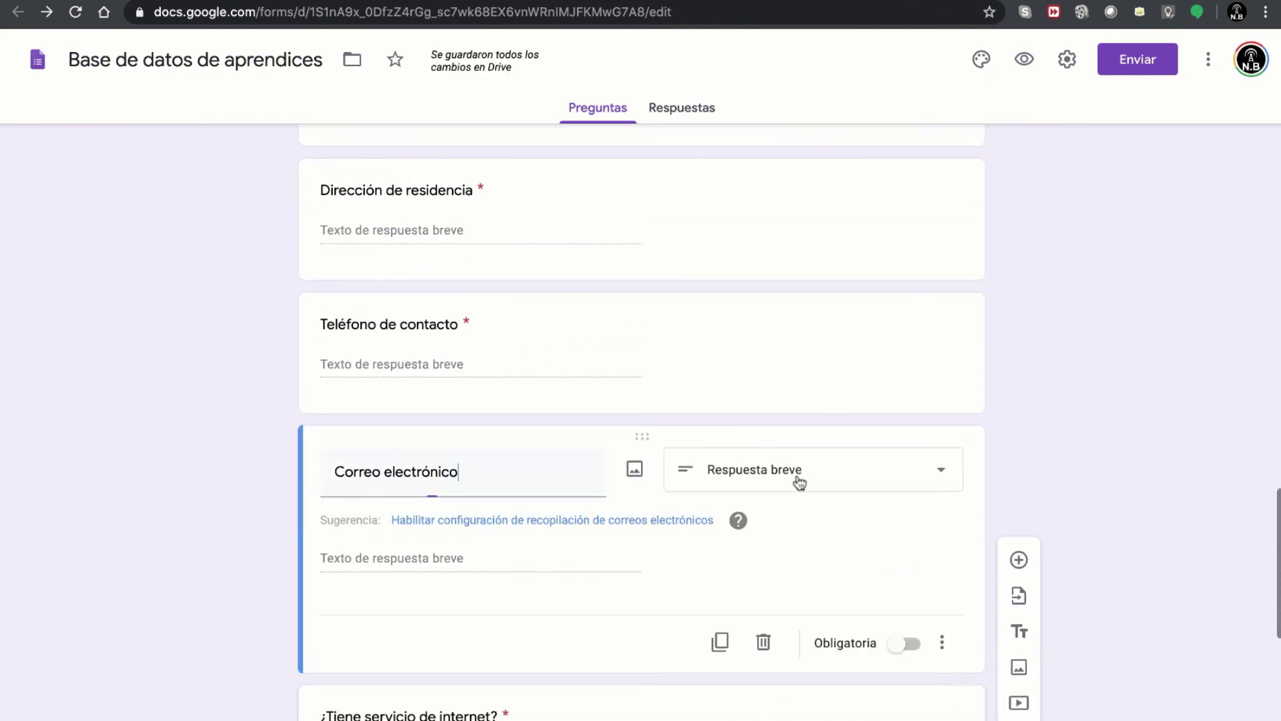
{"action": "left_click", "coordinate": [902, 644]}
{"action": "scroll", "coordinate": [886, 632], "scroll_direction": "down", "scroll_amount": 10}
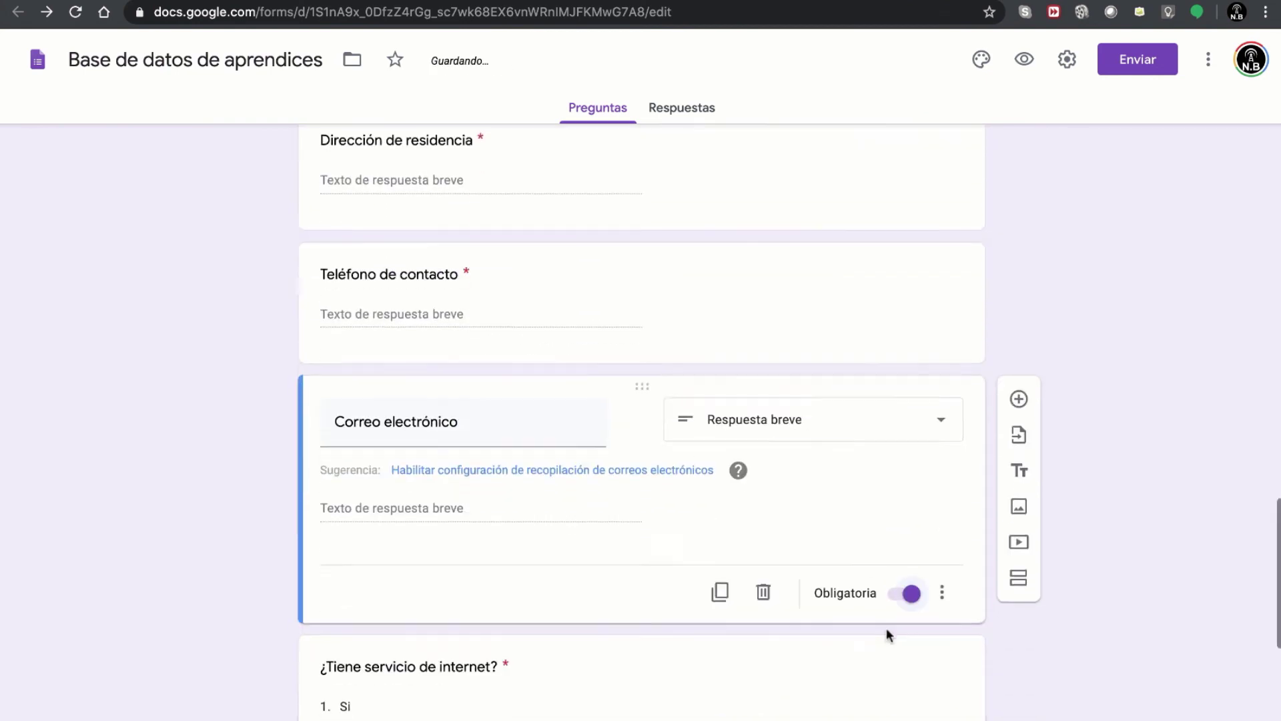
{"action": "scroll", "coordinate": [815, 299], "scroll_direction": "up", "scroll_amount": 3}
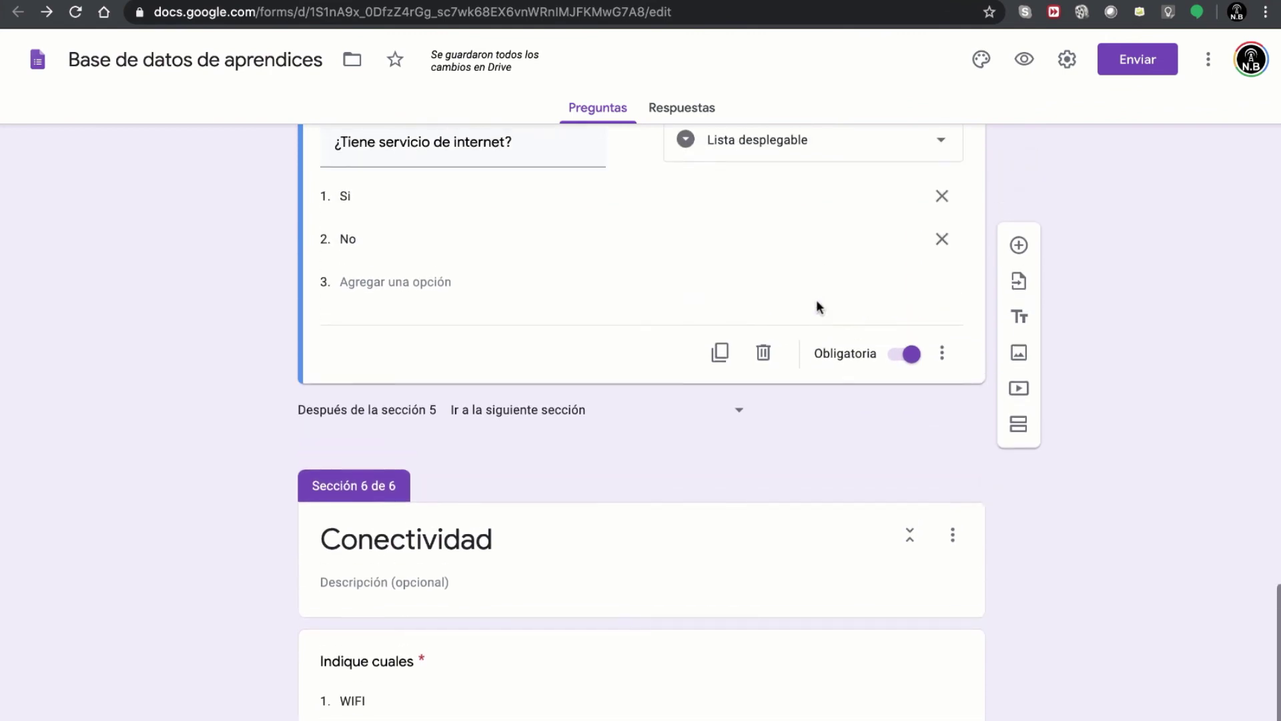
{"action": "scroll", "coordinate": [420, 292], "scroll_direction": "up", "scroll_amount": 1}
{"action": "scroll", "coordinate": [420, 297], "scroll_direction": "down", "scroll_amount": 1}
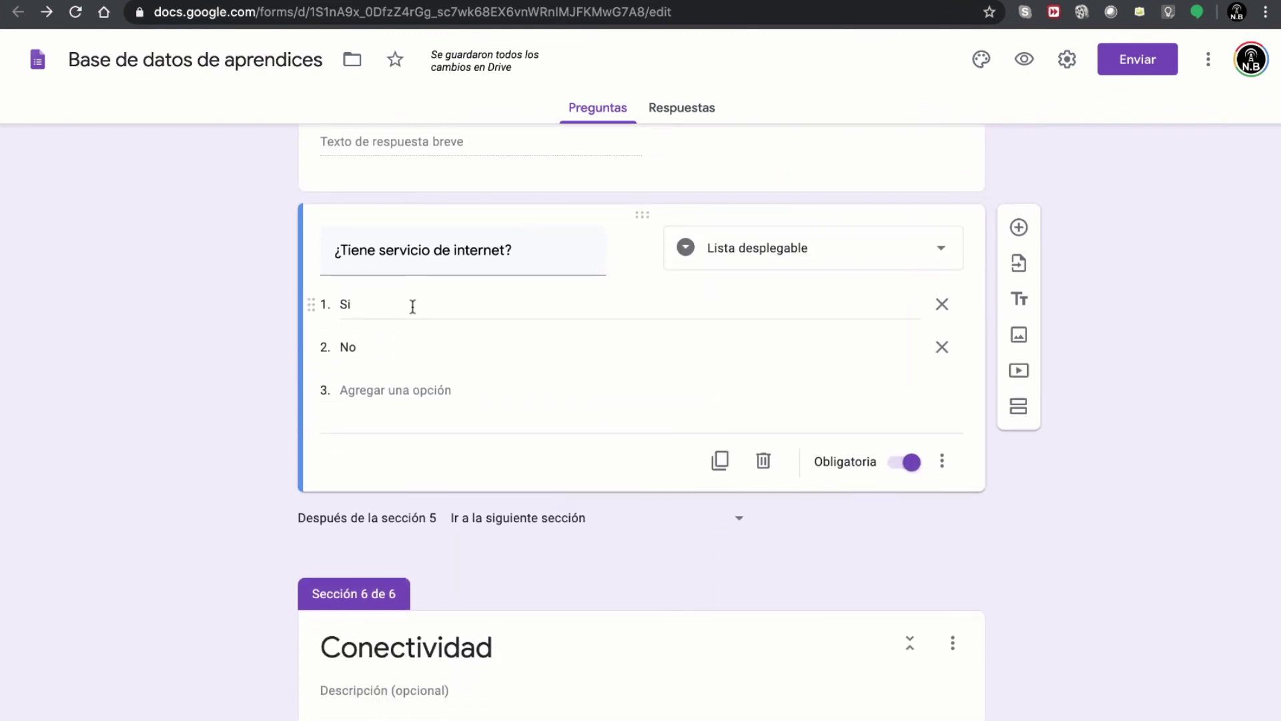
- Enable answer-based jumps: Si goes to section 6 Conectividad, No submits the form; then preview
{"action": "left_click", "coordinate": [426, 304]}
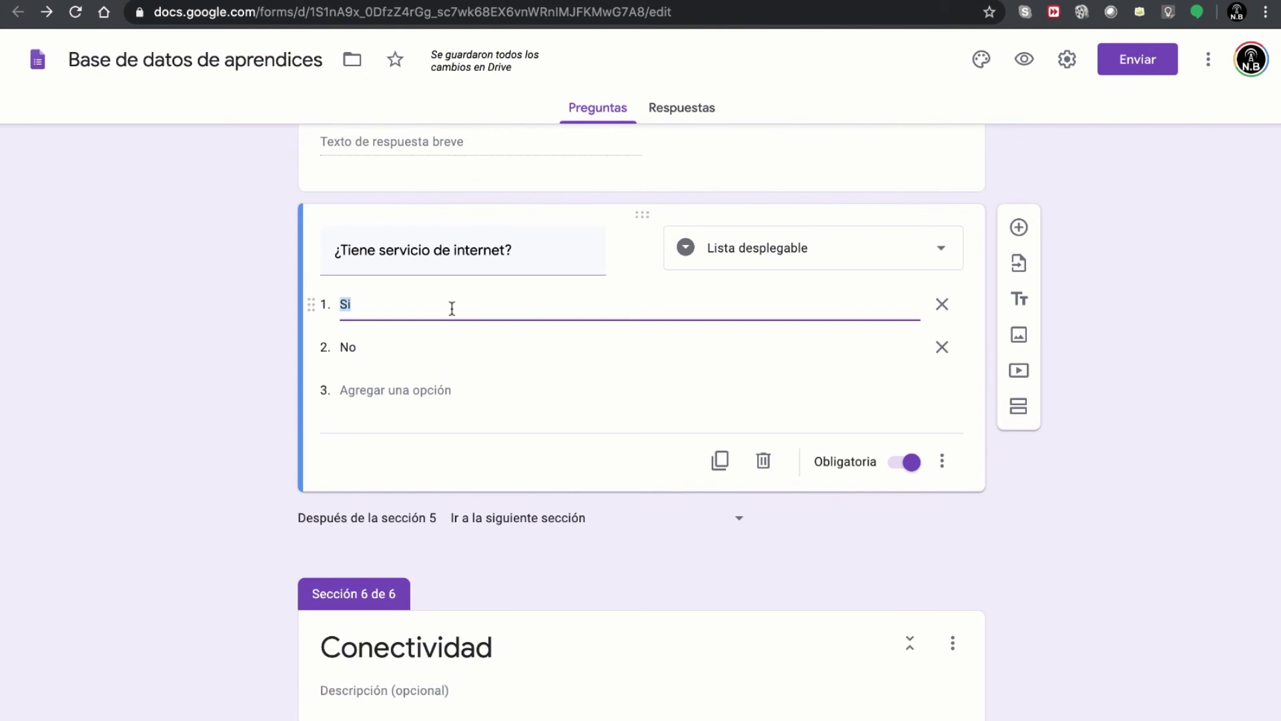
{"action": "left_click", "coordinate": [941, 460]}
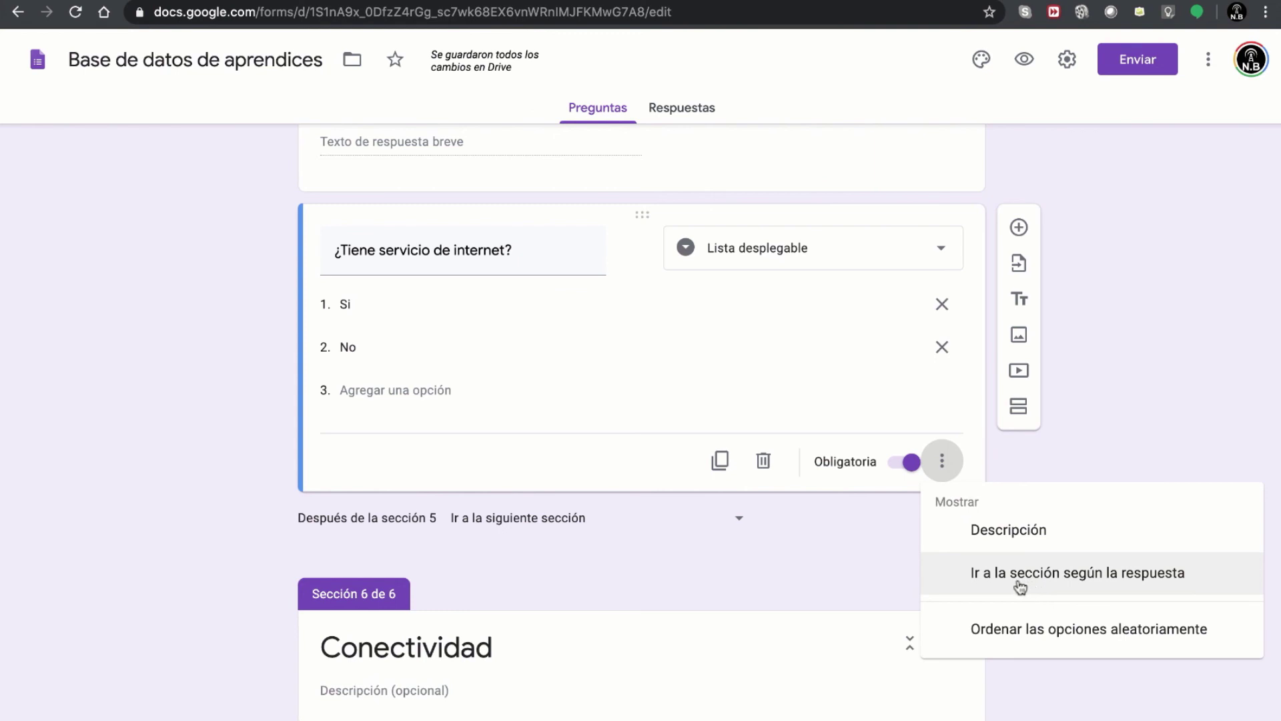
{"action": "left_click", "coordinate": [1019, 577]}
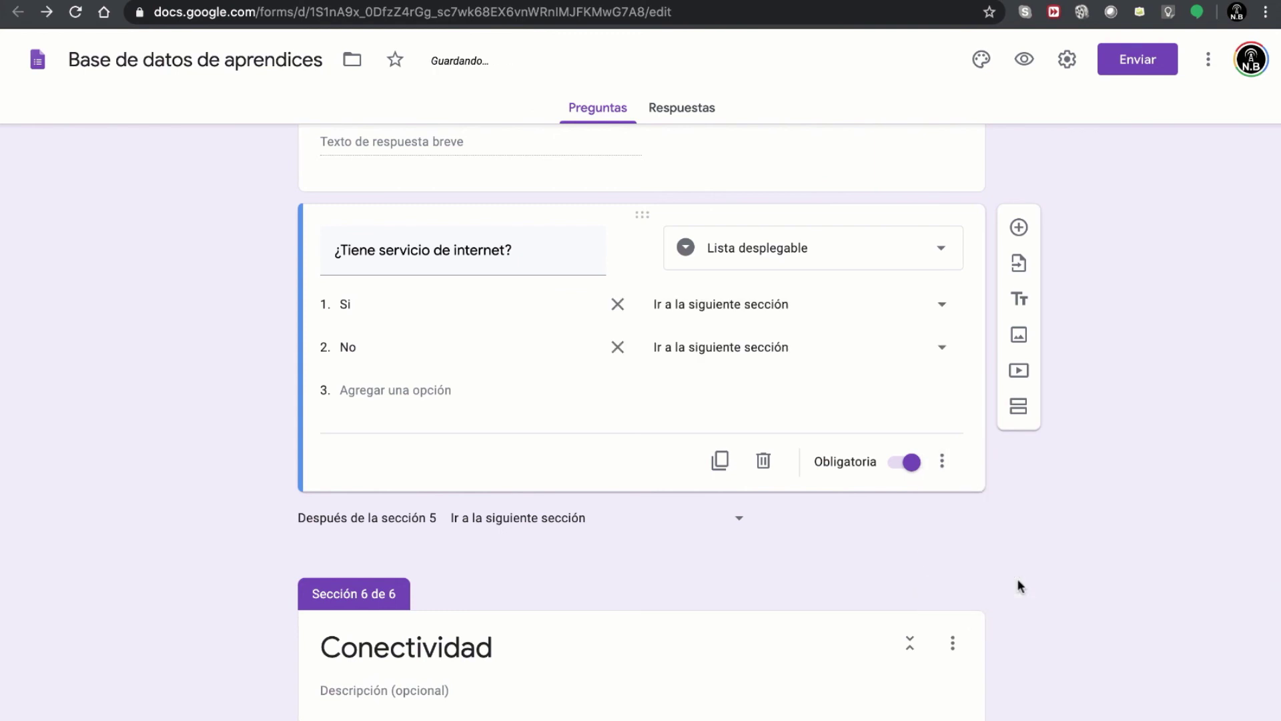
{"action": "left_click", "coordinate": [772, 305]}
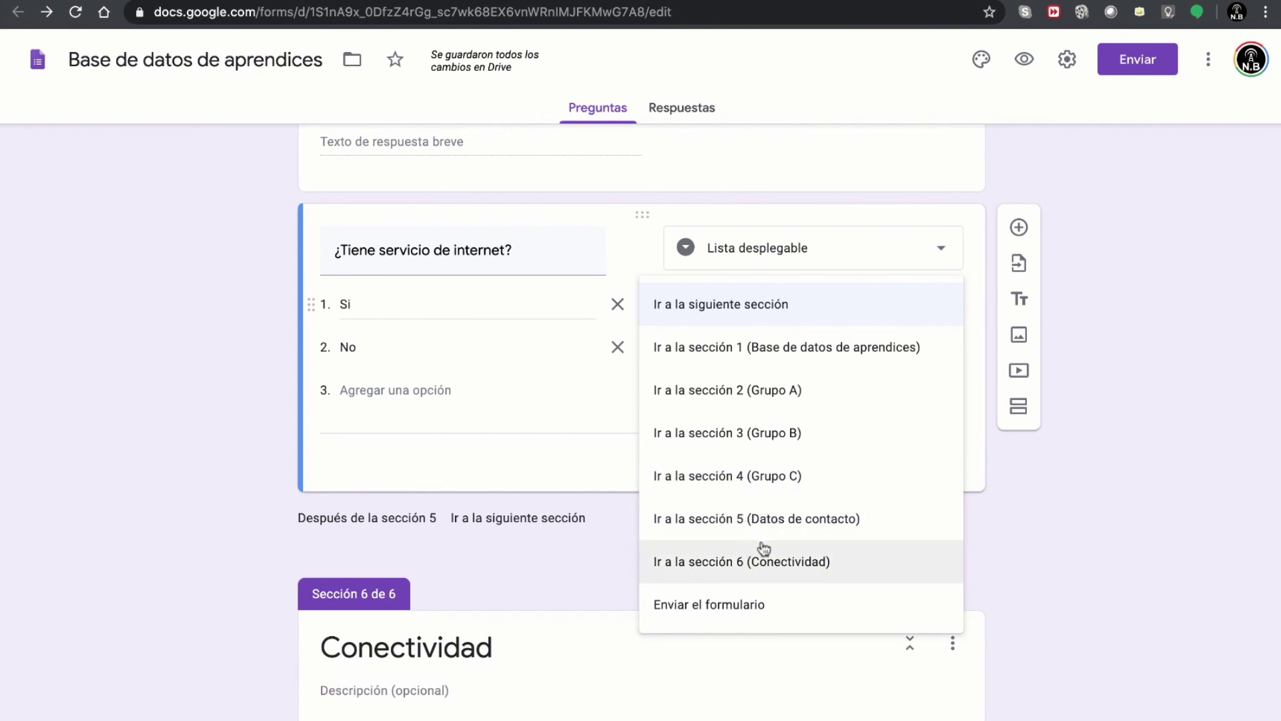
{"action": "left_click", "coordinate": [771, 564]}
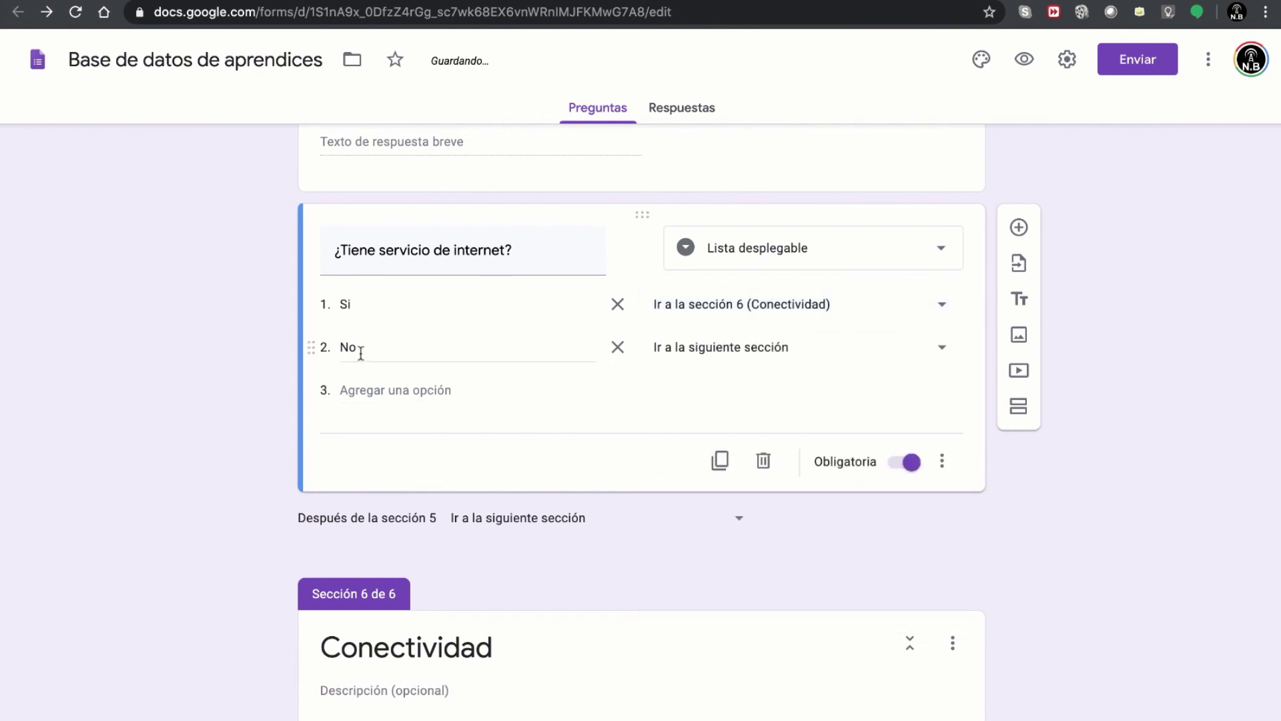
{"action": "left_click", "coordinate": [781, 350]}
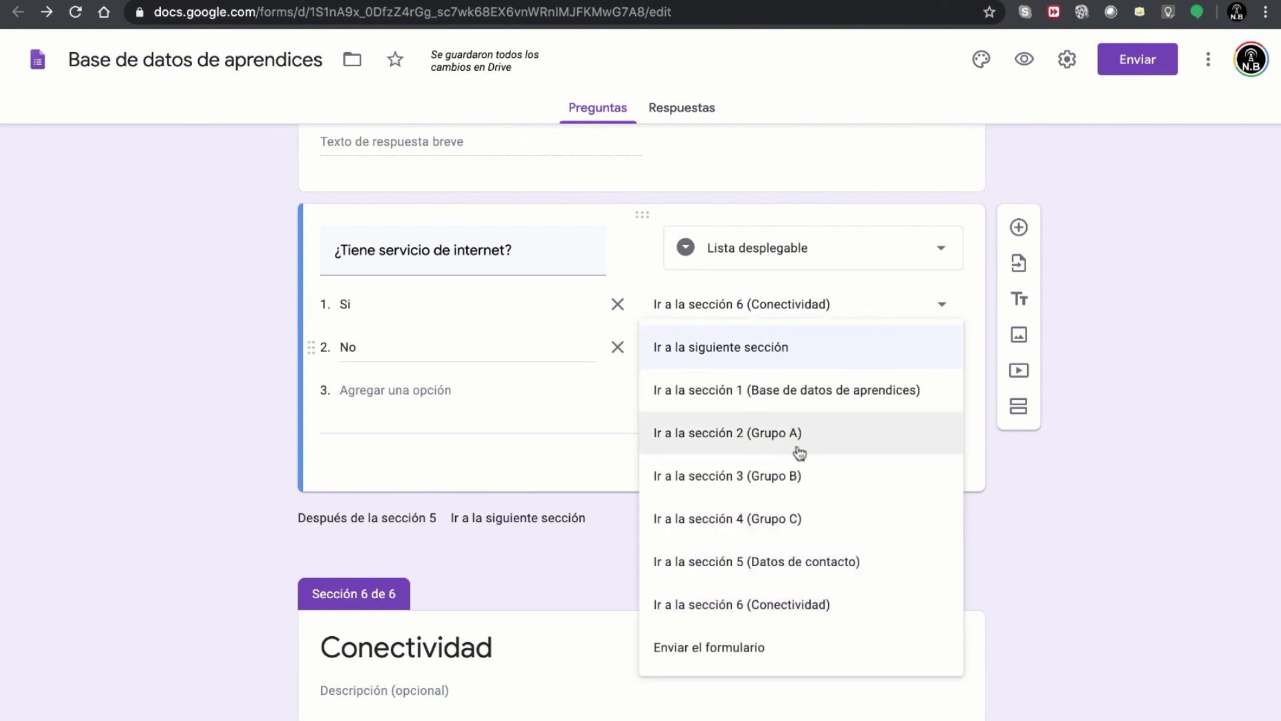
{"action": "left_click", "coordinate": [694, 648]}
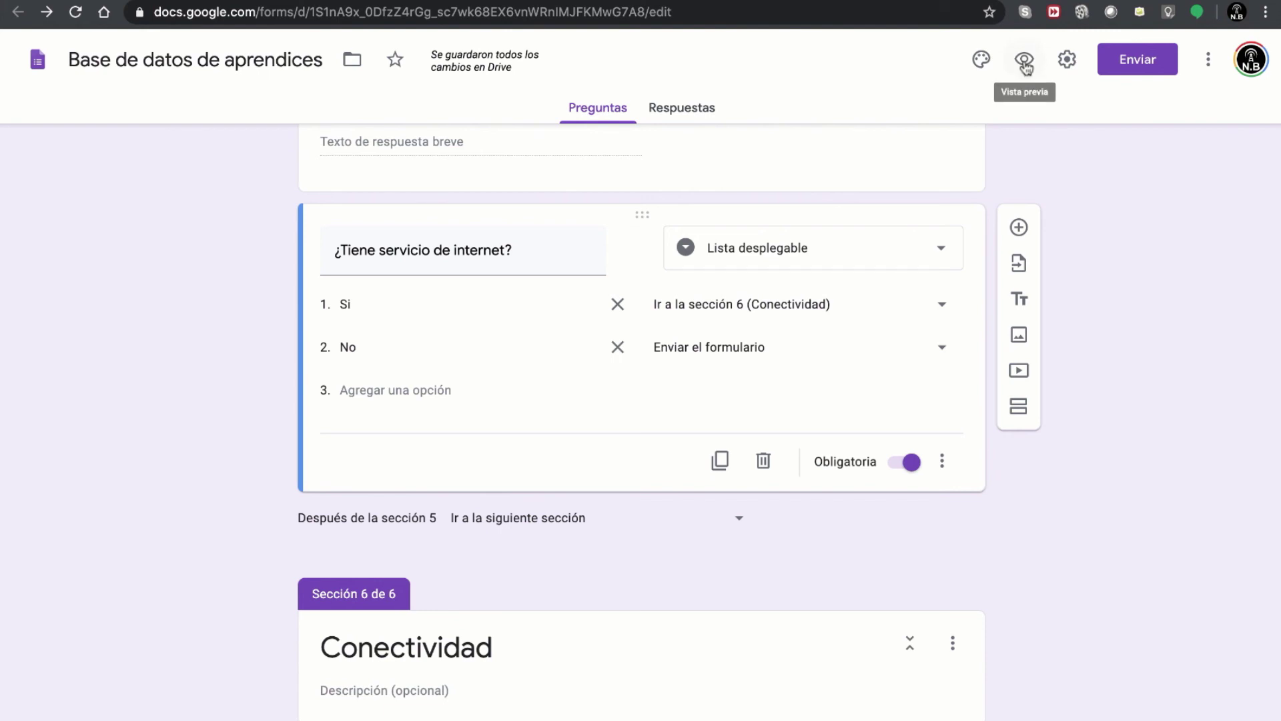
{"action": "left_click", "coordinate": [1026, 67]}
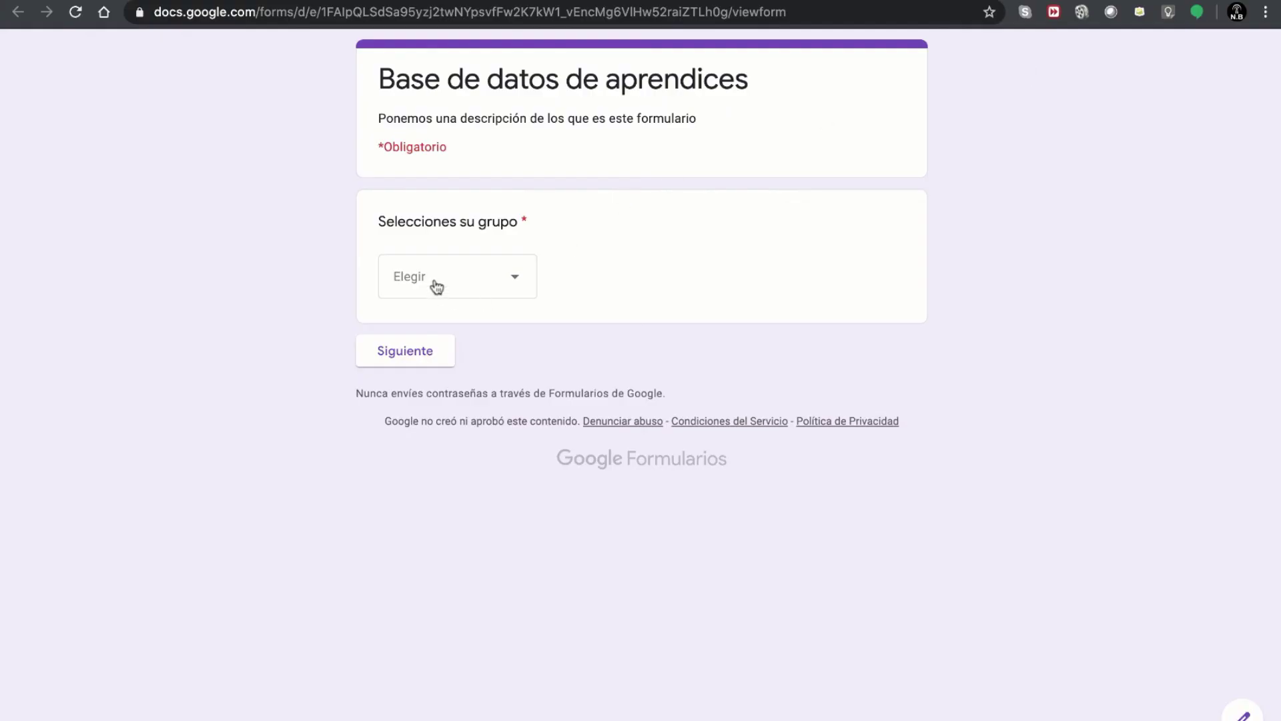
- In the preview, pick Grupo C and 5 Aprendiz C to reach the Datos de contacto page
{"action": "left_click", "coordinate": [437, 288]}
{"action": "left_click", "coordinate": [429, 418]}
{"action": "left_click", "coordinate": [411, 351]}
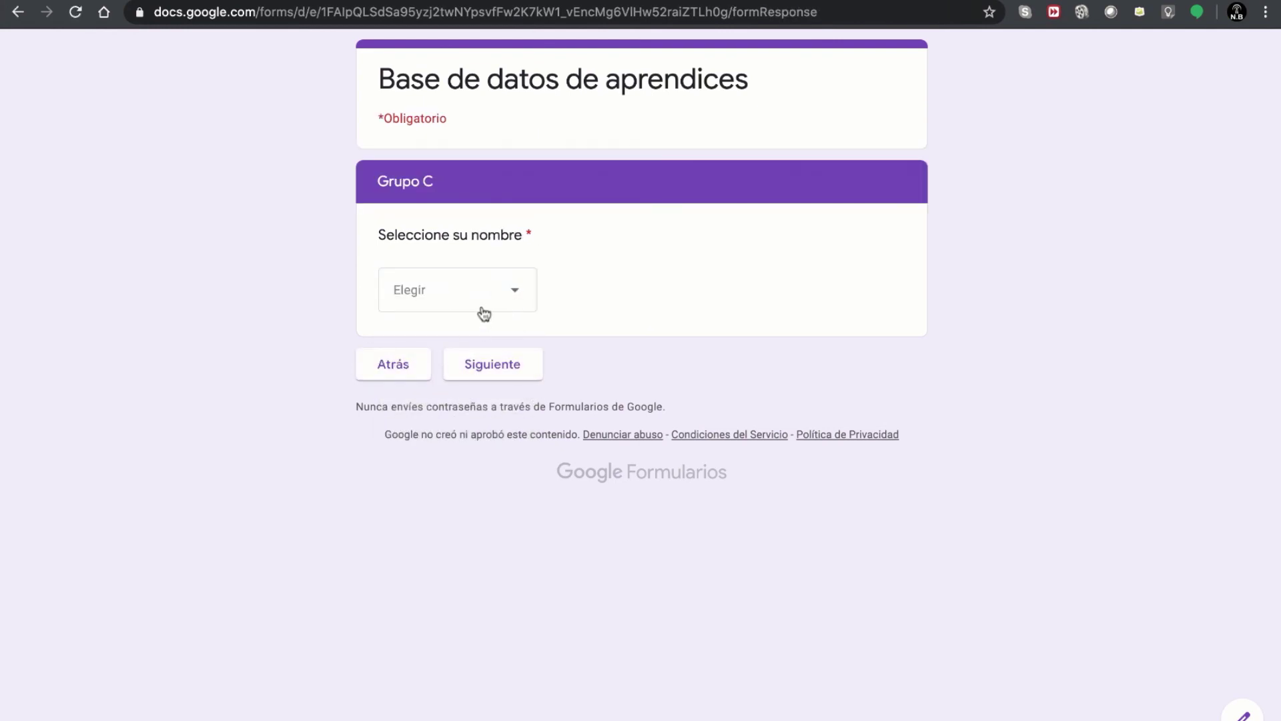
{"action": "left_click", "coordinate": [485, 314]}
{"action": "left_click", "coordinate": [467, 524]}
{"action": "left_click", "coordinate": [494, 371]}
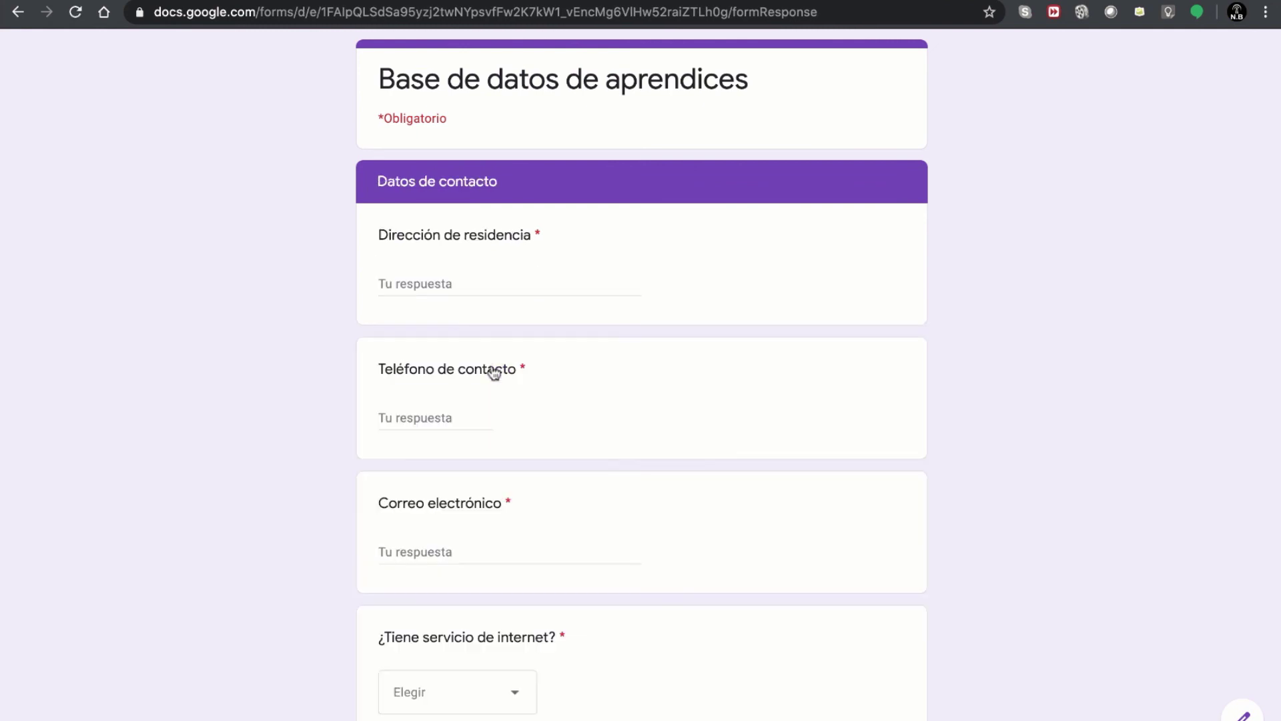
{"action": "scroll", "coordinate": [615, 423], "scroll_direction": "down", "scroll_amount": 3}
{"action": "left_click", "coordinate": [482, 626]}
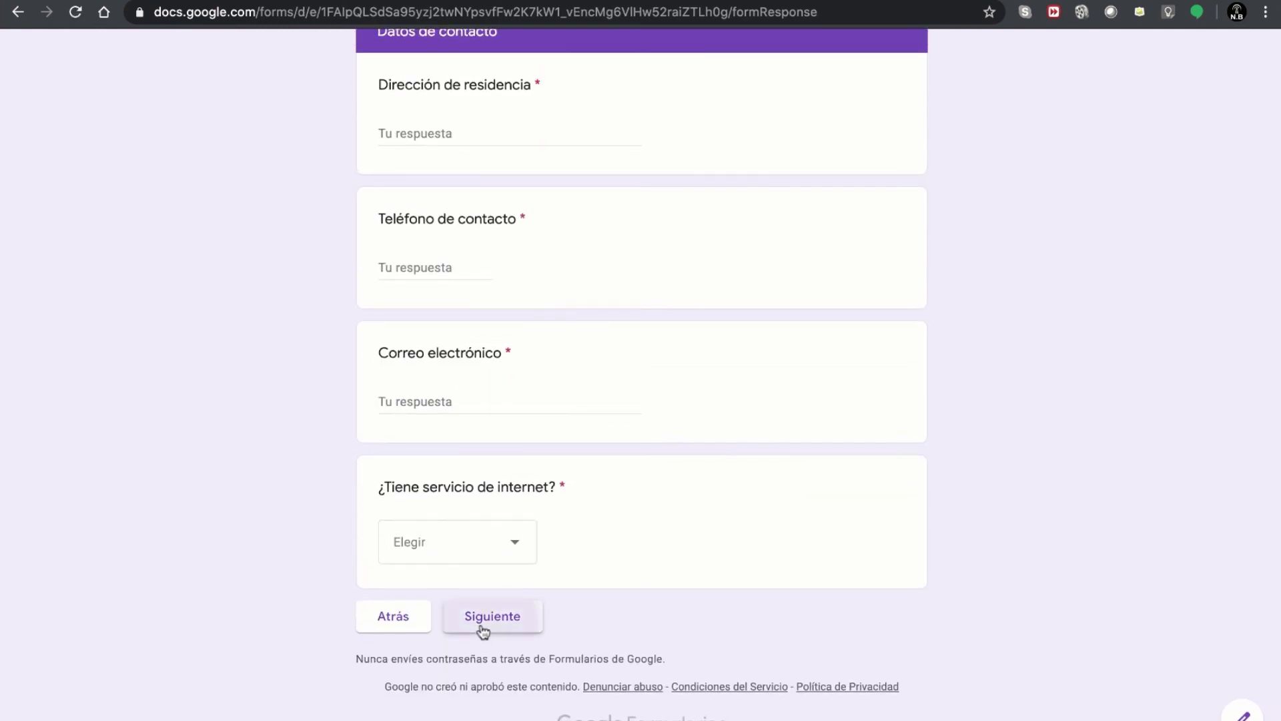
- Fill in address 'Cartagena y lo que sigue', phone 676763 and the respondent's e-mail
{"action": "scroll", "coordinate": [609, 506], "scroll_direction": "up", "scroll_amount": 3}
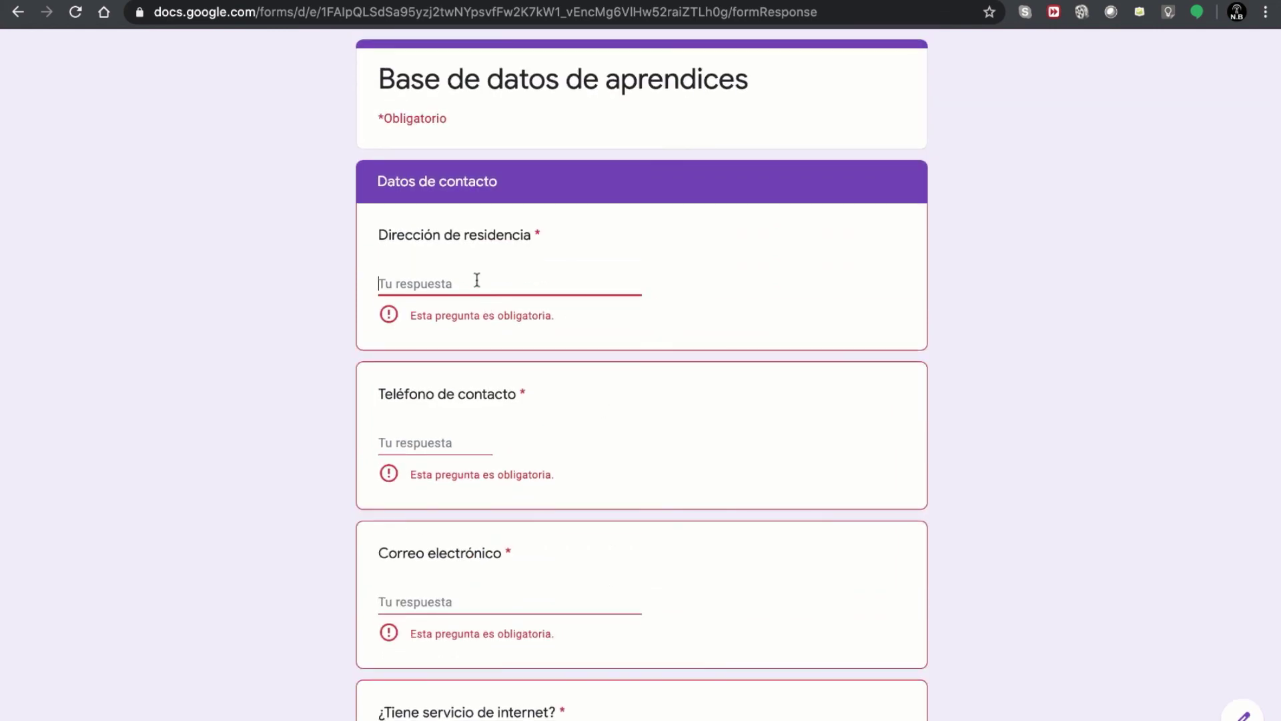
{"action": "type", "text": "Cartagena"}
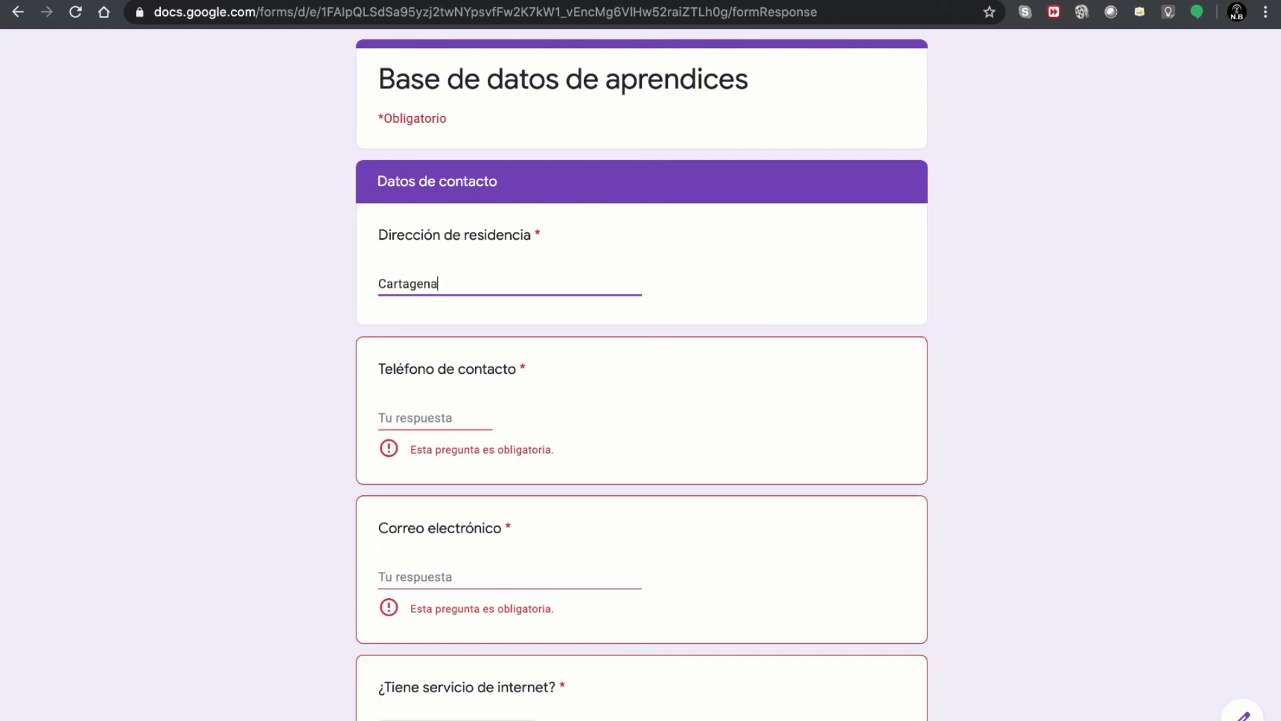
{"action": "type", "text": " y lo que sigue"}
{"action": "left_click", "coordinate": [439, 422]}
{"action": "type", "text": "6767634"}
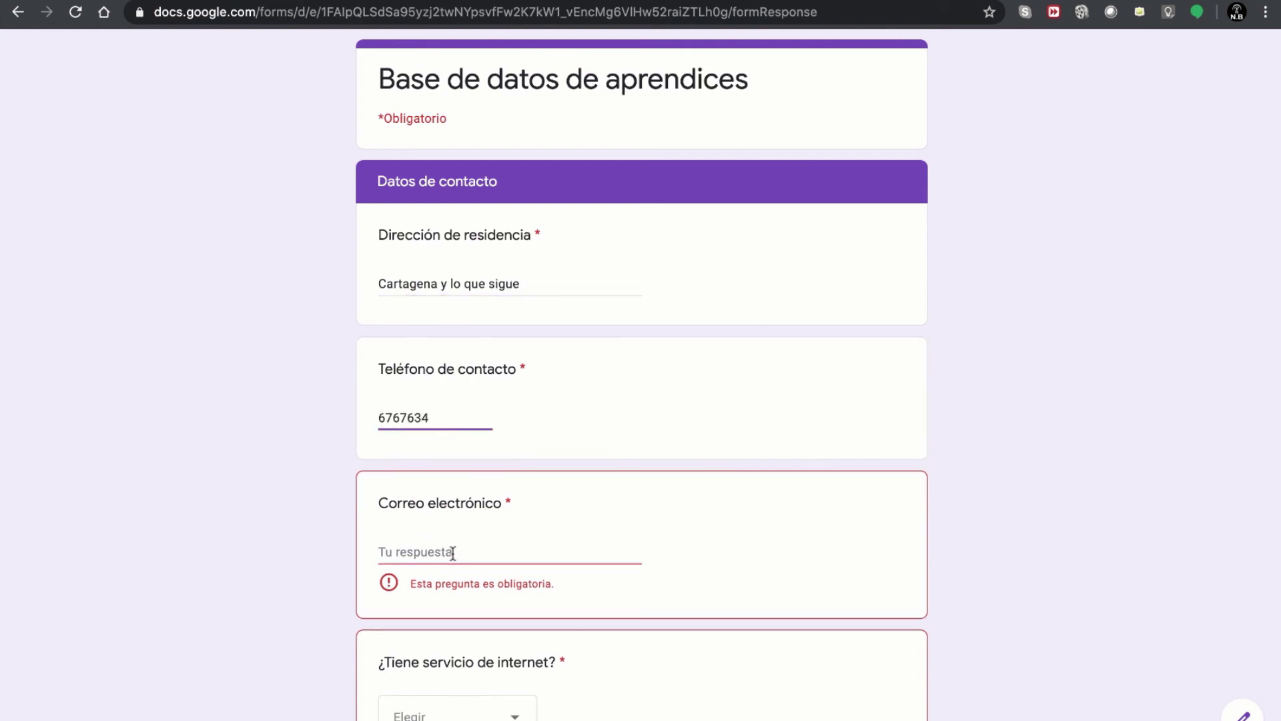
{"action": "left_click", "coordinate": [453, 541]}
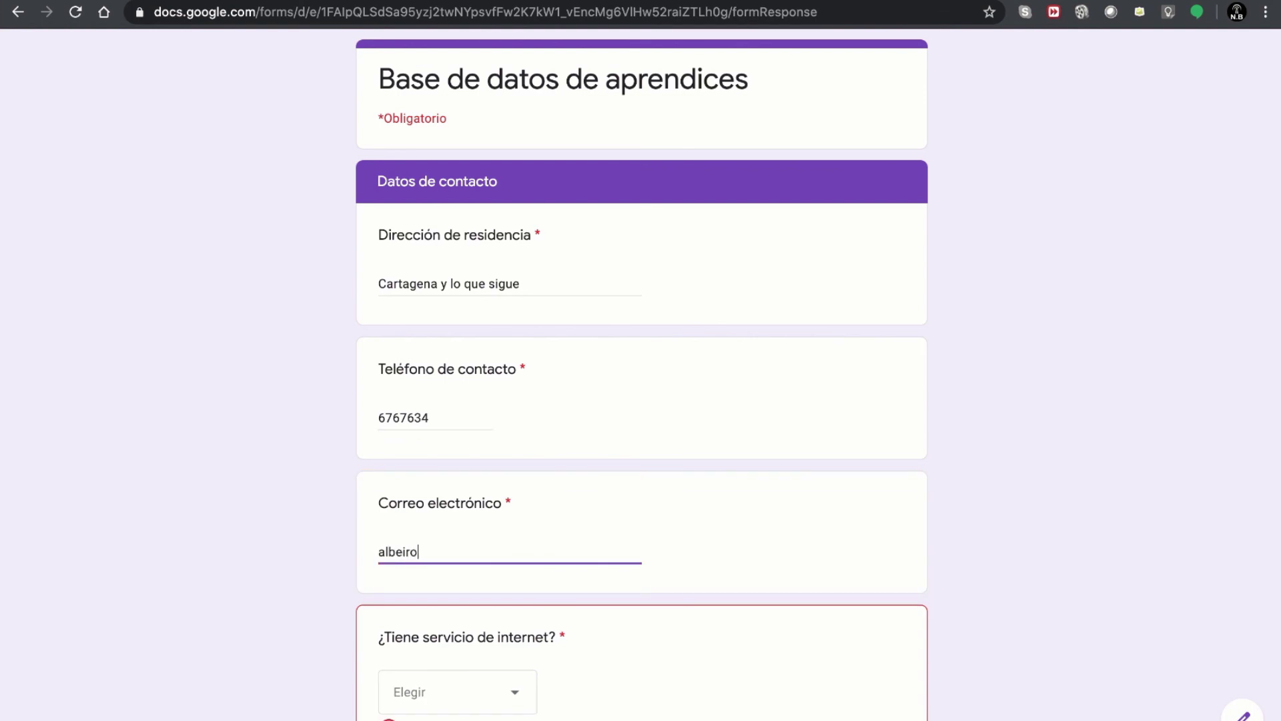
- Answer No to the internet question and advance to the final submit page
{"action": "scroll", "coordinate": [570, 531], "scroll_direction": "down", "scroll_amount": 3}
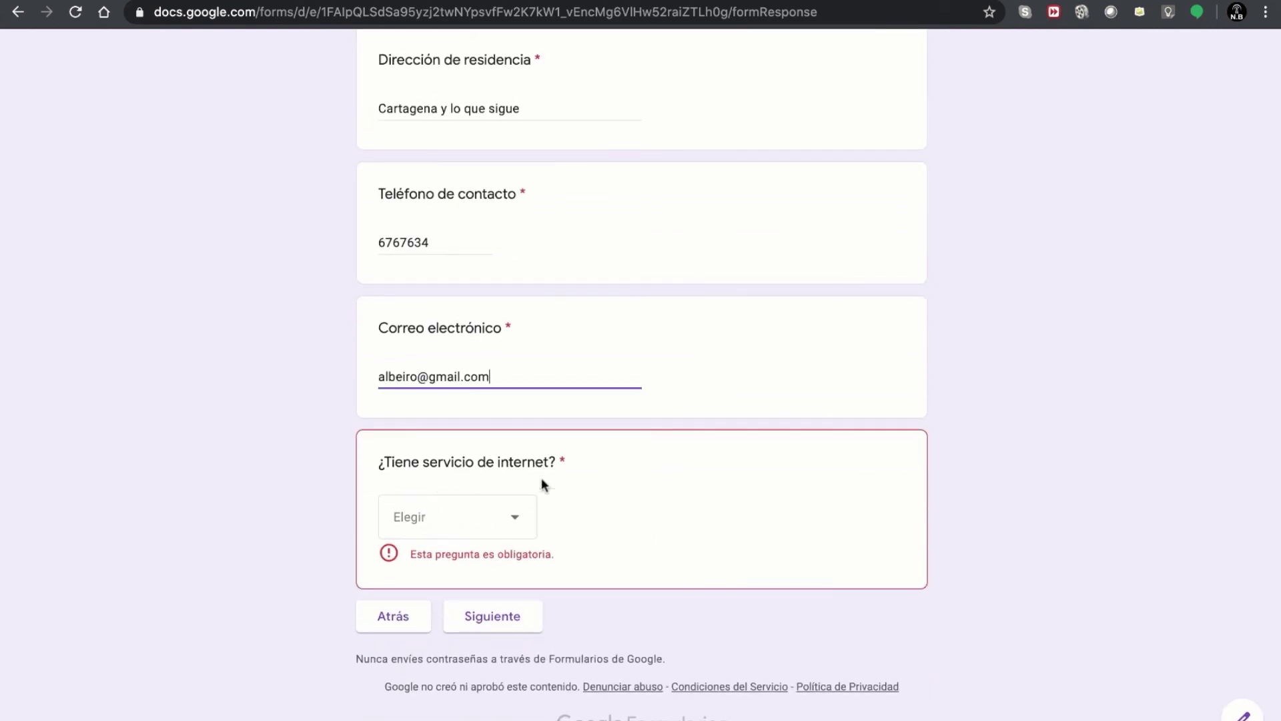
{"action": "left_click", "coordinate": [477, 512]}
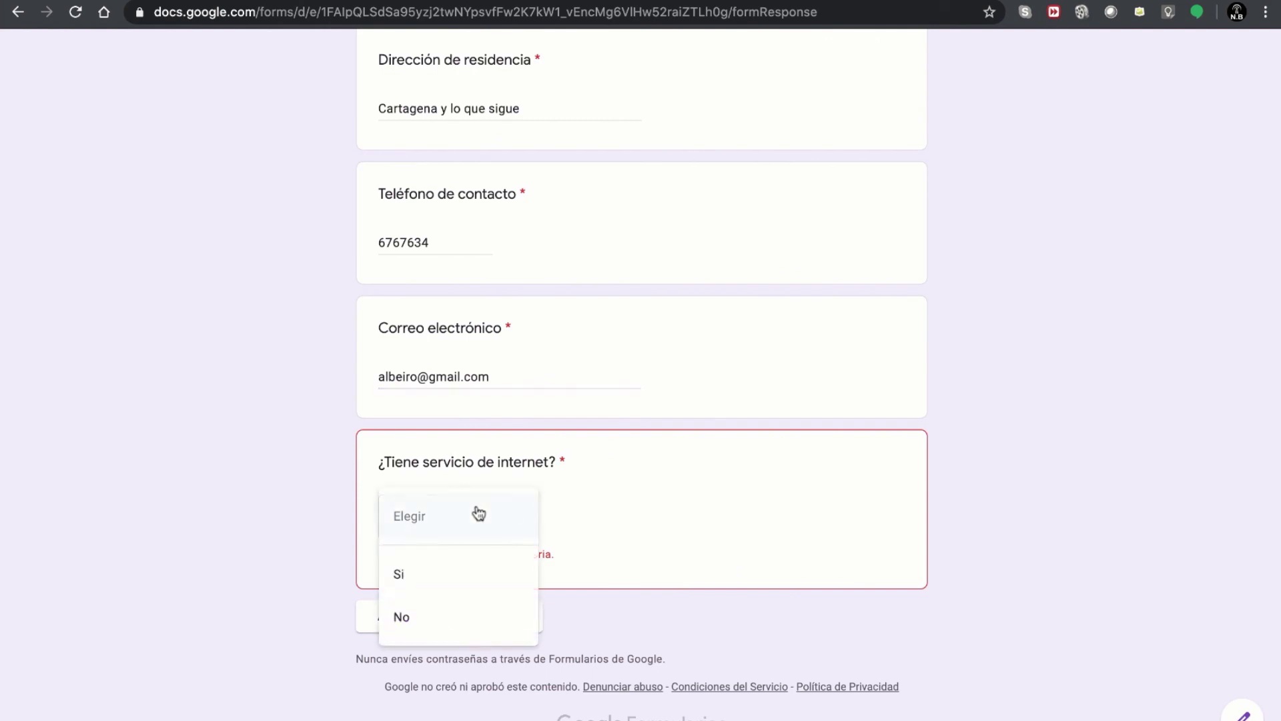
{"action": "left_click", "coordinate": [415, 619]}
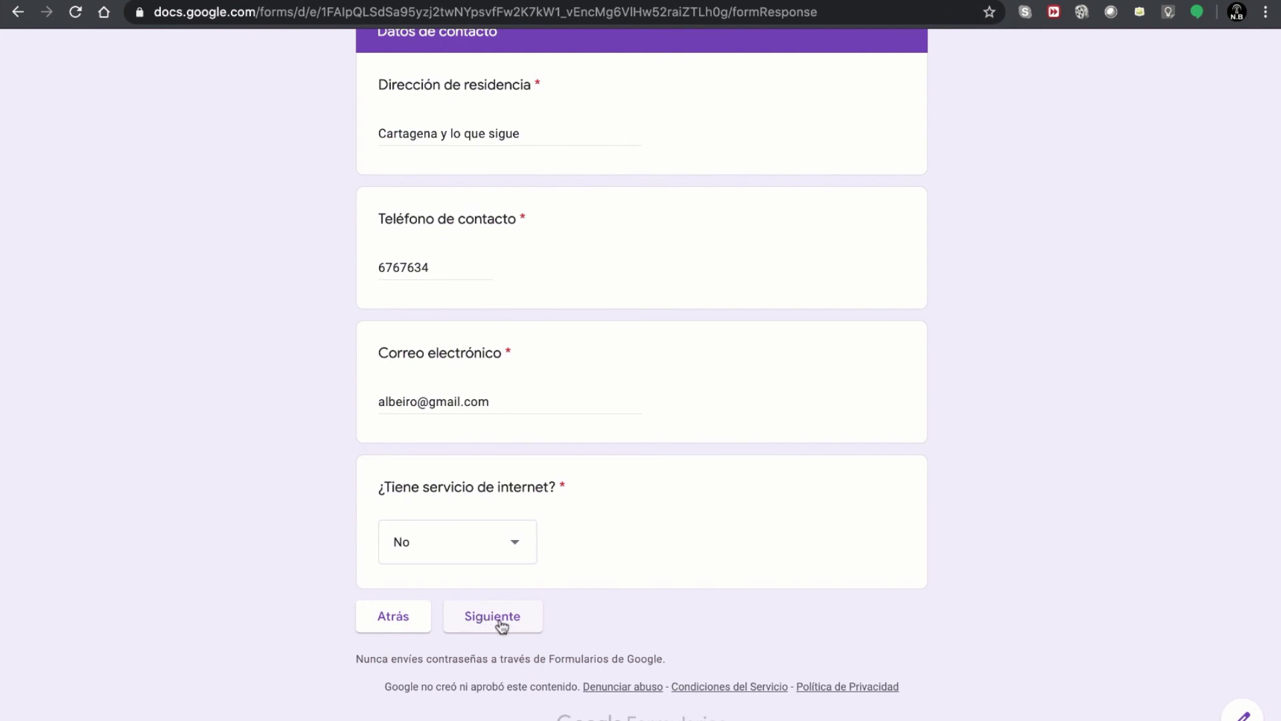
{"action": "left_click", "coordinate": [501, 626]}
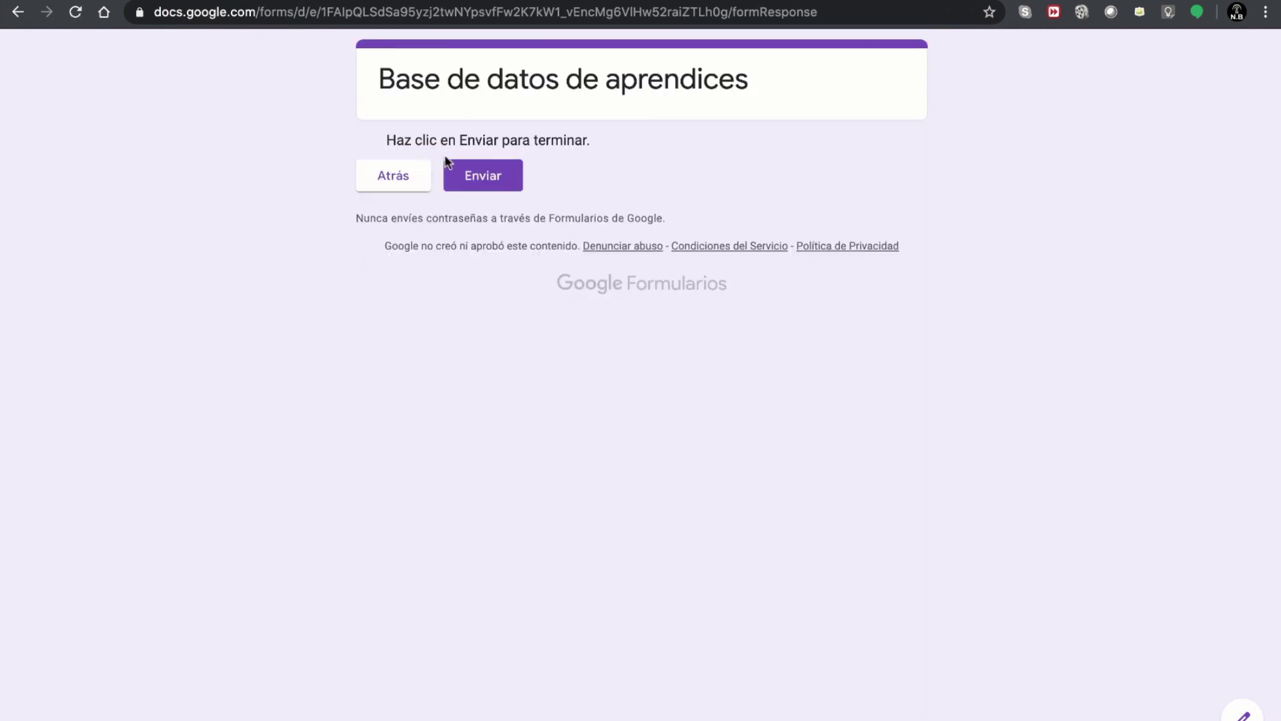
- Go back, change the internet answer to Si, and continue to Conectividad
{"action": "left_click", "coordinate": [377, 178]}
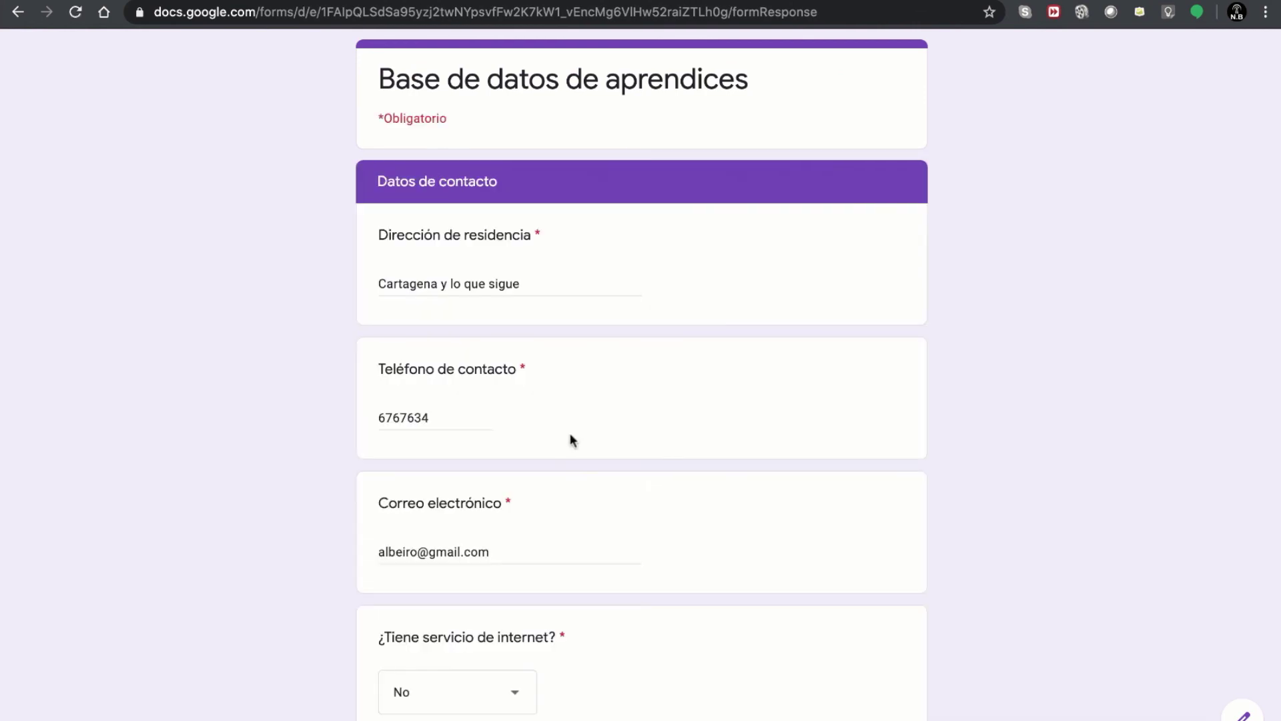
{"action": "scroll", "coordinate": [631, 479], "scroll_direction": "down", "scroll_amount": 2}
{"action": "left_click", "coordinate": [467, 546]}
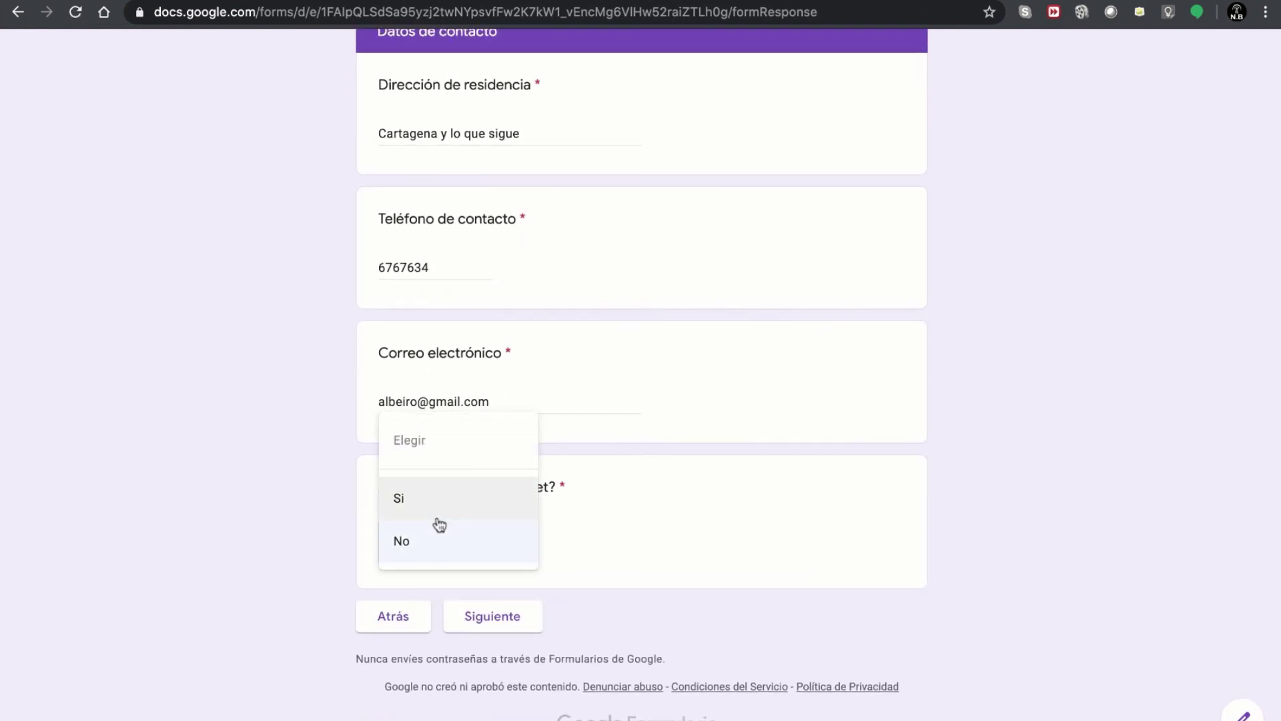
{"action": "left_click", "coordinate": [445, 507]}
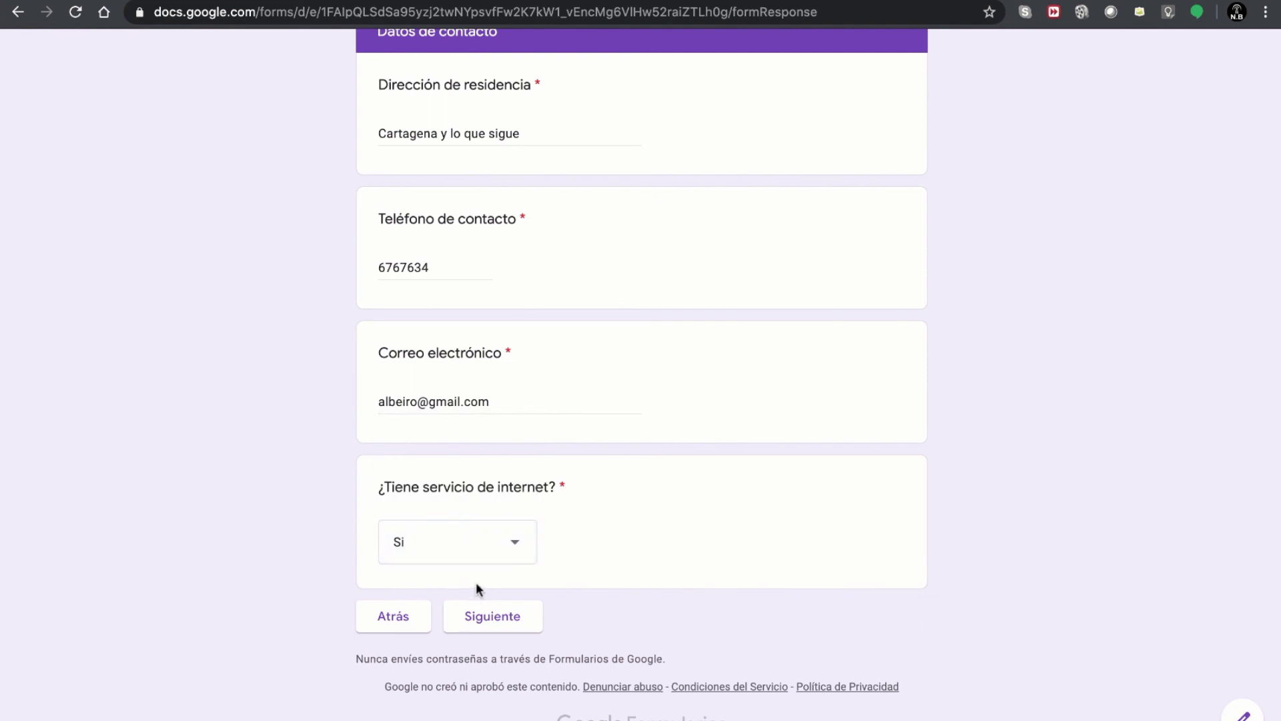
{"action": "left_click", "coordinate": [494, 616]}
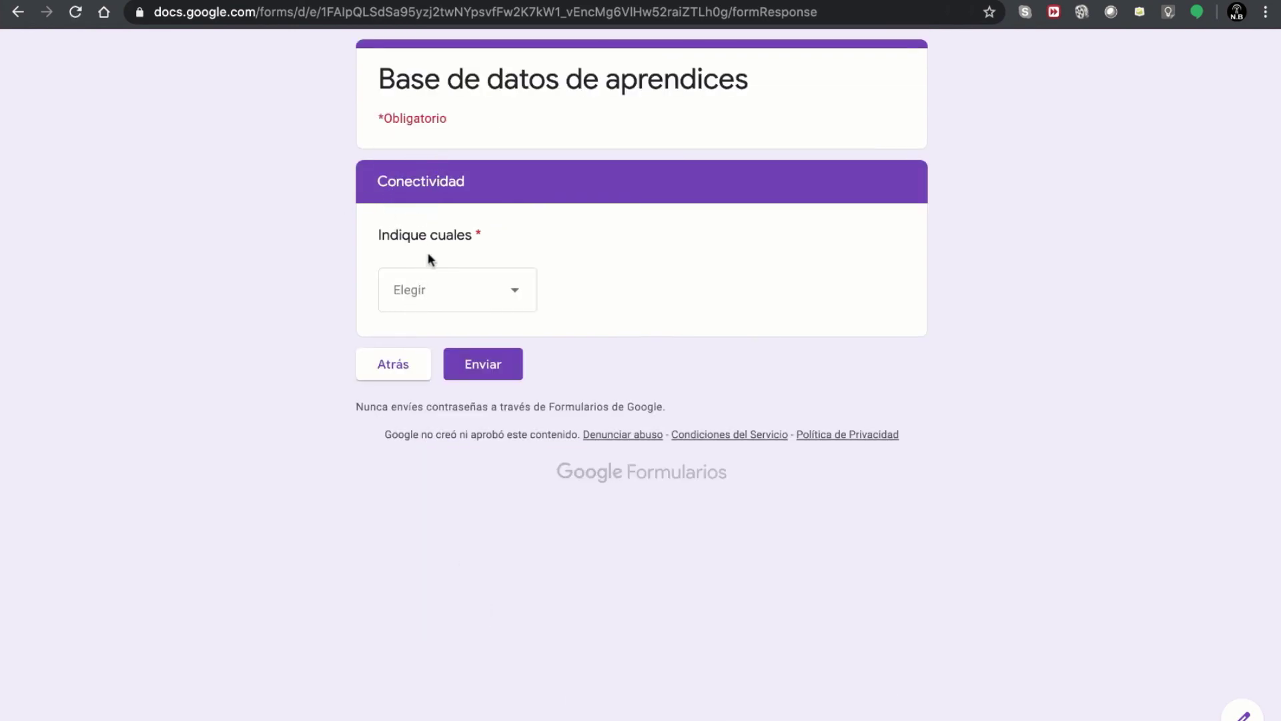
- Choose Fibra óptica in 'Indique cuales' and submit the test response
{"action": "left_click", "coordinate": [454, 300]}
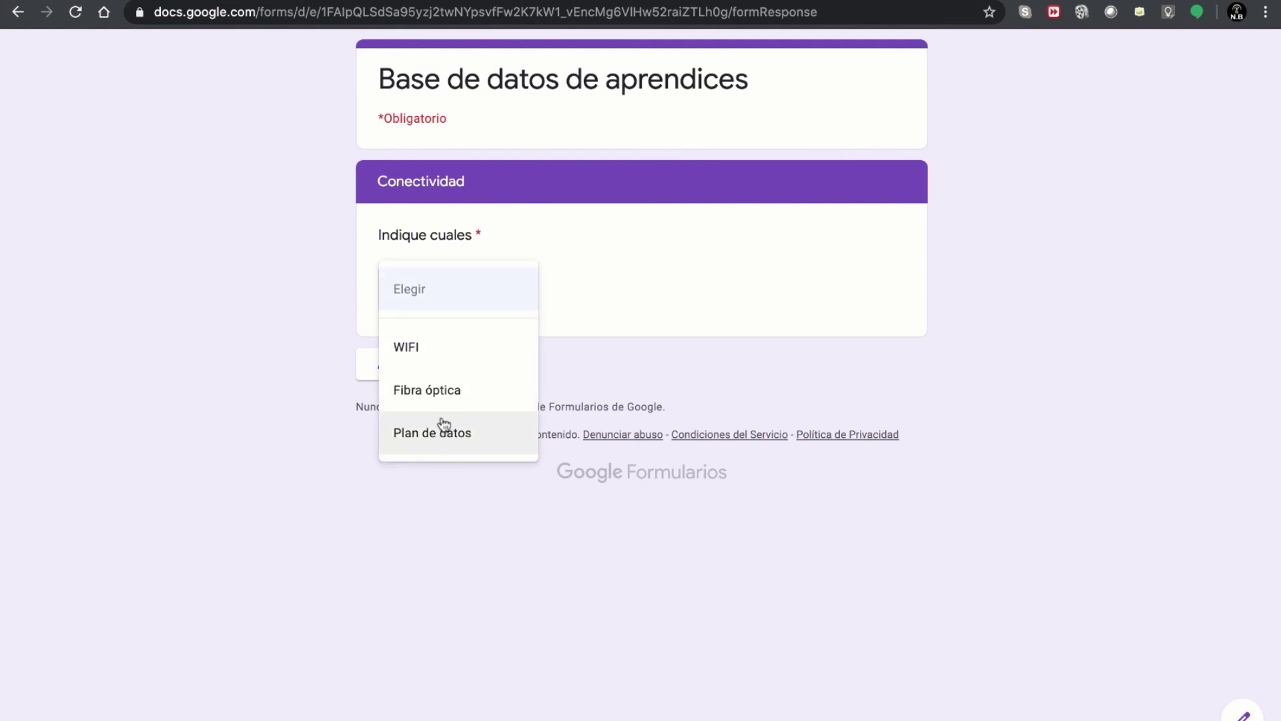
{"action": "left_click", "coordinate": [434, 395]}
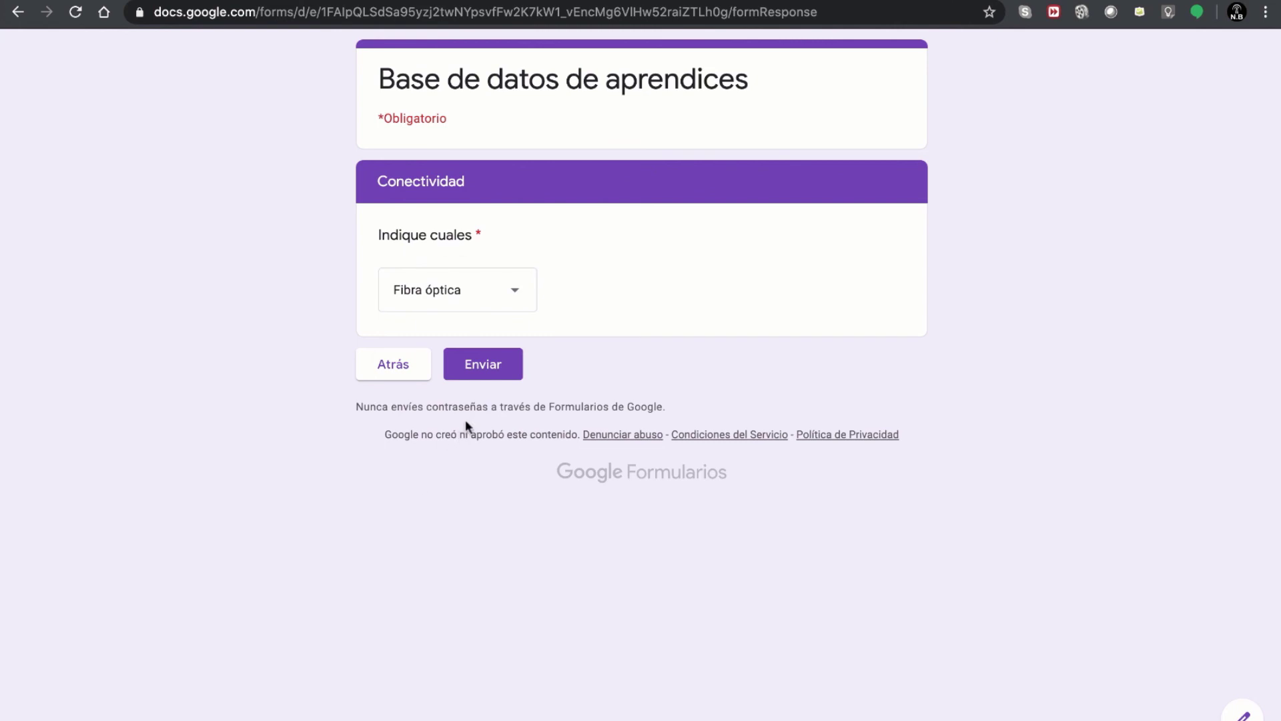
{"action": "left_click", "coordinate": [483, 373]}
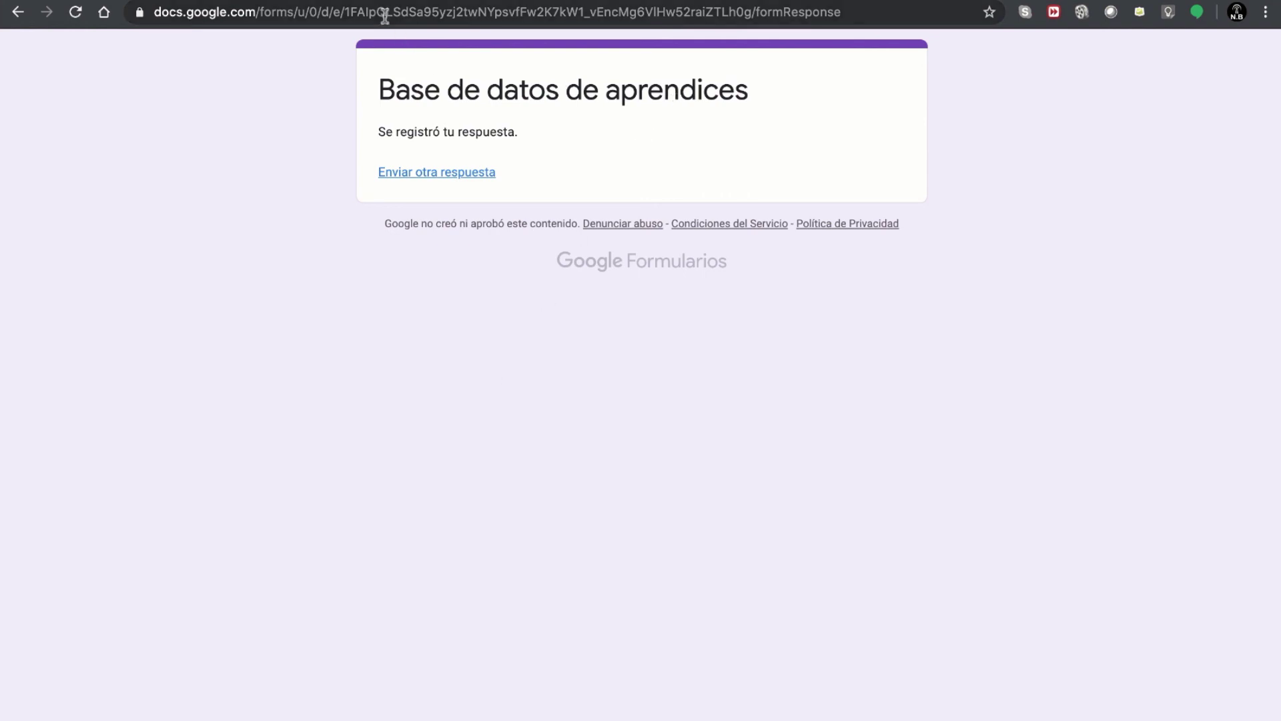
- Switch browser tabs back to the form editor and scroll to the form's first section
{"action": "left_click", "coordinate": [359, 0]}
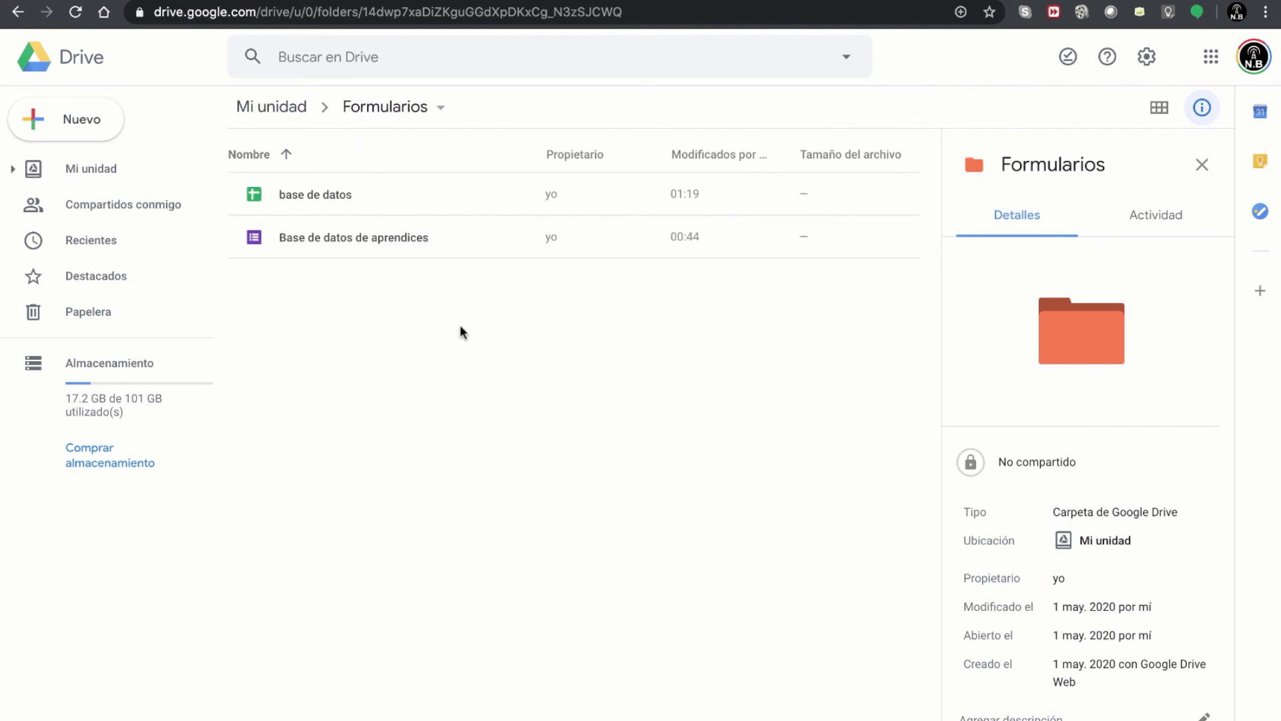
{"action": "left_click", "coordinate": [574, 0]}
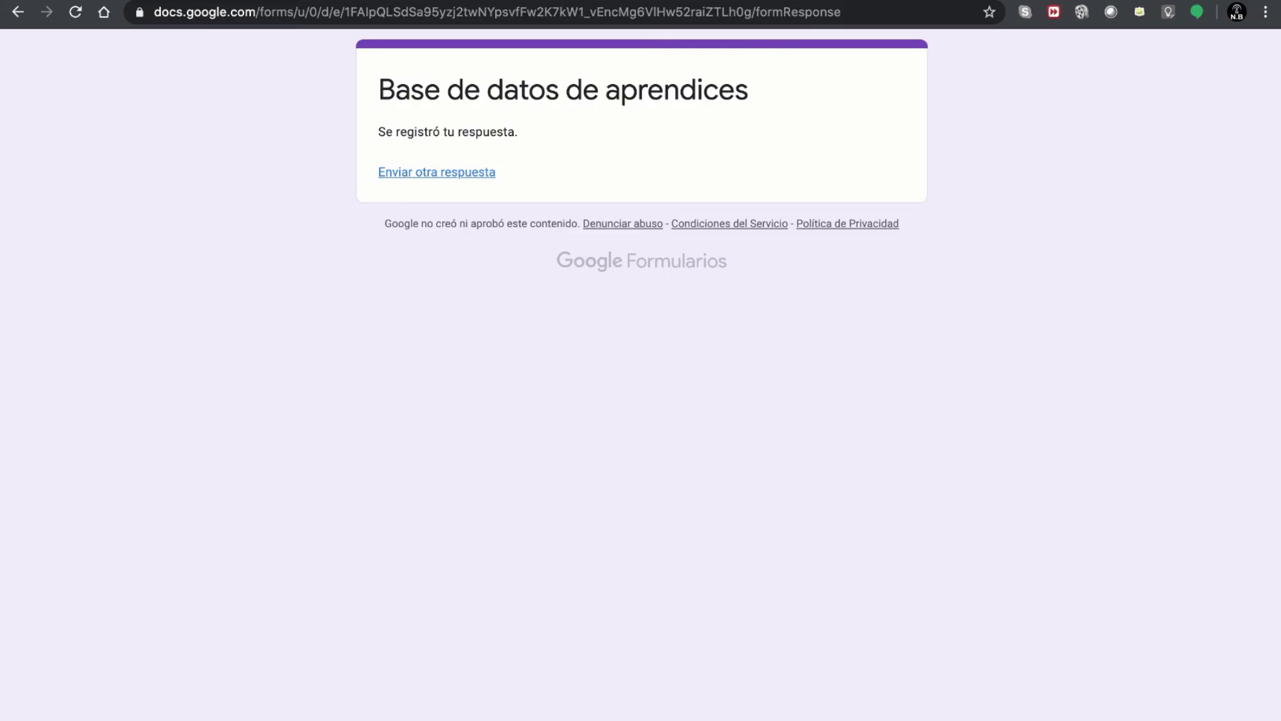
{"action": "left_click", "coordinate": [467, 0]}
{"action": "scroll", "coordinate": [523, 194], "scroll_direction": "up", "scroll_amount": 20}
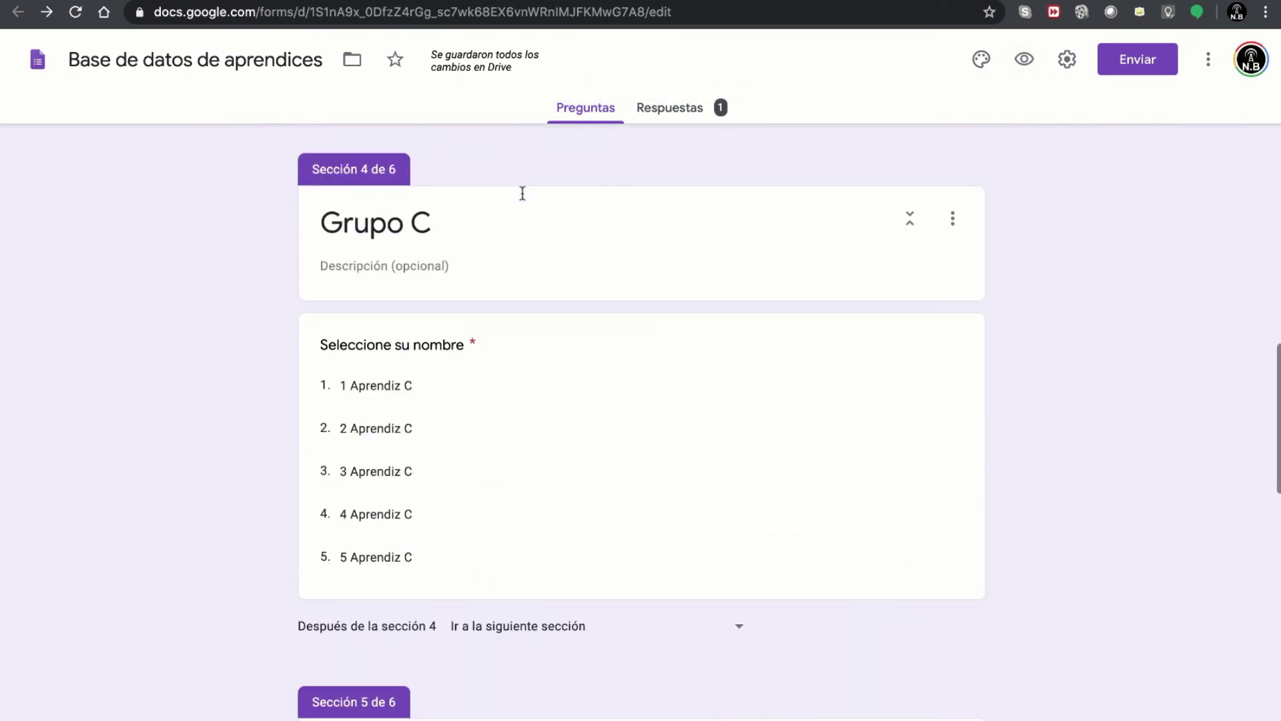
{"action": "scroll", "coordinate": [523, 194], "scroll_direction": "up", "scroll_amount": 8}
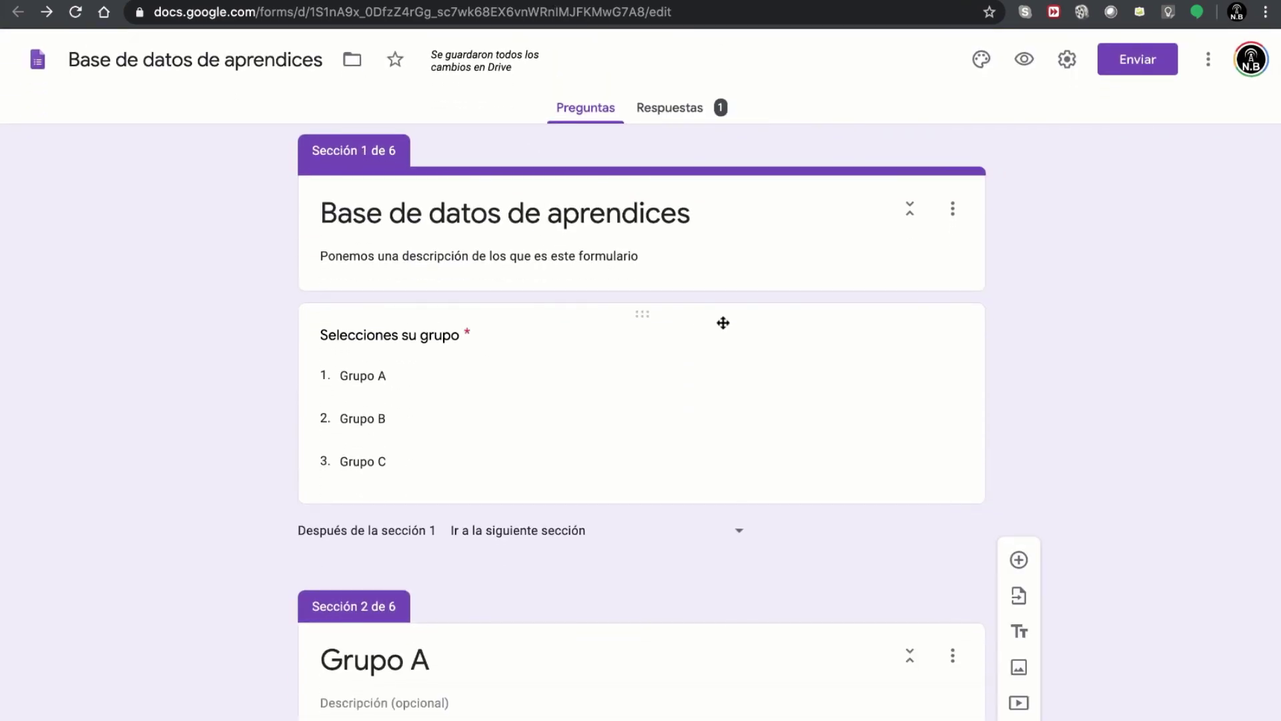
{"action": "scroll", "coordinate": [864, 383], "scroll_direction": "down", "scroll_amount": 2}
{"action": "scroll", "coordinate": [863, 389], "scroll_direction": "up", "scroll_amount": 2}
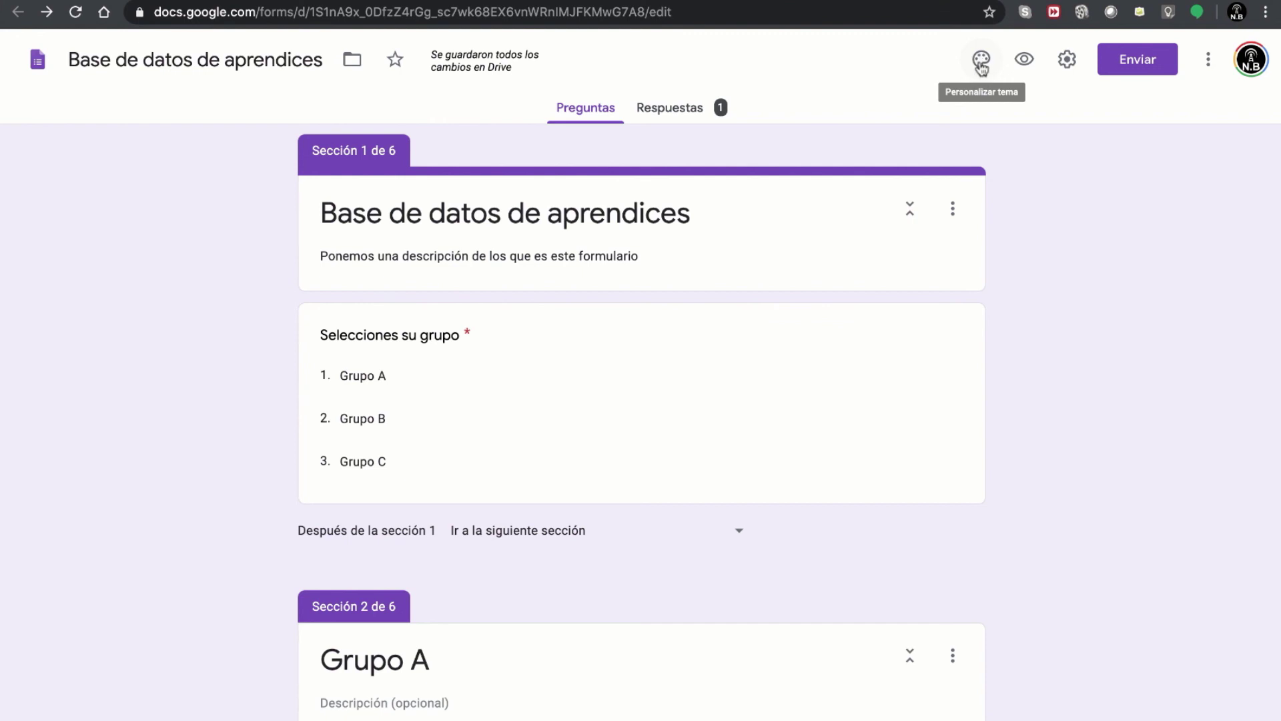
- Open Opciones de tema and check the font style dropdown, leaving it on Básico
{"action": "left_click", "coordinate": [981, 64]}
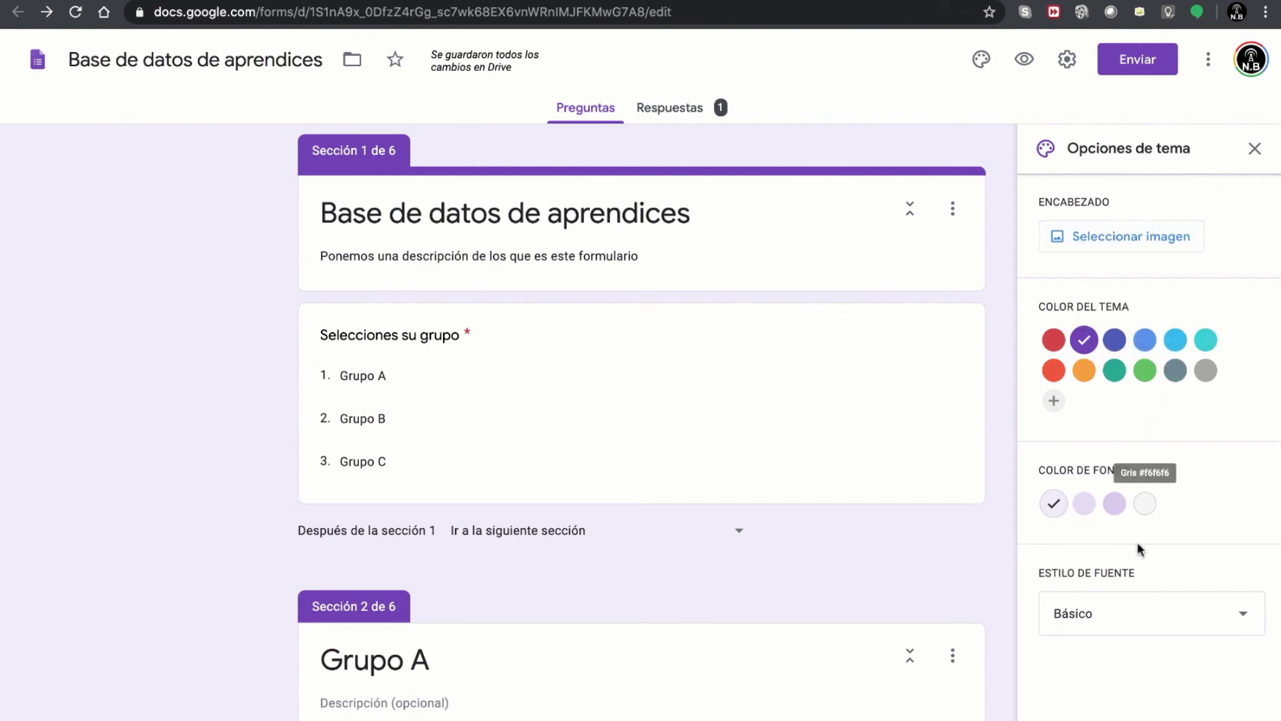
{"action": "scroll", "coordinate": [1139, 533], "scroll_direction": "down", "scroll_amount": 2}
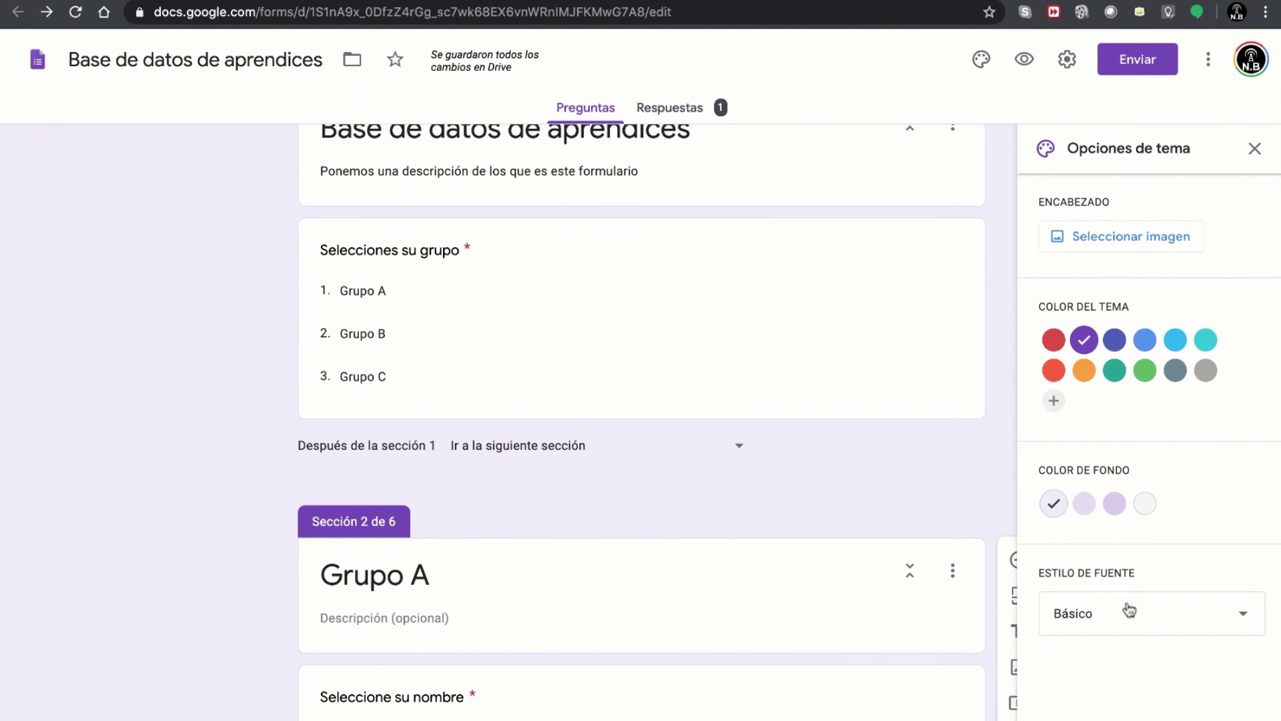
{"action": "left_click", "coordinate": [1127, 613]}
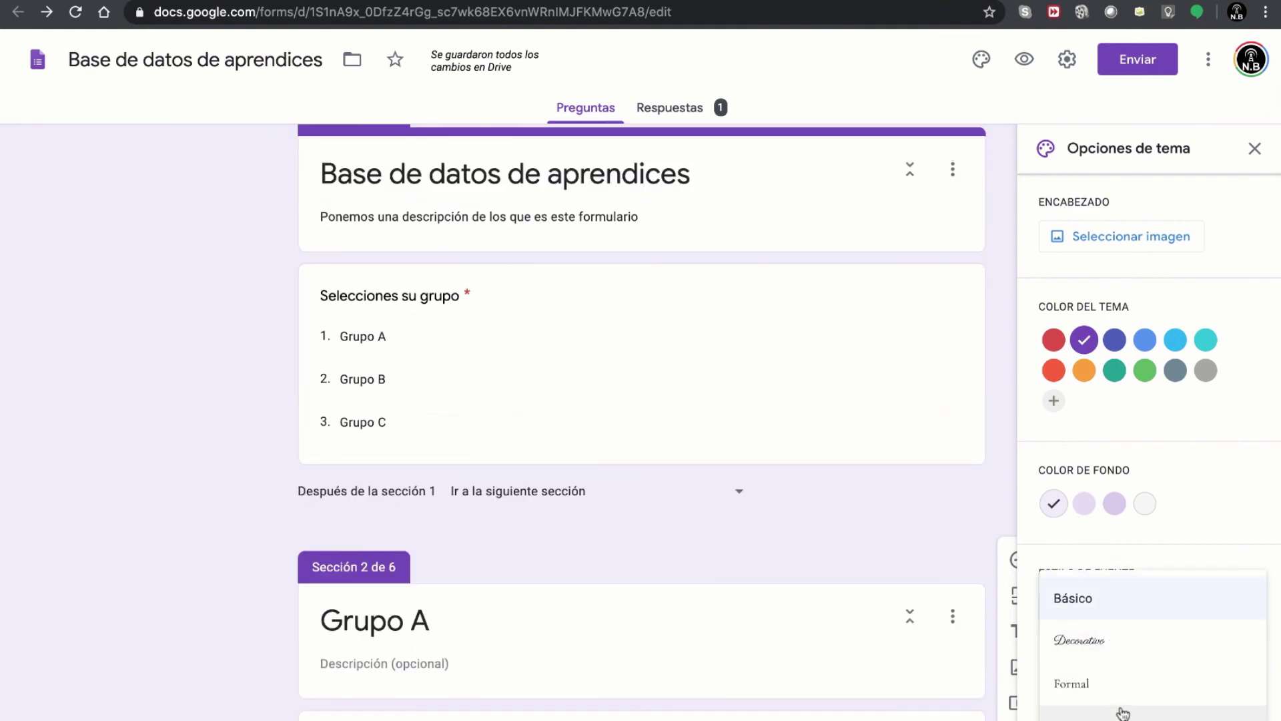
{"action": "left_click", "coordinate": [1217, 481]}
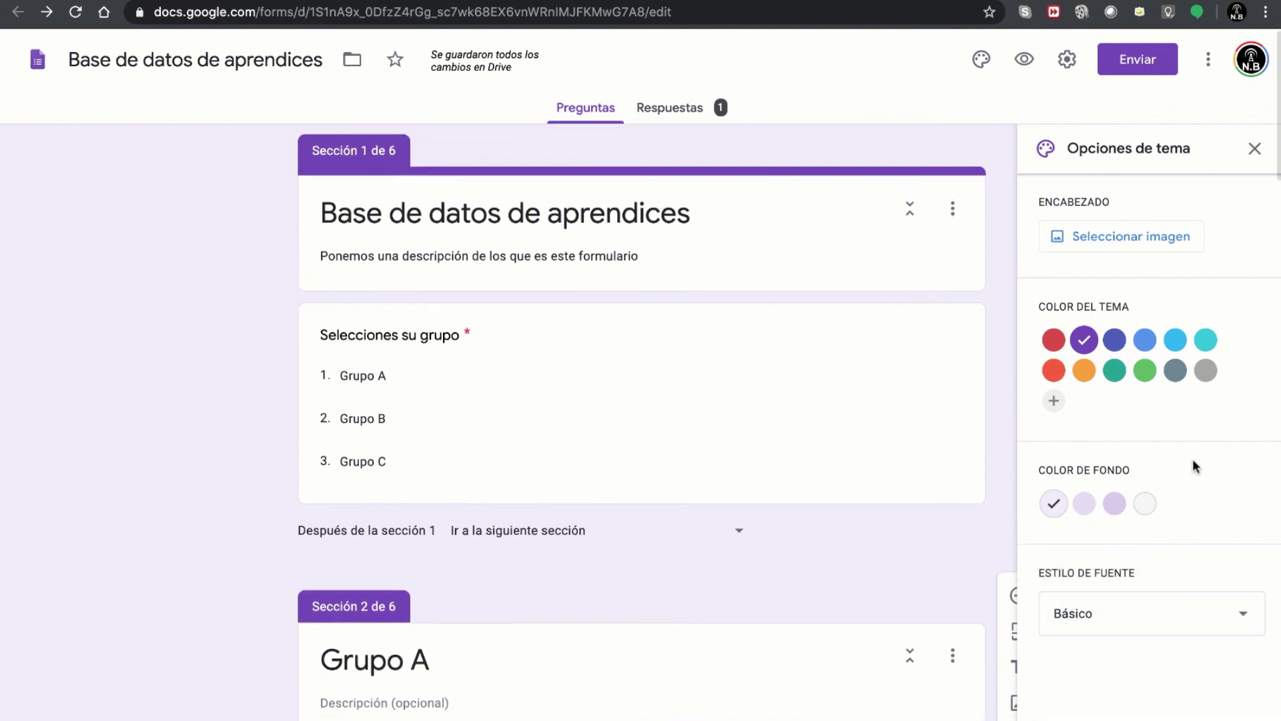
- Browse header images: Ilustraciones, Fecha de nacimiento, Gastronomía, Fiesta, plus the upload and photo tabs
{"action": "left_click", "coordinate": [1117, 240]}
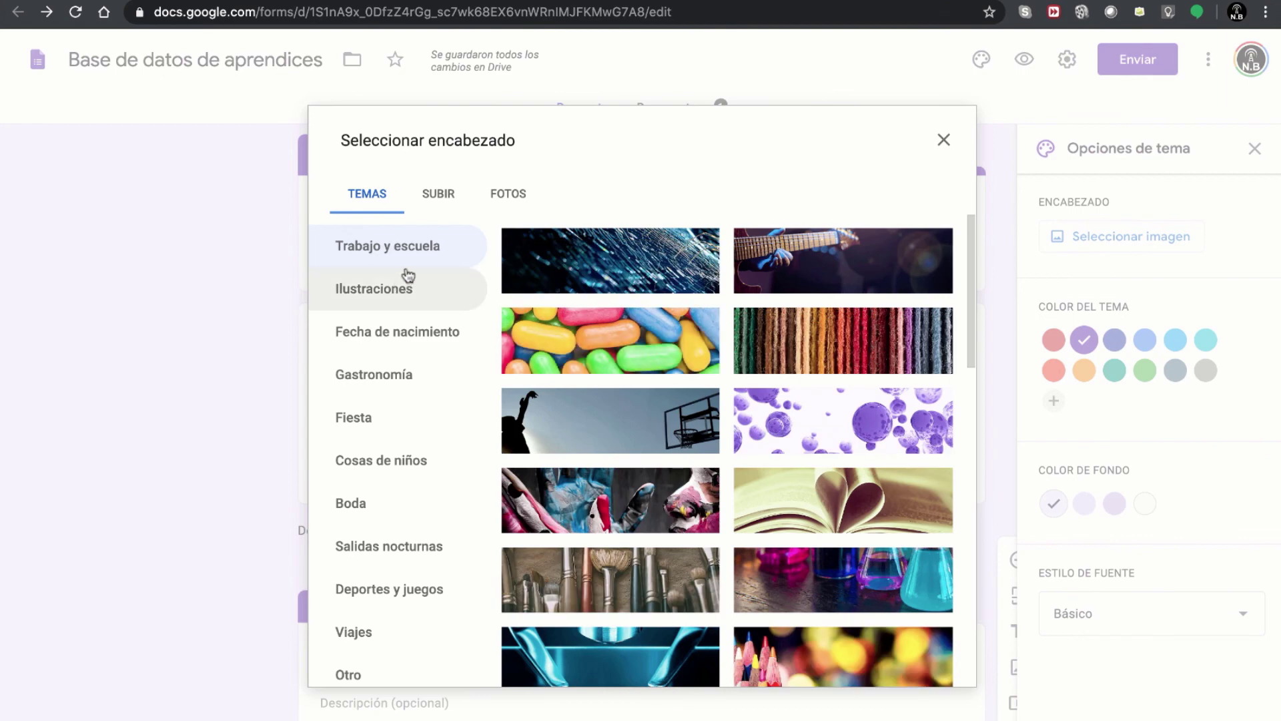
{"action": "left_click", "coordinate": [405, 298]}
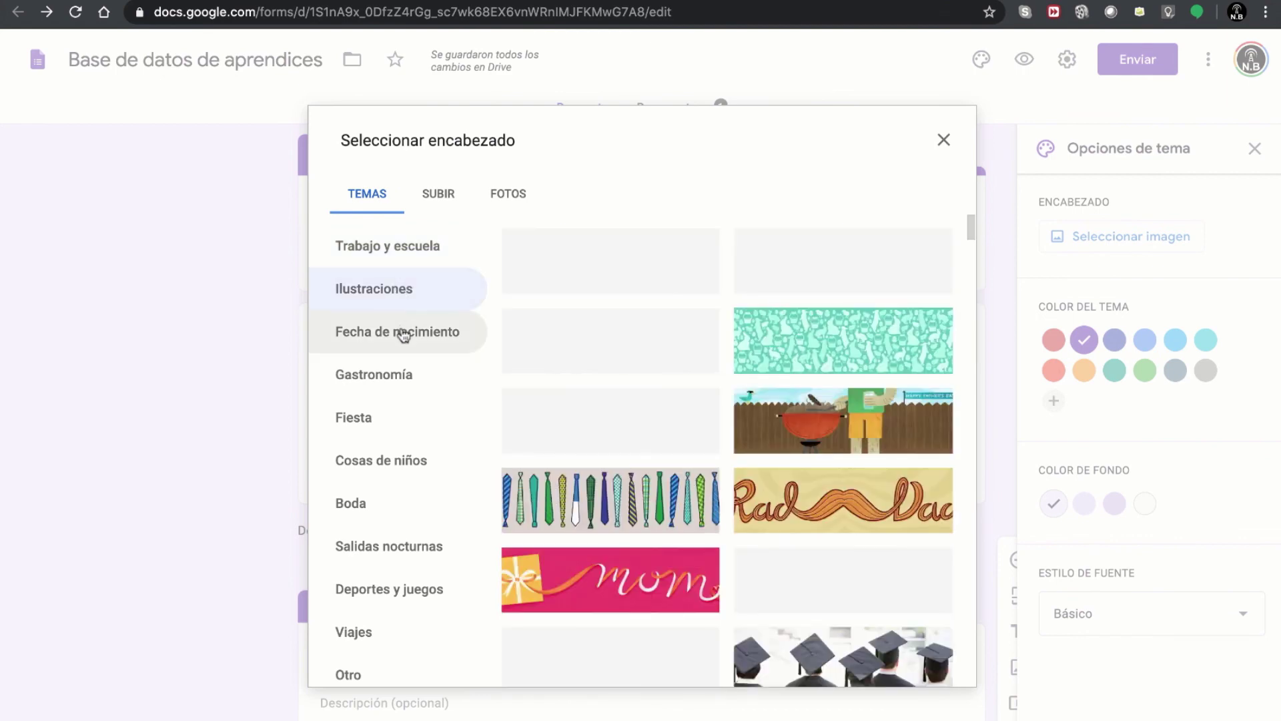
{"action": "left_click", "coordinate": [401, 335]}
{"action": "left_click", "coordinate": [399, 375]}
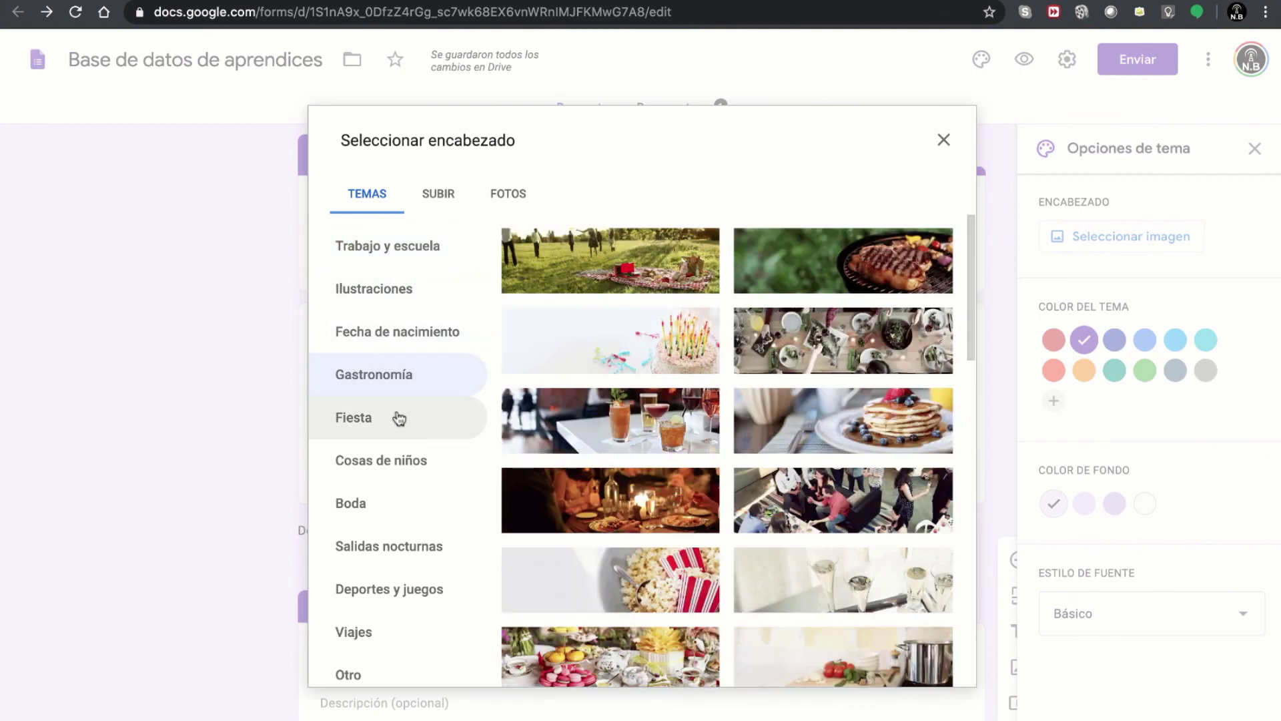
{"action": "left_click", "coordinate": [399, 417]}
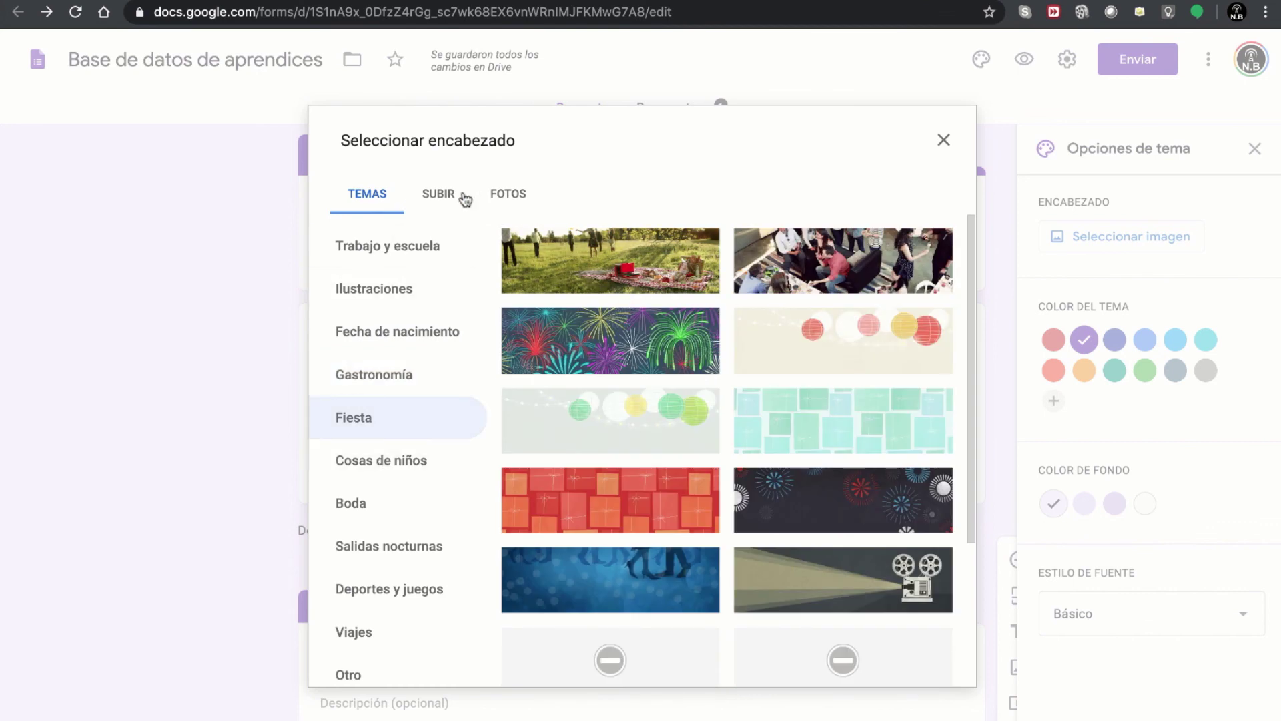
{"action": "left_click", "coordinate": [442, 195]}
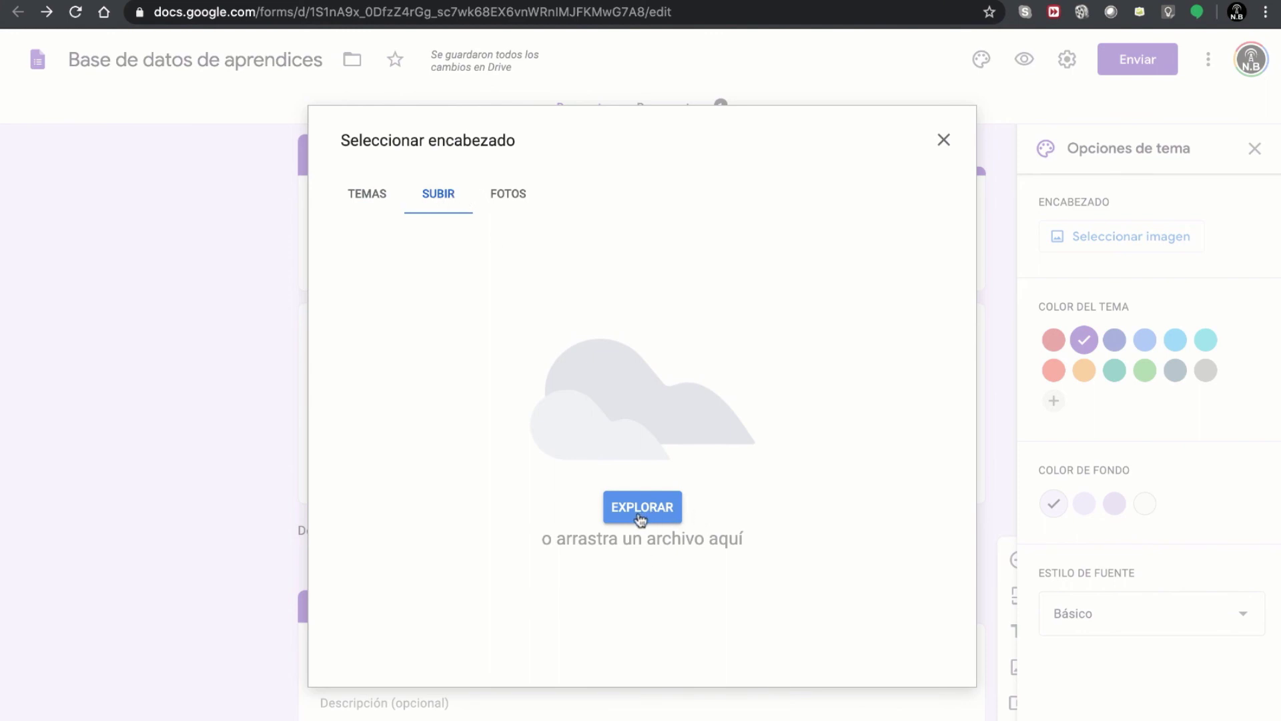
{"action": "left_click", "coordinate": [511, 197]}
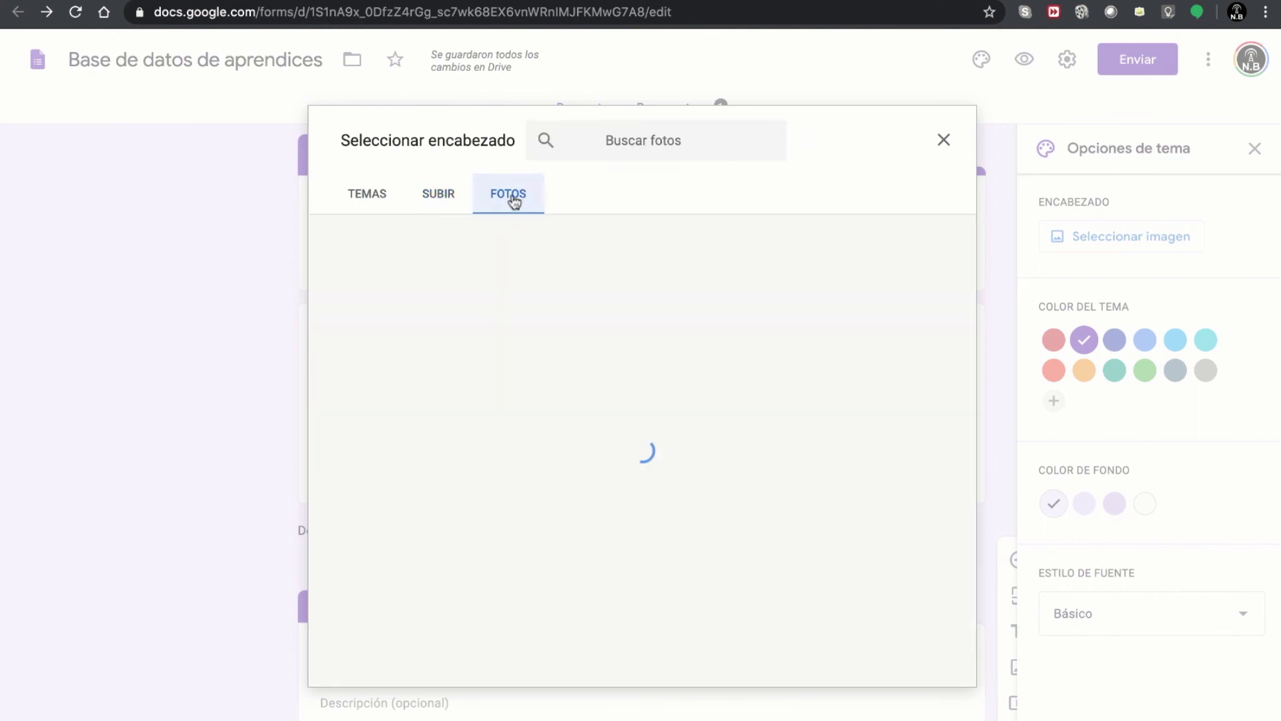
{"action": "left_click", "coordinate": [433, 198]}
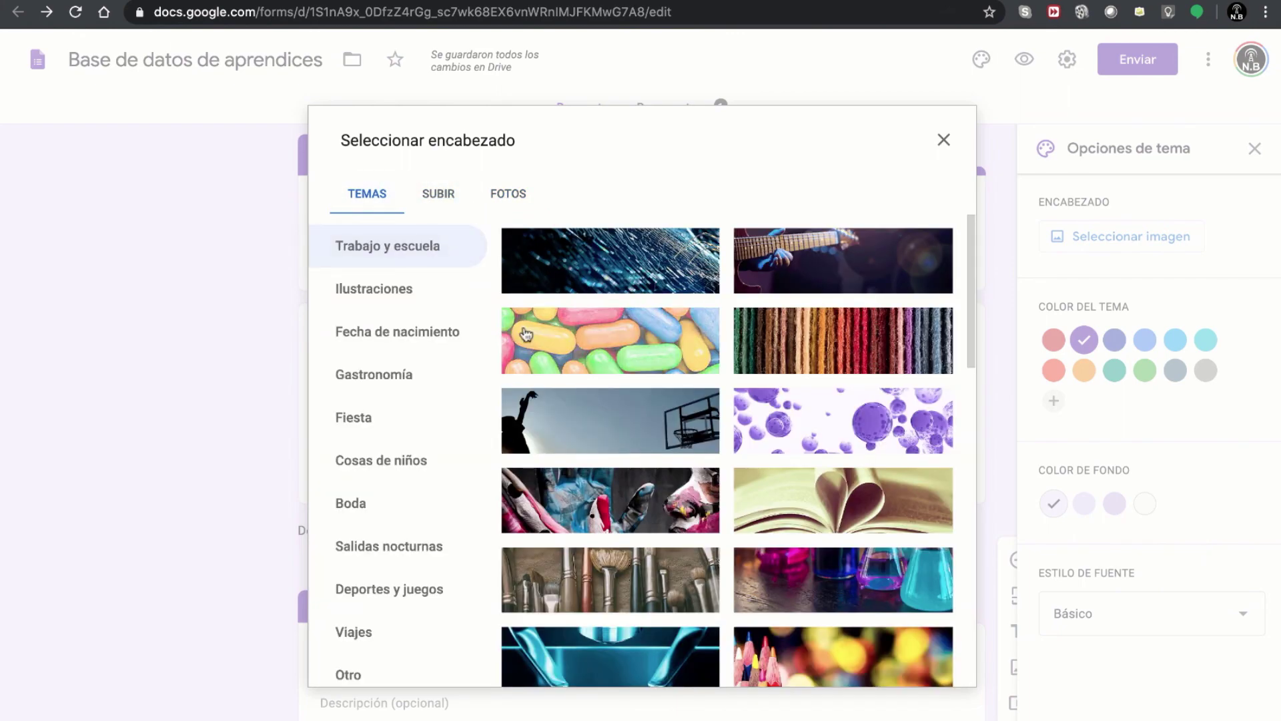
- Select the open-book photo from the Trabajo y escuela collection
{"action": "scroll", "coordinate": [610, 405], "scroll_direction": "down", "scroll_amount": 1}
{"action": "scroll", "coordinate": [611, 405], "scroll_direction": "down", "scroll_amount": 2}
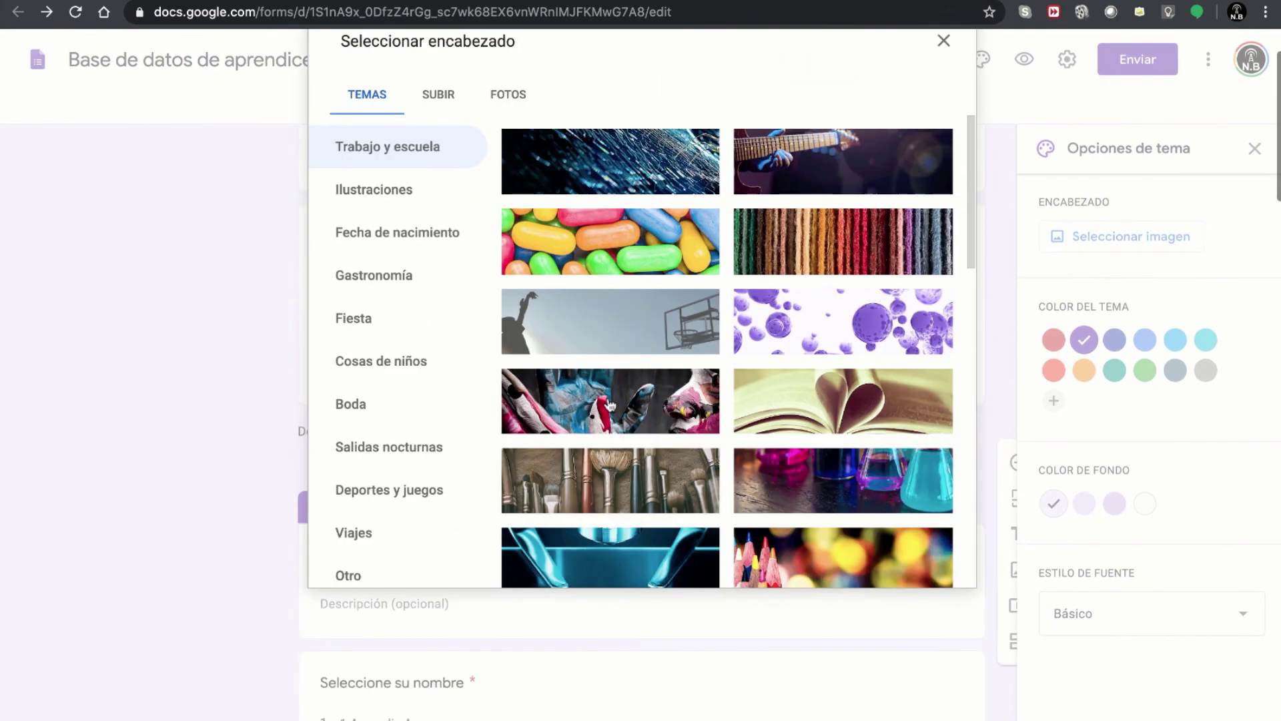
{"action": "scroll", "coordinate": [610, 405], "scroll_direction": "up", "scroll_amount": 2}
{"action": "scroll", "coordinate": [388, 510], "scroll_direction": "down", "scroll_amount": 3}
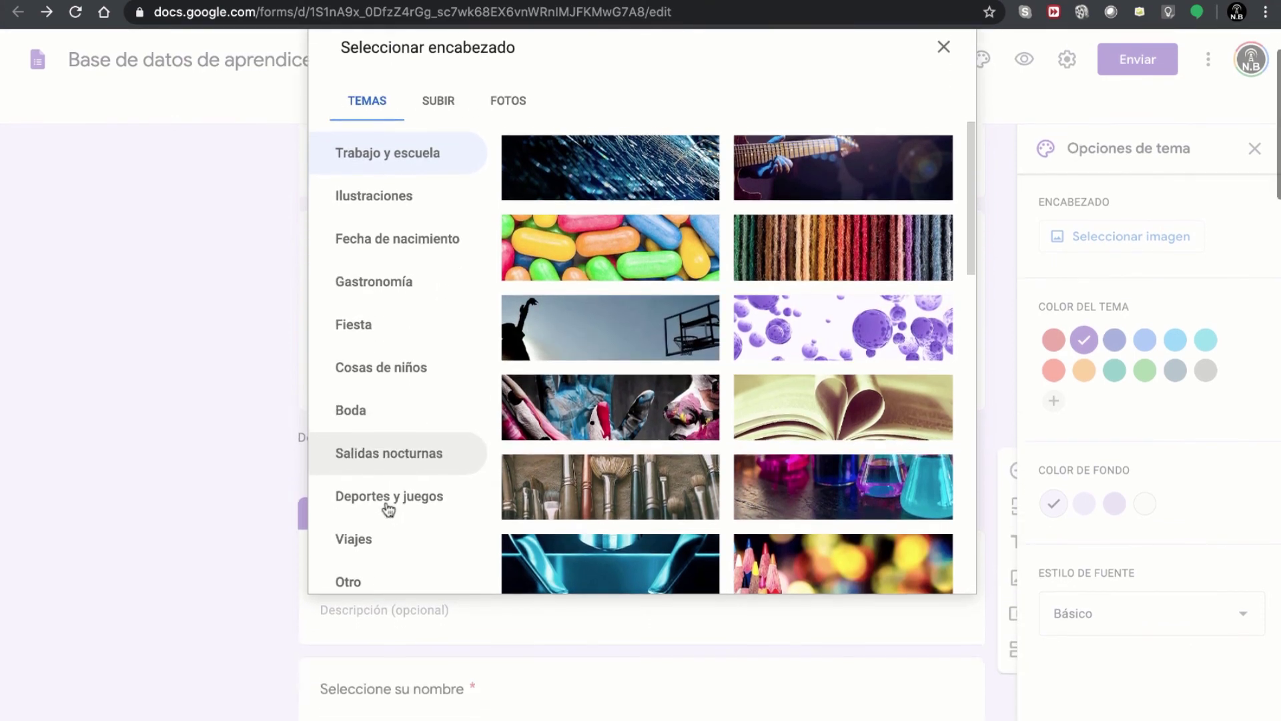
{"action": "scroll", "coordinate": [388, 510], "scroll_direction": "up", "scroll_amount": 2}
{"action": "scroll", "coordinate": [388, 510], "scroll_direction": "up", "scroll_amount": 1}
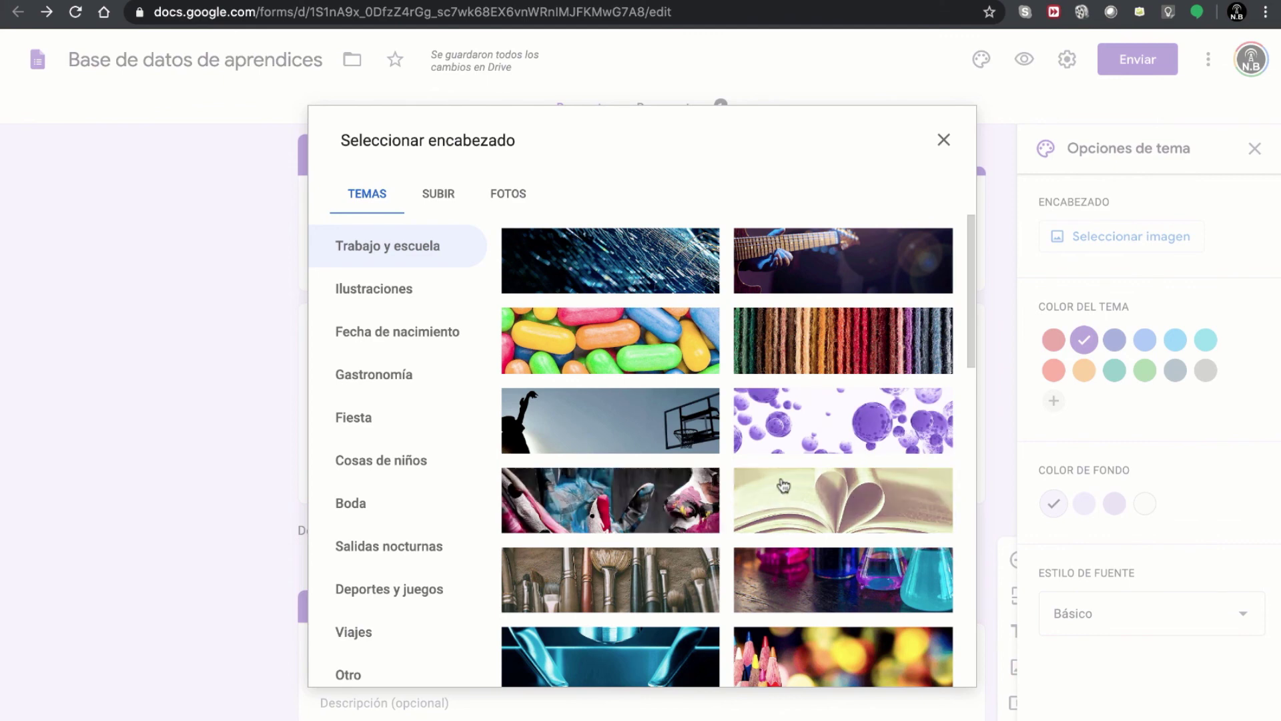
{"action": "left_click", "coordinate": [812, 495]}
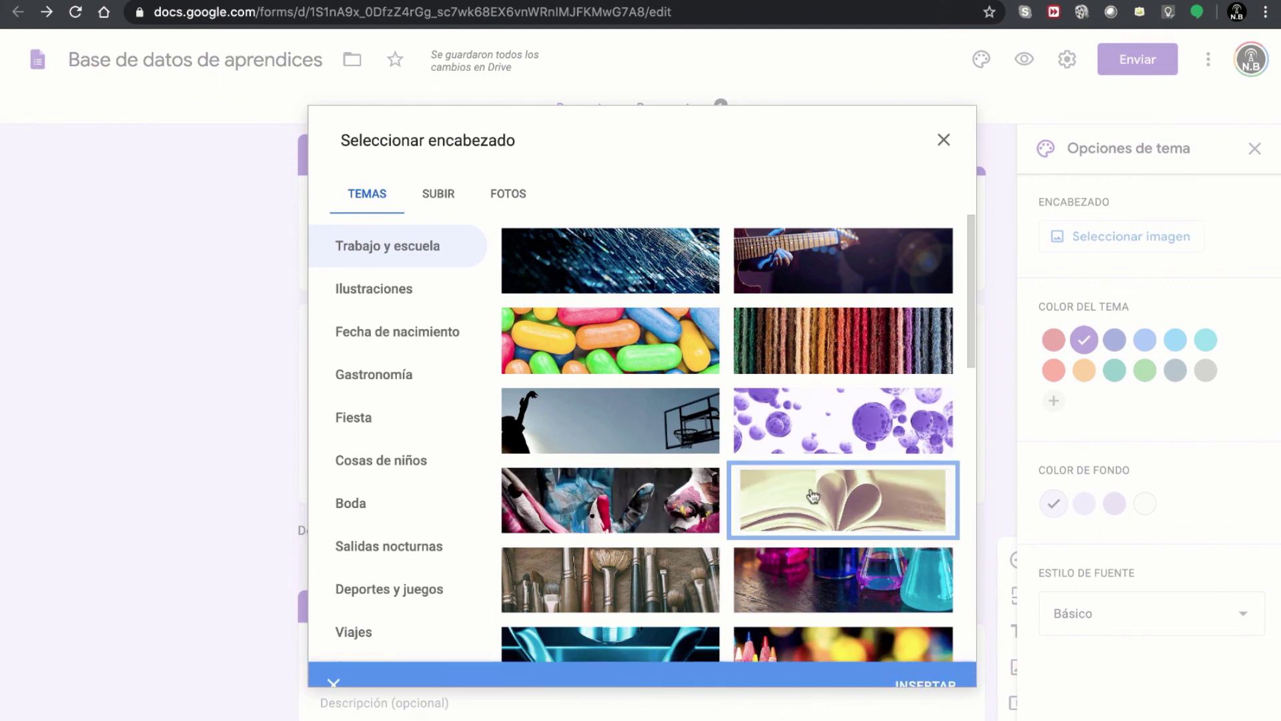
{"action": "left_click", "coordinate": [923, 665]}
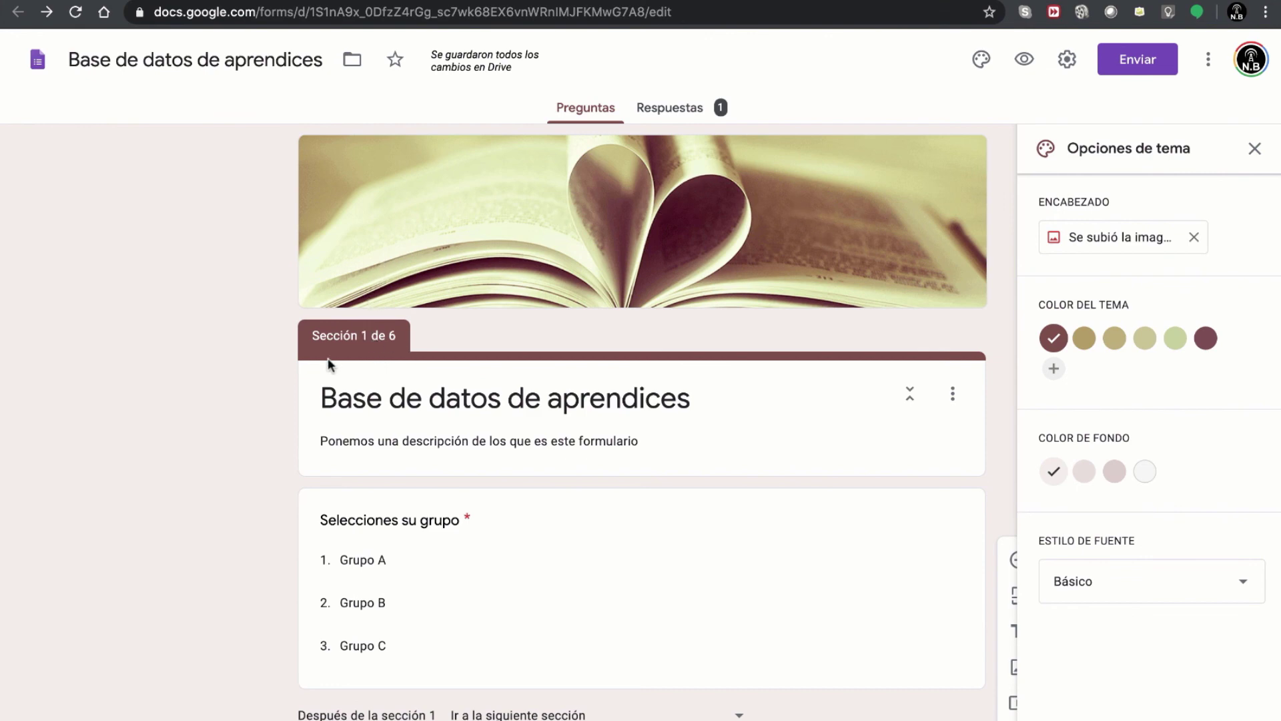
{"action": "scroll", "coordinate": [526, 499], "scroll_direction": "down", "scroll_amount": 20}
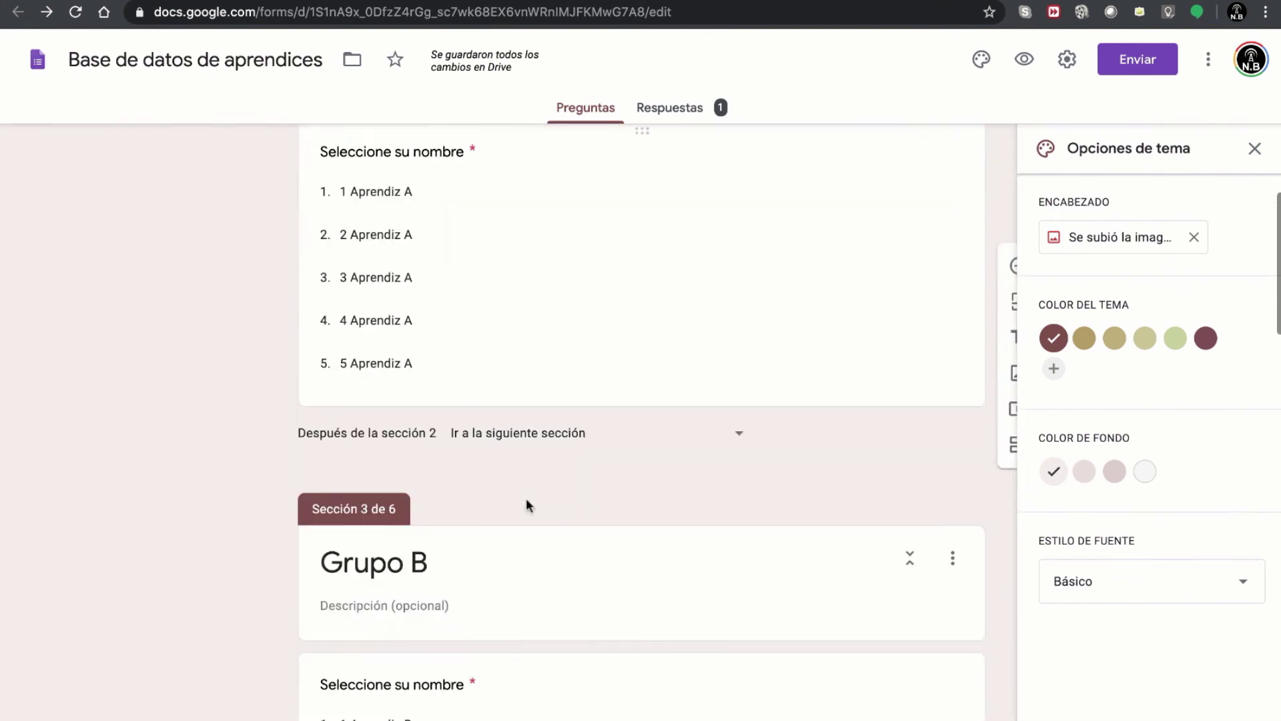
{"action": "scroll", "coordinate": [525, 498], "scroll_direction": "up", "scroll_amount": 20}
{"action": "scroll", "coordinate": [522, 492], "scroll_direction": "up", "scroll_amount": 5}
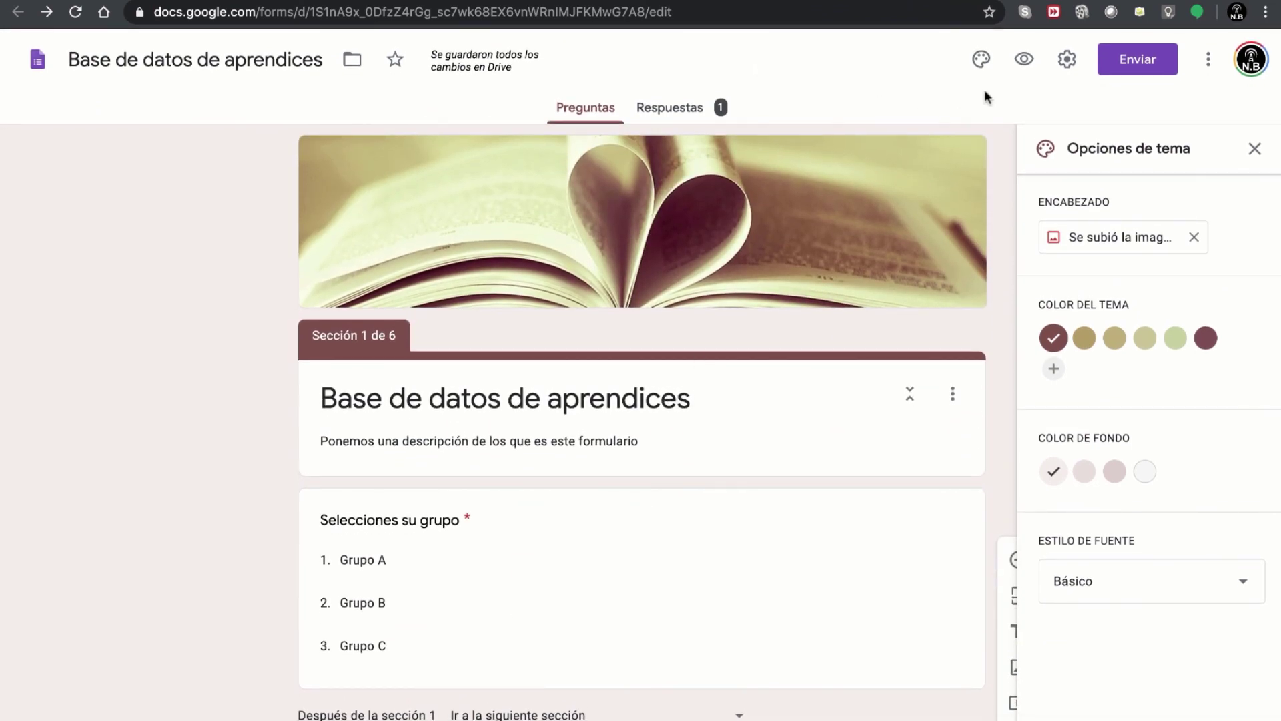
{"action": "left_click", "coordinate": [1024, 63]}
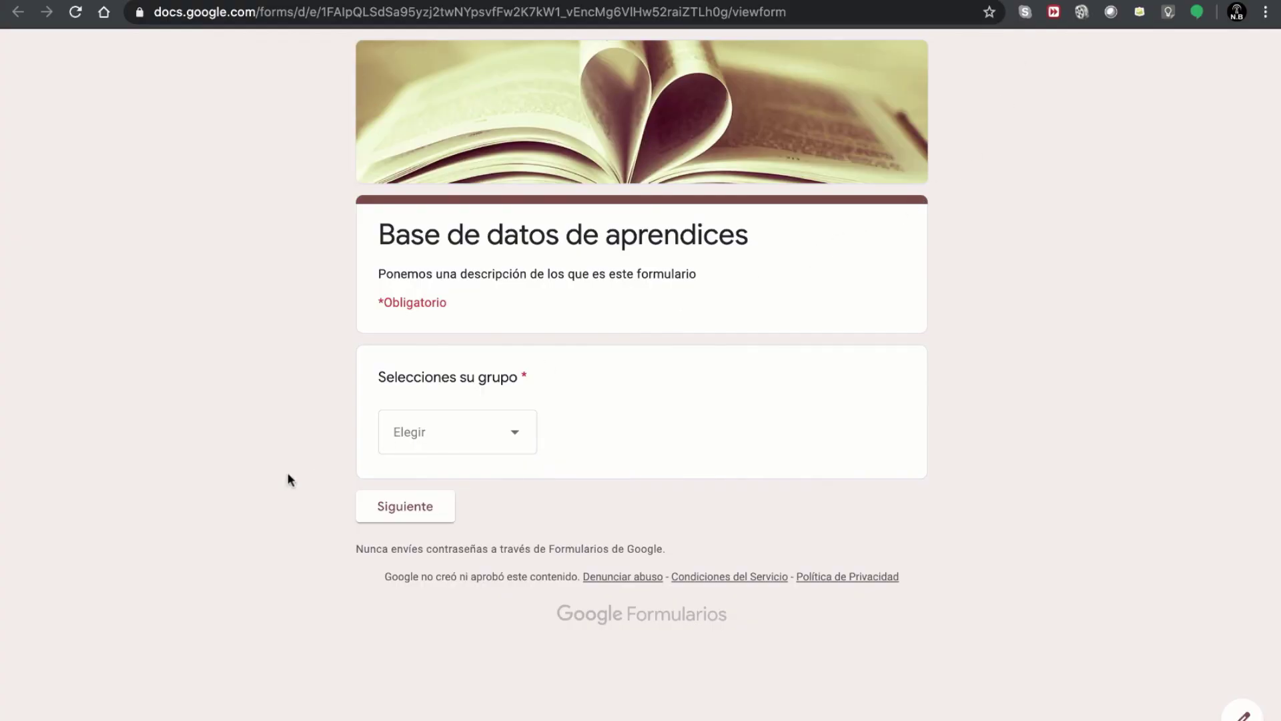
{"action": "left_click", "coordinate": [419, 435]}
{"action": "left_click", "coordinate": [411, 488]}
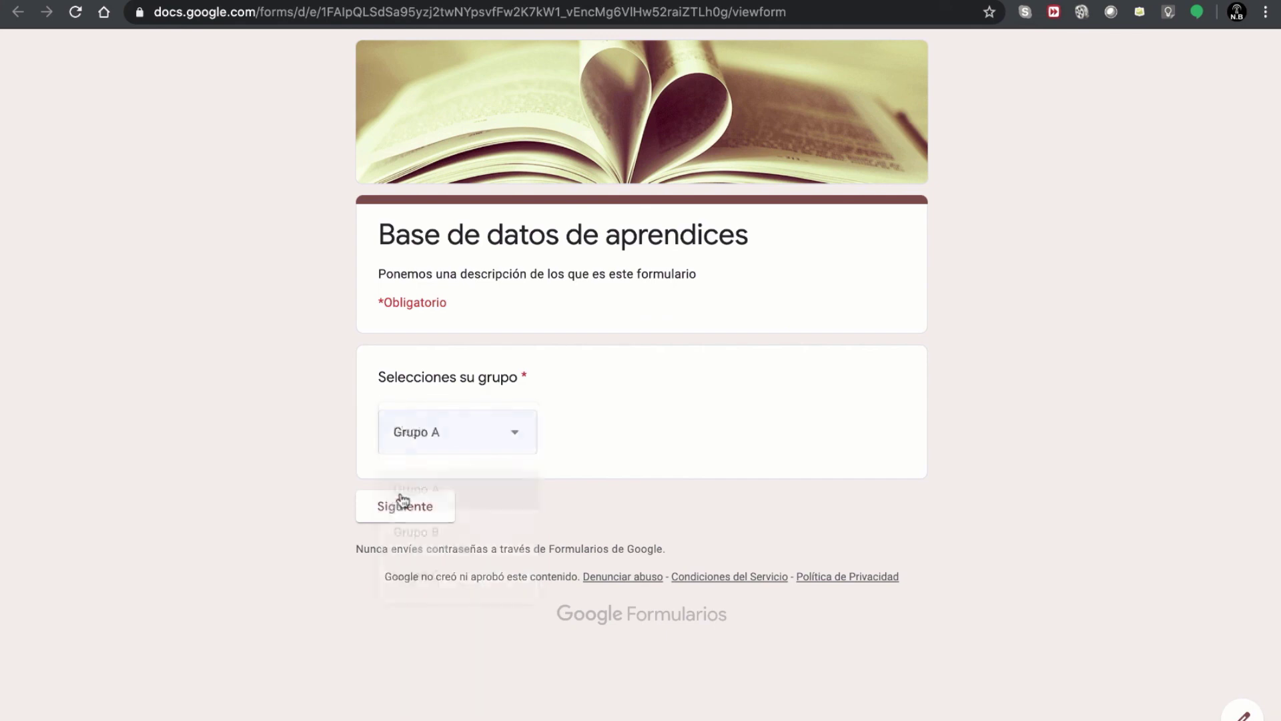
{"action": "left_click", "coordinate": [401, 507]}
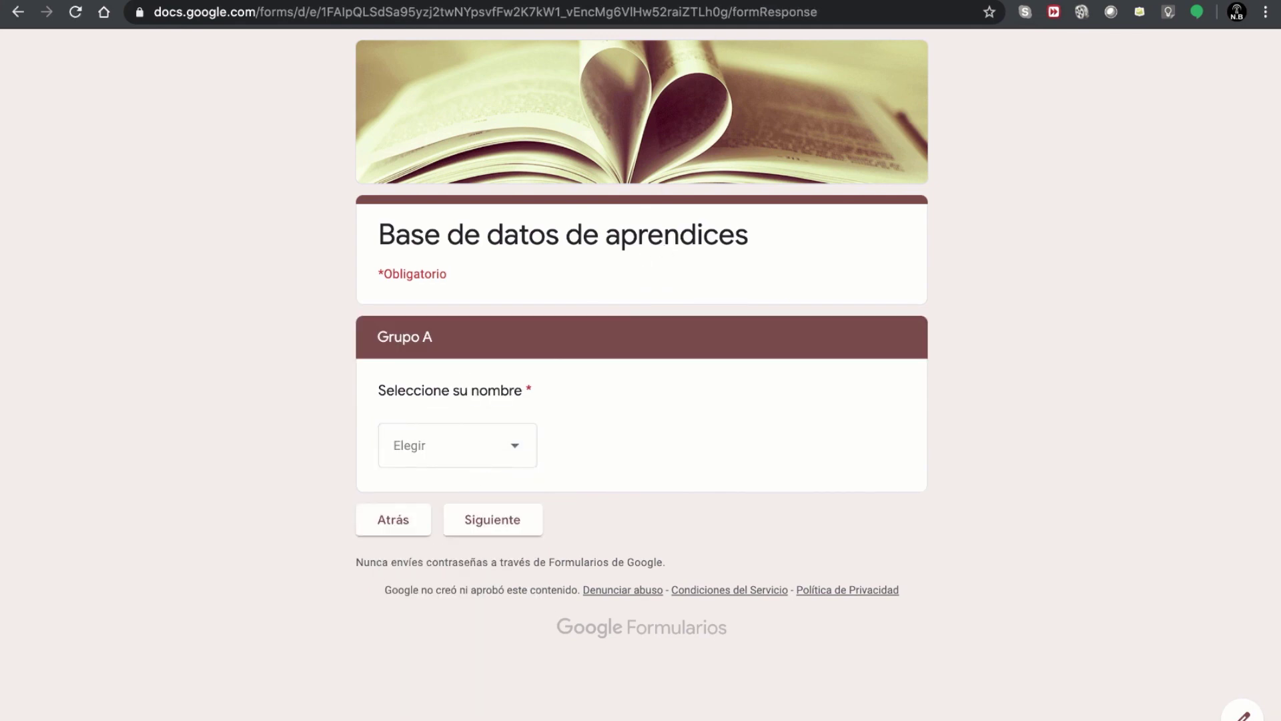
{"action": "left_click", "coordinate": [793, 0]}
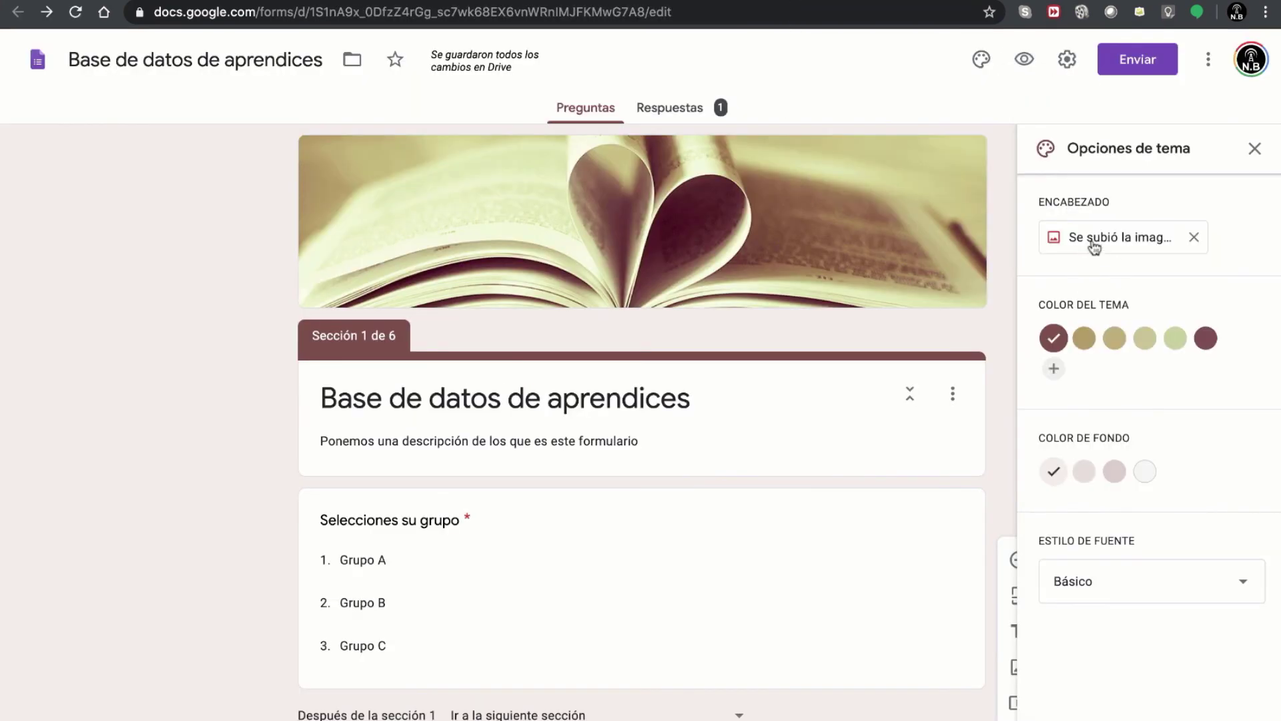
- Insert the blue light-streaks network image as the header after briefly trying the candy image
{"action": "left_click", "coordinate": [1155, 241]}
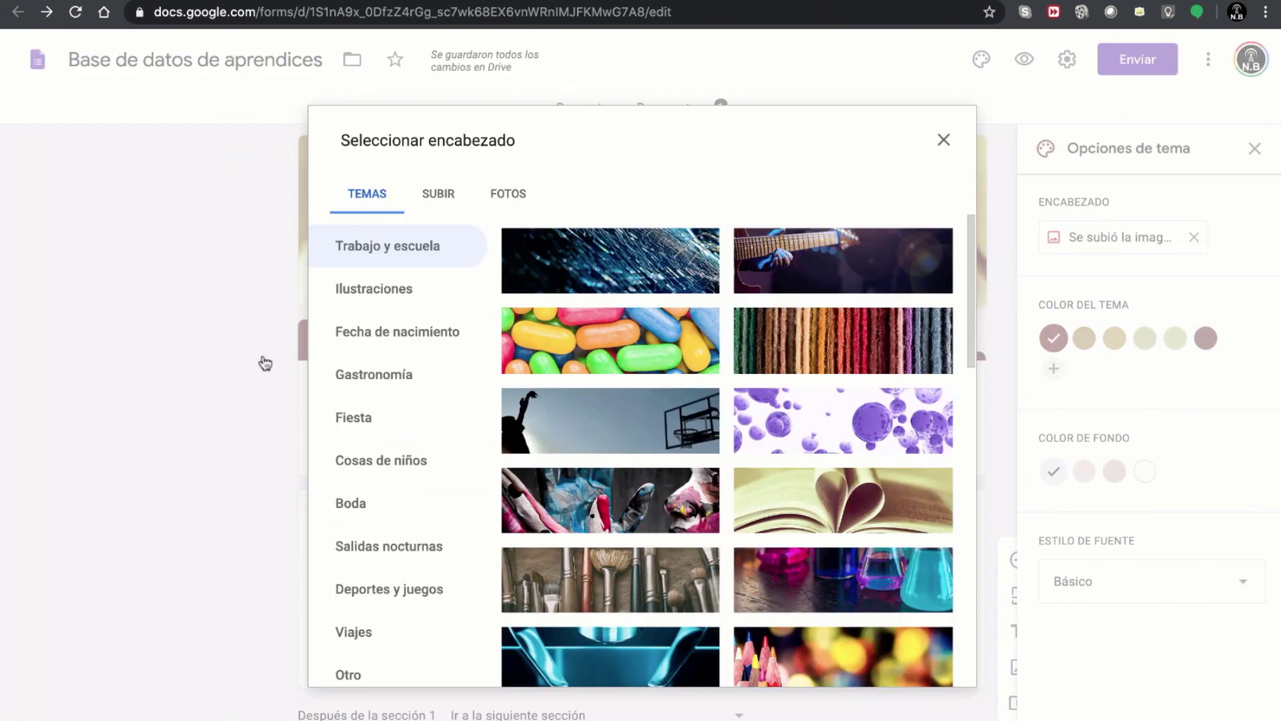
{"action": "left_click", "coordinate": [586, 351]}
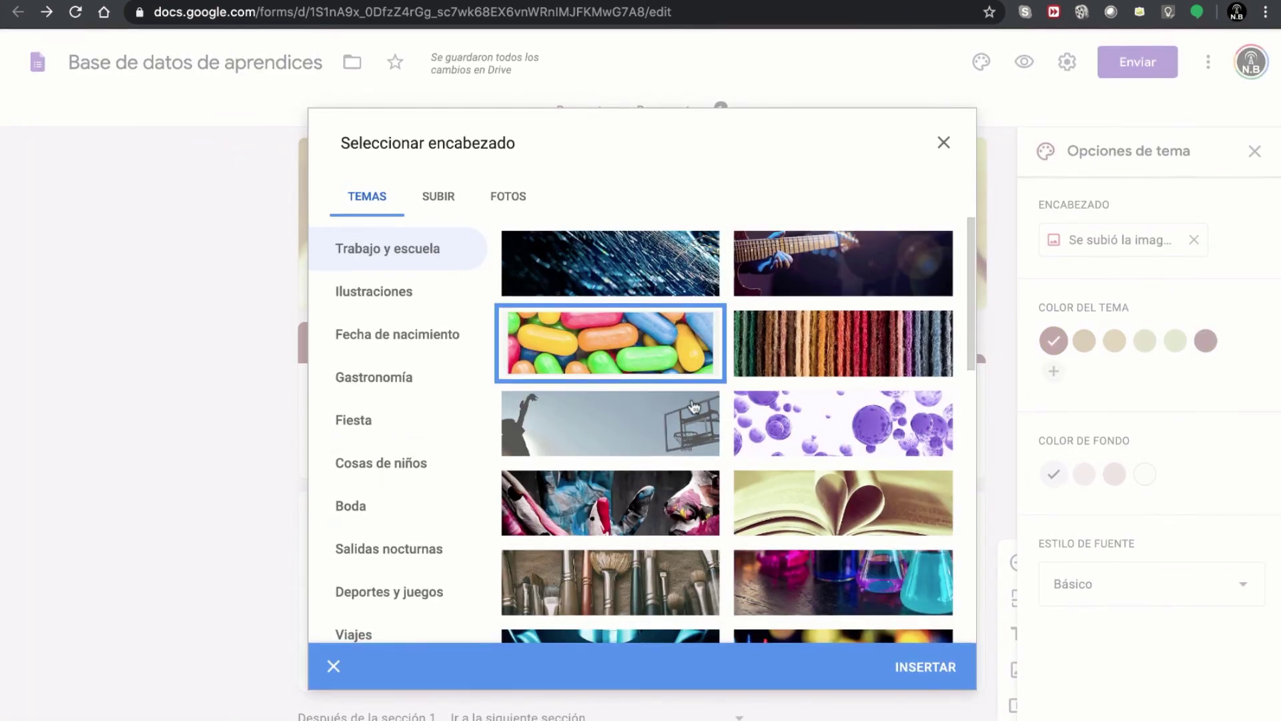
{"action": "scroll", "coordinate": [641, 401], "scroll_direction": "down", "scroll_amount": 1}
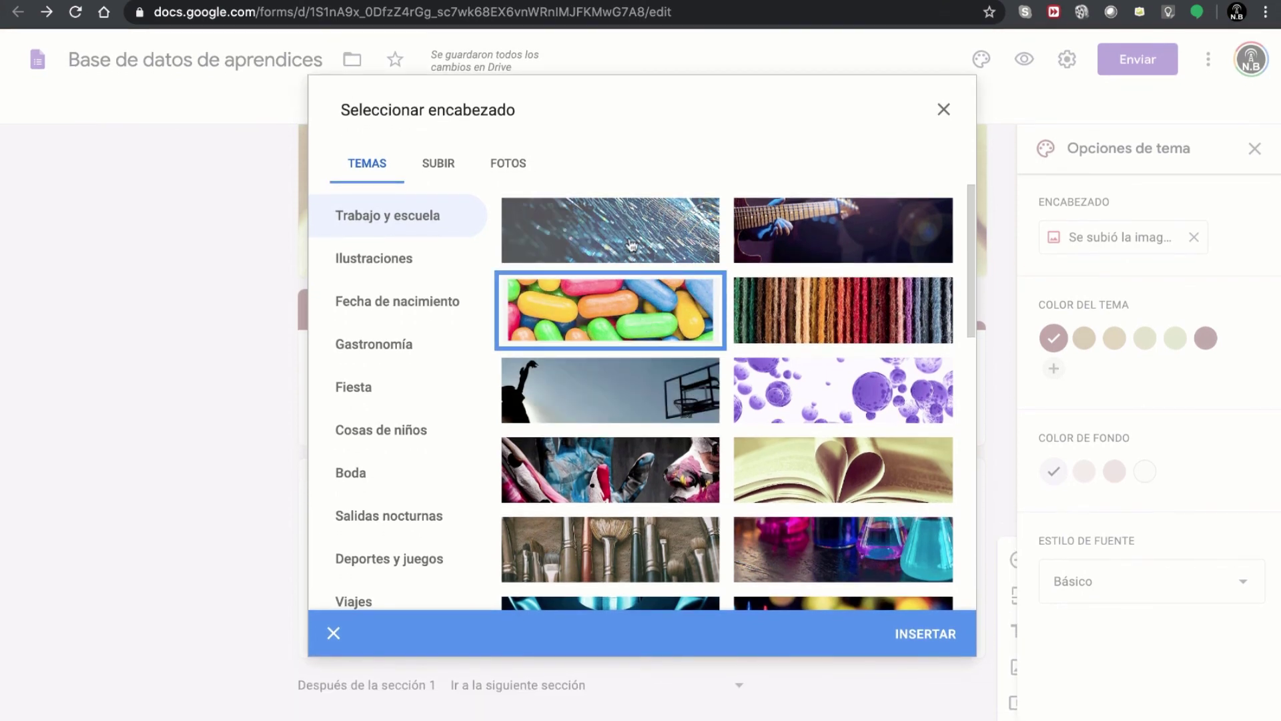
{"action": "left_click", "coordinate": [634, 248]}
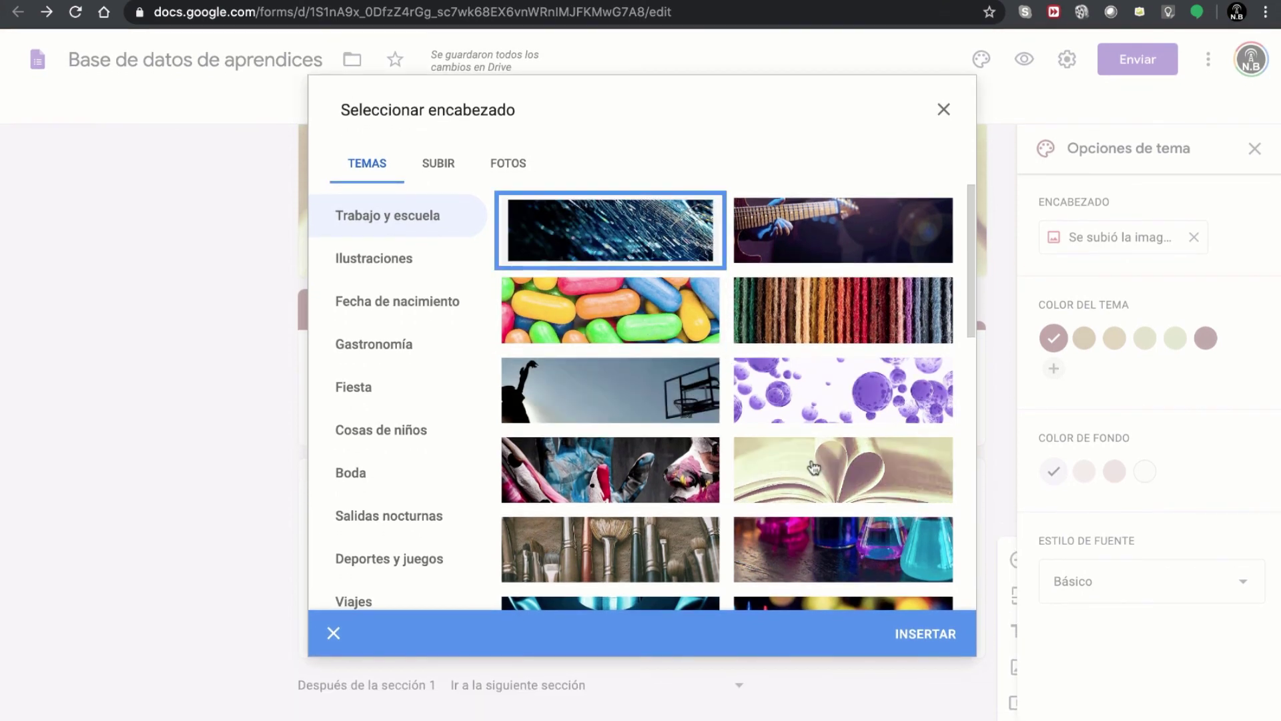
{"action": "left_click", "coordinate": [927, 638]}
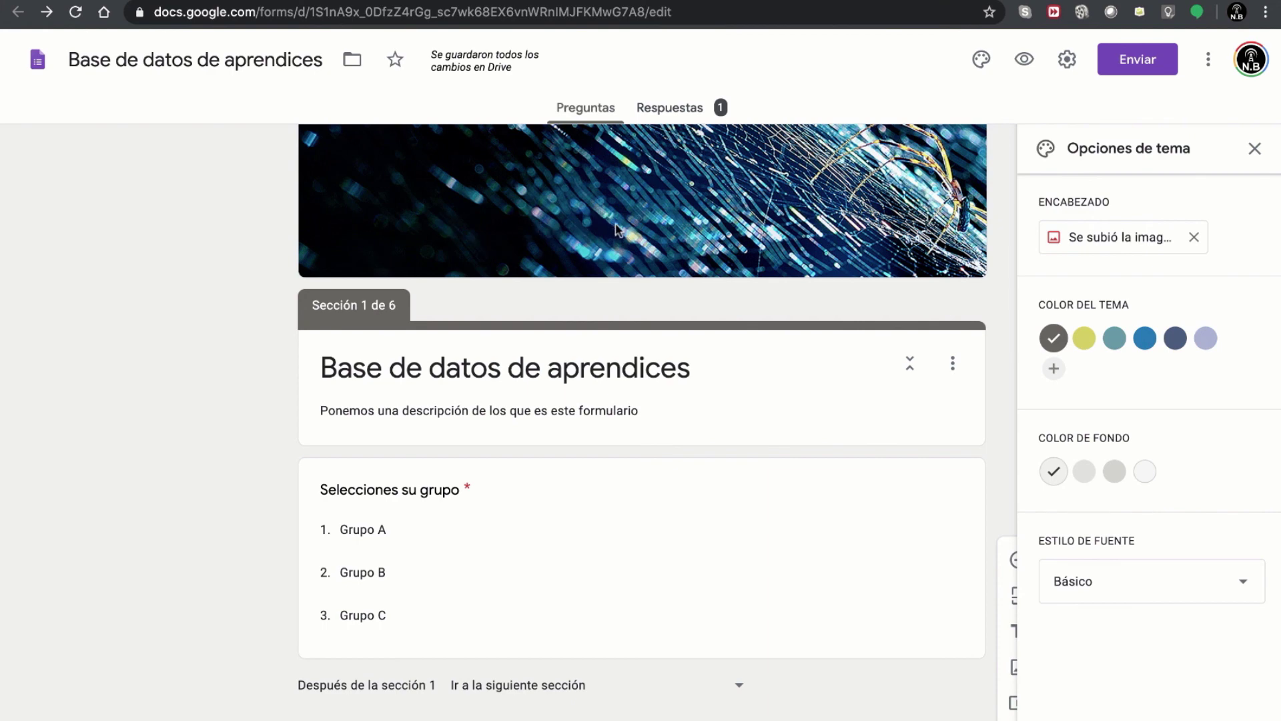
- Try the yellow, teal, blue, navy and lavender theme colour swatches
{"action": "scroll", "coordinate": [716, 387], "scroll_direction": "down", "scroll_amount": 12}
{"action": "scroll", "coordinate": [715, 387], "scroll_direction": "up", "scroll_amount": 14}
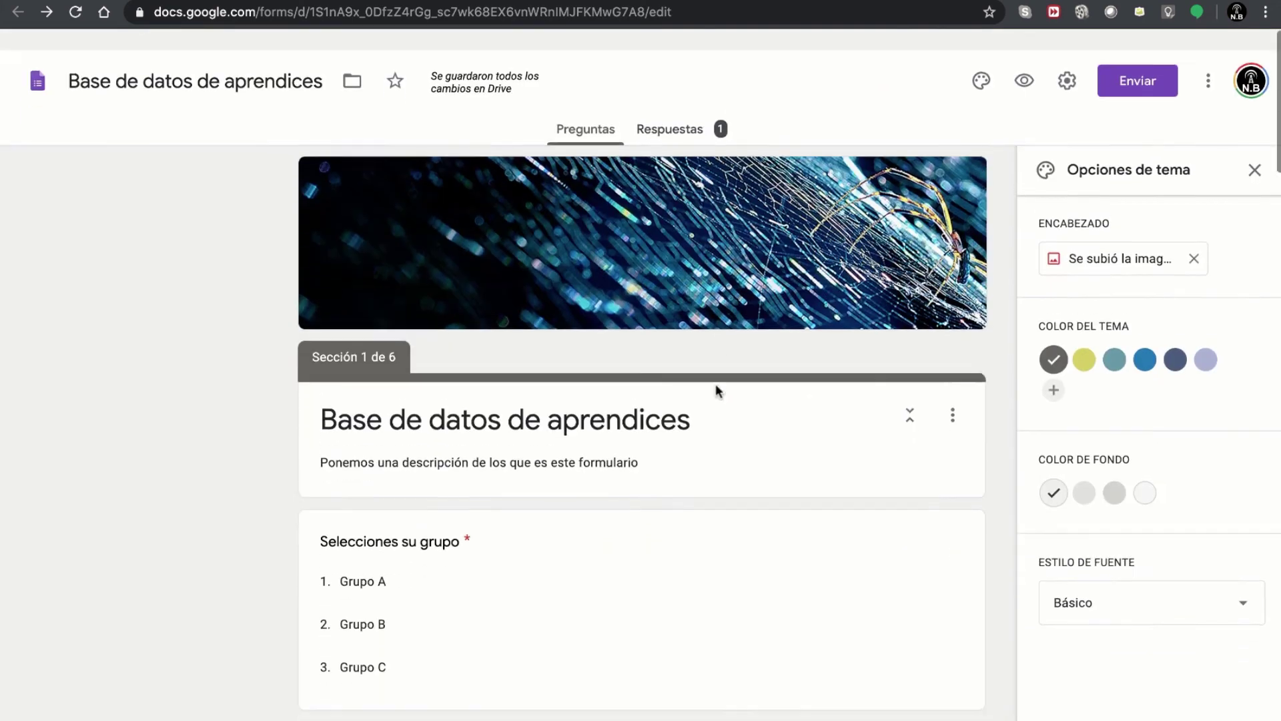
{"action": "scroll", "coordinate": [357, 367], "scroll_direction": "down", "scroll_amount": 2}
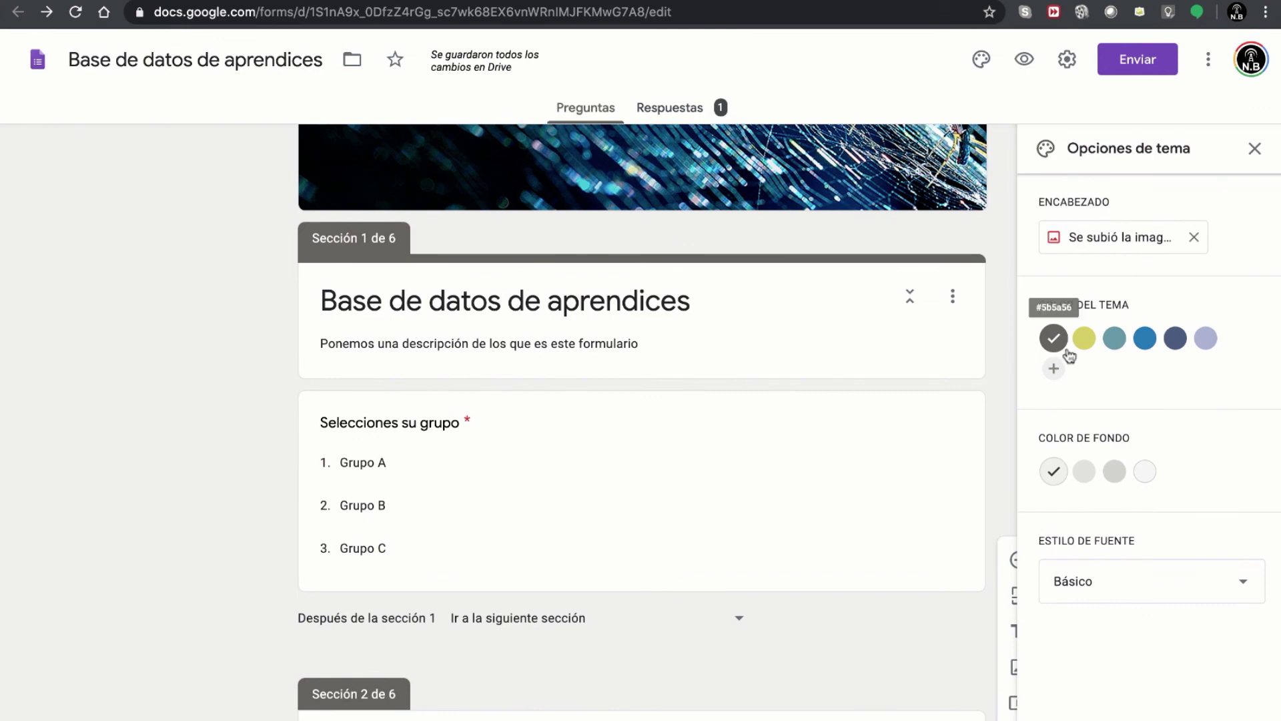
{"action": "left_click", "coordinate": [1084, 338]}
{"action": "left_click", "coordinate": [1114, 342]}
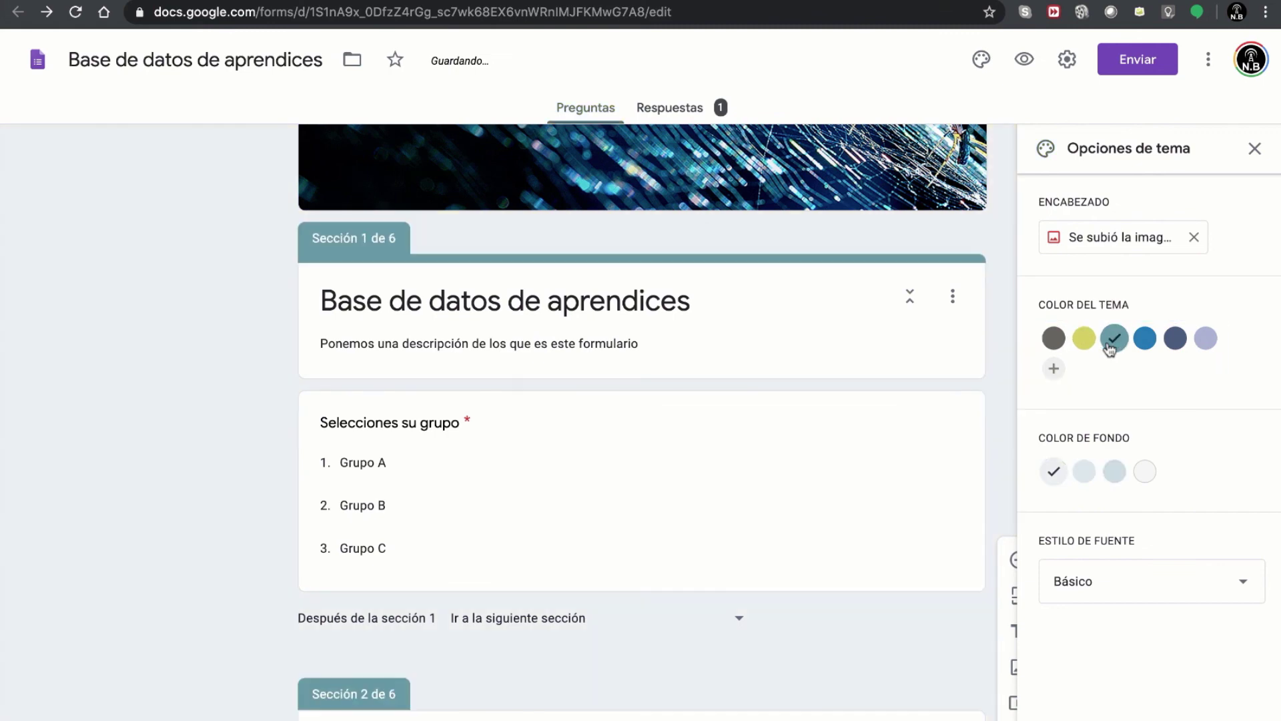
{"action": "left_click", "coordinate": [1150, 342]}
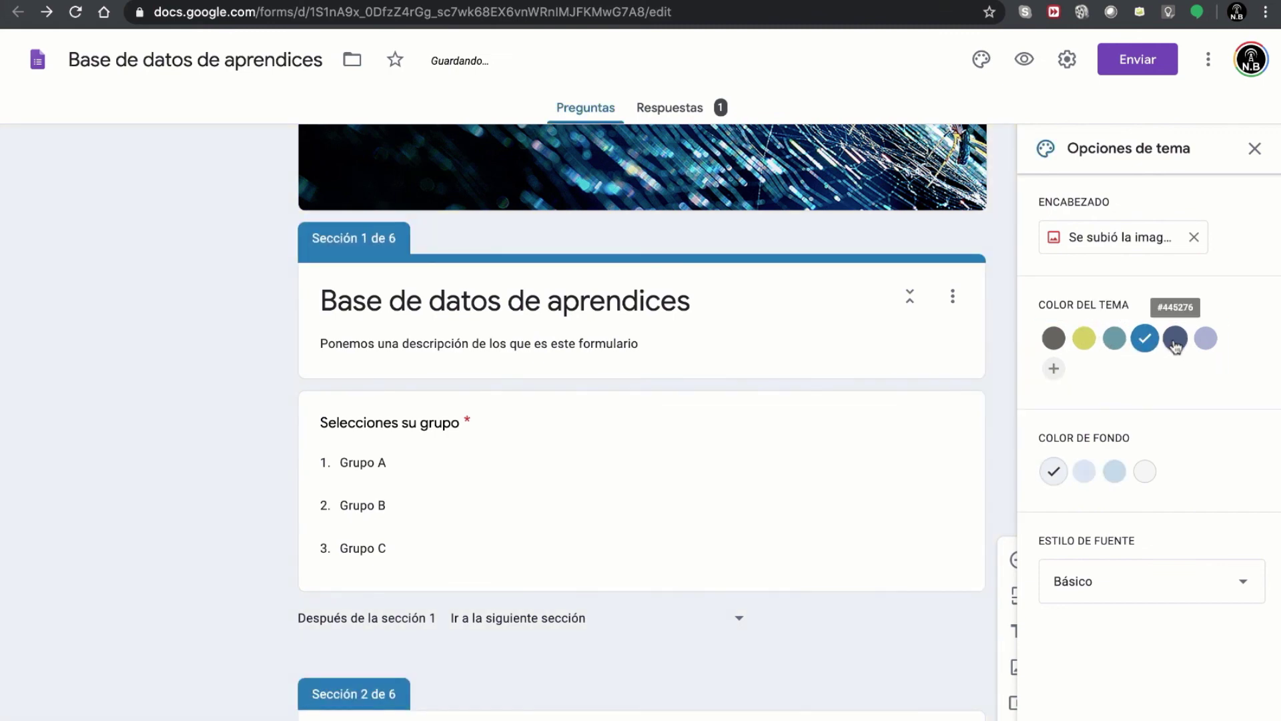
{"action": "left_click", "coordinate": [1175, 338]}
{"action": "left_click", "coordinate": [1201, 341]}
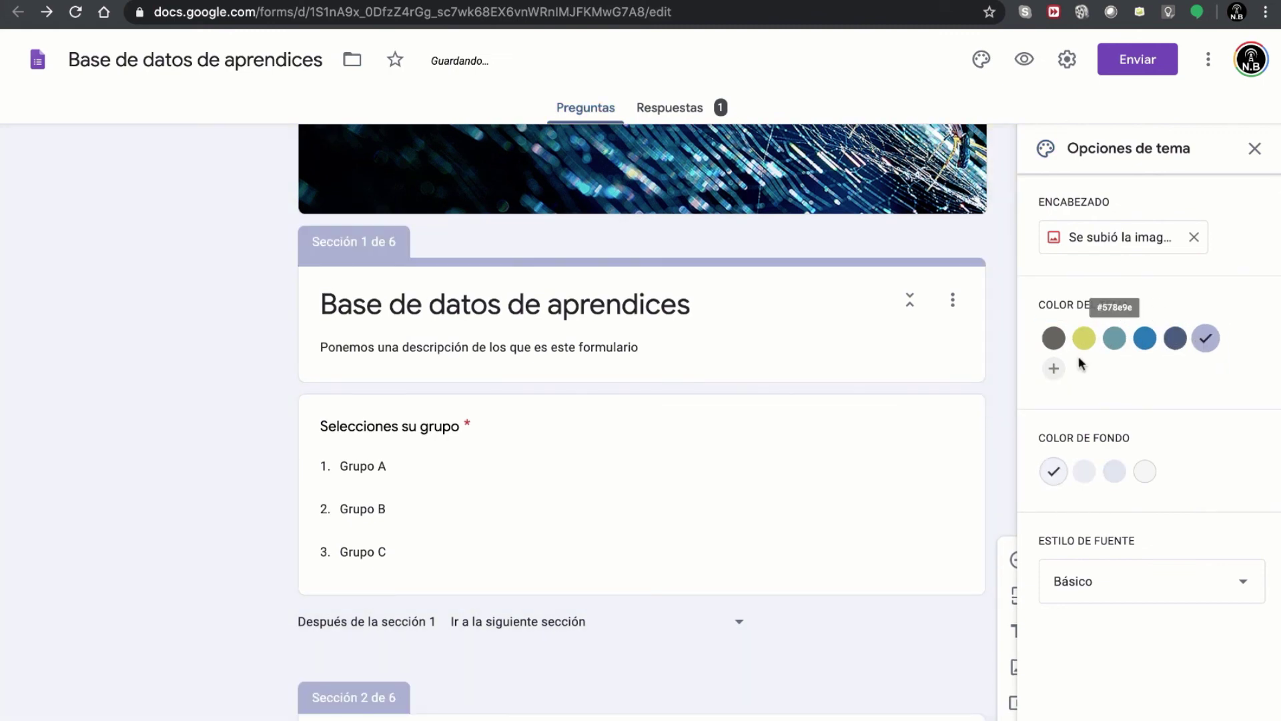
- Add a custom green theme colour, then set the theme colour to dark grey
{"action": "left_click", "coordinate": [1054, 369]}
{"action": "left_click_drag", "start_coordinate": [1108, 435], "coordinate": [1194, 363]}
{"action": "left_click_drag", "start_coordinate": [1062, 454], "coordinate": [1110, 454]}
{"action": "left_click", "coordinate": [1177, 528]}
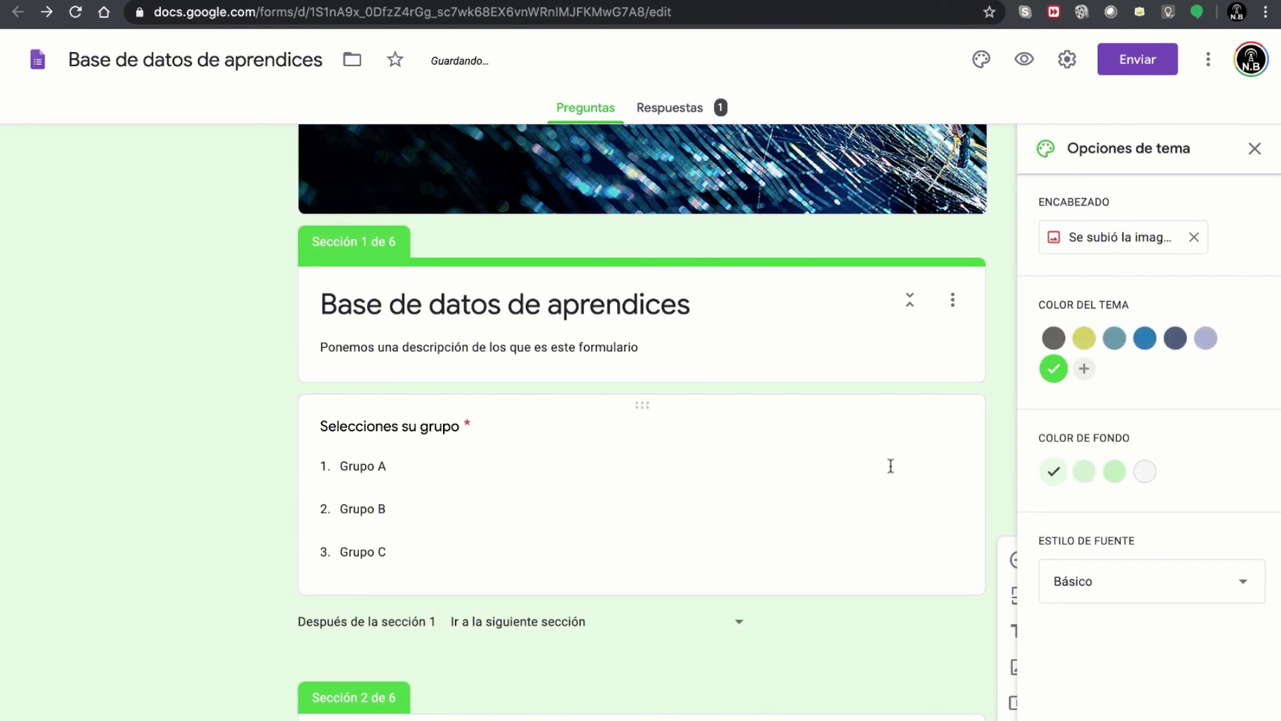
{"action": "left_click", "coordinate": [1053, 338]}
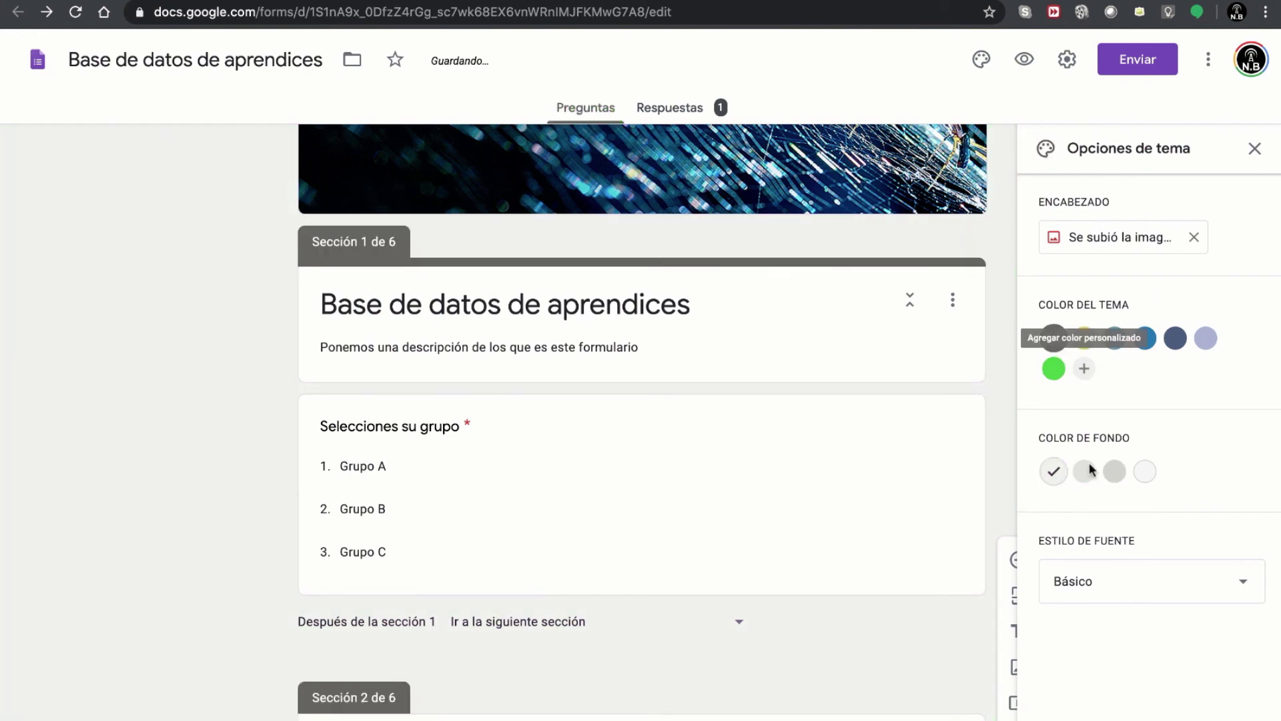
{"action": "scroll", "coordinate": [1107, 522], "scroll_direction": "down", "scroll_amount": 8}
{"action": "scroll", "coordinate": [1108, 520], "scroll_direction": "up", "scroll_amount": 10}
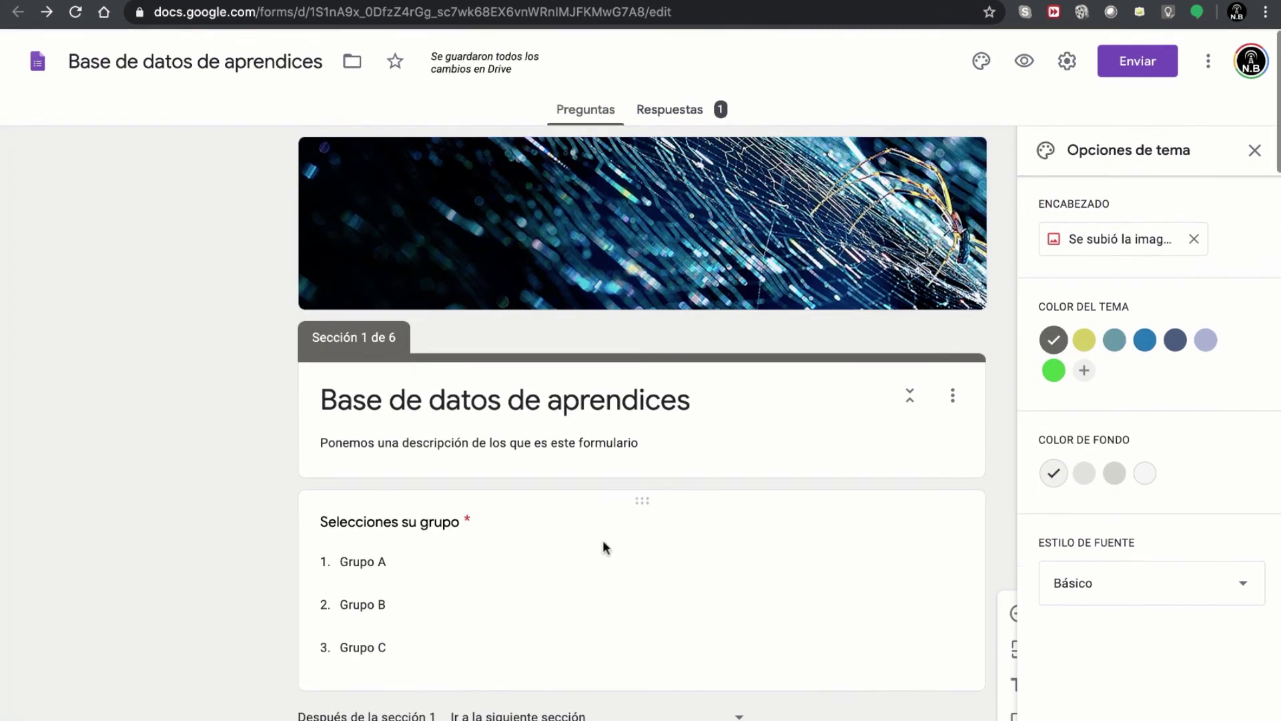
- Try the Decorativo and Formal font styles, settle on Juguetón, and close the theme options
{"action": "left_click", "coordinate": [1071, 586]}
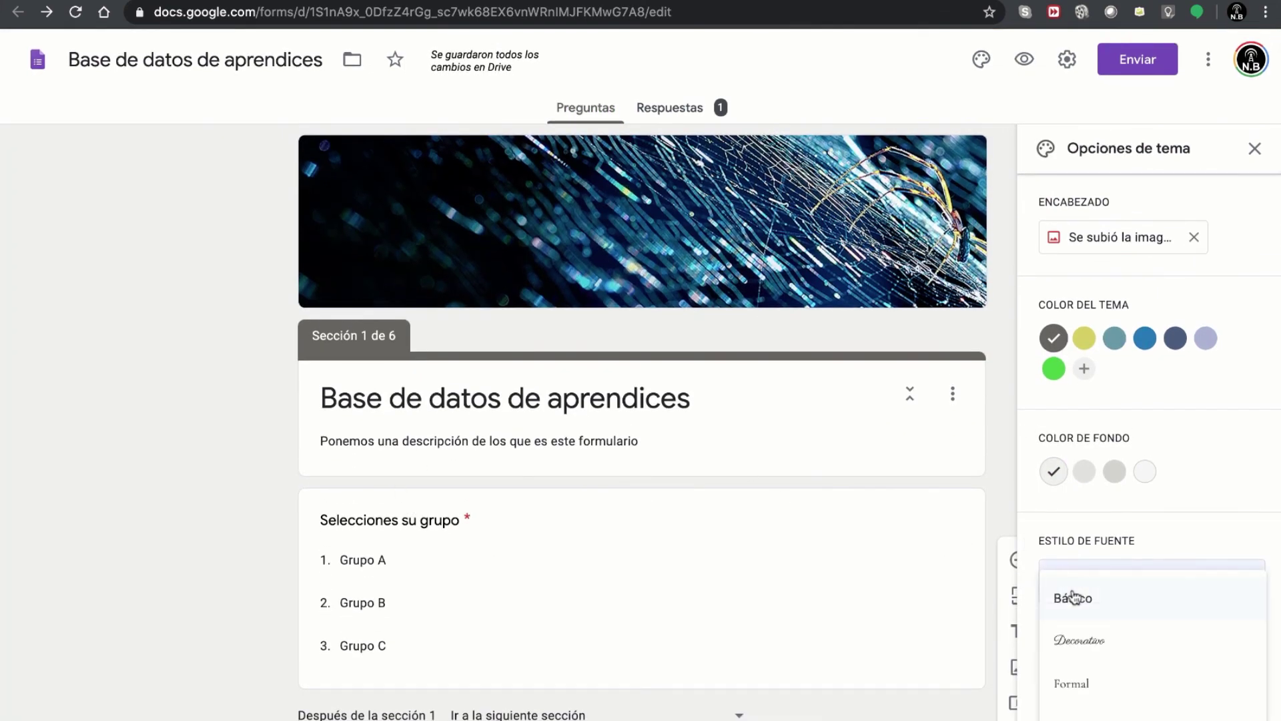
{"action": "left_click", "coordinate": [1080, 640]}
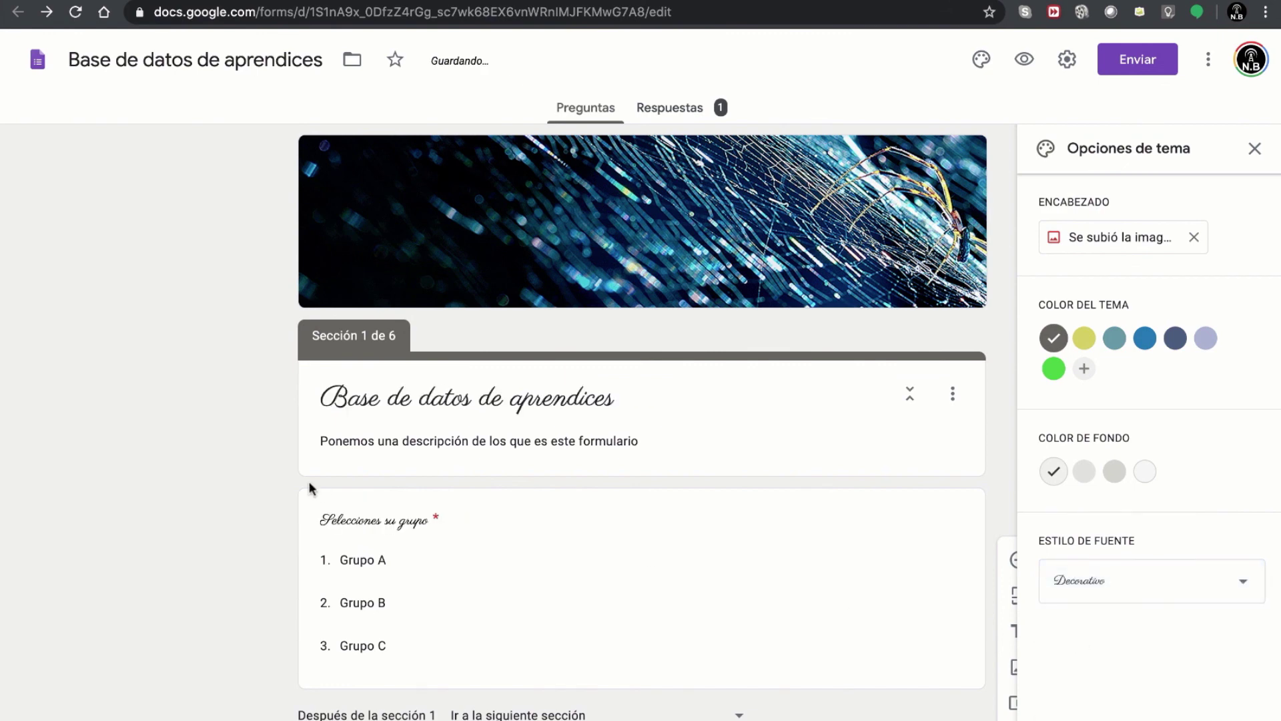
{"action": "left_click", "coordinate": [1101, 592]}
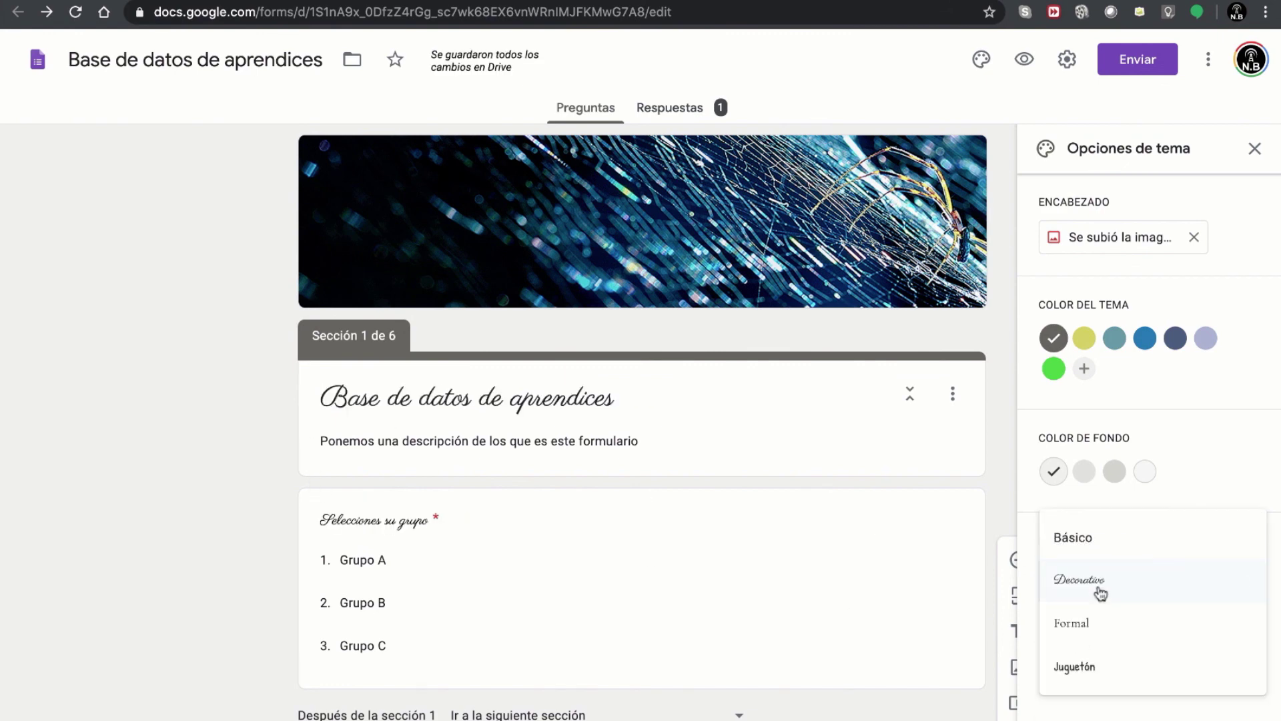
{"action": "left_click", "coordinate": [1096, 624]}
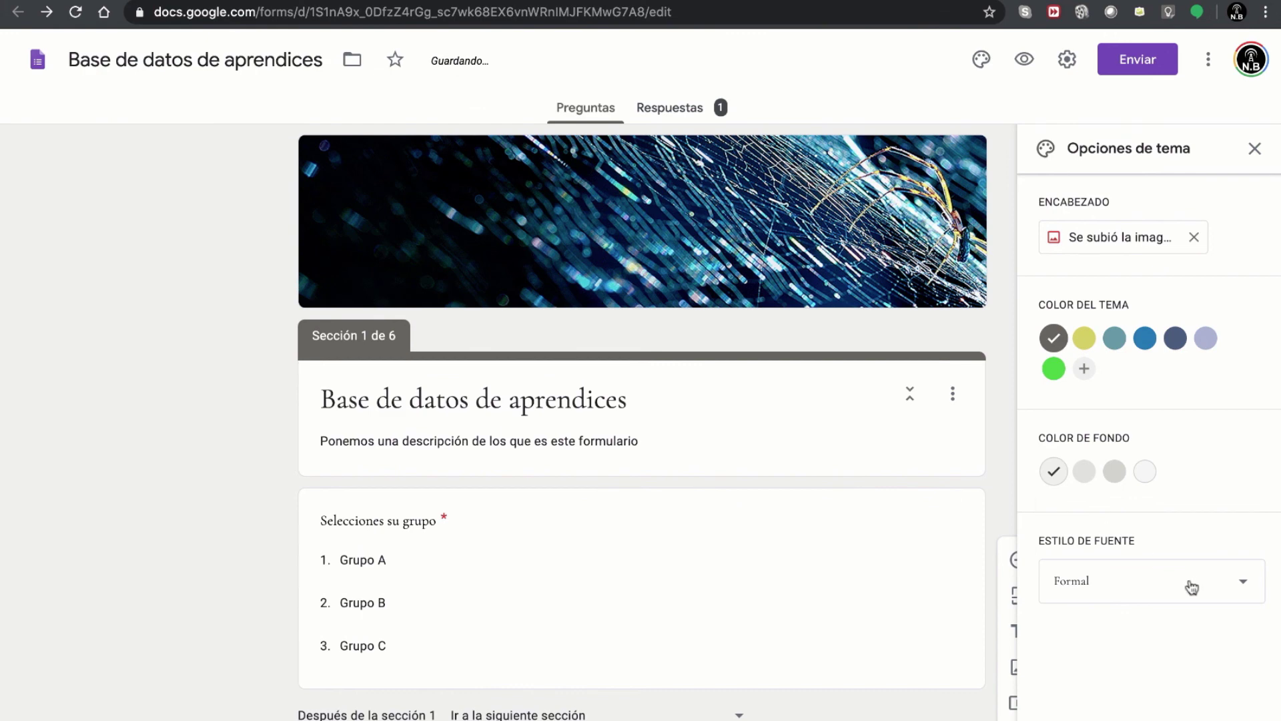
{"action": "left_click", "coordinate": [1109, 589]}
{"action": "left_click", "coordinate": [1111, 645]}
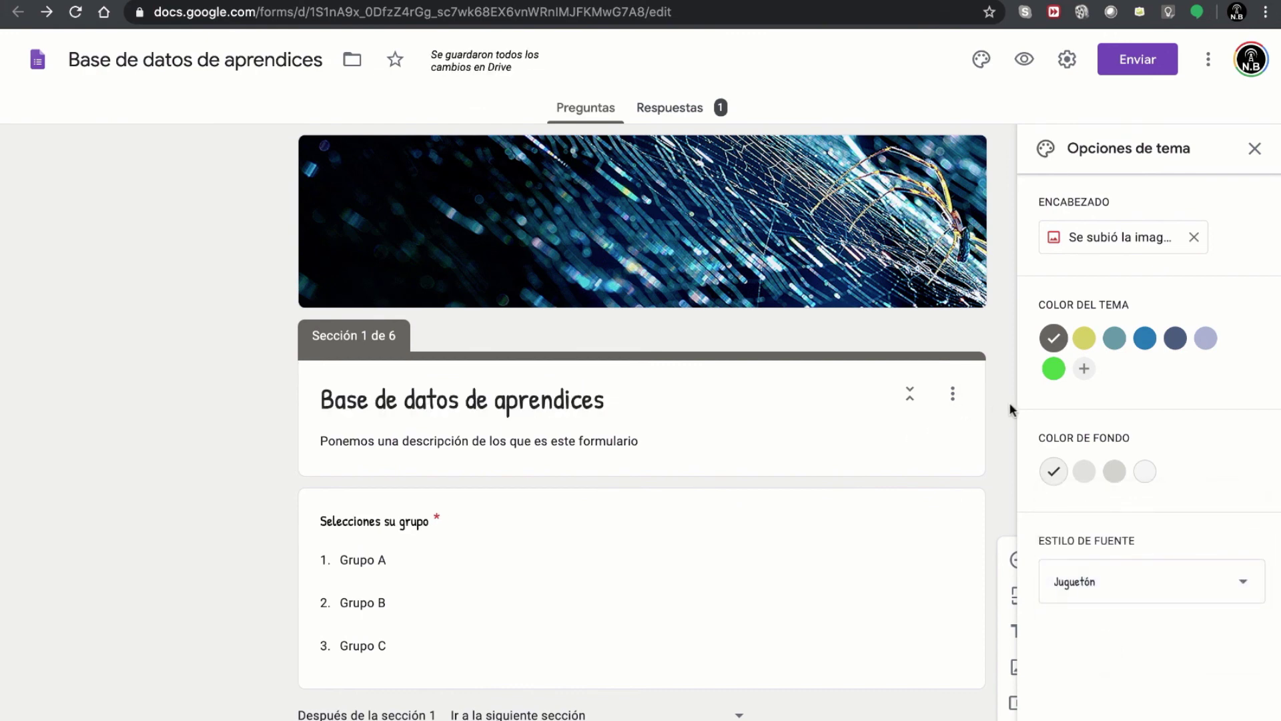
{"action": "left_click", "coordinate": [1254, 148]}
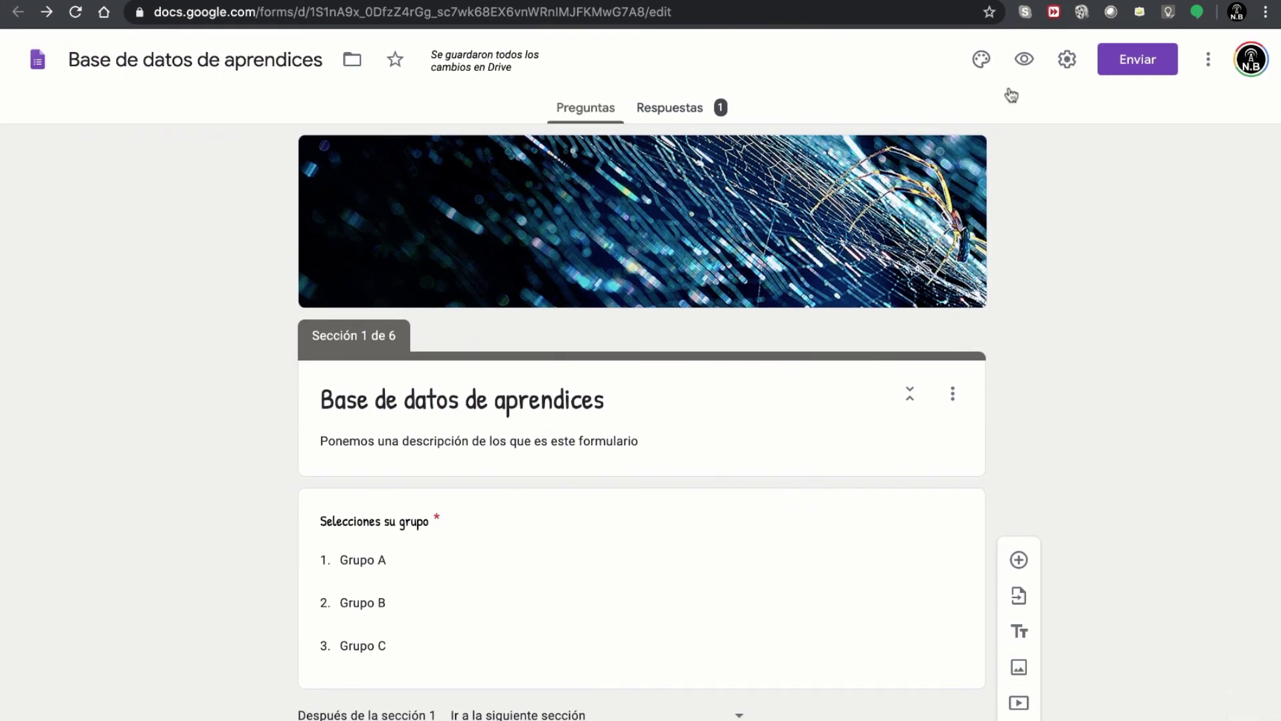
{"action": "left_click", "coordinate": [1024, 61]}
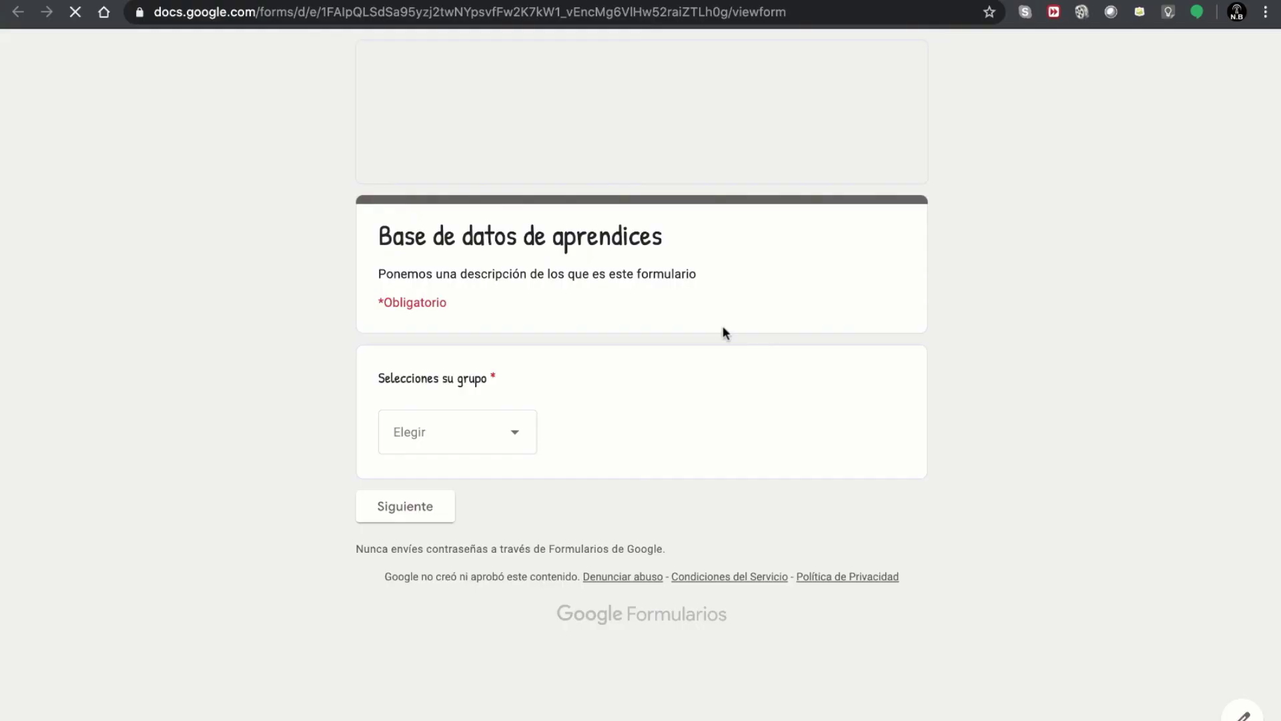
{"action": "left_click", "coordinate": [454, 430]}
{"action": "left_click", "coordinate": [430, 489]}
{"action": "left_click", "coordinate": [423, 506]}
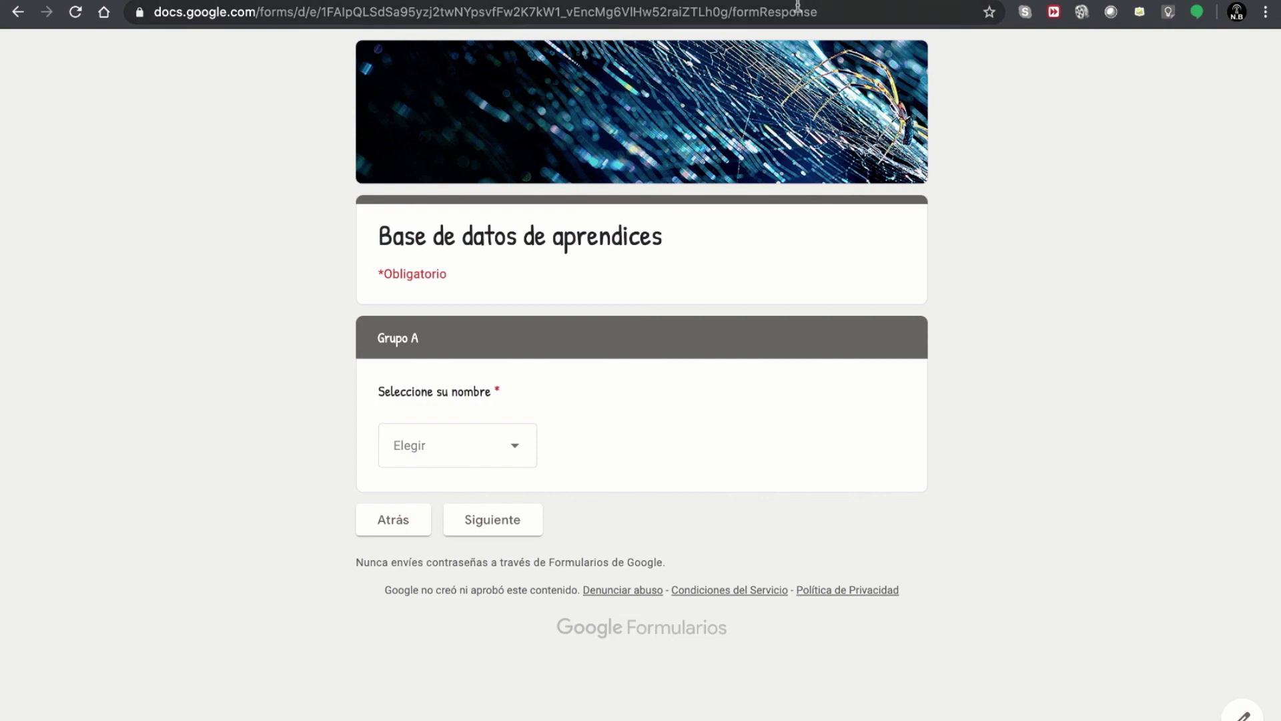
{"action": "key", "text": "super+w"}
{"action": "left_click", "coordinate": [742, 231]}
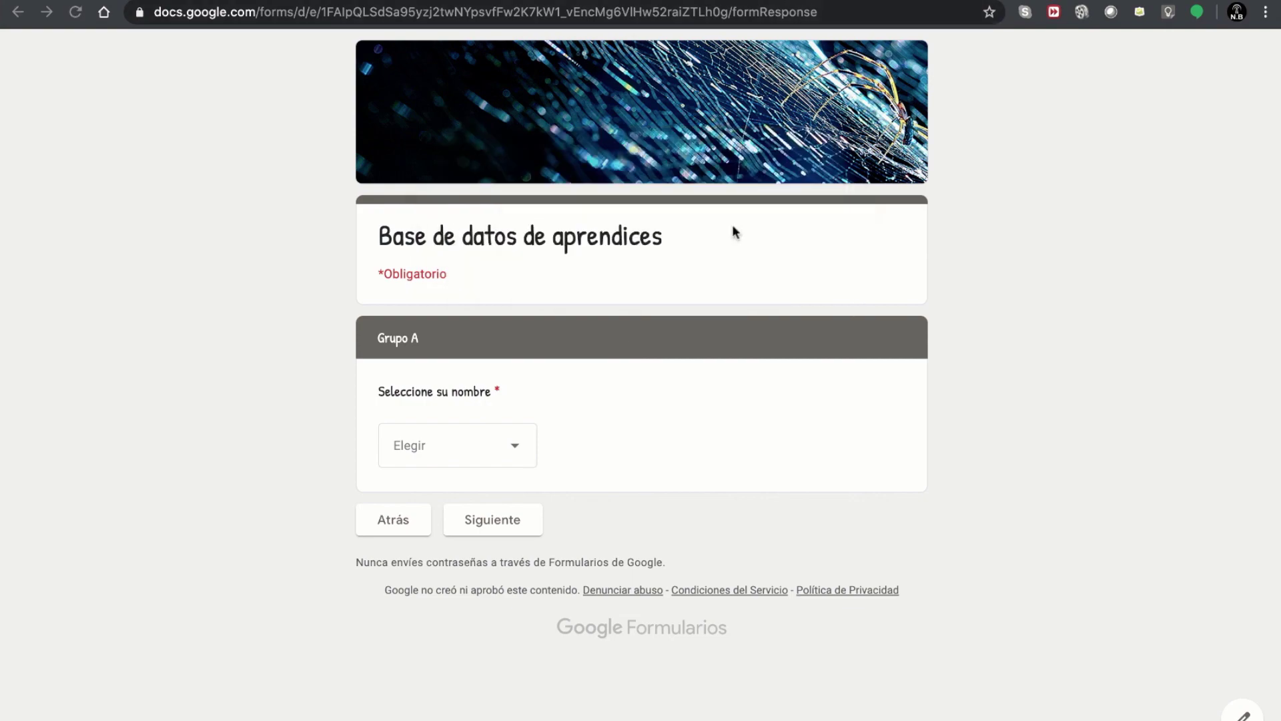